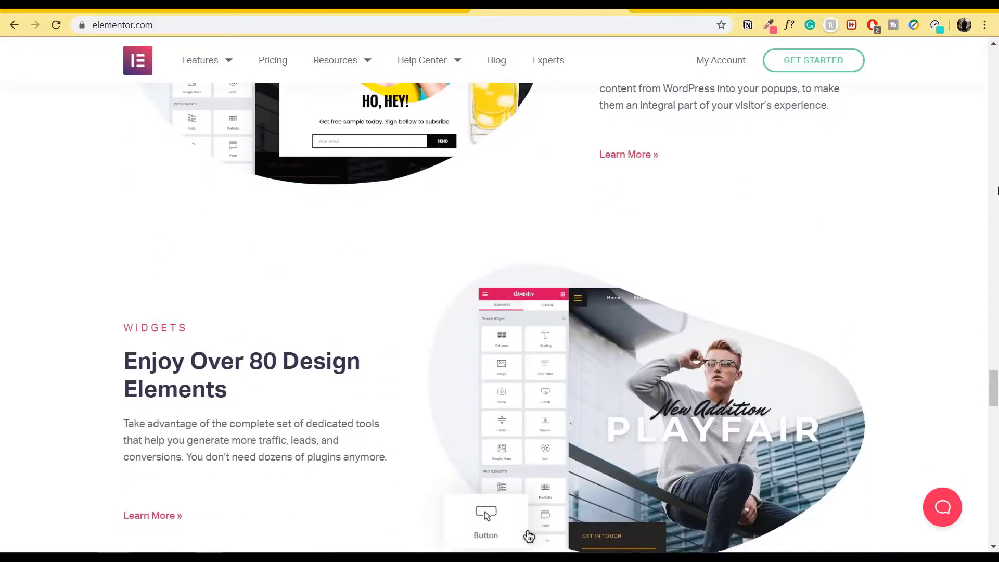
Open Elementor's widgets page and look through the basic and pro elements down to the add-on and developer options
{"action": "scroll", "coordinate": [997, 190], "scroll_direction": "down", "scroll_amount": 10}
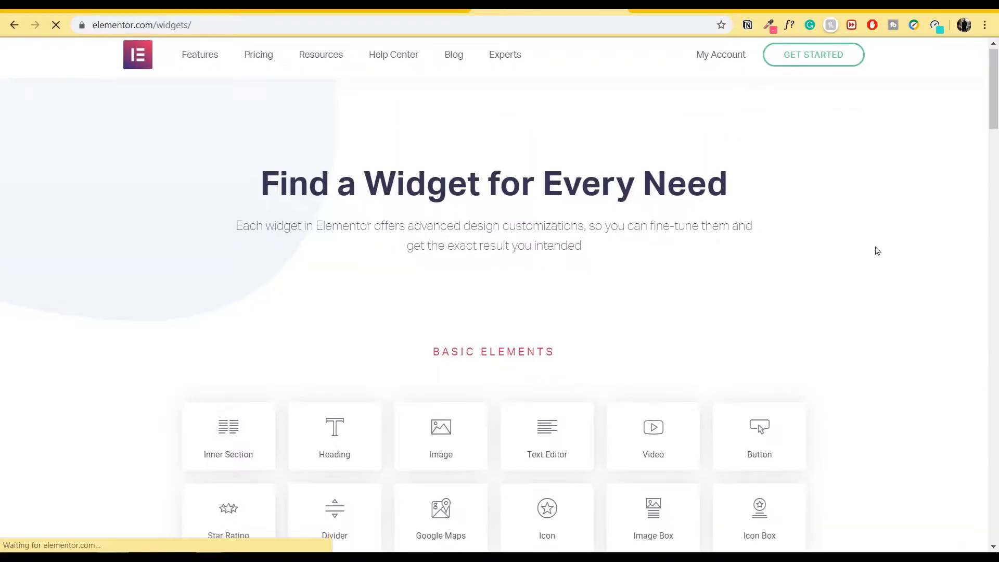
{"action": "scroll", "coordinate": [876, 250], "scroll_direction": "down", "scroll_amount": 7}
{"action": "scroll", "coordinate": [877, 251], "scroll_direction": "down", "scroll_amount": 20}
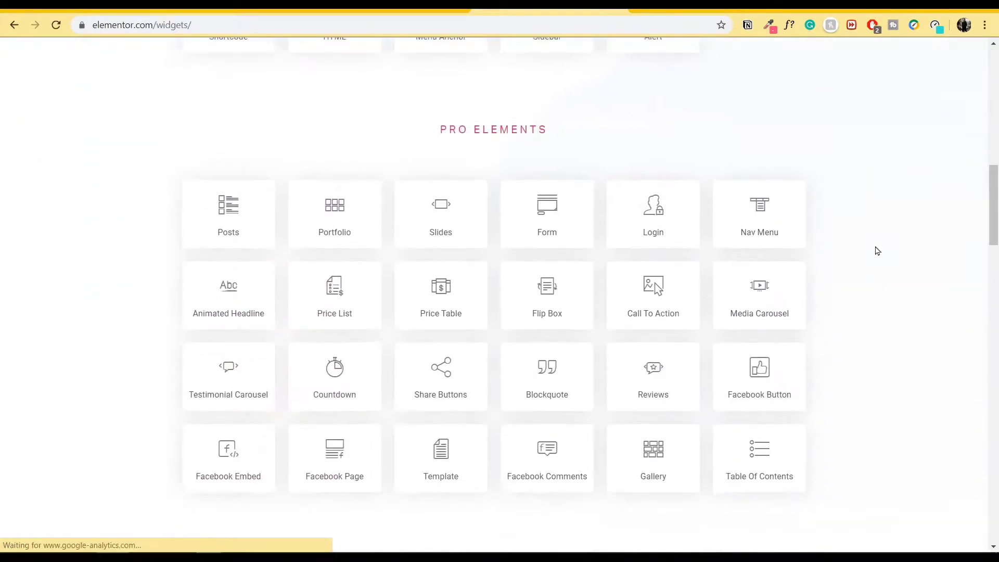
{"action": "scroll", "coordinate": [873, 253], "scroll_direction": "down", "scroll_amount": 6}
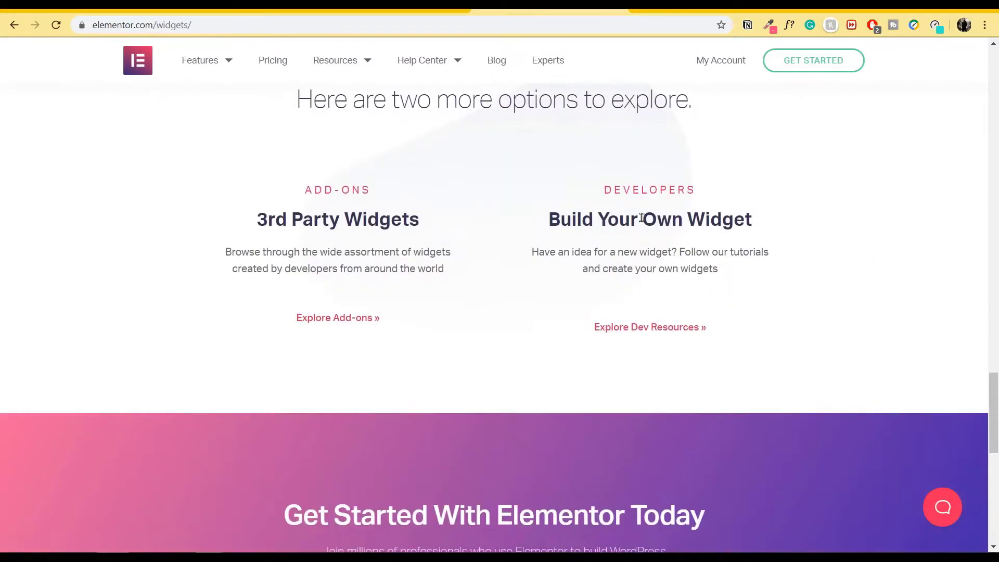
Open Elementor's features page and look through the feature categories, including essentials, typography, mobile editing, integrations and library
{"action": "left_click", "coordinate": [193, 362]}
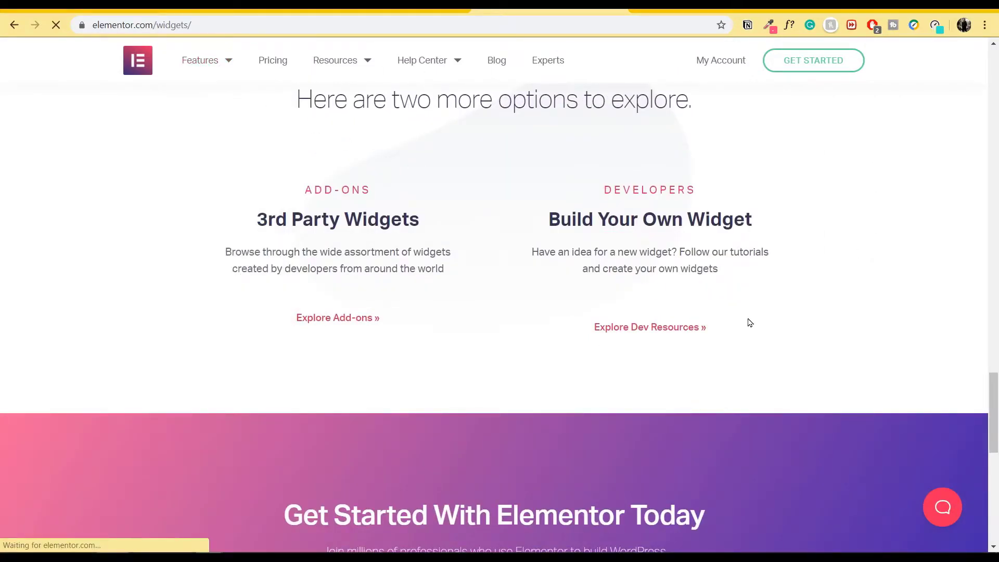
{"action": "scroll", "coordinate": [884, 286], "scroll_direction": "down", "scroll_amount": 15}
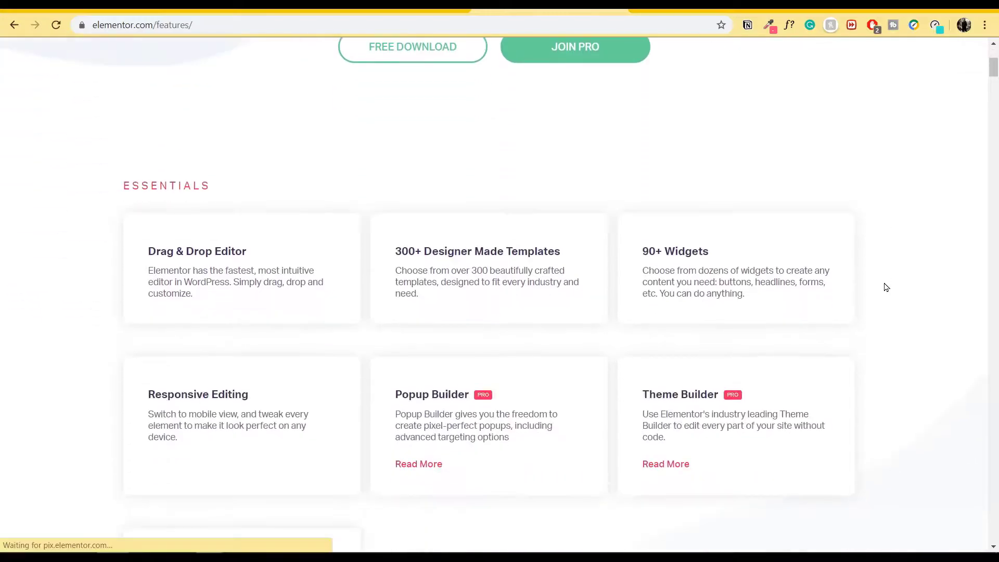
{"action": "scroll", "coordinate": [886, 287], "scroll_direction": "down", "scroll_amount": 20}
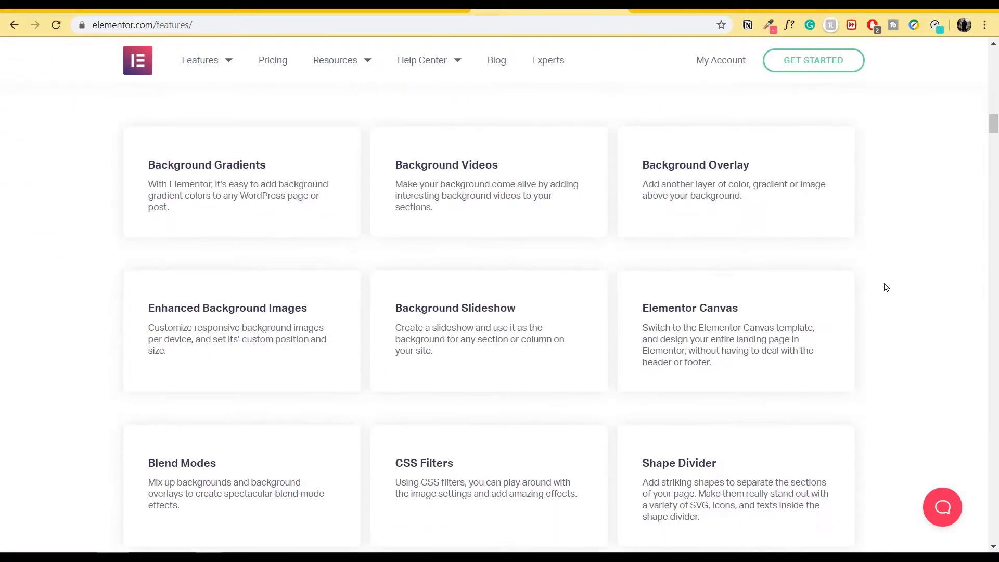
{"action": "scroll", "coordinate": [886, 286], "scroll_direction": "down", "scroll_amount": 20}
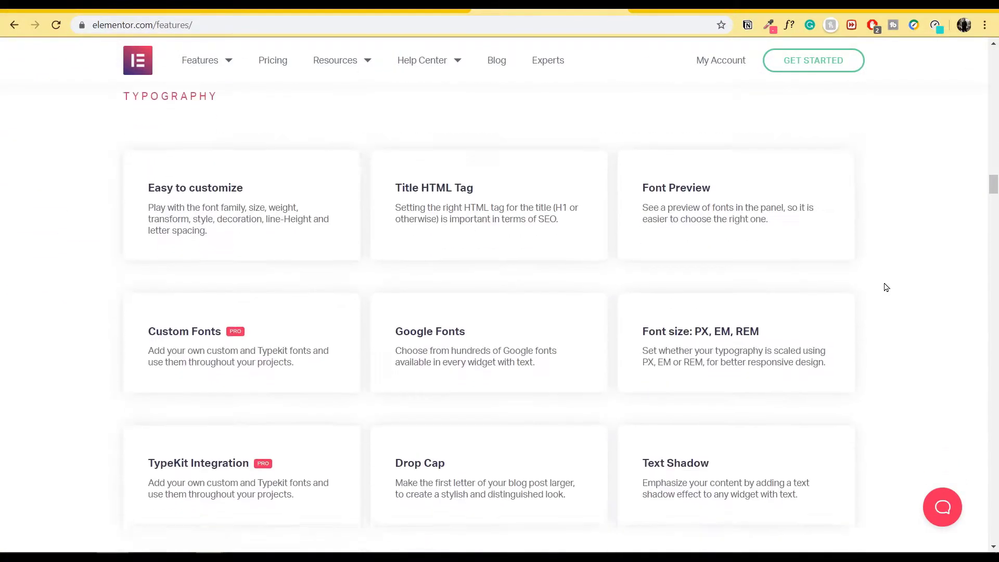
{"action": "scroll", "coordinate": [886, 287], "scroll_direction": "down", "scroll_amount": 20}
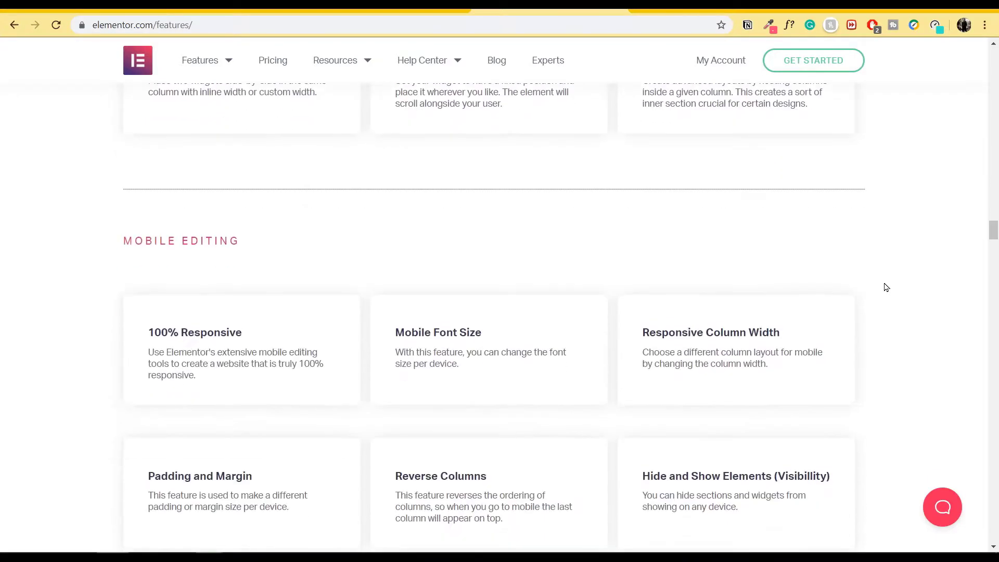
{"action": "scroll", "coordinate": [885, 287], "scroll_direction": "down", "scroll_amount": 20}
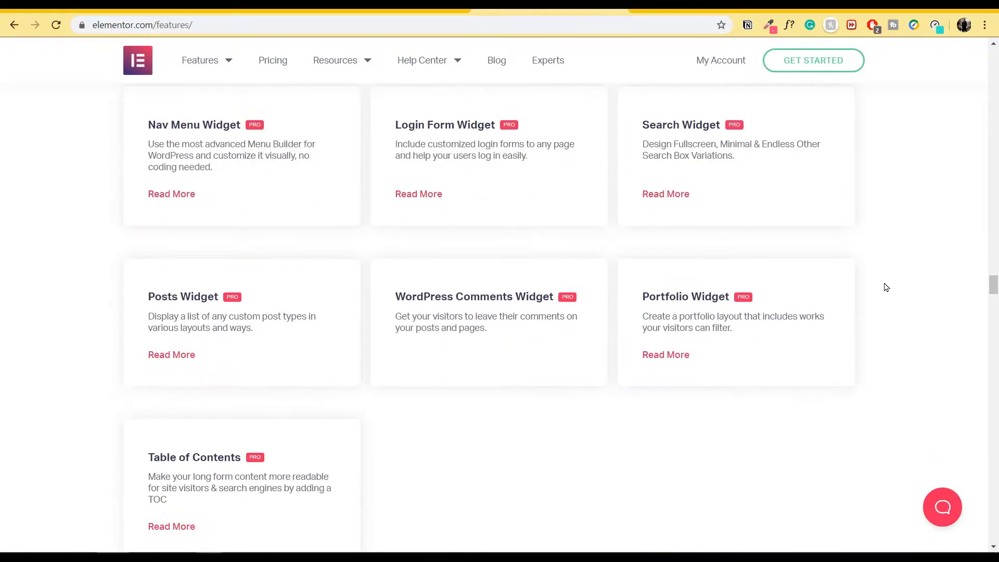
{"action": "scroll", "coordinate": [886, 287], "scroll_direction": "down", "scroll_amount": 20}
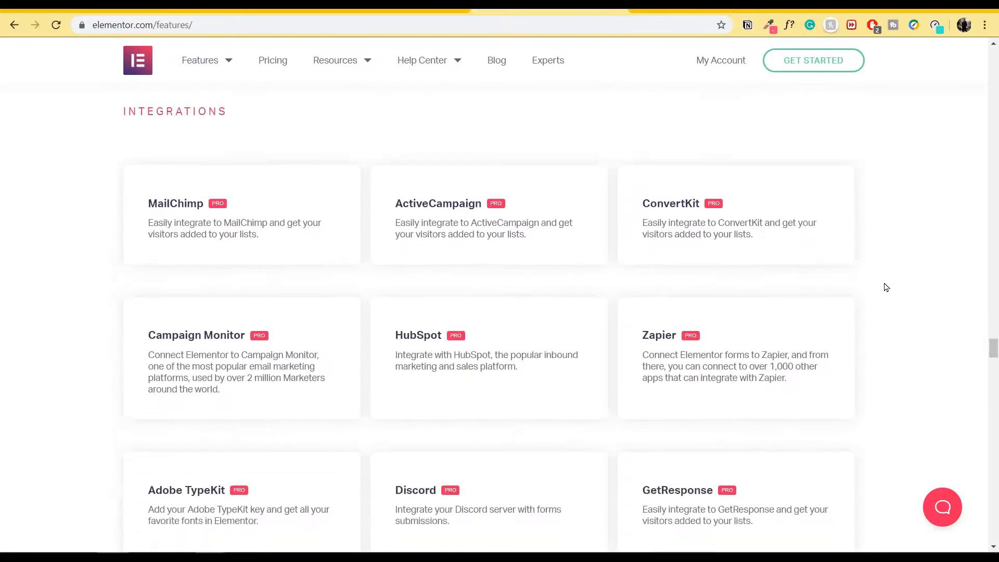
{"action": "scroll", "coordinate": [886, 287], "scroll_direction": "down", "scroll_amount": 20}
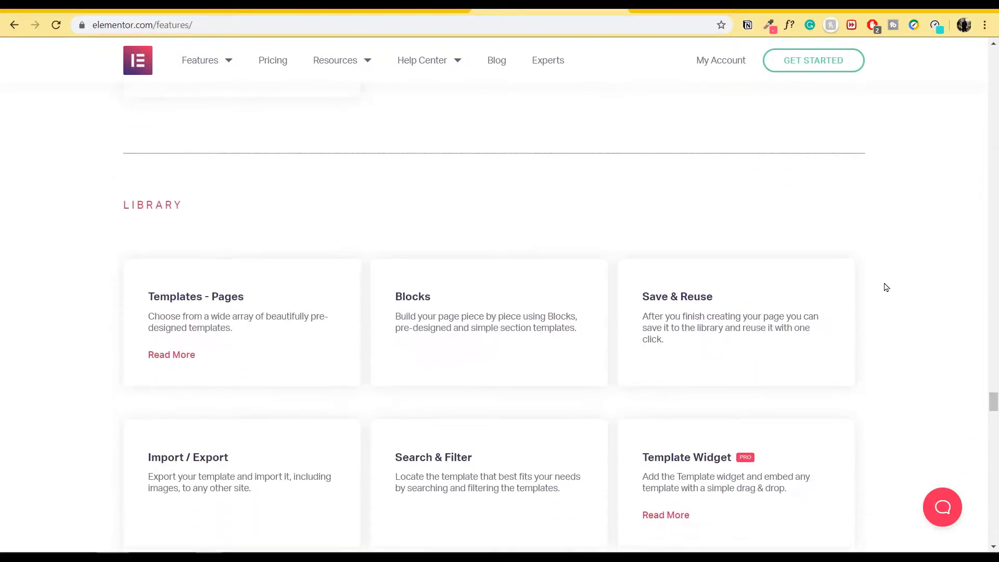
{"action": "scroll", "coordinate": [886, 288], "scroll_direction": "down", "scroll_amount": 20}
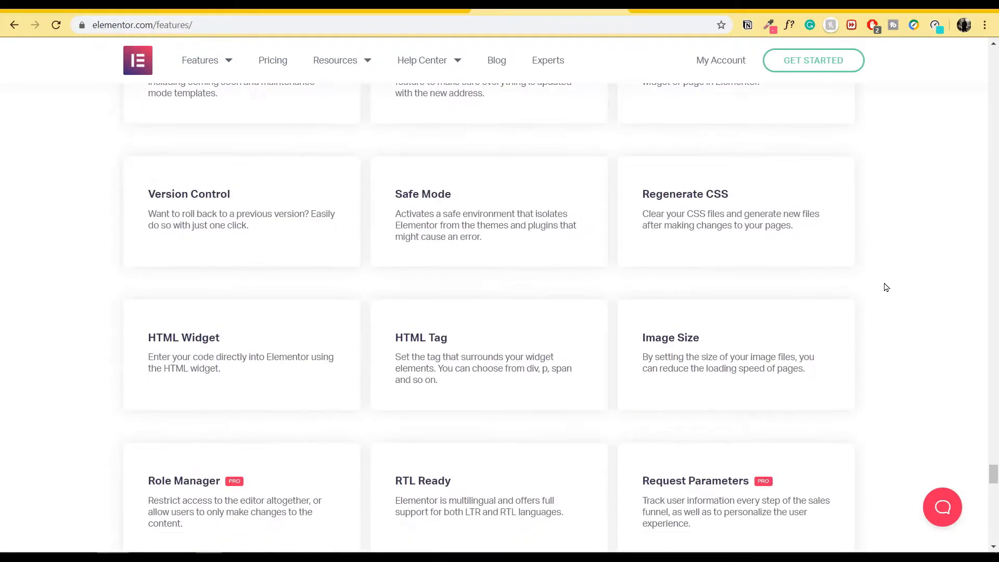
{"action": "scroll", "coordinate": [886, 287], "scroll_direction": "down", "scroll_amount": 10}
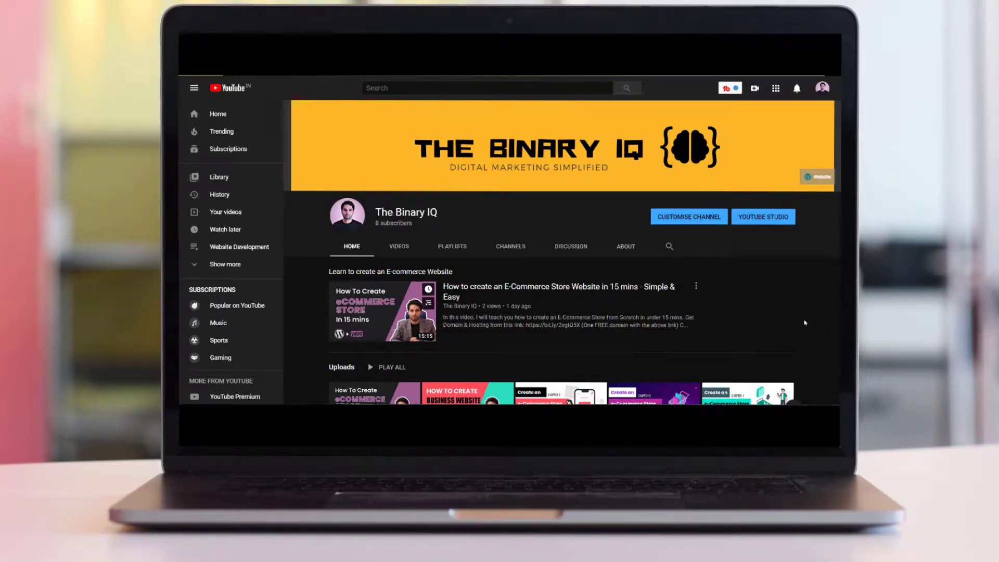
Look through the uploads, popular videos and playlists on The Binary IQ YouTube channel
{"action": "scroll", "coordinate": [830, 311], "scroll_direction": "down", "scroll_amount": 6}
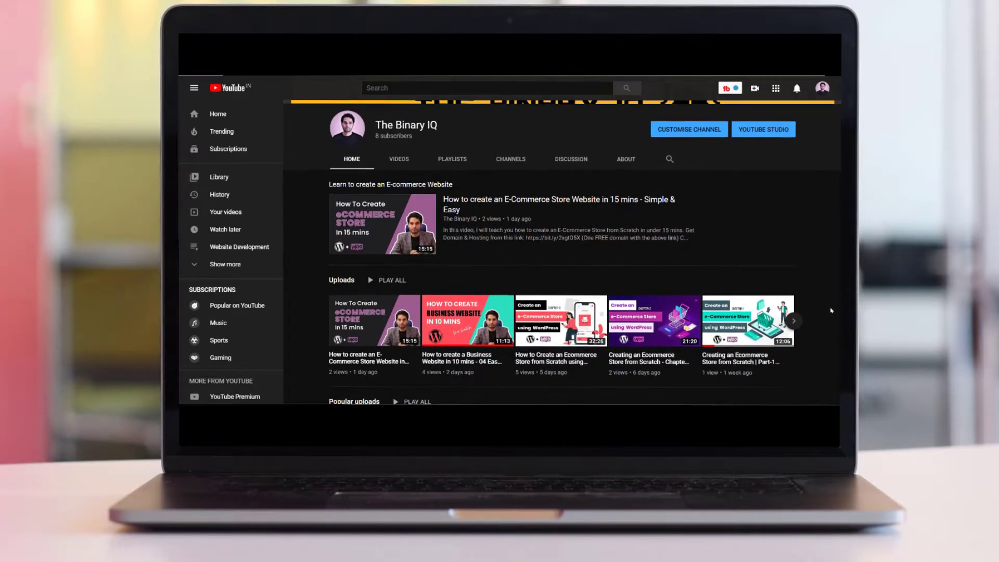
{"action": "scroll", "coordinate": [829, 311], "scroll_direction": "down", "scroll_amount": 8}
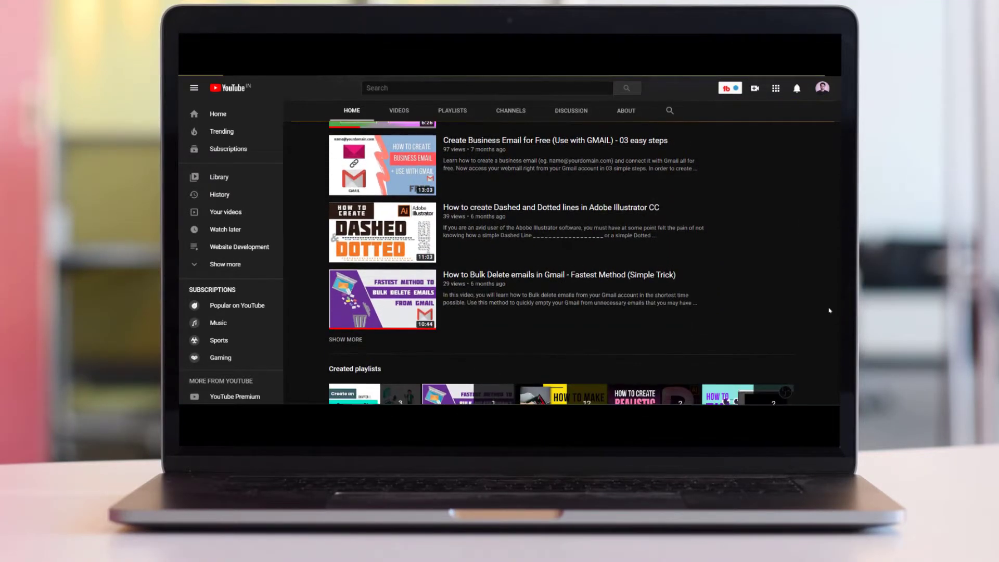
{"action": "scroll", "coordinate": [827, 311], "scroll_direction": "down", "scroll_amount": 7}
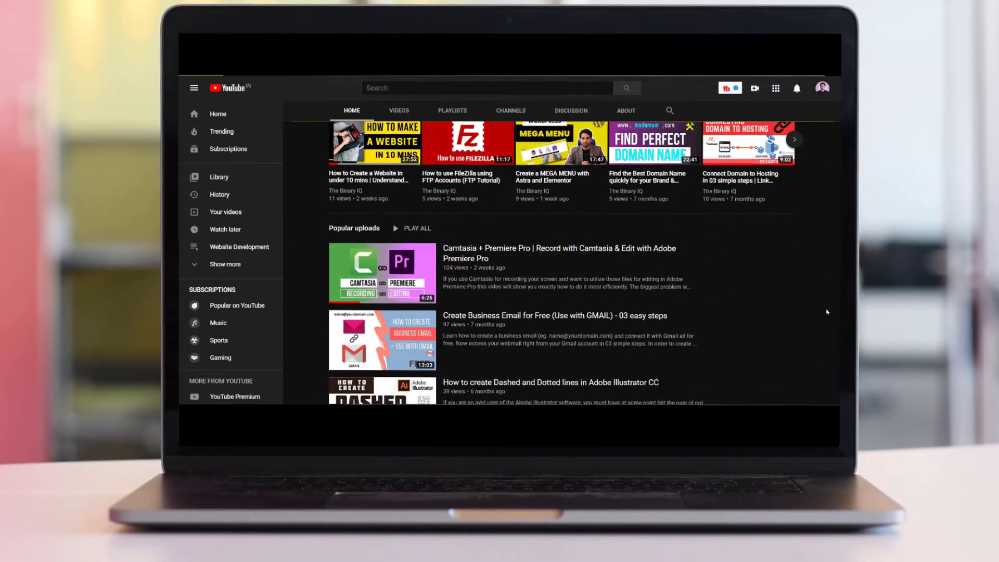
{"action": "scroll", "coordinate": [825, 311], "scroll_direction": "down", "scroll_amount": 4}
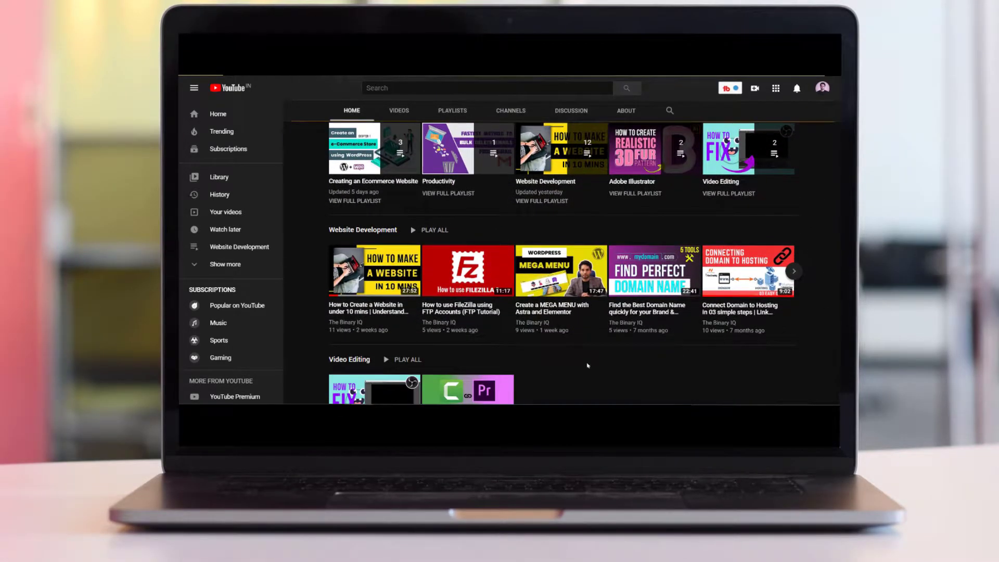
{"action": "left_click", "coordinate": [582, 410]}
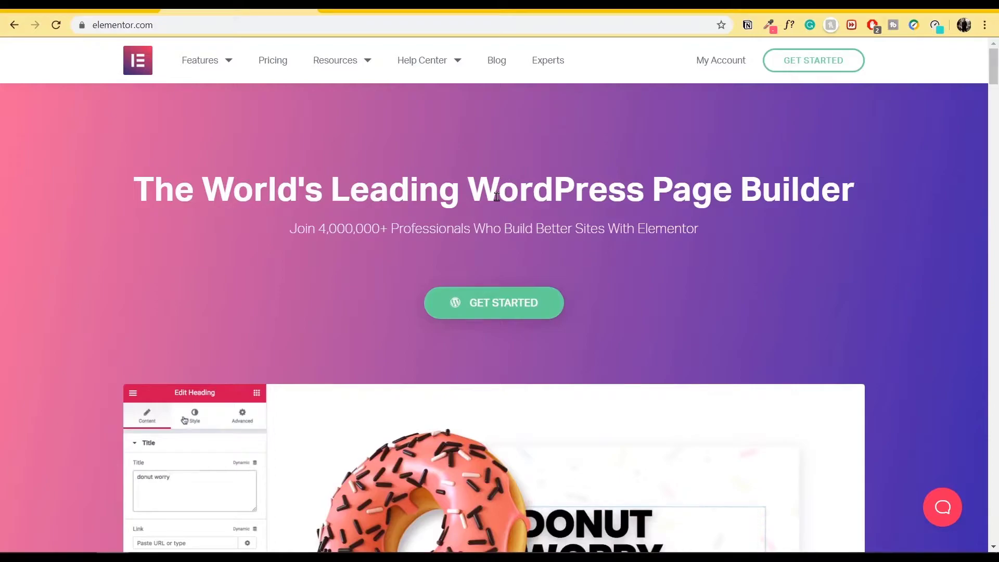
View the editor demo on Elementor's home page, and examine the Personal, Plus and Expert plans on the pricing page
{"action": "scroll", "coordinate": [693, 180], "scroll_direction": "down", "scroll_amount": 5}
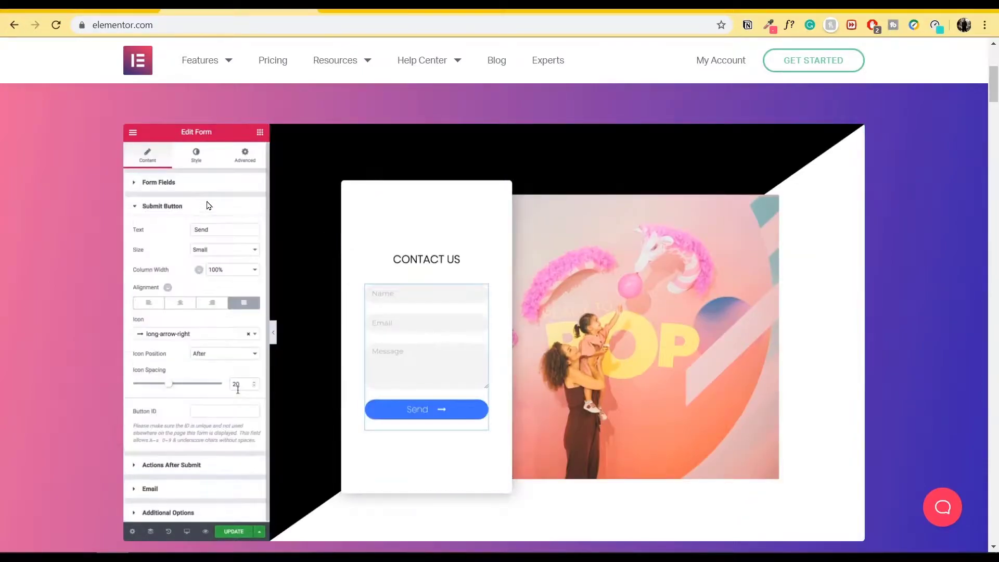
{"action": "scroll", "coordinate": [419, 260], "scroll_direction": "up", "scroll_amount": 5}
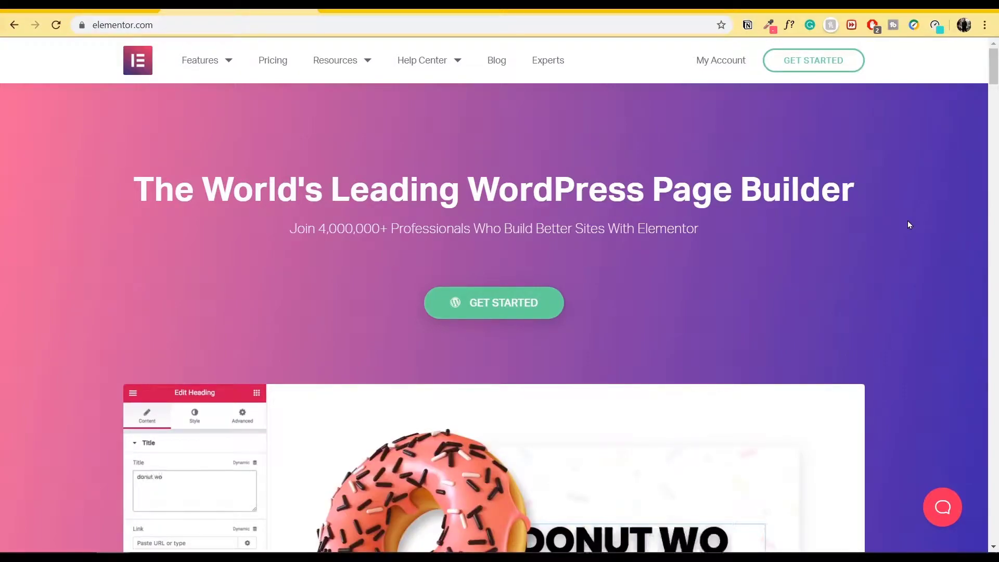
{"action": "left_click", "coordinate": [264, 60]}
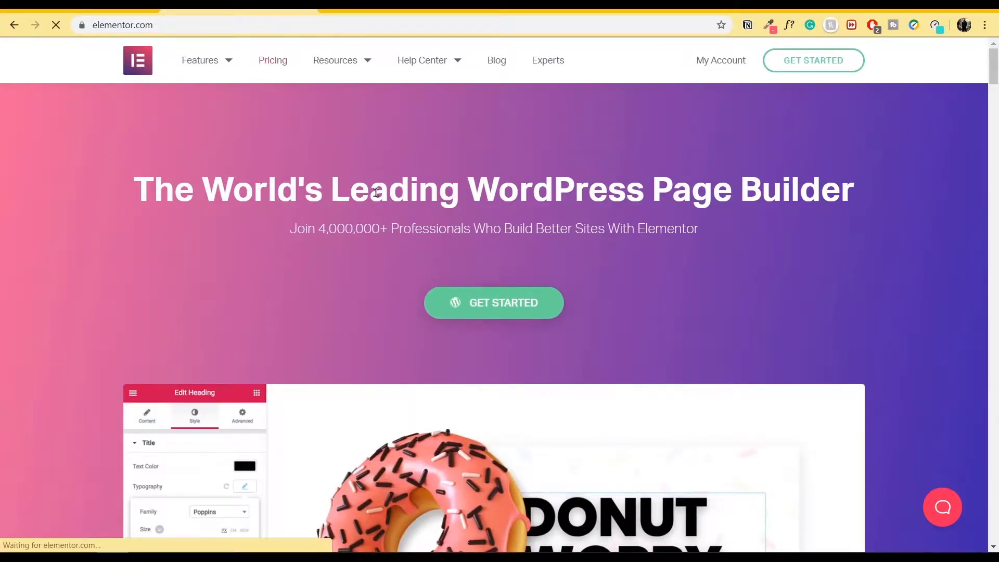
{"action": "scroll", "coordinate": [608, 272], "scroll_direction": "down", "scroll_amount": 4}
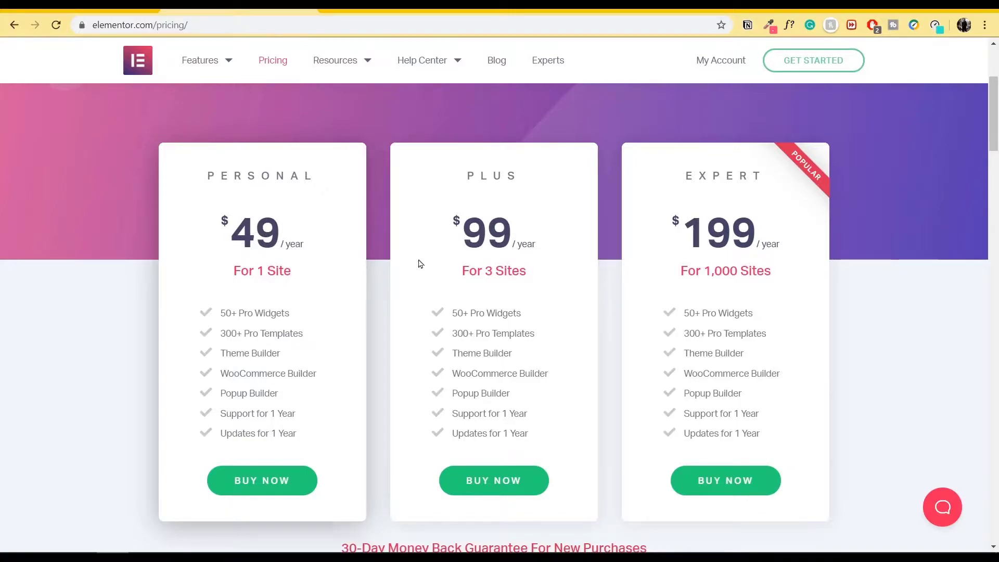
{"action": "left_click_drag", "start_coordinate": [462, 274], "coordinate": [531, 284]}
{"action": "left_click", "coordinate": [530, 284]}
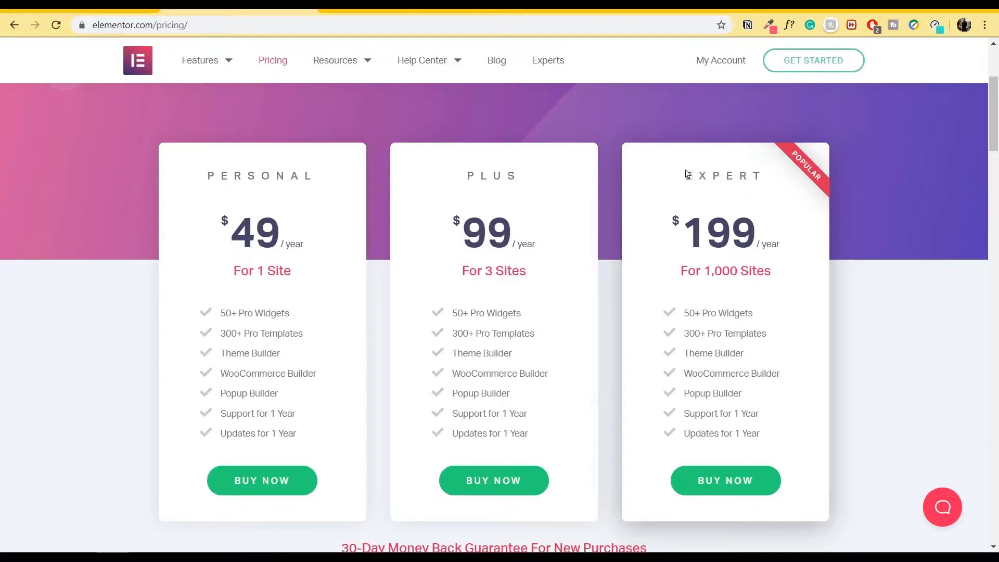
{"action": "left_click_drag", "start_coordinate": [684, 173], "coordinate": [754, 178]}
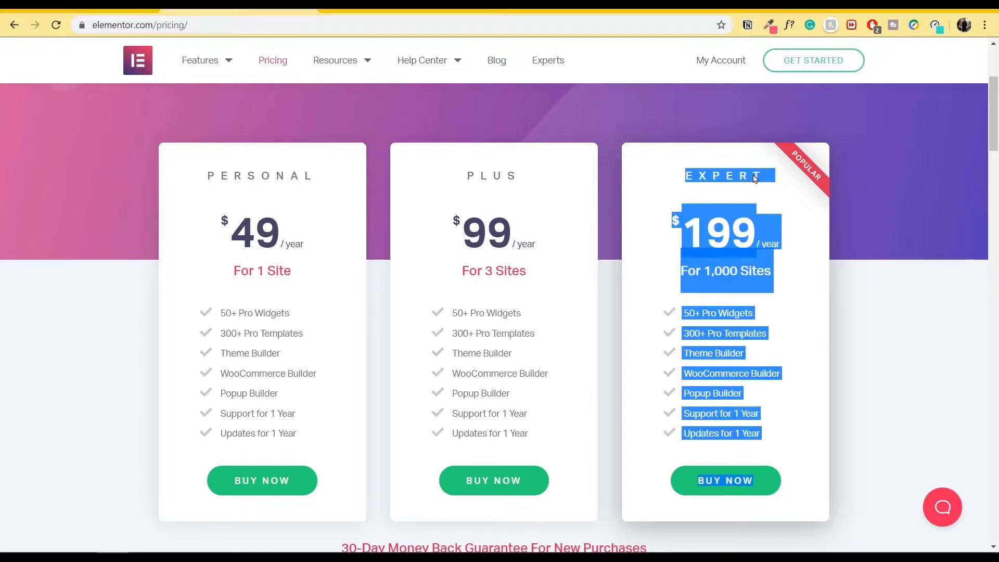
{"action": "left_click", "coordinate": [817, 302]}
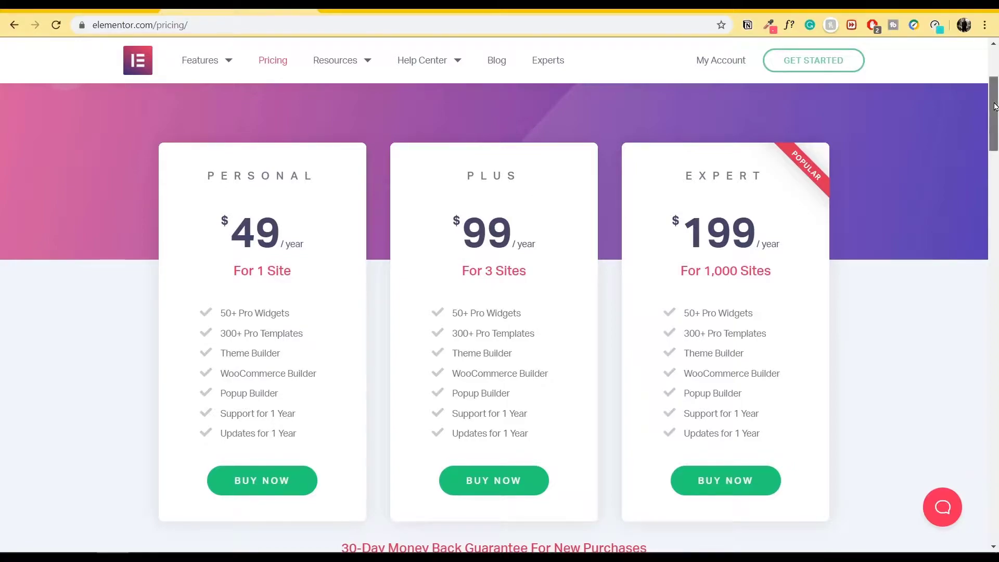
{"action": "left_click_drag", "start_coordinate": [994, 107], "coordinate": [995, 78]}
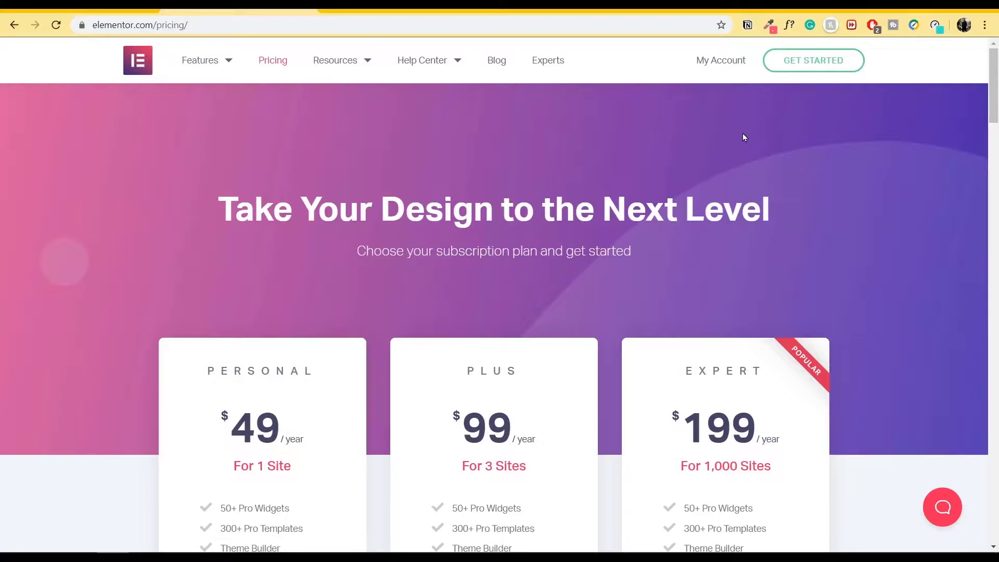
Switch to the WordPress dashboard and search for "elementor" among the plugins available to add
{"action": "left_click", "coordinate": [96, 6]}
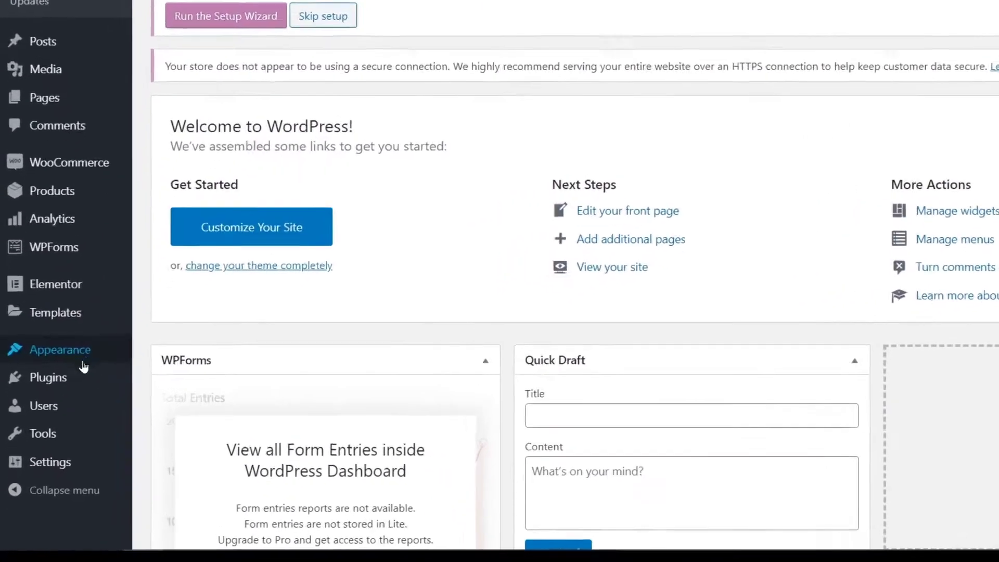
{"action": "mouse_move", "coordinate": [49, 417]}
{"action": "left_click", "coordinate": [135, 445]}
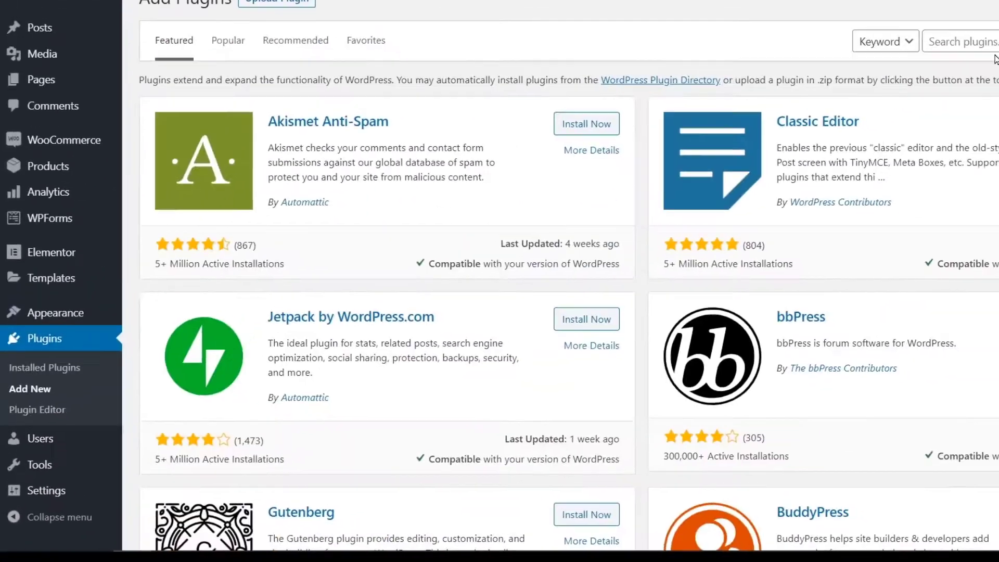
{"action": "left_click", "coordinate": [860, 119]}
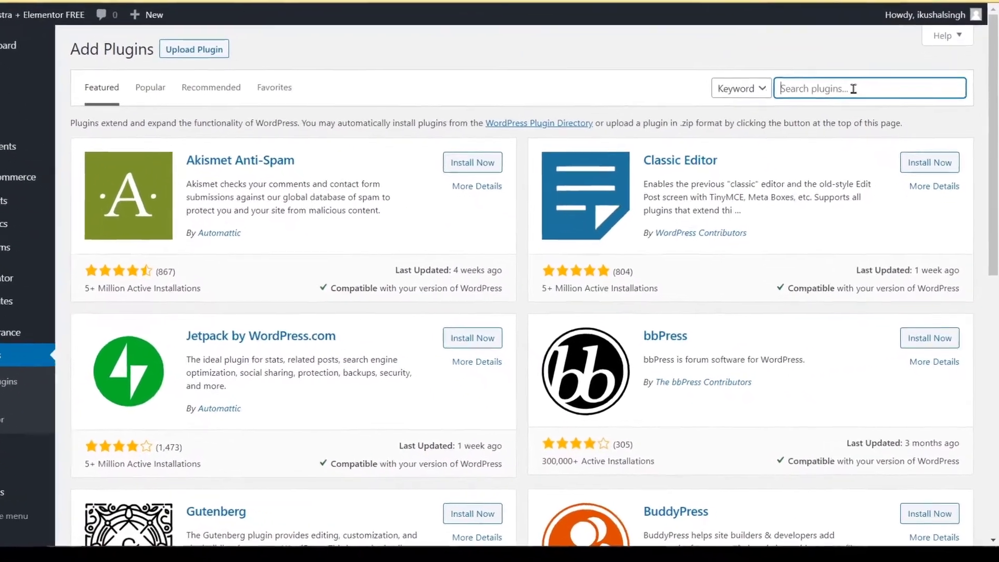
{"action": "type", "text": "elementor"}
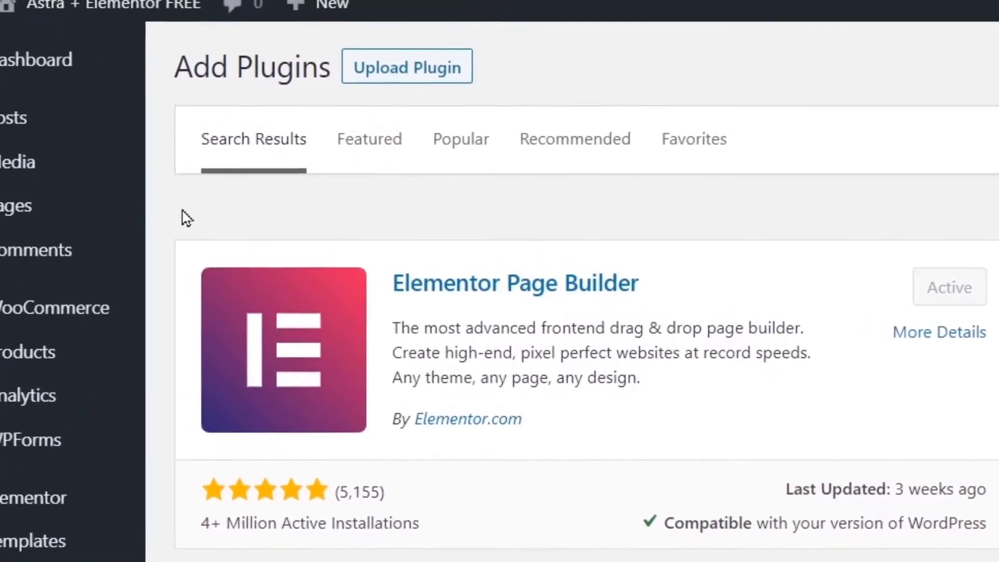
Add a new page titled HomePage to the WordPress site and publish it
{"action": "mouse_move", "coordinate": [63, 247]}
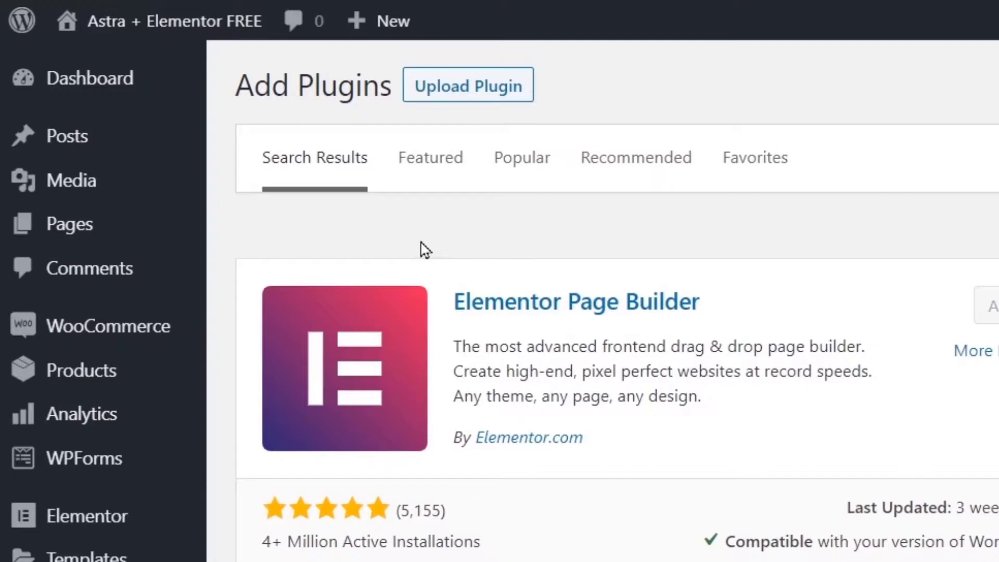
{"action": "mouse_move", "coordinate": [132, 237]}
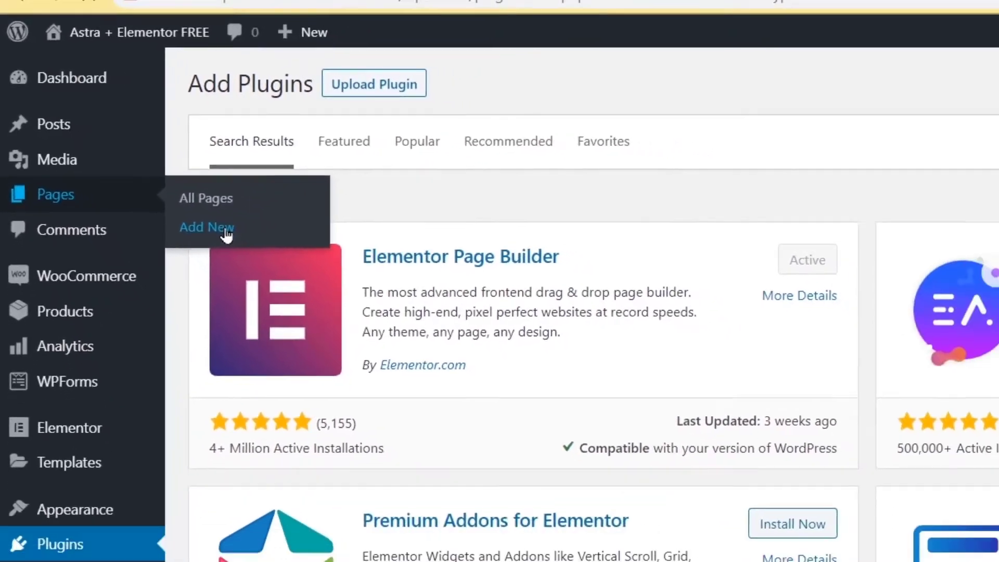
{"action": "left_click", "coordinate": [284, 270]}
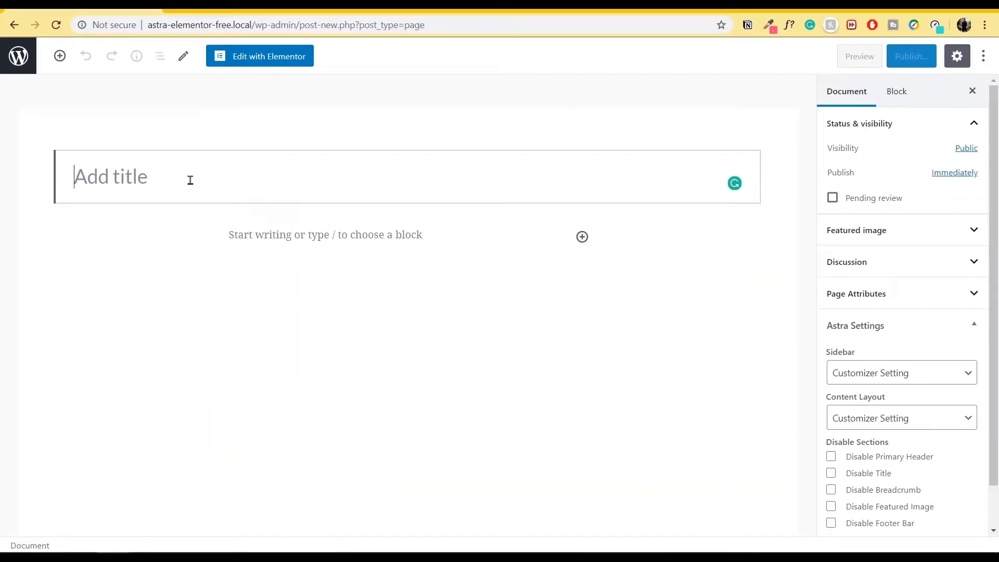
{"action": "type", "text": "HomePage"}
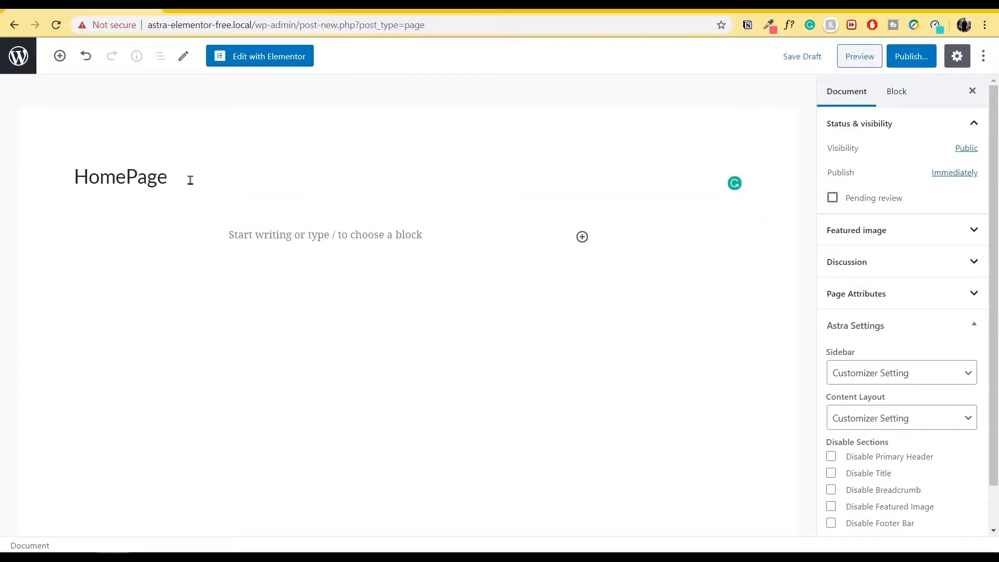
{"action": "left_click", "coordinate": [911, 61]}
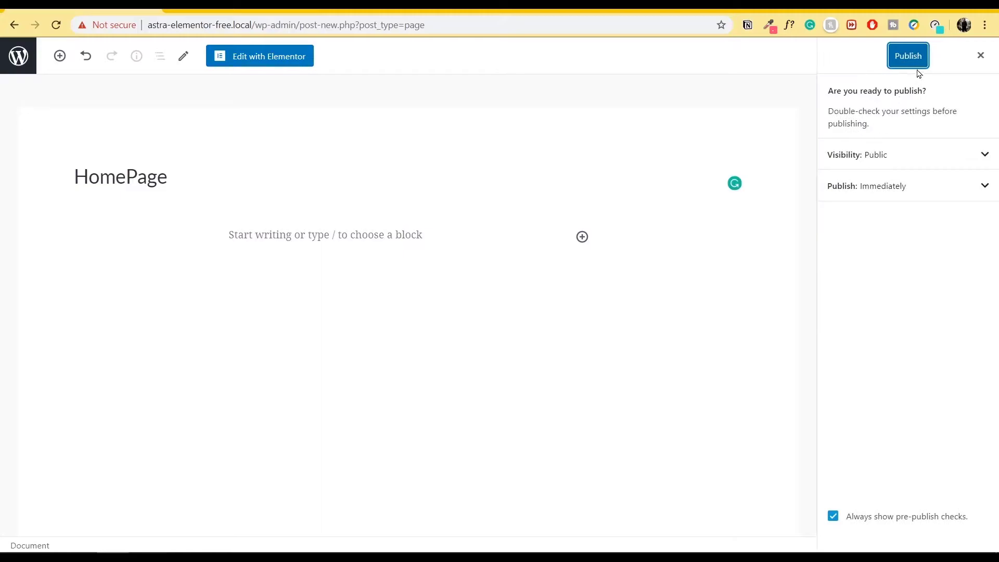
{"action": "left_click", "coordinate": [917, 67]}
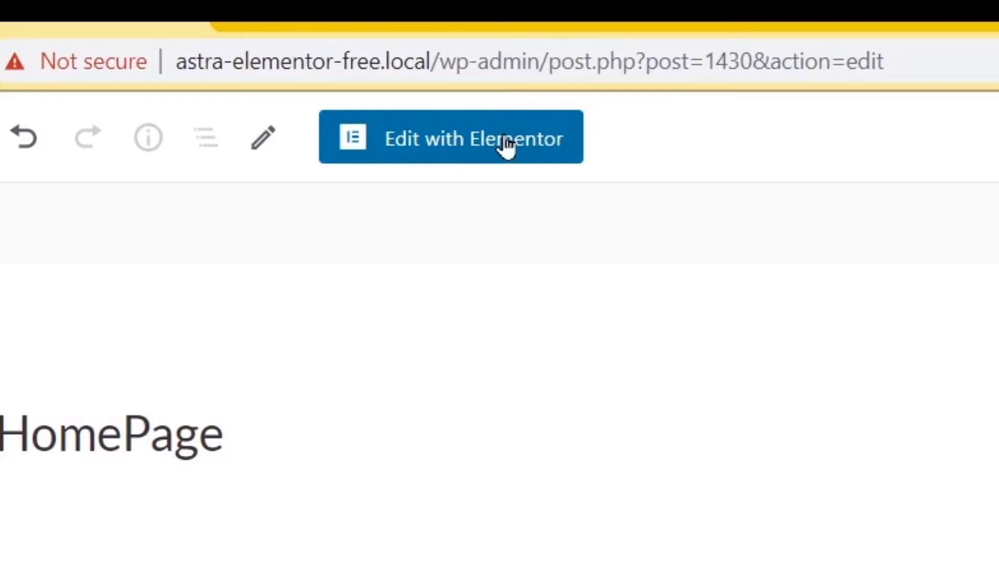
Open the HomePage in the Elementor editor and close the Navigator
{"action": "left_click", "coordinate": [505, 140]}
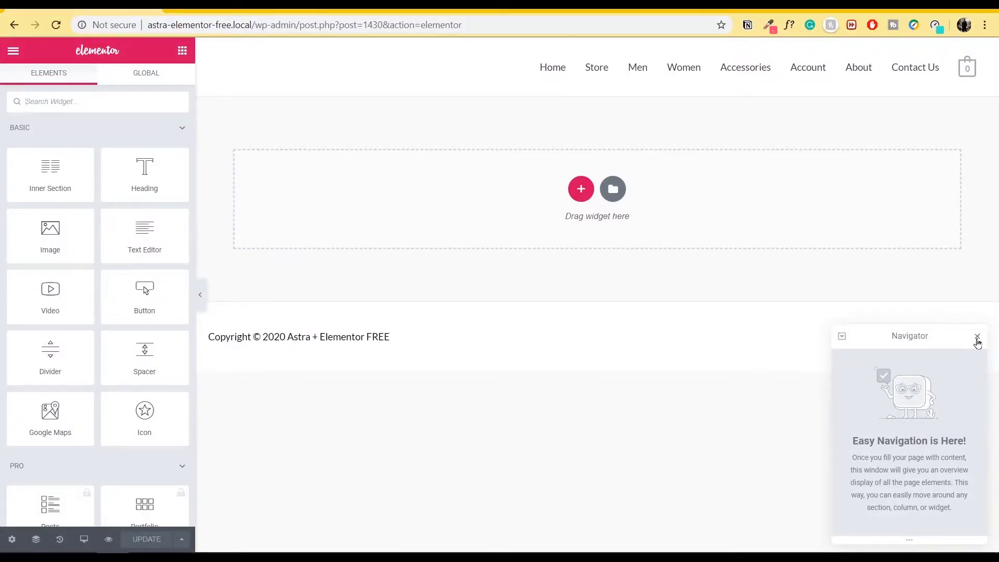
{"action": "left_click", "coordinate": [977, 338]}
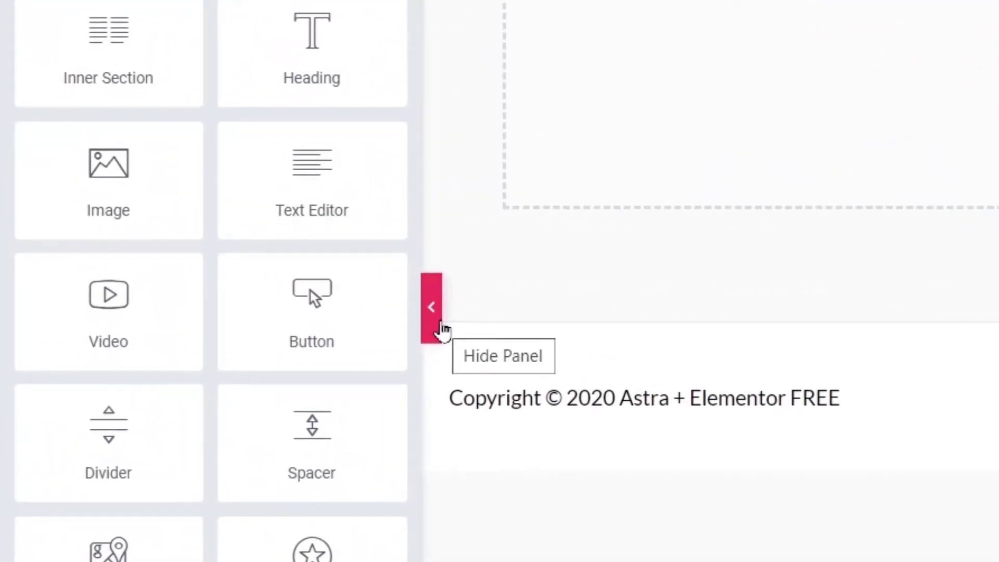
Hide the widget panel to see the page at full width, and show the panel again
{"action": "left_click", "coordinate": [439, 328]}
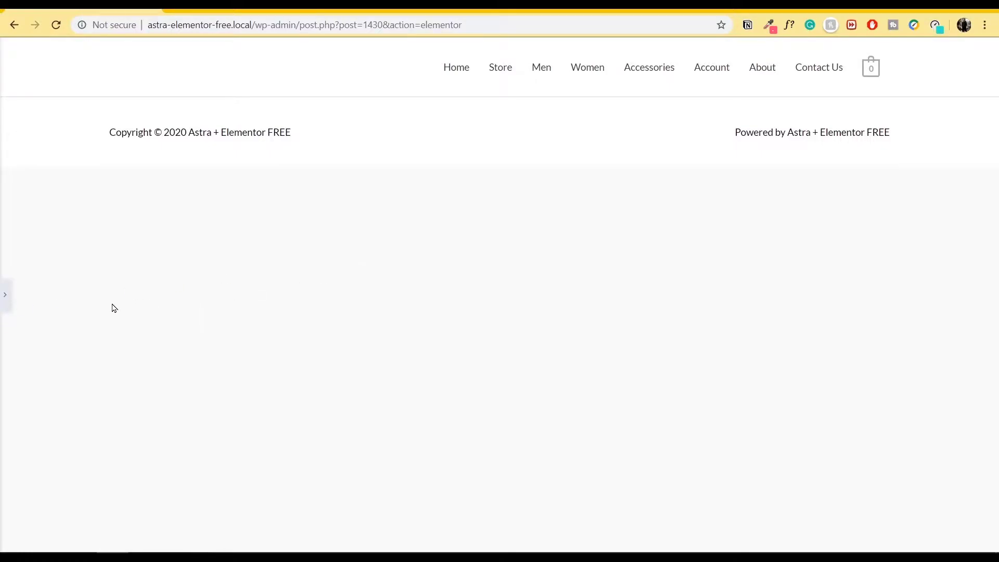
{"action": "left_click", "coordinate": [6, 295]}
{"action": "left_click", "coordinate": [200, 295]}
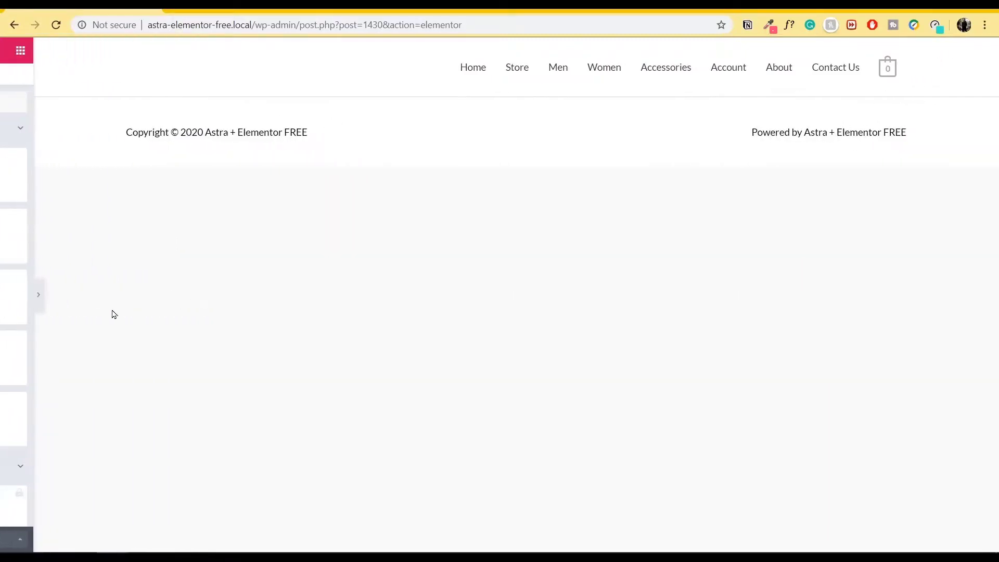
{"action": "left_click", "coordinate": [5, 295]}
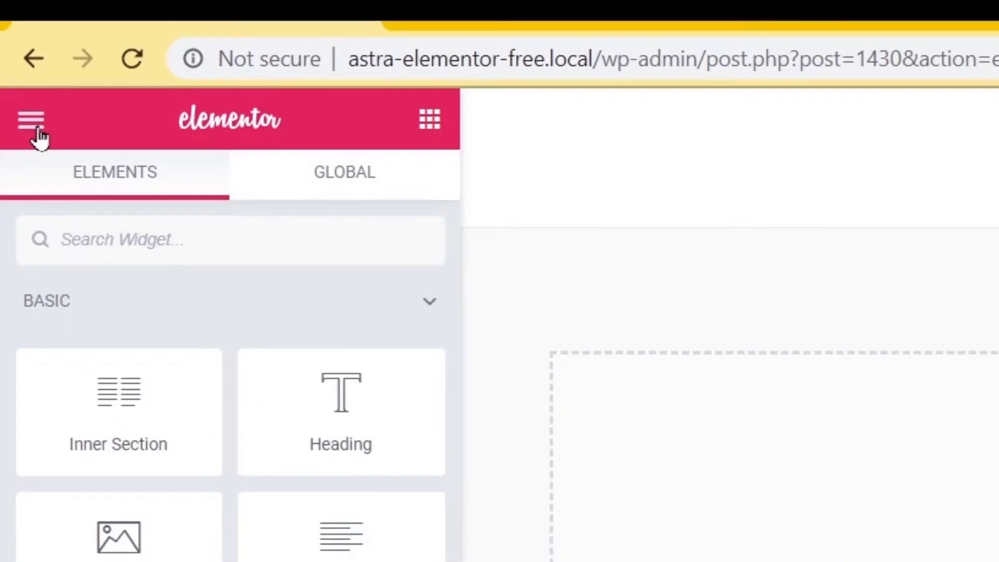
Examine Elementor's global style options for default colors and default fonts, including the reference to the Elementor settings page
{"action": "left_click", "coordinate": [38, 133]}
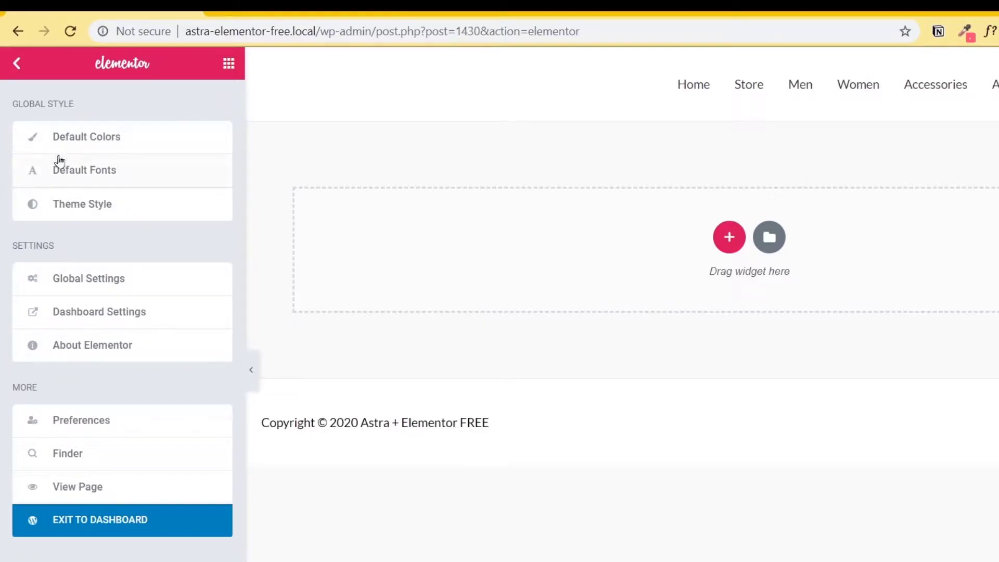
{"action": "left_click_drag", "start_coordinate": [12, 104], "coordinate": [80, 104]}
{"action": "left_click", "coordinate": [106, 103]}
{"action": "left_click", "coordinate": [128, 147]}
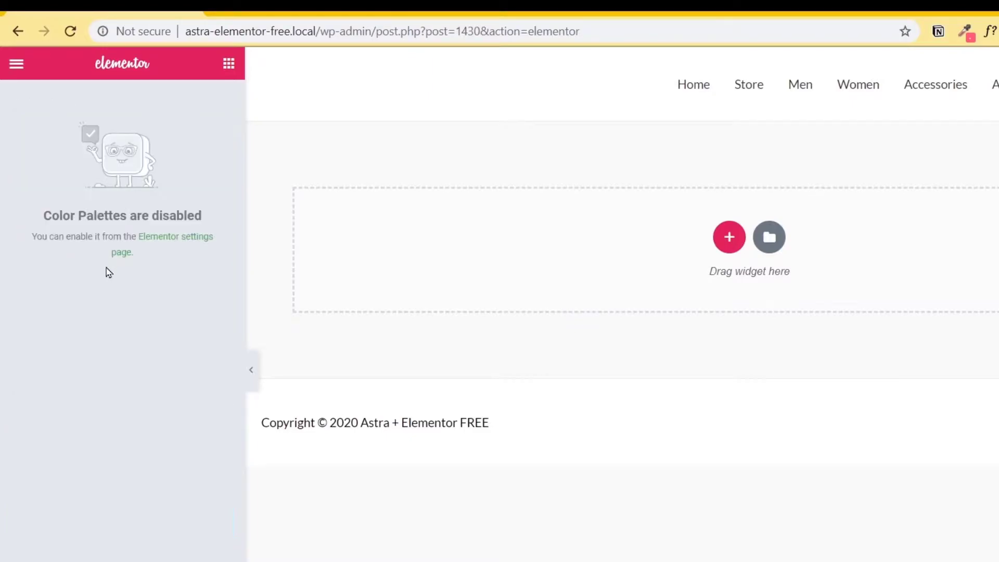
{"action": "left_click", "coordinate": [197, 245]}
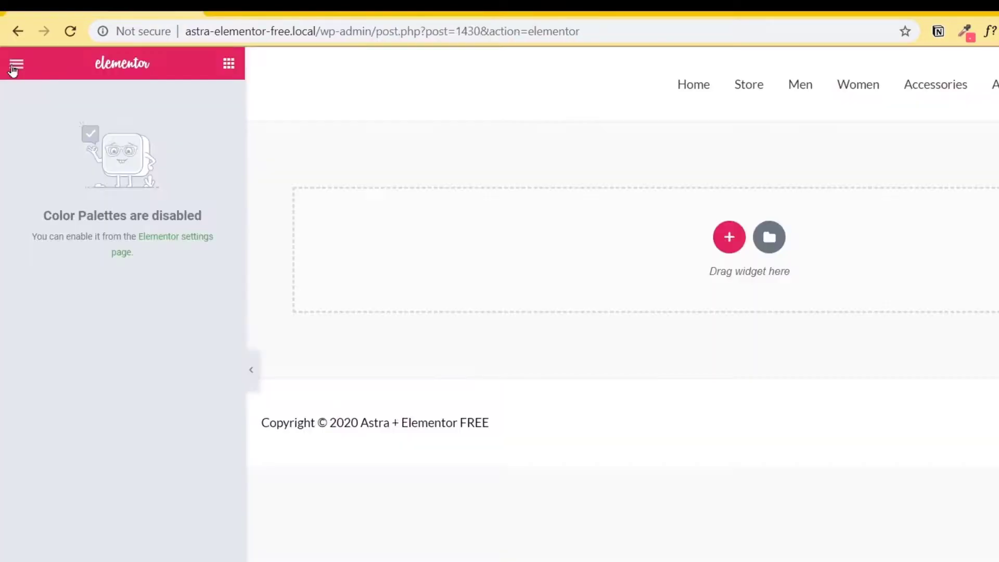
{"action": "left_click", "coordinate": [16, 64]}
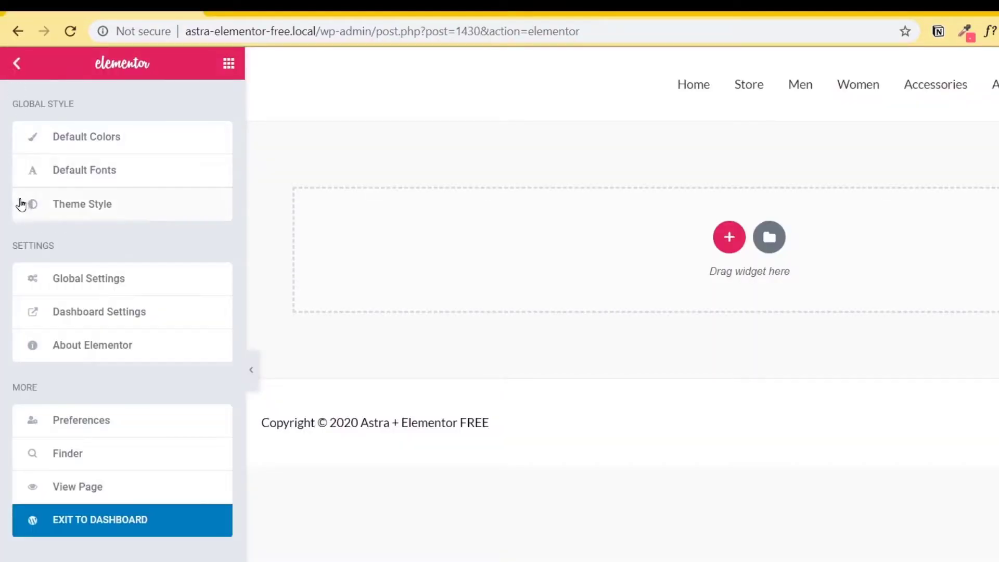
{"action": "left_click", "coordinate": [108, 171]}
{"action": "left_click", "coordinate": [14, 64]}
Look through the Theme Style options for typography, from body text to H6, and for buttons, and close Theme Style
{"action": "left_click", "coordinate": [112, 207]}
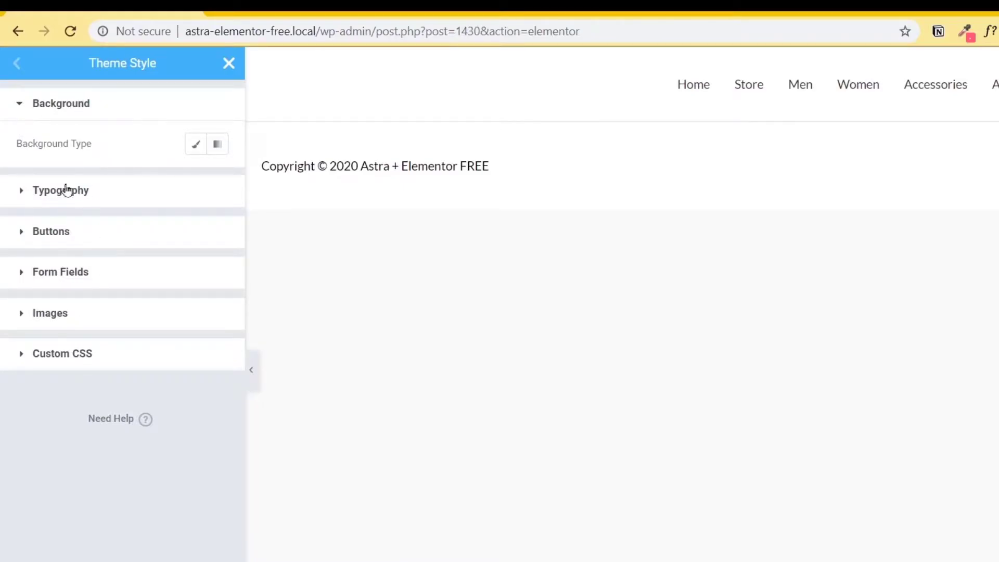
{"action": "left_click", "coordinate": [87, 188]}
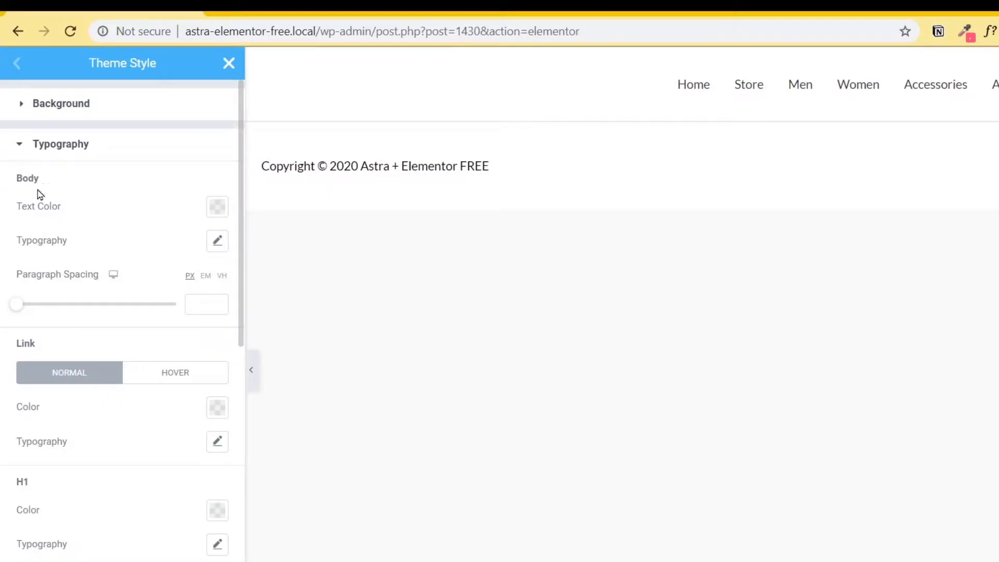
{"action": "scroll", "coordinate": [131, 432], "scroll_direction": "down", "scroll_amount": 5}
{"action": "scroll", "coordinate": [130, 431], "scroll_direction": "down", "scroll_amount": 4}
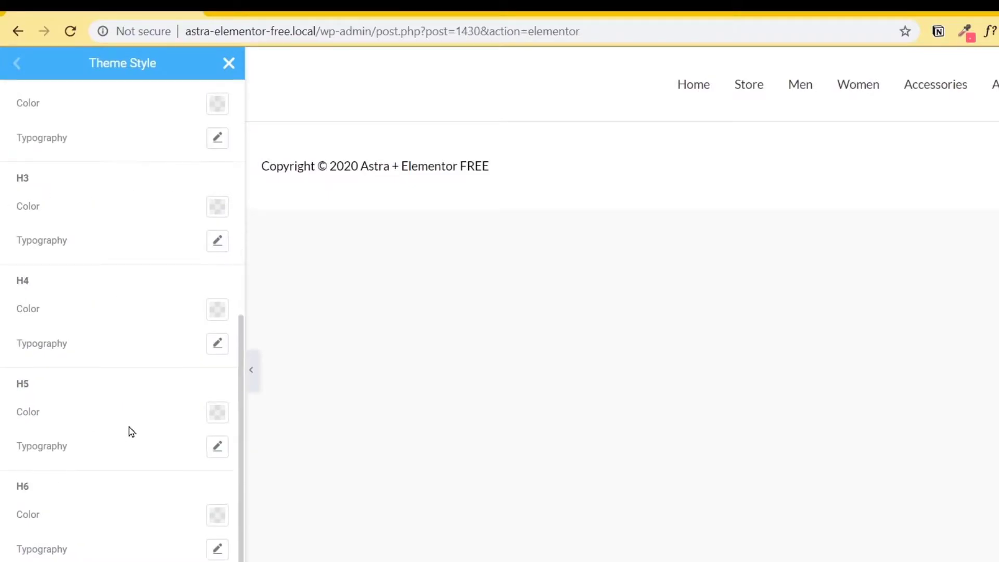
{"action": "scroll", "coordinate": [81, 323], "scroll_direction": "up", "scroll_amount": 12}
{"action": "left_click", "coordinate": [36, 144]}
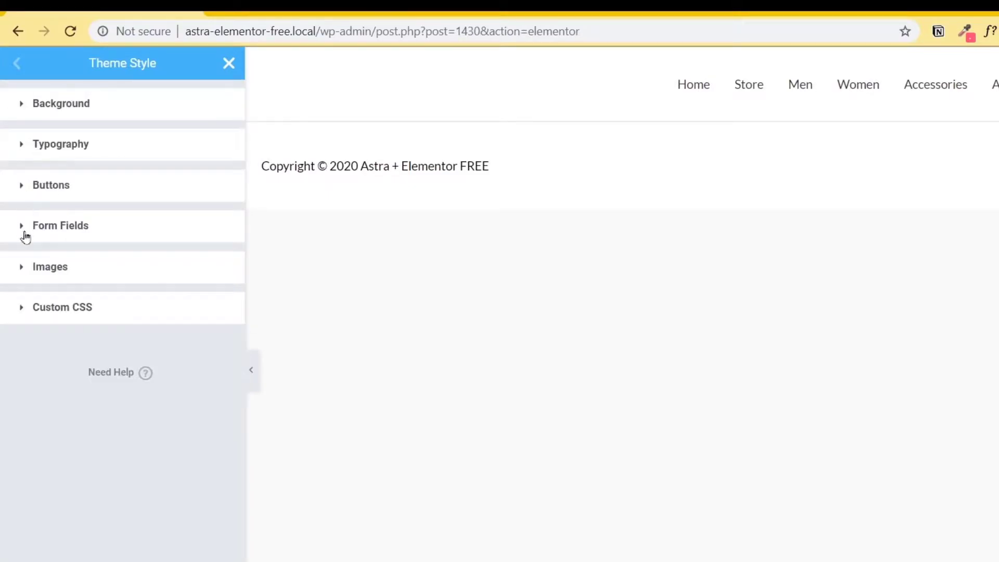
{"action": "left_click", "coordinate": [50, 190]}
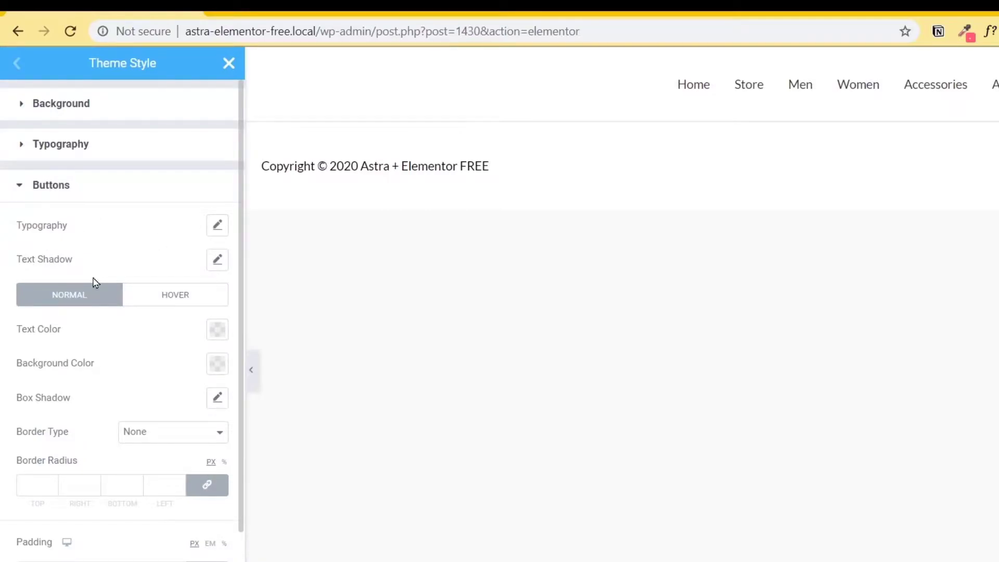
{"action": "left_click", "coordinate": [51, 188]}
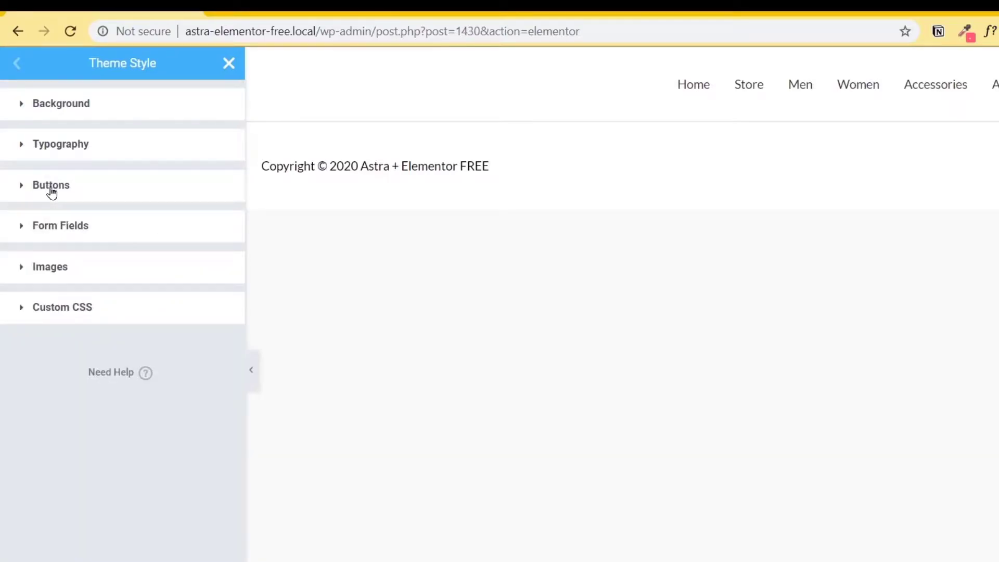
{"action": "left_click", "coordinate": [229, 64]}
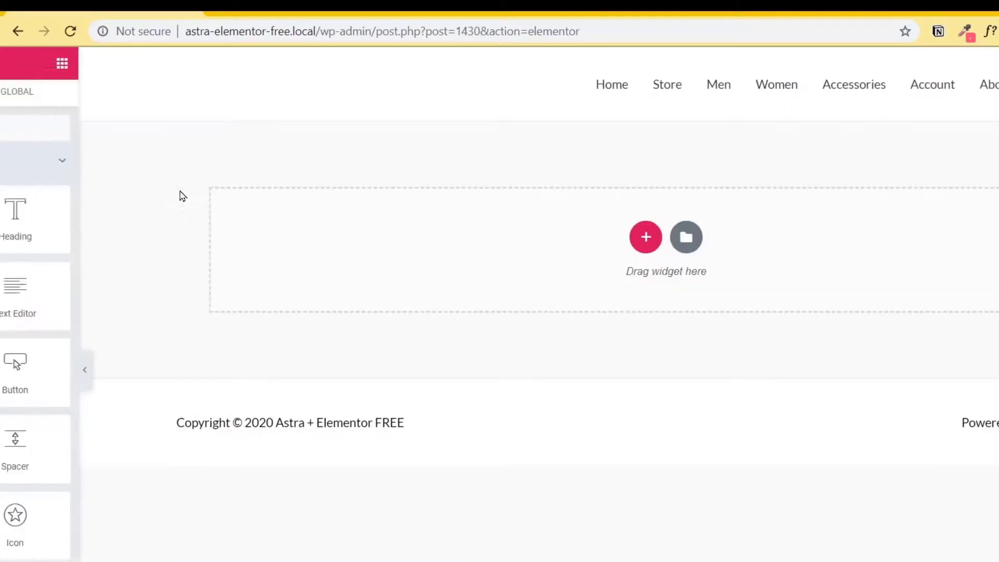
Examine the Style and Lightbox options in Elementor's Global Settings
{"action": "left_click", "coordinate": [16, 63]}
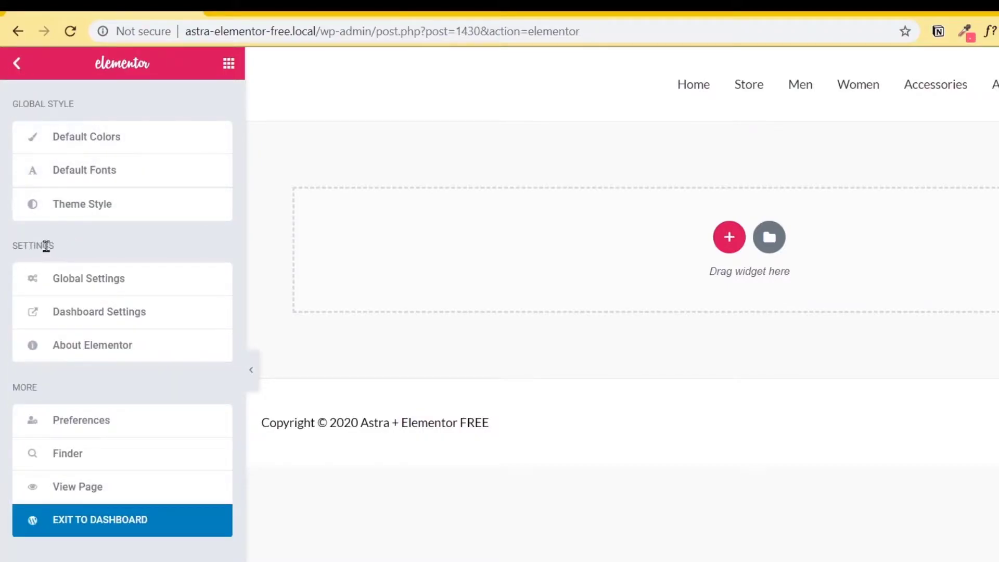
{"action": "left_click", "coordinate": [124, 286]}
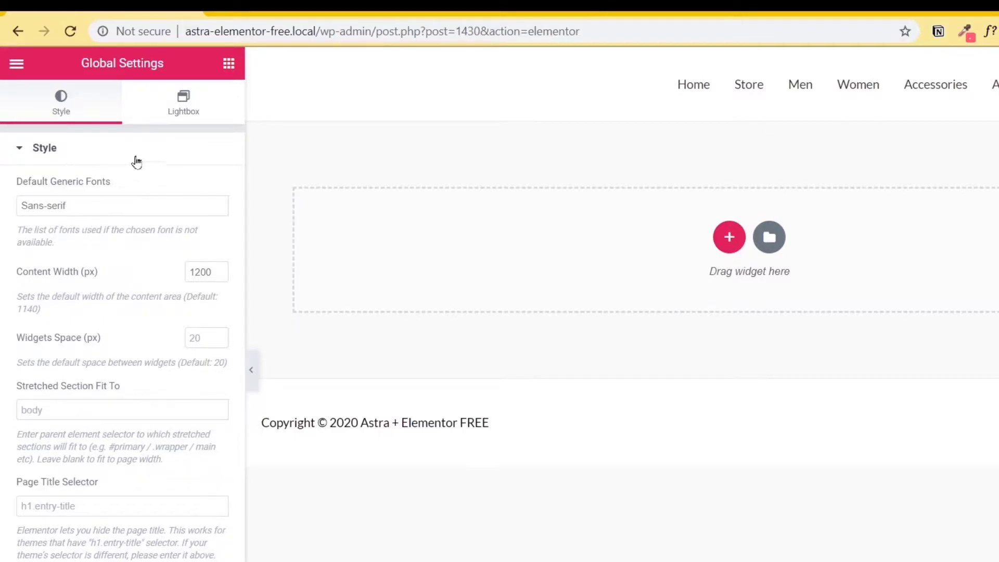
{"action": "left_click", "coordinate": [184, 117]}
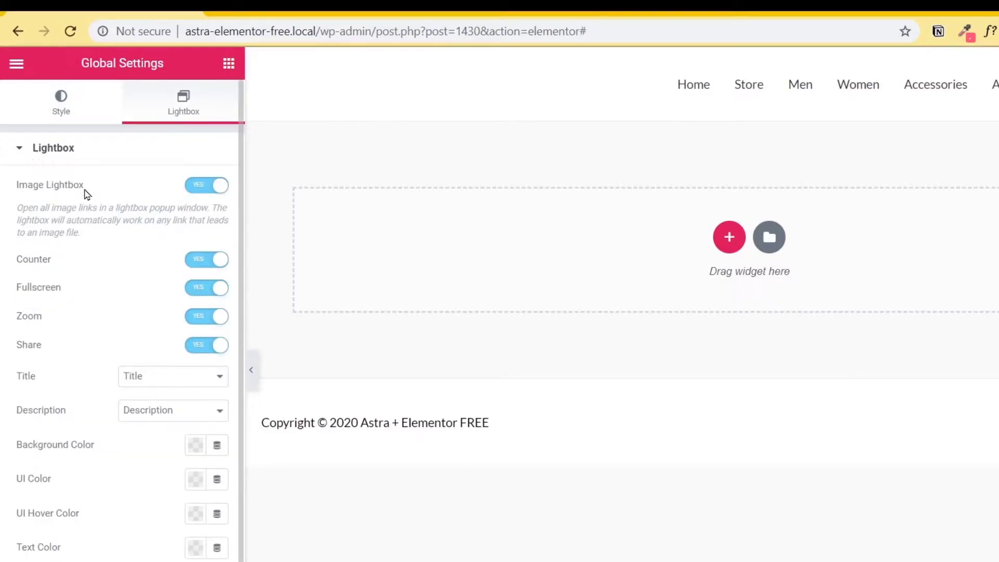
{"action": "left_click", "coordinate": [15, 65]}
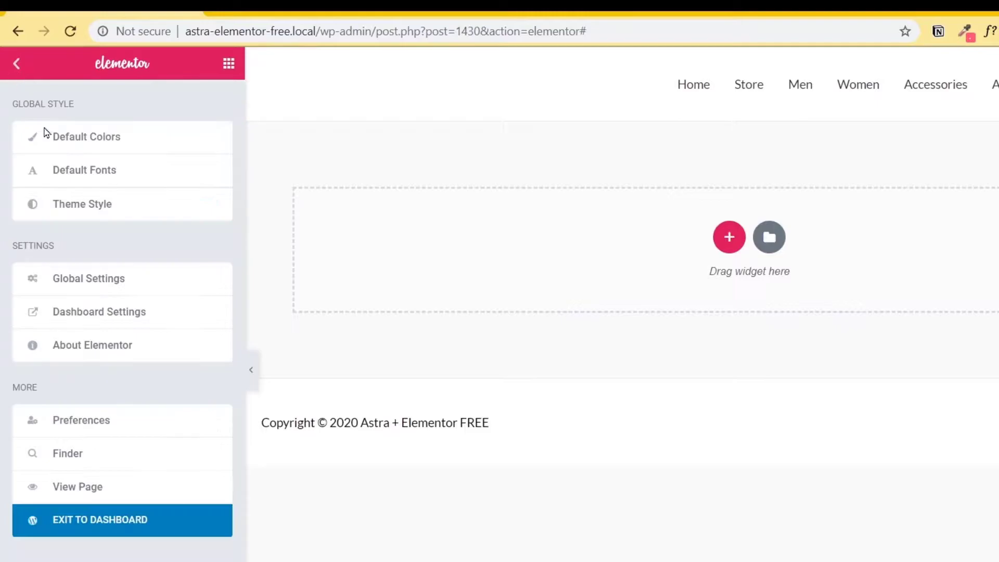
View Elementor's general settings in the WordPress dashboard, and return to the page editor
{"action": "left_click", "coordinate": [130, 312]}
{"action": "left_click", "coordinate": [266, 5]}
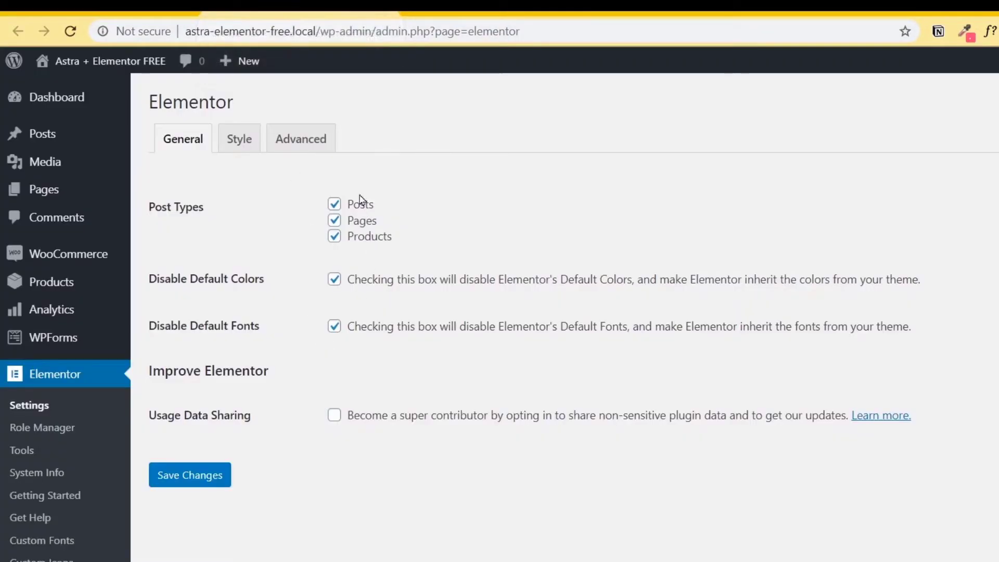
{"action": "left_click", "coordinate": [99, 5]}
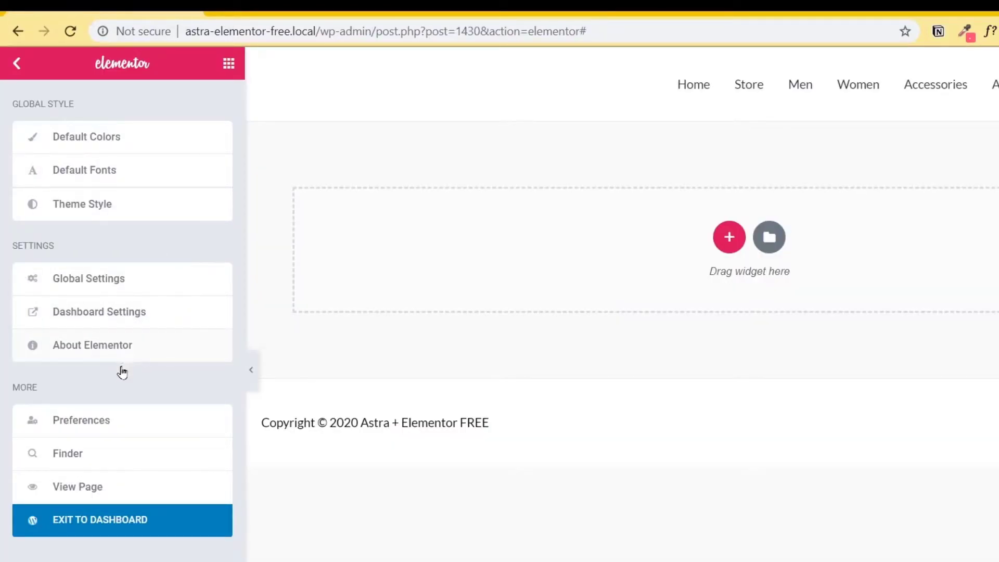
In the editor preferences, switch the UI theme to Dark and back to Light
{"action": "left_click", "coordinate": [86, 420]}
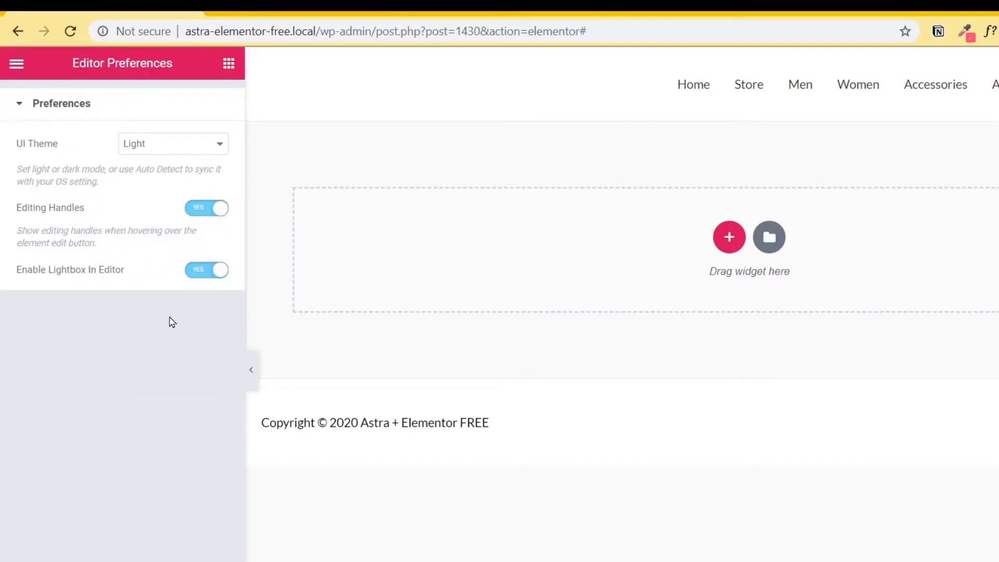
{"action": "left_click", "coordinate": [220, 144]}
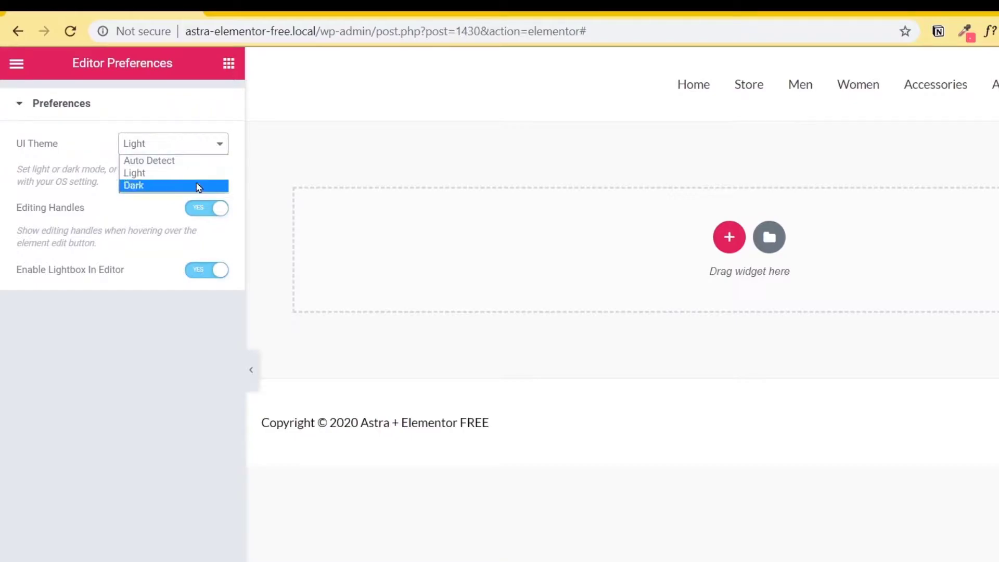
{"action": "left_click", "coordinate": [198, 186]}
{"action": "left_click", "coordinate": [195, 148]}
{"action": "left_click", "coordinate": [179, 171]}
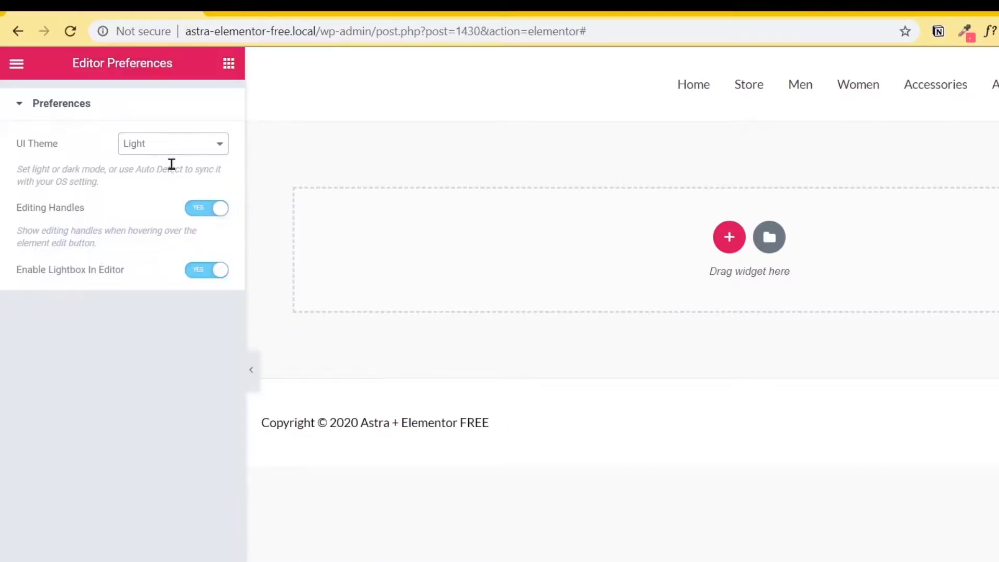
View the Finder and close it, and try the View Page option, cancelling the prompt to stay in the editor
{"action": "left_click", "coordinate": [17, 65]}
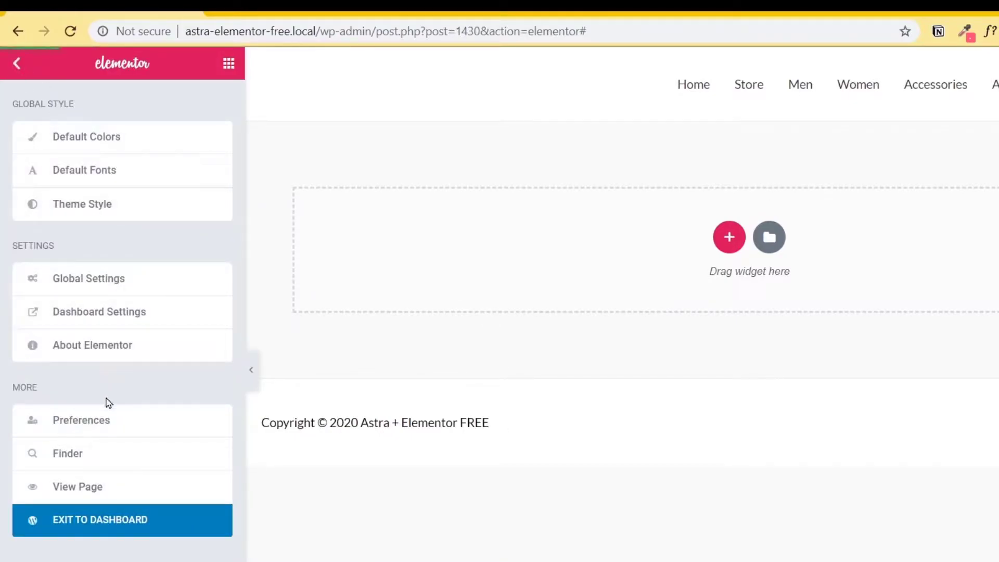
{"action": "left_click", "coordinate": [121, 457]}
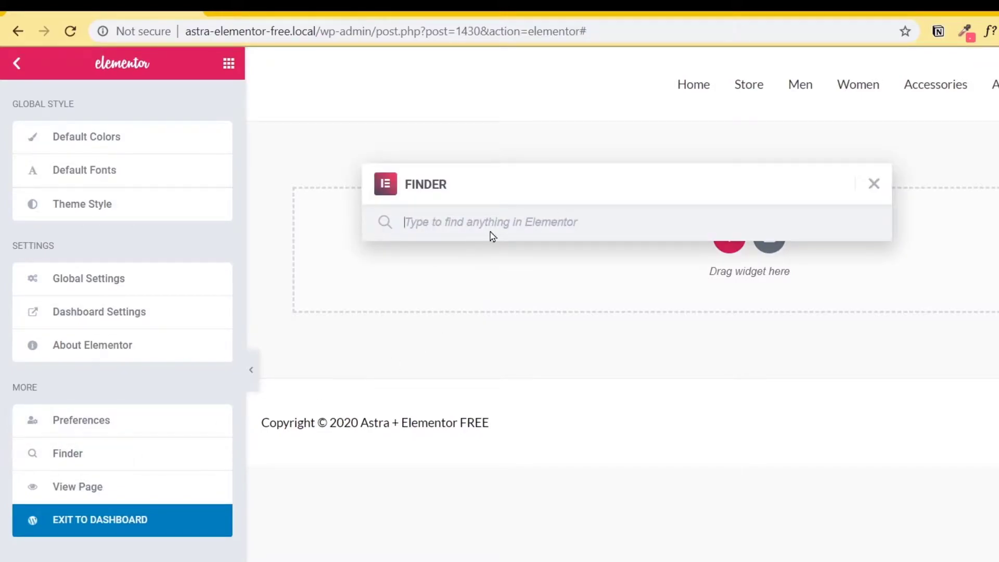
{"action": "left_click", "coordinate": [876, 183]}
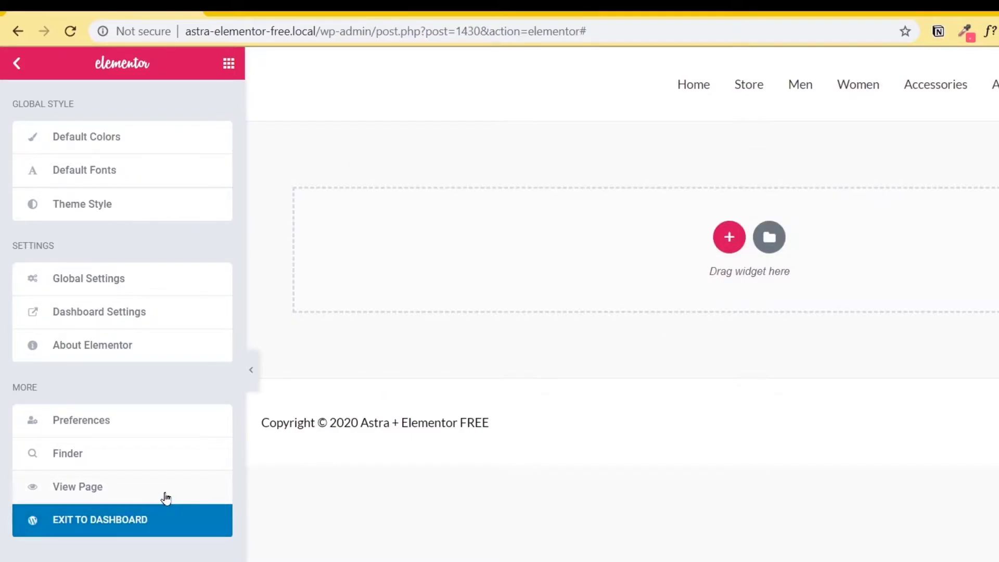
{"action": "left_click", "coordinate": [97, 487]}
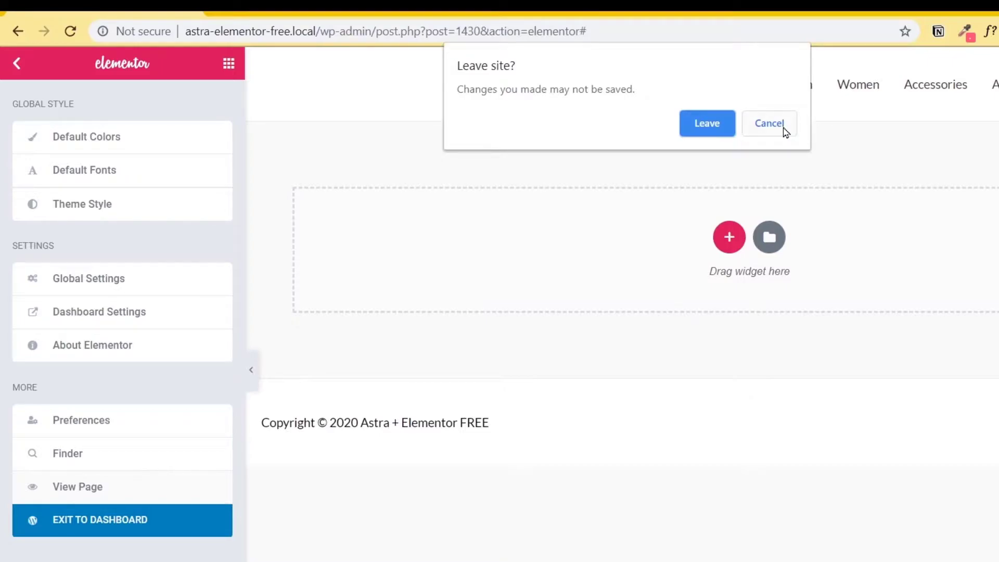
{"action": "left_click", "coordinate": [769, 124]}
Hide the editor panel and show it again, and return to the widget list
{"action": "left_click", "coordinate": [255, 370]}
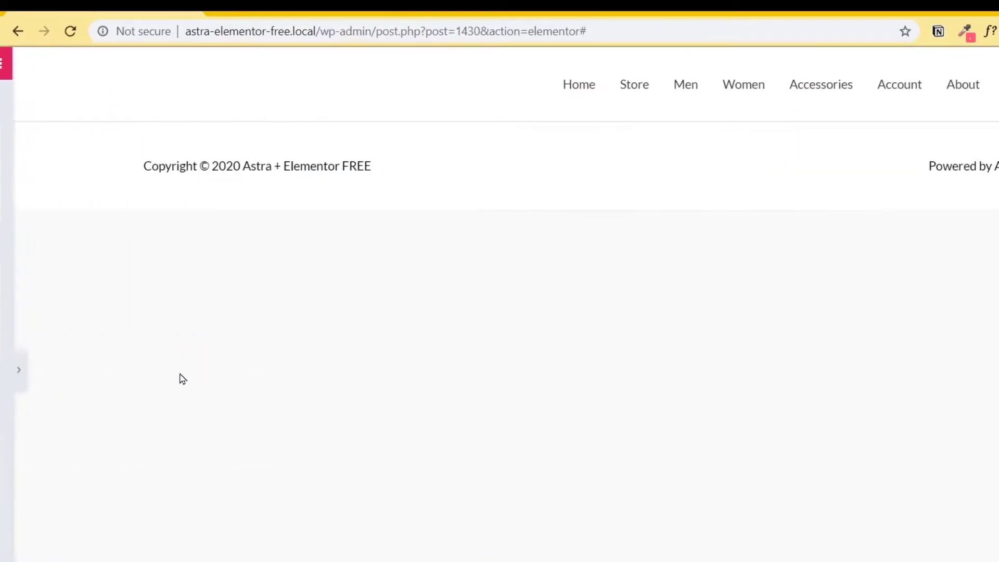
{"action": "left_click", "coordinate": [7, 379]}
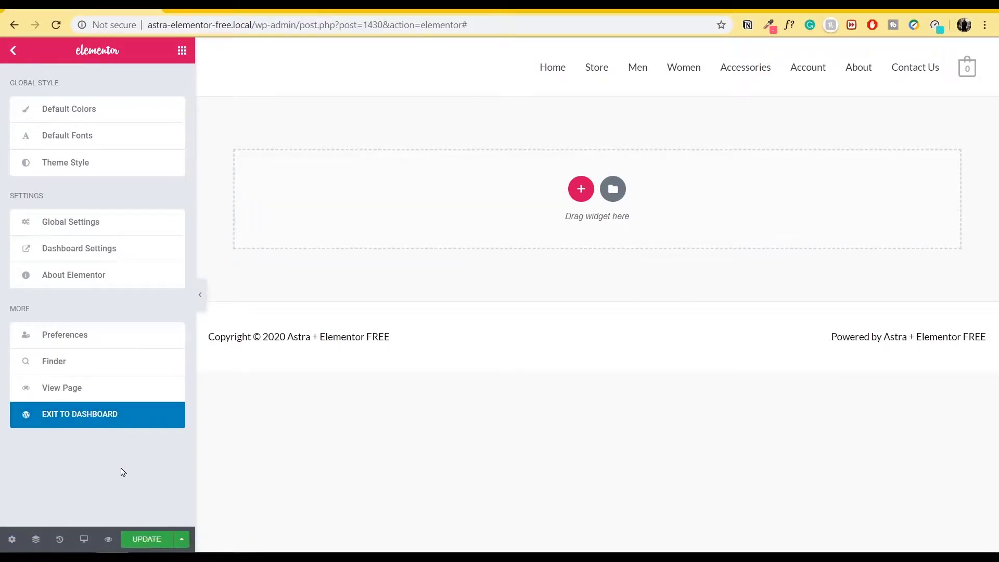
{"action": "left_click", "coordinate": [14, 52]}
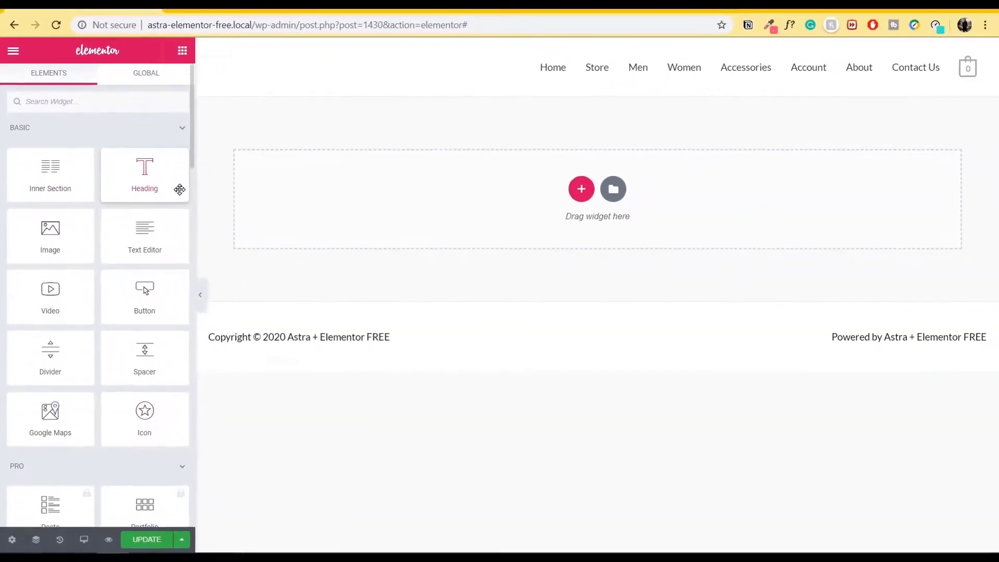
Collapse the Basic, Pro and General widget categories
{"action": "left_click", "coordinate": [184, 130]}
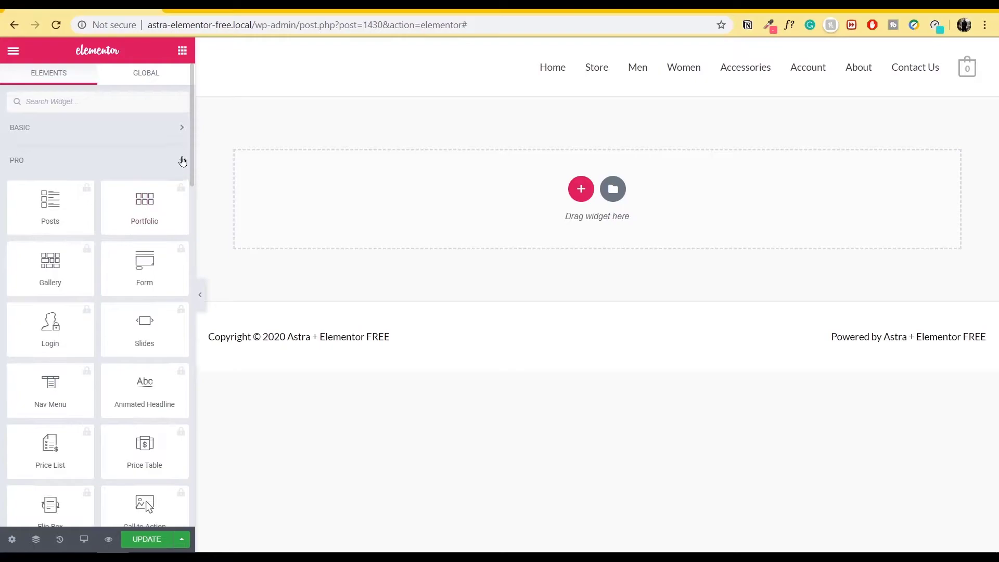
{"action": "left_click", "coordinate": [182, 160]}
{"action": "left_click", "coordinate": [175, 203]}
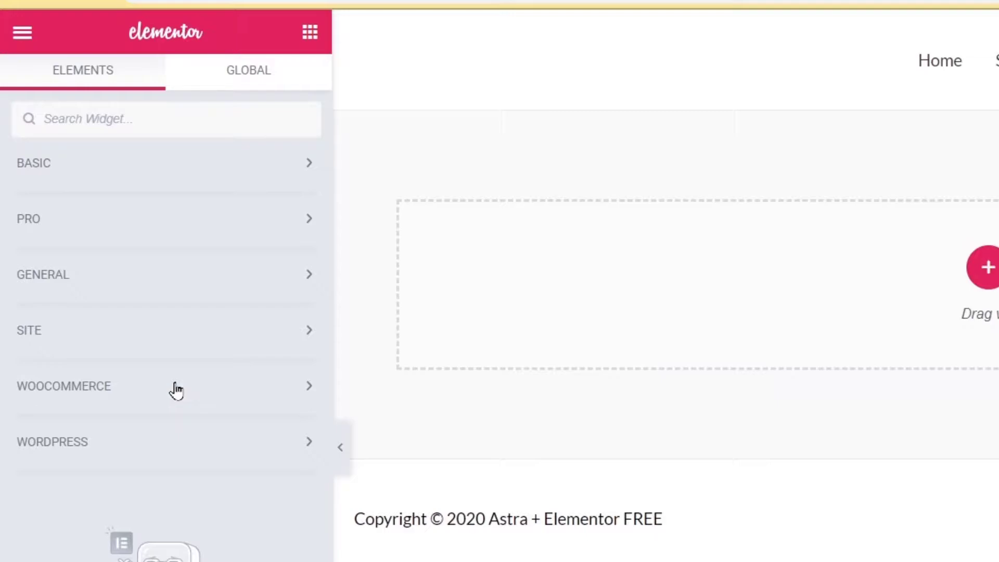
Look through the Basic and General widget categories, collapsing Basic and leaving General expanded
{"action": "left_click", "coordinate": [180, 176]}
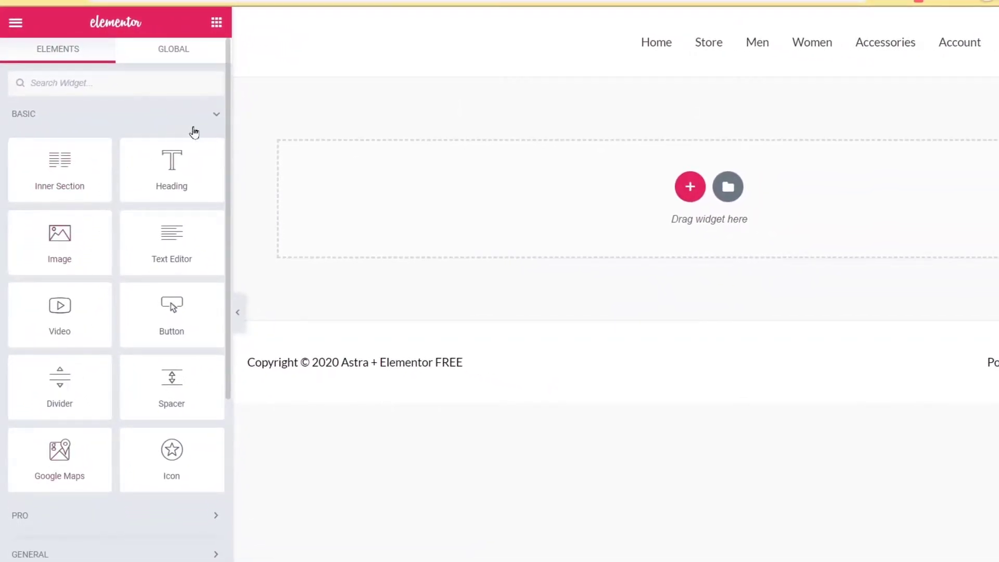
{"action": "left_click", "coordinate": [203, 119]}
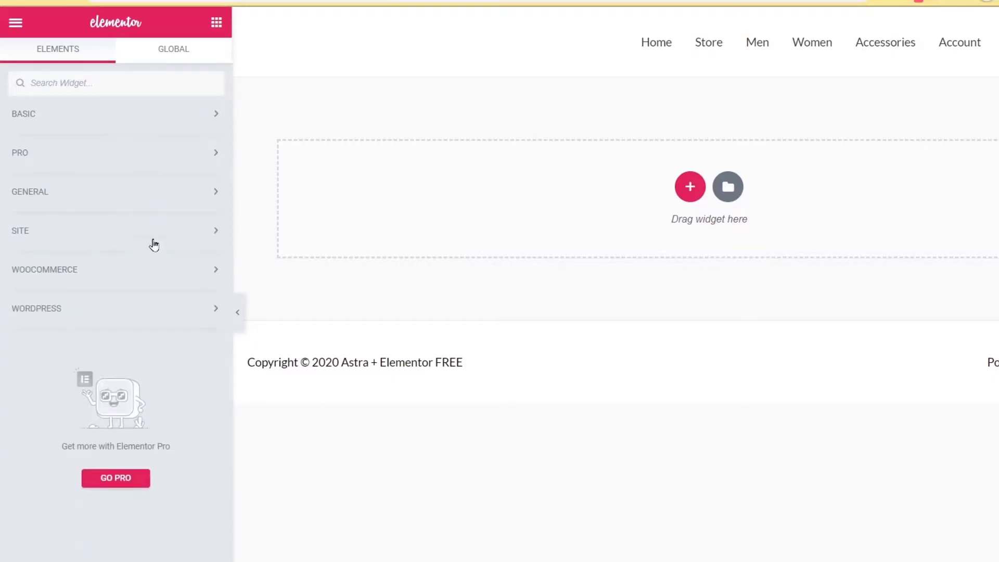
{"action": "left_click", "coordinate": [171, 208]}
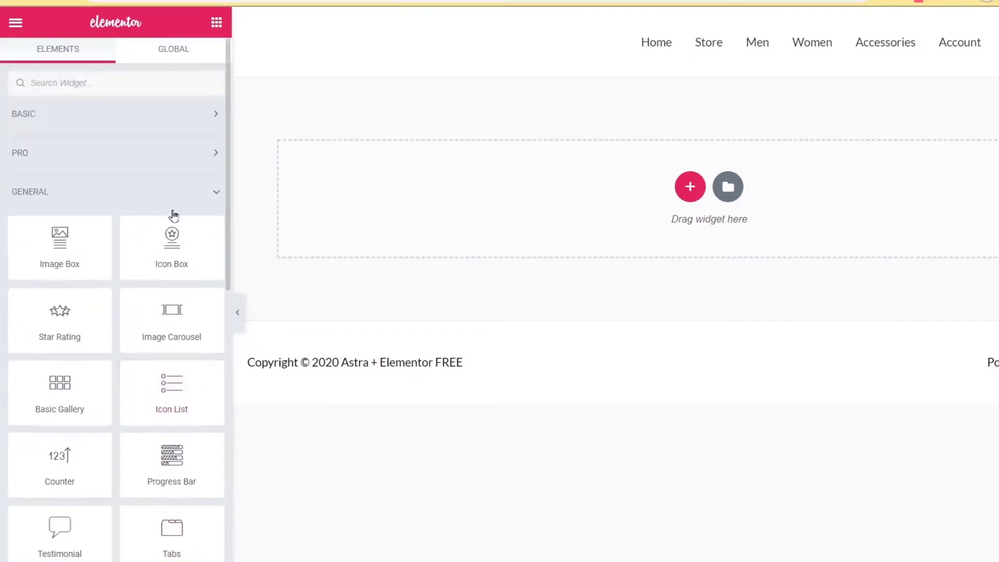
{"action": "left_click", "coordinate": [185, 201]}
{"action": "left_click", "coordinate": [193, 197]}
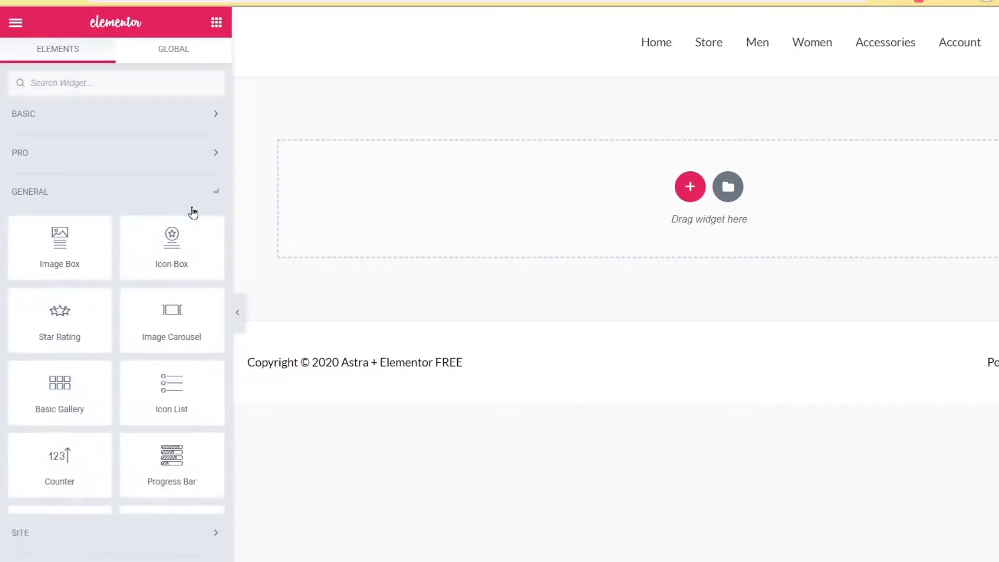
{"action": "scroll", "coordinate": [170, 484], "scroll_direction": "down", "scroll_amount": 5}
{"action": "scroll", "coordinate": [158, 475], "scroll_direction": "up", "scroll_amount": 5}
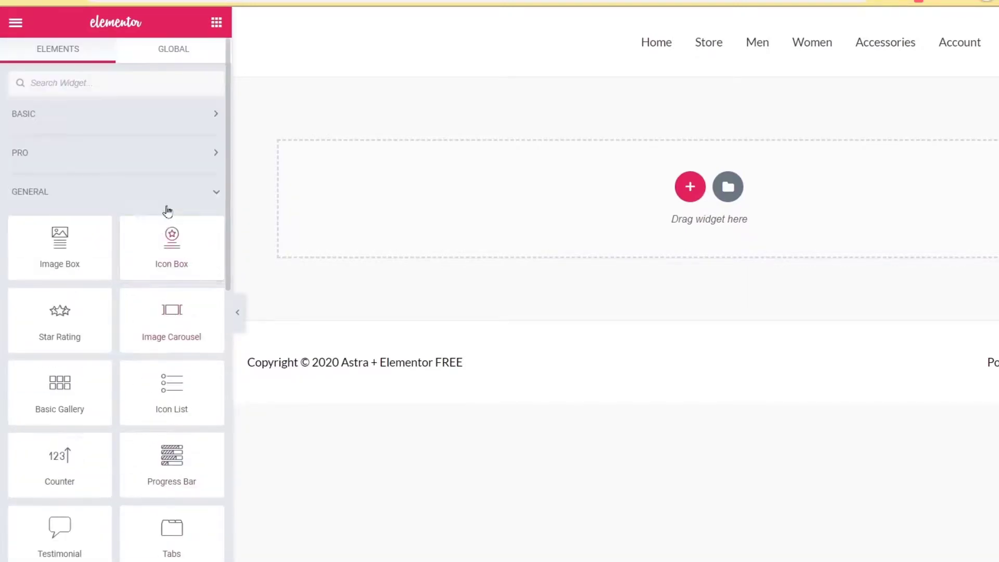
Expand the Basic category, look through the Pro widgets and collapse them, and browse the General widgets
{"action": "left_click", "coordinate": [191, 116]}
{"action": "scroll", "coordinate": [166, 317], "scroll_direction": "down", "scroll_amount": 5}
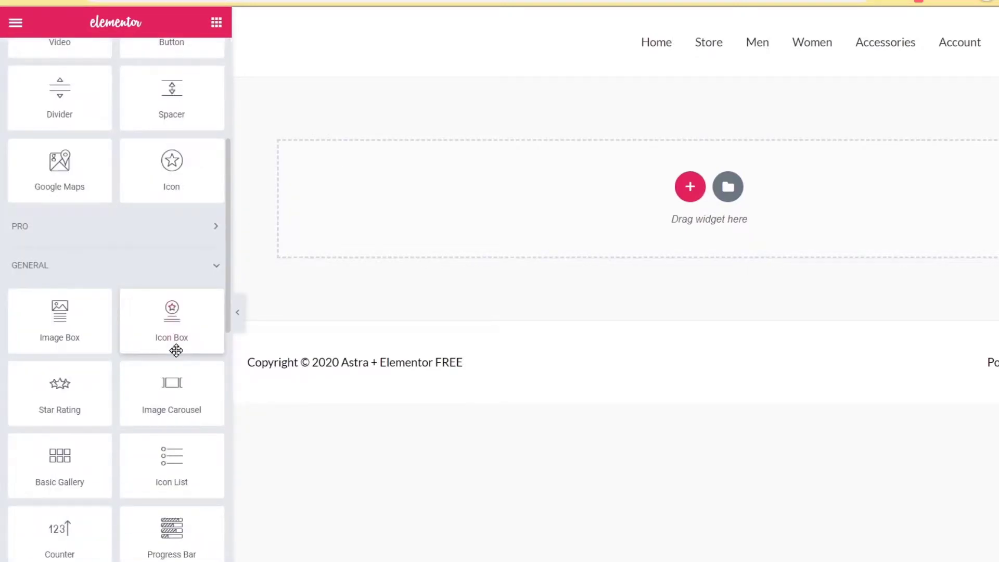
{"action": "left_click", "coordinate": [192, 231]}
{"action": "scroll", "coordinate": [176, 263], "scroll_direction": "down", "scroll_amount": 2}
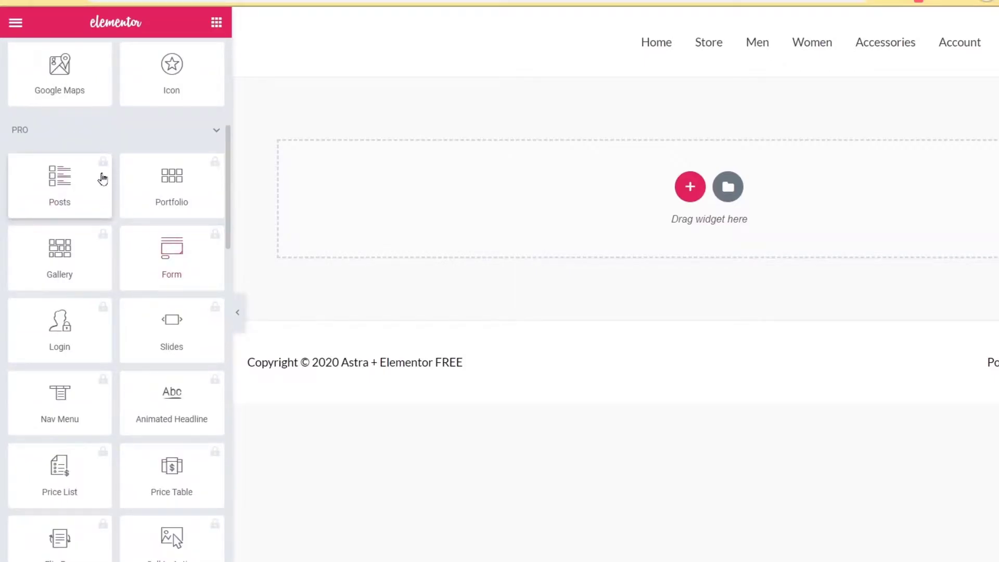
{"action": "left_click", "coordinate": [176, 137]}
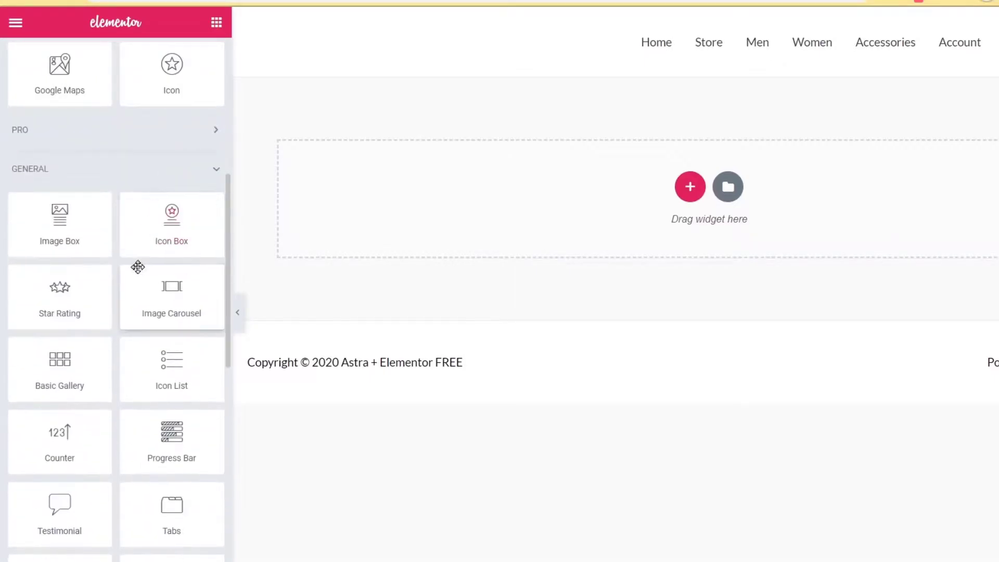
{"action": "scroll", "coordinate": [137, 273], "scroll_direction": "down", "scroll_amount": 10}
Look through the widgets in the Site category and collapse it again
{"action": "left_click", "coordinate": [188, 315]}
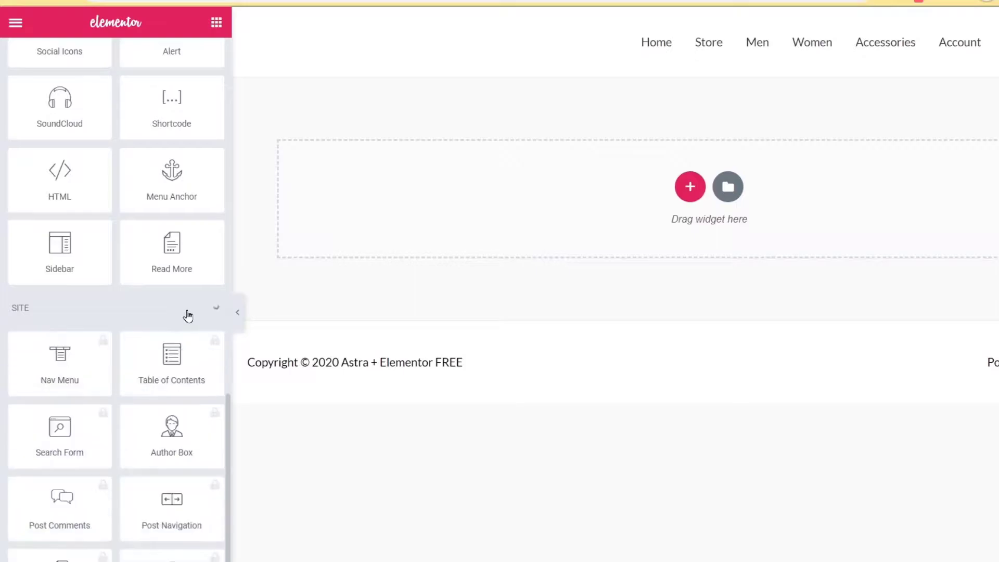
{"action": "scroll", "coordinate": [172, 330], "scroll_direction": "down", "scroll_amount": 7}
{"action": "scroll", "coordinate": [167, 339], "scroll_direction": "up", "scroll_amount": 4}
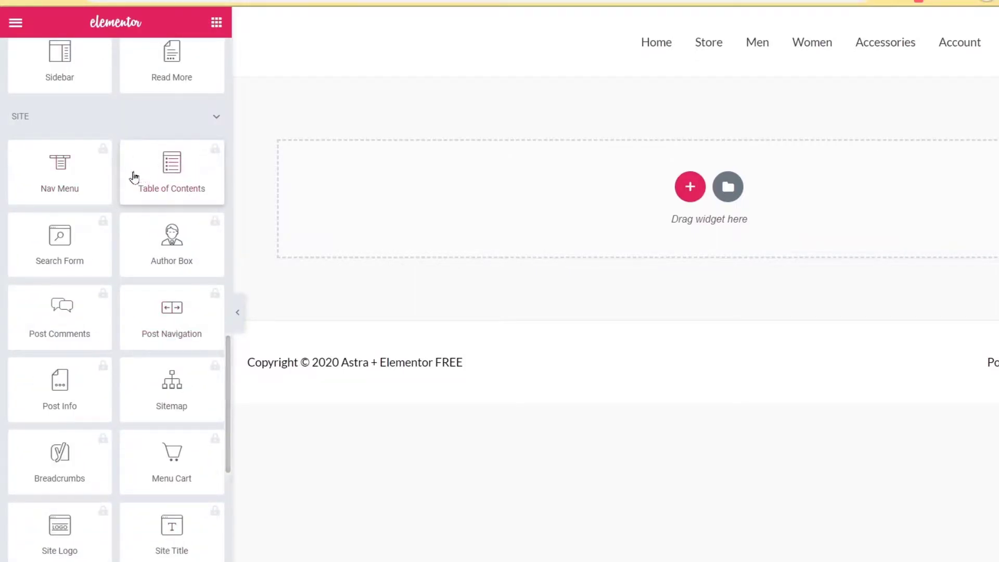
{"action": "left_click", "coordinate": [215, 121]}
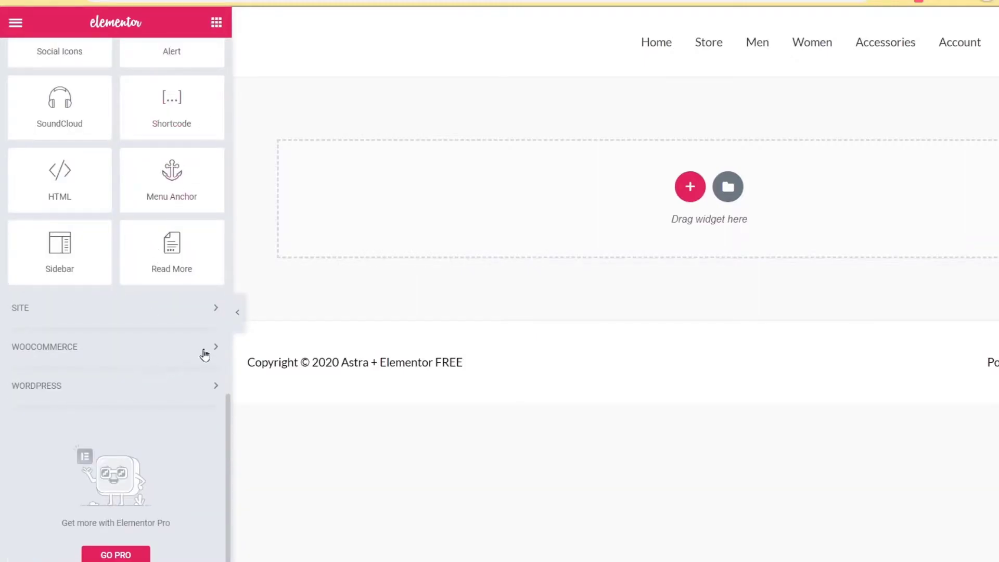
Look through the widgets in the WooCommerce category and collapse it again
{"action": "left_click", "coordinate": [205, 349]}
{"action": "scroll", "coordinate": [205, 350], "scroll_direction": "down", "scroll_amount": 3}
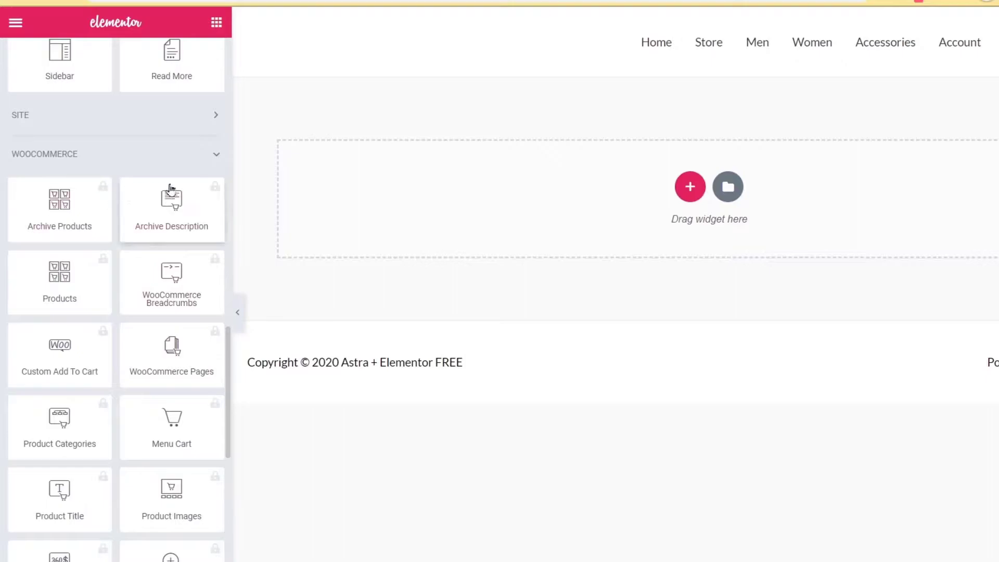
{"action": "scroll", "coordinate": [104, 399], "scroll_direction": "down", "scroll_amount": 3}
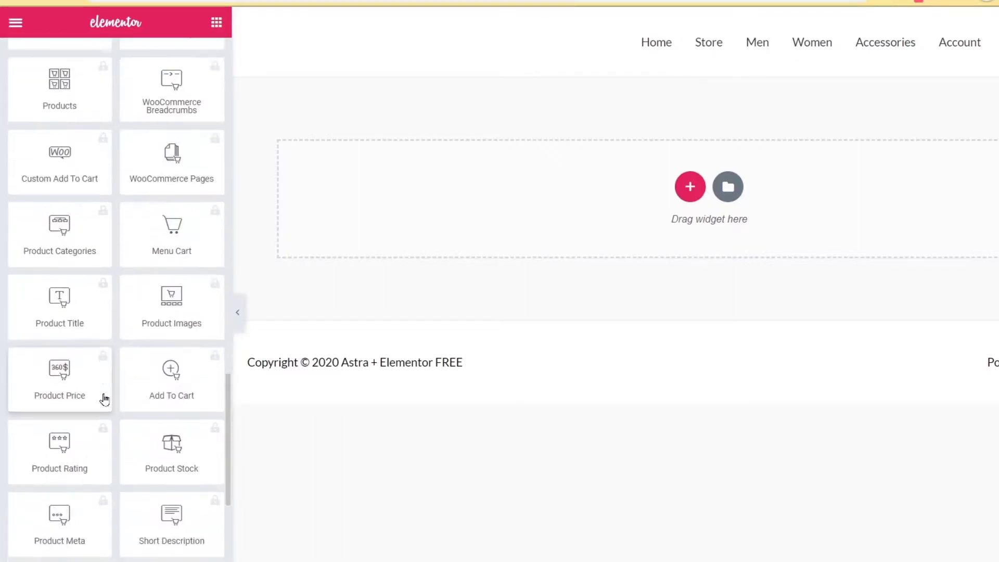
{"action": "scroll", "coordinate": [104, 399], "scroll_direction": "down", "scroll_amount": 5}
{"action": "scroll", "coordinate": [104, 394], "scroll_direction": "up", "scroll_amount": 10}
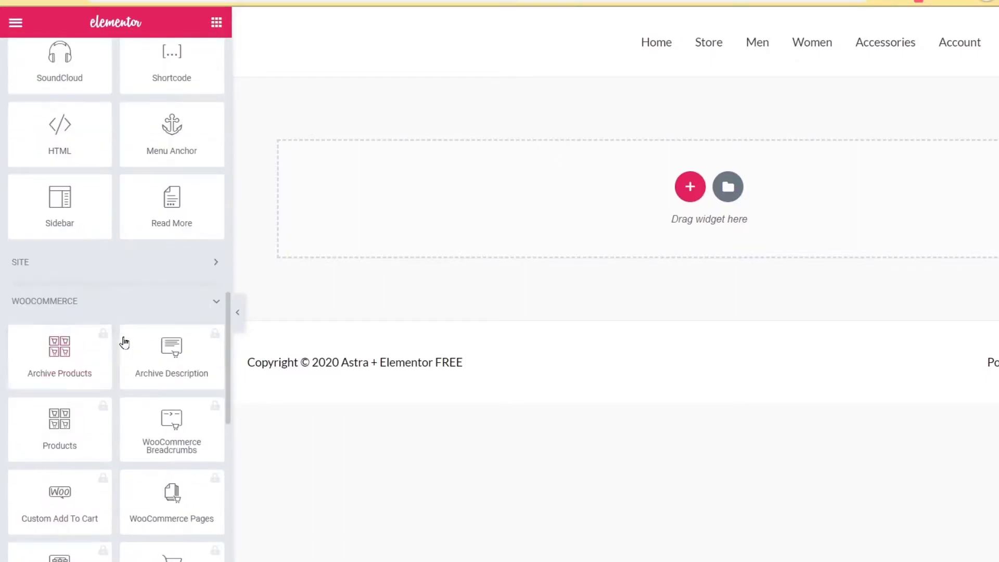
{"action": "left_click", "coordinate": [192, 308]}
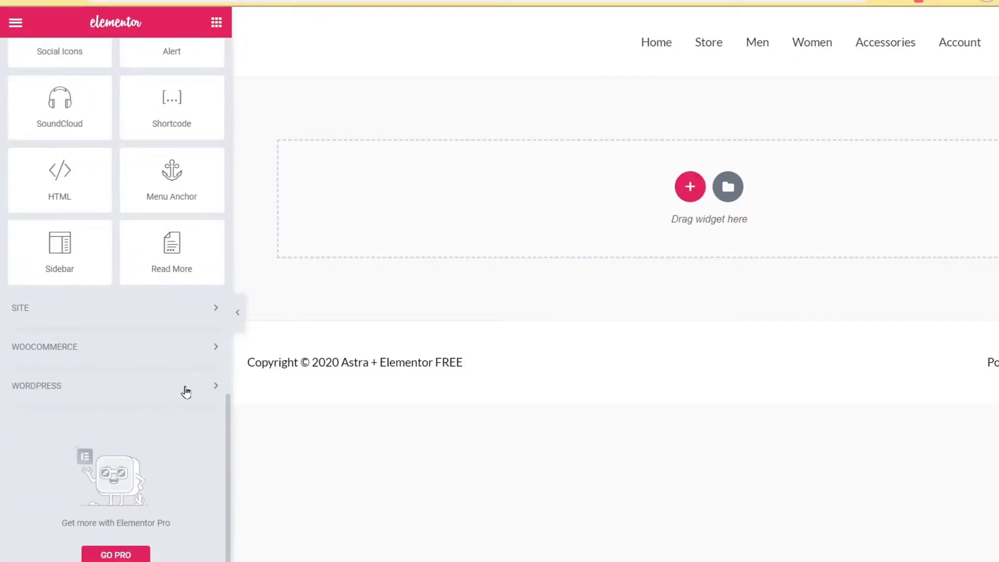
Look through the widgets in the WordPress category and go back up to the Basic widgets
{"action": "left_click", "coordinate": [186, 392]}
{"action": "scroll", "coordinate": [186, 385], "scroll_direction": "down", "scroll_amount": 5}
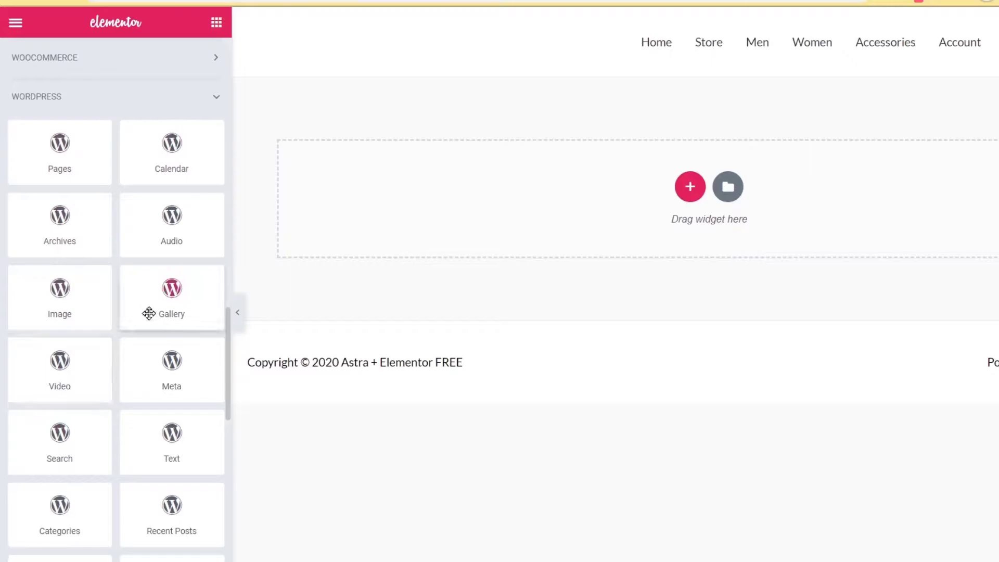
{"action": "scroll", "coordinate": [151, 313], "scroll_direction": "up", "scroll_amount": 5}
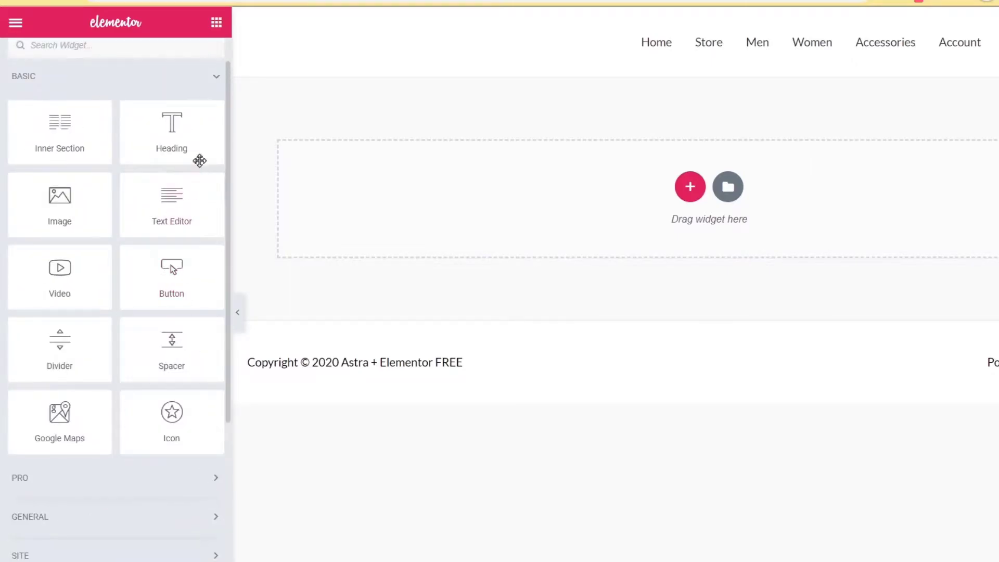
{"action": "scroll", "coordinate": [216, 86], "scroll_direction": "down", "scroll_amount": 5}
{"action": "scroll", "coordinate": [198, 98], "scroll_direction": "up", "scroll_amount": 6}
Collapse the Basic category, and view the Global widgets information before returning to the element list
{"action": "left_click", "coordinate": [190, 111]}
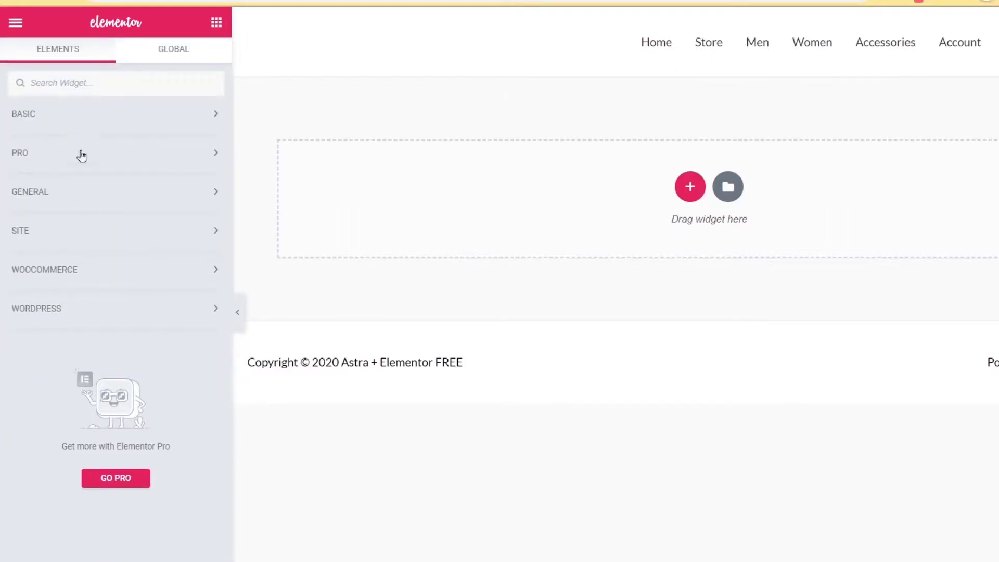
{"action": "left_click", "coordinate": [179, 54]}
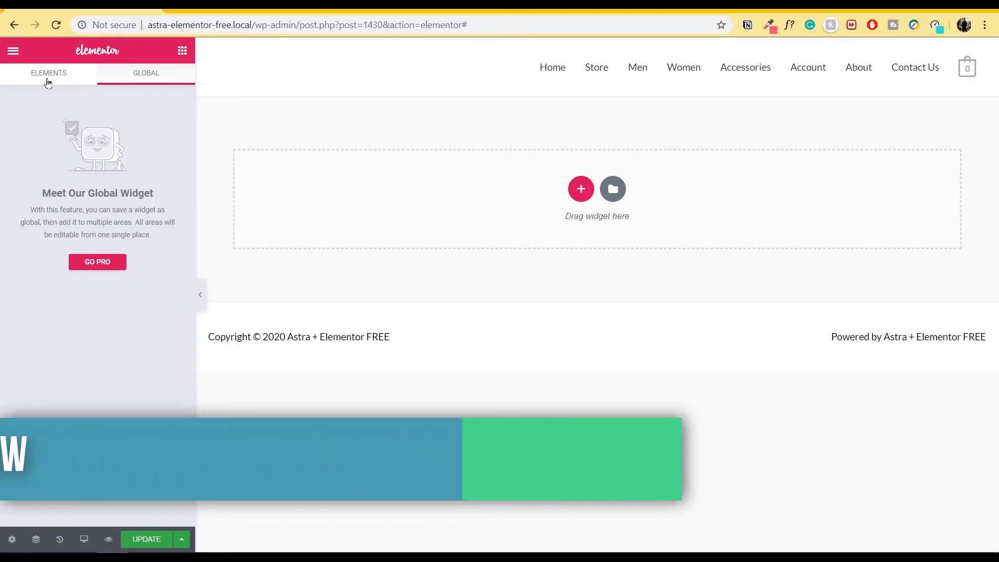
{"action": "left_click", "coordinate": [47, 80]}
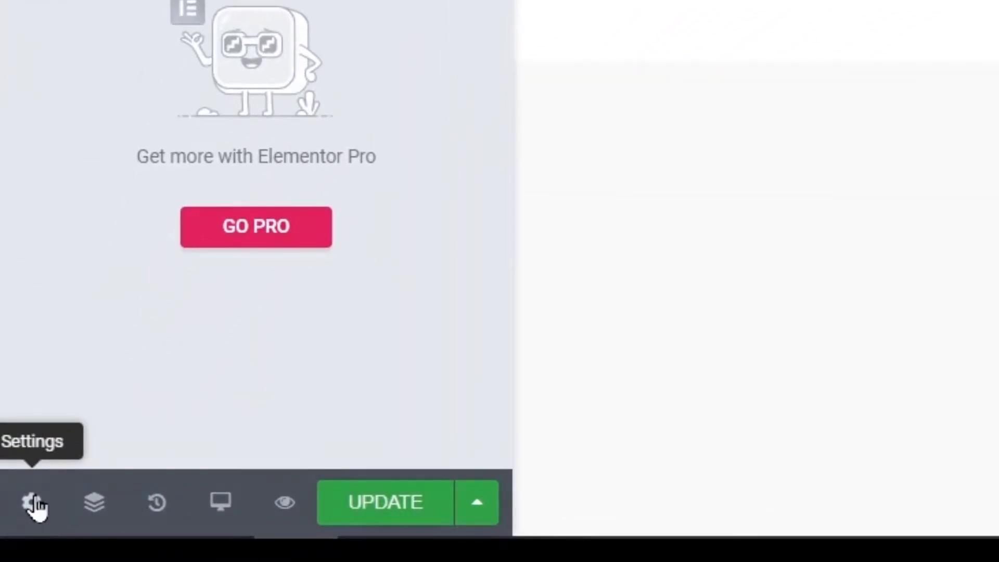
Examine the page settings, from title, status and featured image to the Body Style and Custom CSS options
{"action": "left_click", "coordinate": [33, 503]}
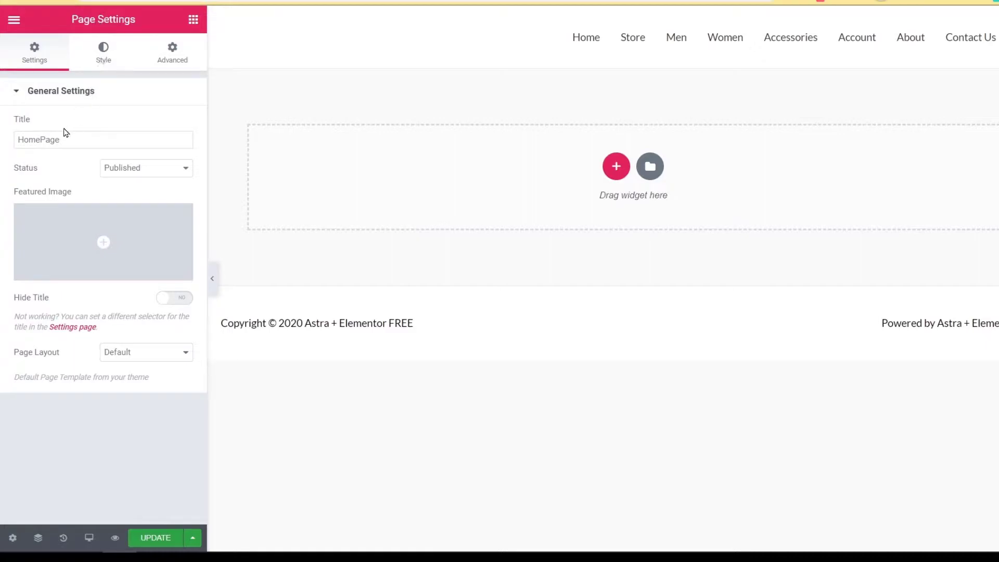
{"action": "left_click_drag", "start_coordinate": [87, 140], "coordinate": [0, 154]}
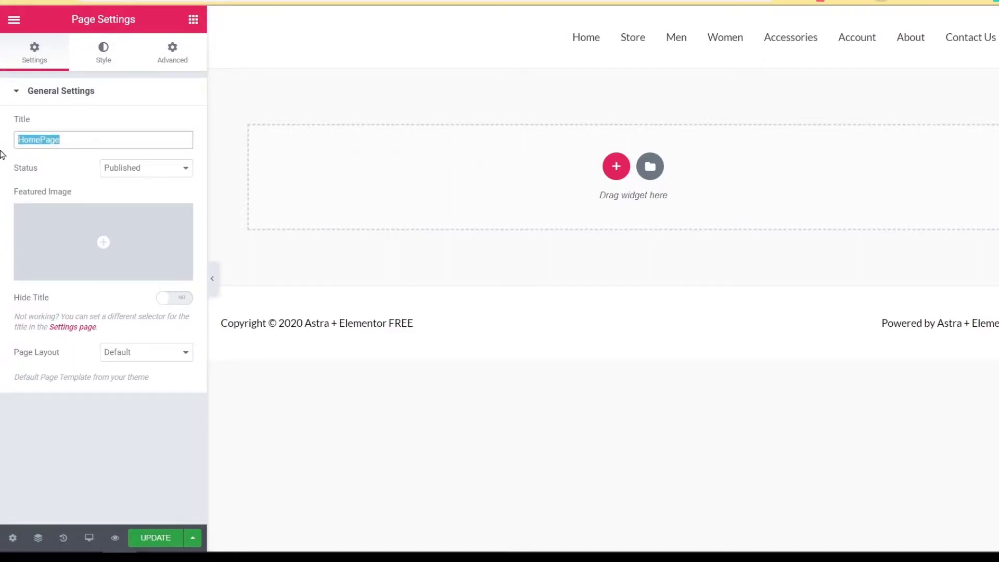
{"action": "left_click", "coordinate": [164, 177]}
{"action": "left_click", "coordinate": [164, 175]}
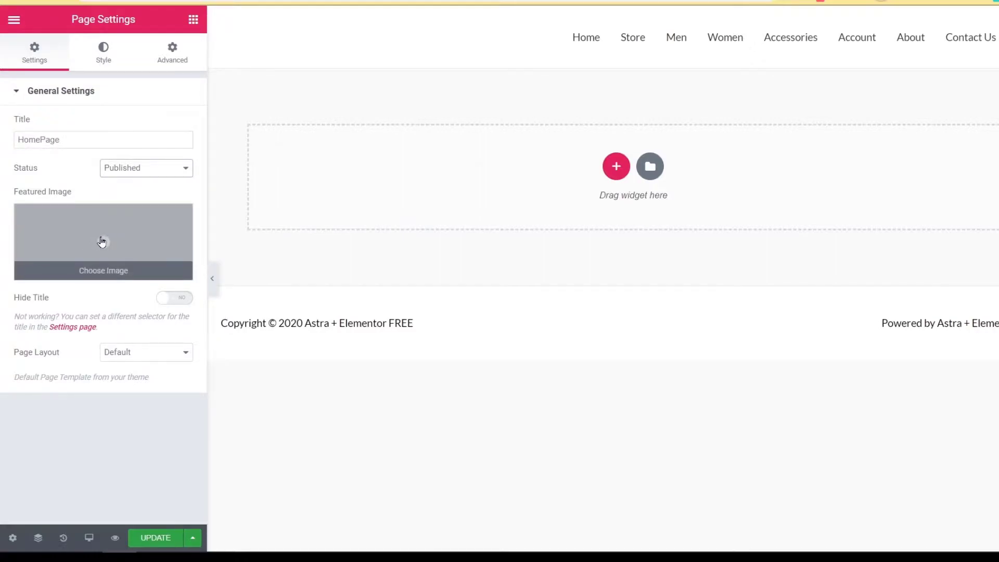
{"action": "left_click", "coordinate": [106, 52]}
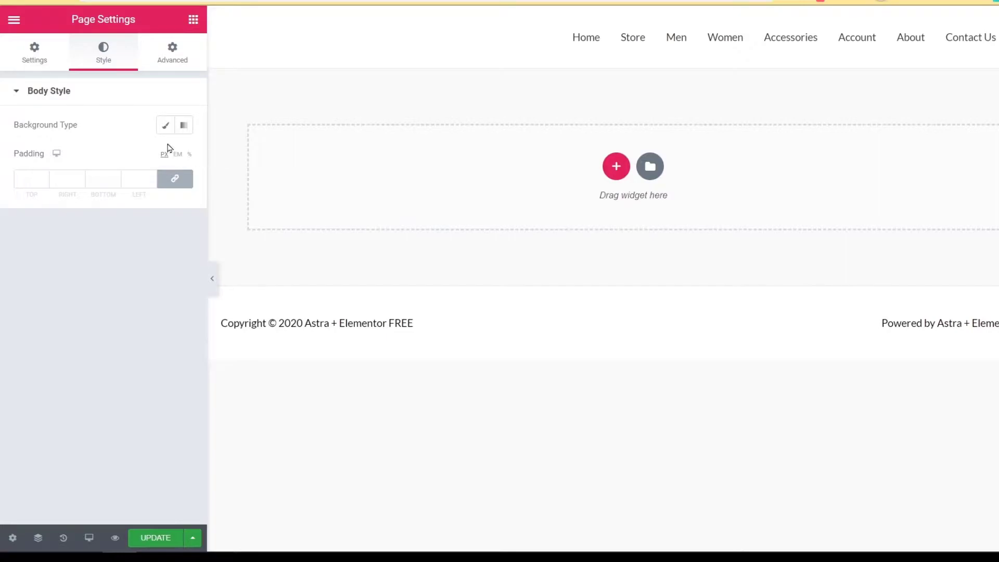
{"action": "left_click", "coordinate": [182, 50]}
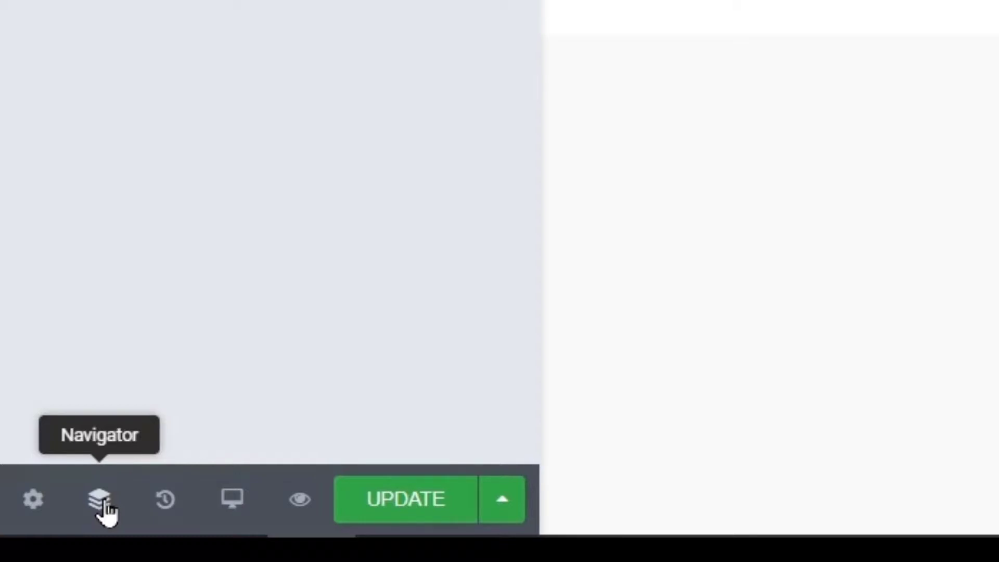
Open the Navigator for the page
{"action": "left_click", "coordinate": [100, 500]}
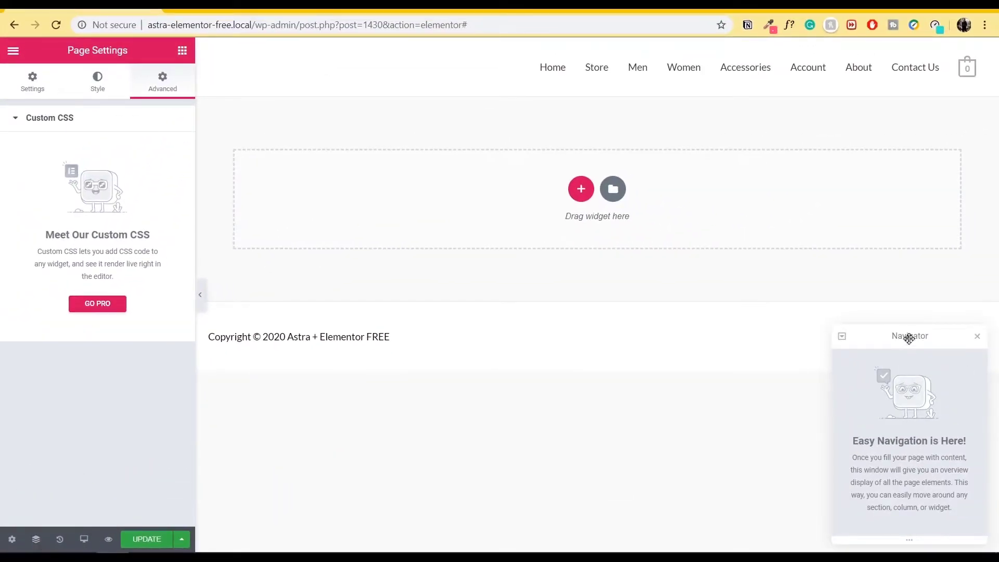
Move the floating Navigator window across the page and back to its lower corner
{"action": "left_click_drag", "start_coordinate": [908, 339], "coordinate": [861, 202]}
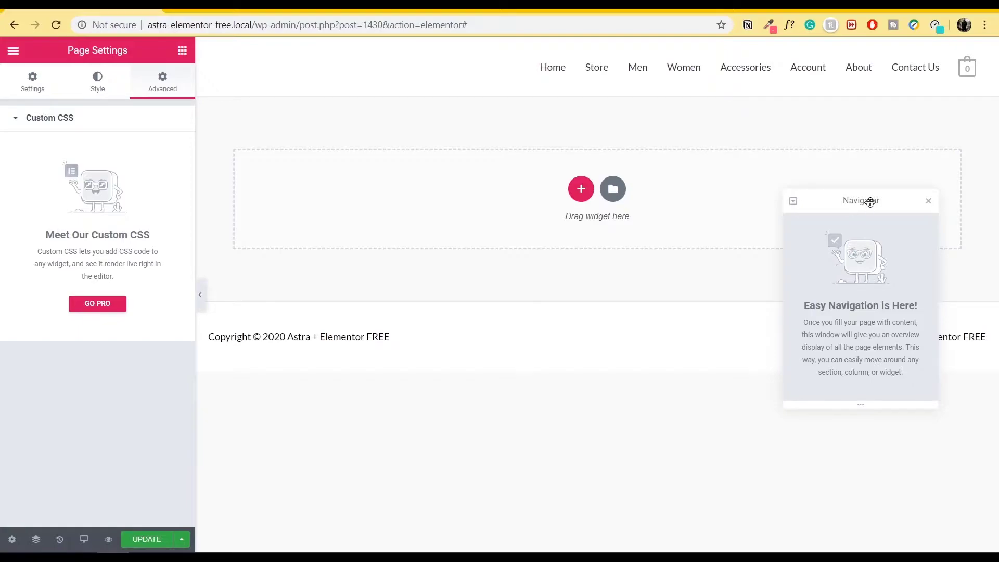
{"action": "left_click_drag", "start_coordinate": [869, 200], "coordinate": [927, 340]}
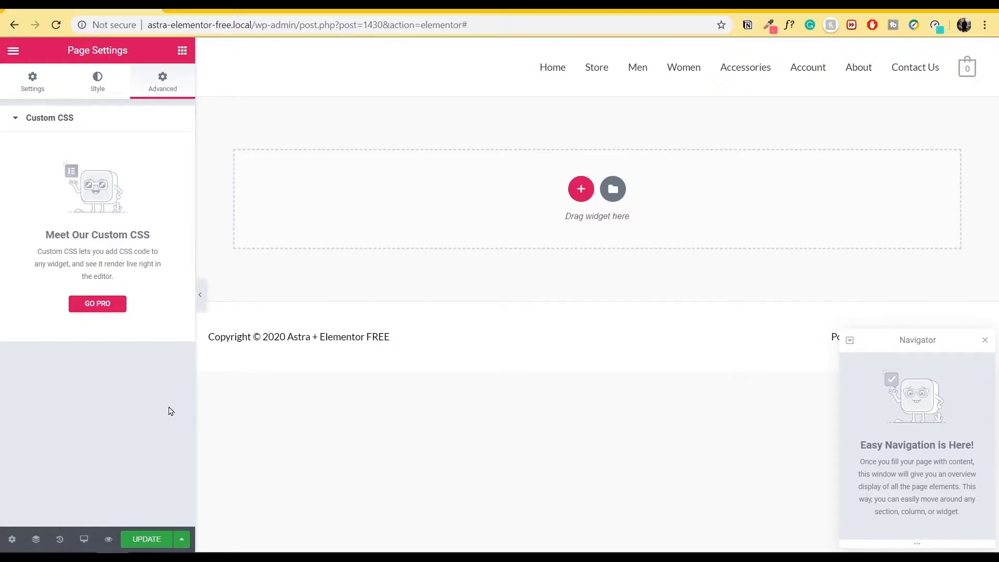
View the page's editing history, and preview the page with the editor panel hidden before showing the panel again
{"action": "left_click", "coordinate": [60, 540]}
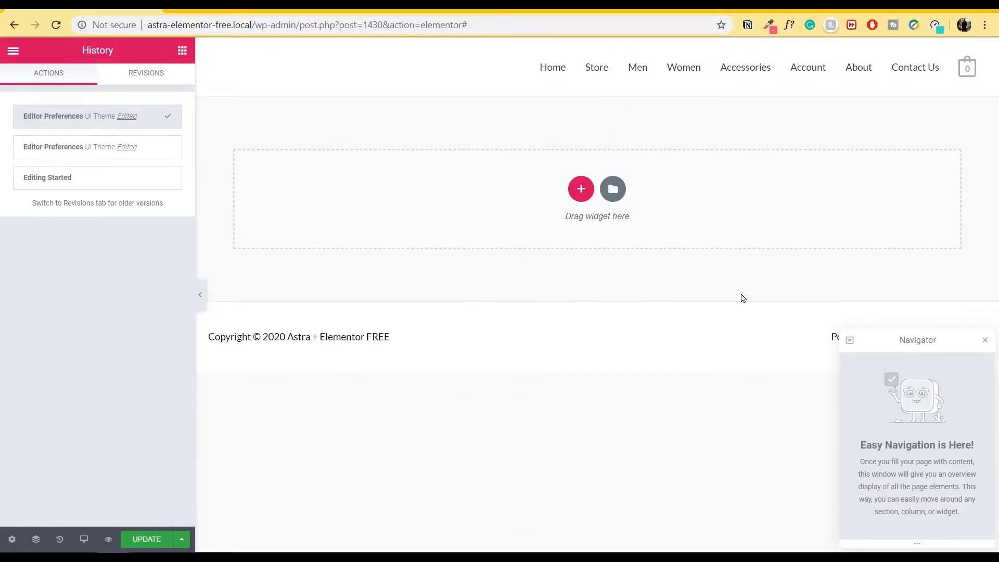
{"action": "left_click", "coordinate": [200, 305]}
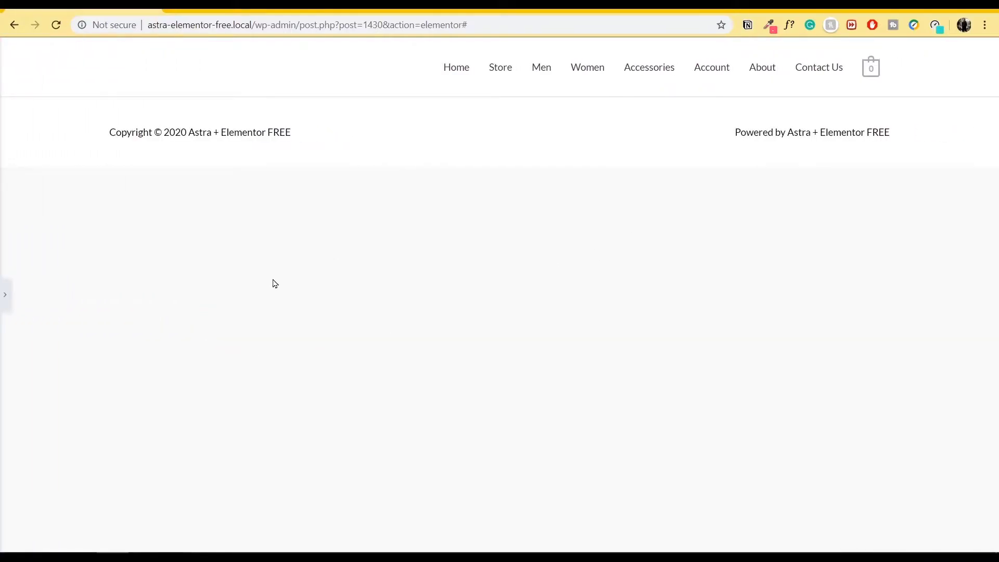
{"action": "left_click", "coordinate": [4, 295]}
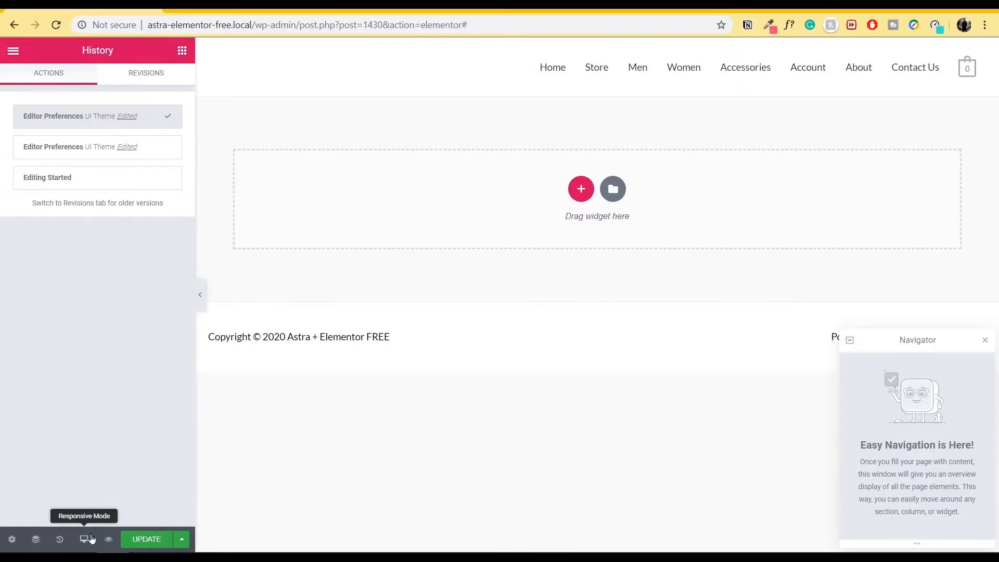
Preview the page in the Tablet and Mobile responsive modes, and return to the Desktop preview
{"action": "left_click", "coordinate": [91, 538]}
{"action": "left_click", "coordinate": [106, 488]}
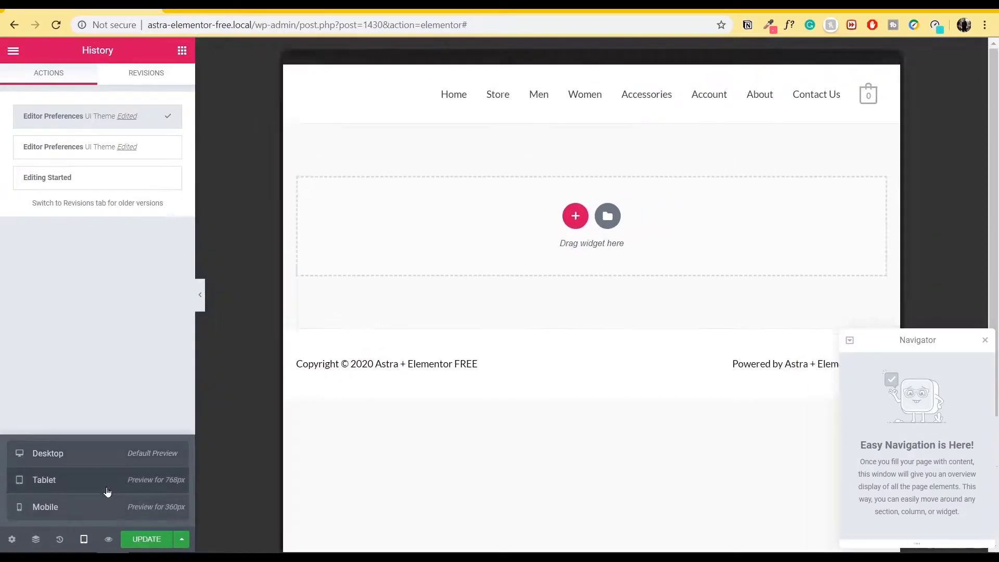
{"action": "left_click", "coordinate": [73, 515]}
{"action": "scroll", "coordinate": [616, 323], "scroll_direction": "down", "scroll_amount": 1}
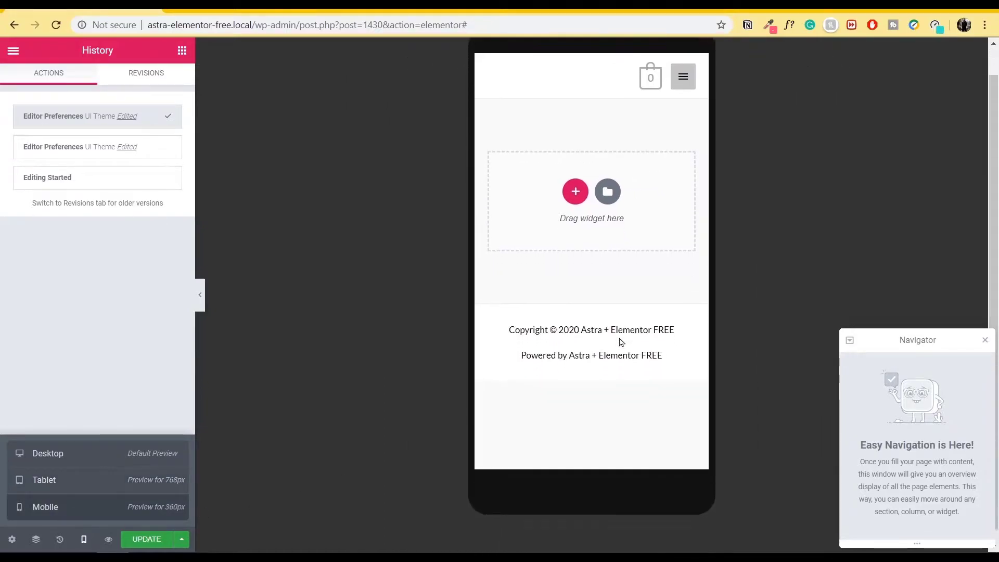
{"action": "scroll", "coordinate": [609, 250], "scroll_direction": "up", "scroll_amount": 1}
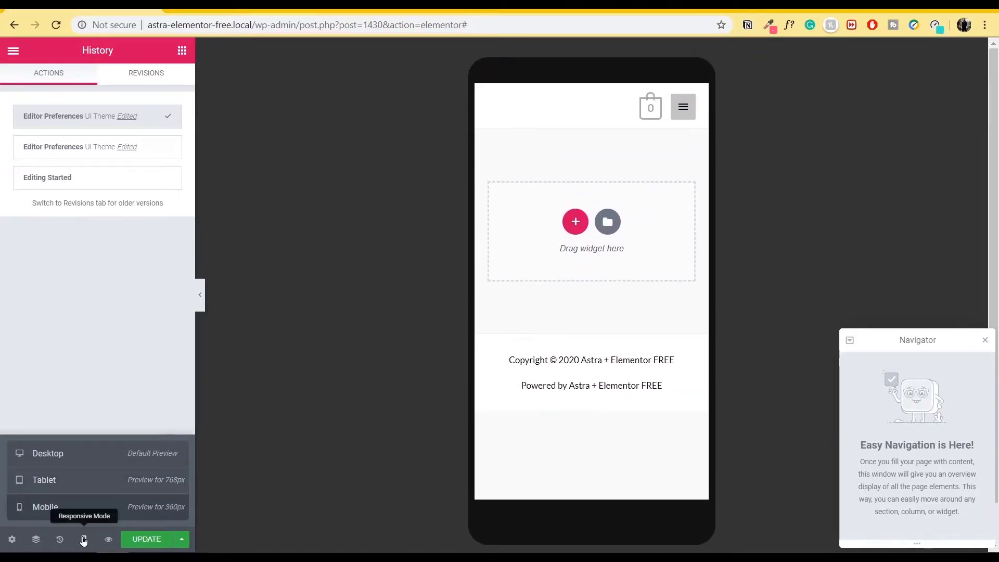
{"action": "left_click", "coordinate": [134, 463]}
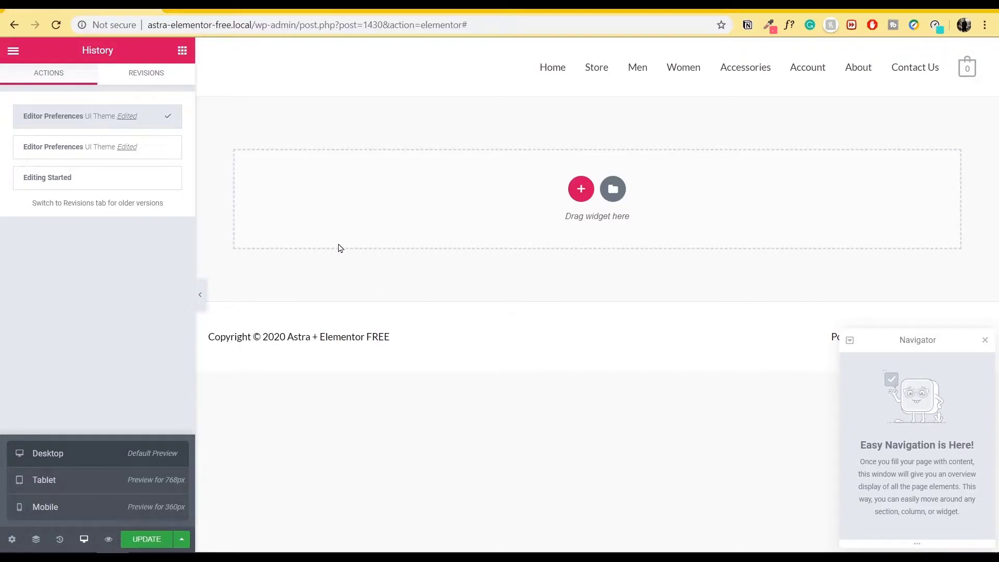
Preview the page with the editor panel temporarily hidden, and look at the available save options
{"action": "left_click", "coordinate": [200, 294]}
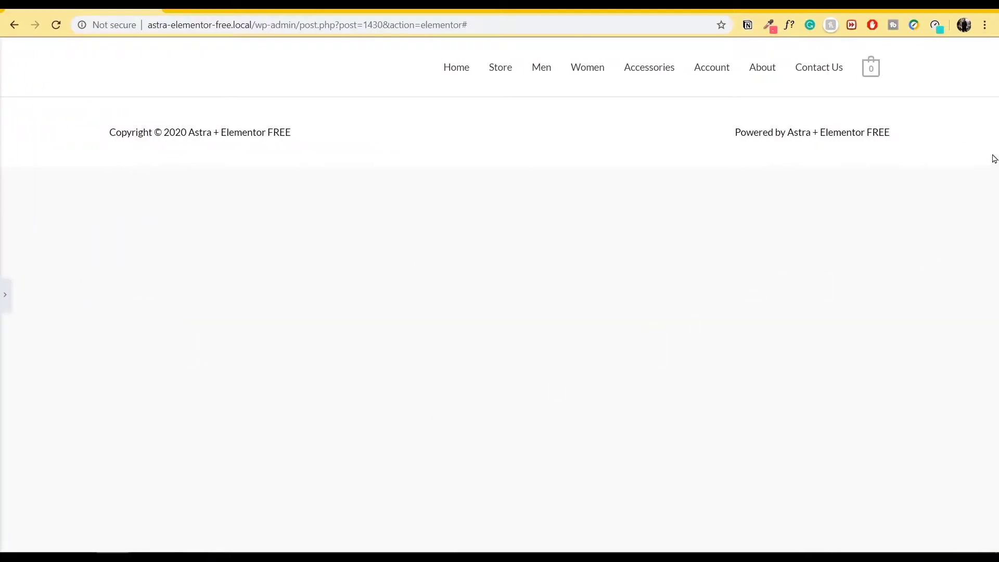
{"action": "left_click", "coordinate": [5, 296]}
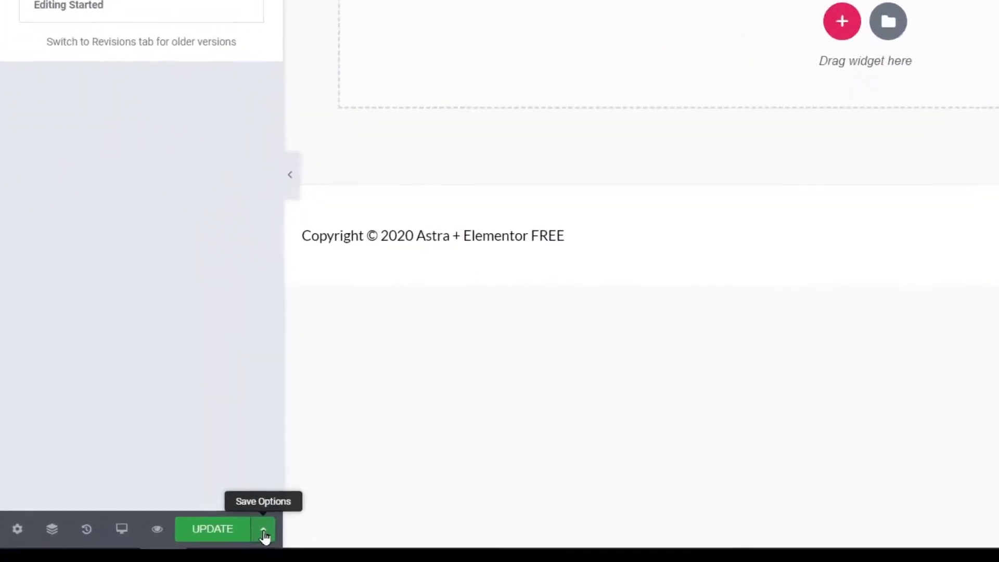
{"action": "left_click", "coordinate": [263, 532]}
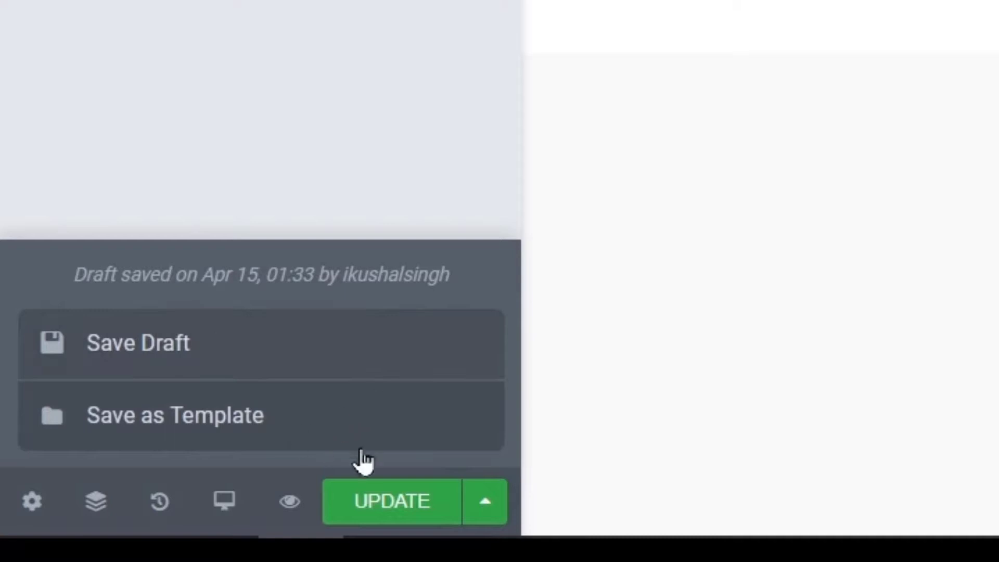
{"action": "left_click", "coordinate": [371, 145]}
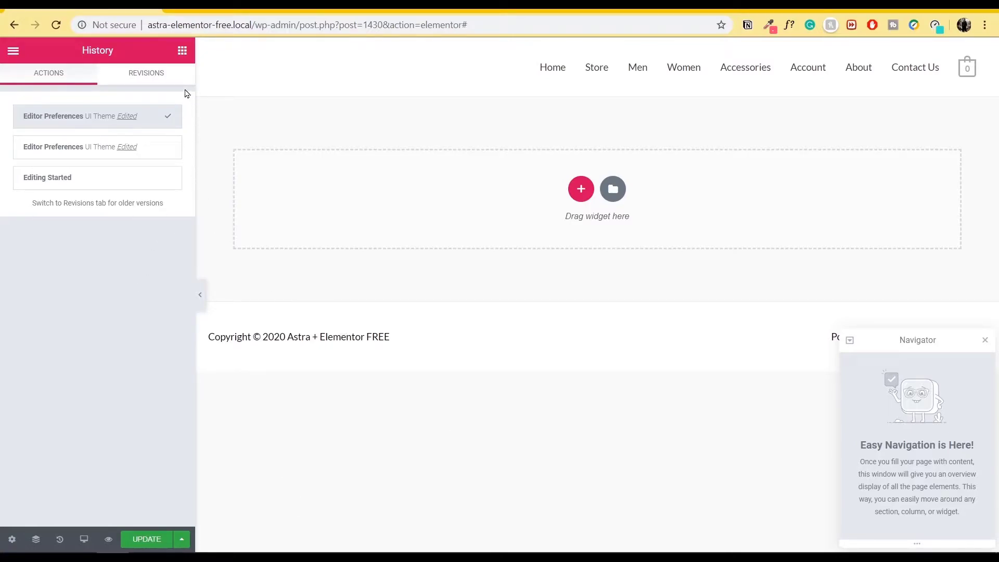
Expand the Basic widgets category, and add a new section with a single-column structure to the page
{"action": "left_click", "coordinate": [182, 52]}
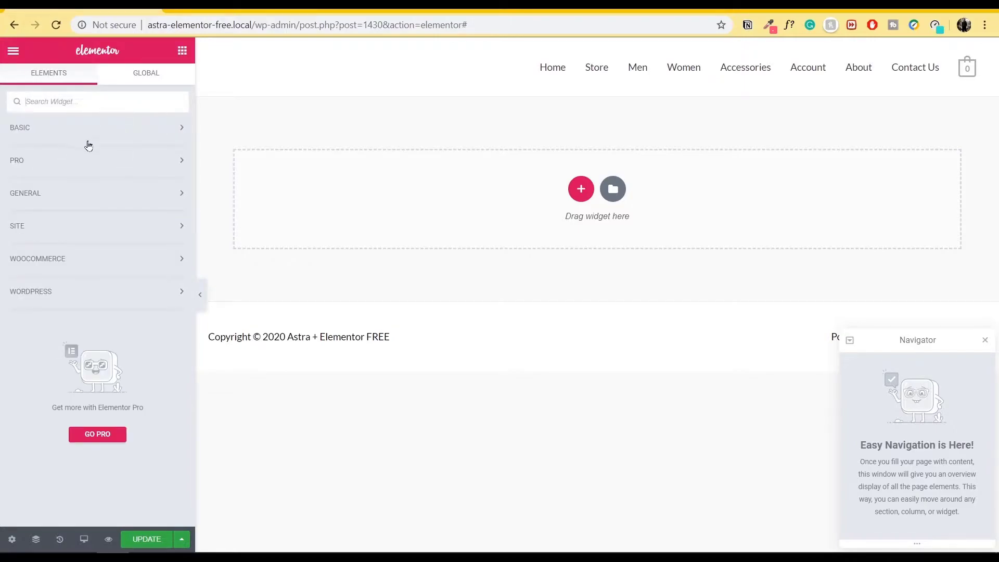
{"action": "left_click", "coordinate": [122, 131]}
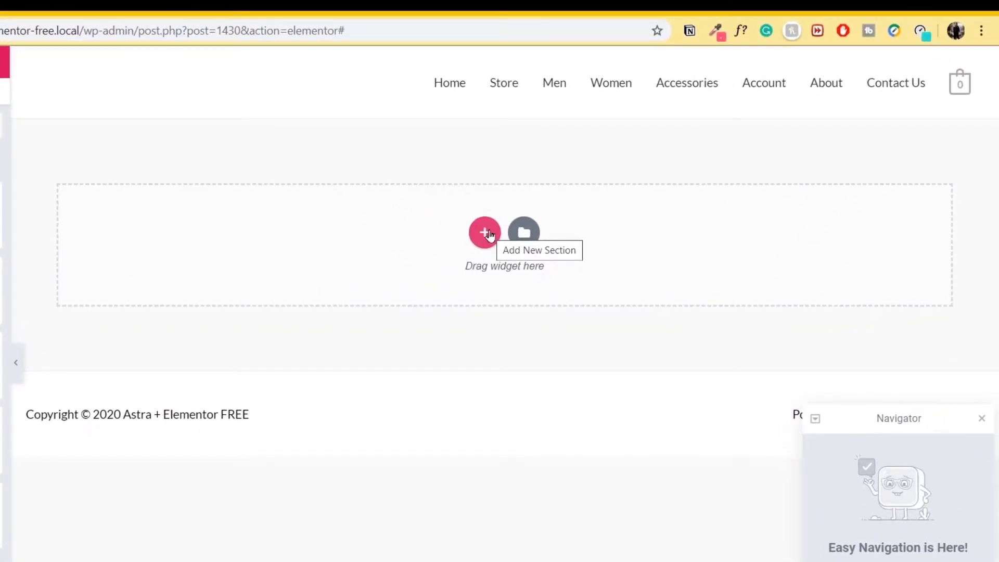
{"action": "left_click", "coordinate": [488, 234]}
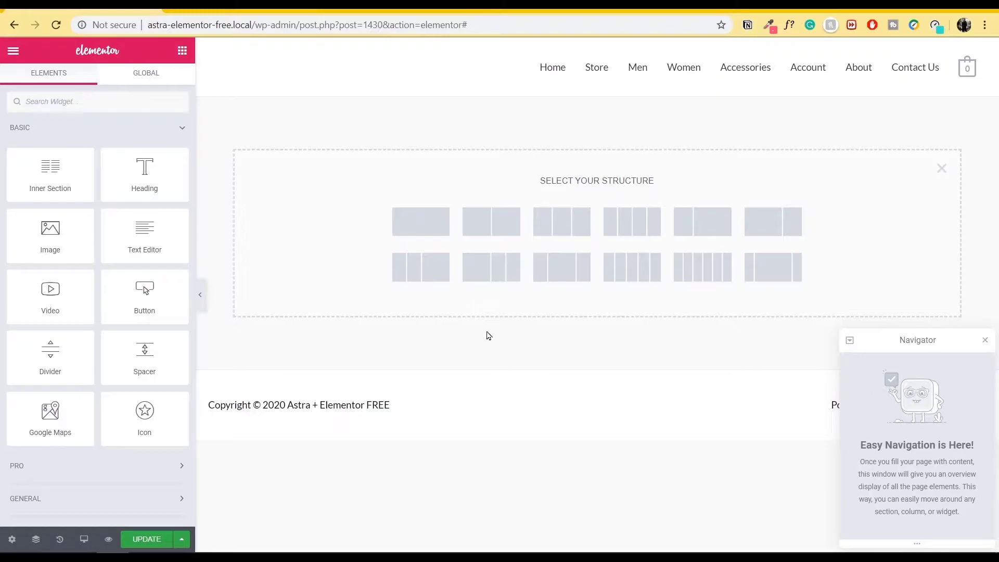
{"action": "left_click", "coordinate": [432, 230]}
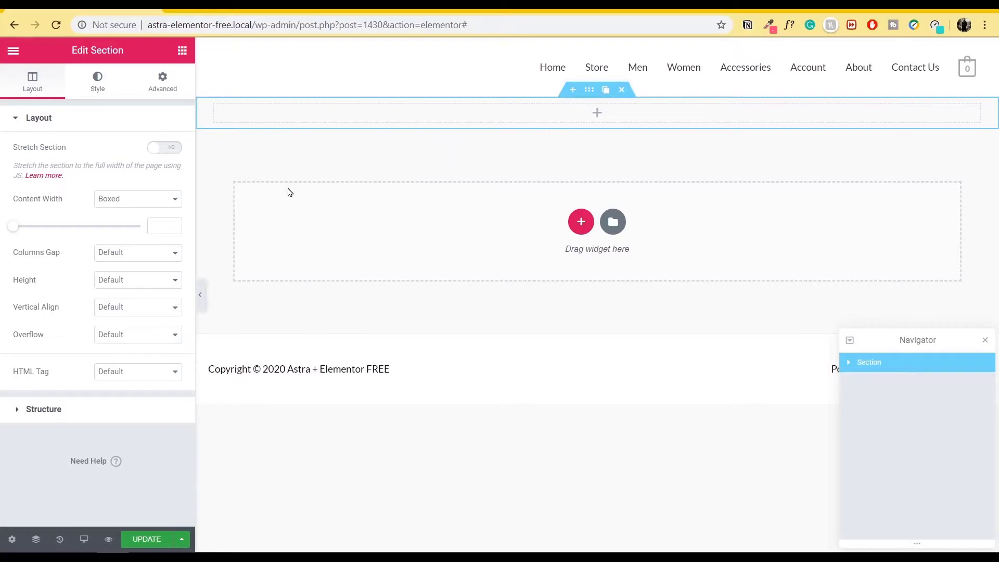
{"action": "mouse_move", "coordinate": [211, 113]}
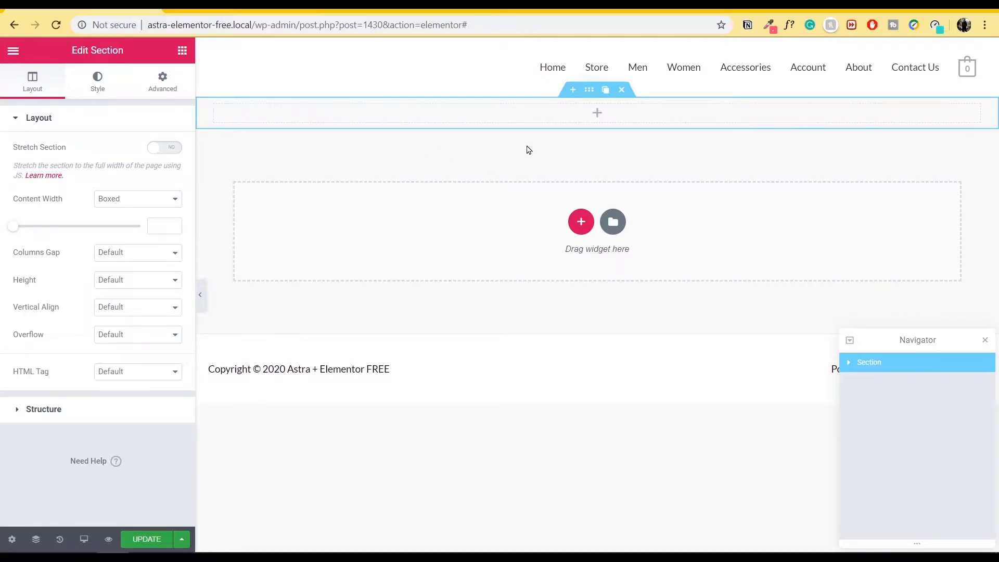
Add a second section with three equal columns below the first, and delete it
{"action": "left_click", "coordinate": [581, 221]}
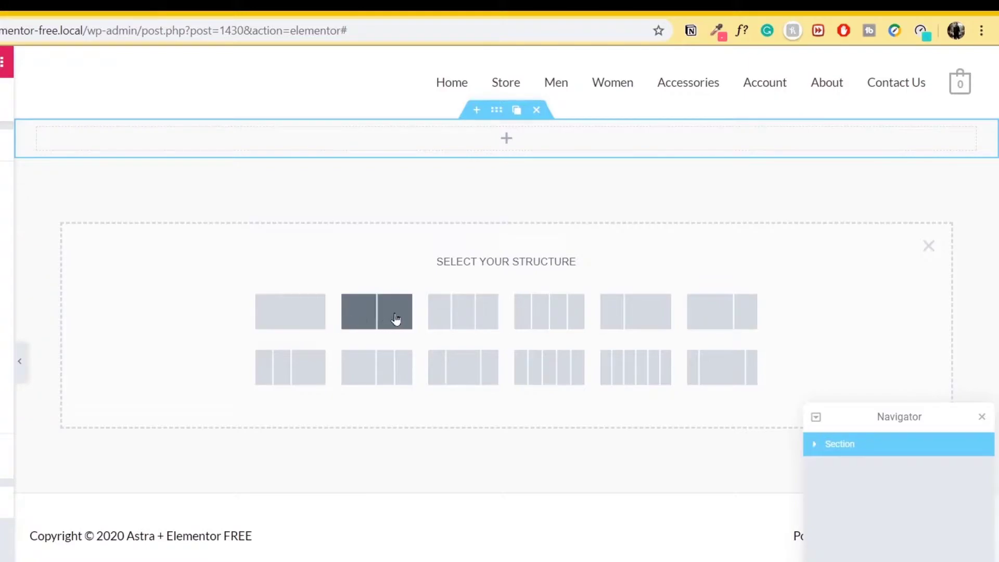
{"action": "left_click", "coordinate": [469, 323]}
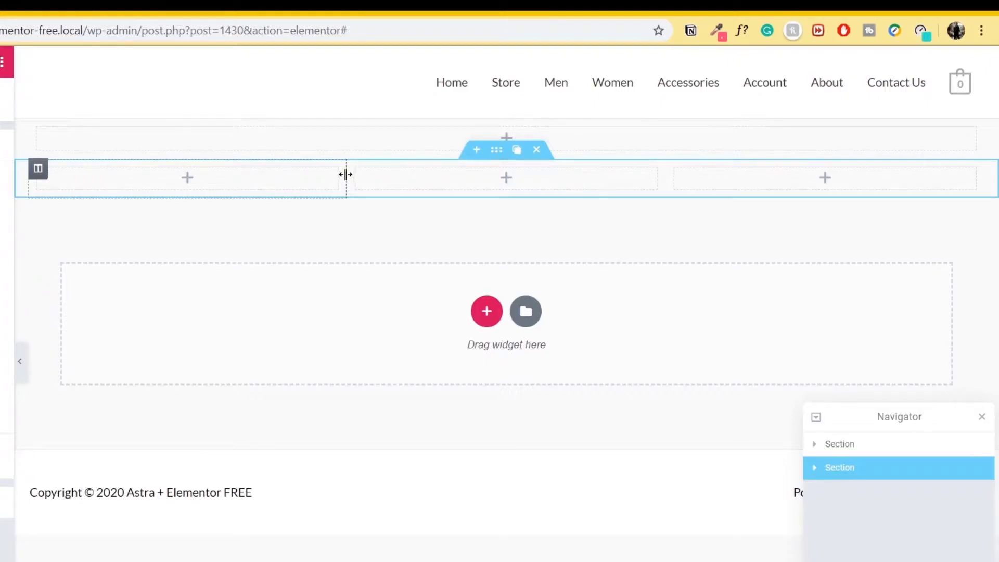
{"action": "left_click", "coordinate": [538, 154]}
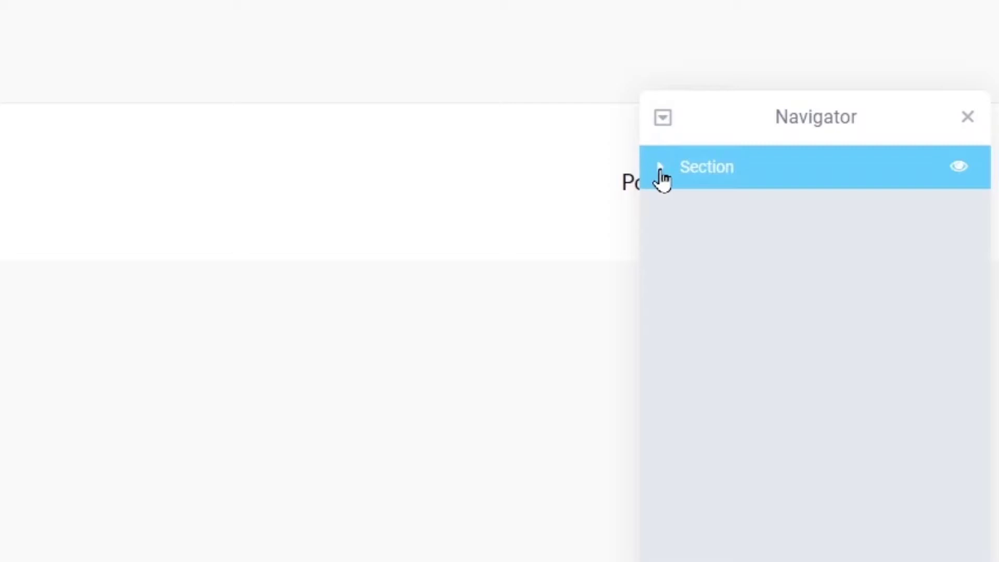
Expand the remaining section and its column in the Navigator
{"action": "left_click", "coordinate": [661, 167]}
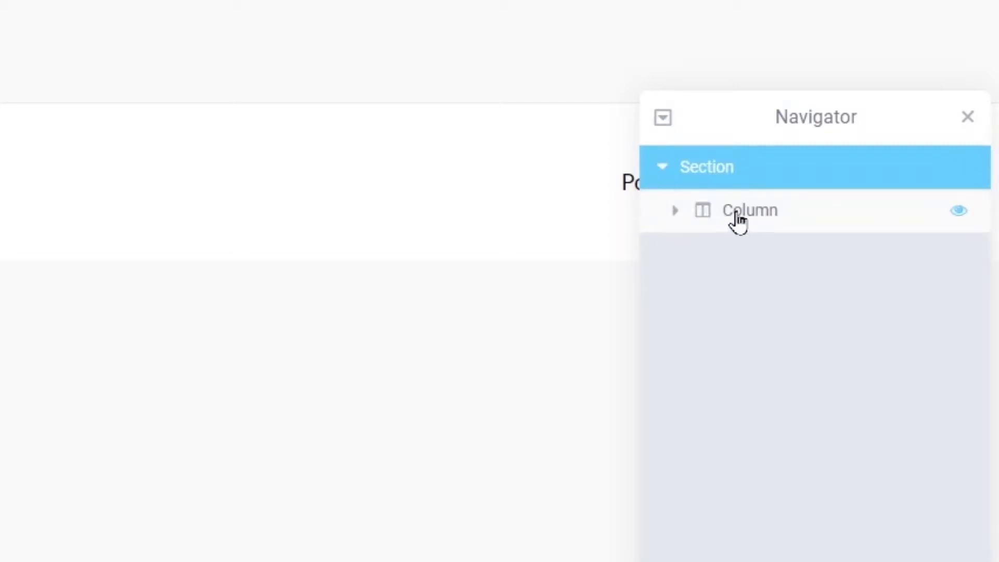
{"action": "left_click", "coordinate": [674, 210]}
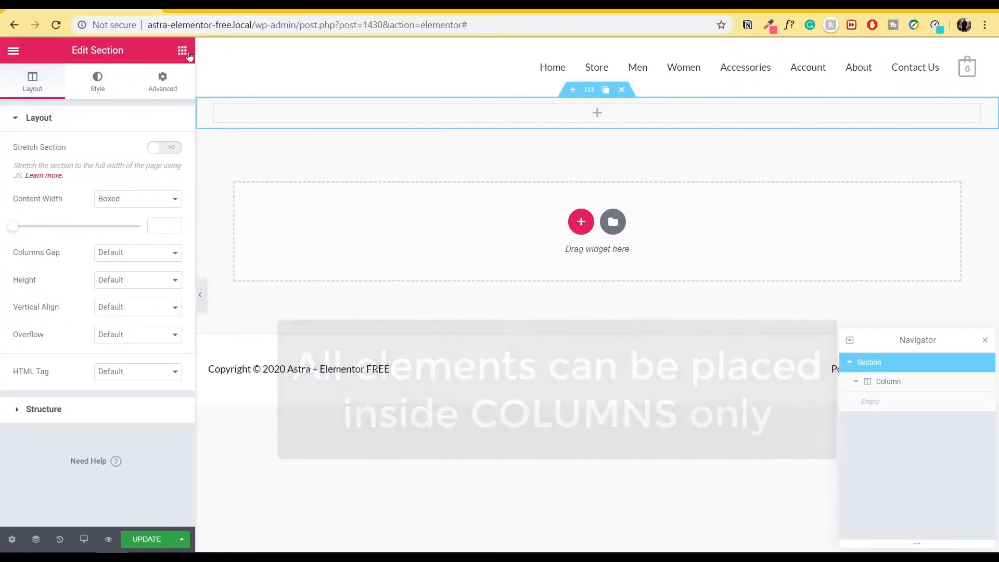
Place a Heading widget inside the section's empty column
{"action": "left_click", "coordinate": [182, 51]}
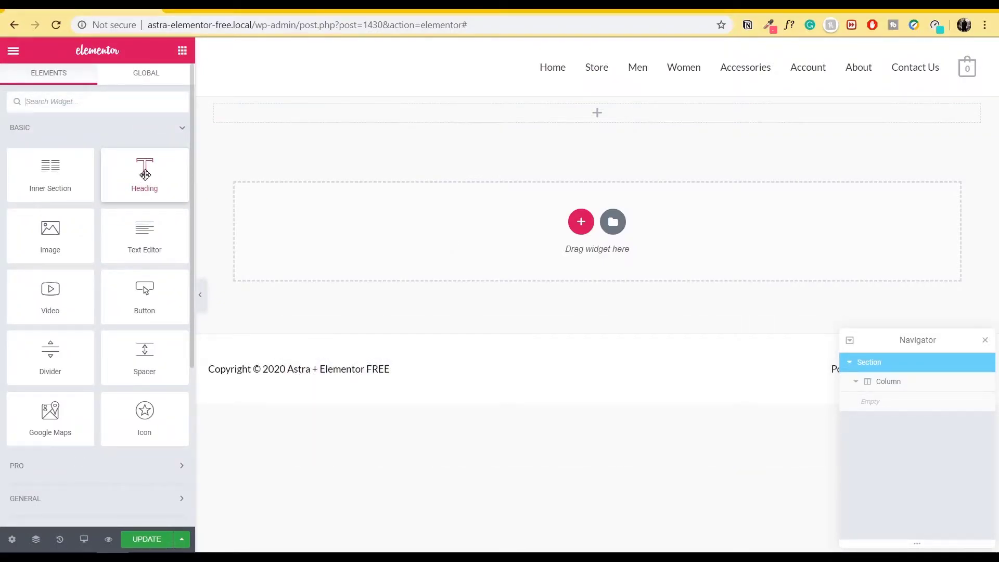
{"action": "left_click_drag", "start_coordinate": [144, 175], "coordinate": [607, 124]}
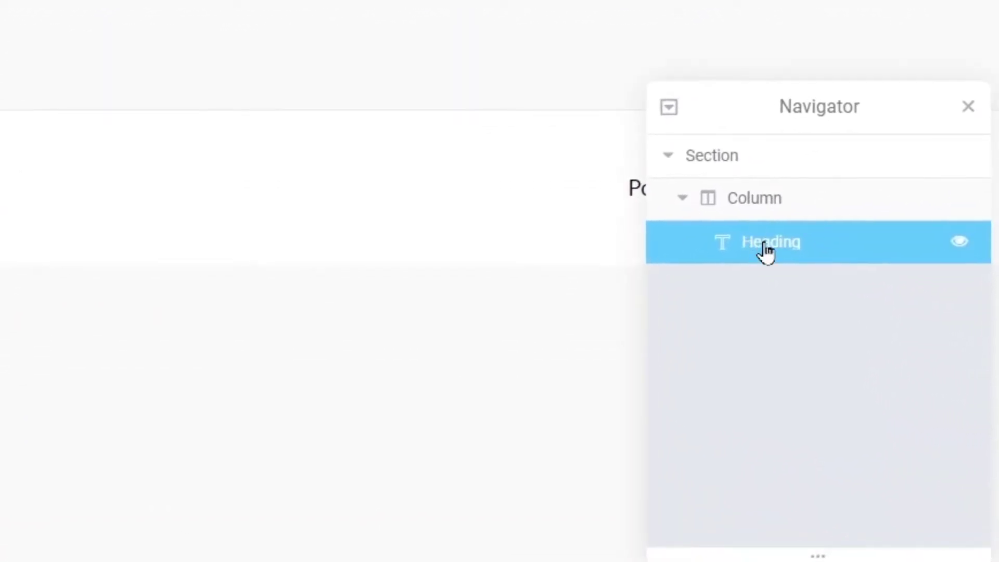
Try to move the Heading out of its column in the Navigator, and delete the Heading
{"action": "left_click_drag", "start_coordinate": [780, 245], "coordinate": [767, 151]}
{"action": "left_click_drag", "start_coordinate": [780, 245], "coordinate": [769, 148]}
{"action": "left_click_drag", "start_coordinate": [744, 241], "coordinate": [713, 183]}
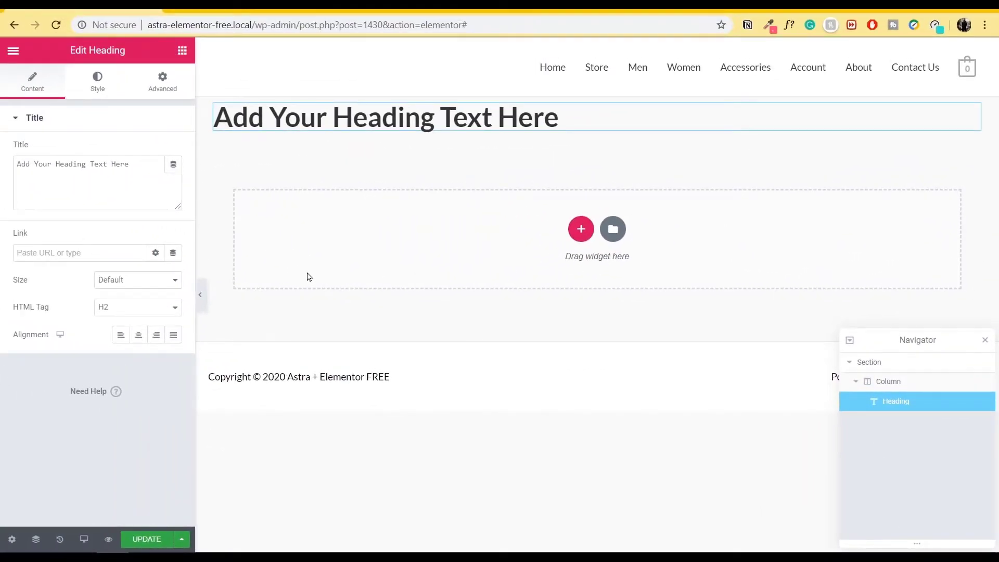
{"action": "key", "text": "Delete"}
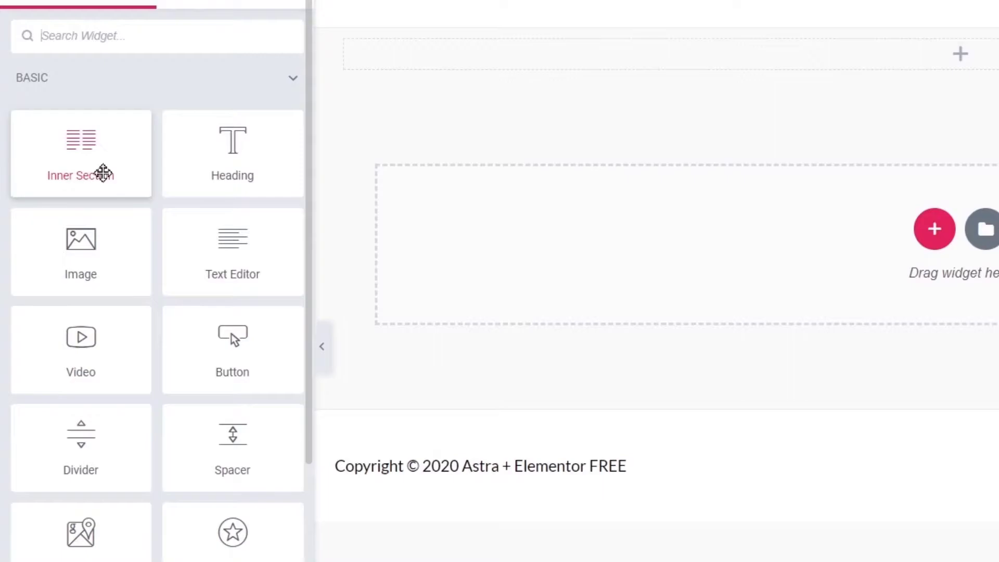
Place an Inner Section widget inside the empty column, and expand it in the Navigator
{"action": "left_click_drag", "start_coordinate": [104, 174], "coordinate": [894, 102]}
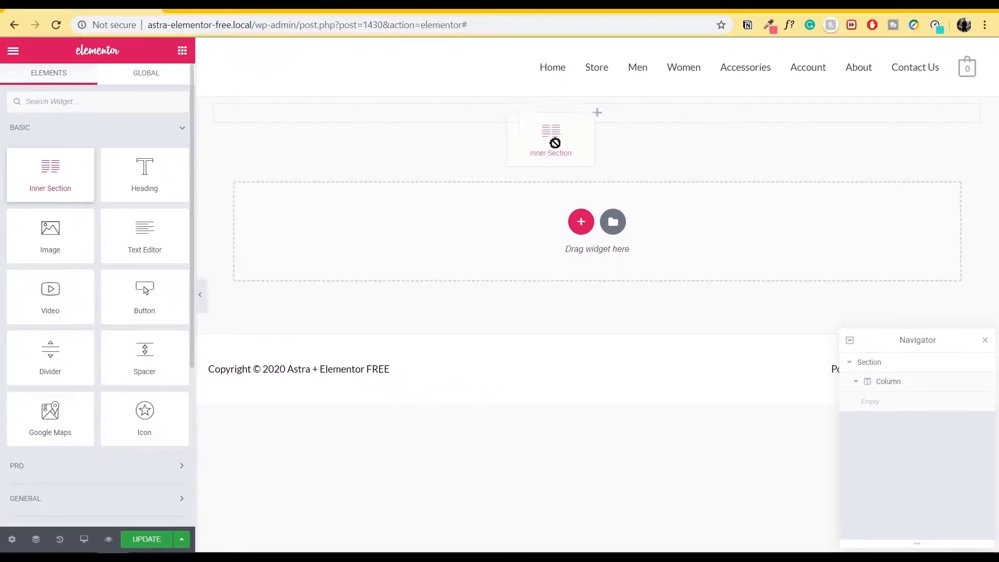
{"action": "left_click_drag", "start_coordinate": [554, 143], "coordinate": [616, 118]}
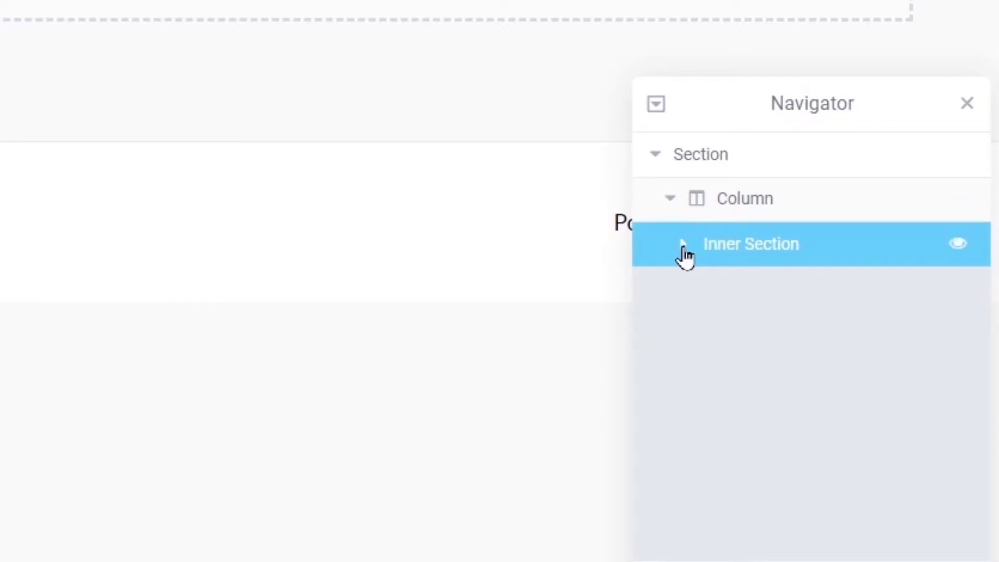
{"action": "left_click", "coordinate": [686, 252]}
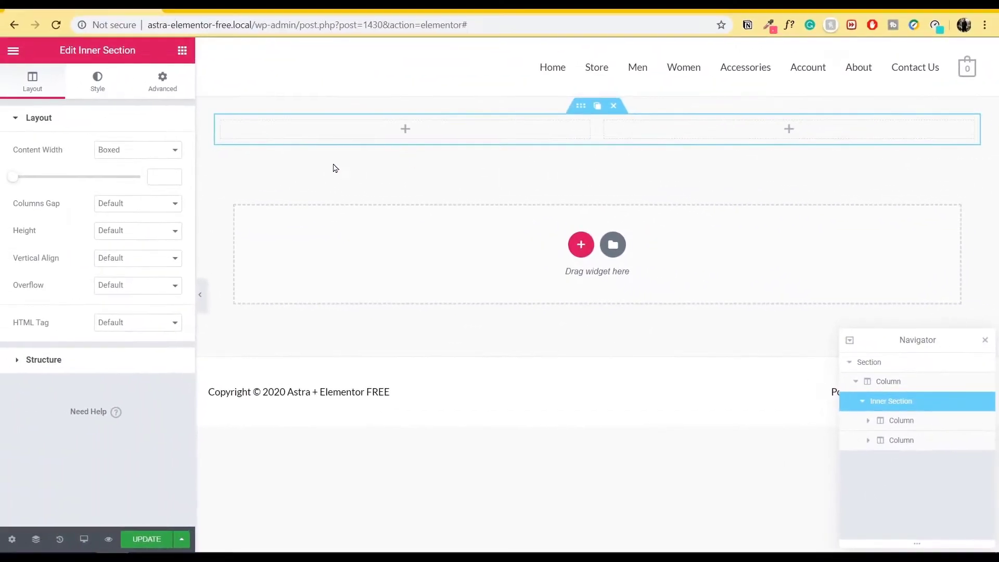
Add a second Inner Section widget to the column, below the first one
{"action": "left_click", "coordinate": [223, 127]}
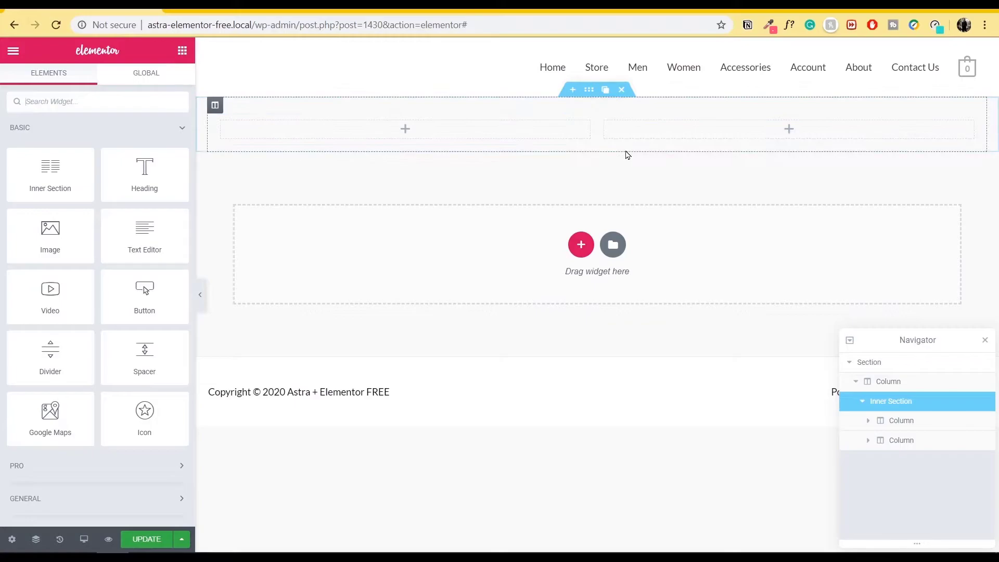
{"action": "left_click_drag", "start_coordinate": [55, 173], "coordinate": [604, 148]}
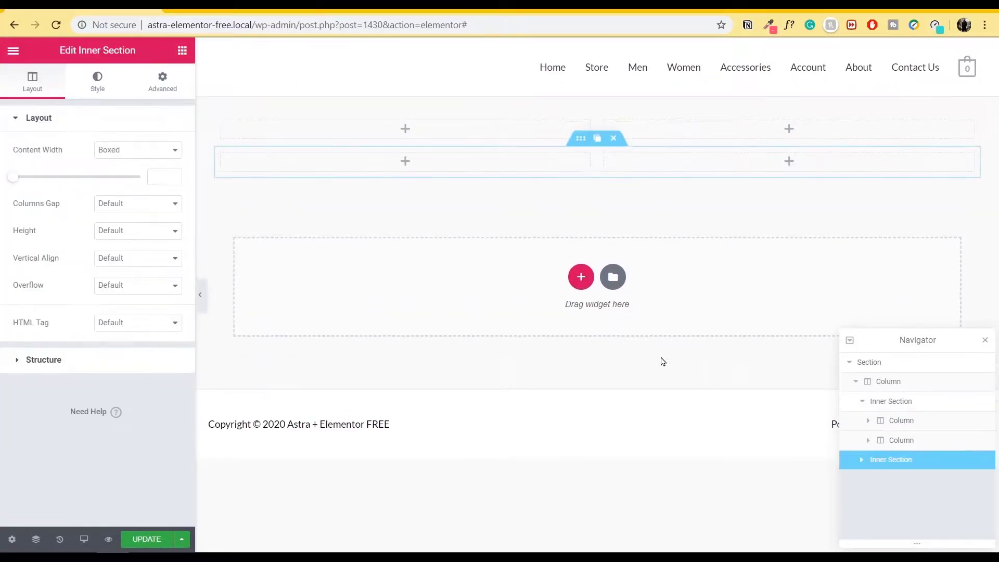
Collapse the first inner section in the Navigator, try to move the second one there, and delete the second inner section
{"action": "left_click", "coordinate": [863, 401]}
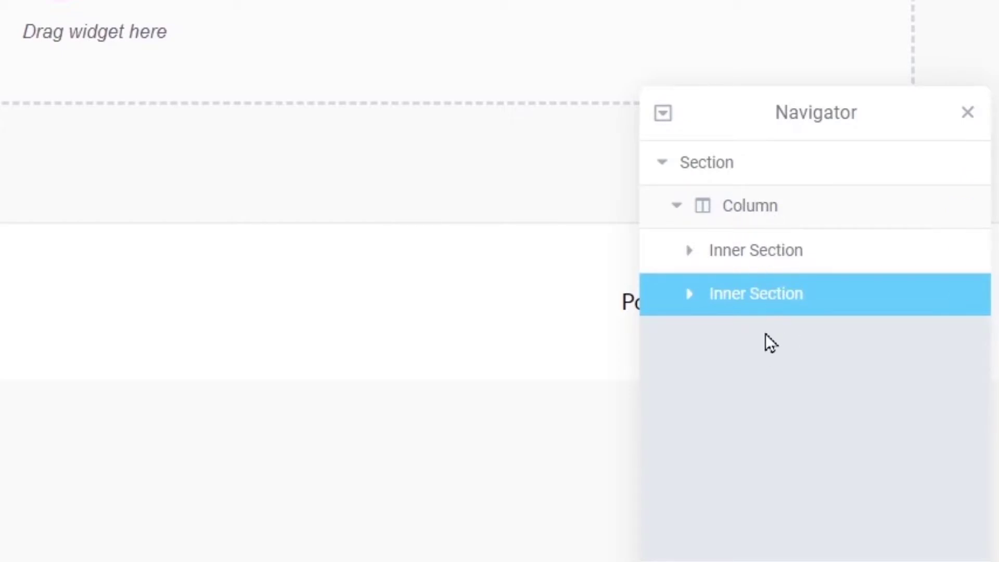
{"action": "left_click", "coordinate": [696, 269]}
{"action": "left_click_drag", "start_coordinate": [751, 312], "coordinate": [791, 325]}
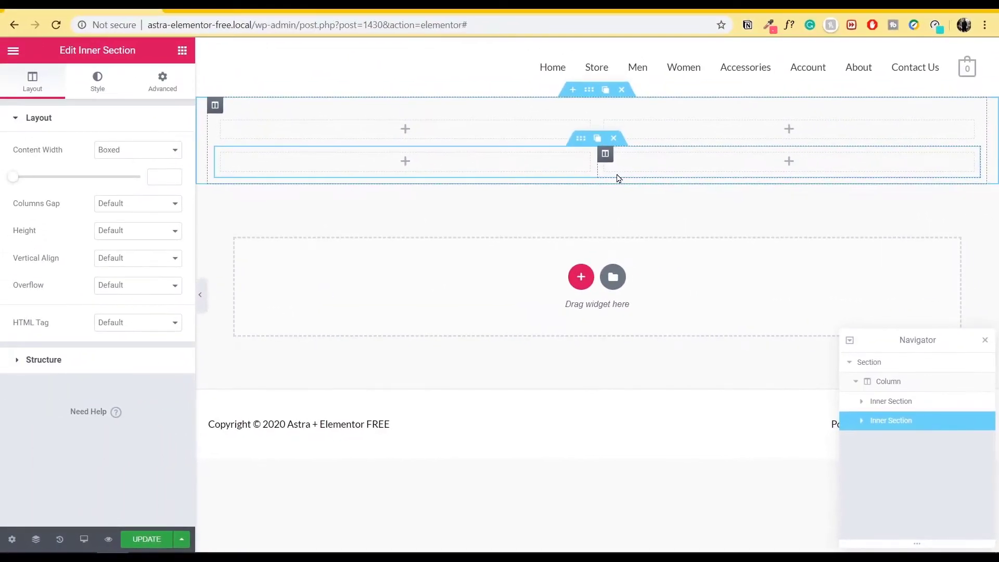
{"action": "left_click", "coordinate": [614, 139]}
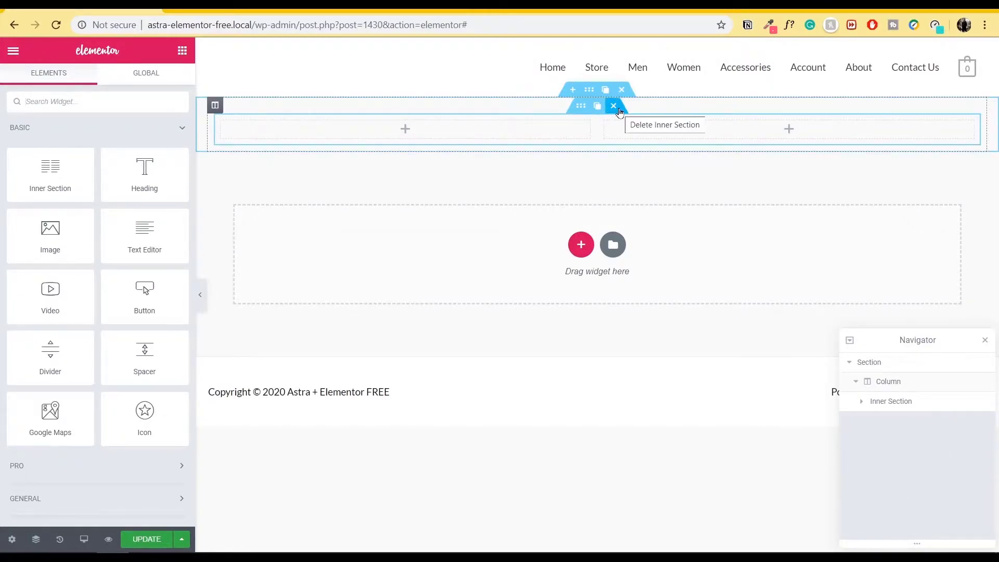
Delete the remaining inner section and place a Heading widget in the empty column
{"action": "left_click", "coordinate": [617, 108]}
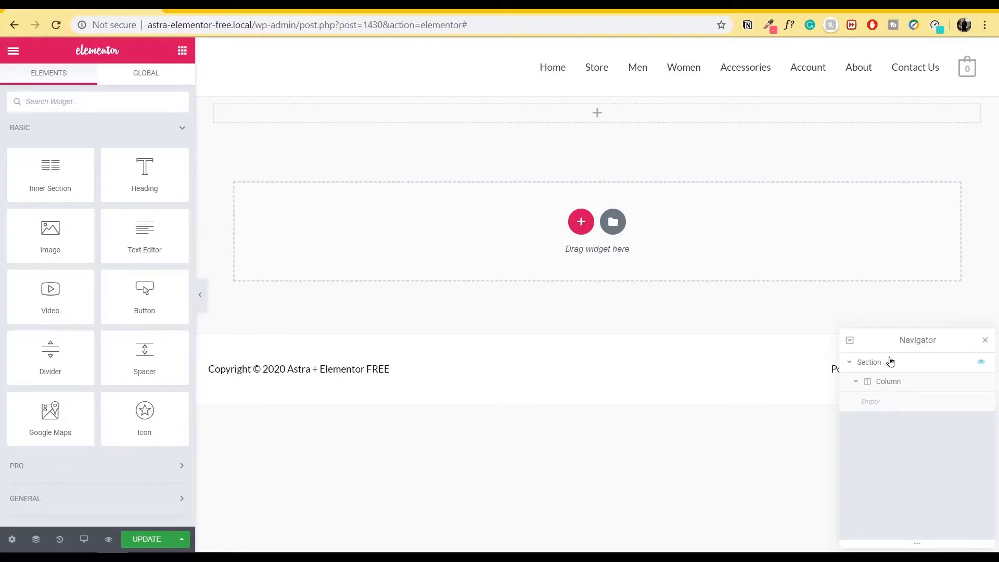
{"action": "mouse_move", "coordinate": [599, 114]}
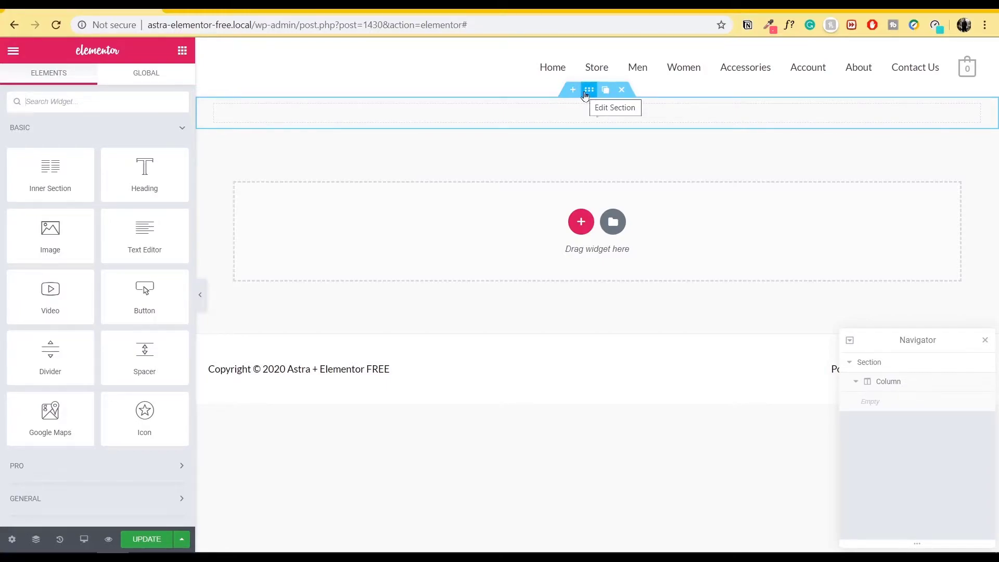
{"action": "left_click_drag", "start_coordinate": [144, 176], "coordinate": [598, 119]}
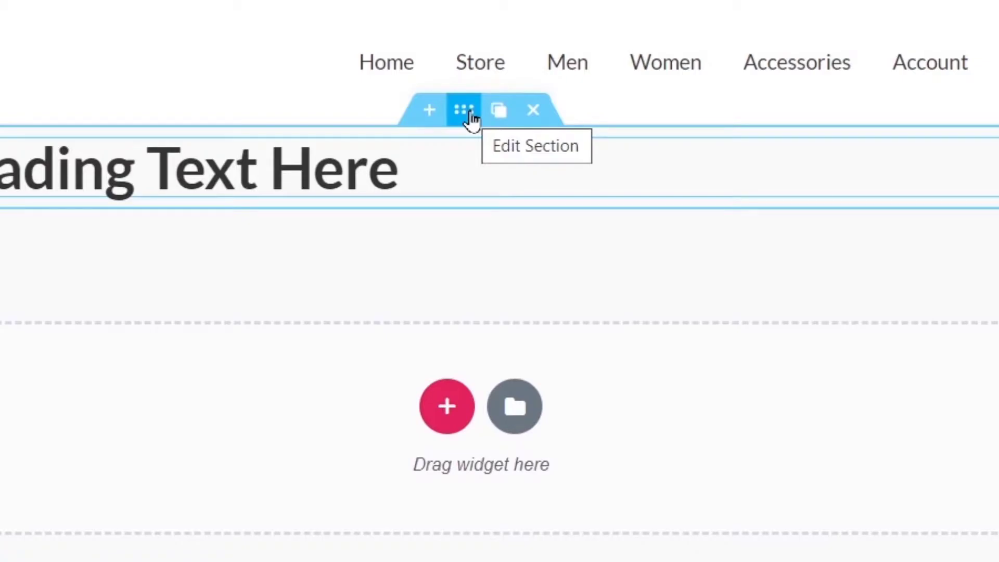
Open the settings of the section, the column and the Heading in turn, and return to the section's settings
{"action": "left_click", "coordinate": [464, 110]}
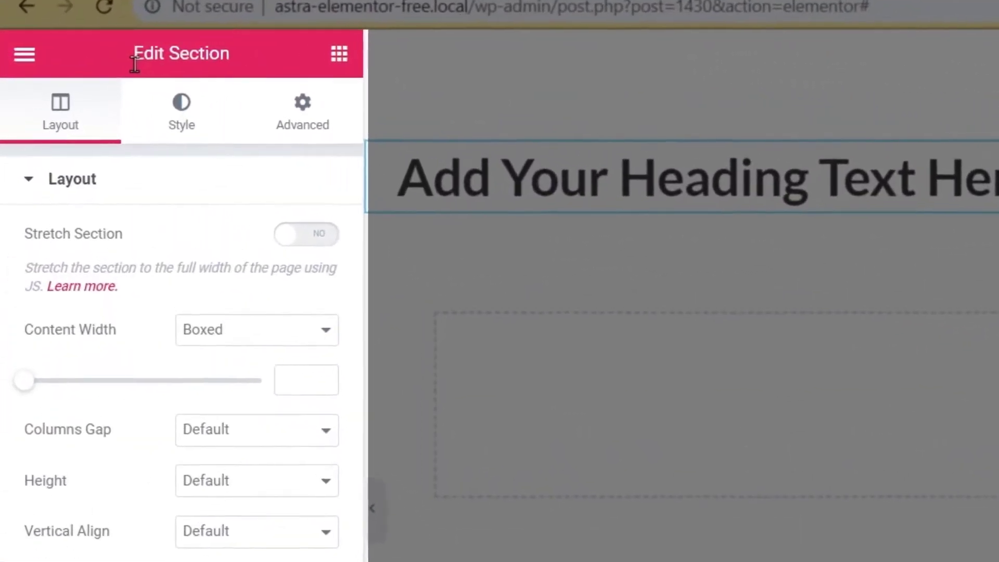
{"action": "left_click_drag", "start_coordinate": [135, 60], "coordinate": [236, 67]}
{"action": "left_click", "coordinate": [259, 46]}
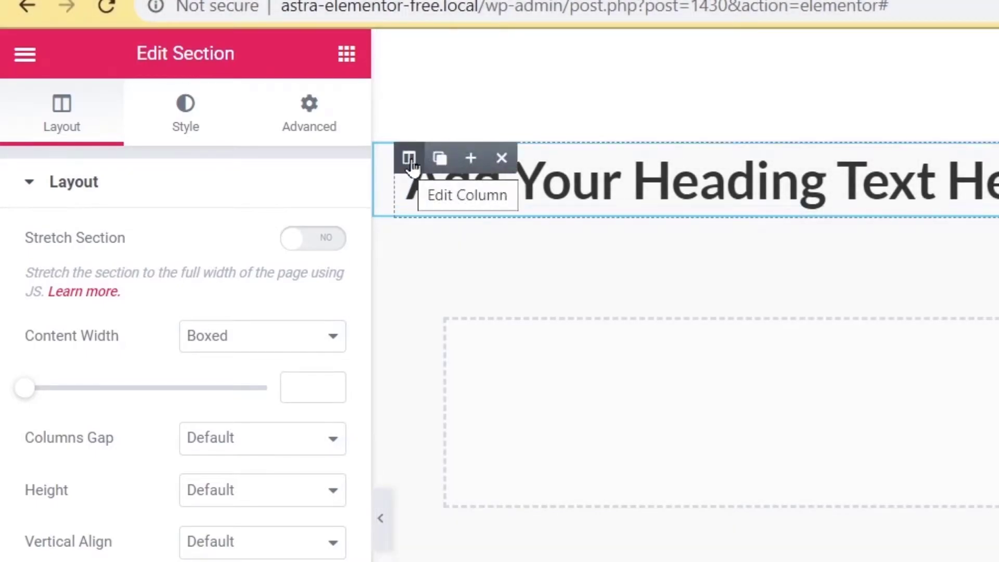
{"action": "left_click", "coordinate": [409, 158]}
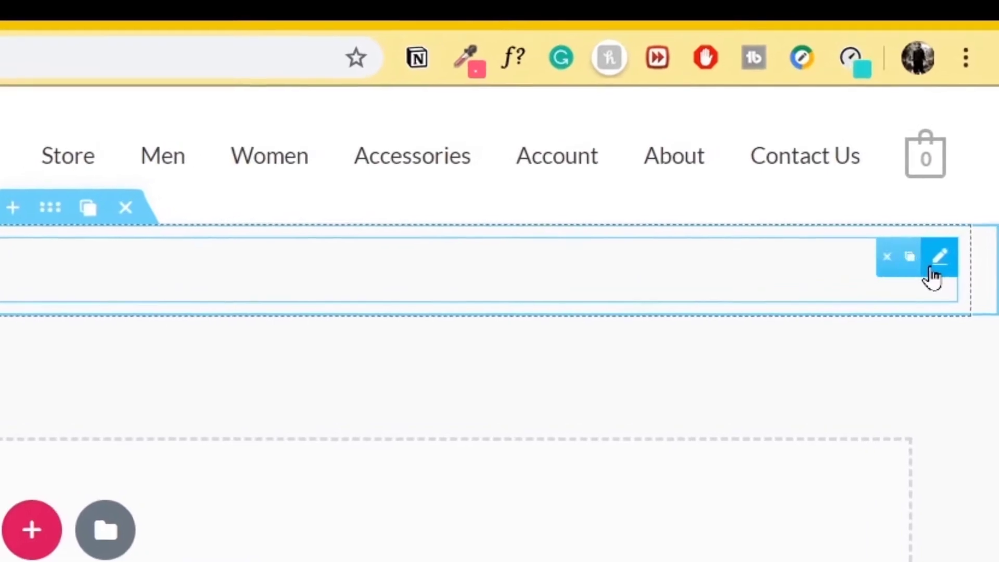
{"action": "left_click", "coordinate": [940, 258]}
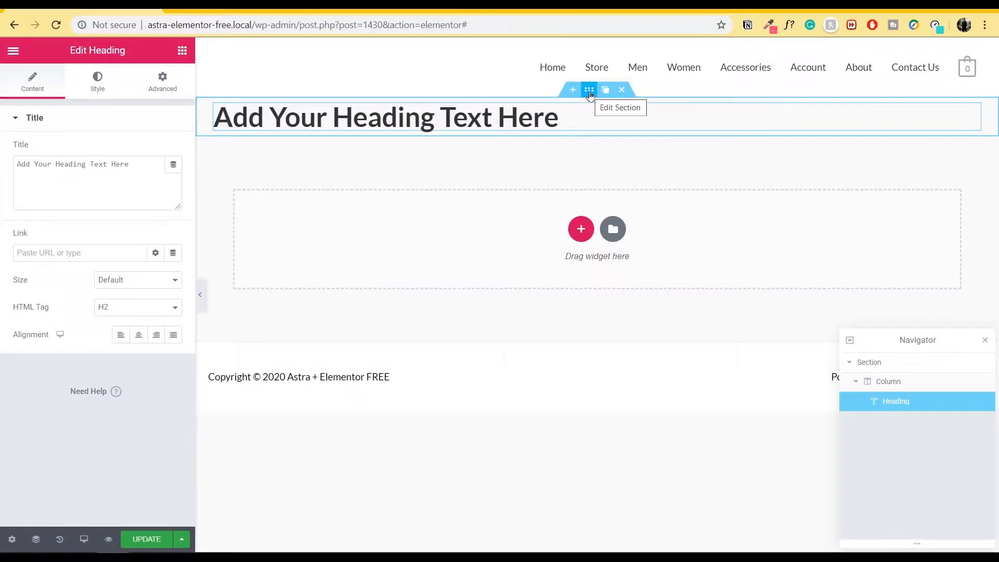
{"action": "left_click", "coordinate": [590, 93]}
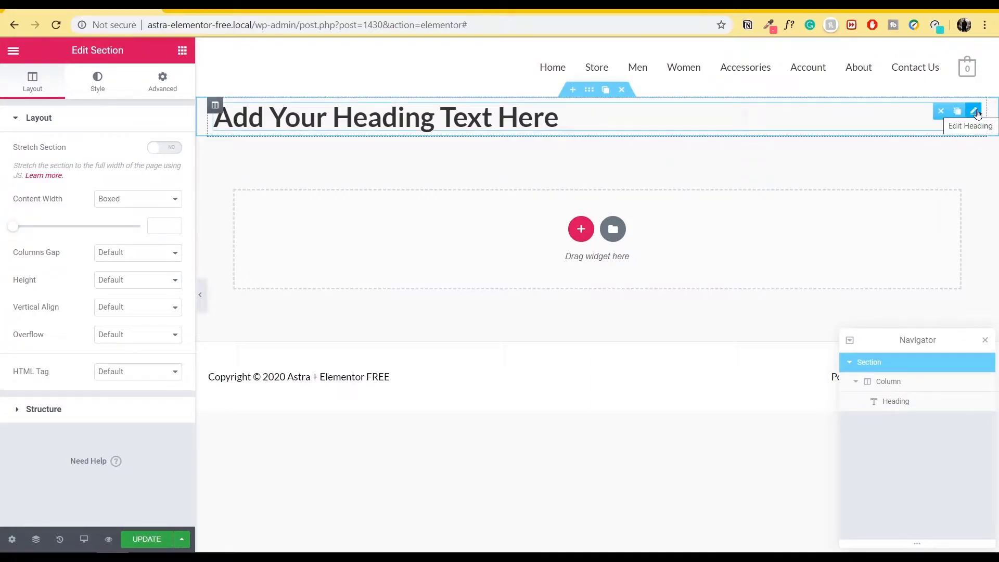
Delete the Heading and add a new column beside the empty one
{"action": "left_click", "coordinate": [940, 111]}
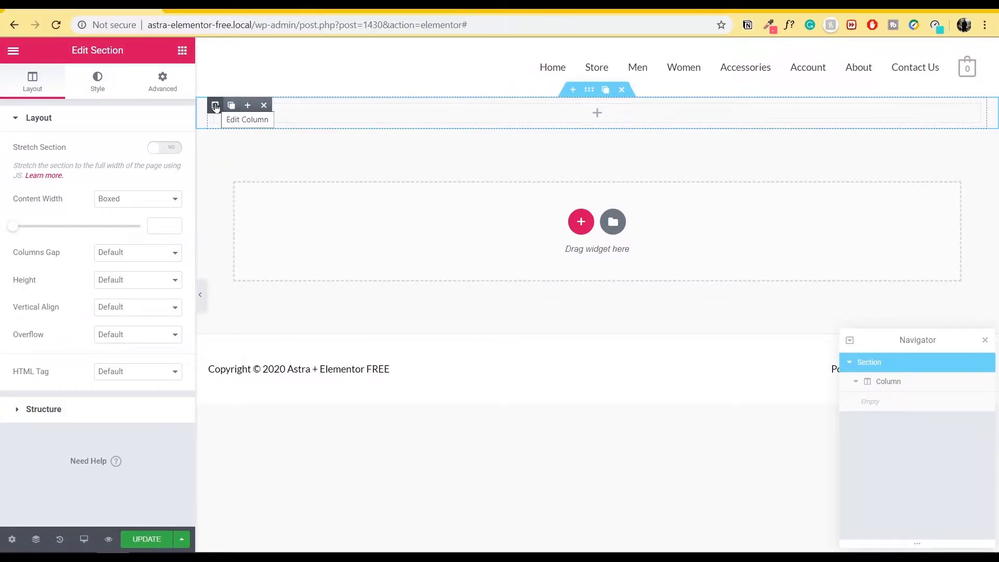
{"action": "right_click", "coordinate": [215, 107]}
{"action": "left_click", "coordinate": [206, 157]}
{"action": "right_click", "coordinate": [216, 107]}
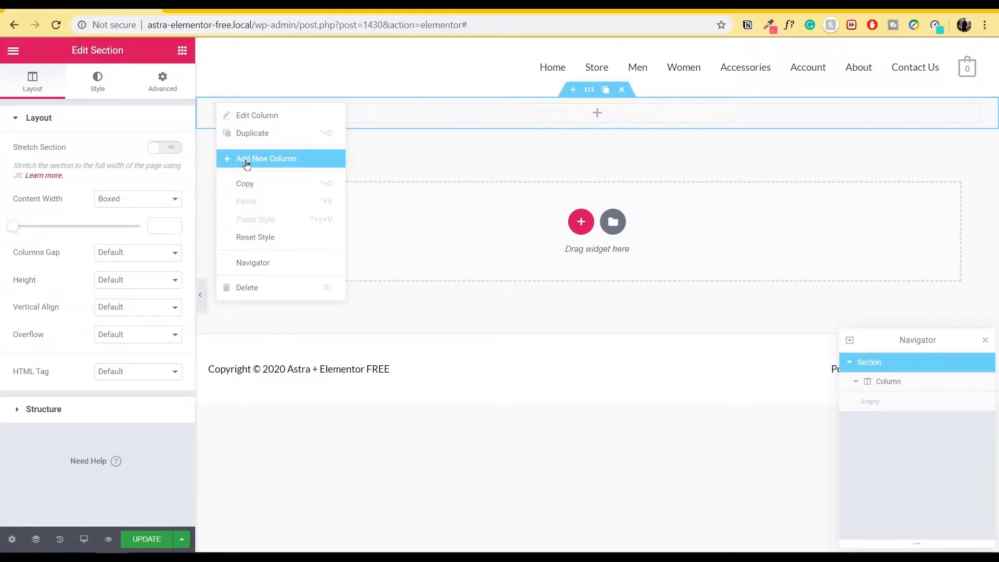
{"action": "left_click", "coordinate": [246, 165]}
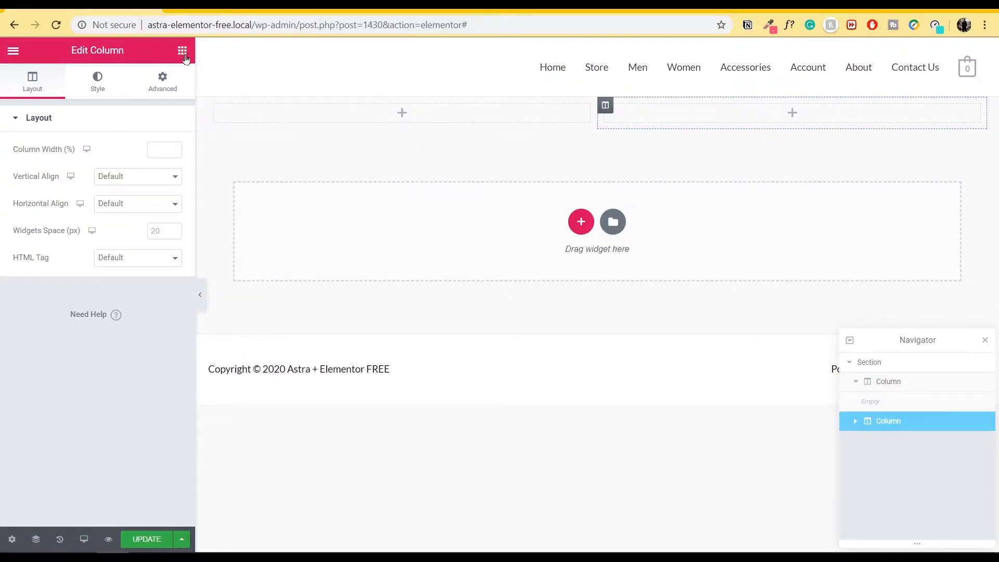
Place an Image widget in the first column and insert the photo of the woman on the pink background
{"action": "left_click", "coordinate": [185, 55]}
{"action": "left_click_drag", "start_coordinate": [53, 246], "coordinate": [432, 115]}
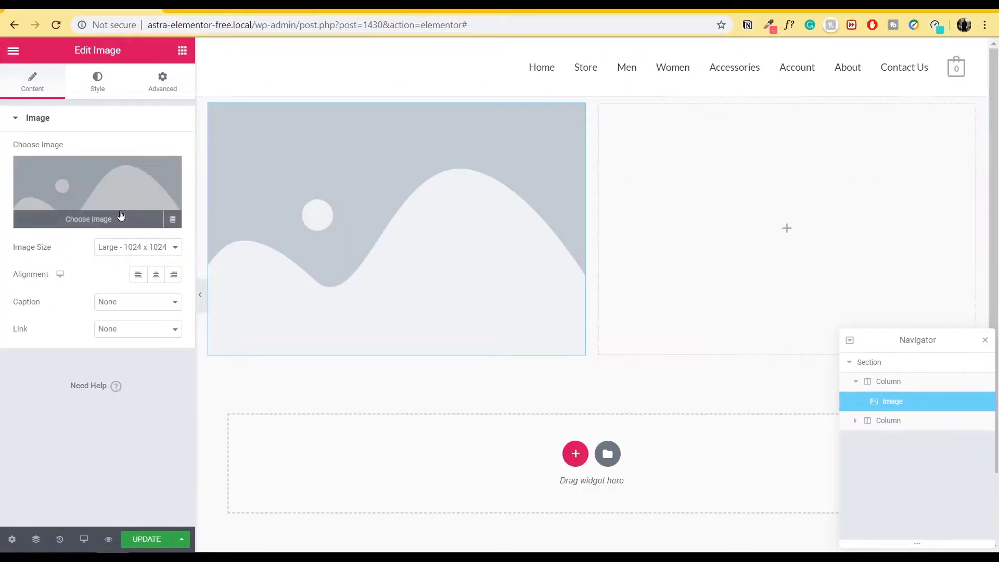
{"action": "left_click", "coordinate": [104, 162]}
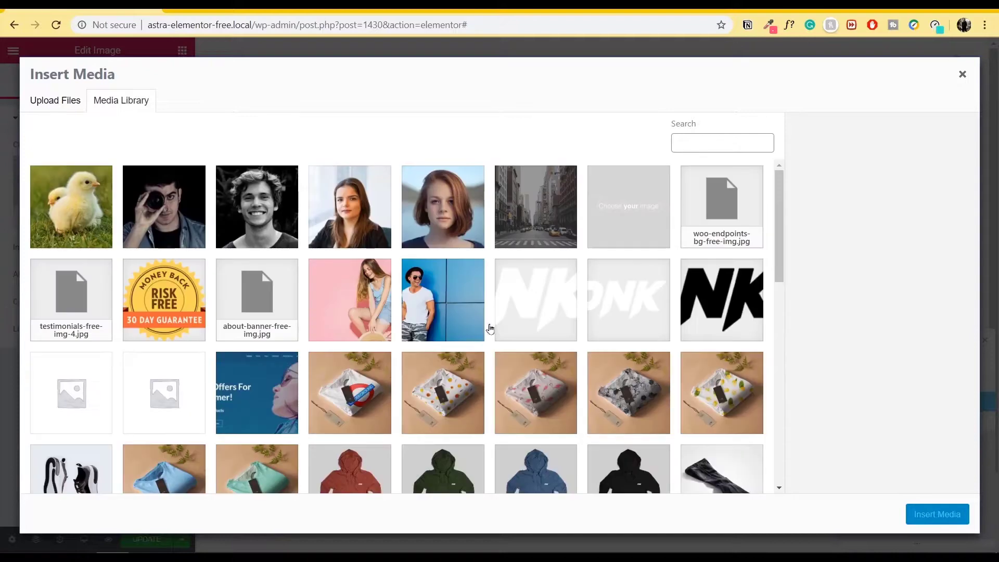
{"action": "left_click", "coordinate": [372, 300]}
{"action": "left_click", "coordinate": [937, 514]}
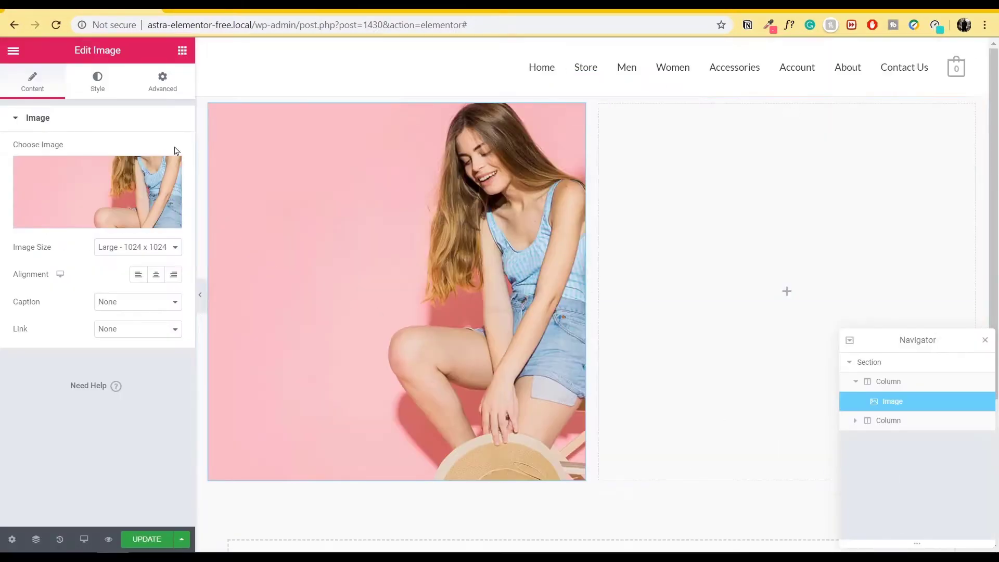
Place an Image widget in the second column and insert the photo of the man with the hat on the blue background
{"action": "left_click", "coordinate": [182, 50]}
{"action": "left_click_drag", "start_coordinate": [78, 232], "coordinate": [749, 198]}
{"action": "left_click", "coordinate": [110, 183]}
{"action": "left_click", "coordinate": [450, 305]}
{"action": "left_click", "coordinate": [946, 520]}
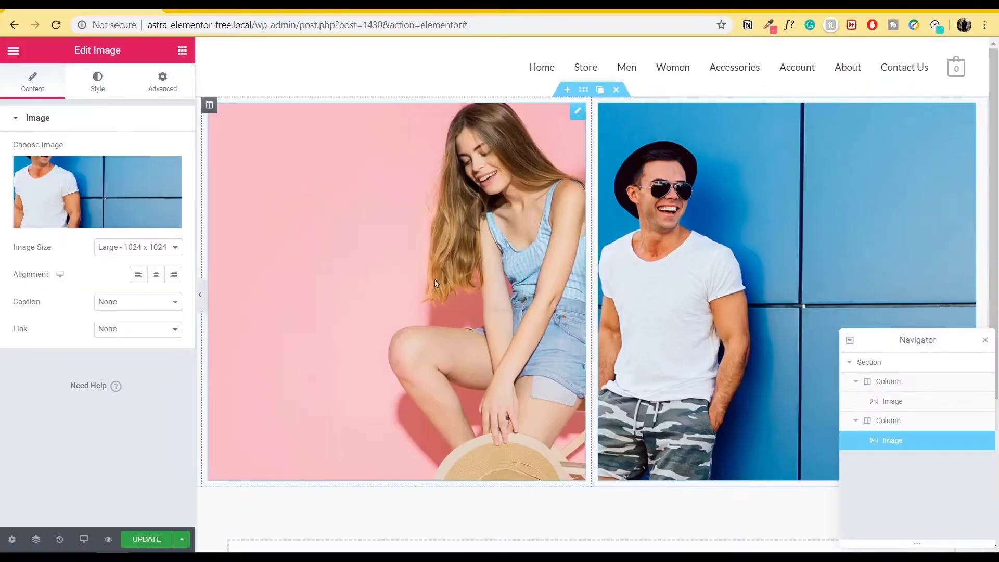
Set the section's height to Min Height with a minimum of 848 px
{"action": "left_click", "coordinate": [583, 90]}
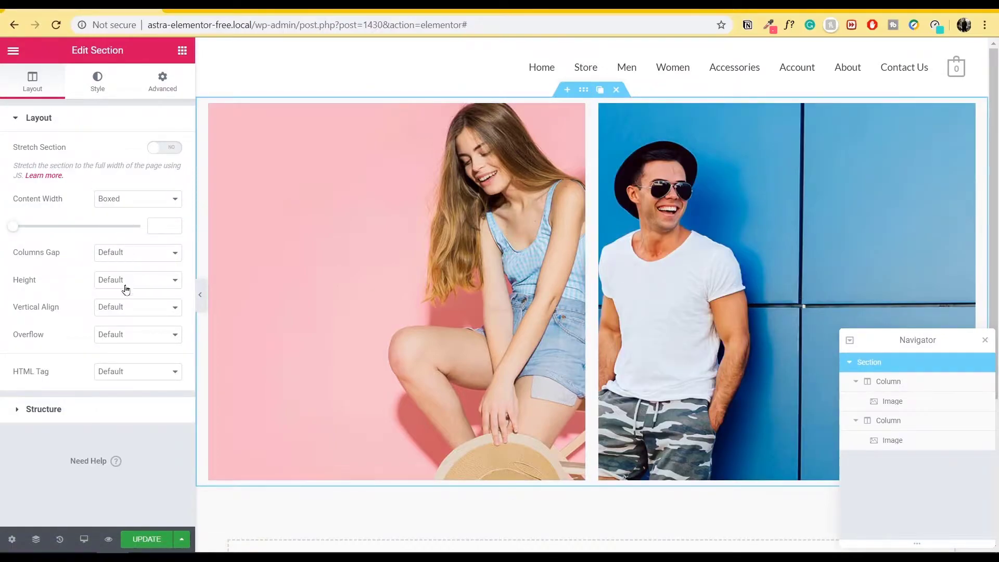
{"action": "left_click", "coordinate": [146, 290]}
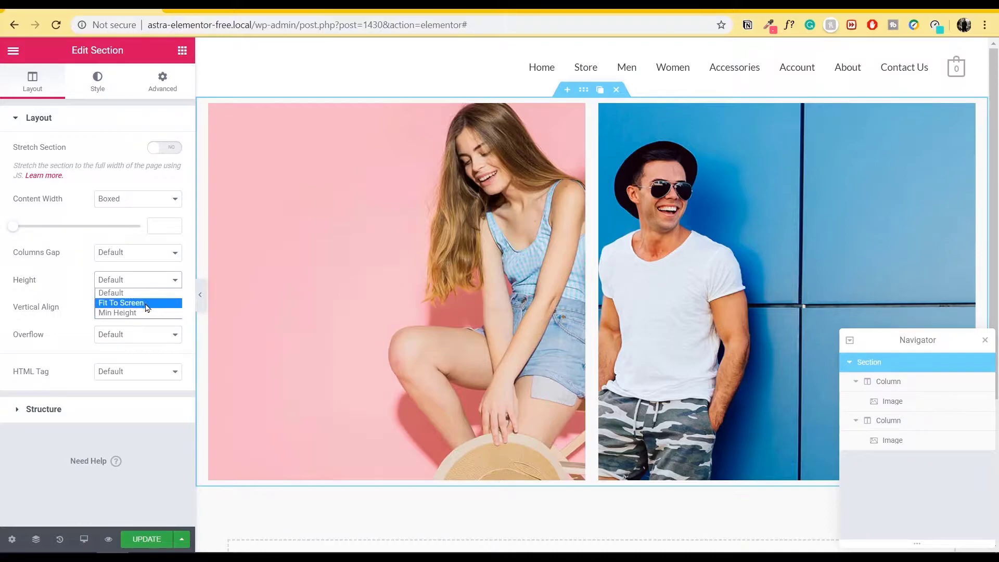
{"action": "left_click", "coordinate": [148, 312]}
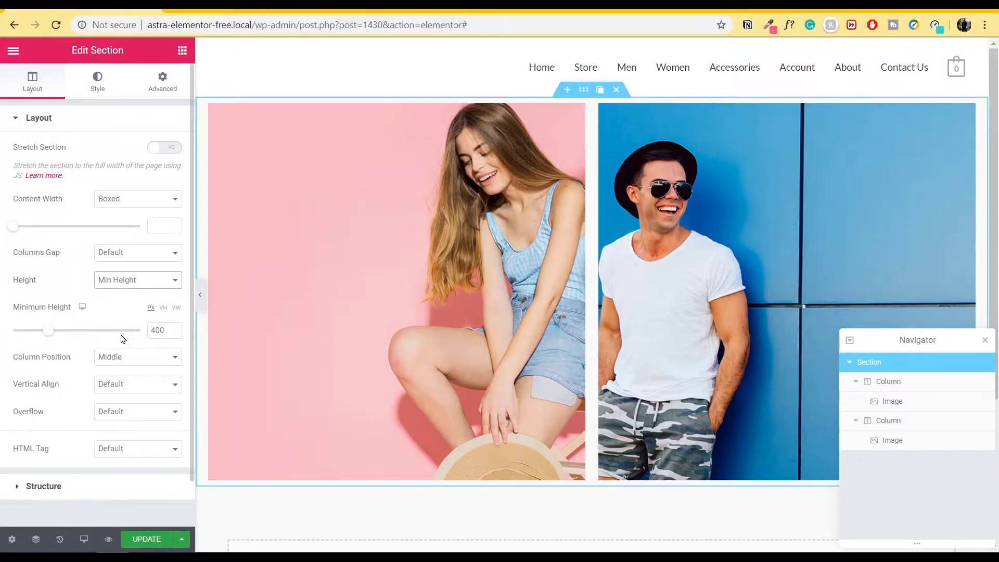
{"action": "left_click_drag", "start_coordinate": [48, 329], "coordinate": [92, 336]}
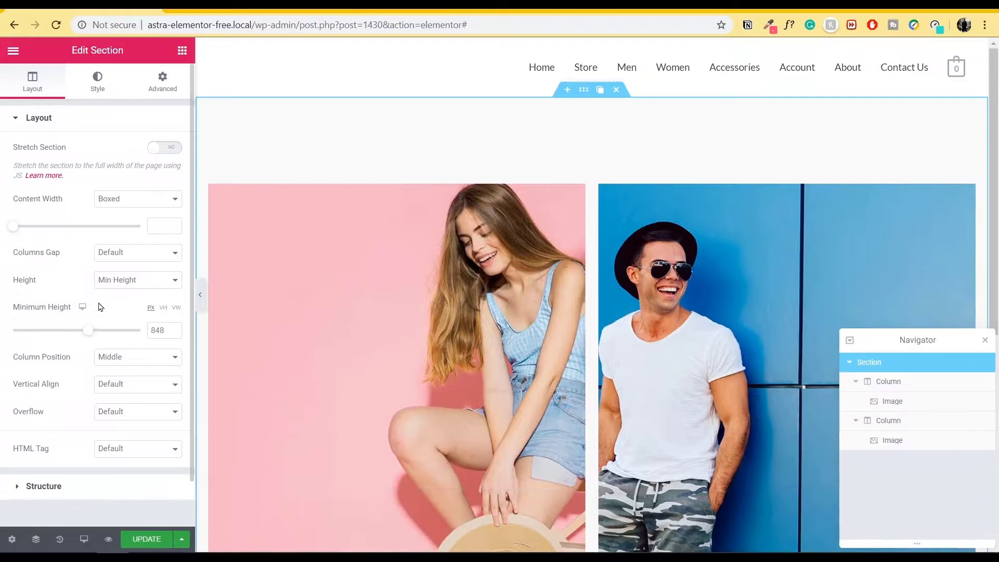
Give the section a classic background in dark red
{"action": "left_click", "coordinate": [103, 93]}
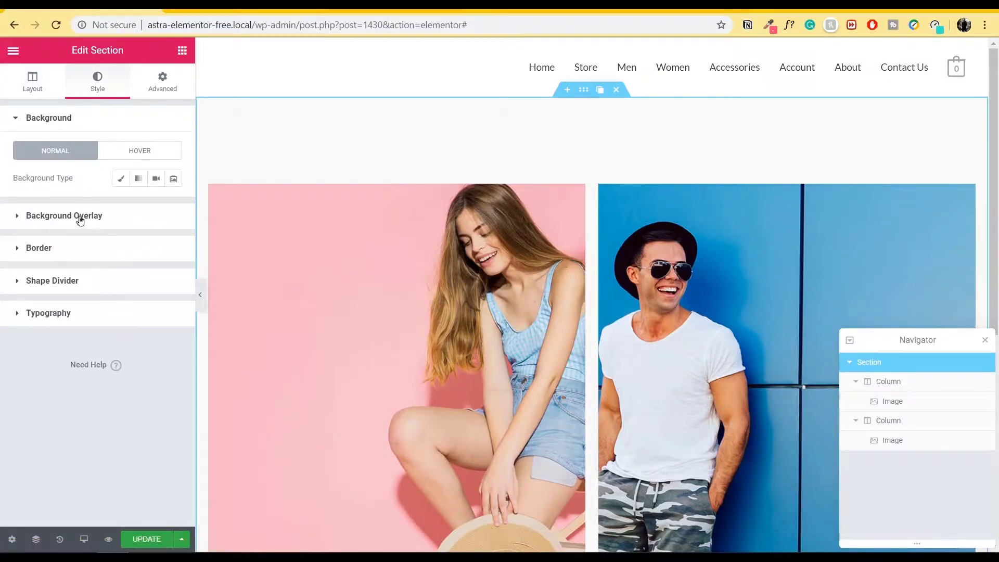
{"action": "left_click", "coordinate": [69, 250]}
{"action": "left_click", "coordinate": [60, 181]}
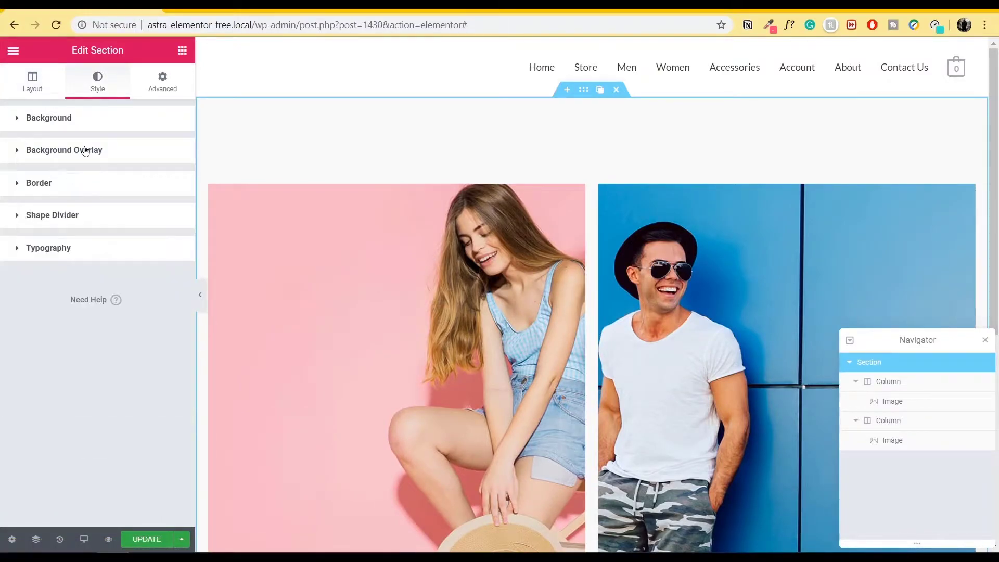
{"action": "left_click", "coordinate": [85, 126]}
{"action": "left_click", "coordinate": [121, 179]}
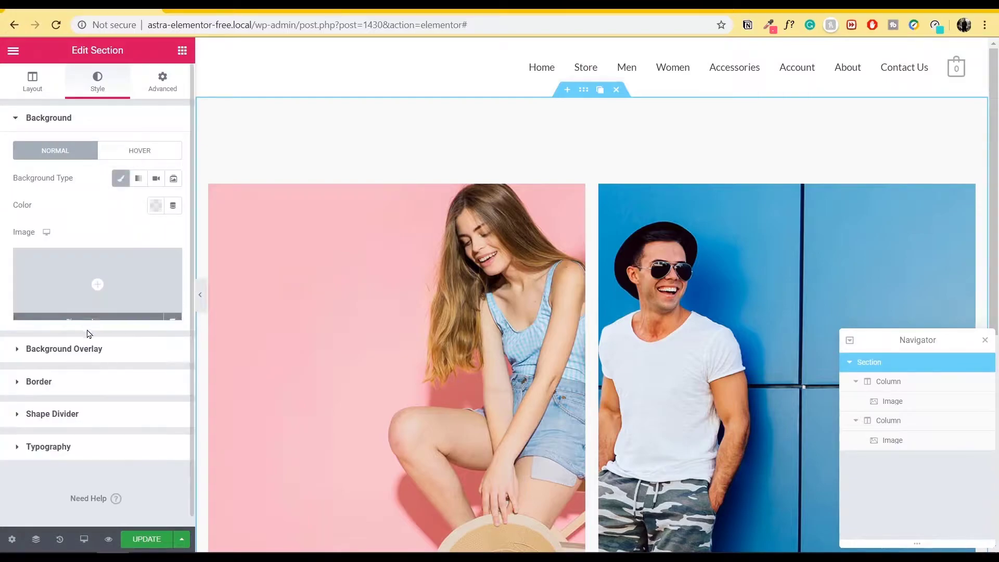
{"action": "left_click", "coordinate": [155, 206]}
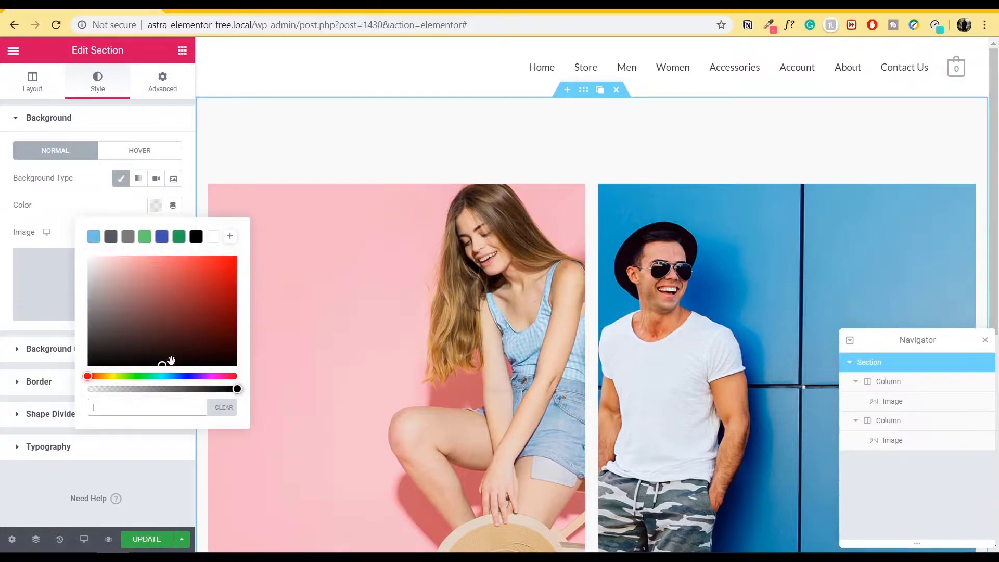
{"action": "mouse_move", "coordinate": [177, 320]}
{"action": "left_mouse_down"}
{"action": "mouse_move", "coordinate": [260, 252]}
{"action": "mouse_move", "coordinate": [241, 305]}
{"action": "left_mouse_up"}
{"action": "left_click", "coordinate": [101, 203]}
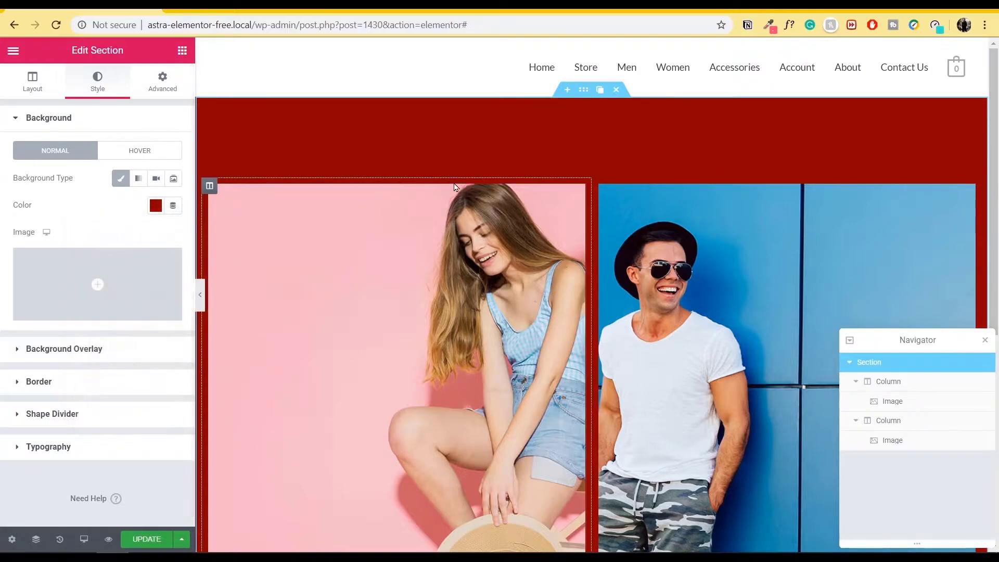
Give the first column a classic background, trying light blue #6EC1E4 before settling on dark grey #54595F
{"action": "left_click", "coordinate": [209, 186]}
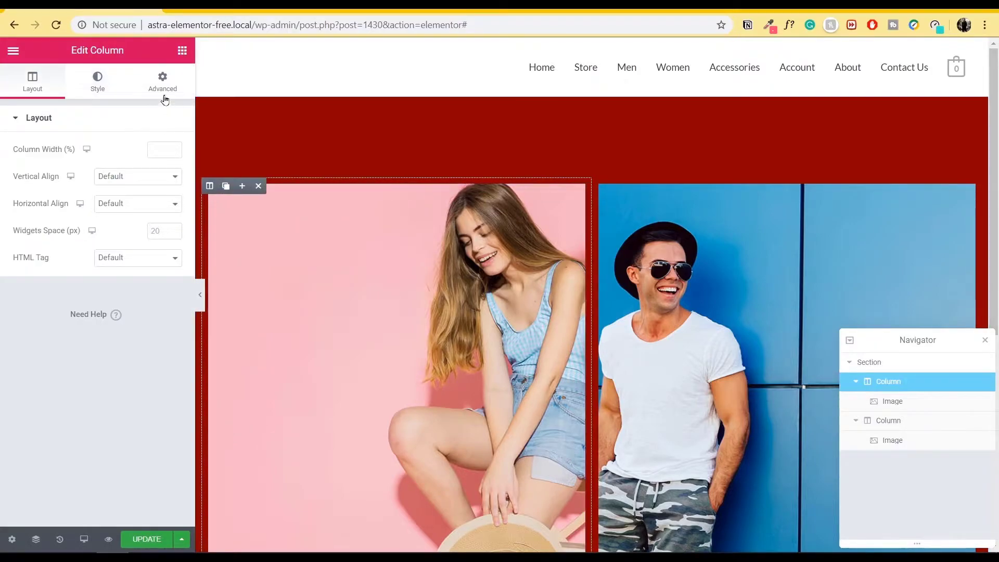
{"action": "left_click", "coordinate": [102, 82]}
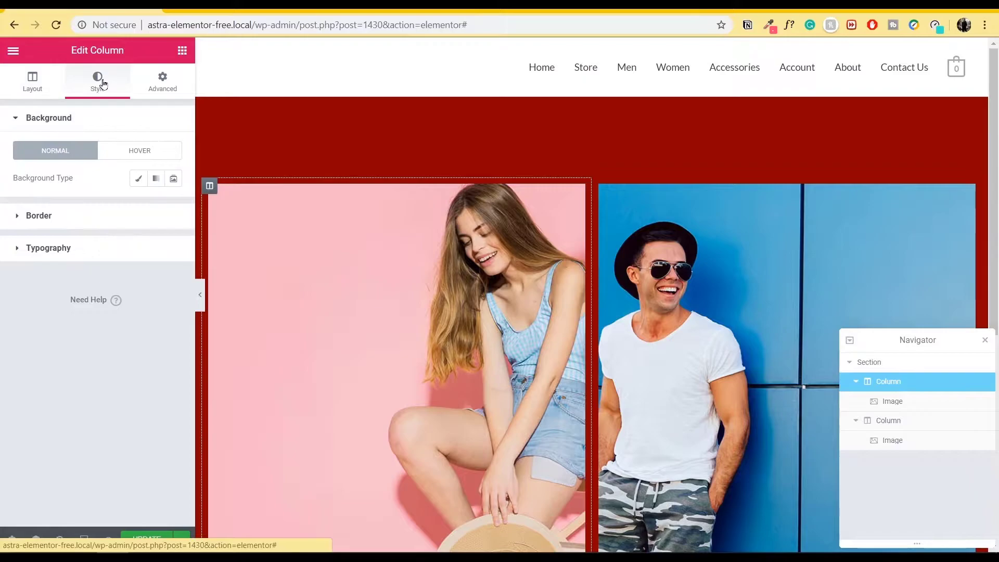
{"action": "left_click", "coordinate": [139, 179]}
{"action": "left_click", "coordinate": [155, 206]}
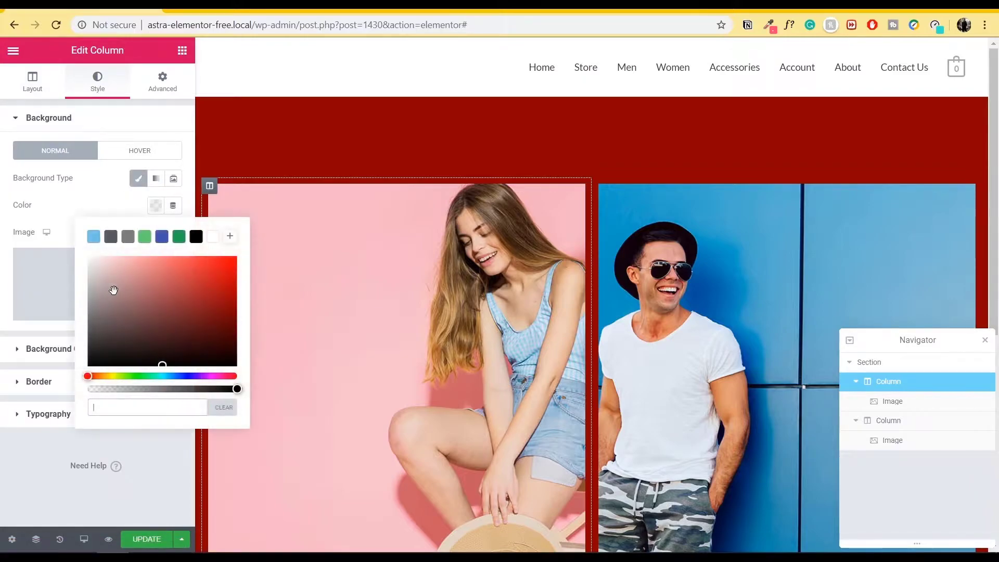
{"action": "left_click", "coordinate": [93, 236]}
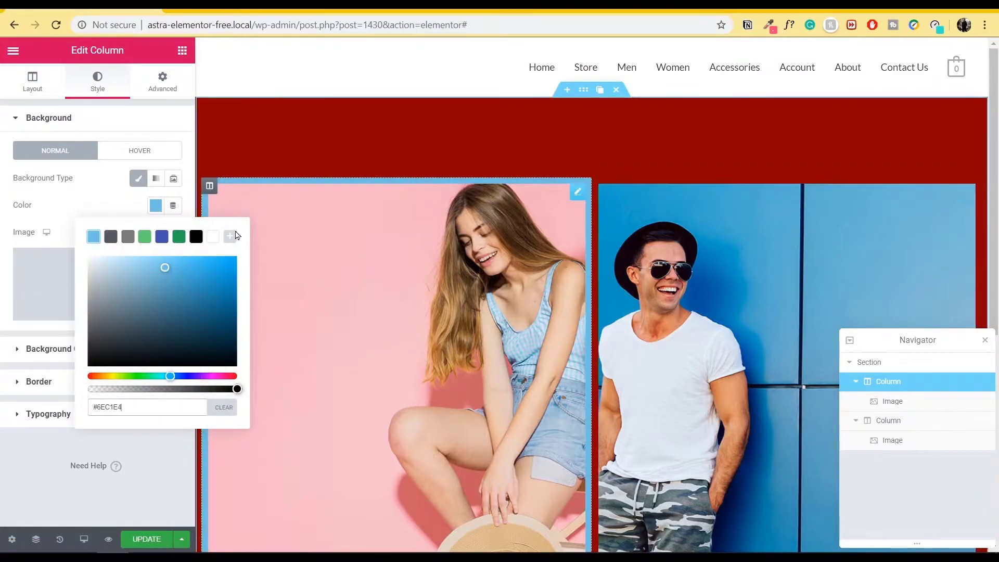
{"action": "left_click", "coordinate": [111, 237]}
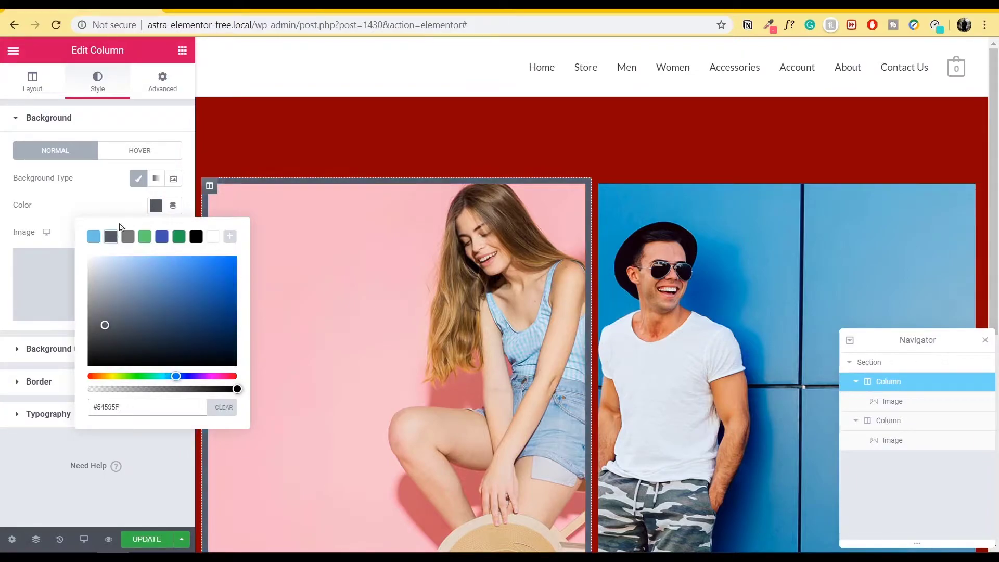
Give the second column a classic background, trying dark green #23A455 before settling on the lighter green preset
{"action": "left_click", "coordinate": [754, 316]}
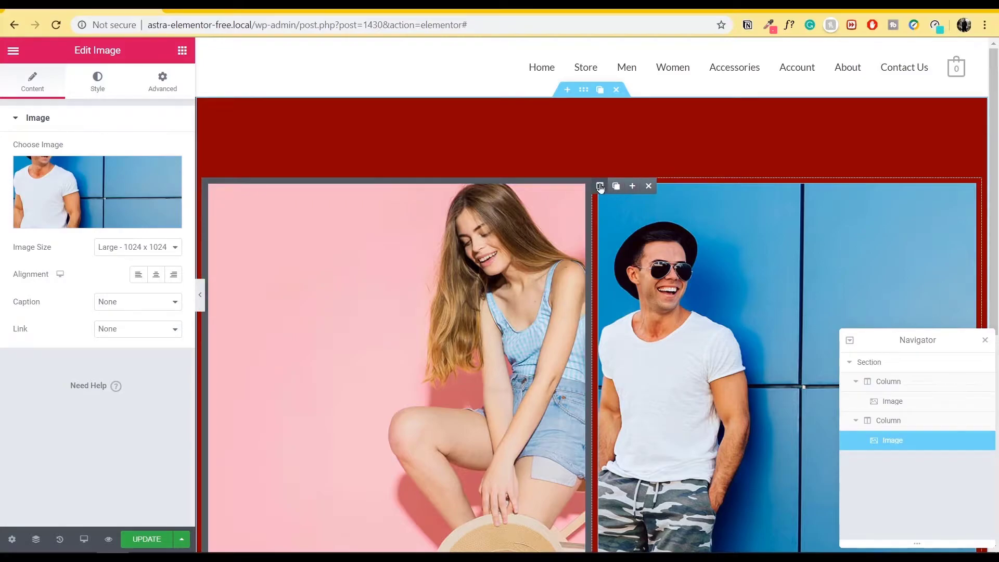
{"action": "left_click", "coordinate": [600, 185]}
{"action": "left_click", "coordinate": [92, 92]}
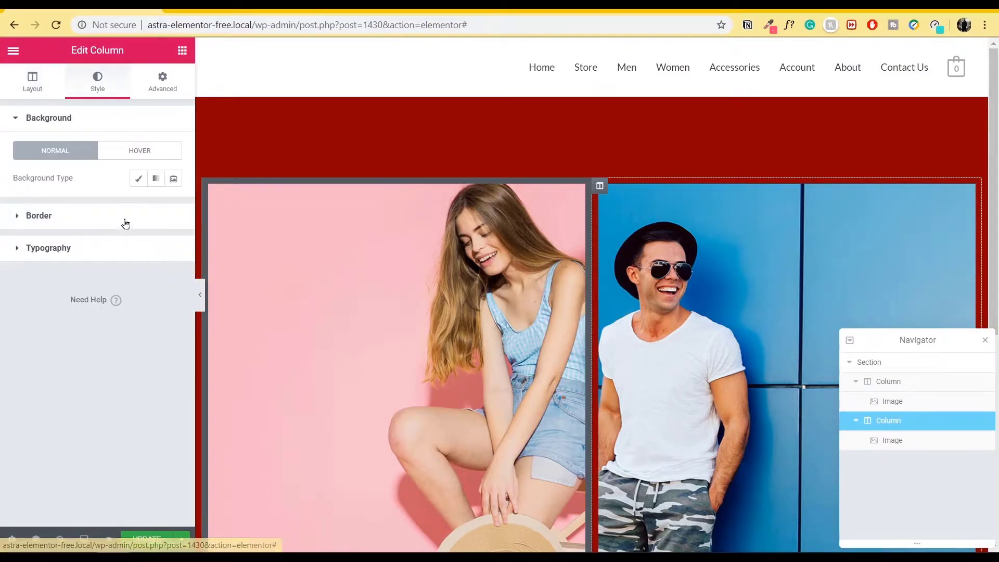
{"action": "left_click", "coordinate": [138, 178]}
{"action": "left_click", "coordinate": [156, 206]}
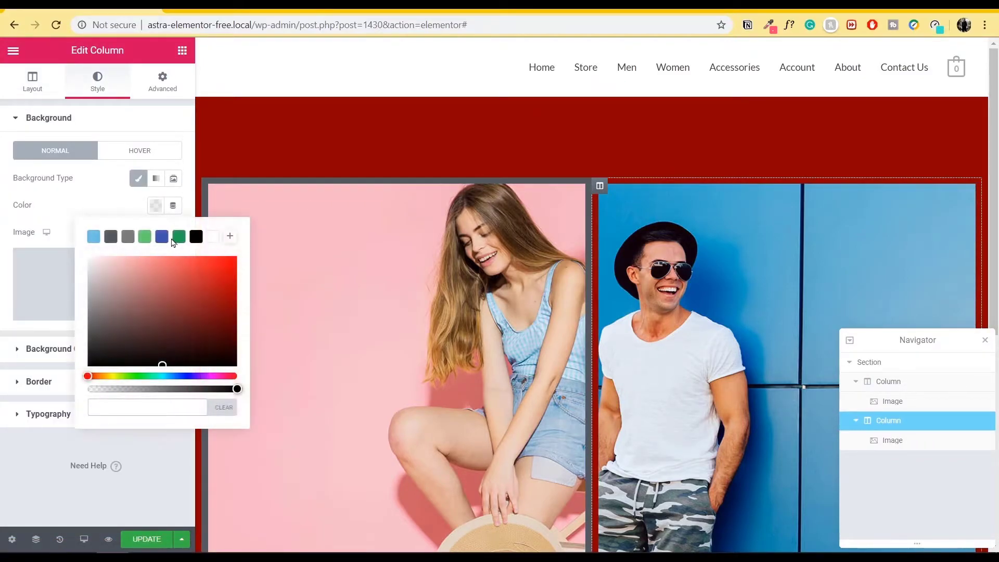
{"action": "left_click", "coordinate": [179, 237]}
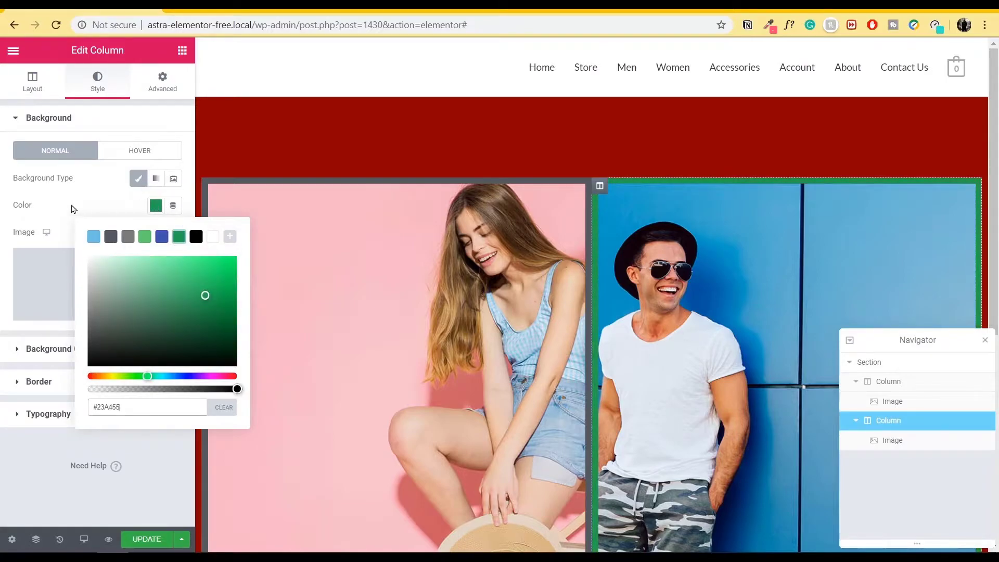
{"action": "left_click", "coordinate": [144, 237]}
{"action": "left_click", "coordinate": [109, 179]}
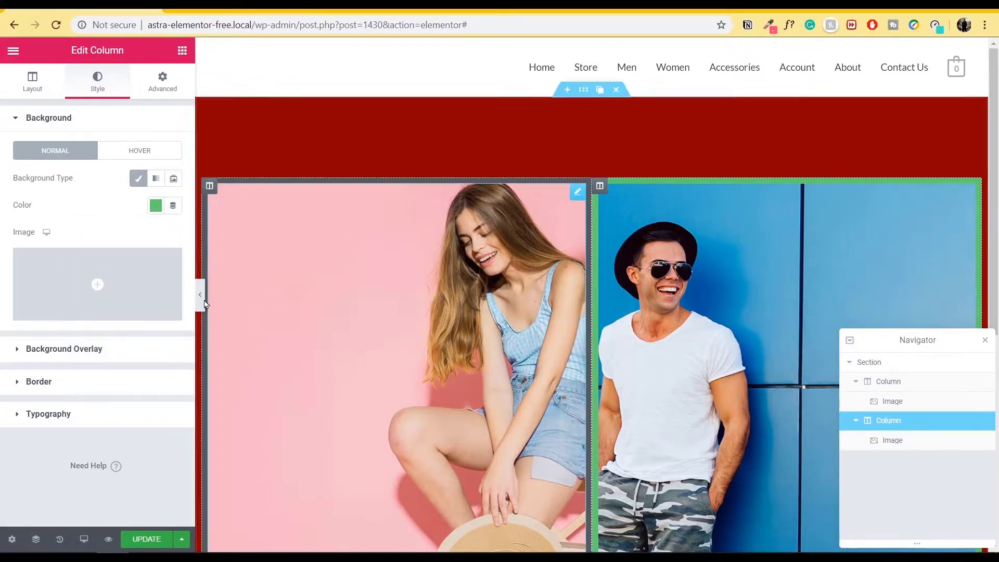
Compare the section's layout settings with the editing options of the first column and the image inside it
{"action": "left_click", "coordinate": [588, 99]}
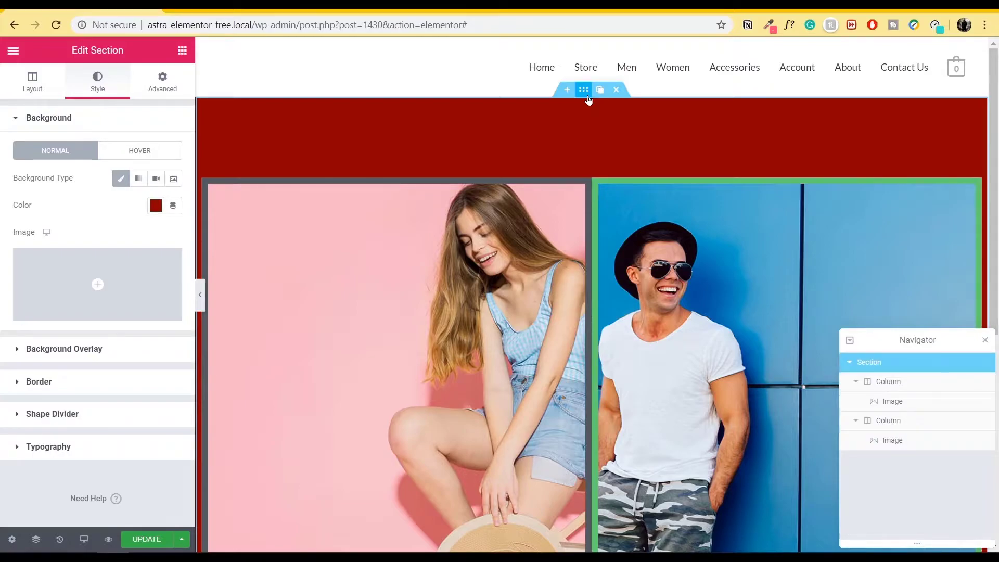
{"action": "left_click", "coordinate": [33, 82]}
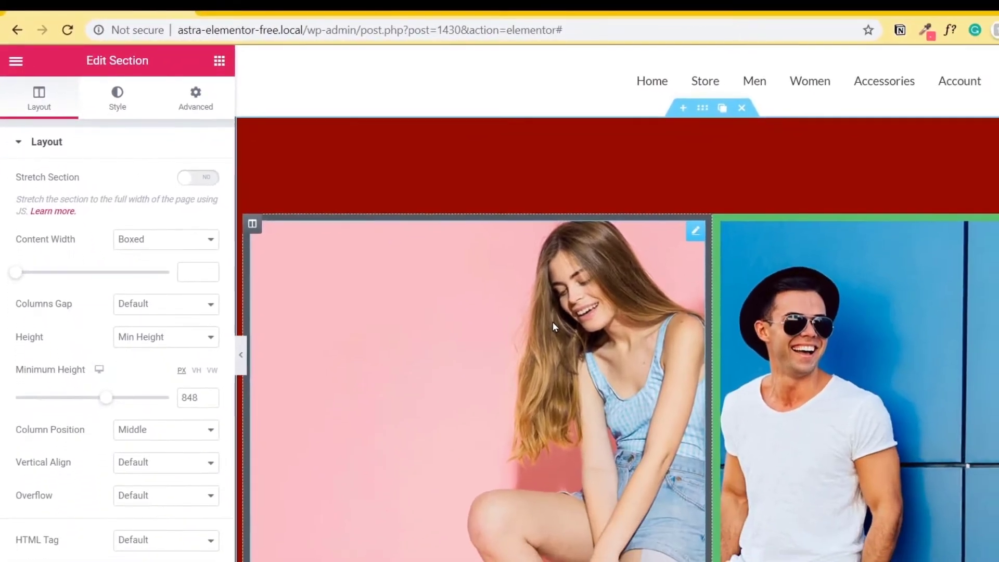
{"action": "left_click", "coordinate": [553, 322]}
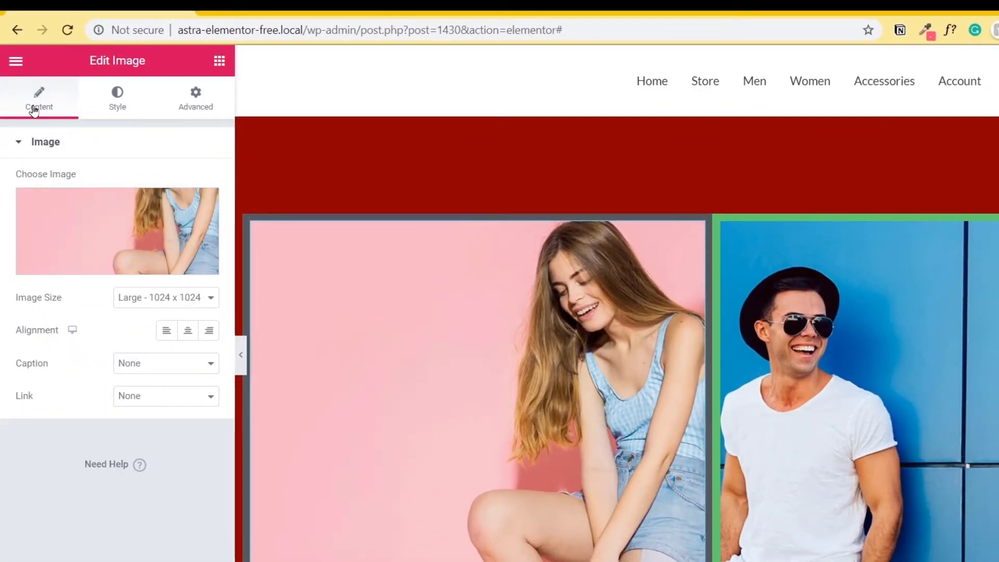
{"action": "mouse_move", "coordinate": [570, 149]}
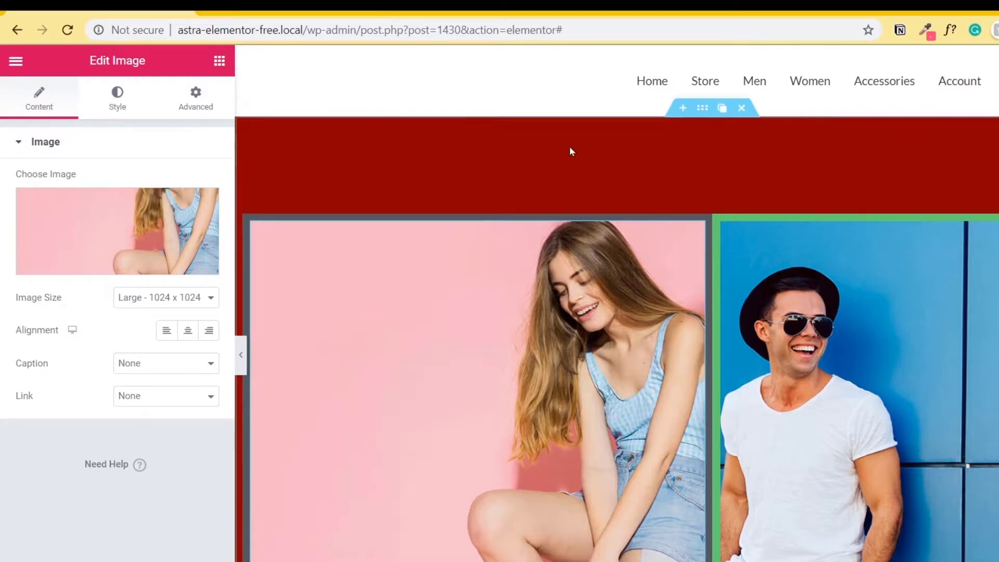
{"action": "left_click", "coordinate": [702, 109]}
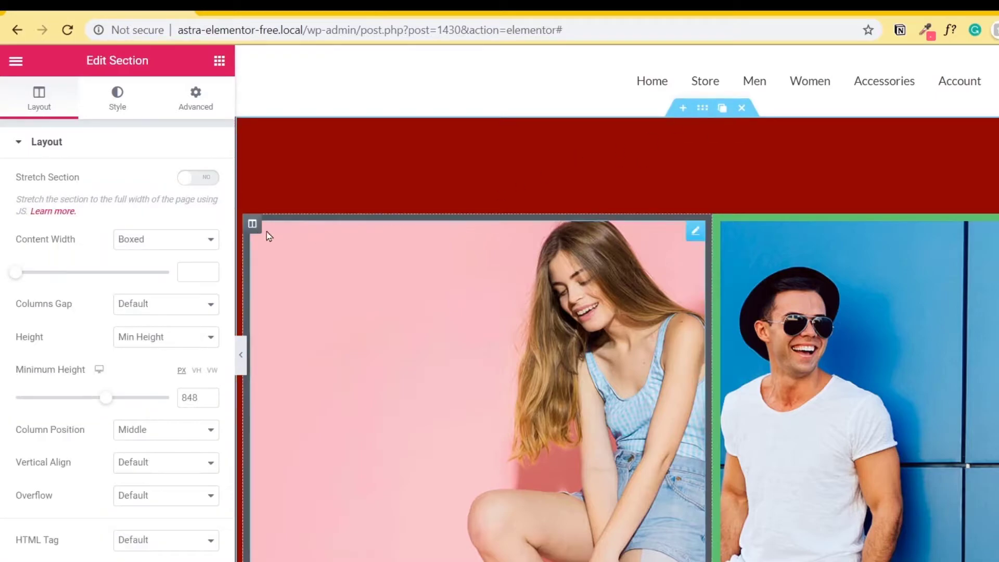
{"action": "left_click", "coordinate": [251, 223]}
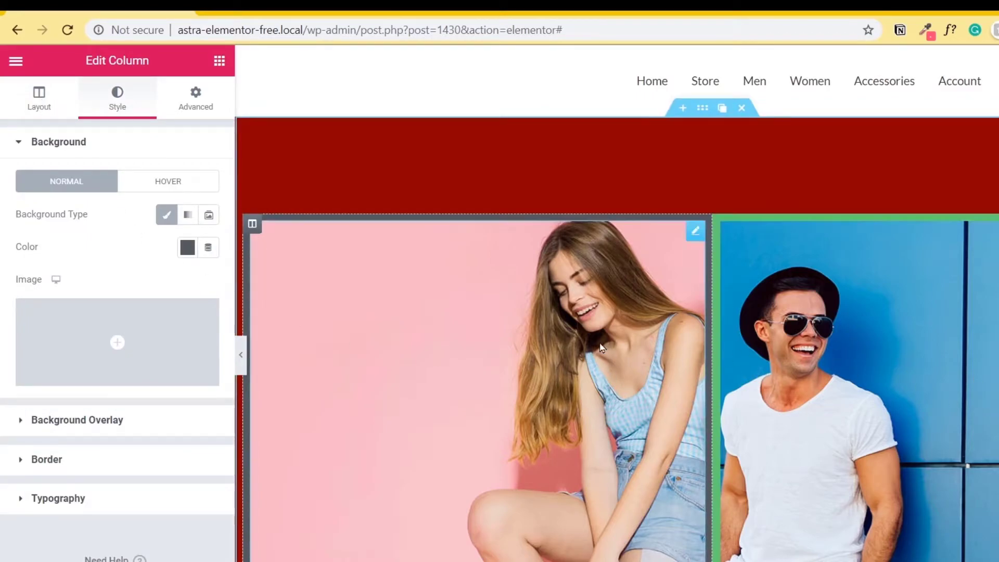
{"action": "left_click", "coordinate": [466, 366]}
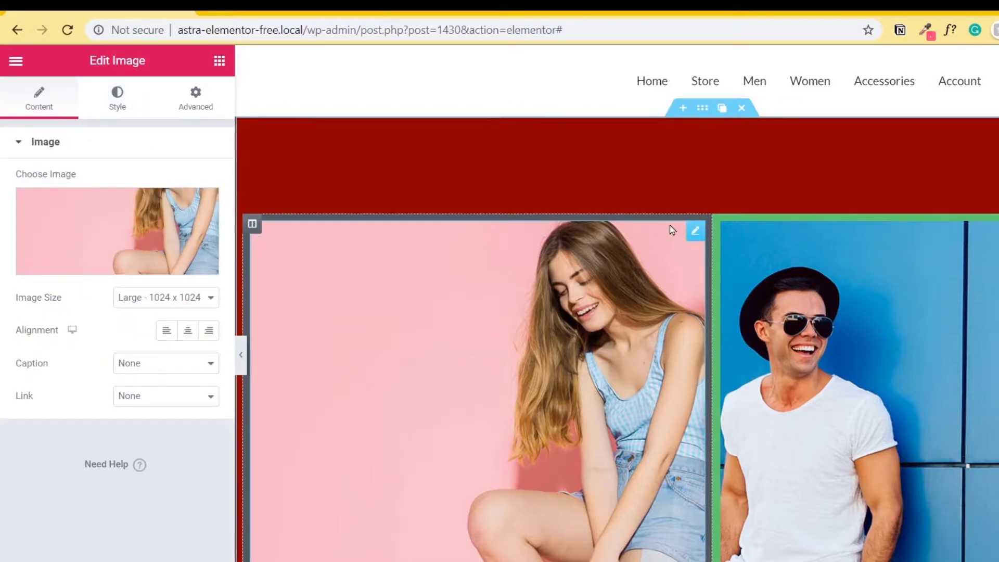
{"action": "left_click", "coordinate": [700, 109]}
{"action": "left_click", "coordinate": [33, 145]}
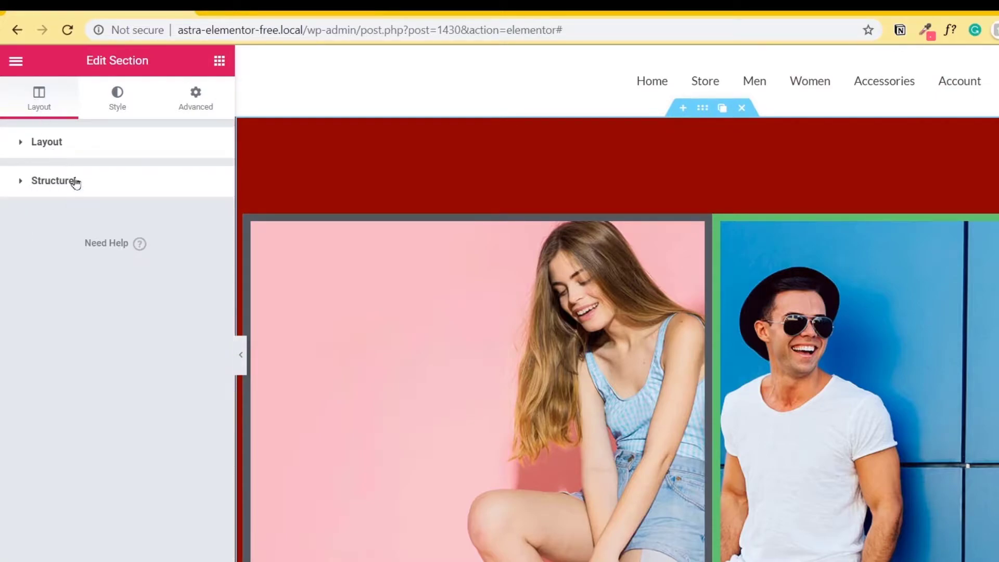
{"action": "left_click", "coordinate": [86, 149]}
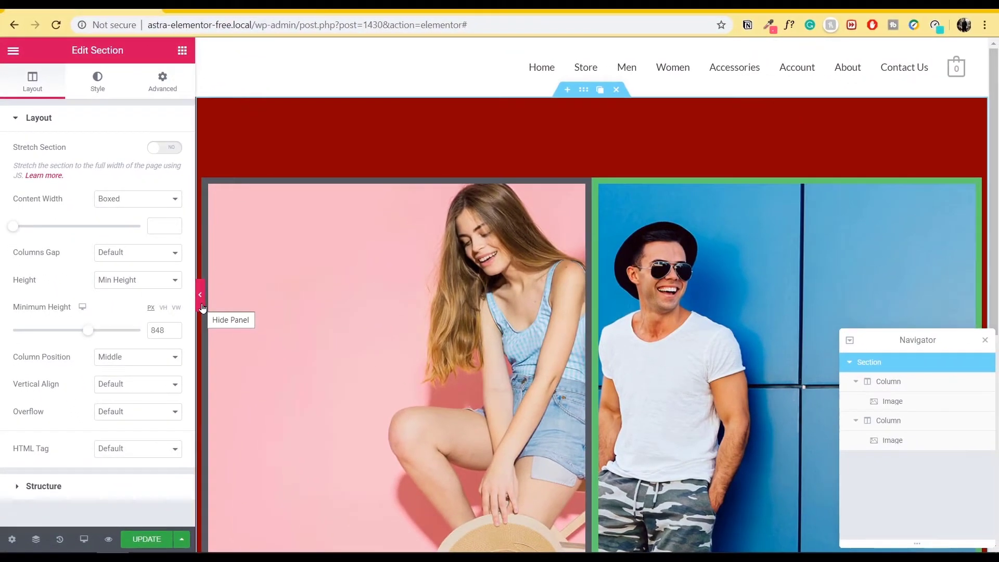
Preview the page without the editing panel, then narrow the section's boxed content width to 983
{"action": "left_click", "coordinate": [205, 311]}
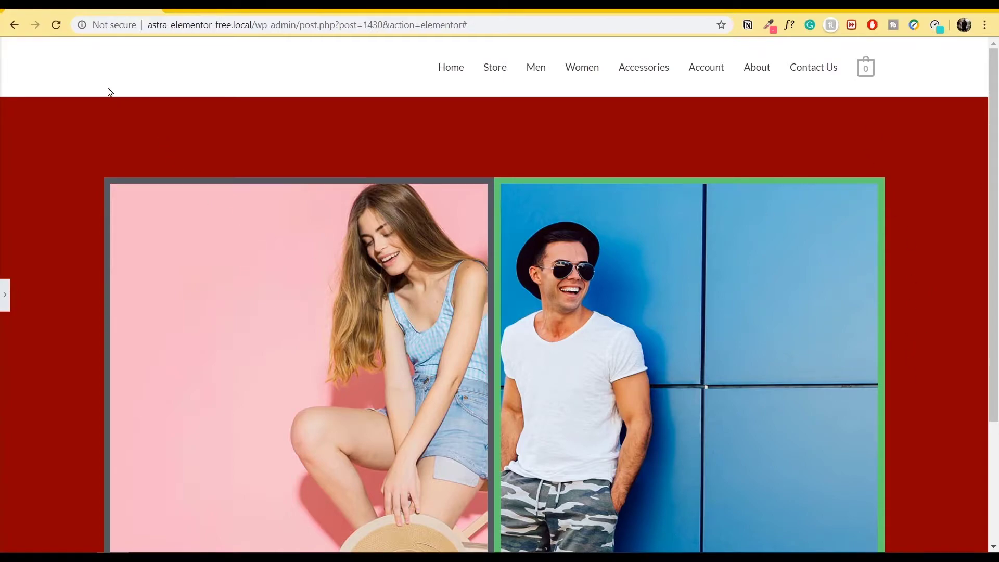
{"action": "left_click", "coordinate": [6, 295]}
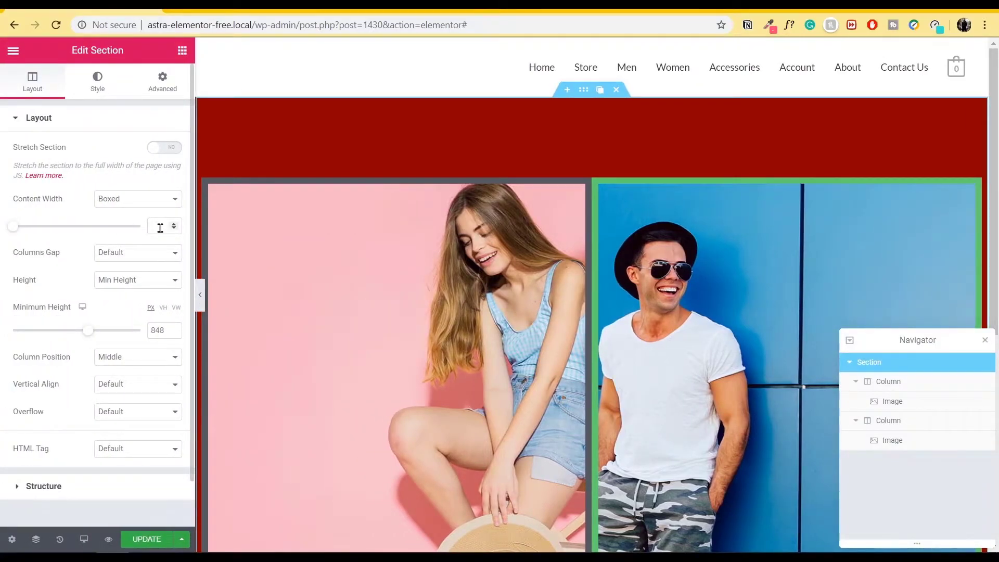
{"action": "left_click_drag", "start_coordinate": [14, 234], "coordinate": [69, 235]}
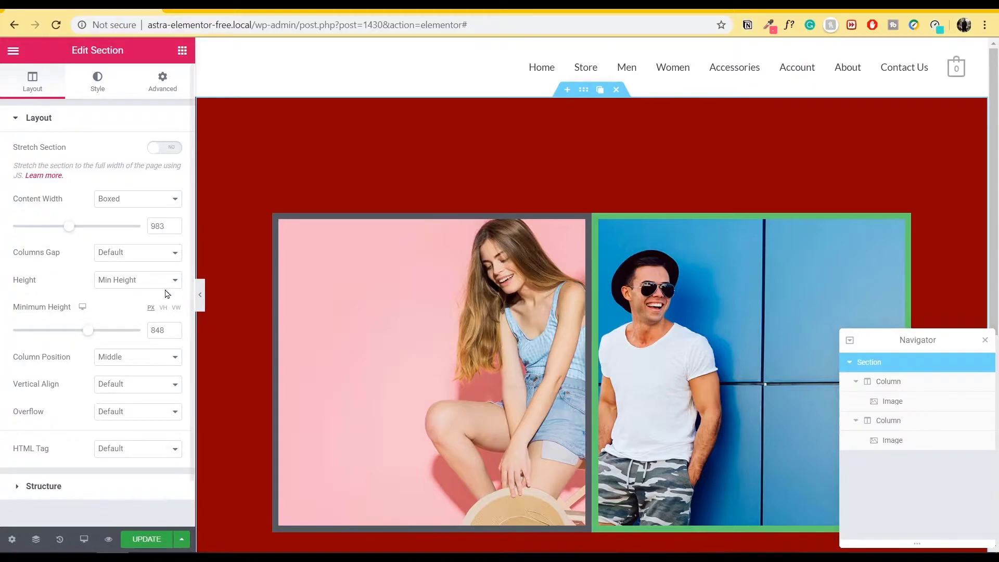
Try the section's content width at Full Width and preview the page without the editing panel
{"action": "left_click", "coordinate": [169, 200]}
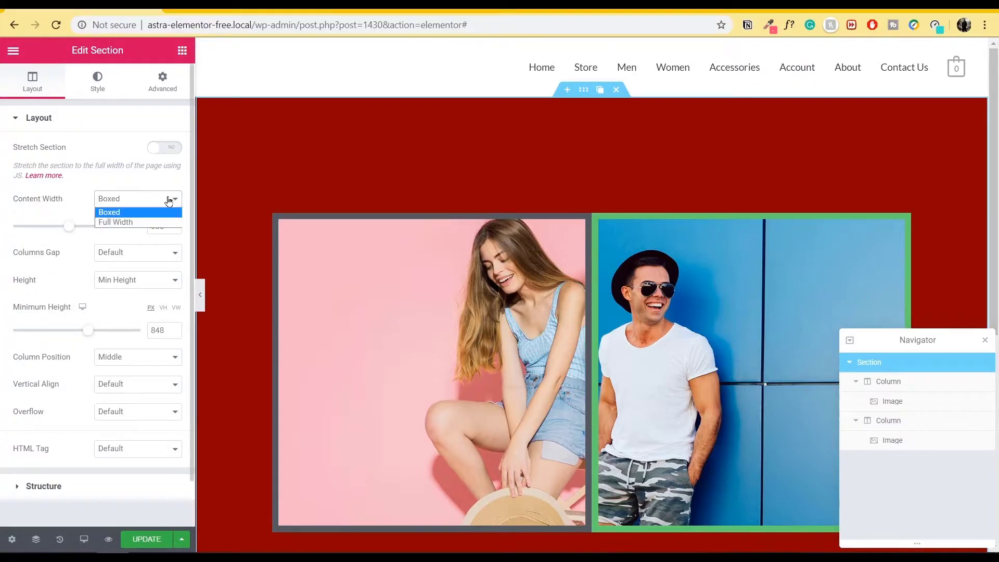
{"action": "left_click", "coordinate": [150, 224]}
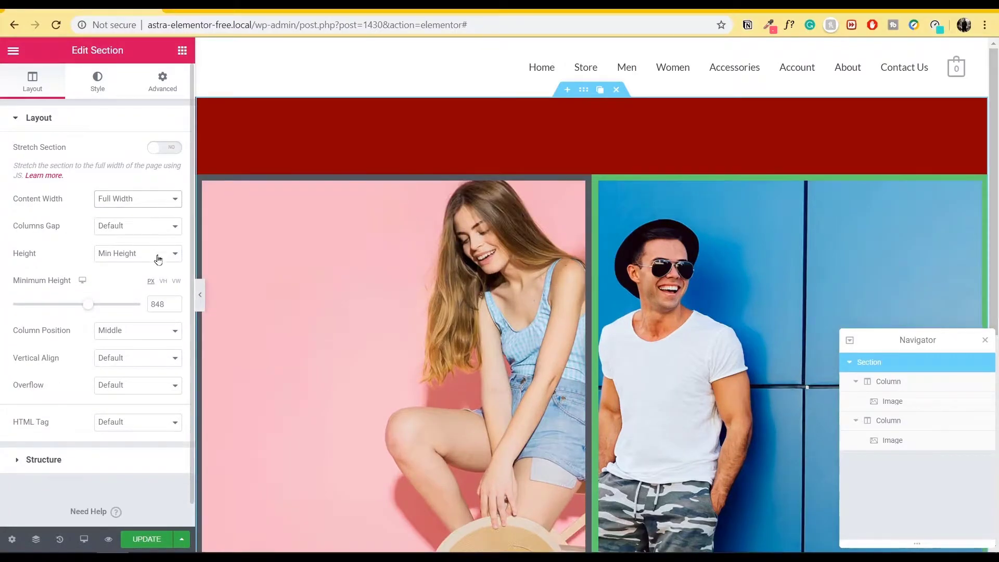
{"action": "left_click", "coordinate": [199, 294]}
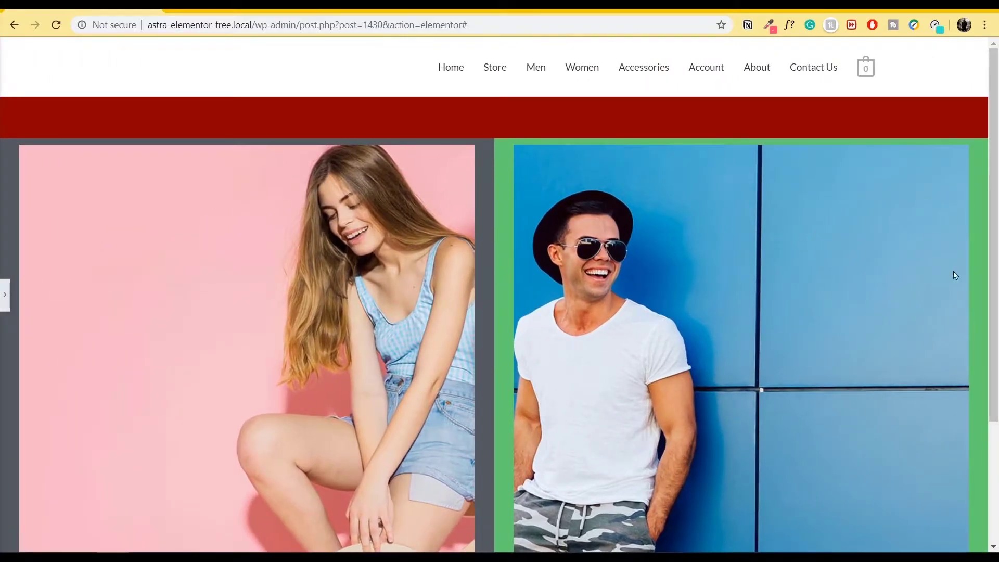
{"action": "left_click", "coordinate": [4, 295]}
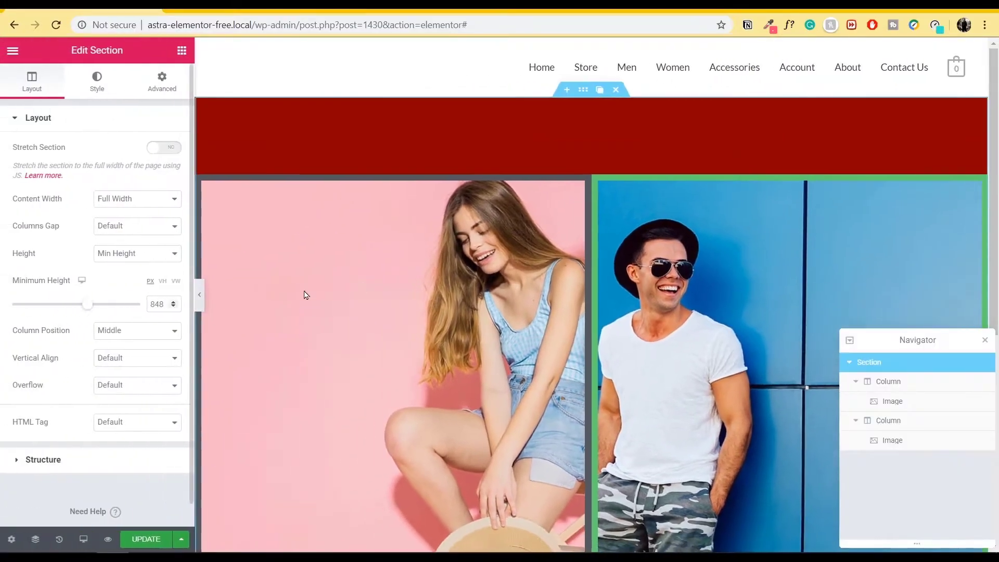
Return the section's content width to Boxed and clear its custom width value
{"action": "left_click", "coordinate": [151, 201]}
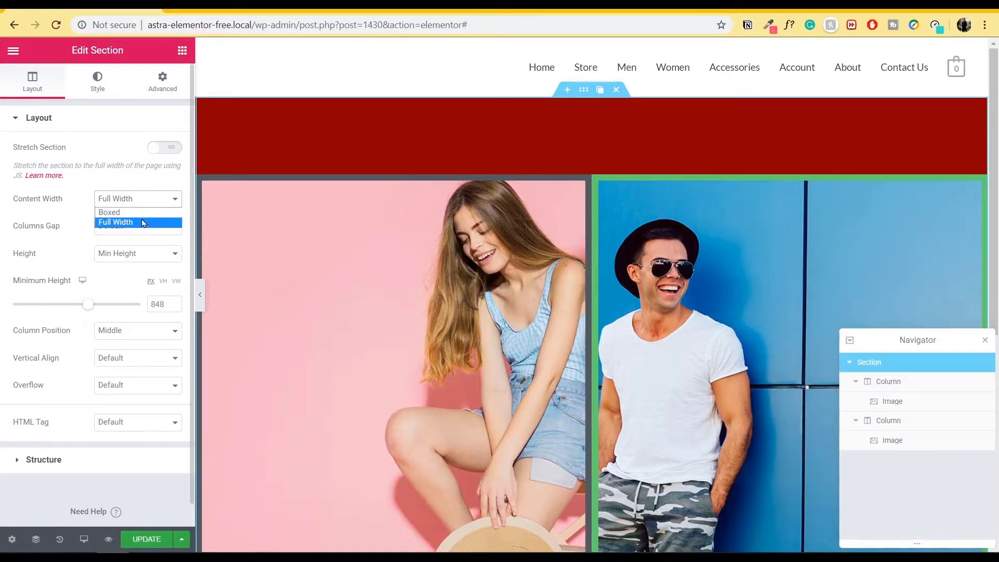
{"action": "left_click", "coordinate": [153, 213]}
{"action": "double_click", "coordinate": [164, 230]}
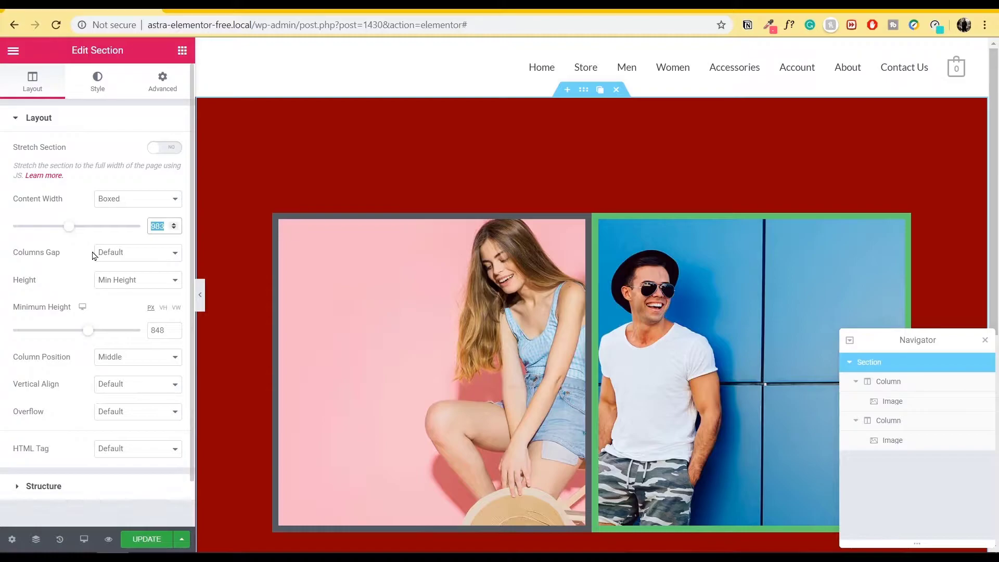
{"action": "key", "text": "BackSpace"}
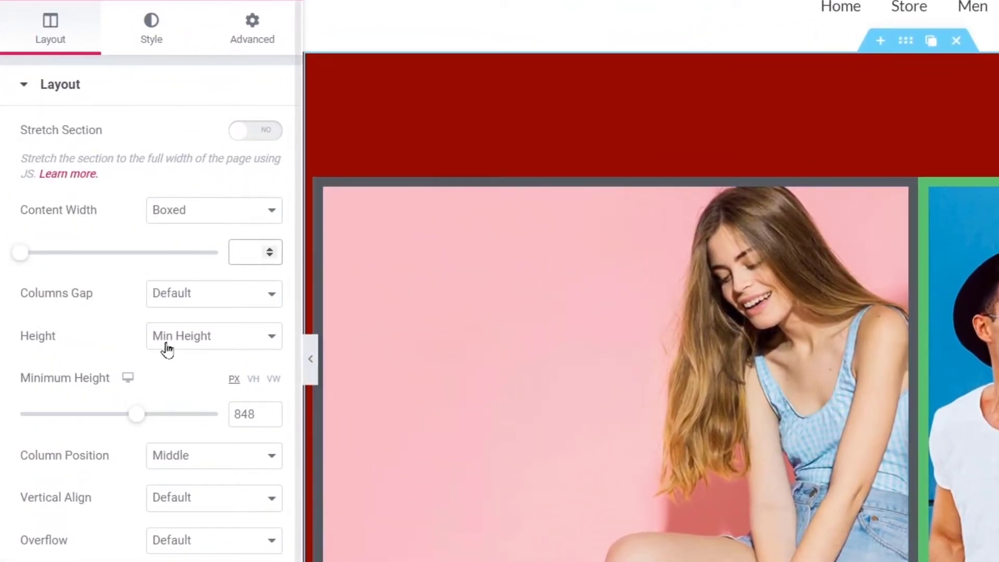
Set the section's columns gap to Wider after trying No Gap
{"action": "left_click", "coordinate": [264, 300]}
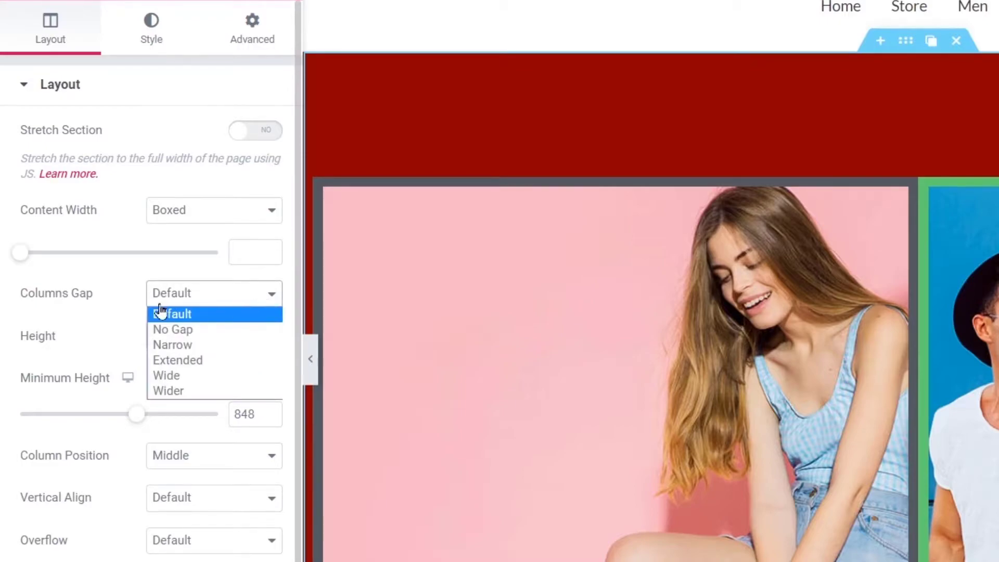
{"action": "left_click", "coordinate": [93, 302]}
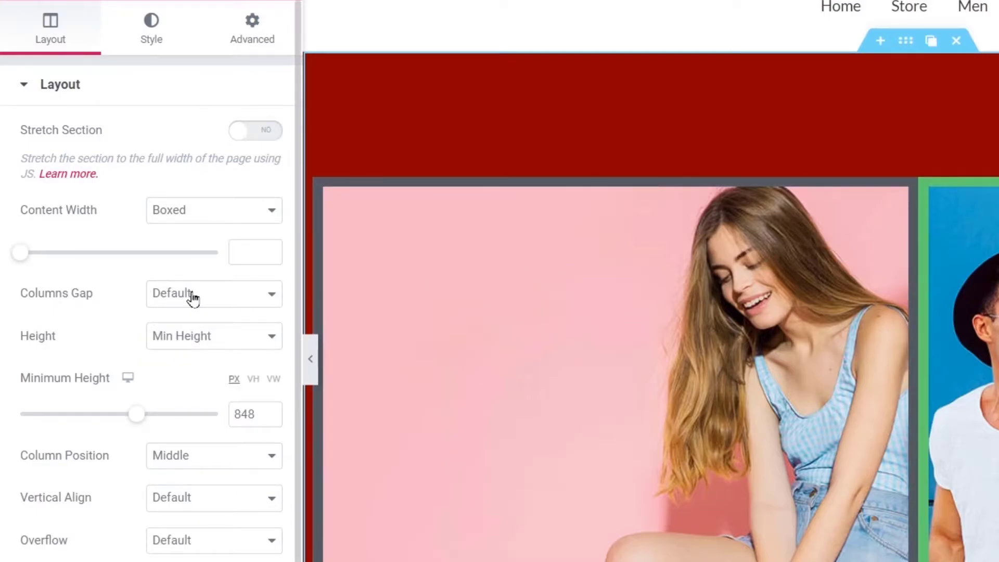
{"action": "left_click", "coordinate": [214, 295]}
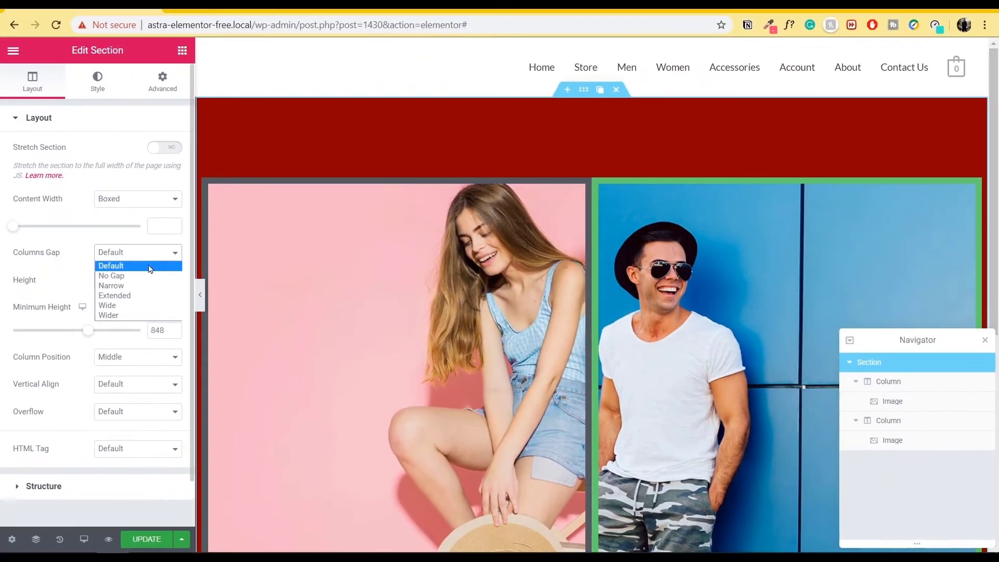
{"action": "left_click", "coordinate": [149, 276]}
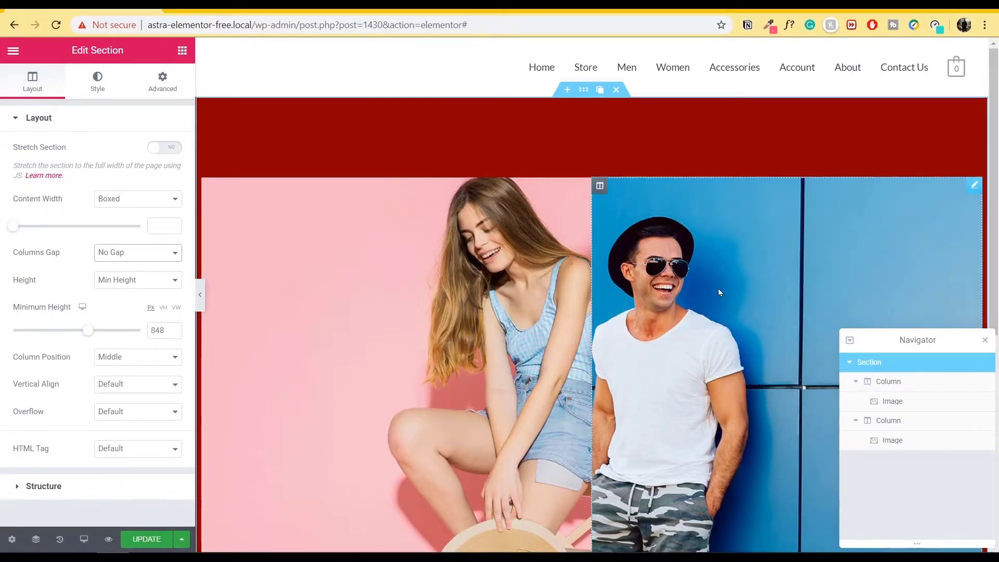
{"action": "left_click", "coordinate": [144, 254]}
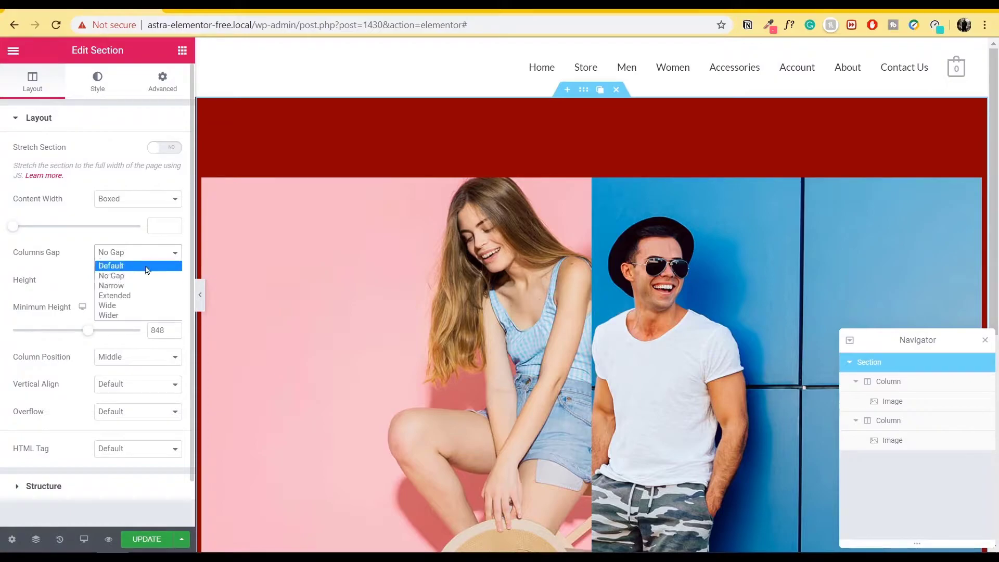
{"action": "left_click", "coordinate": [141, 315]}
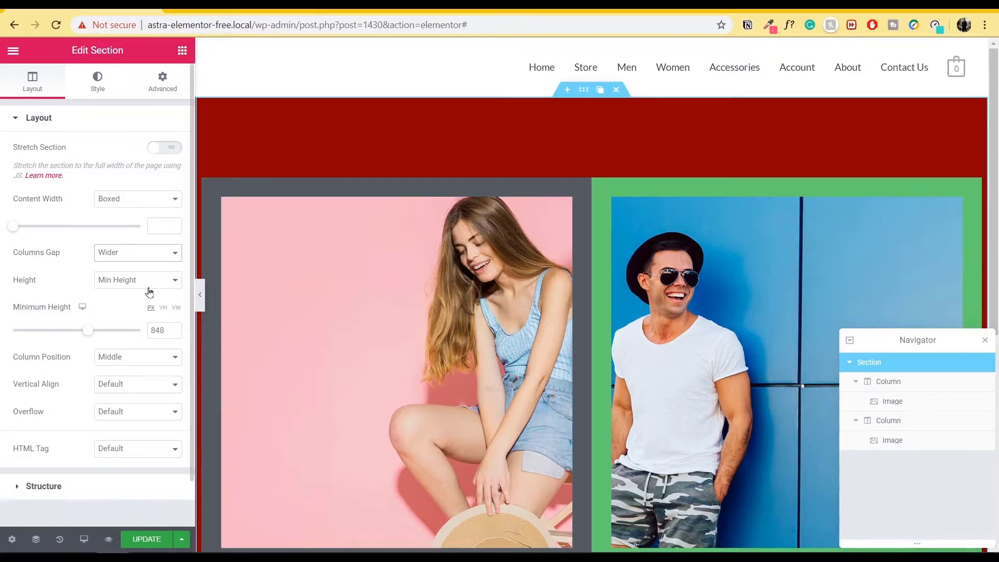
Set the section's height to Default and preview the page without the editing panel
{"action": "left_click", "coordinate": [50, 359]}
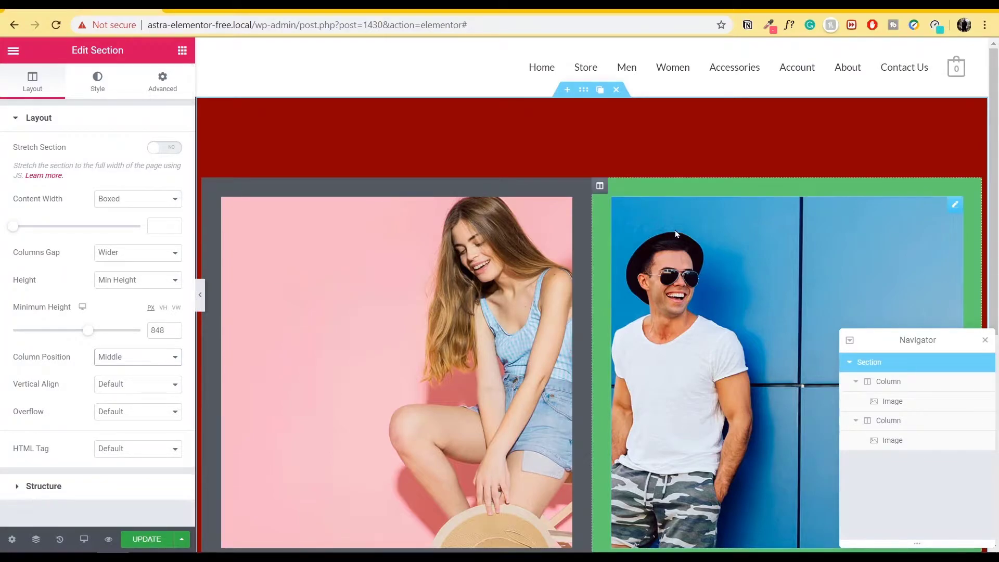
{"action": "scroll", "coordinate": [698, 242], "scroll_direction": "down", "scroll_amount": 6}
{"action": "scroll", "coordinate": [698, 238], "scroll_direction": "up", "scroll_amount": 6}
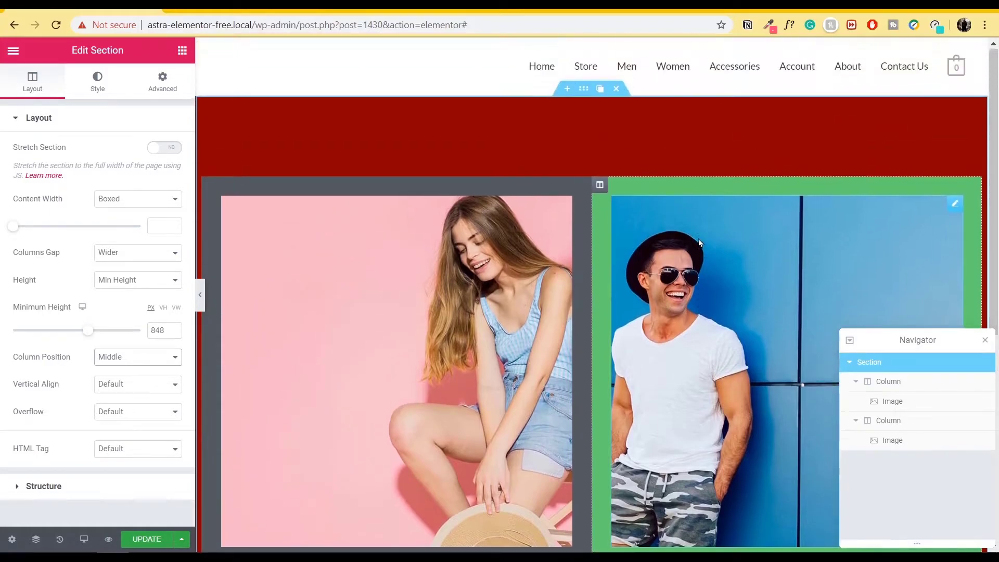
{"action": "left_click", "coordinate": [147, 281]}
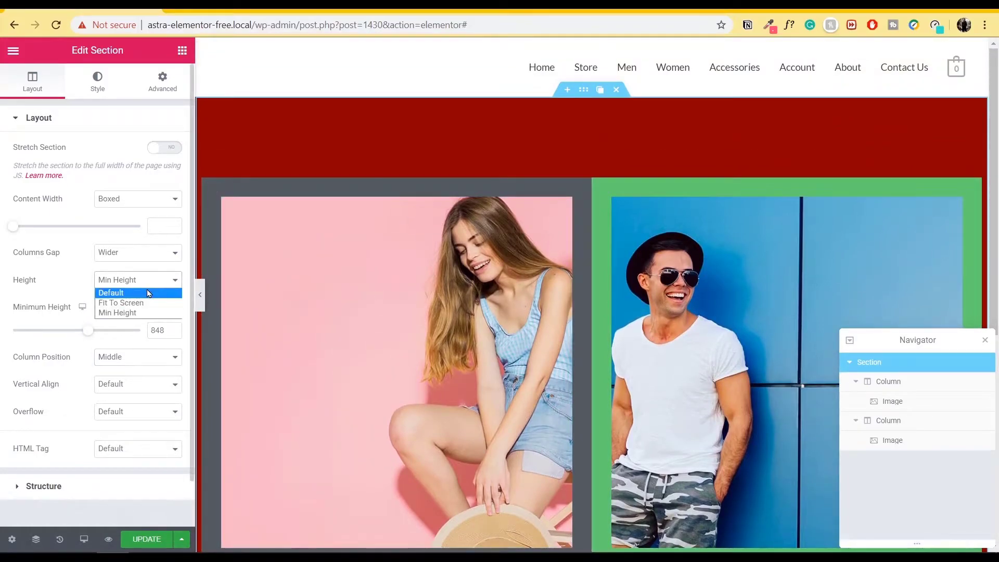
{"action": "left_click", "coordinate": [148, 290]}
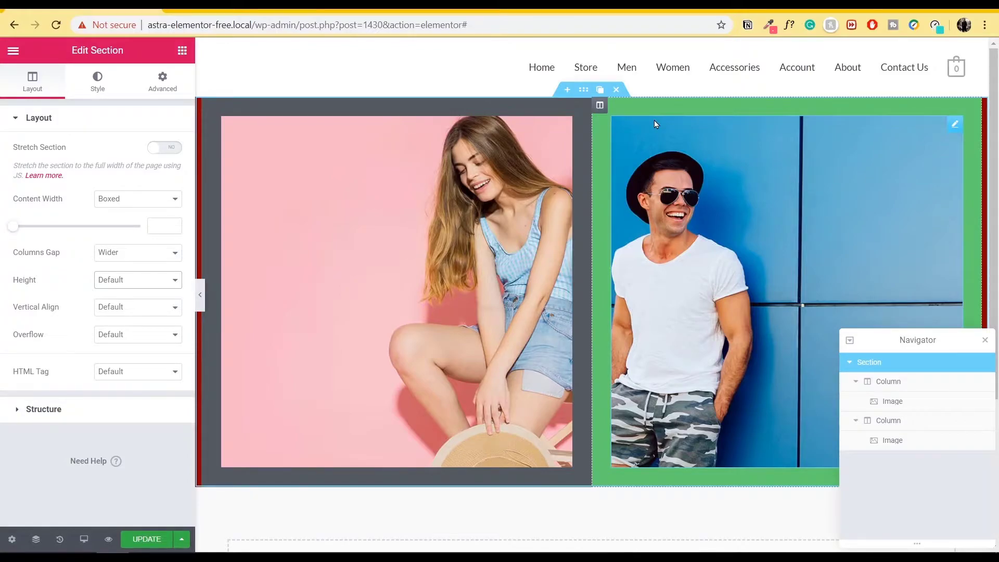
{"action": "left_click", "coordinate": [201, 294]}
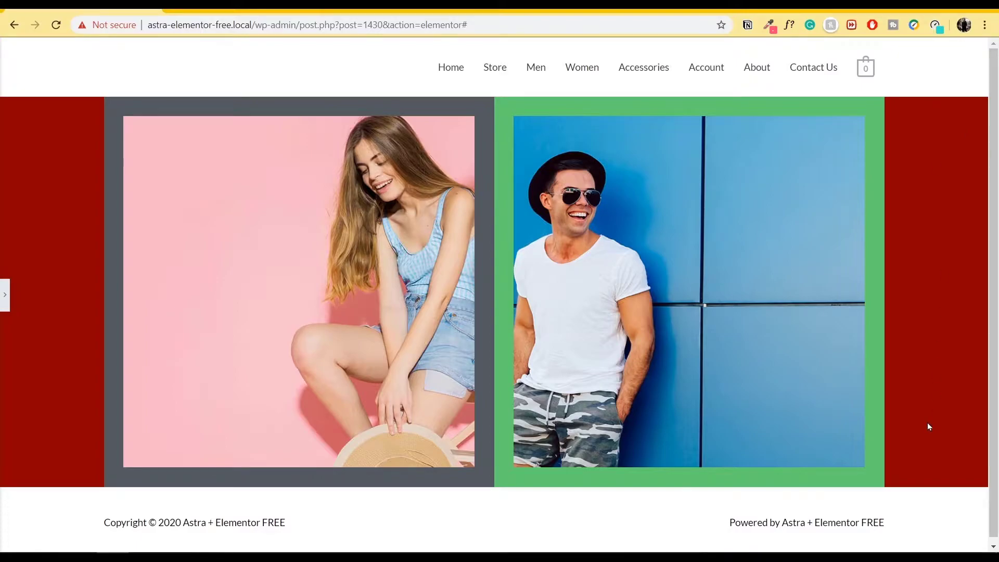
{"action": "left_click", "coordinate": [5, 295]}
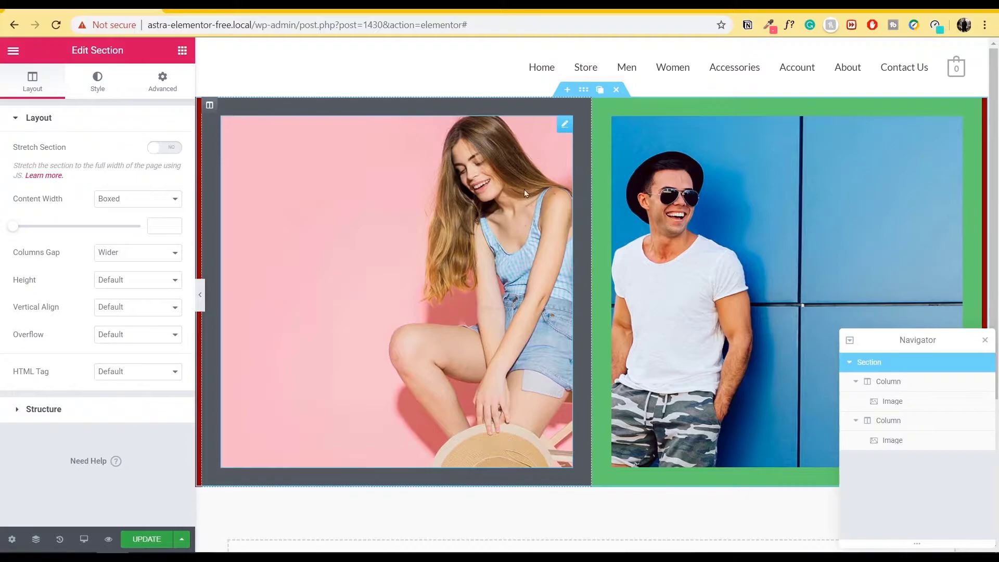
Delete the image widget from the first column
{"action": "left_click", "coordinate": [559, 127]}
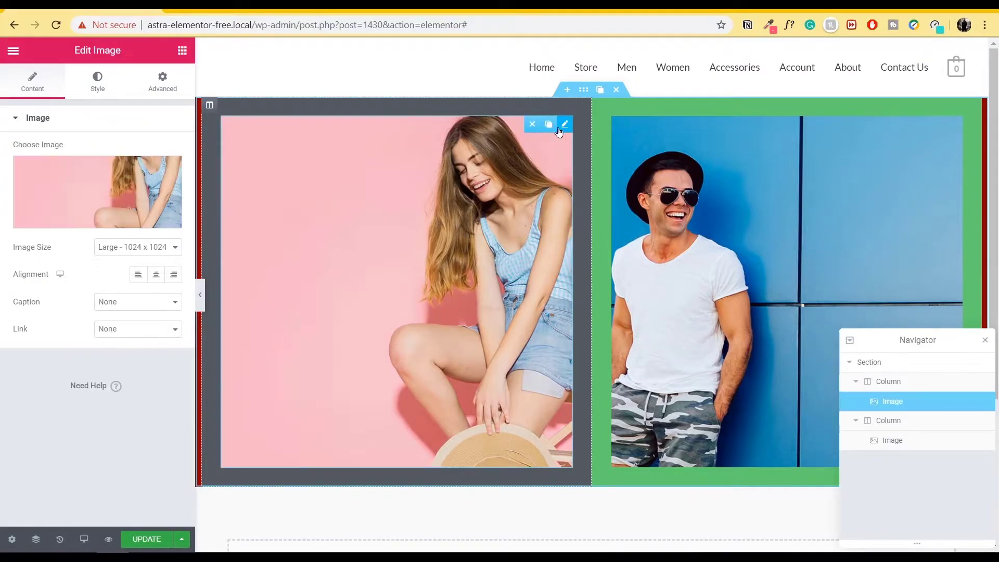
{"action": "right_click", "coordinate": [563, 132]}
{"action": "left_click", "coordinate": [579, 312]}
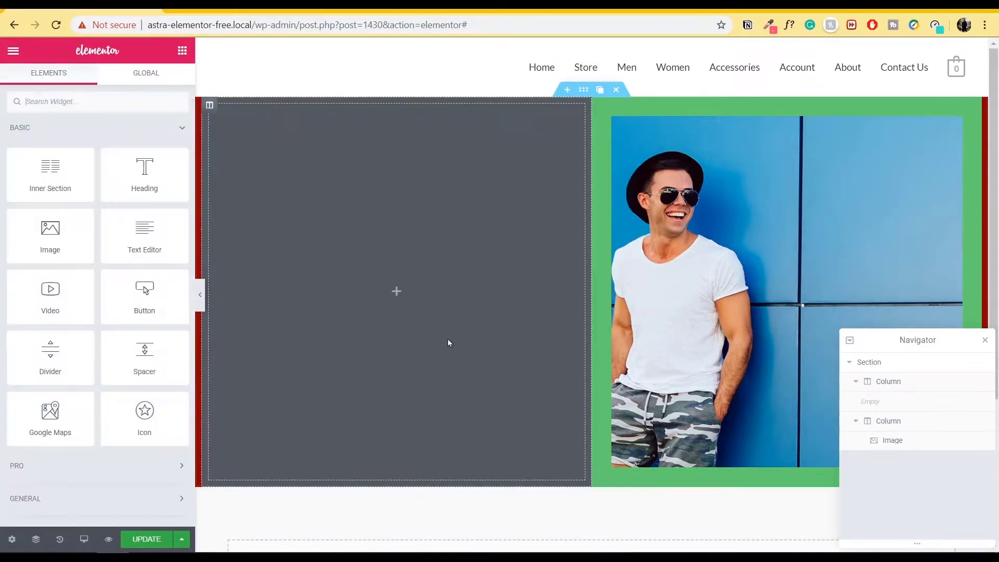
Add an Icon widget to the empty first column and preview the page without the editing panel
{"action": "left_click_drag", "start_coordinate": [148, 189], "coordinate": [125, 291]}
{"action": "left_click_drag", "start_coordinate": [144, 416], "coordinate": [368, 453]}
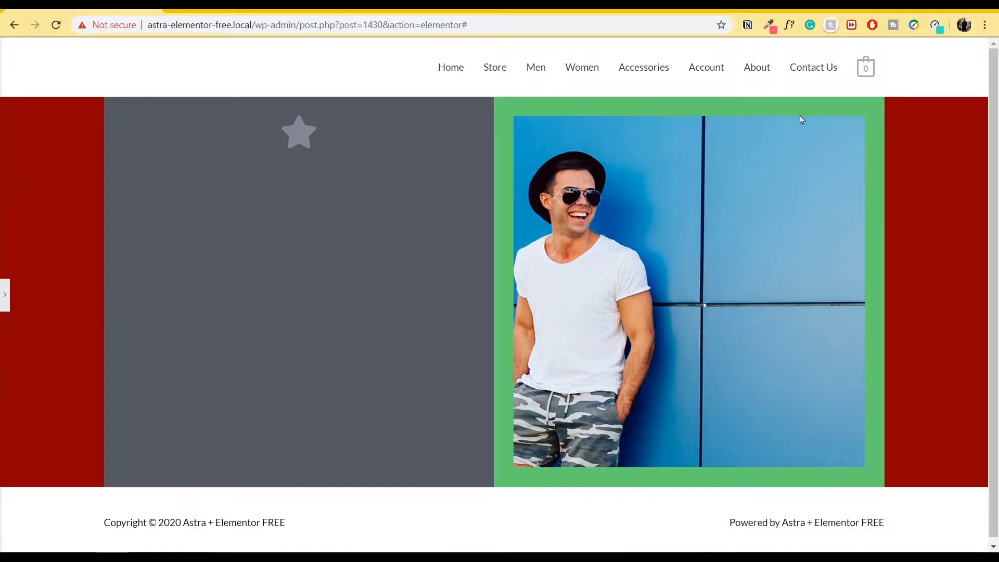
{"action": "left_click", "coordinate": [5, 295]}
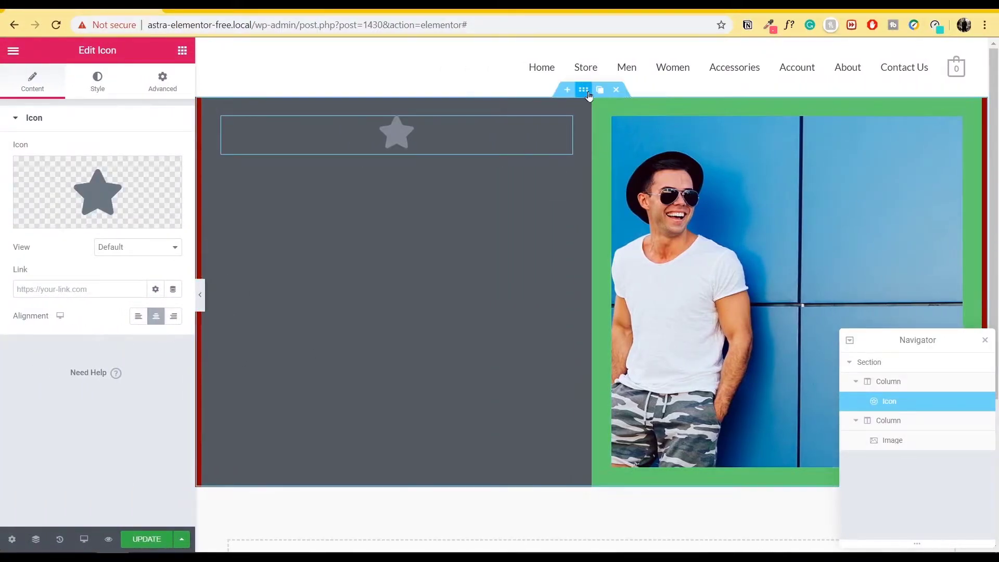
Set the section's height to Min Height and preview the page without the editing panel
{"action": "left_click", "coordinate": [587, 92]}
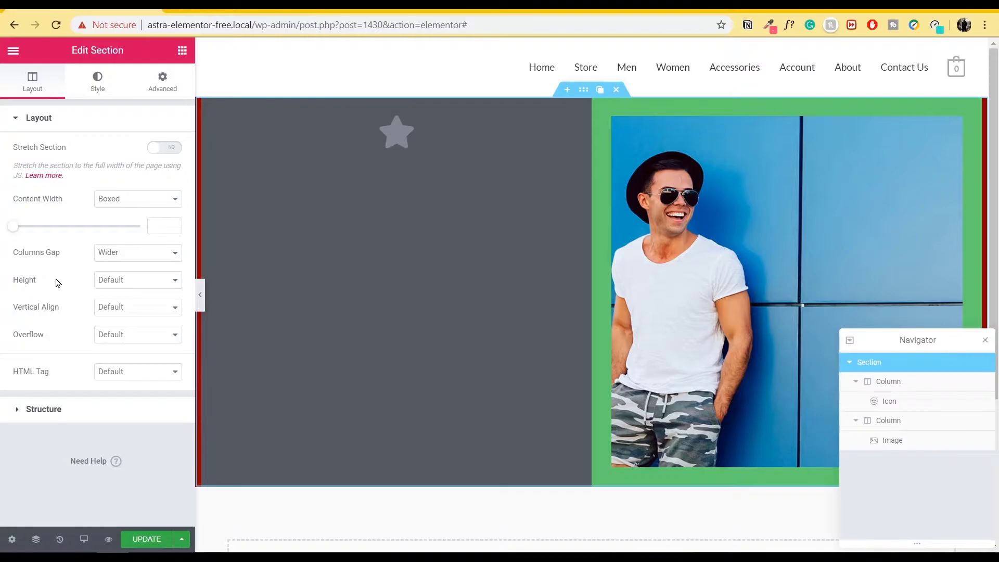
{"action": "left_click", "coordinate": [150, 281]}
{"action": "left_click", "coordinate": [140, 312]}
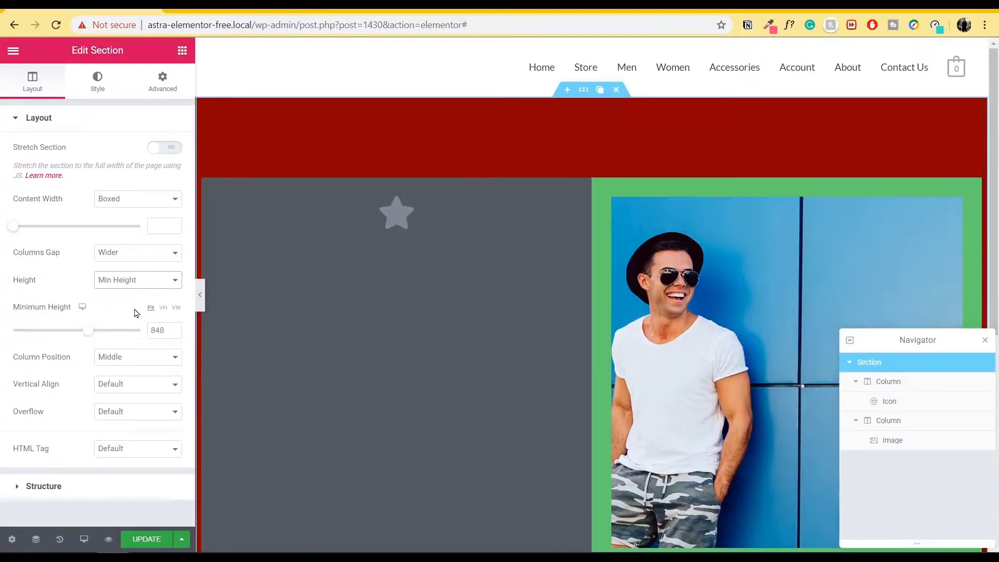
{"action": "left_click", "coordinate": [199, 295]}
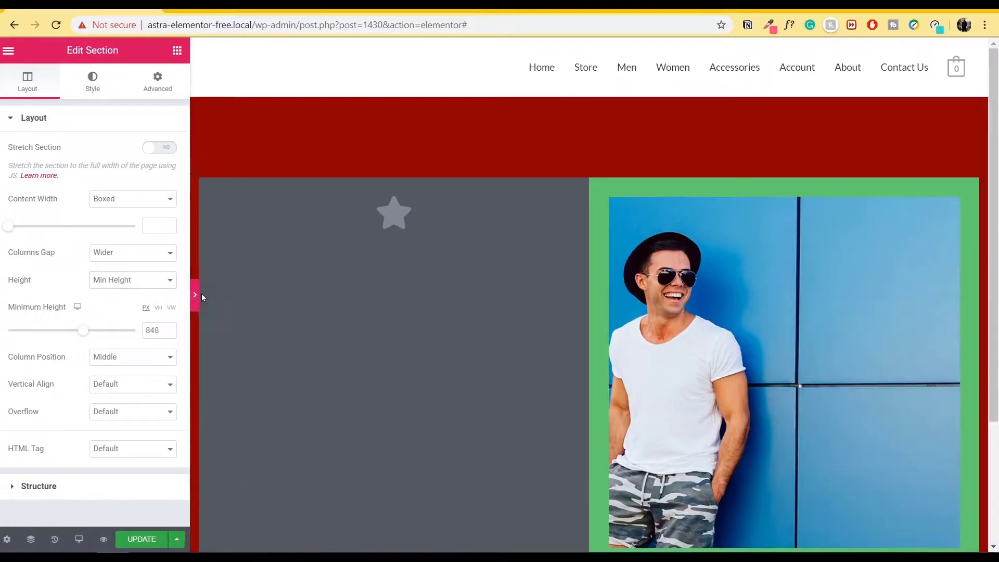
{"action": "scroll", "coordinate": [535, 308], "scroll_direction": "down", "scroll_amount": 1}
{"action": "left_click_drag", "start_coordinate": [992, 299], "coordinate": [992, 300]}
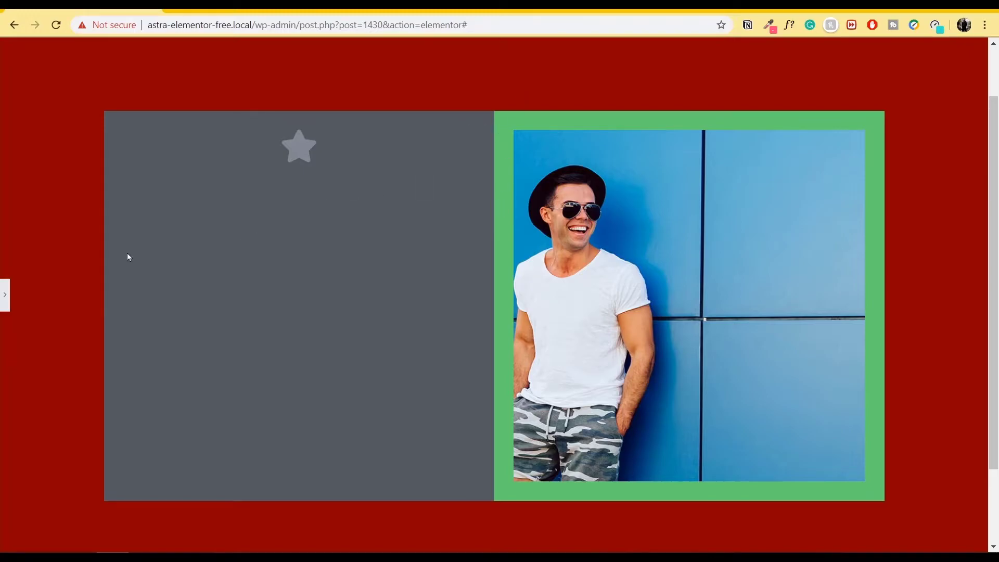
{"action": "left_click", "coordinate": [5, 295]}
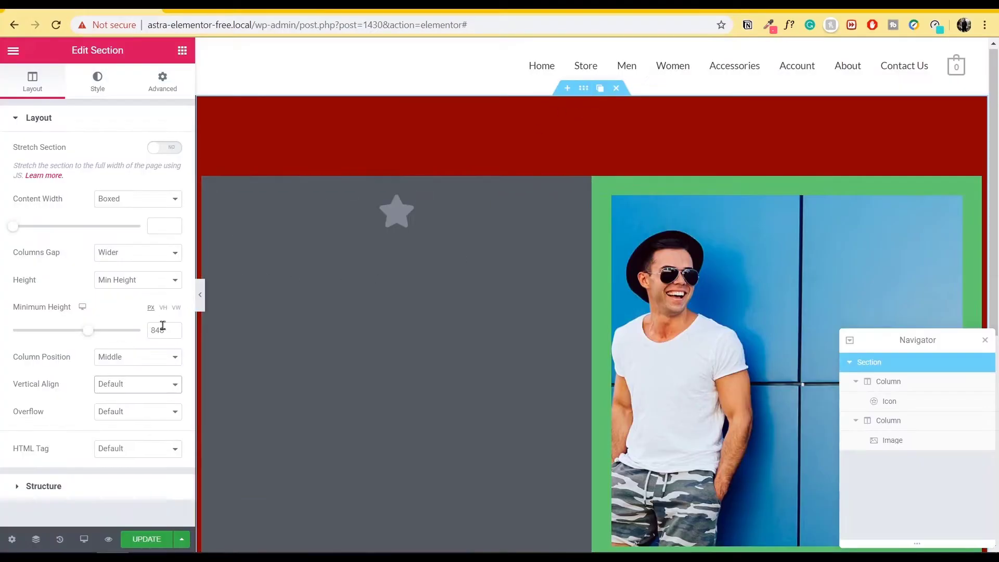
Set the section's column position to Top and preview the page without the editing panel
{"action": "left_click", "coordinate": [163, 357]}
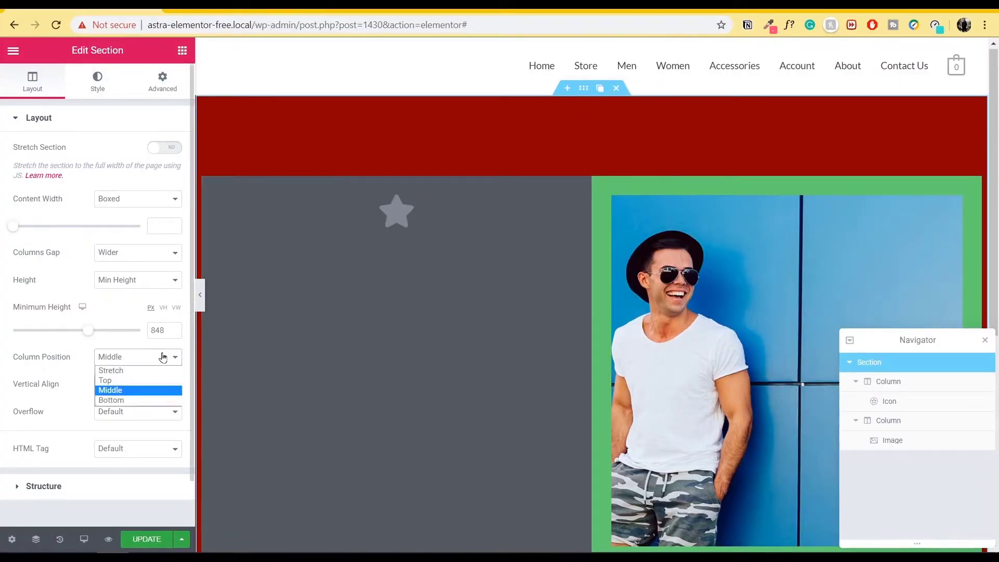
{"action": "left_click", "coordinate": [149, 381]}
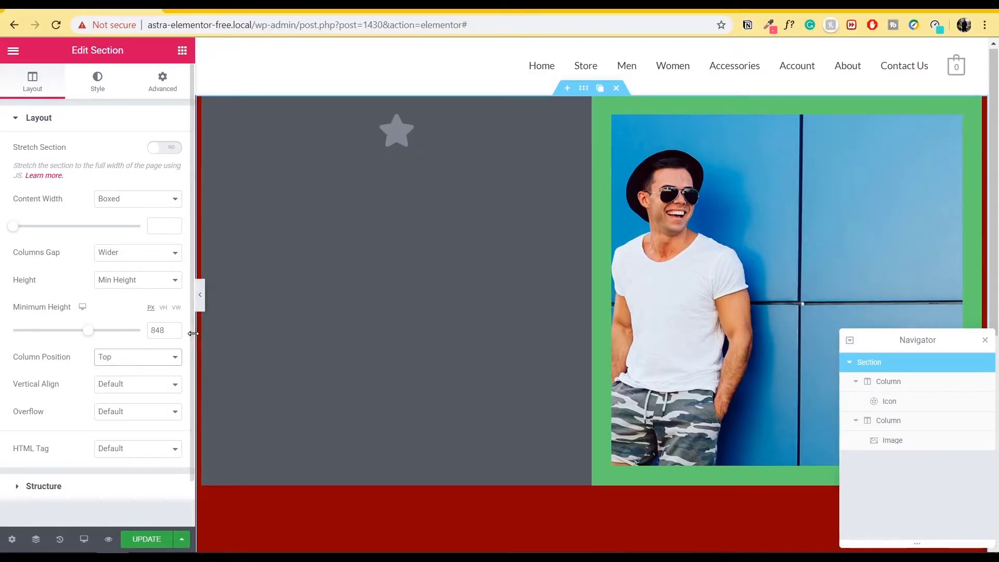
{"action": "left_click", "coordinate": [202, 302]}
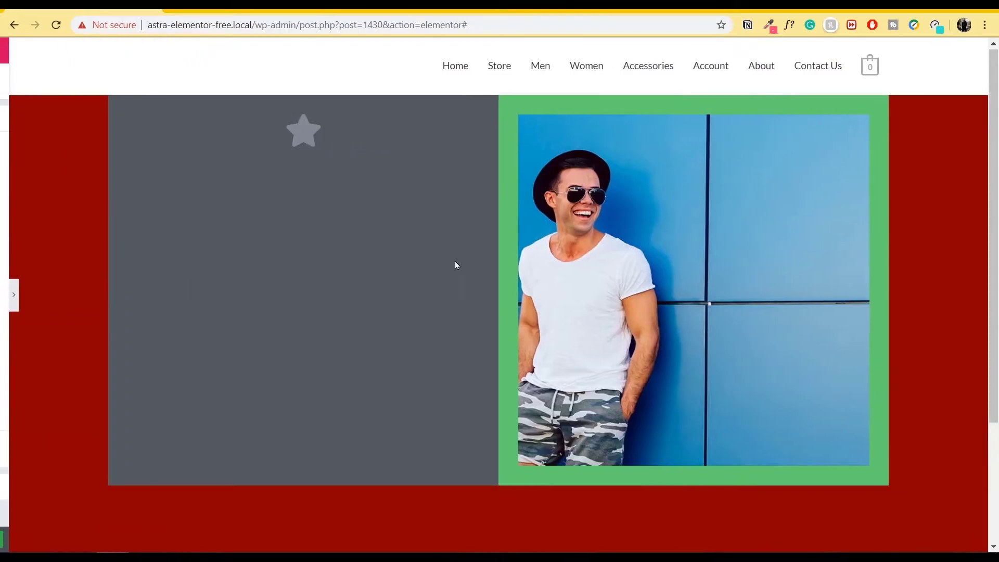
{"action": "left_click", "coordinate": [5, 296]}
Try the Bottom column position with the editing panel hidden, then set the section's column position back to Middle
{"action": "left_click", "coordinate": [143, 356]}
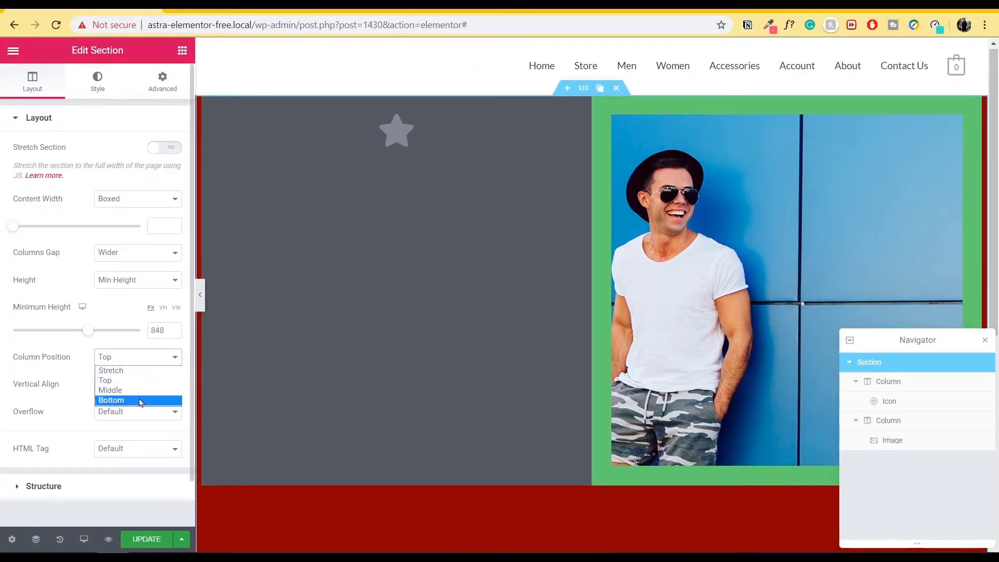
{"action": "left_click", "coordinate": [140, 400]}
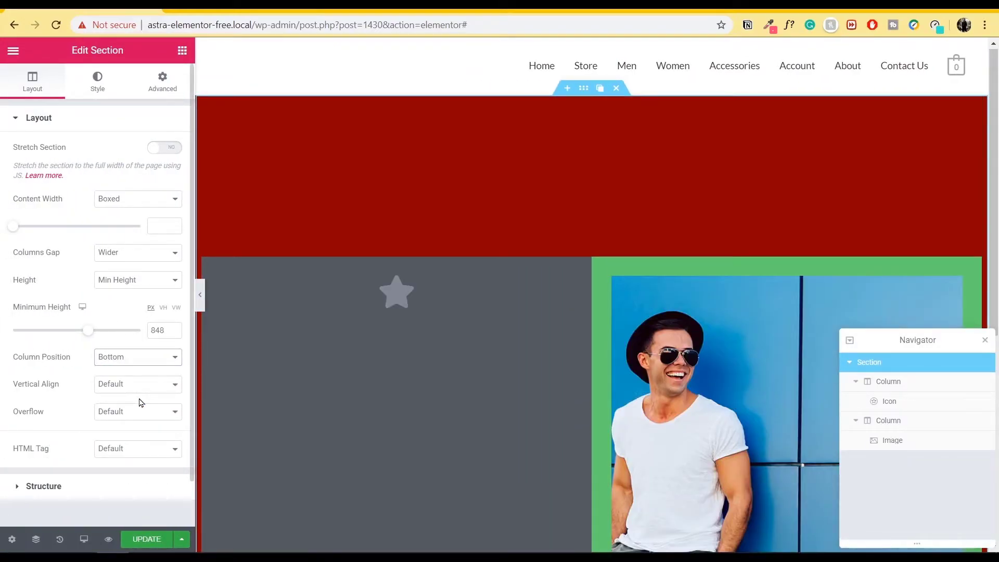
{"action": "left_click", "coordinate": [201, 302]}
{"action": "left_click", "coordinate": [6, 304]}
{"action": "left_click", "coordinate": [137, 357]}
{"action": "left_click", "coordinate": [133, 390]}
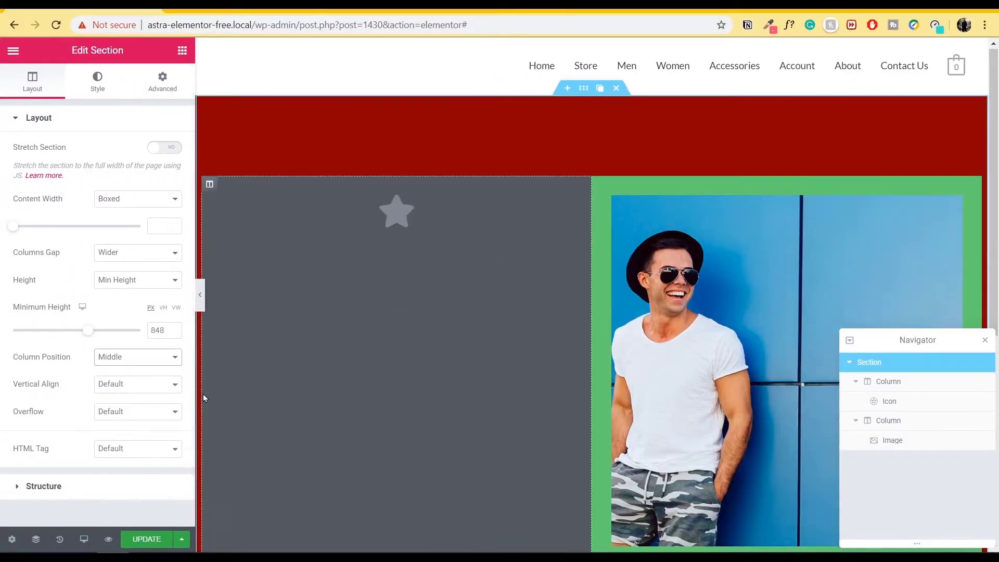
Try Middle as the section's vertical alignment, then set it back to Default
{"action": "scroll", "coordinate": [468, 298], "scroll_direction": "down", "scroll_amount": 1}
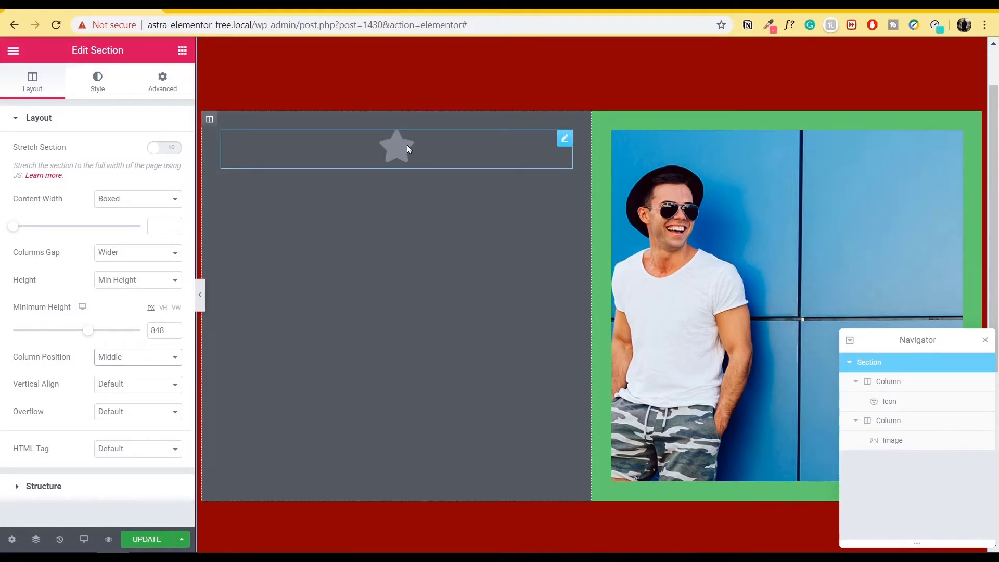
{"action": "left_click", "coordinate": [146, 388]}
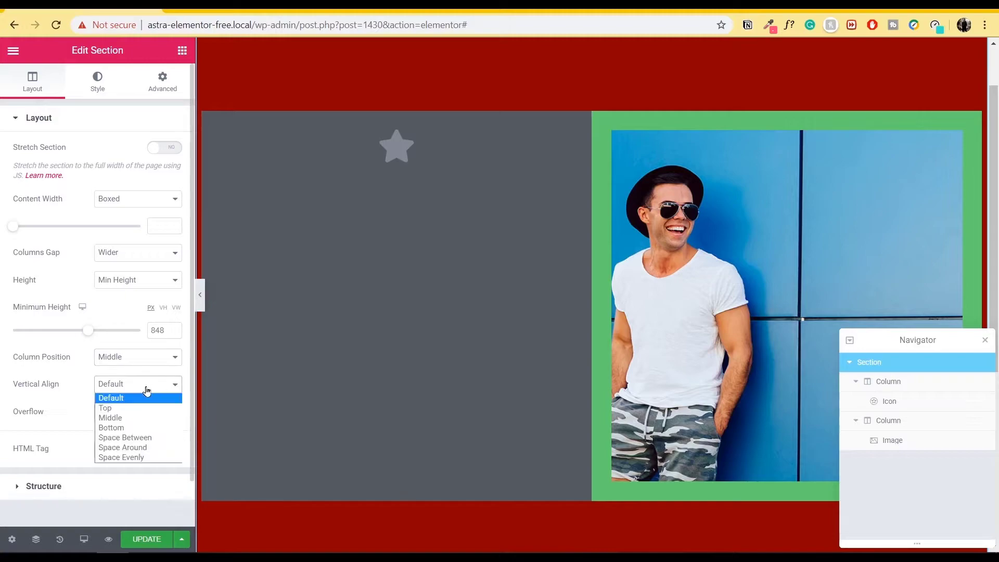
{"action": "left_click", "coordinate": [120, 418]}
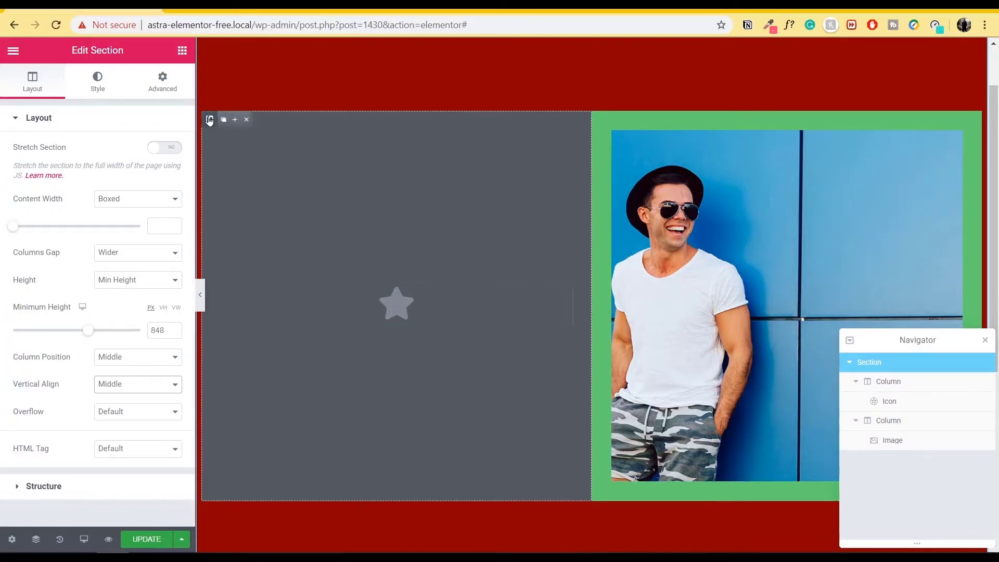
{"action": "left_click", "coordinate": [160, 390]}
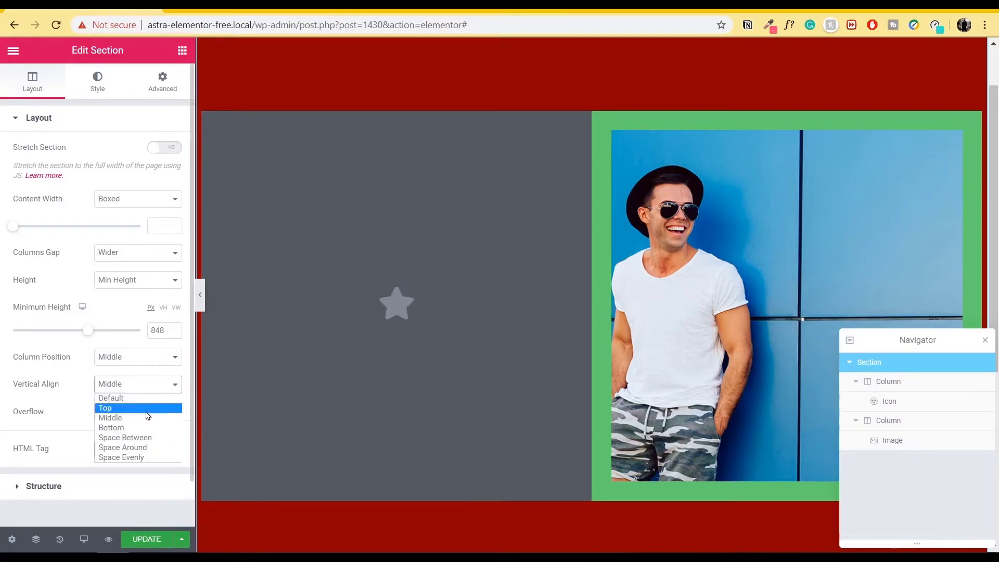
{"action": "left_click", "coordinate": [158, 398]}
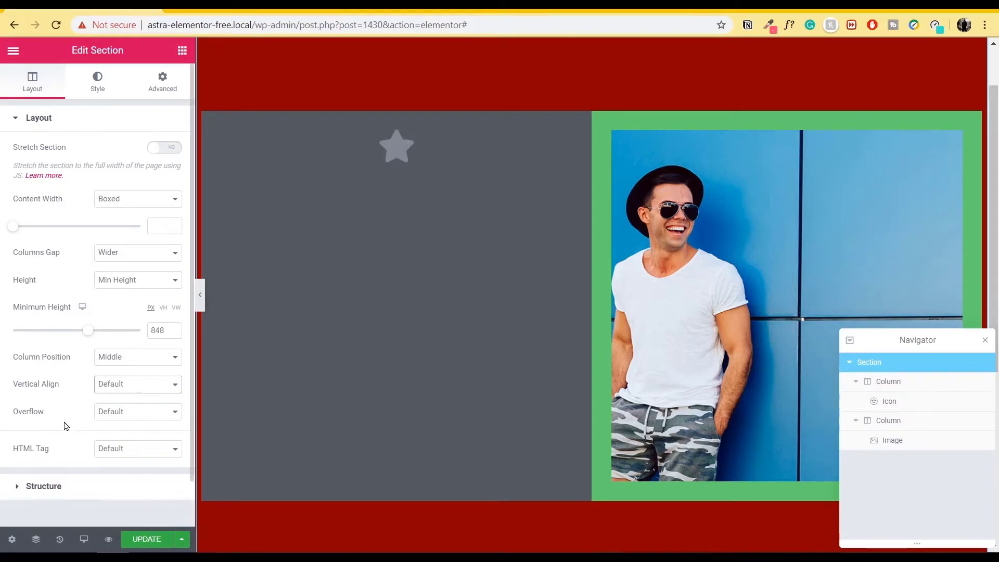
Examine the Overflow and HTML Tag options in the section's layout settings without changing them
{"action": "scroll", "coordinate": [50, 383], "scroll_direction": "down", "scroll_amount": 1}
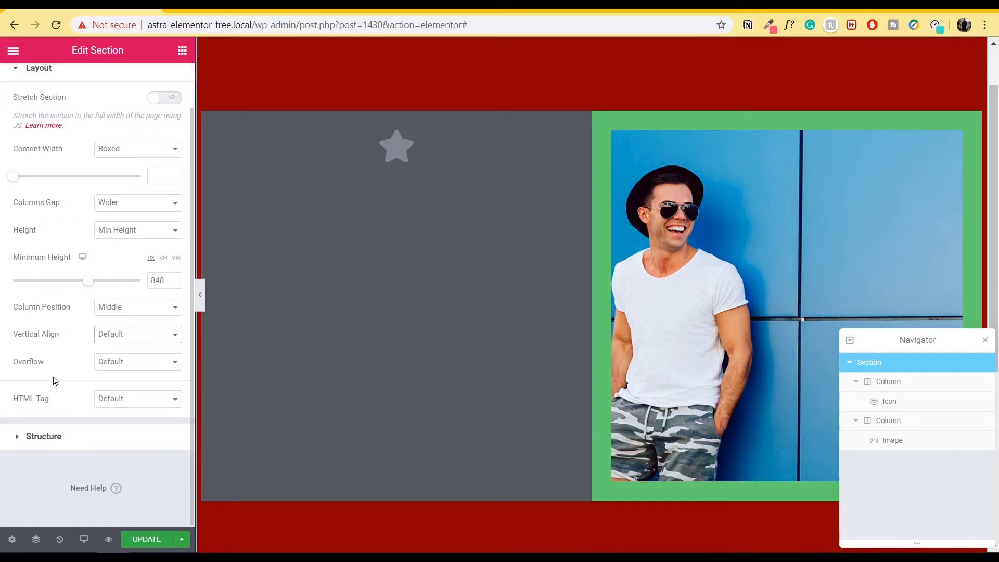
{"action": "left_click", "coordinate": [174, 366]}
{"action": "left_click", "coordinate": [175, 364]}
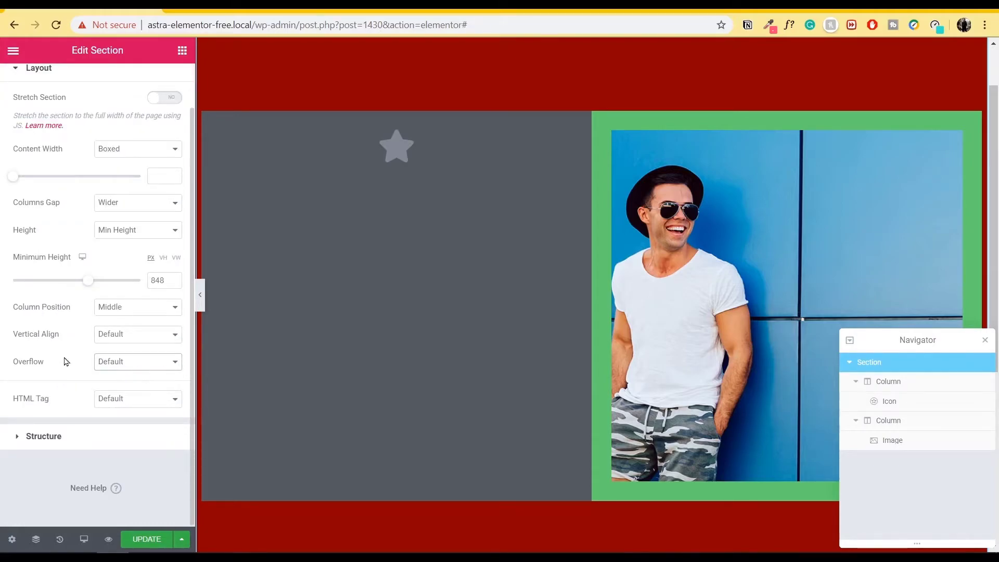
{"action": "left_click", "coordinate": [140, 402]}
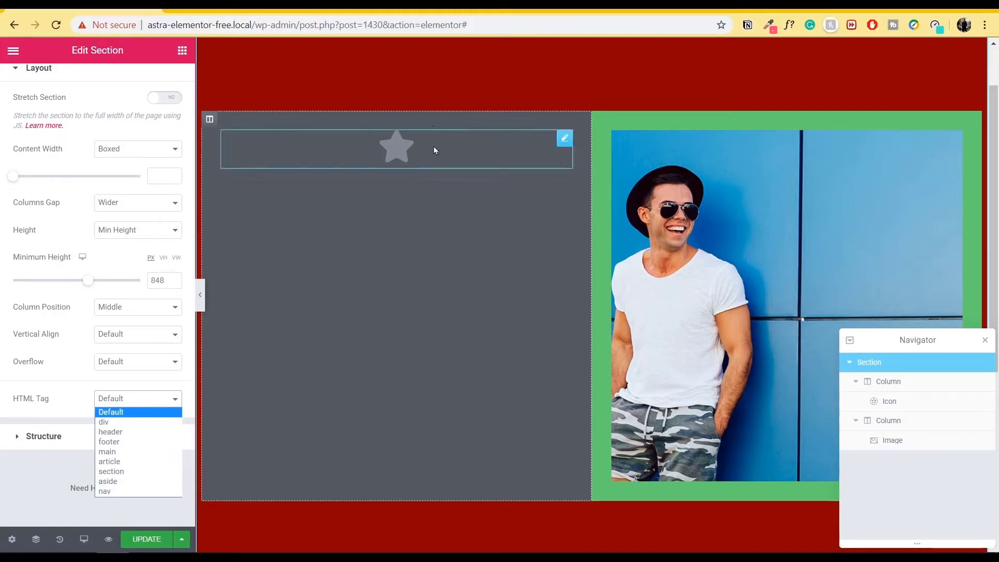
{"action": "scroll", "coordinate": [466, 301], "scroll_direction": "up", "scroll_amount": 2}
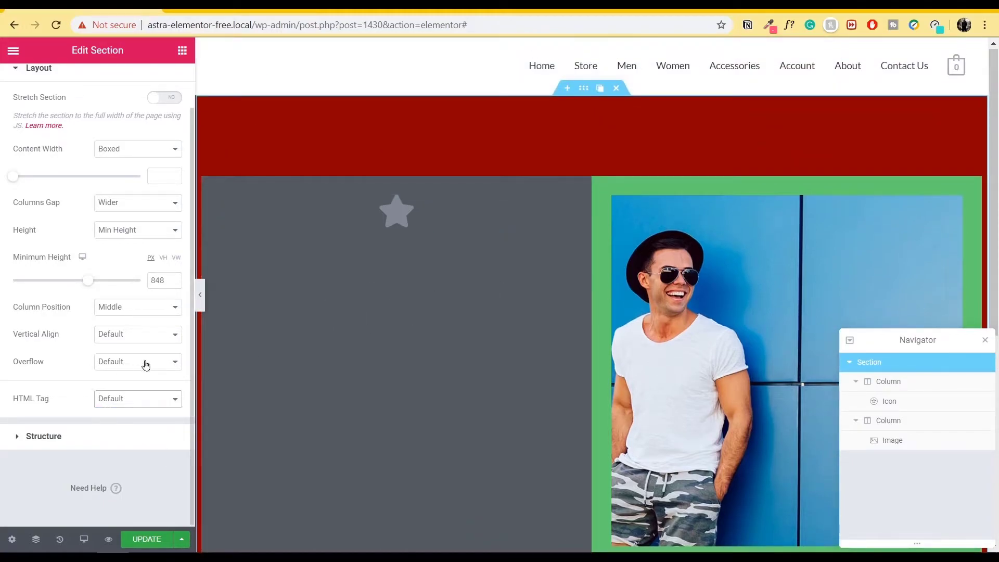
{"action": "left_click", "coordinate": [151, 401]}
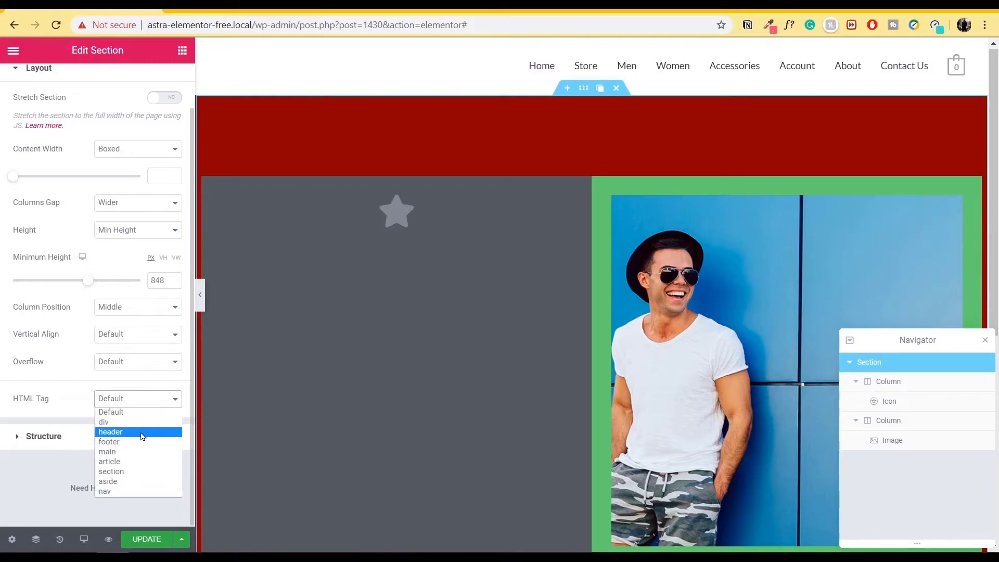
{"action": "left_click", "coordinate": [65, 388]}
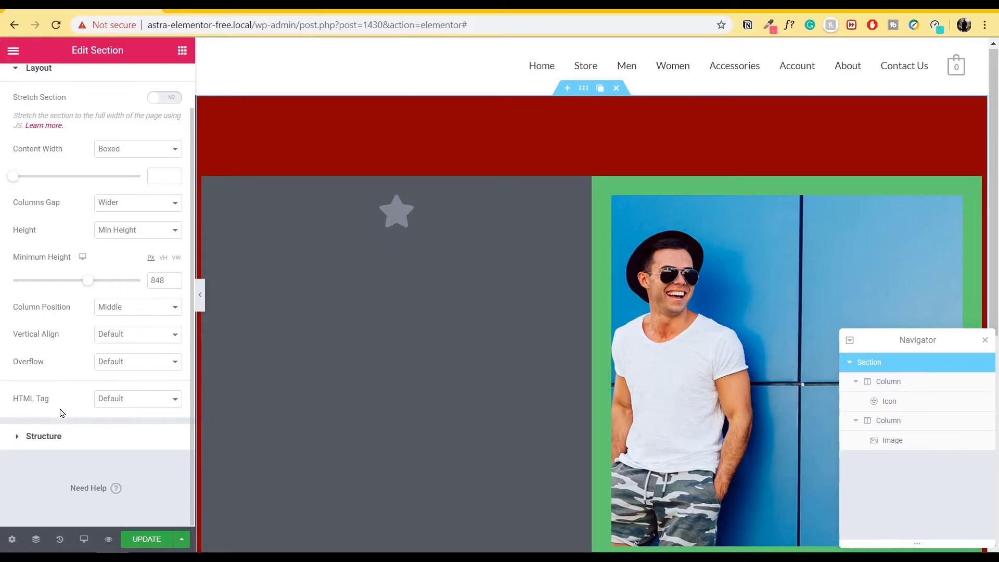
Apply the 33, 66 column structure to the section, followed by the 66, 33 structure
{"action": "scroll", "coordinate": [65, 405], "scroll_direction": "up", "scroll_amount": 1}
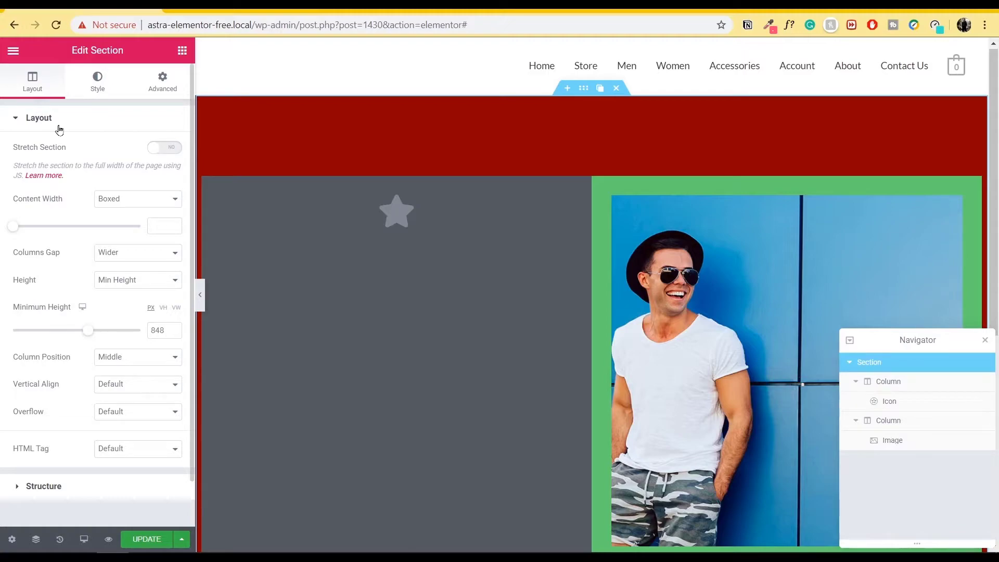
{"action": "left_click", "coordinate": [66, 120]}
{"action": "left_click", "coordinate": [45, 152]}
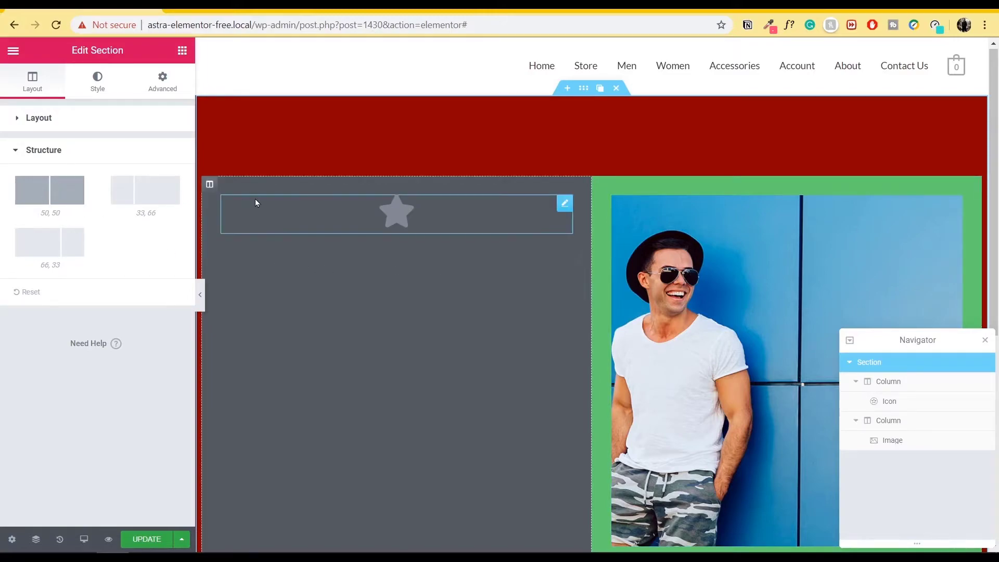
{"action": "left_click", "coordinate": [151, 197]}
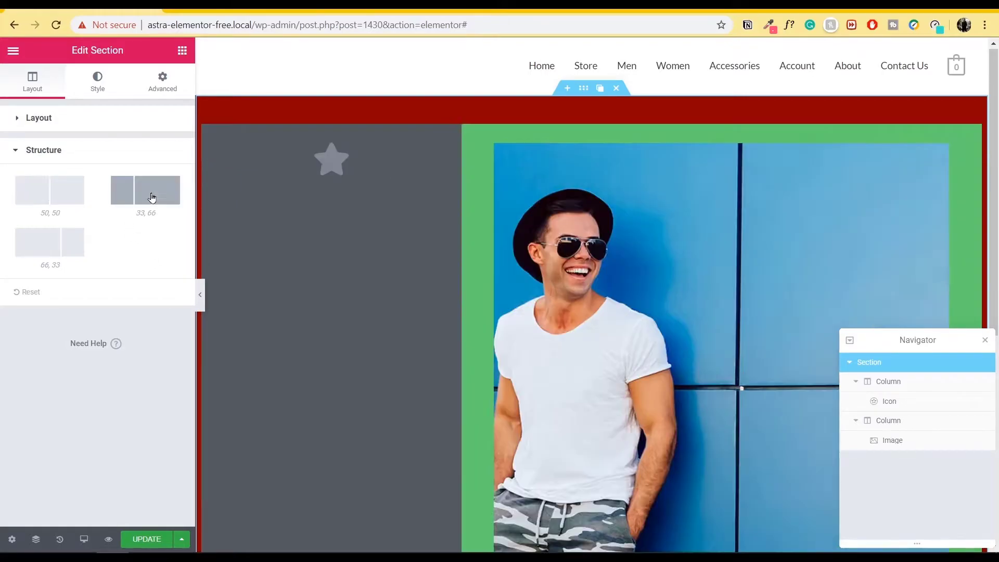
{"action": "left_click", "coordinate": [66, 241]}
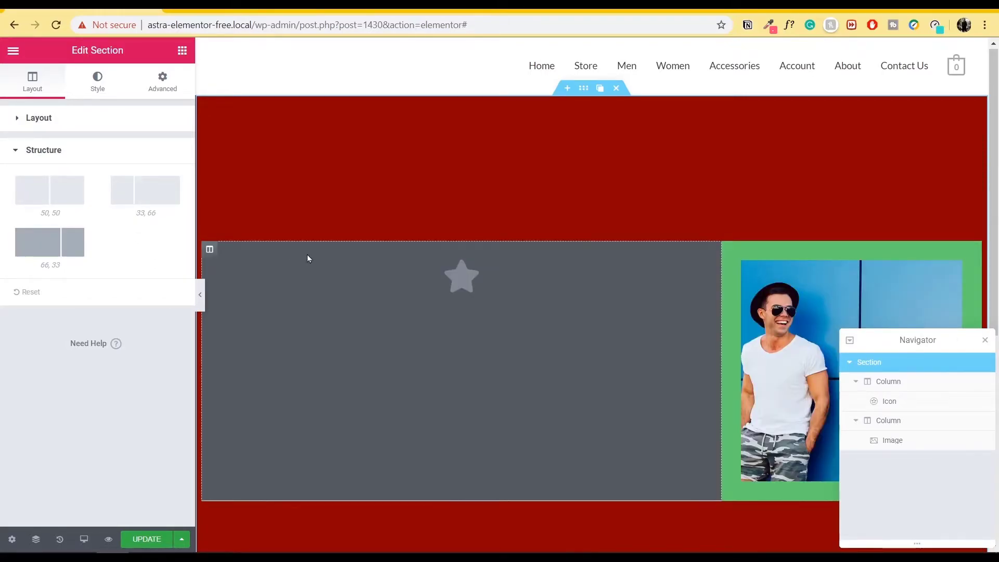
Add a new column after the icon column and try the 50, 25, 25 and 25, 50, 25 section structures
{"action": "right_click", "coordinate": [214, 251]}
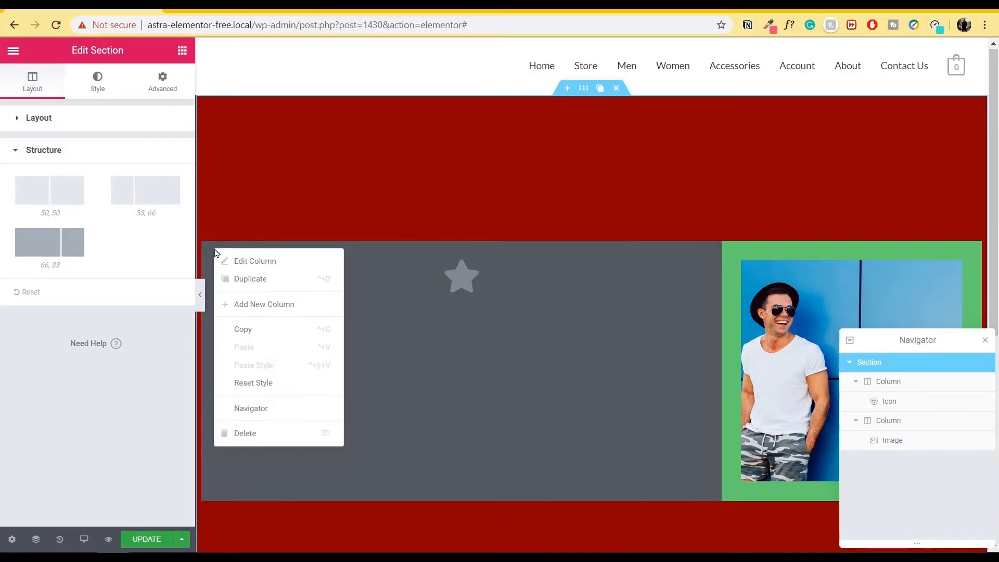
{"action": "left_click", "coordinate": [271, 307]}
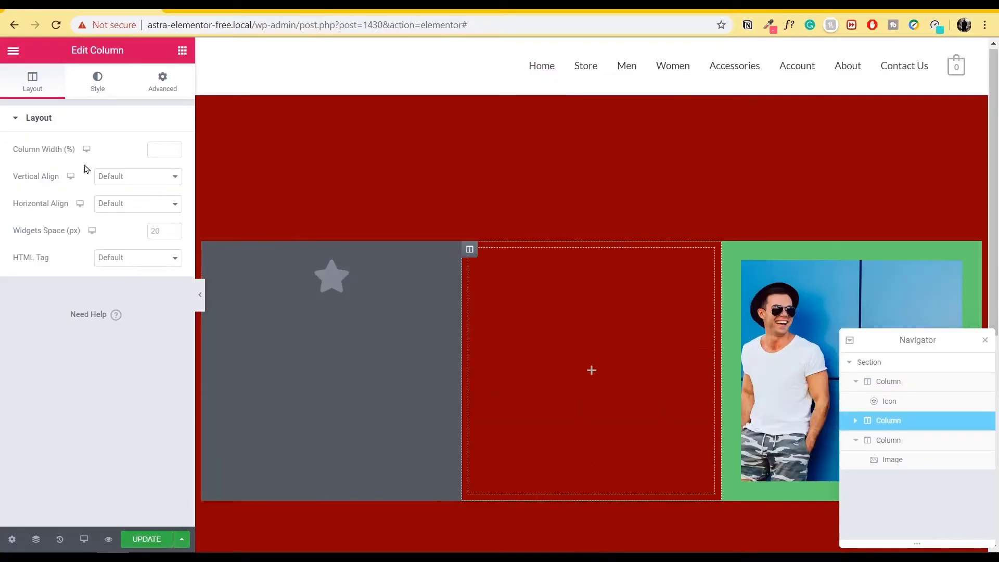
{"action": "left_click", "coordinate": [583, 88]}
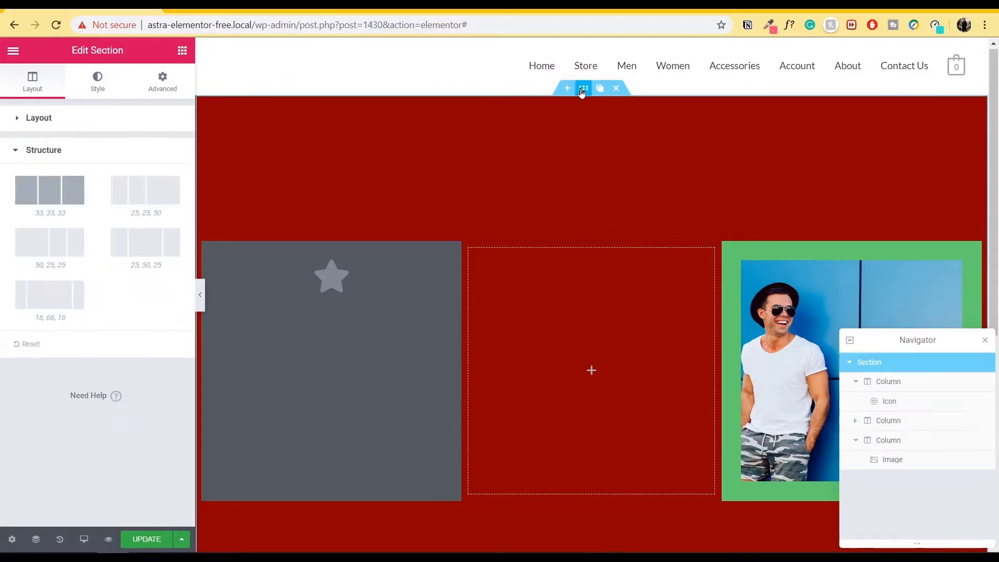
{"action": "left_click", "coordinate": [20, 243]}
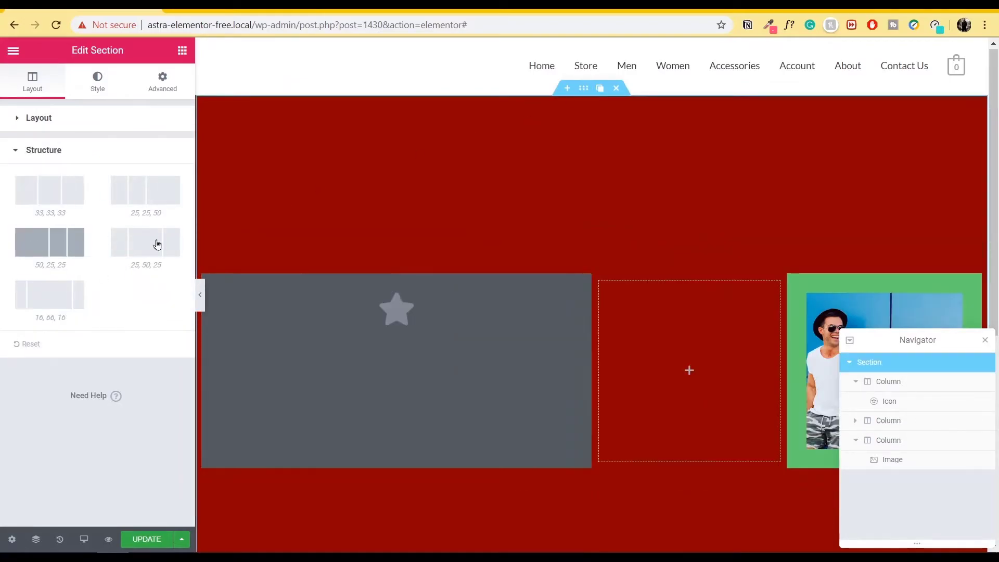
{"action": "left_click", "coordinate": [156, 243]}
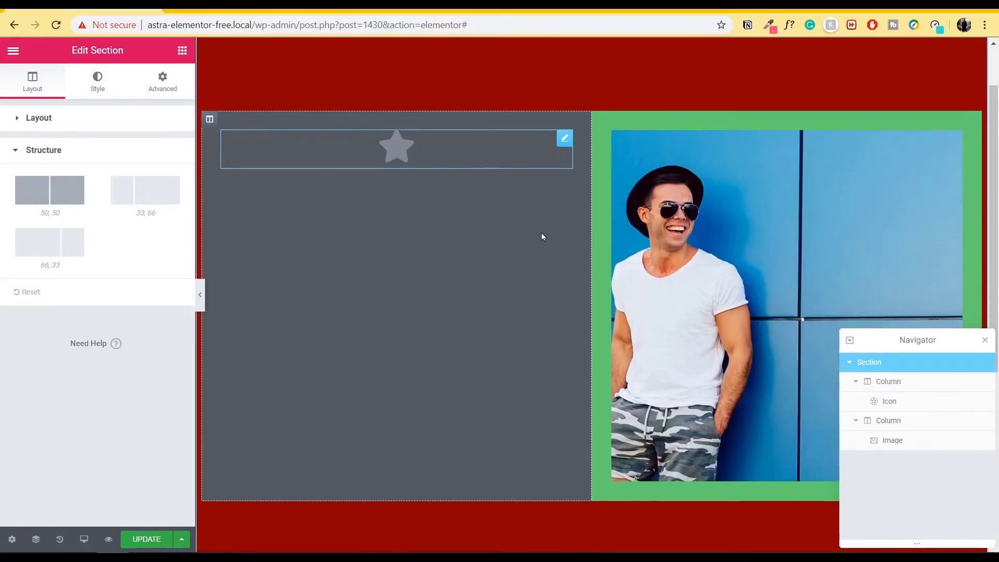
Examine the icon column's layout settings, including its column width, and return to the section's layout settings
{"action": "scroll", "coordinate": [562, 234], "scroll_direction": "up", "scroll_amount": 2}
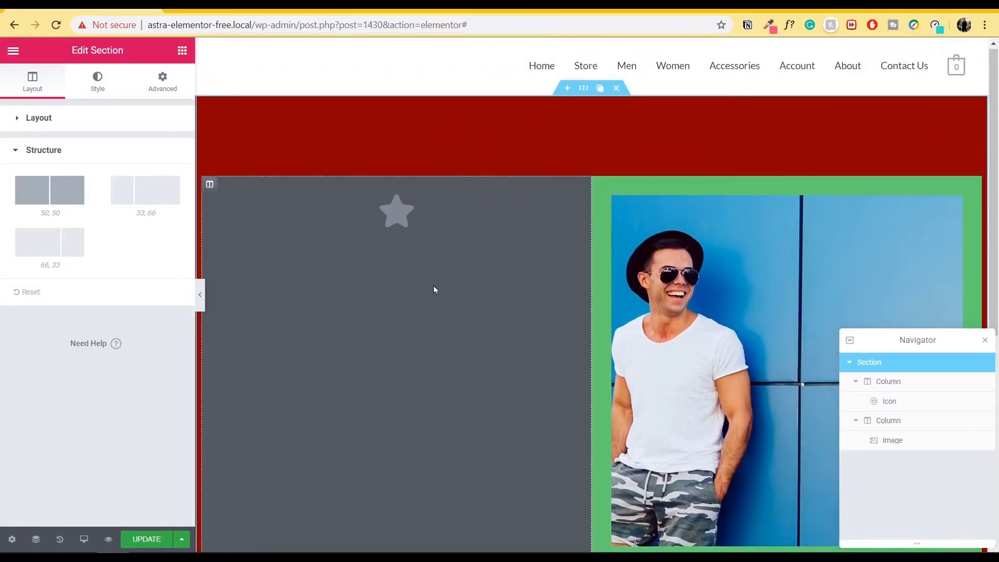
{"action": "left_click", "coordinate": [209, 185]}
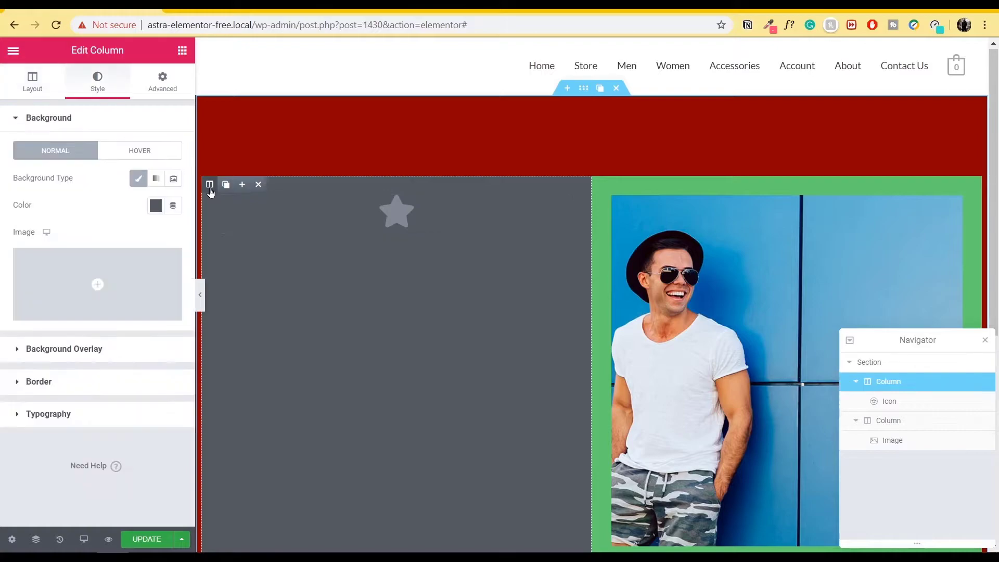
{"action": "left_click", "coordinate": [36, 81]}
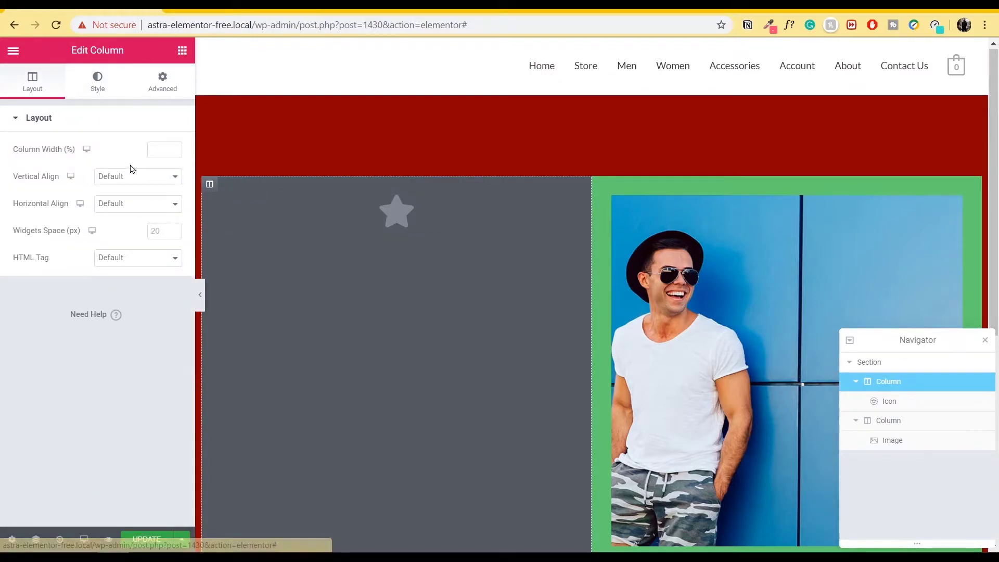
{"action": "left_click", "coordinate": [159, 149]}
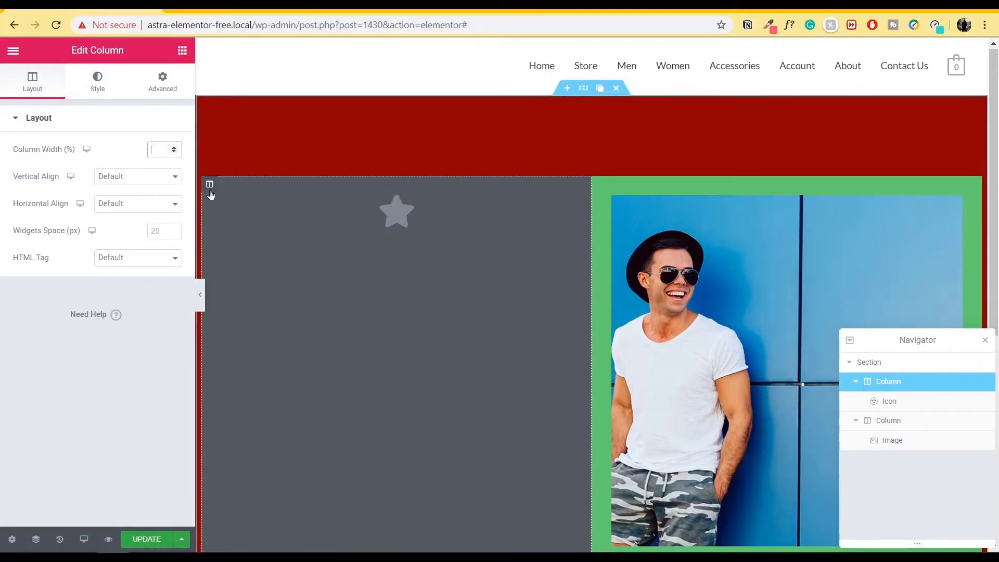
{"action": "left_click", "coordinate": [583, 91]}
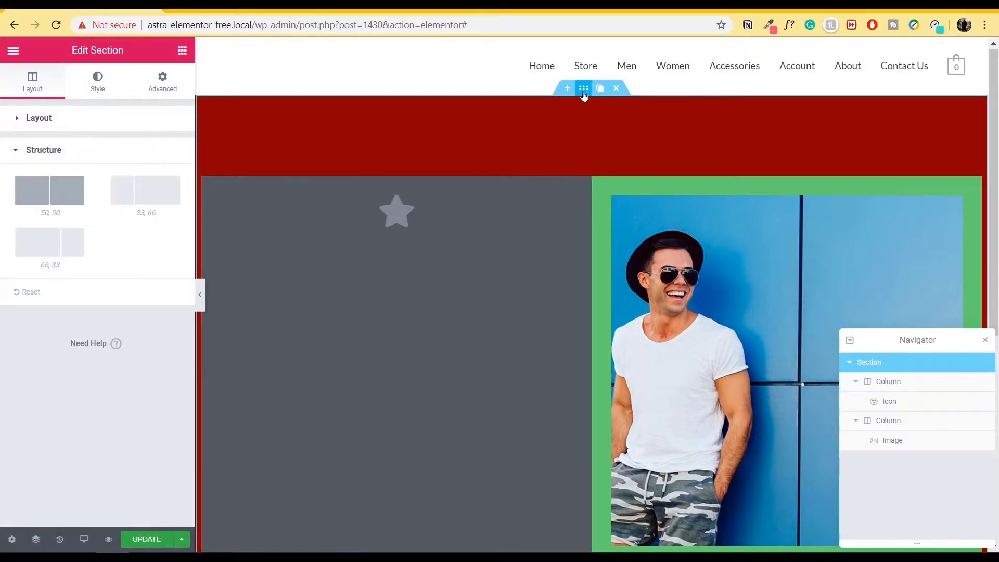
{"action": "left_click", "coordinate": [34, 155]}
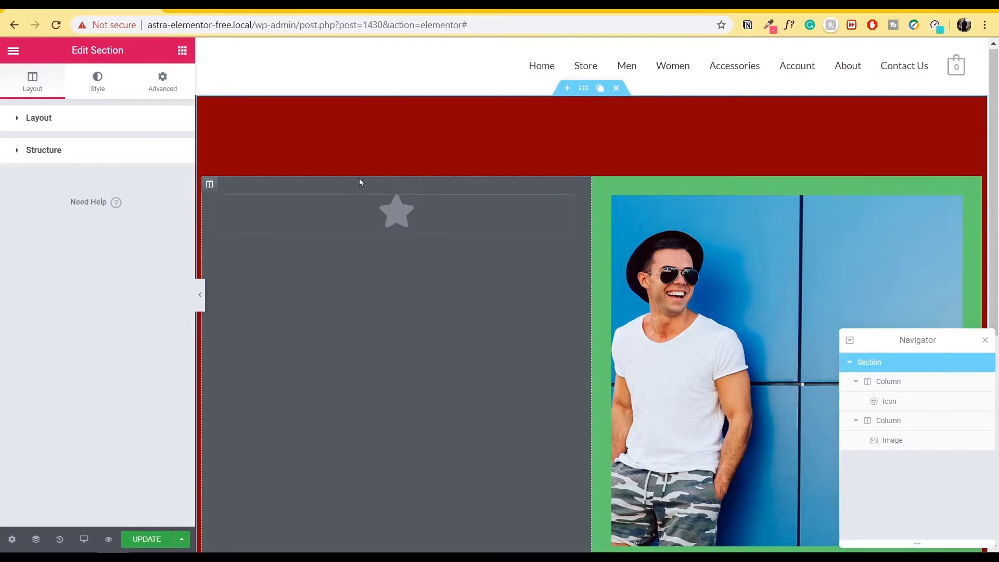
Examine the section's style settings, focusing on the normal background's Classic type with its color and image options
{"action": "left_click", "coordinate": [95, 85]}
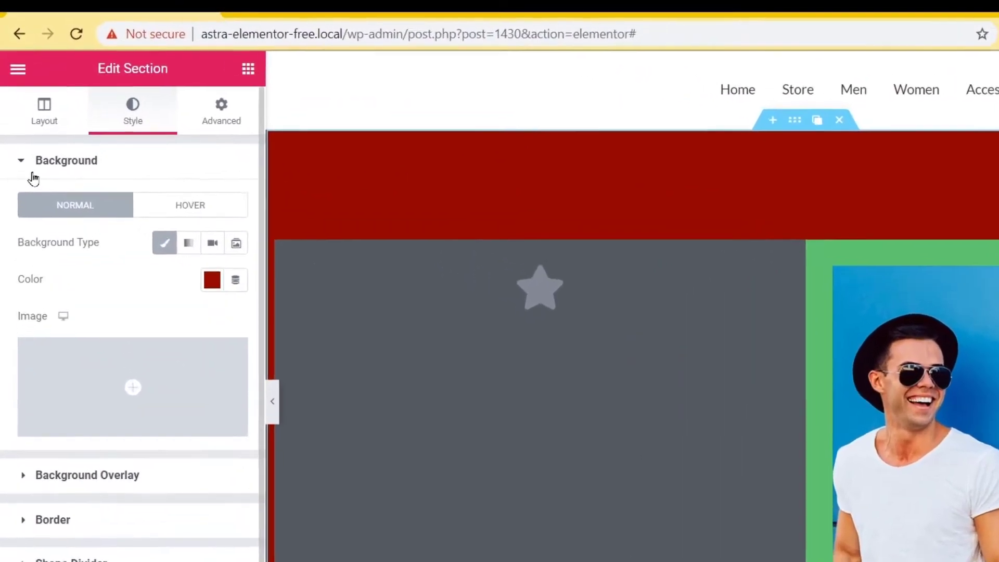
{"action": "left_click", "coordinate": [23, 121]}
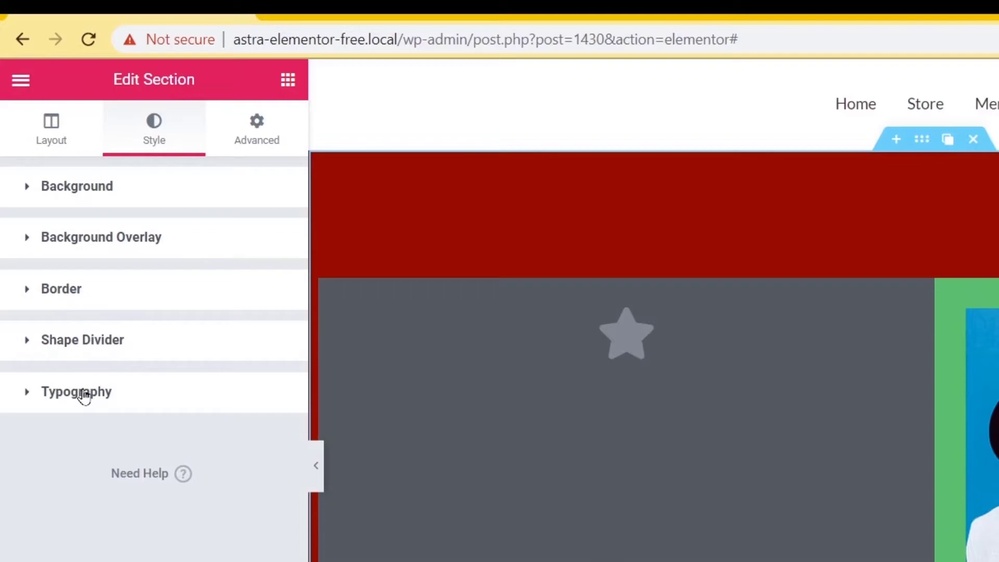
{"action": "left_click", "coordinate": [127, 191]}
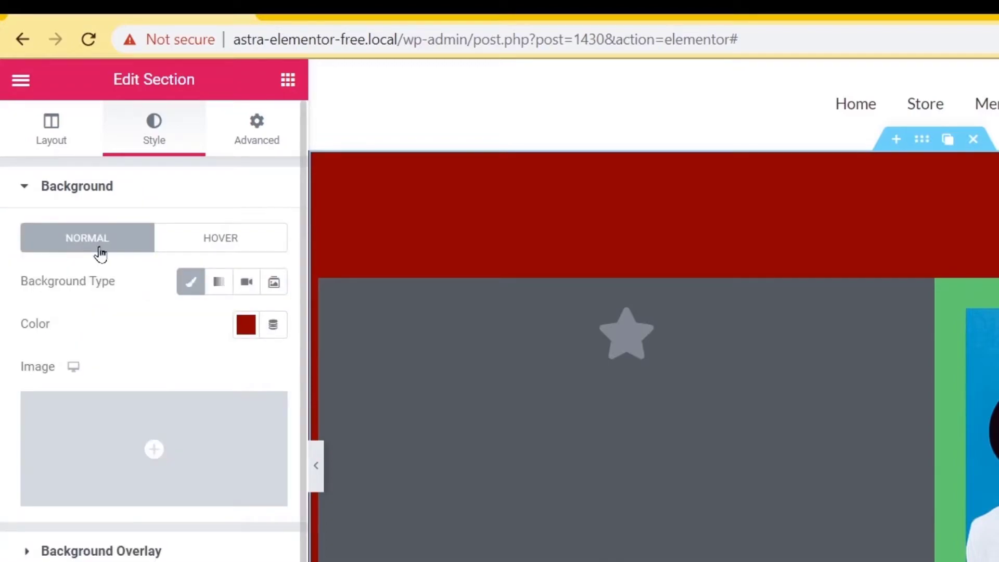
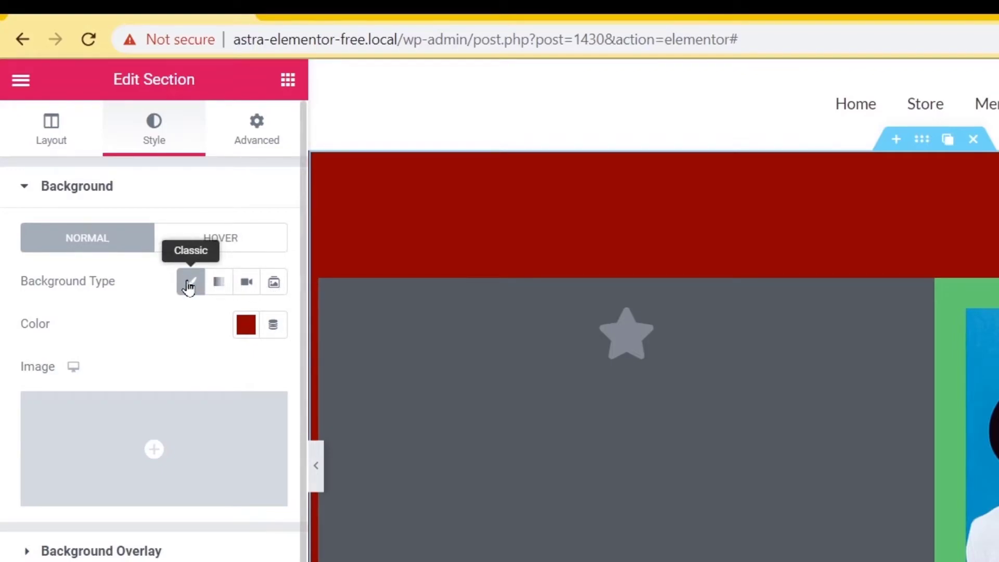
{"action": "double_click", "coordinate": [29, 327]}
{"action": "left_click_drag", "start_coordinate": [43, 328], "coordinate": [21, 330]}
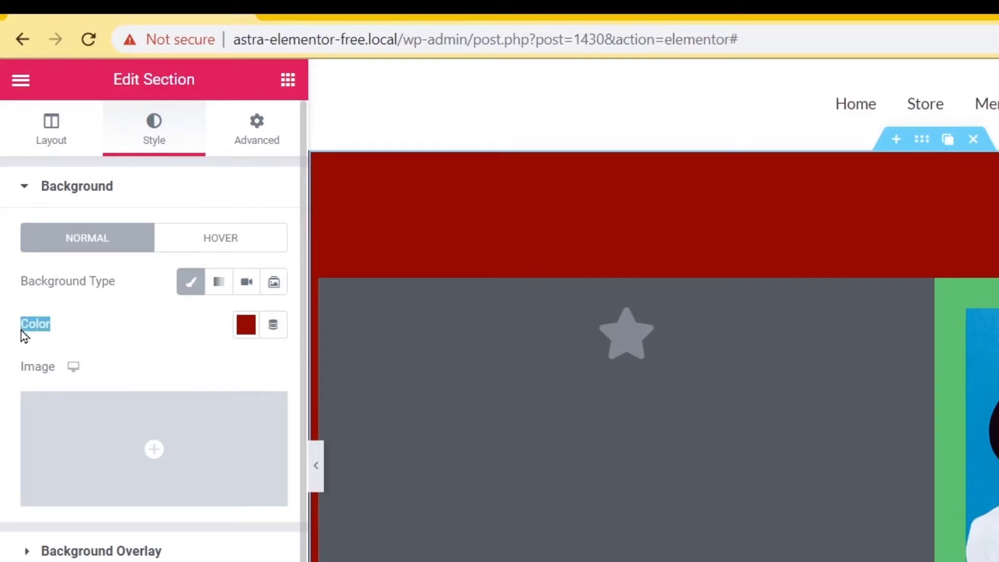
{"action": "left_click", "coordinate": [137, 327]}
{"action": "mouse_move", "coordinate": [109, 431]}
Try the dark green swatch as the section's background color, then set it to black
{"action": "left_click", "coordinate": [246, 325]}
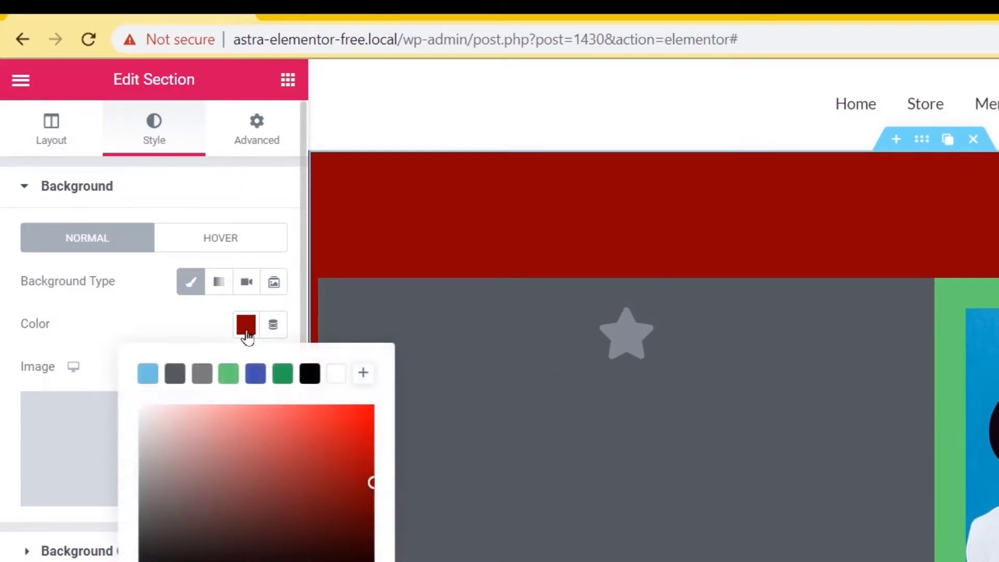
{"action": "left_click", "coordinate": [310, 385]}
{"action": "left_click", "coordinate": [283, 373]}
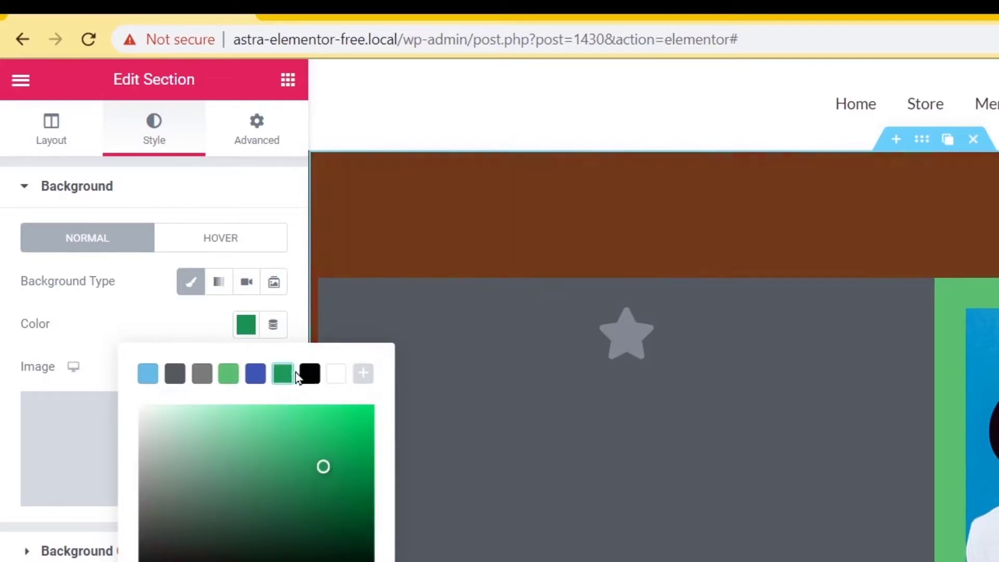
{"action": "left_click", "coordinate": [310, 373]}
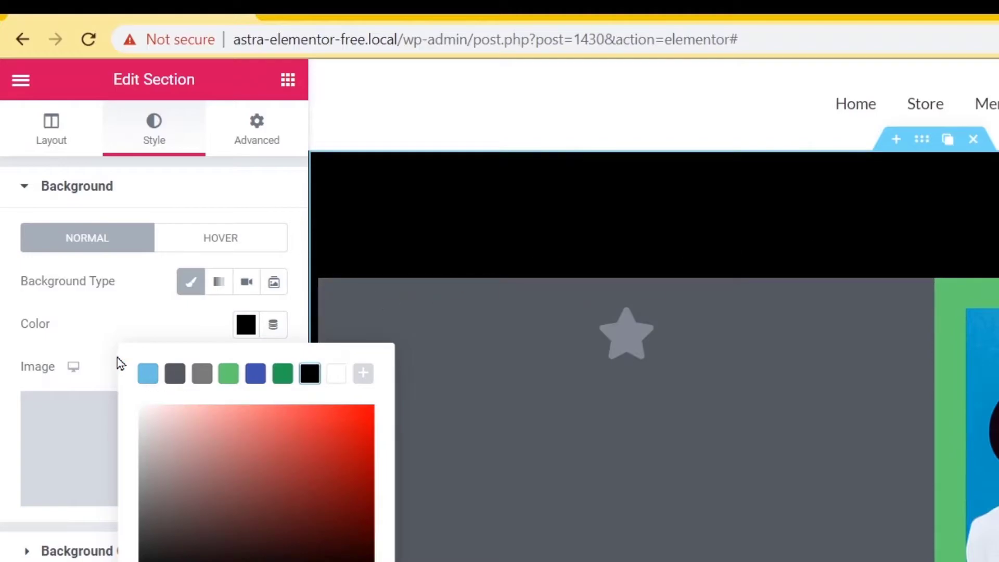
{"action": "left_click", "coordinate": [116, 319]}
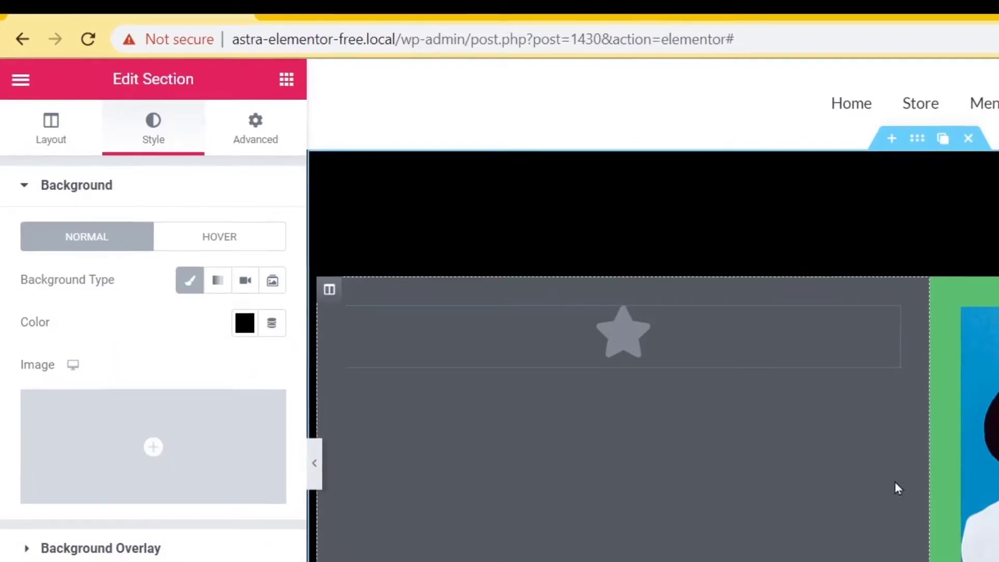
Add a single-column section below the existing one and give it a Min Height of about 856 px
{"action": "scroll", "coordinate": [868, 507], "scroll_direction": "down", "scroll_amount": 5}
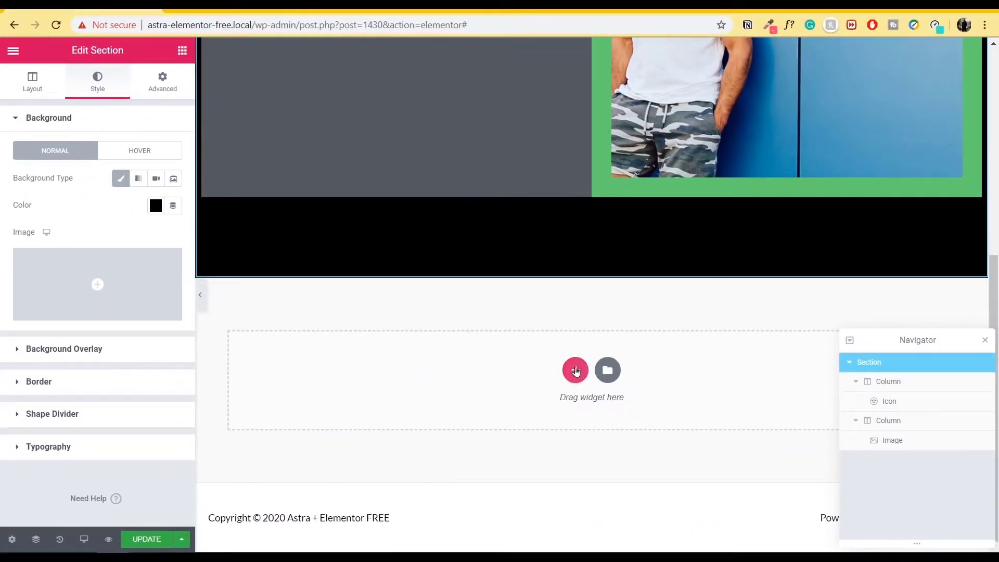
{"action": "left_click", "coordinate": [575, 371]}
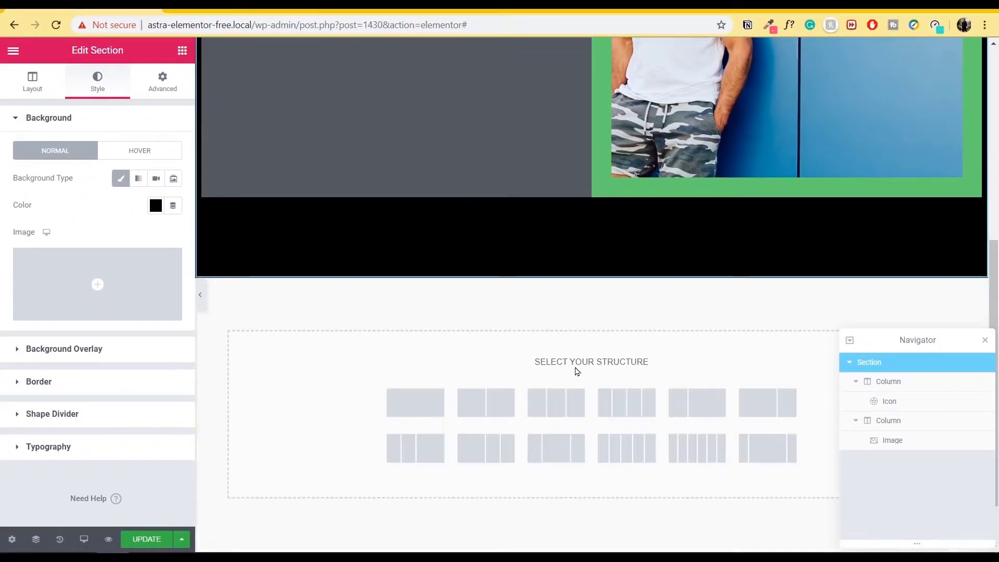
{"action": "left_click", "coordinate": [421, 405]}
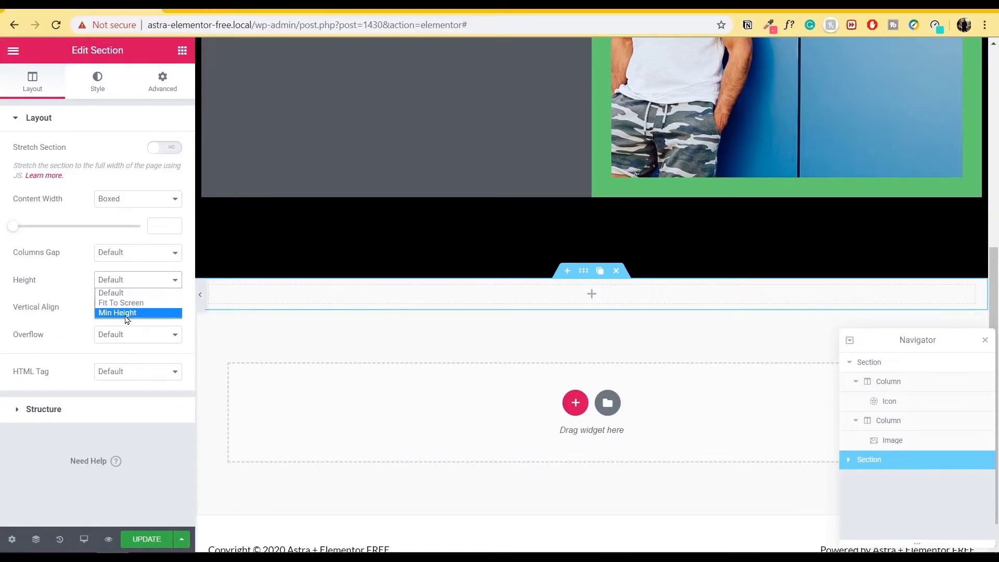
{"action": "left_click", "coordinate": [127, 312]}
{"action": "left_click_drag", "start_coordinate": [46, 331], "coordinate": [90, 339]}
{"action": "scroll", "coordinate": [354, 355], "scroll_direction": "down", "scroll_amount": 4}
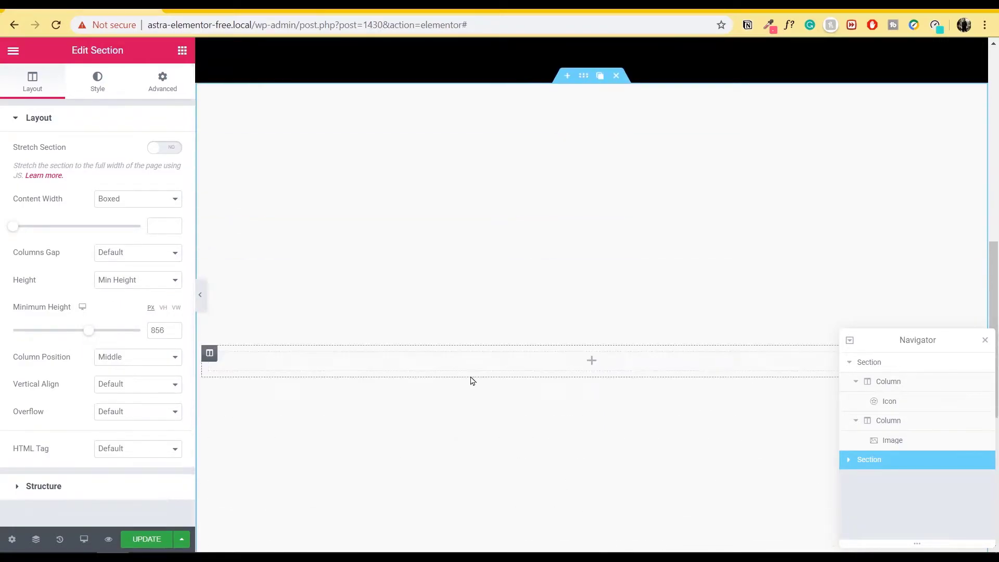
{"action": "scroll", "coordinate": [444, 377], "scroll_direction": "up", "scroll_amount": 1}
Give the new section a Classic background with the street image 11E20A0779.jpg and preview it at full page width
{"action": "left_click", "coordinate": [95, 96]}
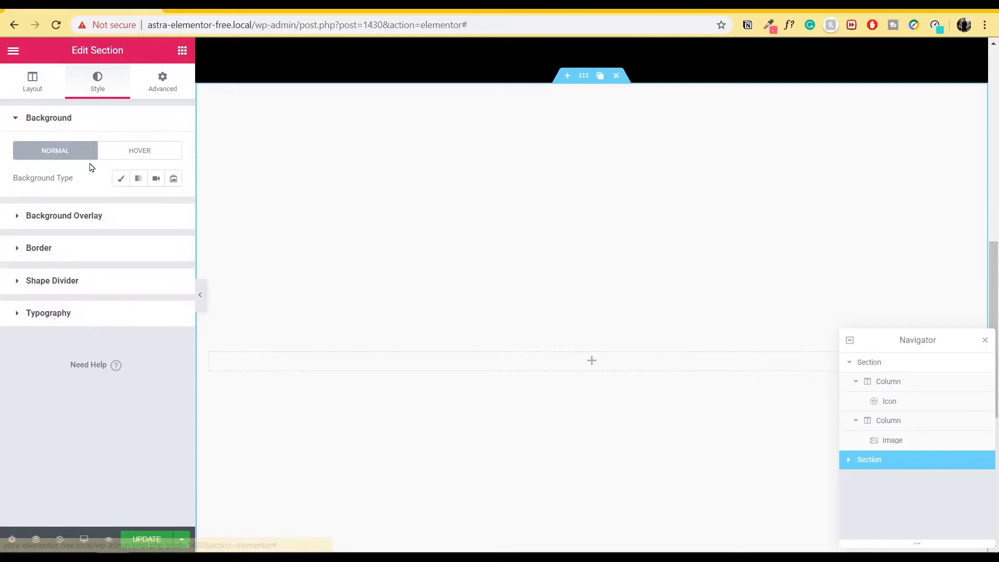
{"action": "left_click", "coordinate": [125, 182]}
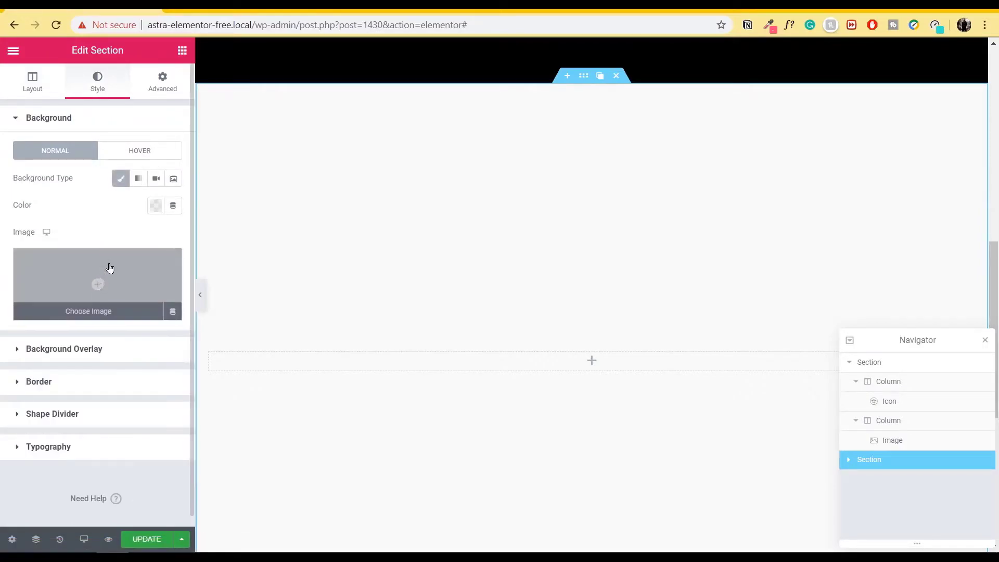
{"action": "left_click", "coordinate": [107, 268]}
{"action": "left_click", "coordinate": [535, 207]}
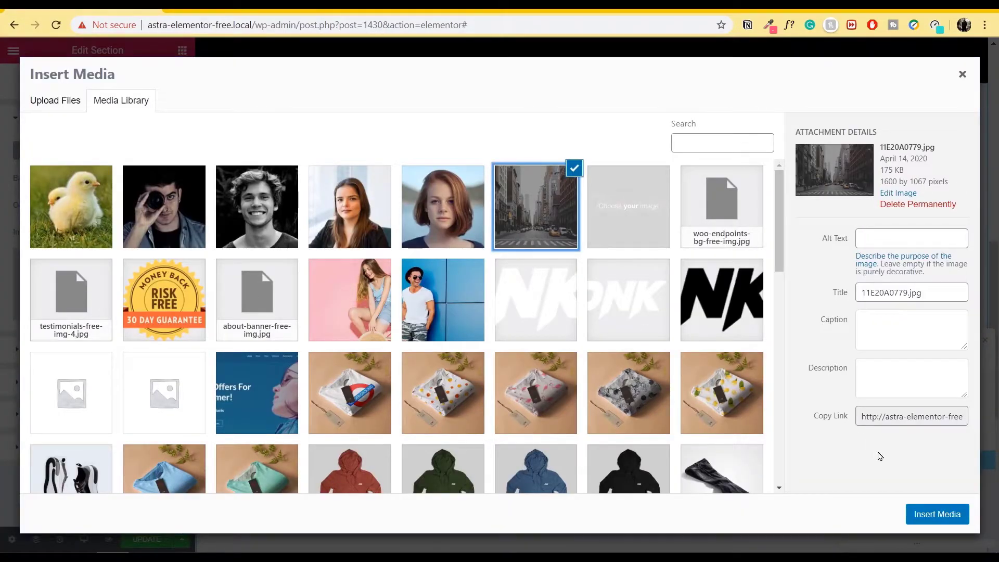
{"action": "left_click", "coordinate": [939, 514]}
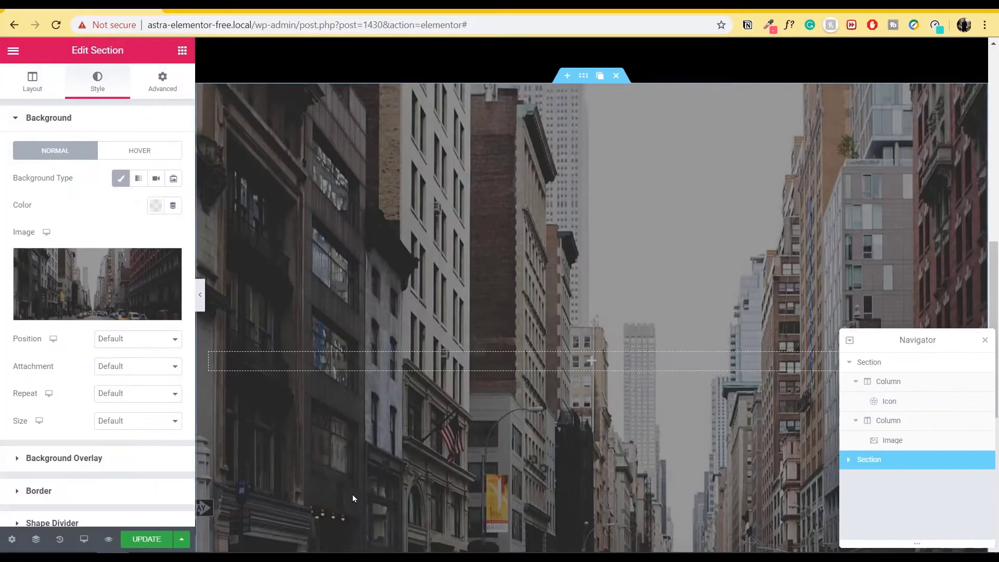
{"action": "left_click", "coordinate": [200, 294]}
{"action": "scroll", "coordinate": [673, 444], "scroll_direction": "down", "scroll_amount": 2}
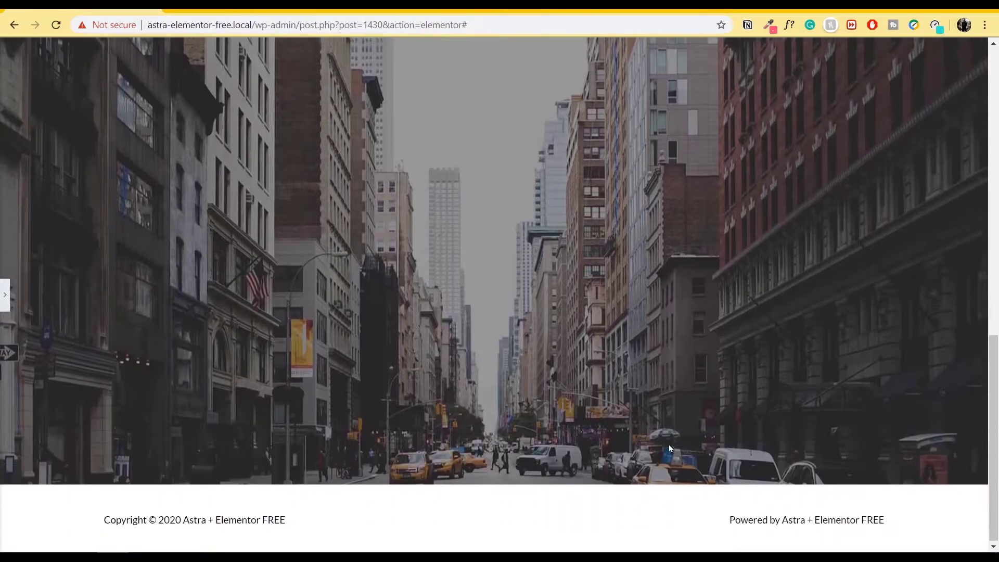
{"action": "scroll", "coordinate": [669, 444], "scroll_direction": "up", "scroll_amount": 3}
{"action": "left_click", "coordinate": [3, 295]}
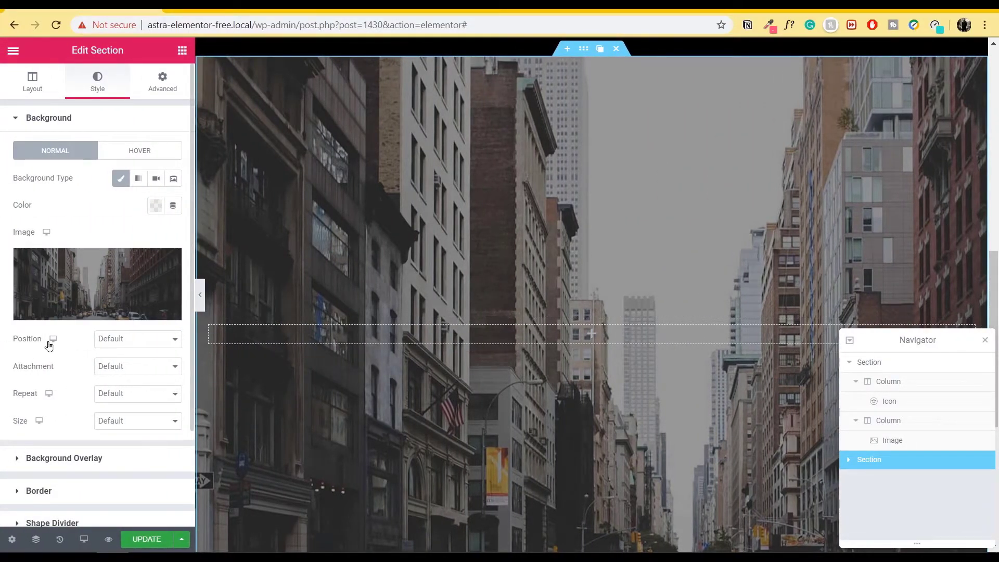
Reduce the new section's minimum height and preview the background image at full page width
{"action": "left_click", "coordinate": [146, 342]}
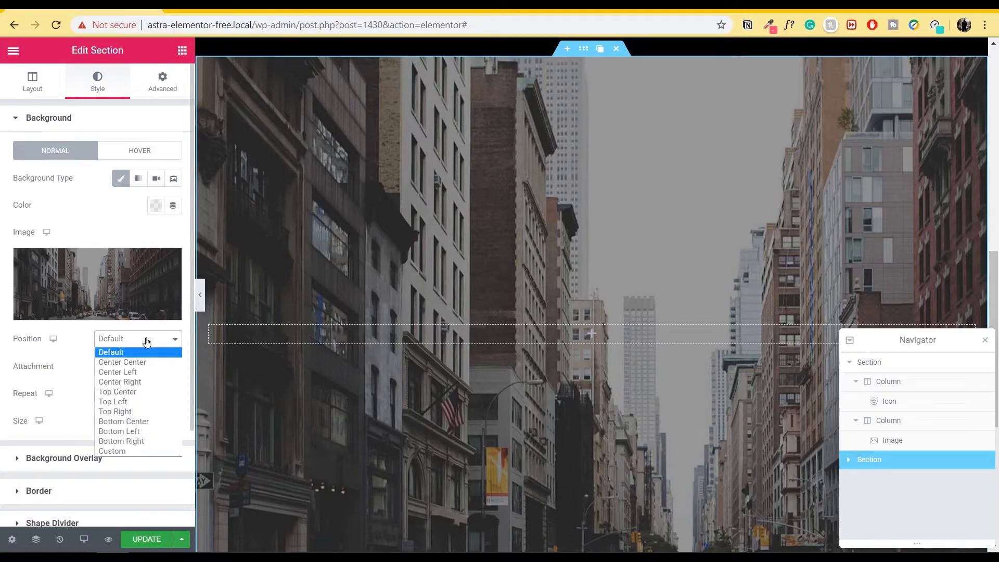
{"action": "left_click", "coordinate": [146, 341]}
{"action": "left_click", "coordinate": [27, 92]}
{"action": "left_click_drag", "start_coordinate": [91, 329], "coordinate": [63, 336]}
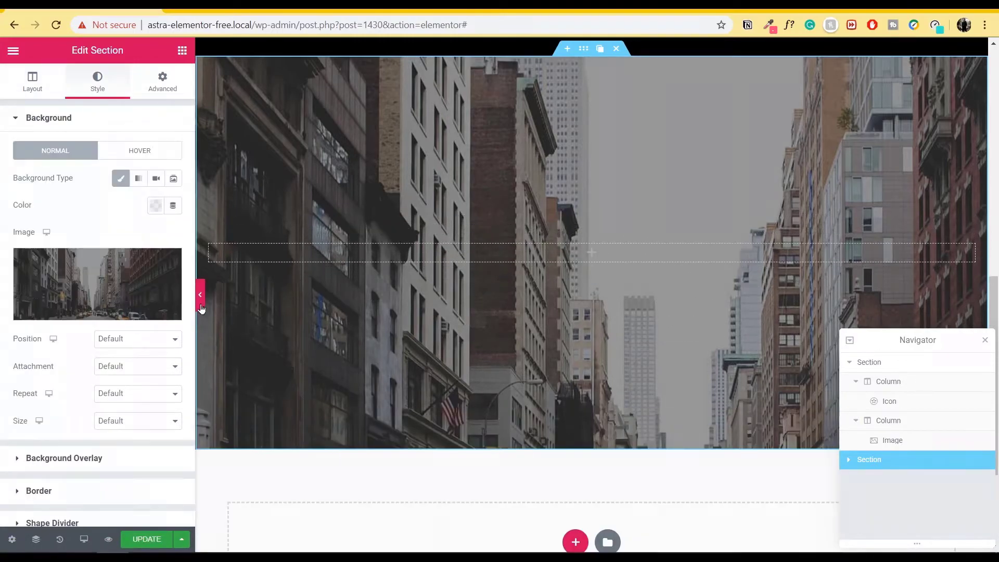
{"action": "left_click", "coordinate": [201, 306]}
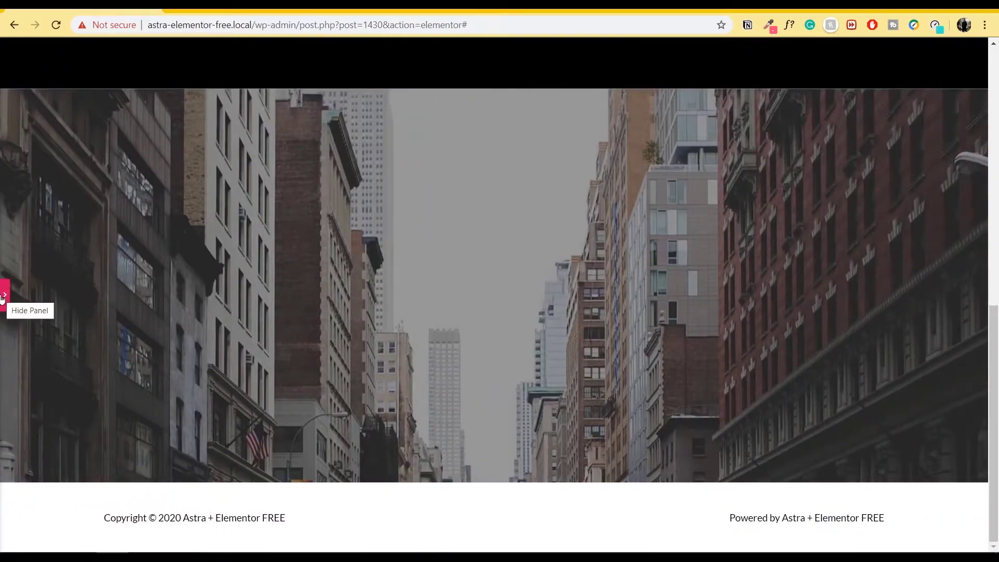
{"action": "left_click", "coordinate": [2, 296]}
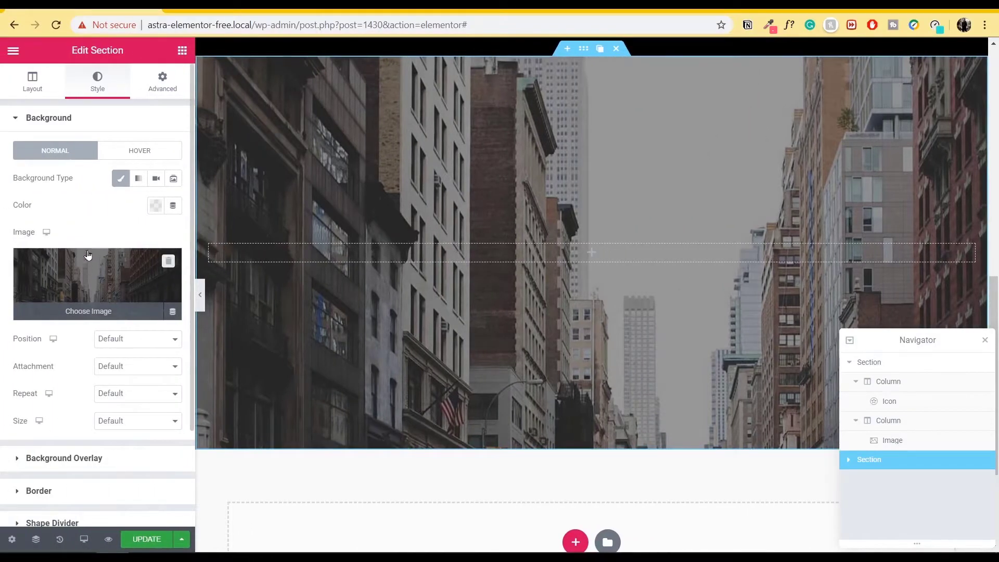
Try the Center Center position for the background image, then set Center Left with Fixed attachment
{"action": "left_click", "coordinate": [147, 339]}
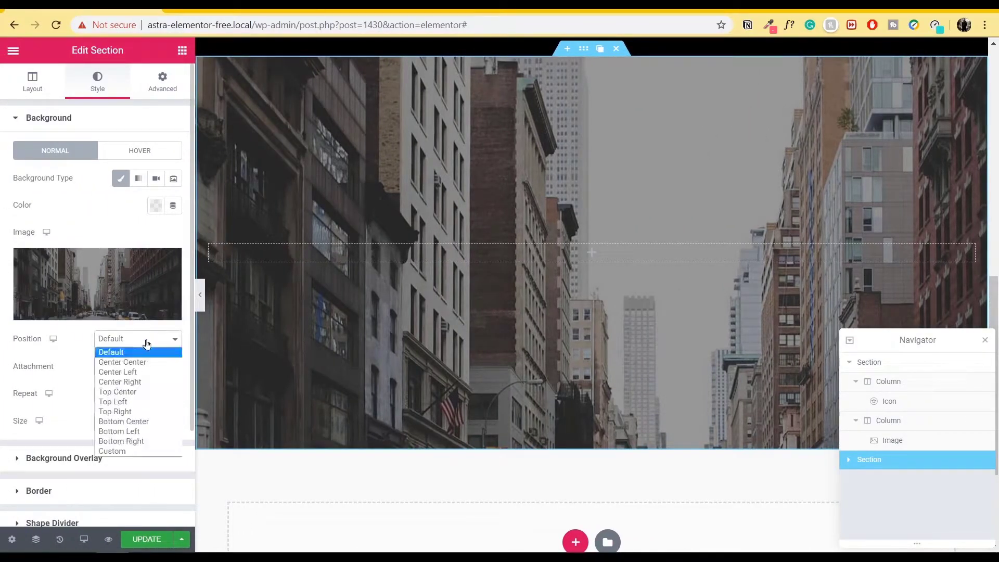
{"action": "left_click", "coordinate": [145, 362]}
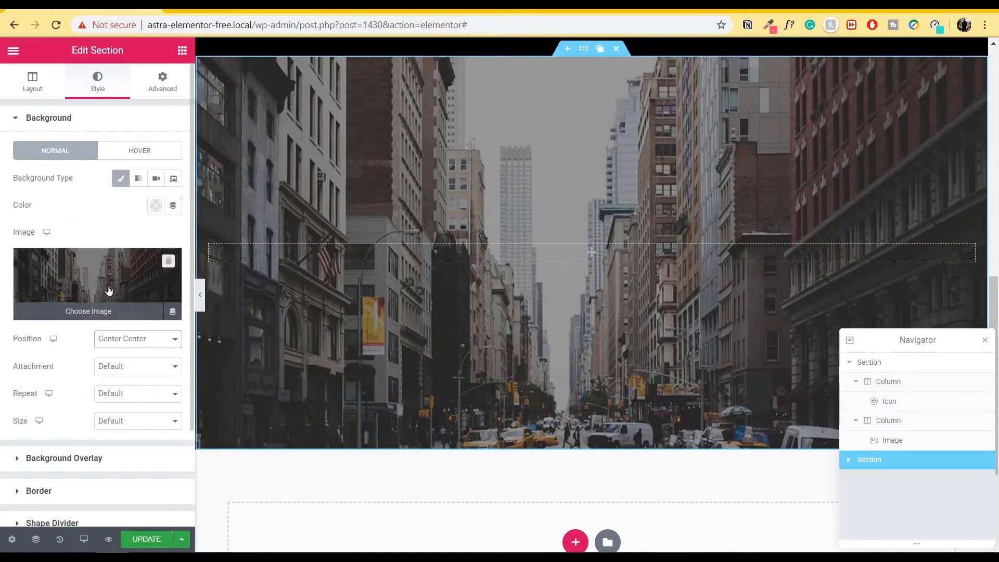
{"action": "left_click", "coordinate": [151, 340]}
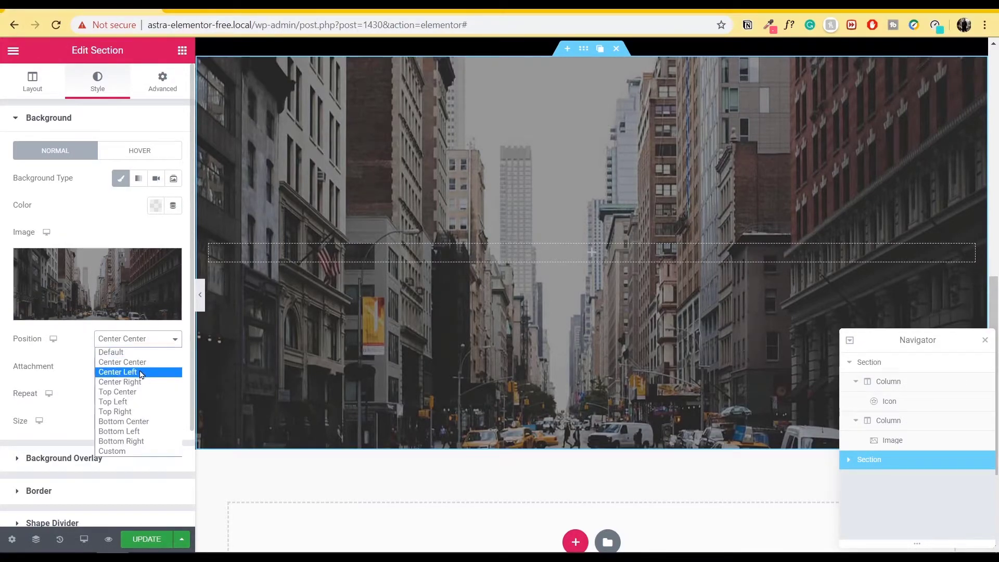
{"action": "left_click", "coordinate": [117, 372]}
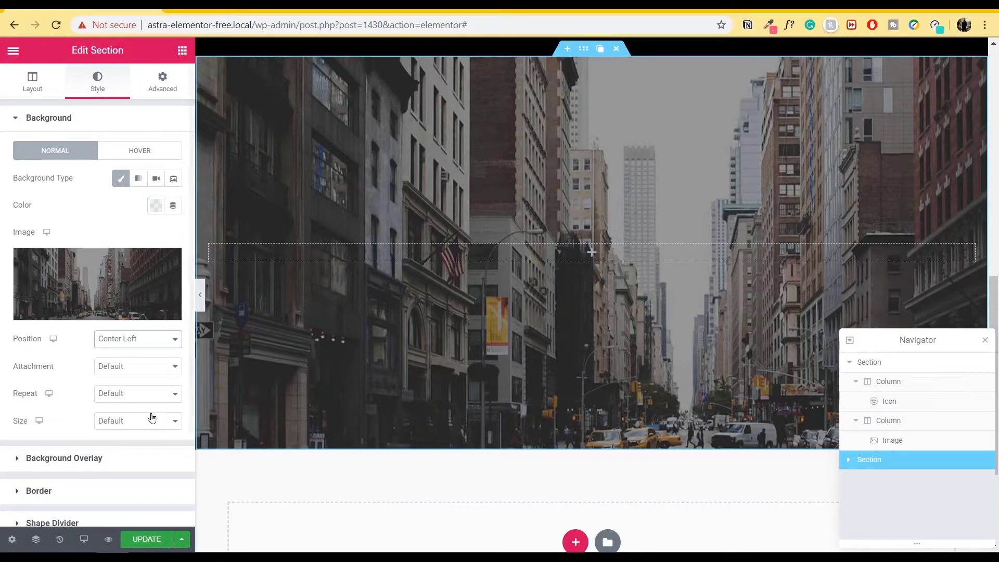
{"action": "left_click", "coordinate": [152, 367]}
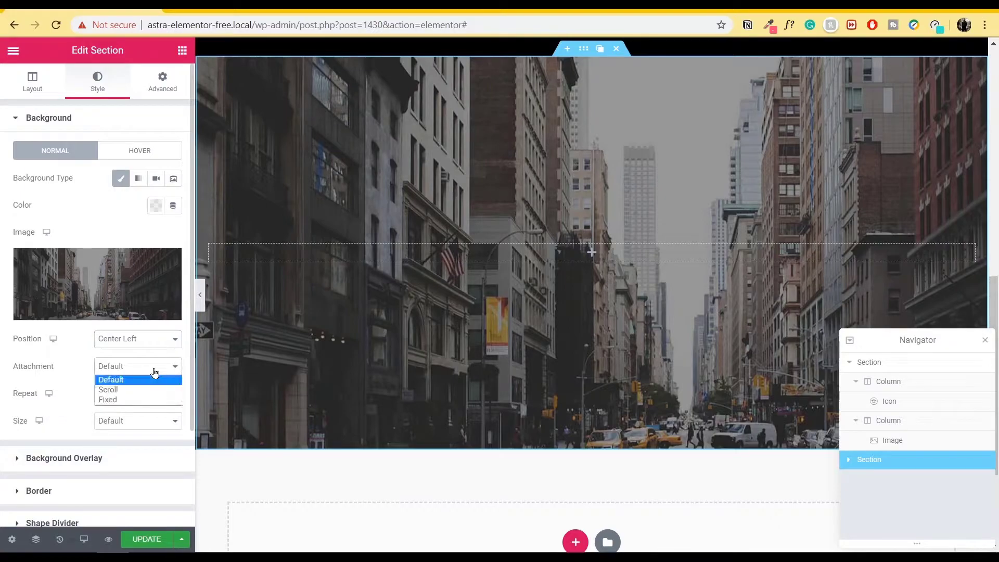
{"action": "left_click", "coordinate": [152, 401]}
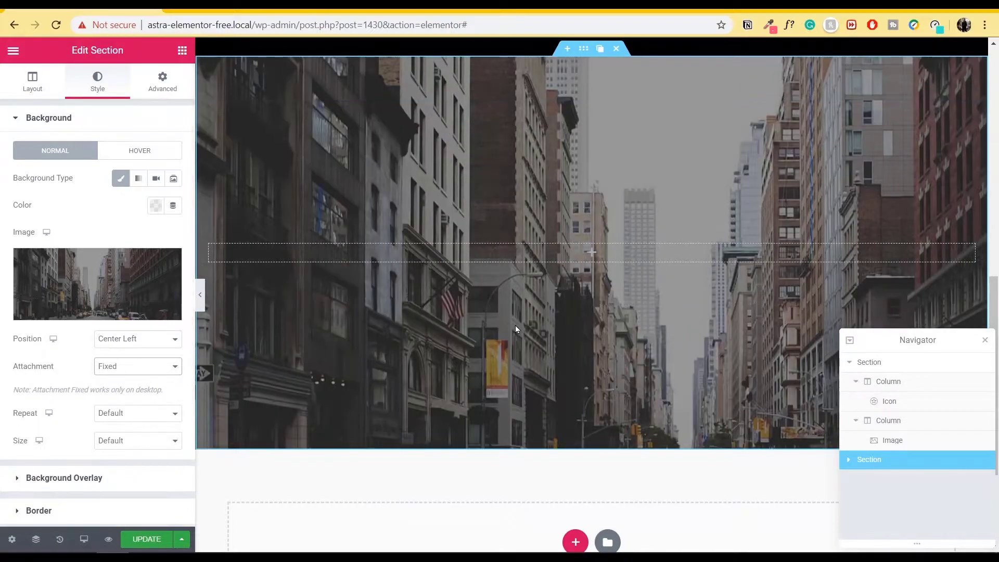
Examine how the Fixed background image of the street section behaves while the page moves past it
{"action": "scroll", "coordinate": [515, 325], "scroll_direction": "down", "scroll_amount": 3}
{"action": "scroll", "coordinate": [521, 326], "scroll_direction": "up", "scroll_amount": 4}
{"action": "scroll", "coordinate": [523, 330], "scroll_direction": "down", "scroll_amount": 5}
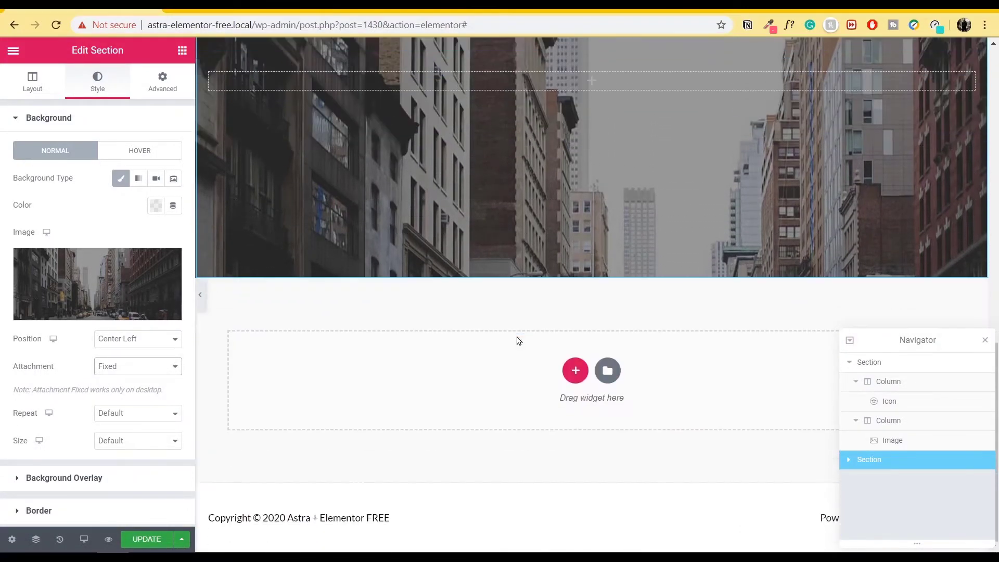
{"action": "scroll", "coordinate": [518, 339], "scroll_direction": "up", "scroll_amount": 10}
{"action": "scroll", "coordinate": [518, 339], "scroll_direction": "down", "scroll_amount": 8}
{"action": "scroll", "coordinate": [517, 336], "scroll_direction": "up", "scroll_amount": 2}
{"action": "scroll", "coordinate": [517, 336], "scroll_direction": "down", "scroll_amount": 1}
{"action": "scroll", "coordinate": [517, 336], "scroll_direction": "up", "scroll_amount": 2}
Set the street background image's attachment to Scroll and check how it moves with the page
{"action": "left_click", "coordinate": [177, 369]}
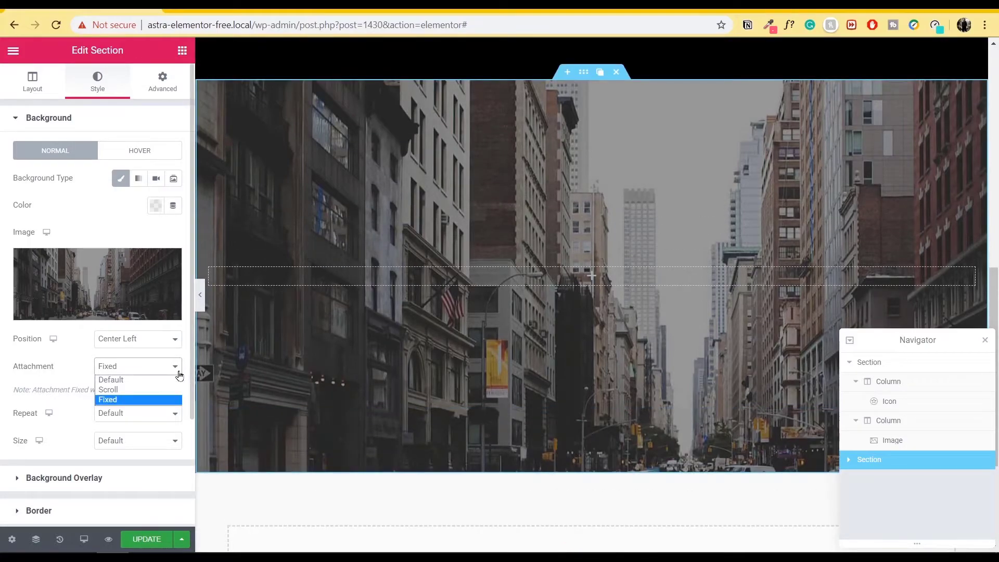
{"action": "left_click", "coordinate": [150, 395]}
{"action": "scroll", "coordinate": [492, 401], "scroll_direction": "down", "scroll_amount": 3}
{"action": "scroll", "coordinate": [537, 386], "scroll_direction": "up", "scroll_amount": 5}
{"action": "scroll", "coordinate": [537, 385], "scroll_direction": "down", "scroll_amount": 3}
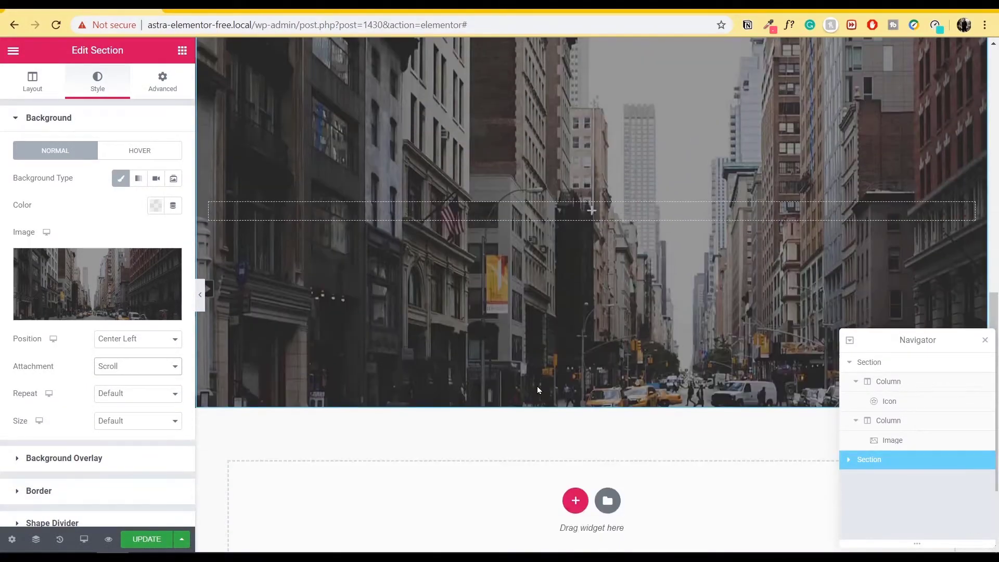
Review the Repeat options for the street background image and try the Contain size
{"action": "left_click", "coordinate": [155, 400]}
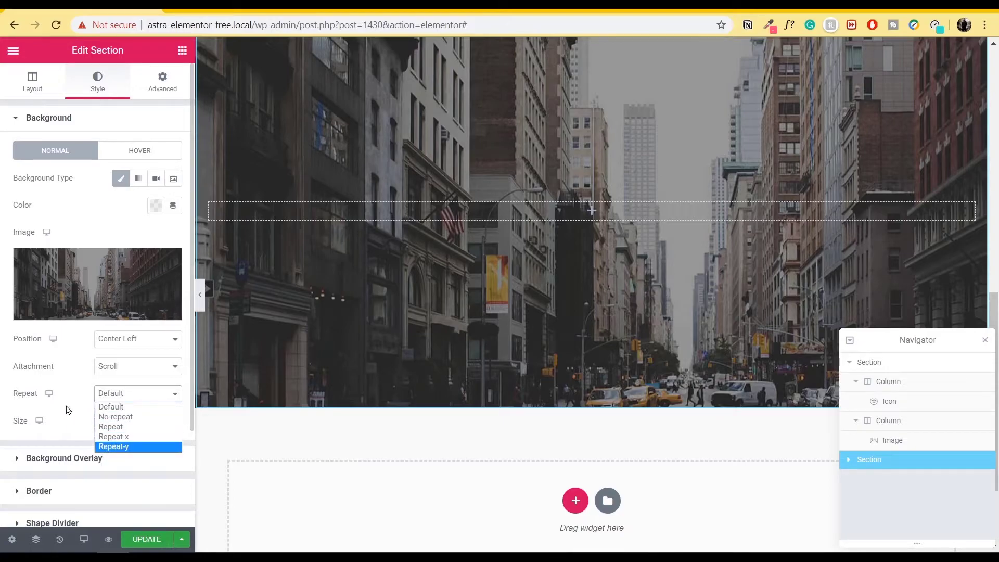
{"action": "left_click", "coordinate": [136, 420]}
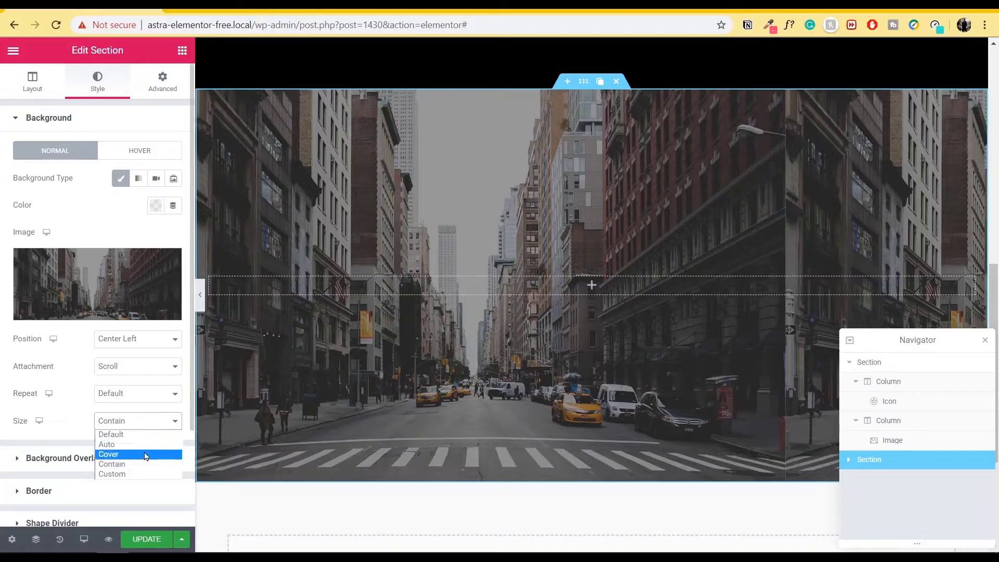
{"action": "left_click", "coordinate": [68, 416]}
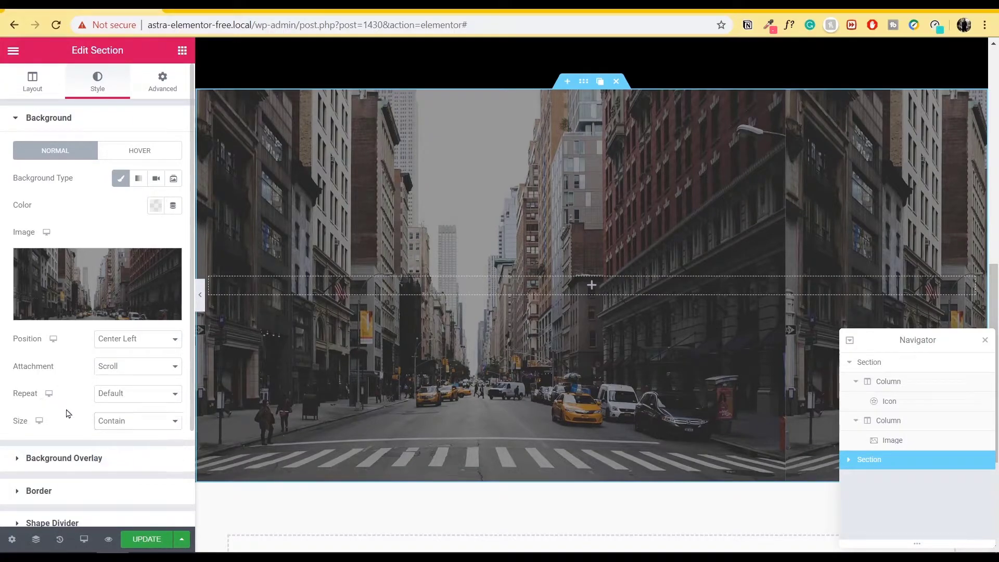
Replace the section's background image with team_4.jpg from the media library
{"action": "left_click", "coordinate": [110, 288]}
{"action": "left_click", "coordinate": [265, 224]}
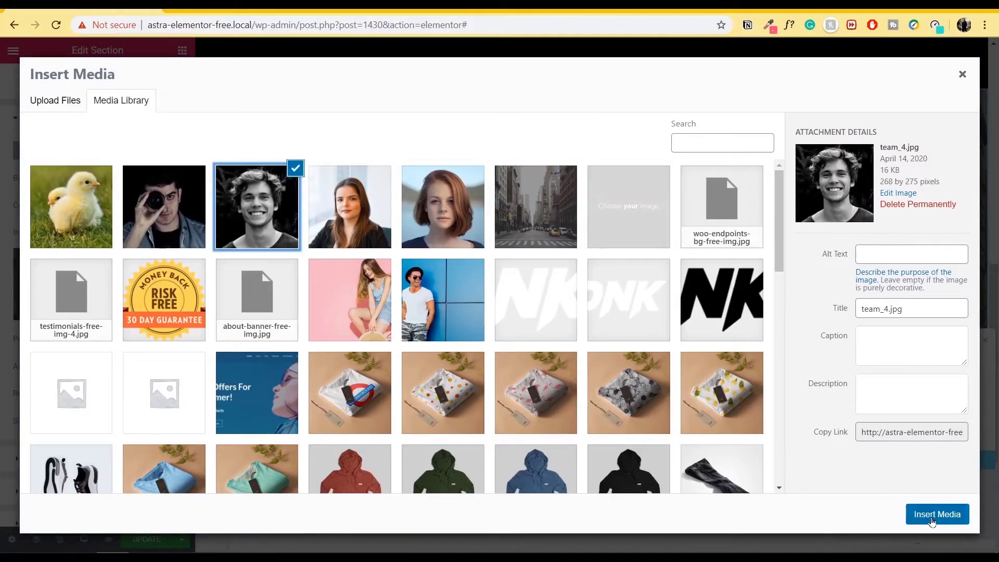
{"action": "left_click", "coordinate": [929, 515]}
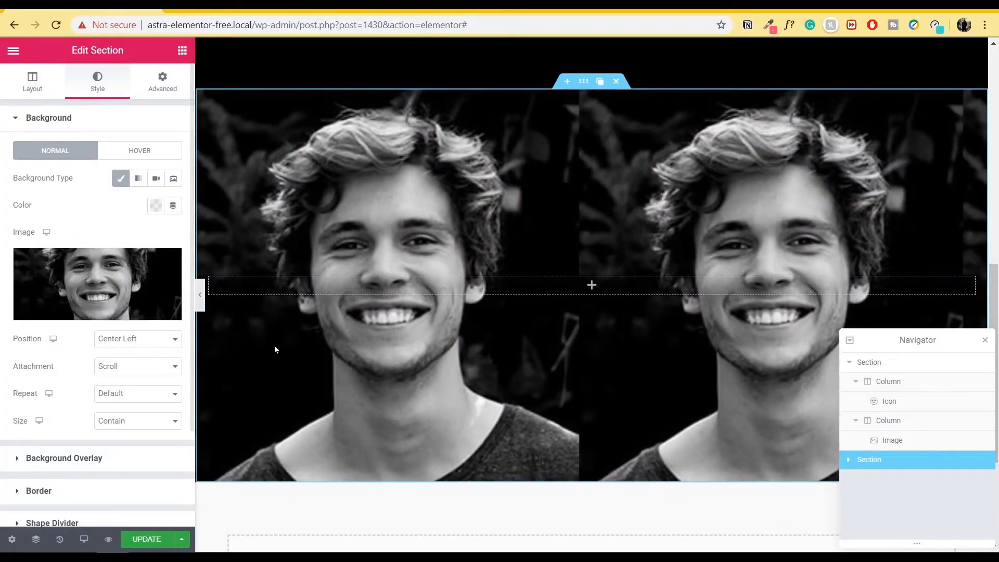
Try the Default size with Repeat-x tiling for the portrait background image
{"action": "left_click", "coordinate": [141, 420]}
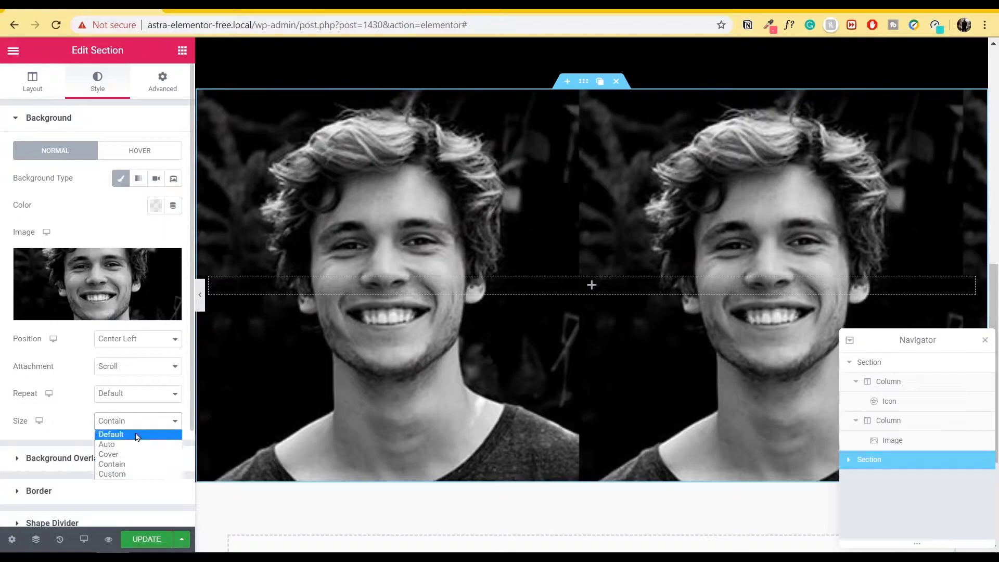
{"action": "left_click", "coordinate": [137, 436]}
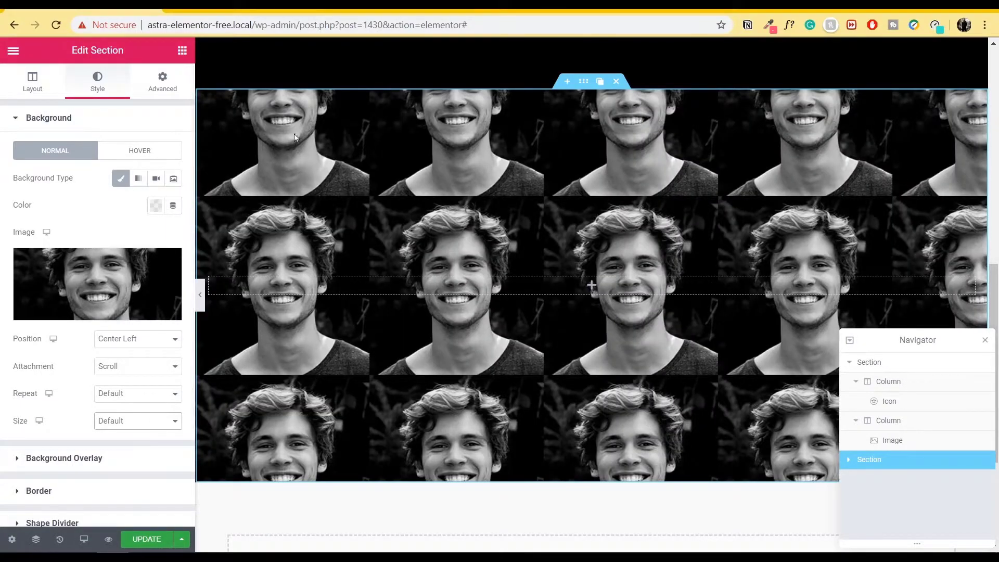
{"action": "left_click", "coordinate": [163, 393]}
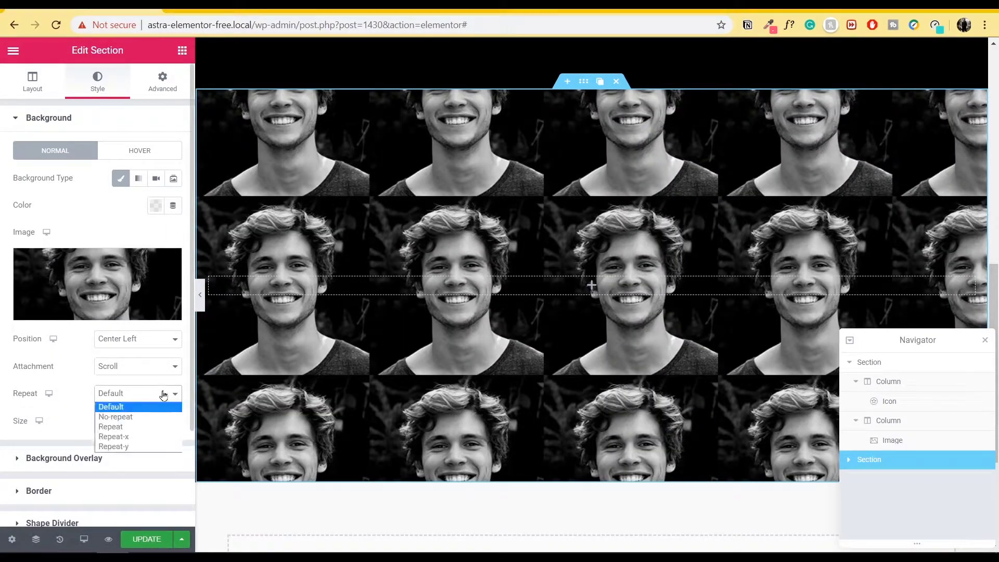
{"action": "left_click", "coordinate": [151, 437]}
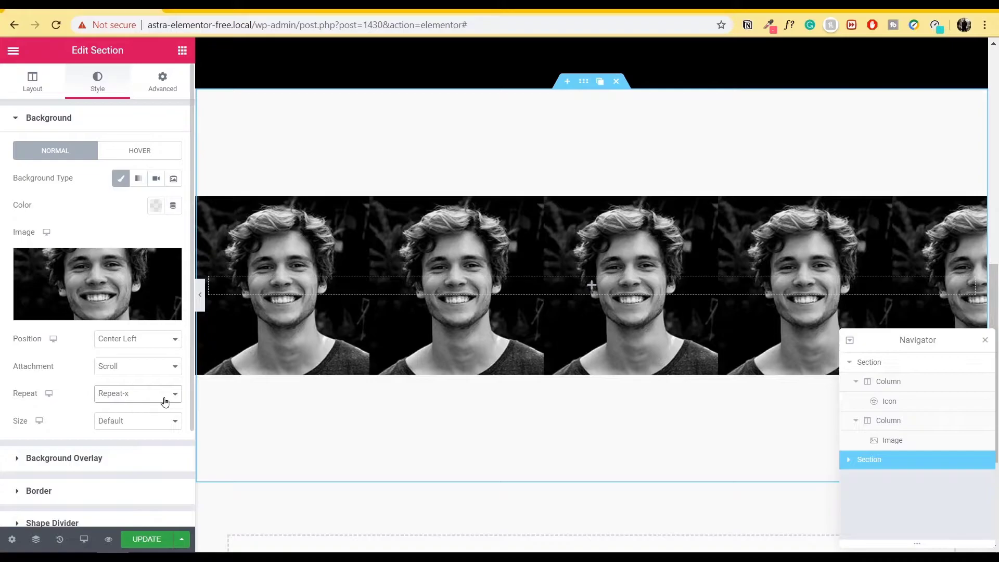
Set the section's background color behind the portrait image to the dark green preset
{"action": "left_click", "coordinate": [155, 206]}
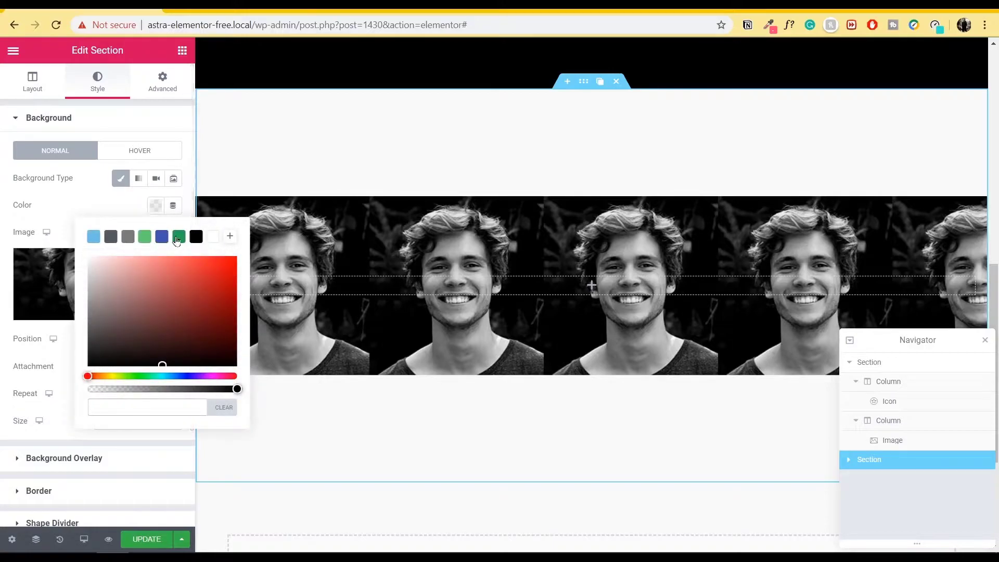
{"action": "left_click", "coordinate": [179, 237]}
{"action": "left_click", "coordinate": [66, 223]}
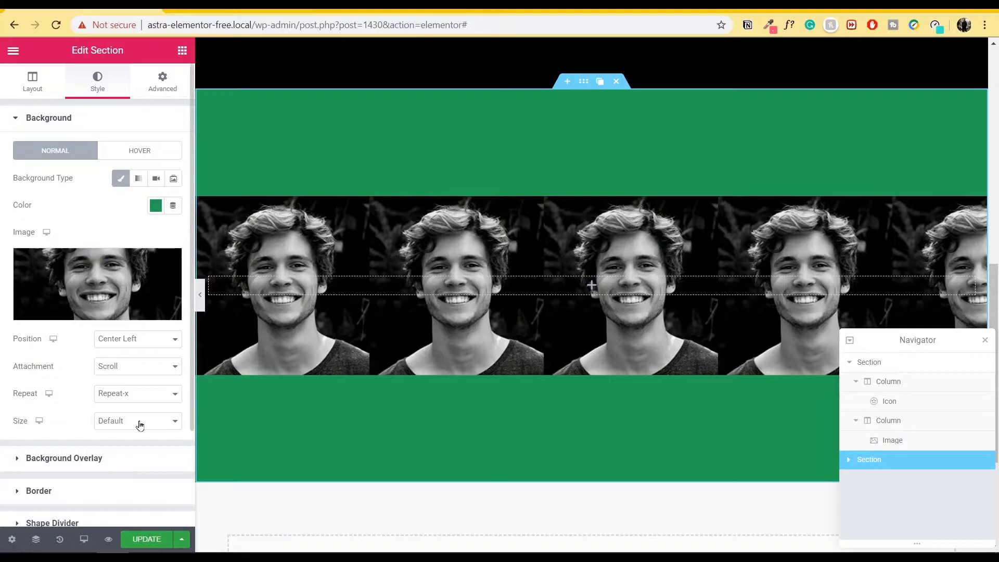
Try Repeat-y and No-repeat for the portrait background image, then set its repeat option to Default
{"action": "left_click", "coordinate": [157, 394]}
{"action": "left_click", "coordinate": [127, 446]}
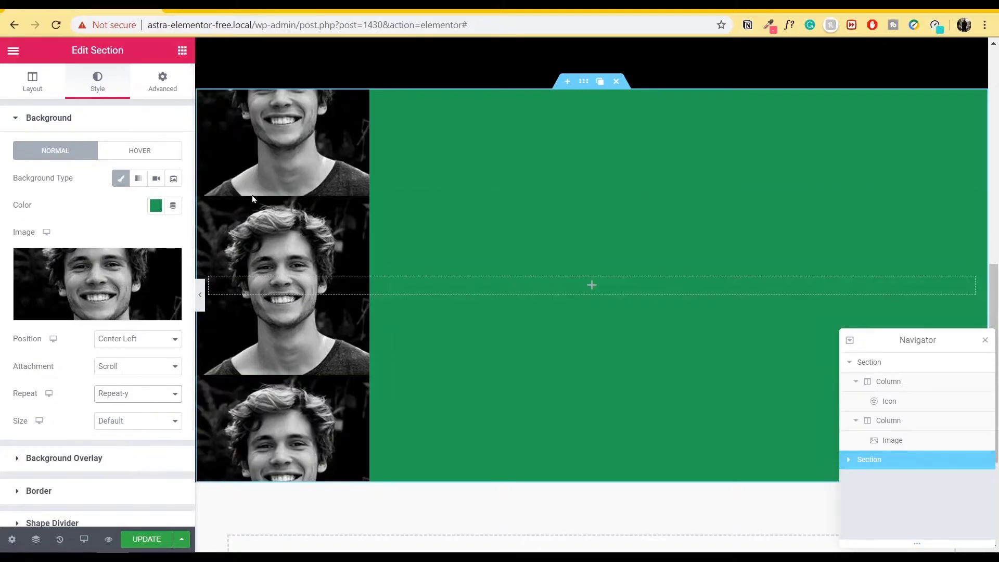
{"action": "left_click", "coordinate": [125, 394]}
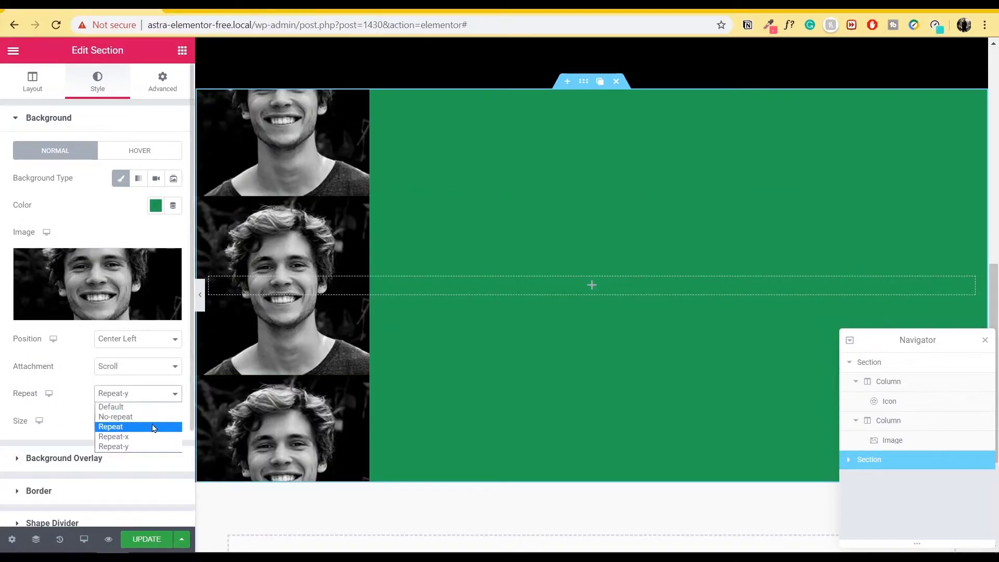
{"action": "left_click", "coordinate": [152, 417]}
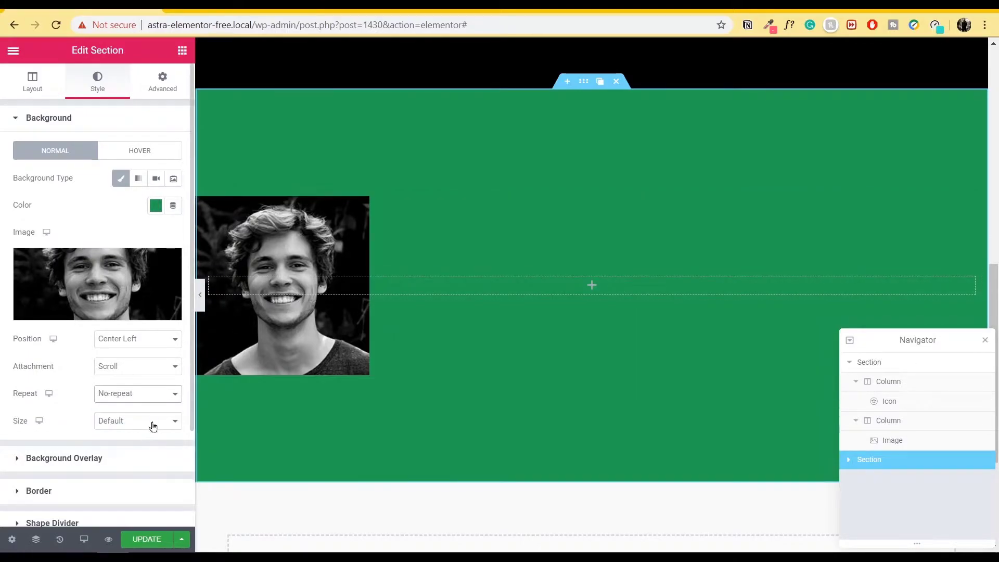
{"action": "left_click", "coordinate": [161, 396]}
{"action": "left_click", "coordinate": [154, 408]}
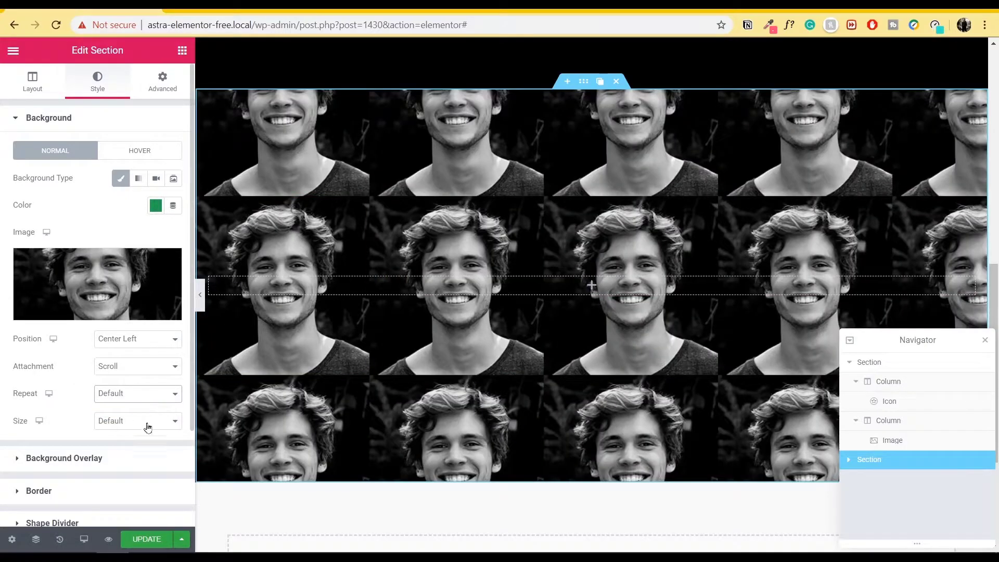
Try the Auto, Cover and Contain sizes one after another for the portrait background image
{"action": "left_click", "coordinate": [166, 422]}
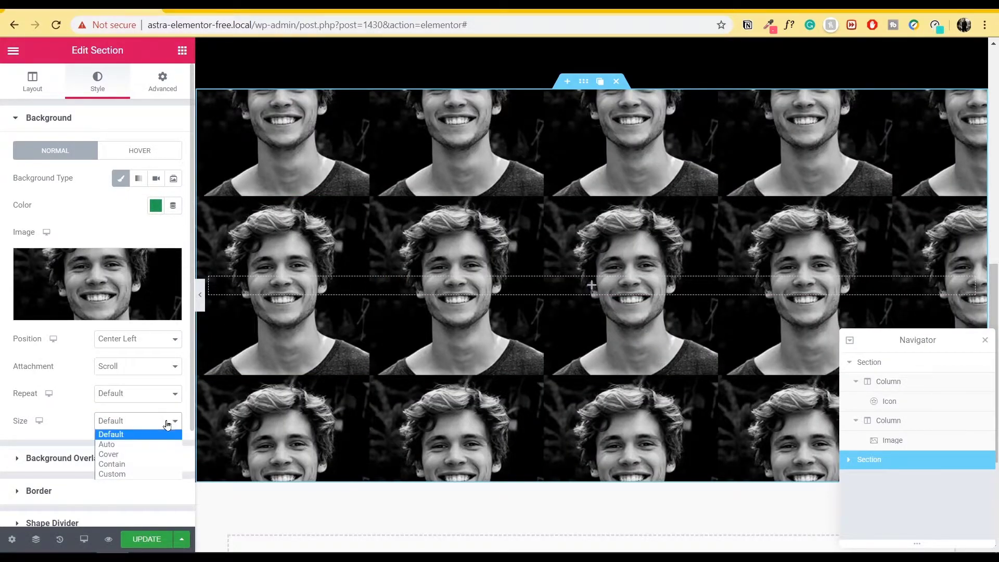
{"action": "left_click", "coordinate": [150, 445]}
{"action": "left_click", "coordinate": [165, 424]}
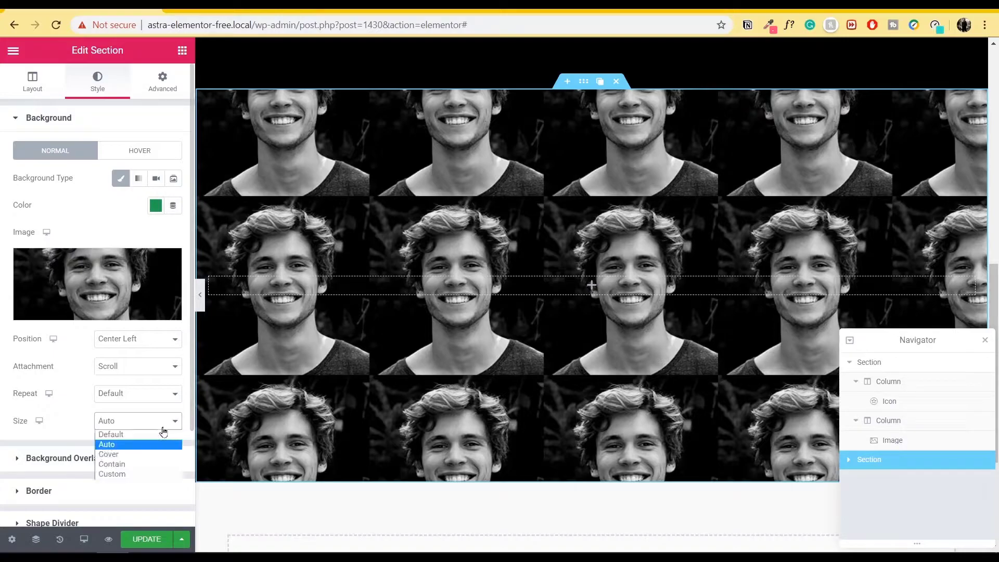
{"action": "left_click", "coordinate": [155, 455]}
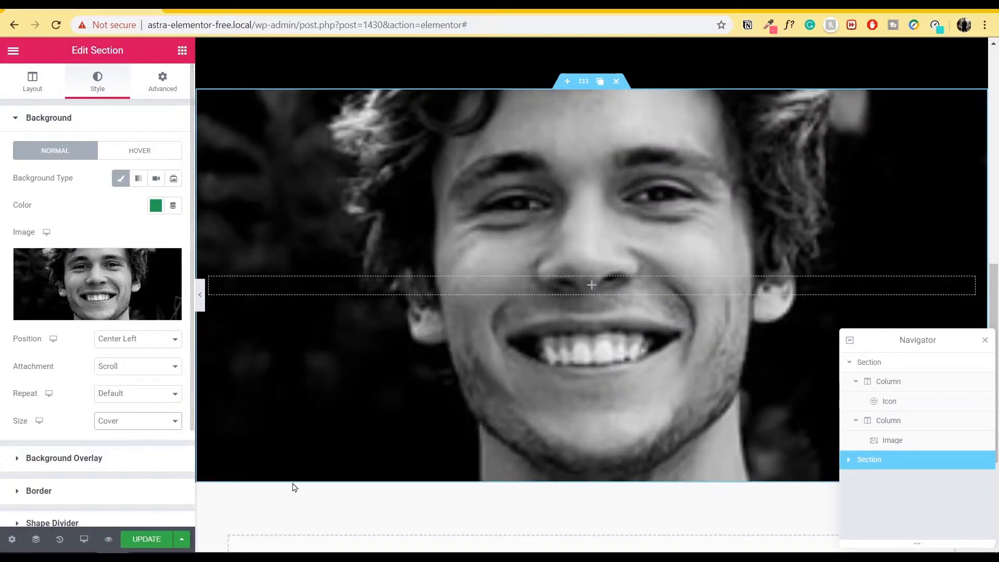
{"action": "left_click", "coordinate": [154, 429]}
{"action": "left_click", "coordinate": [145, 463]}
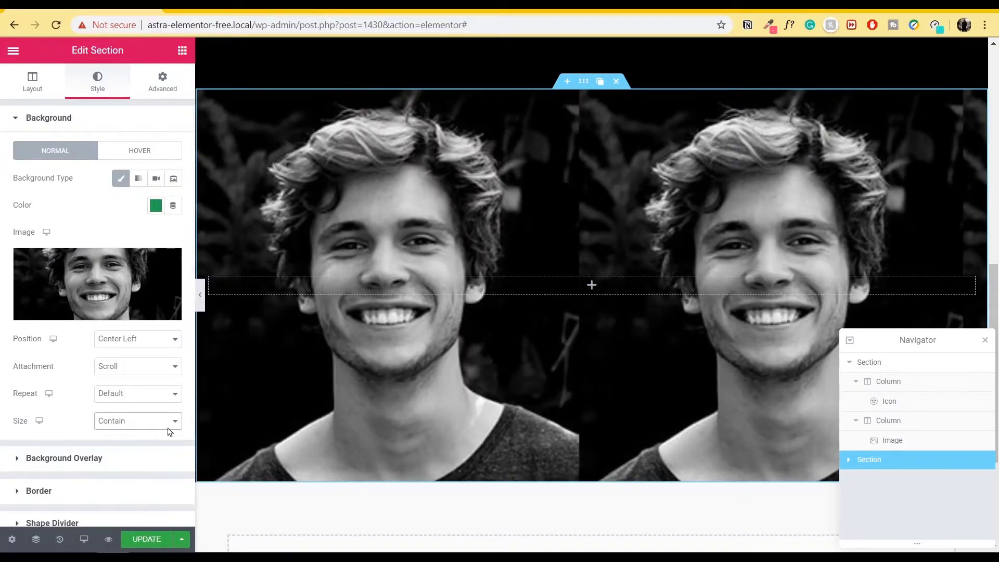
Set the portrait background image's size to Custom with a width of 100%
{"action": "left_click", "coordinate": [151, 430]}
{"action": "left_click", "coordinate": [129, 474]}
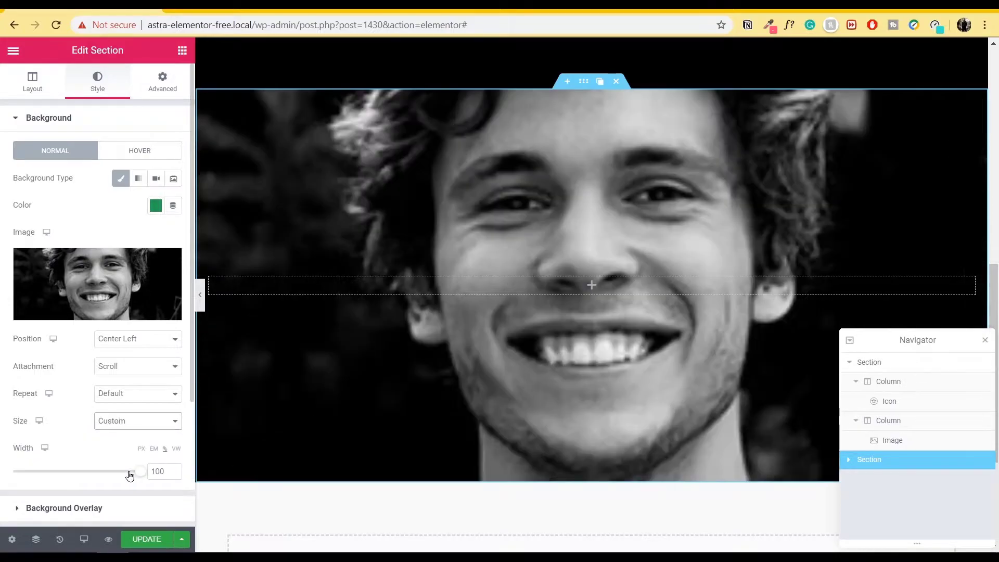
{"action": "mouse_move", "coordinate": [139, 478]}
{"action": "left_mouse_down"}
{"action": "mouse_move", "coordinate": [62, 478]}
{"action": "mouse_move", "coordinate": [140, 475]}
{"action": "left_mouse_up"}
{"action": "scroll", "coordinate": [27, 368], "scroll_direction": "down", "scroll_amount": 2}
{"action": "scroll", "coordinate": [27, 367], "scroll_direction": "up", "scroll_amount": 2}
Set the section's hover-state background type to Classic
{"action": "left_click", "coordinate": [156, 157]}
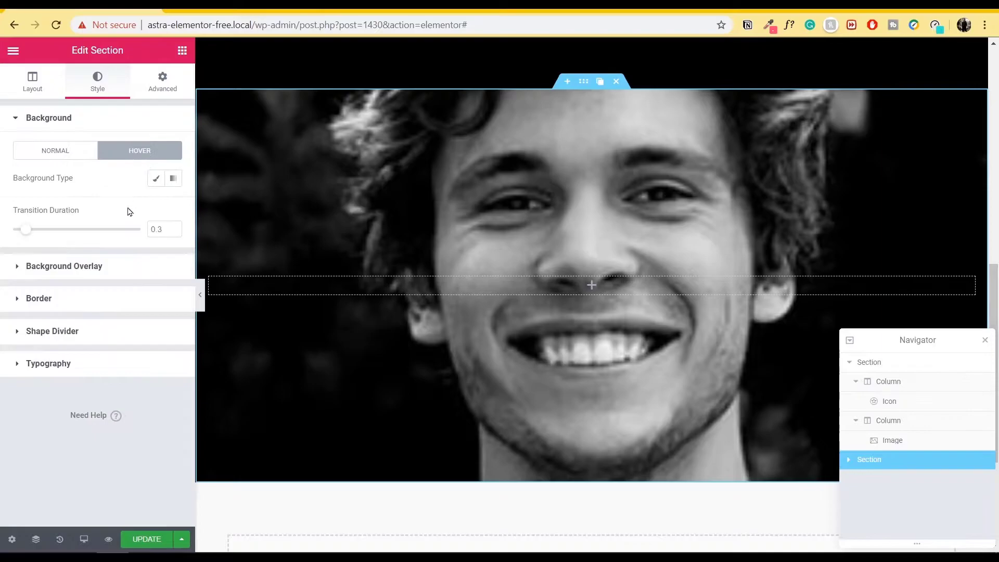
{"action": "left_click", "coordinate": [154, 182]}
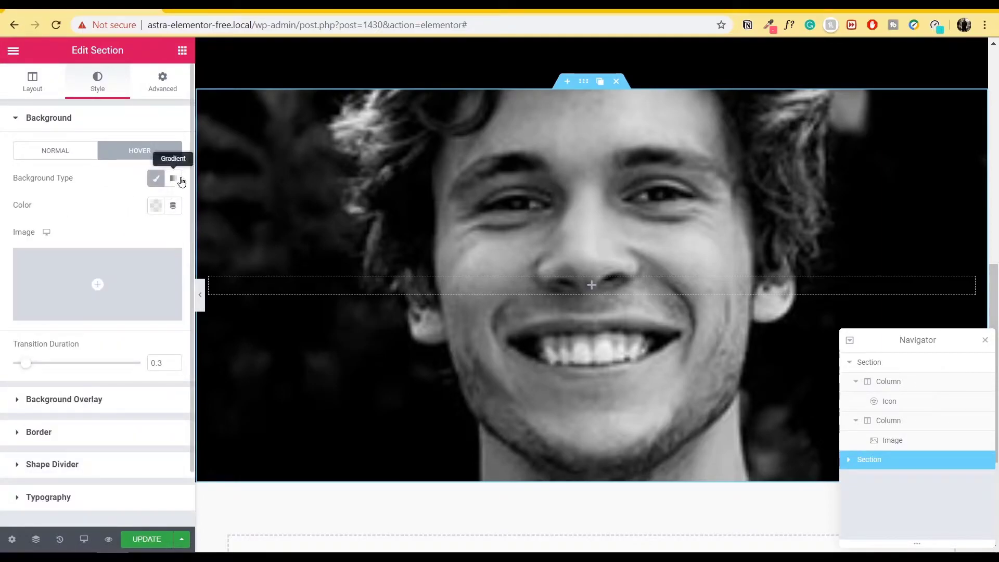
Remove the black-and-white portrait background image from the section's normal state
{"action": "left_click", "coordinate": [58, 151]}
{"action": "mouse_move", "coordinate": [151, 276]}
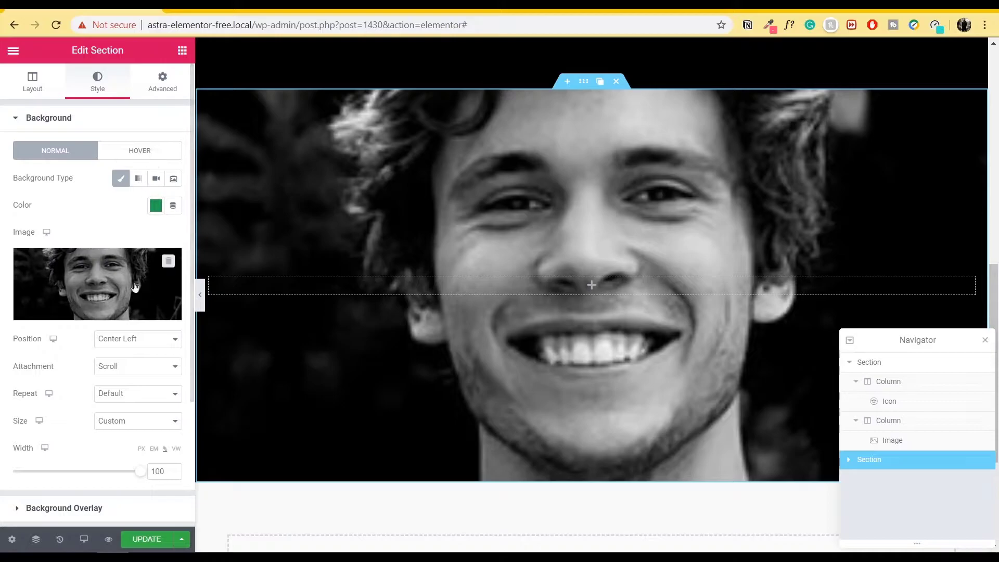
{"action": "left_click", "coordinate": [167, 262]}
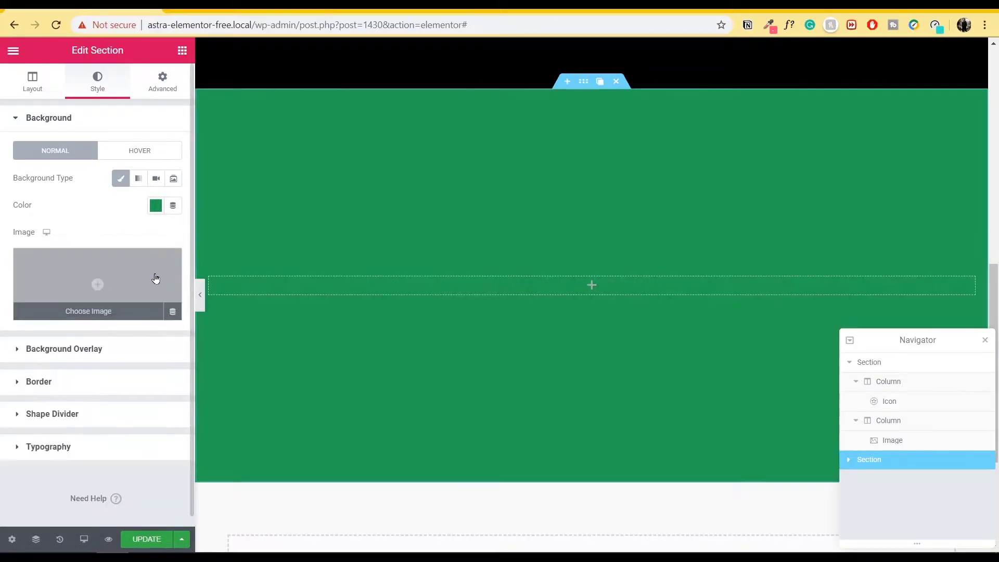
Give the section a green-to-red gradient background of type Radial, positioned Center Right
{"action": "left_click", "coordinate": [138, 182]}
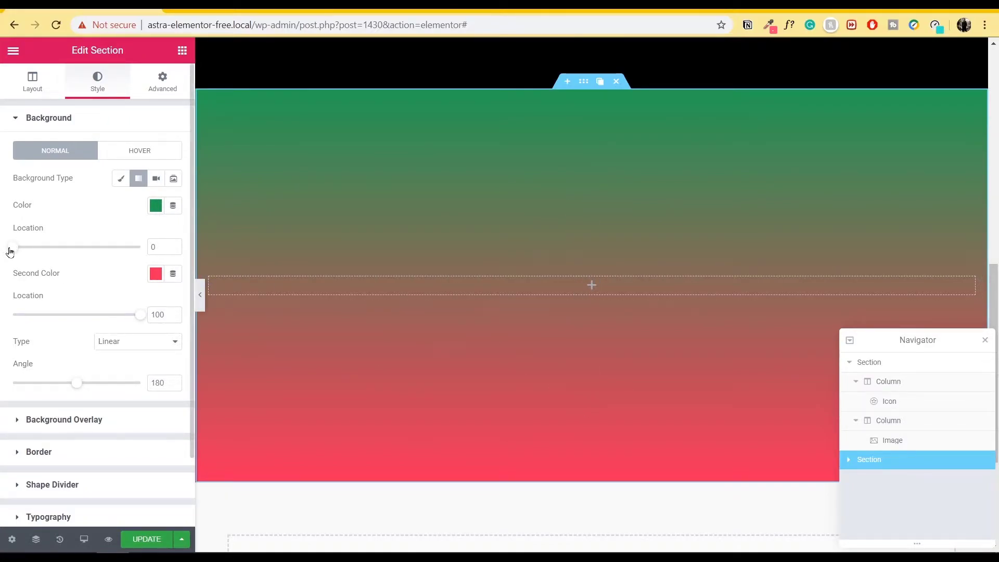
{"action": "mouse_move", "coordinate": [10, 251]}
{"action": "left_mouse_down"}
{"action": "mouse_move", "coordinate": [80, 256]}
{"action": "mouse_move", "coordinate": [3, 256]}
{"action": "left_mouse_up"}
{"action": "mouse_move", "coordinate": [143, 319]}
{"action": "left_mouse_down"}
{"action": "mouse_move", "coordinate": [83, 334]}
{"action": "mouse_move", "coordinate": [156, 334]}
{"action": "left_mouse_up"}
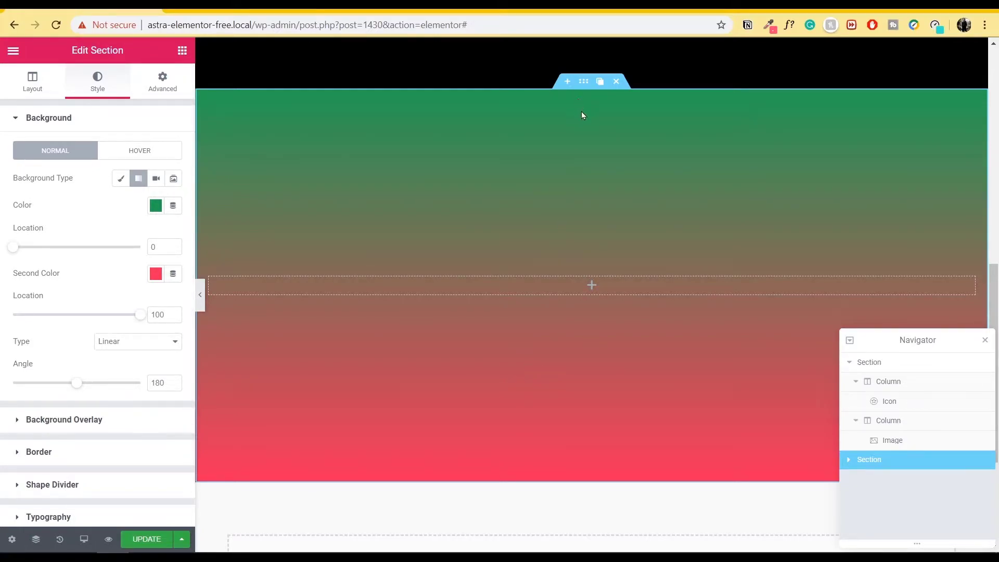
{"action": "left_click", "coordinate": [152, 342]}
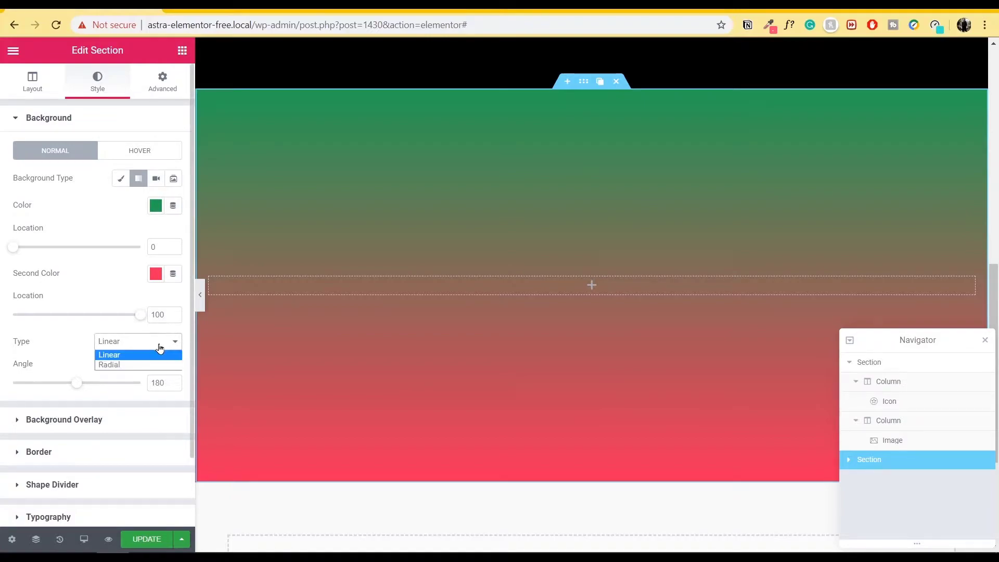
{"action": "left_click", "coordinate": [156, 364]}
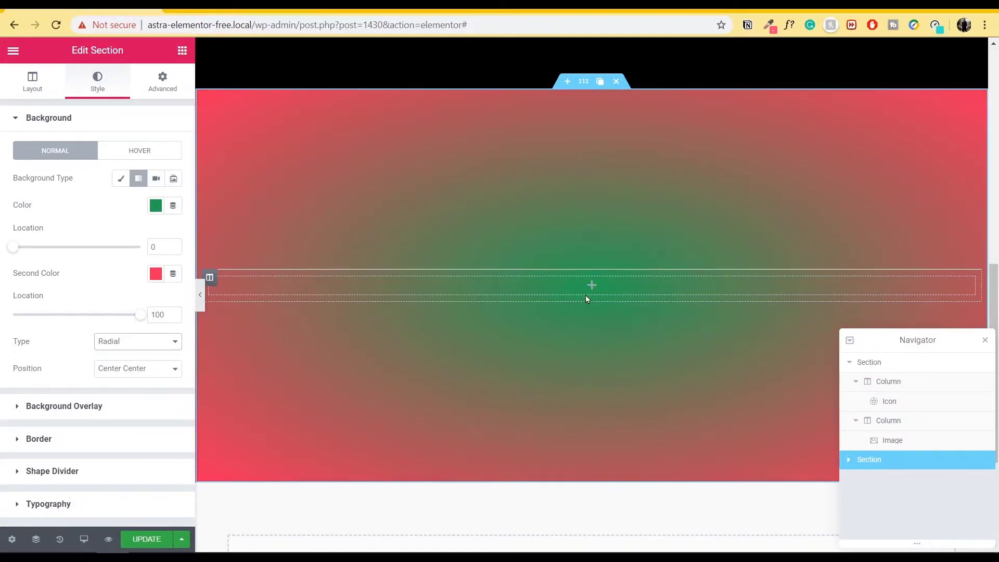
{"action": "left_click", "coordinate": [144, 370]}
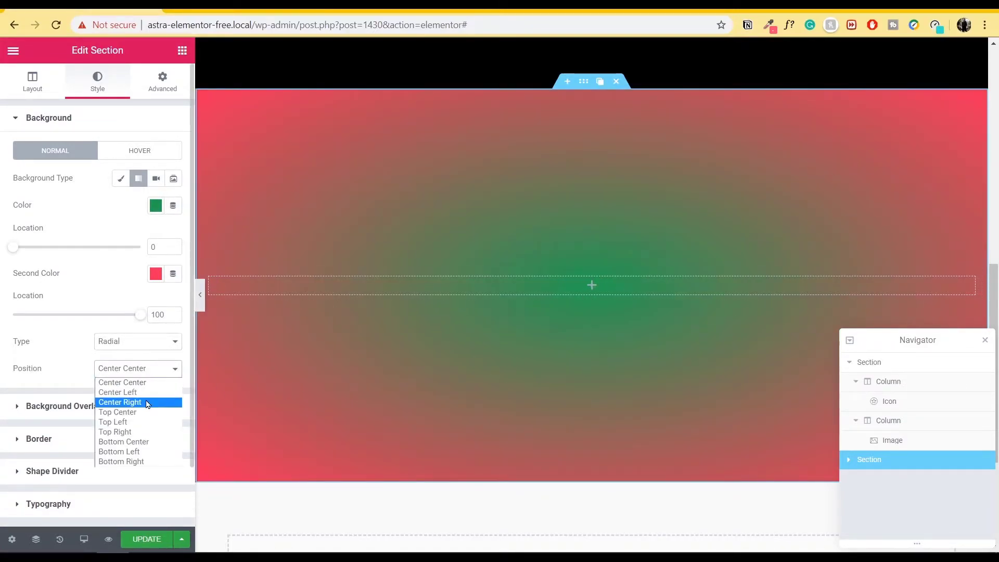
{"action": "left_click", "coordinate": [125, 402]}
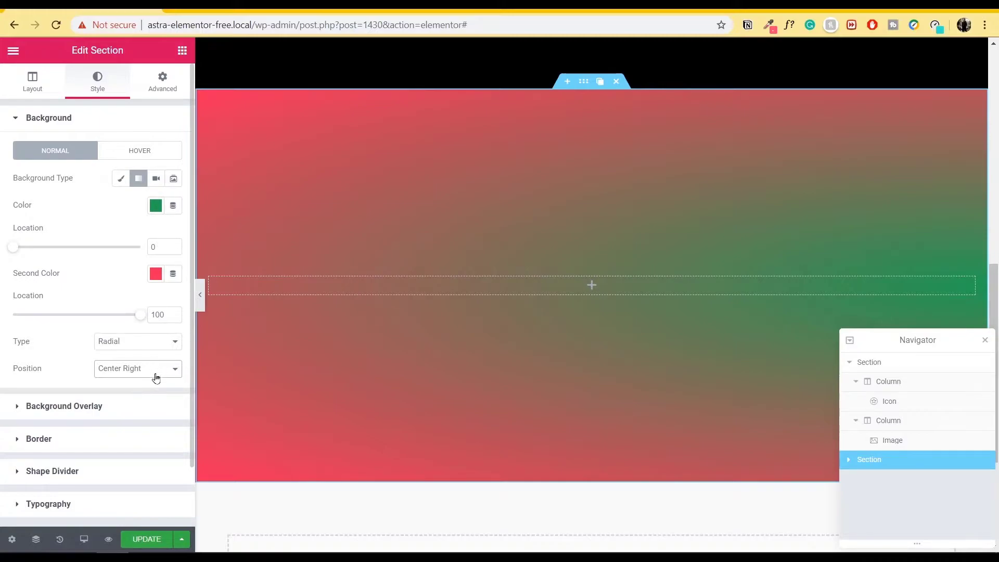
{"action": "left_click", "coordinate": [155, 179]}
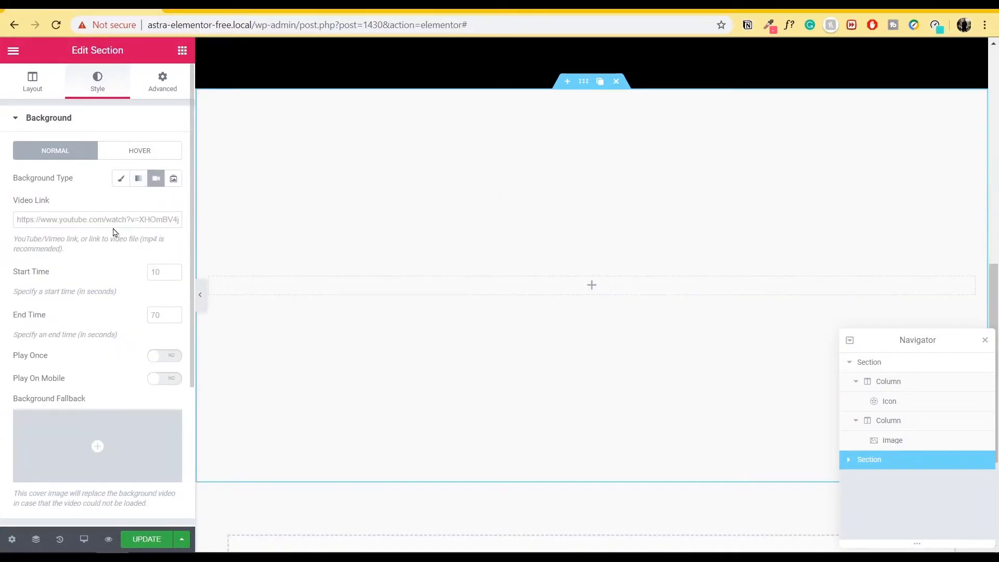
{"action": "left_click", "coordinate": [123, 224]}
{"action": "type", "text": "https://youtu.be/qGJdnlWJy7o"}
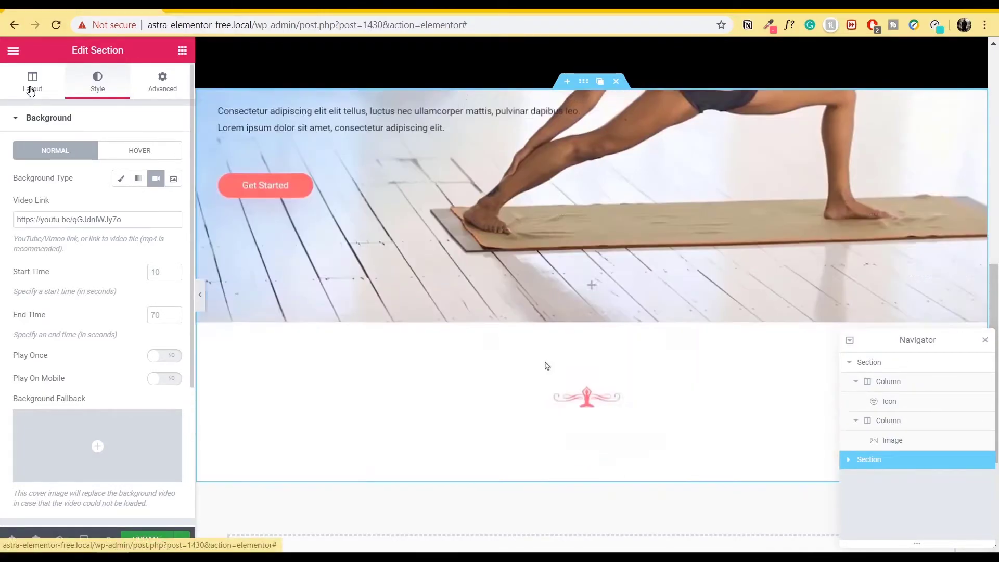
Increase the section's minimum height to 753 px and preview the page with the editing panel hidden
{"action": "left_click", "coordinate": [30, 86]}
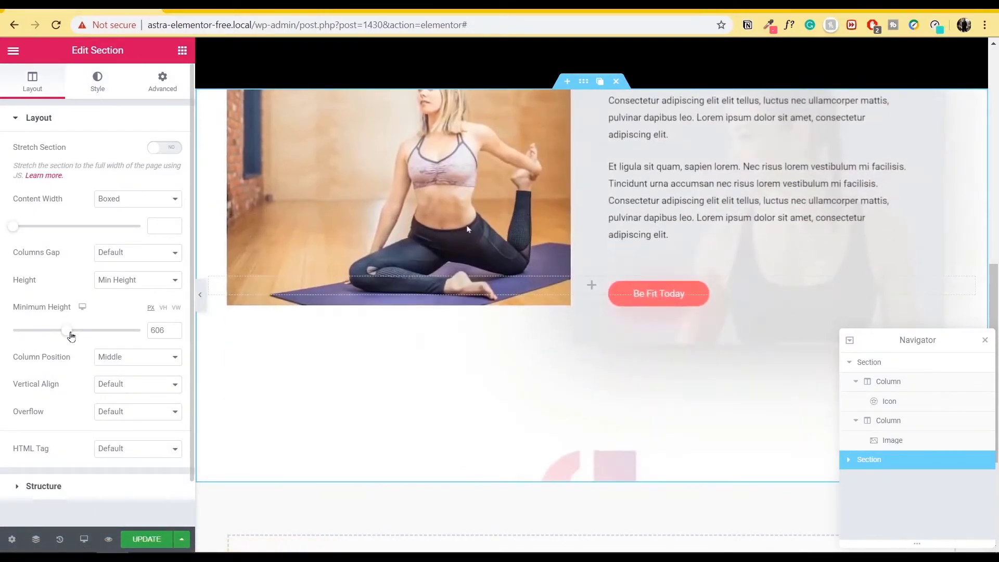
{"action": "mouse_move", "coordinate": [72, 335]}
{"action": "left_mouse_down"}
{"action": "mouse_move", "coordinate": [99, 335]}
{"action": "mouse_move", "coordinate": [83, 344]}
{"action": "left_mouse_up"}
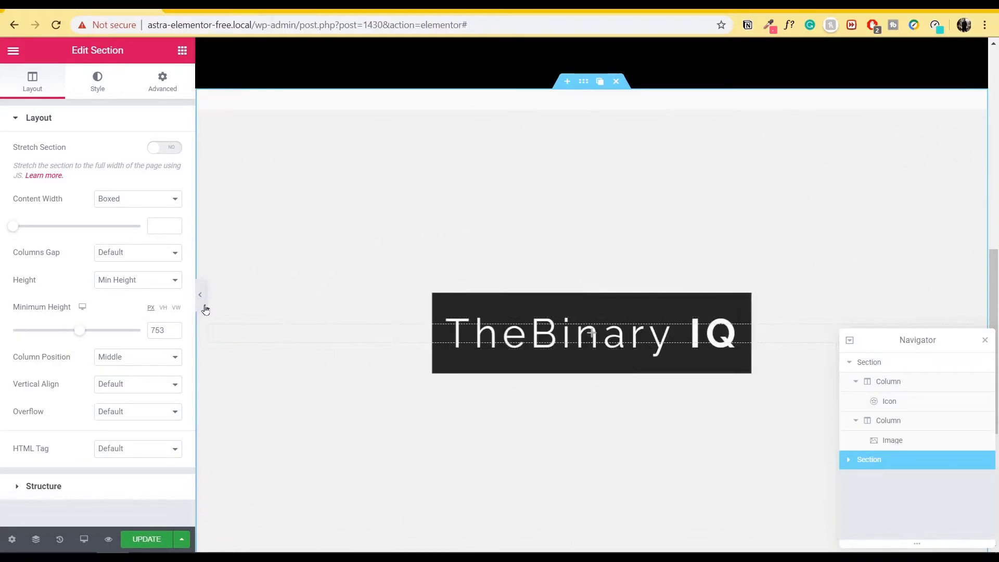
{"action": "left_click", "coordinate": [200, 296]}
{"action": "scroll", "coordinate": [6, 349], "scroll_direction": "up", "scroll_amount": 6}
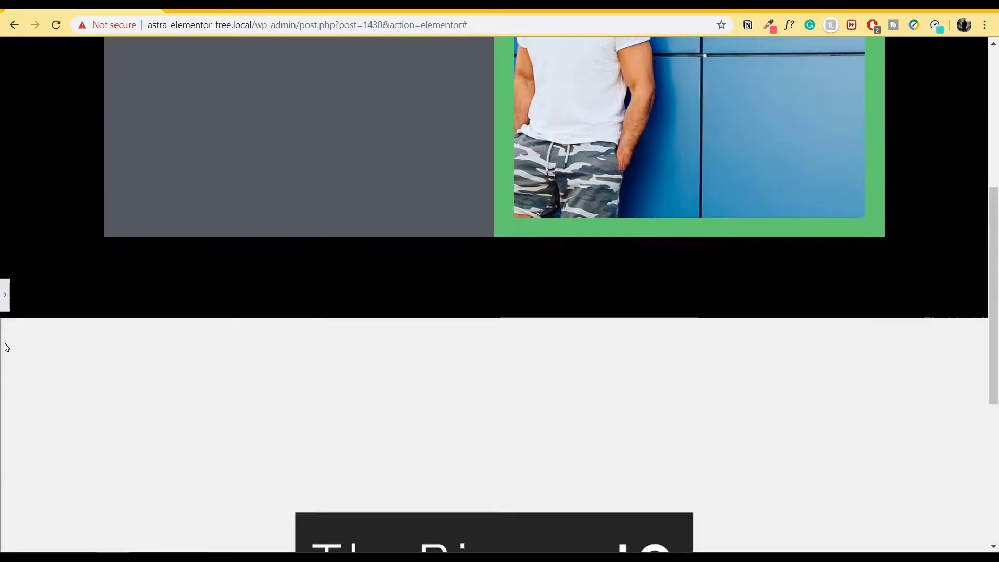
{"action": "left_click", "coordinate": [4, 294]}
{"action": "scroll", "coordinate": [489, 401], "scroll_direction": "down", "scroll_amount": 5}
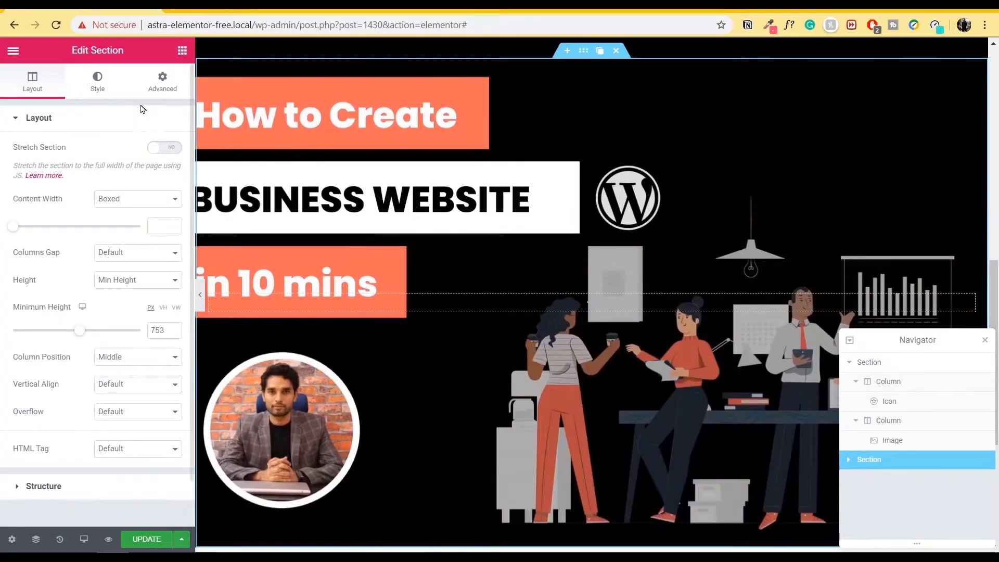
Switch the section to a slideshow background with the woman on pink, man in hat, red-haired woman and dark-haired woman images
{"action": "left_click", "coordinate": [94, 89]}
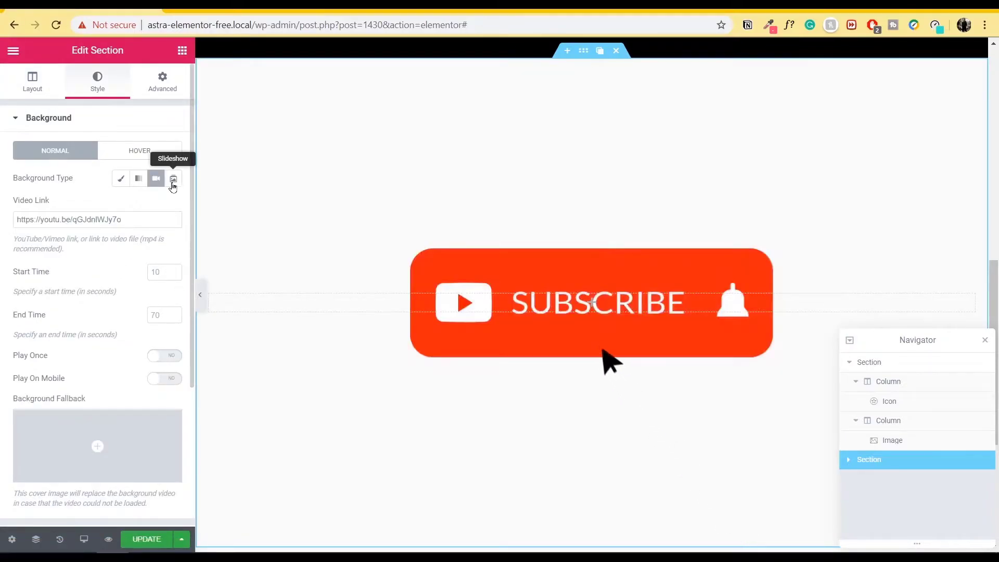
{"action": "left_click", "coordinate": [173, 178]}
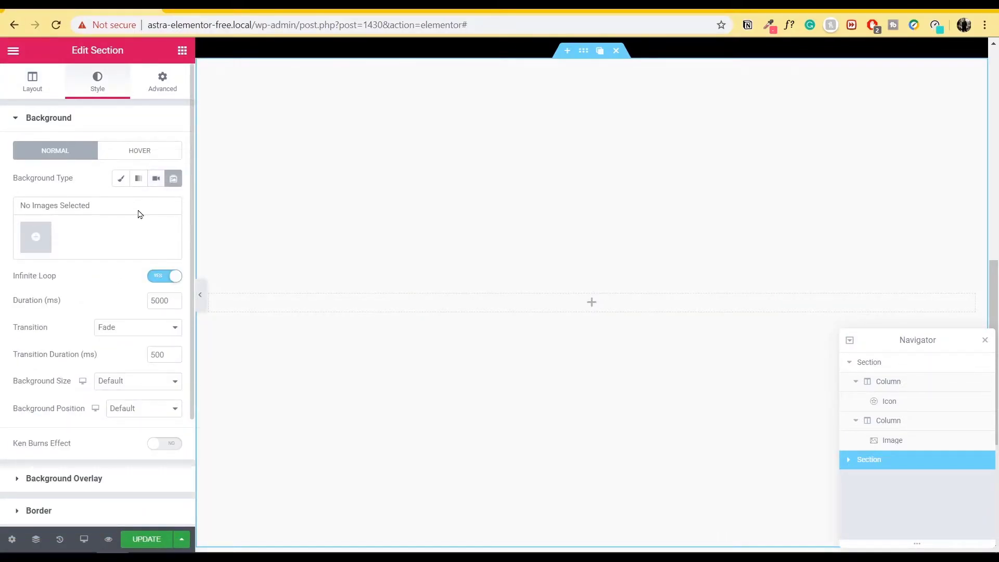
{"action": "left_click", "coordinate": [41, 243]}
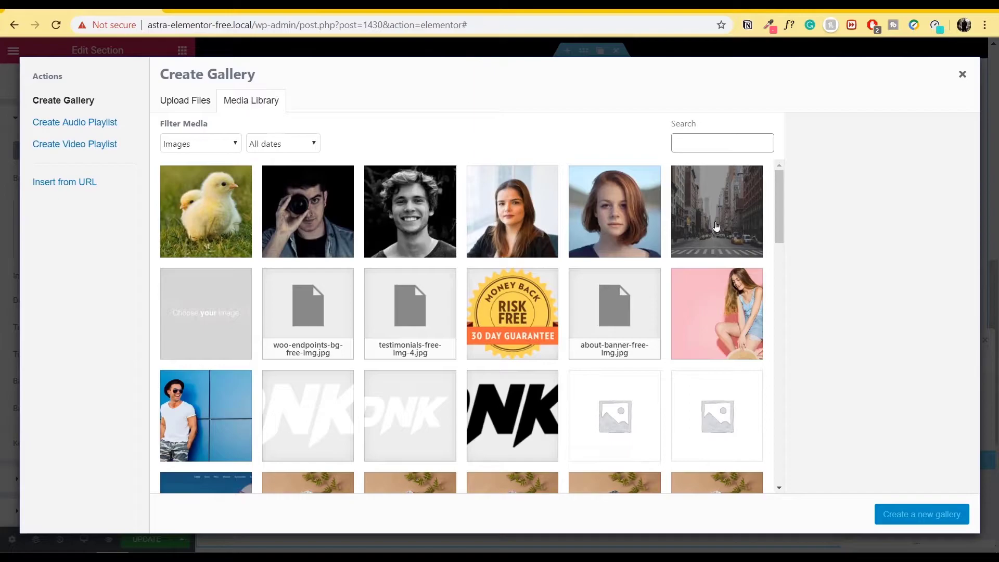
{"action": "left_click", "coordinate": [690, 312]}
{"action": "left_click", "coordinate": [213, 404]}
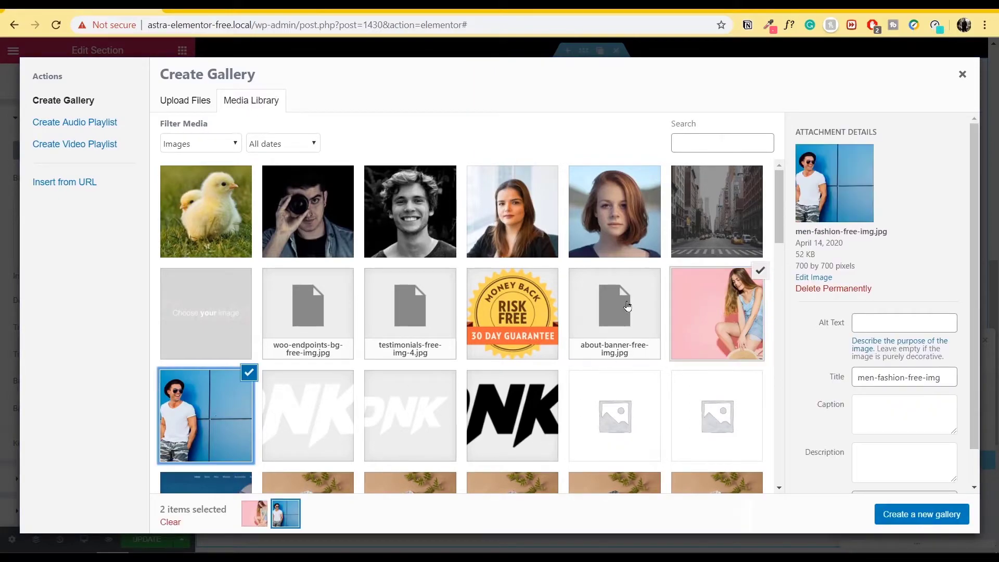
{"action": "left_click", "coordinate": [620, 229]}
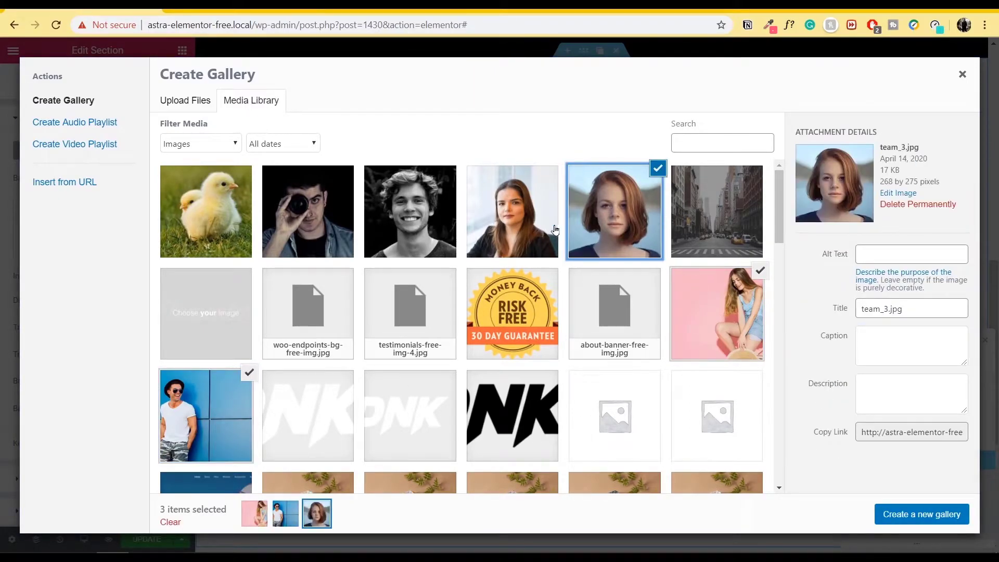
{"action": "left_click", "coordinate": [556, 229]}
{"action": "left_click", "coordinate": [948, 520]}
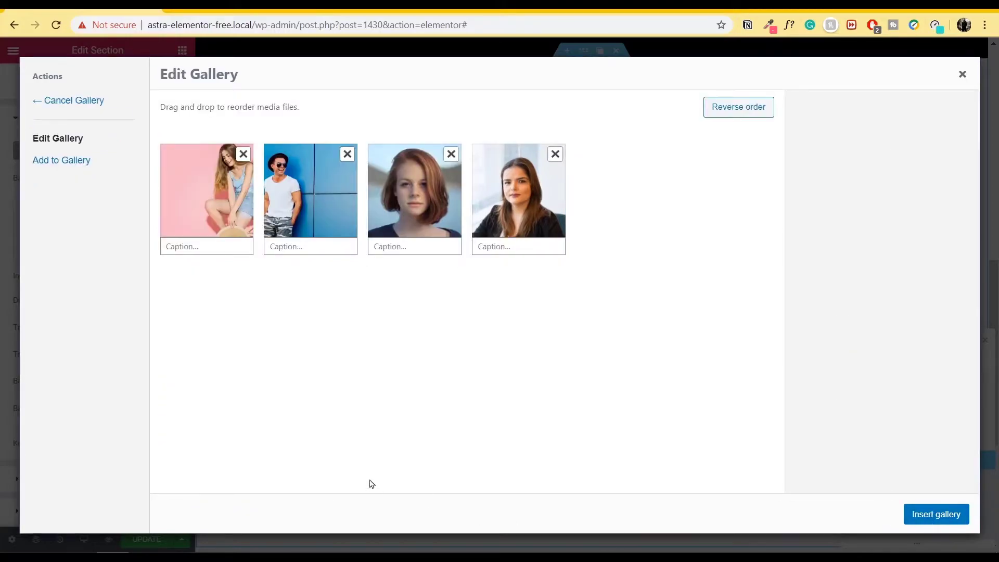
{"action": "left_click", "coordinate": [945, 520]}
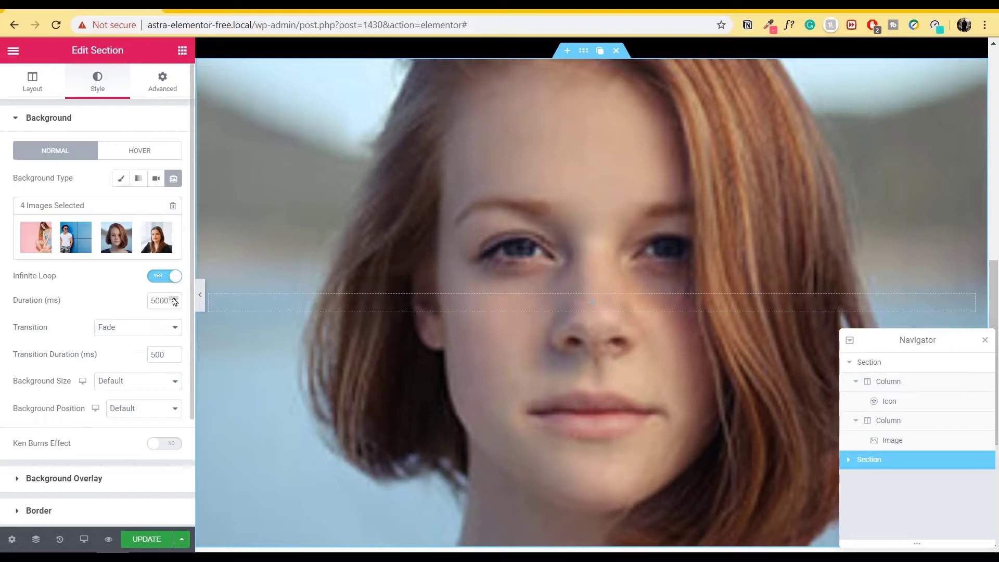
Set the slideshow's duration to 1000 ms and its transition to Slide Left
{"action": "left_click", "coordinate": [173, 303]}
{"action": "left_click", "coordinate": [173, 303]}
{"action": "left_click", "coordinate": [173, 303]}
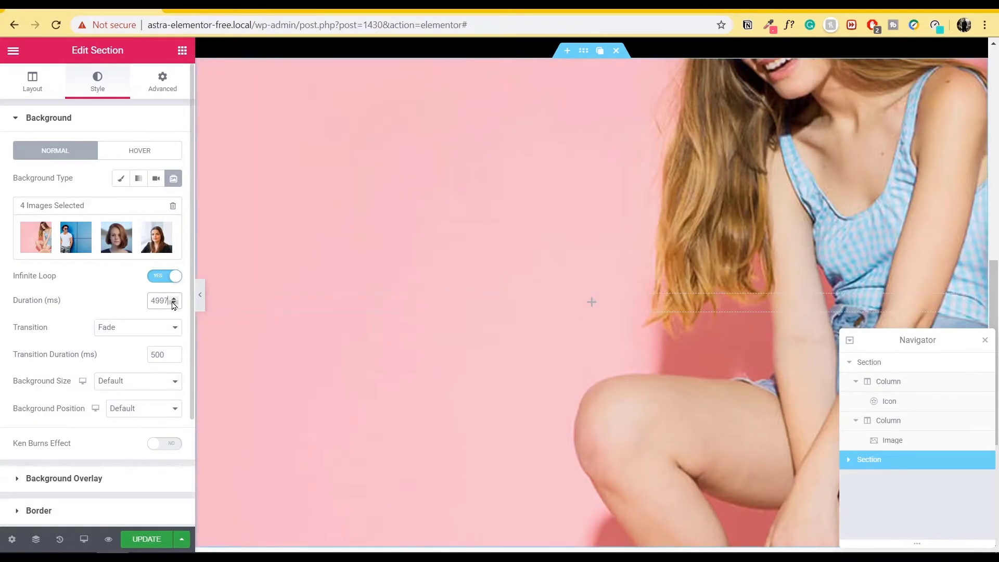
{"action": "left_click_drag", "start_coordinate": [168, 301], "coordinate": [97, 311]}
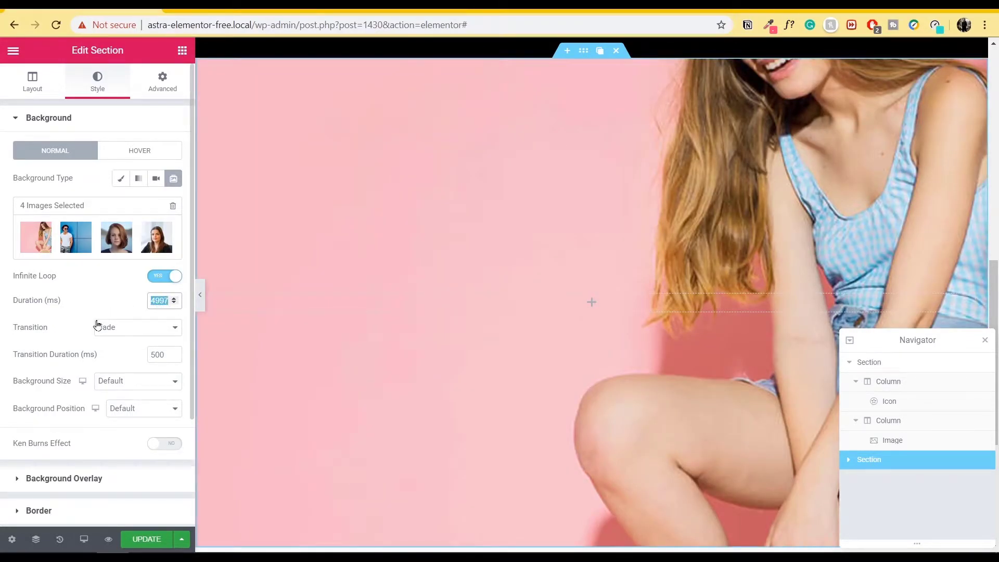
{"action": "type", "text": "1000"}
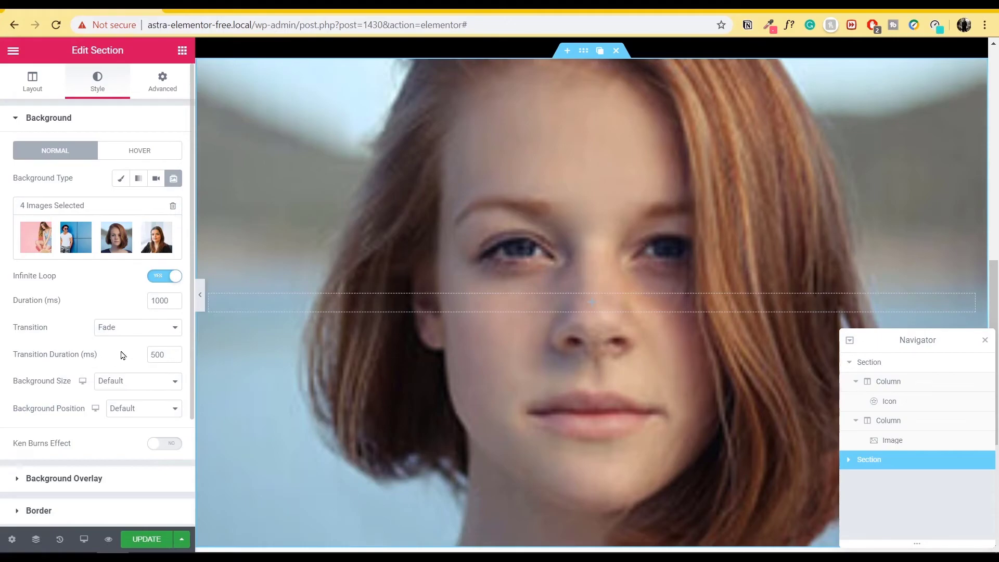
{"action": "left_click", "coordinate": [141, 331]}
{"action": "left_click", "coordinate": [139, 361]}
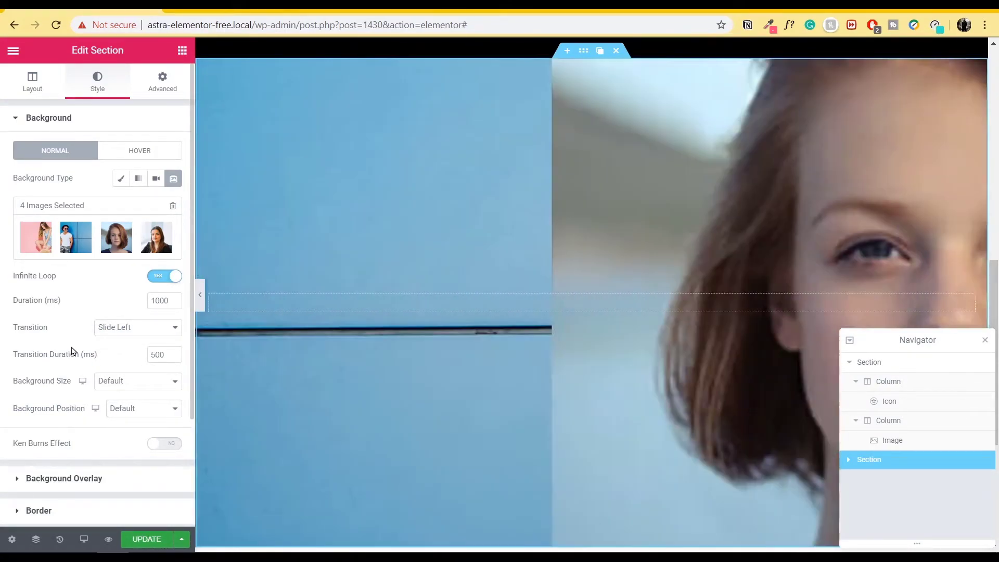
Try the Cover background size on the slideshow, then set it to Contain
{"action": "scroll", "coordinate": [72, 352], "scroll_direction": "down", "scroll_amount": 2}
{"action": "left_click", "coordinate": [150, 308]}
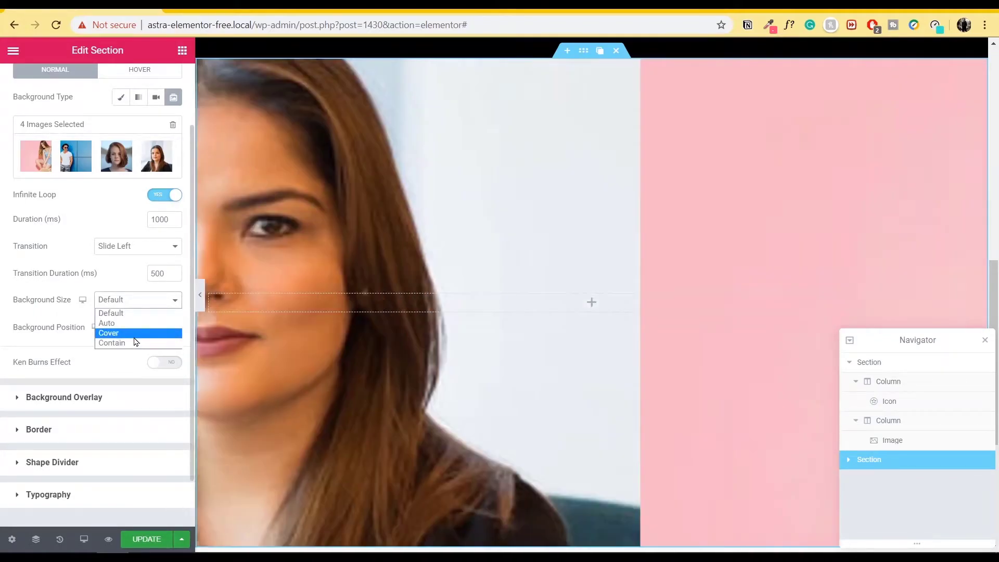
{"action": "left_click", "coordinate": [134, 337]}
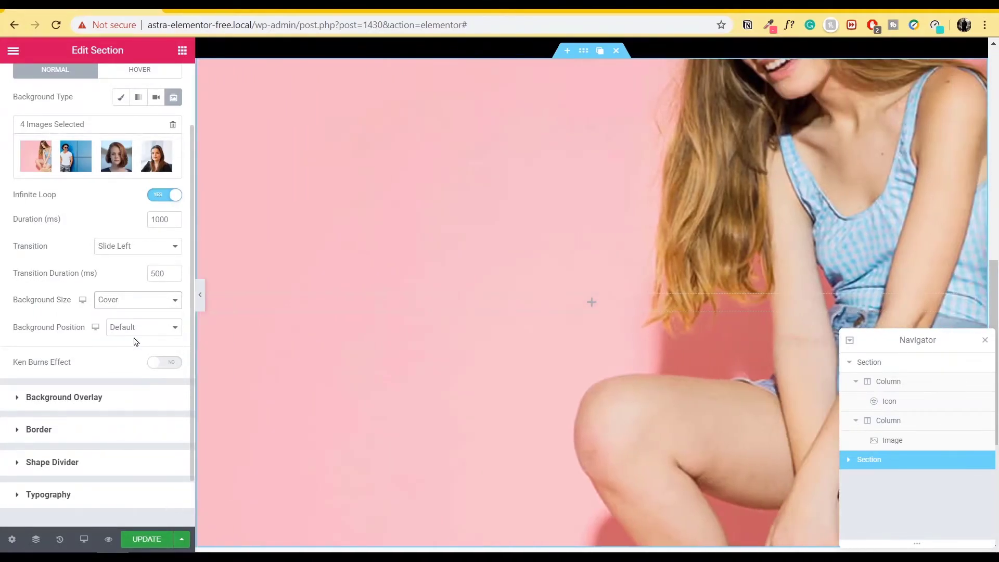
{"action": "left_click", "coordinate": [143, 310]}
{"action": "left_click", "coordinate": [138, 343]}
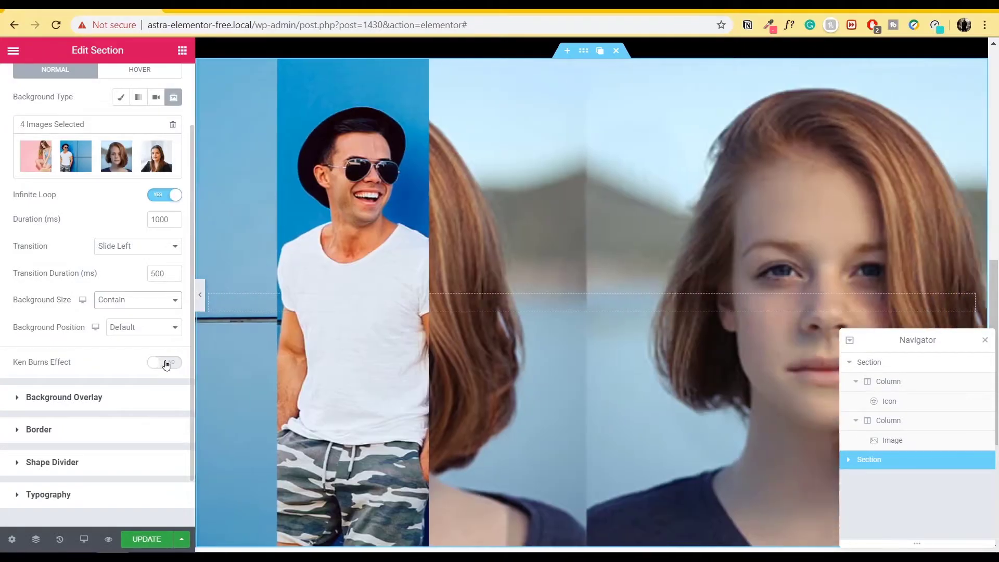
Enable the Ken Burns effect on the slideshow and set its direction to Out
{"action": "left_click", "coordinate": [158, 362]}
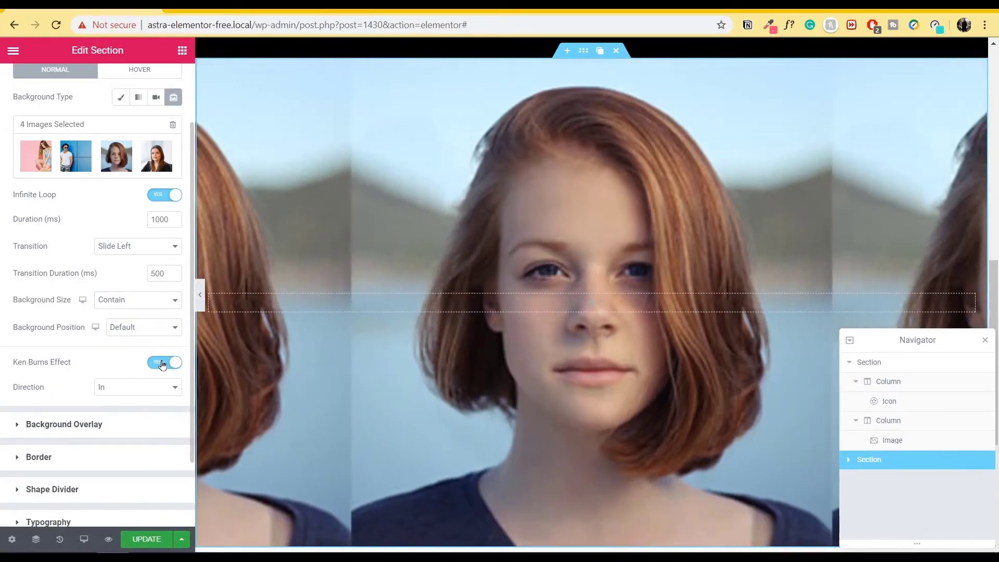
{"action": "left_click", "coordinate": [151, 387]}
{"action": "left_click", "coordinate": [138, 409]}
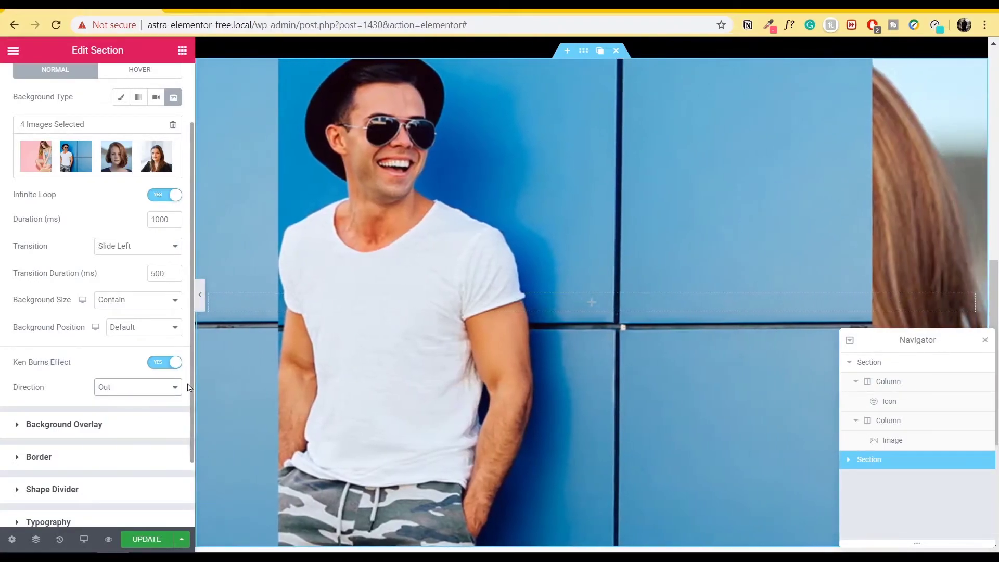
Switch the section back to a classic background with the city street image and Default attachment
{"action": "scroll", "coordinate": [75, 344], "scroll_direction": "up", "scroll_amount": 2}
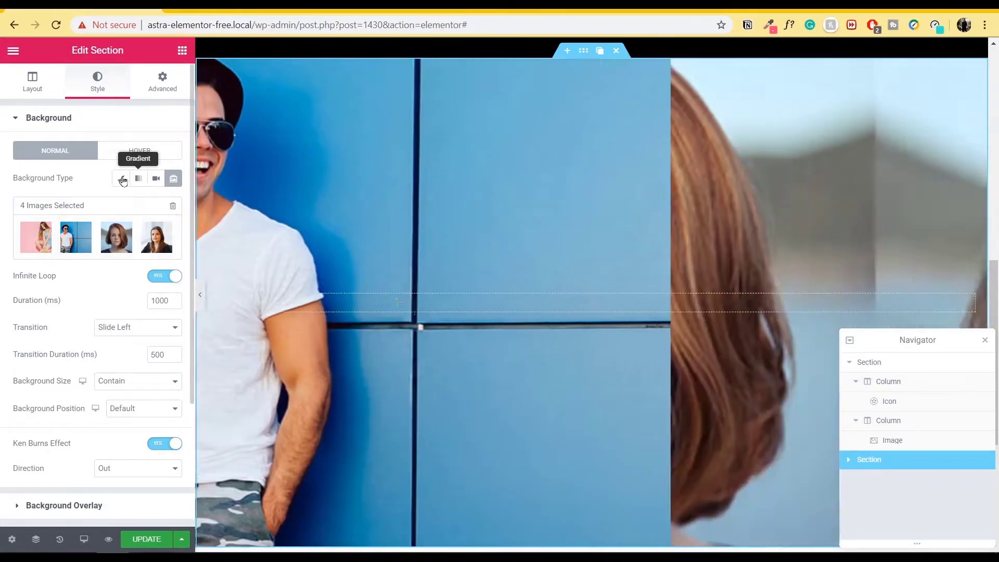
{"action": "left_click", "coordinate": [120, 178]}
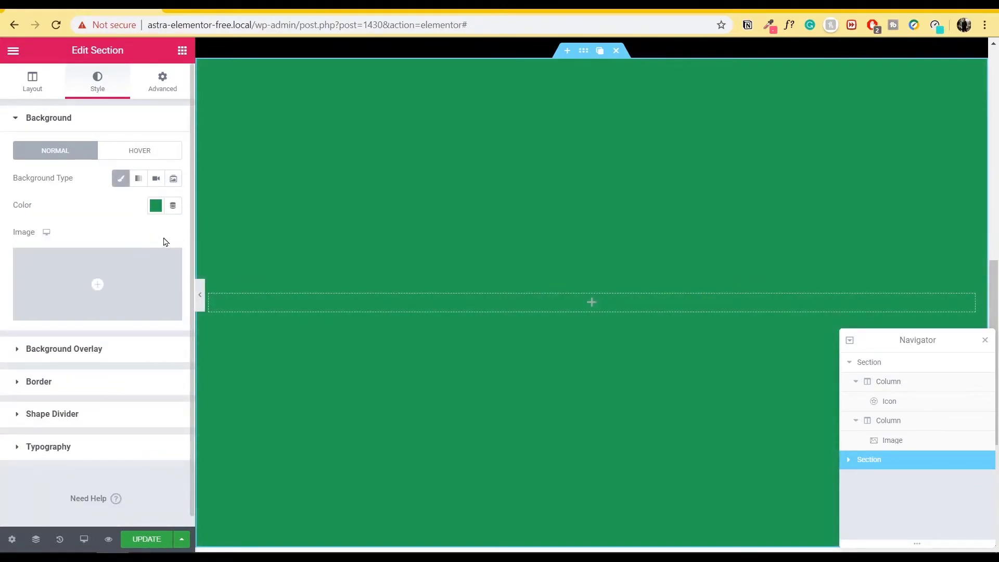
{"action": "left_click", "coordinate": [139, 270]}
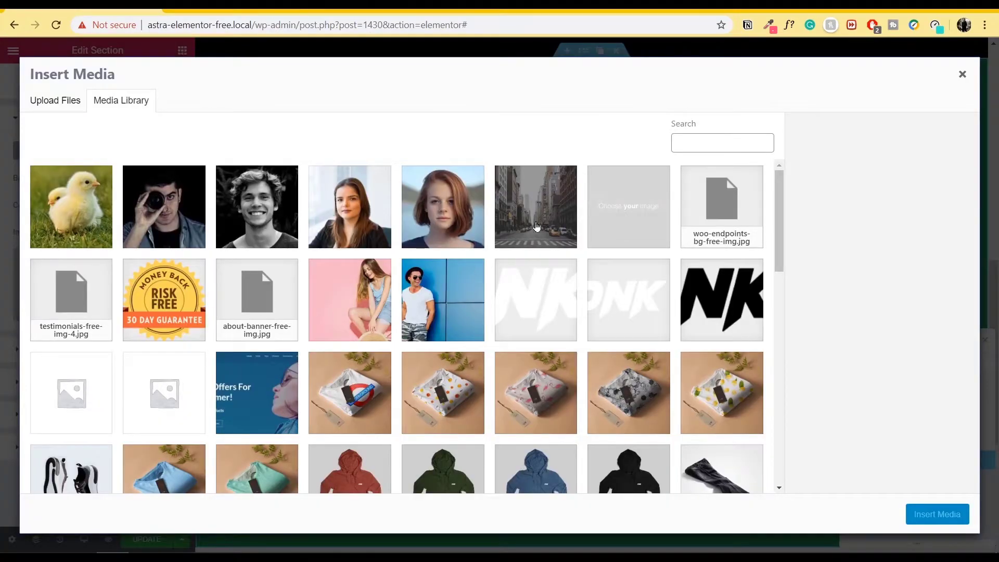
{"action": "left_click", "coordinate": [534, 229]}
{"action": "left_click", "coordinate": [924, 513]}
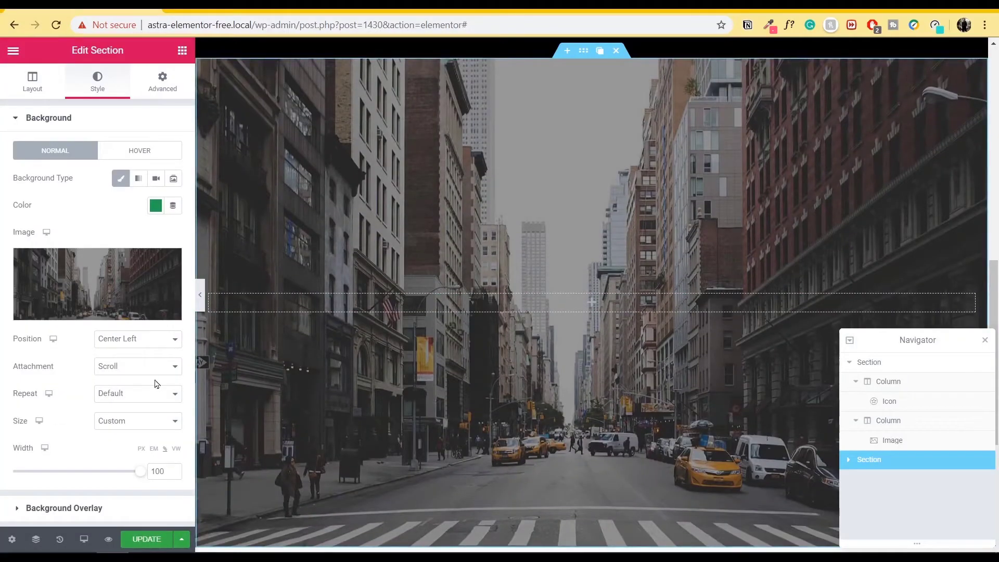
{"action": "left_click", "coordinate": [163, 366]}
{"action": "left_click", "coordinate": [152, 375]}
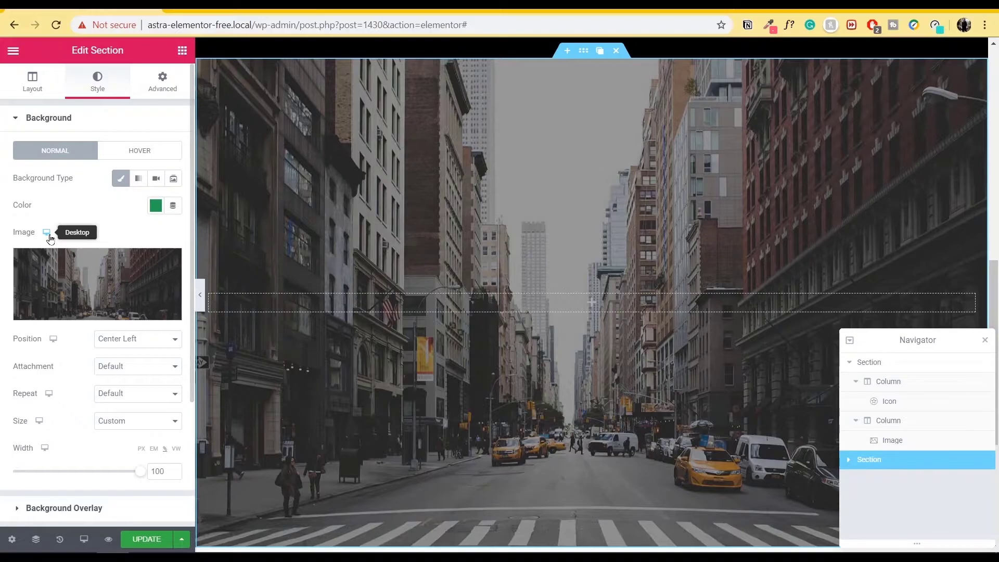
In the mobile view, try a minimum height of 250 px for the section, then set it to 632 px
{"action": "mouse_move", "coordinate": [46, 233]}
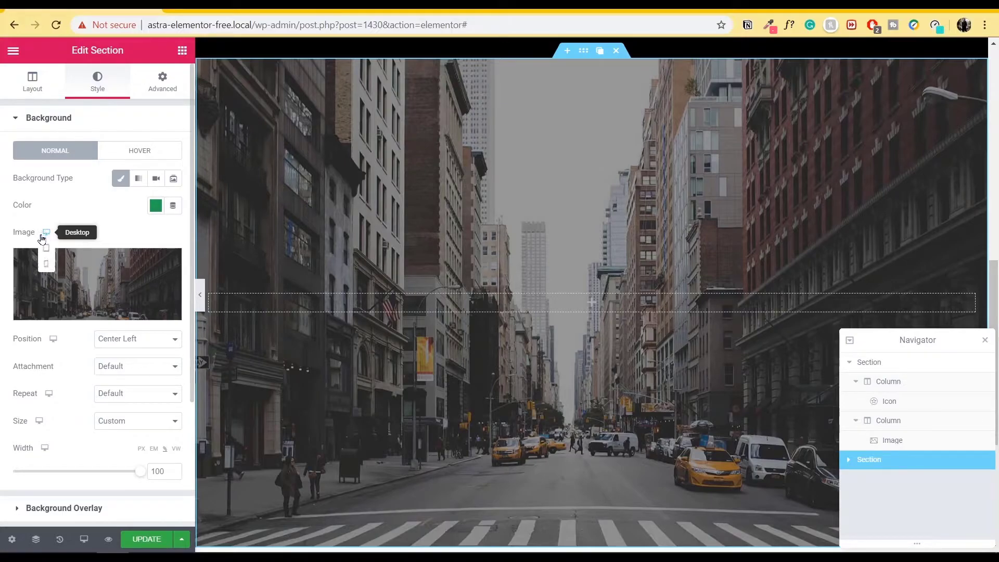
{"action": "left_click", "coordinate": [49, 265]}
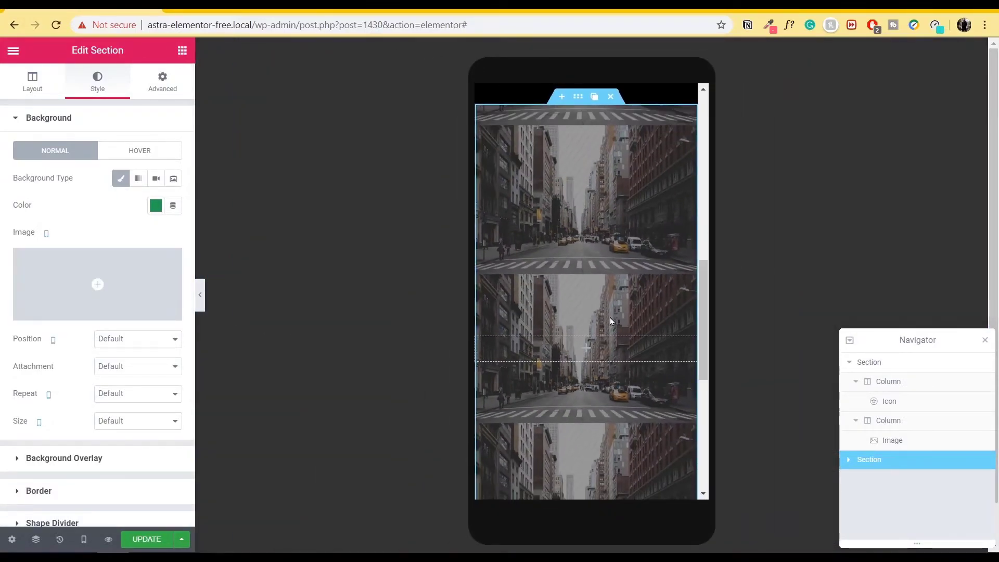
{"action": "scroll", "coordinate": [610, 318], "scroll_direction": "down", "scroll_amount": 6}
{"action": "scroll", "coordinate": [610, 318], "scroll_direction": "up", "scroll_amount": 2}
{"action": "scroll", "coordinate": [611, 319], "scroll_direction": "down", "scroll_amount": 2}
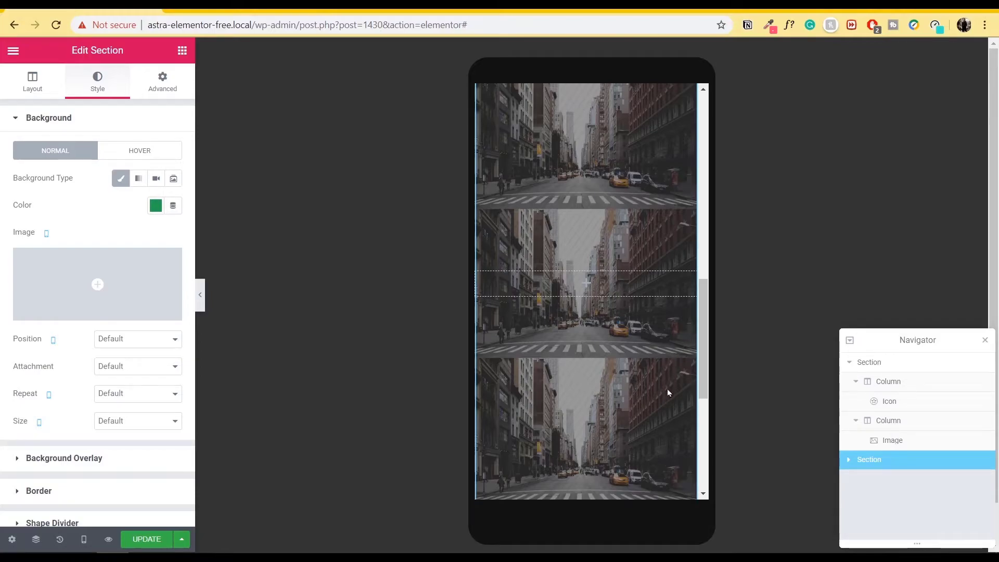
{"action": "left_click", "coordinate": [32, 82]}
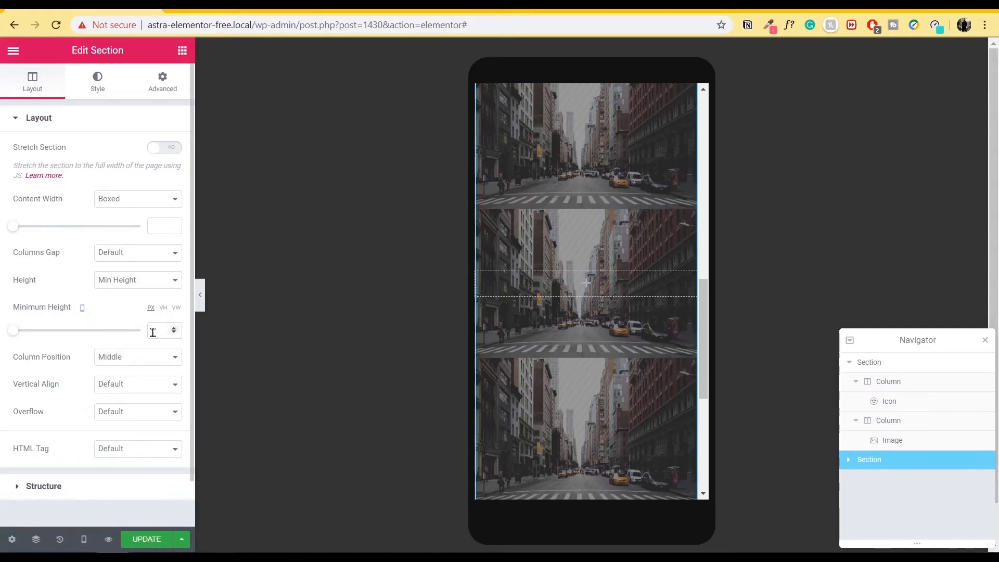
{"action": "left_click_drag", "start_coordinate": [13, 330], "coordinate": [40, 337]}
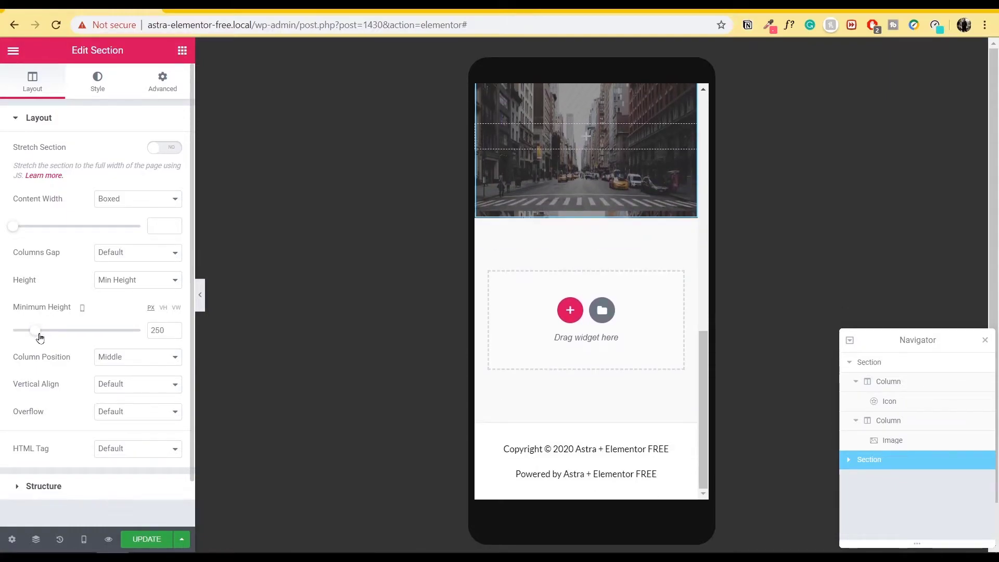
{"action": "scroll", "coordinate": [497, 322], "scroll_direction": "up", "scroll_amount": 3}
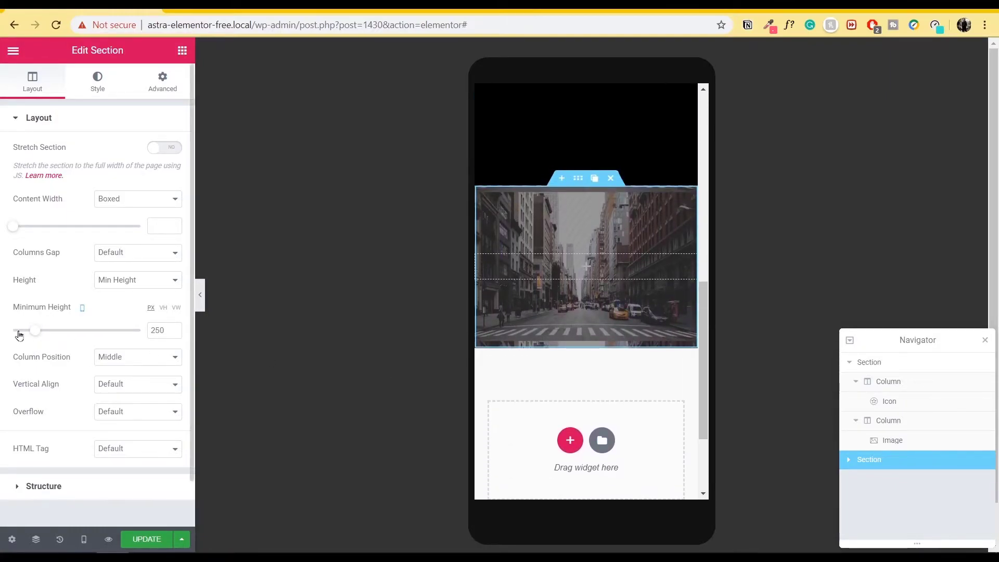
{"action": "left_click_drag", "start_coordinate": [35, 337], "coordinate": [71, 344]}
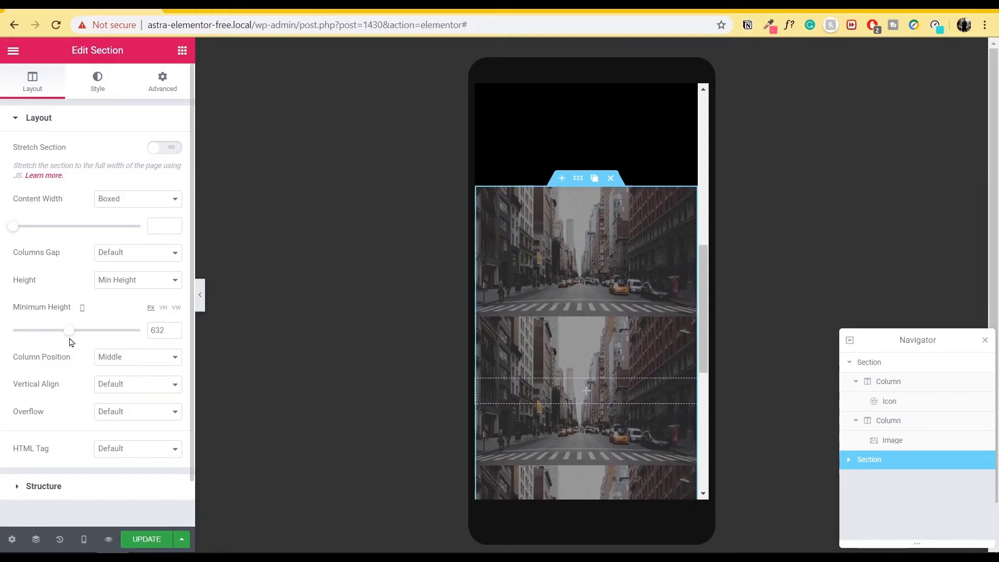
Try the Contain size for the section's mobile background image, then set it to Cover
{"action": "left_click", "coordinate": [99, 82]}
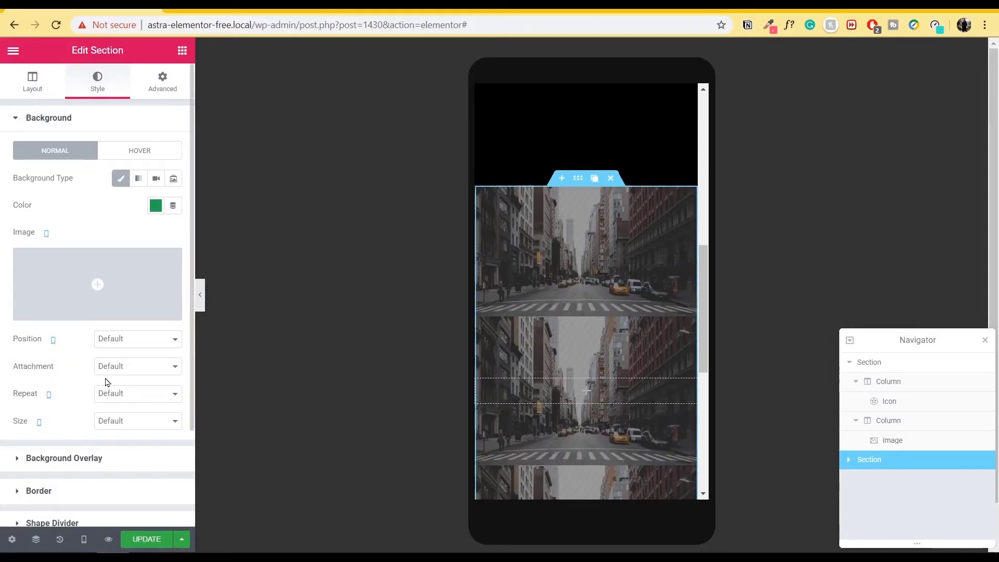
{"action": "left_click", "coordinate": [142, 427]}
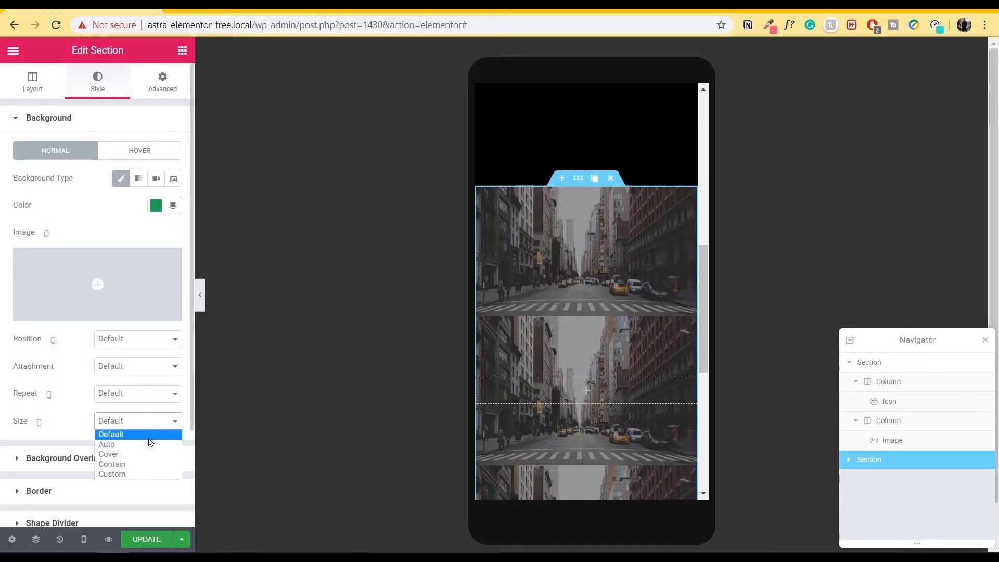
{"action": "left_click", "coordinate": [149, 464]}
{"action": "left_click", "coordinate": [147, 420]}
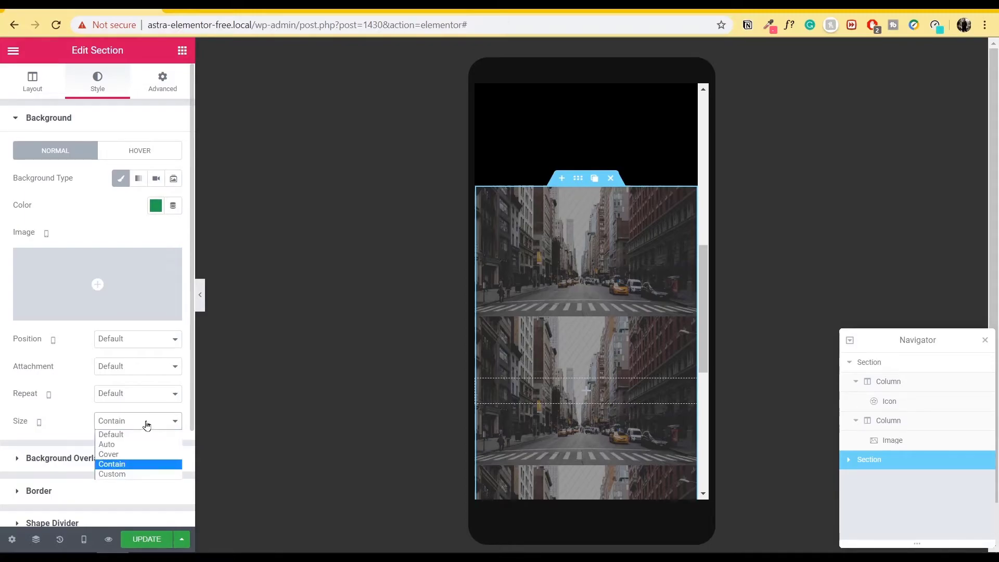
{"action": "left_click", "coordinate": [150, 454]}
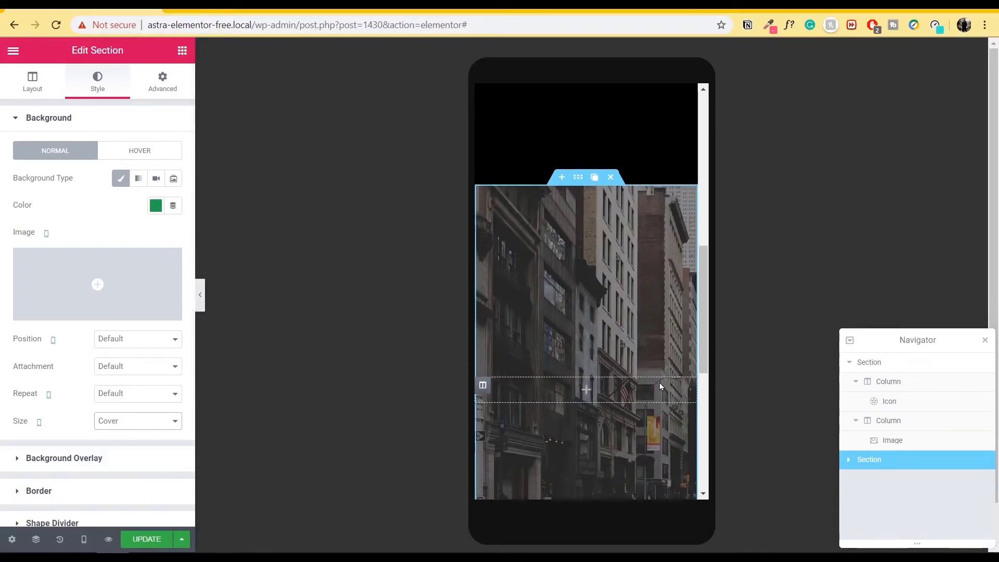
{"action": "scroll", "coordinate": [588, 322], "scroll_direction": "up", "scroll_amount": 2}
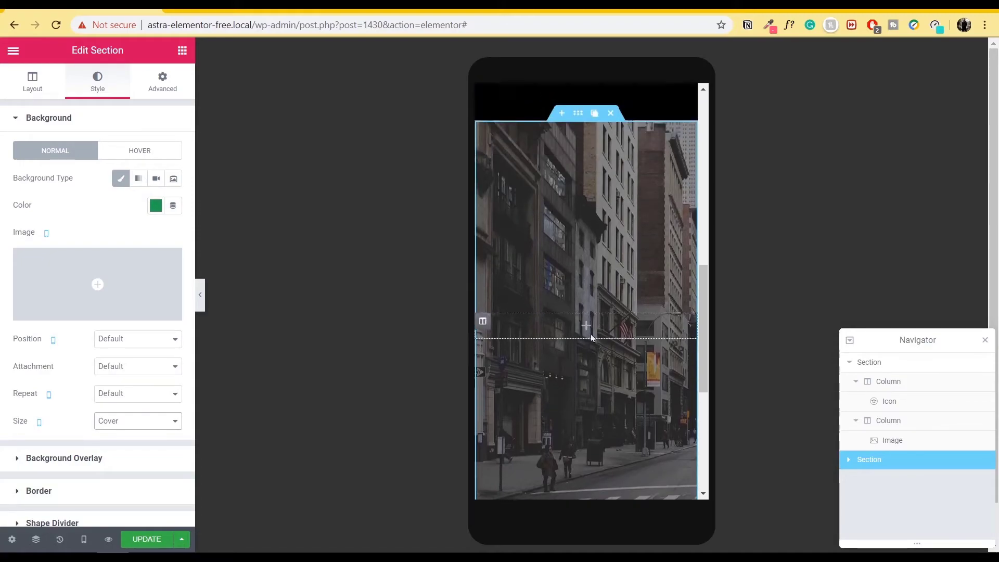
Compare the section's background image between the desktop and mobile views, finishing in the desktop view
{"action": "left_click", "coordinate": [47, 235]}
{"action": "left_click", "coordinate": [46, 206]}
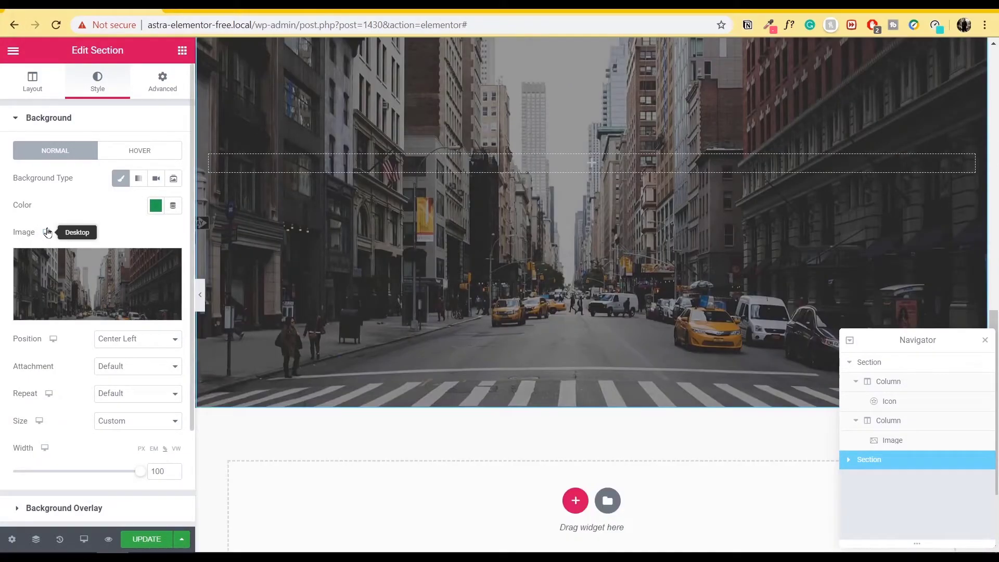
{"action": "left_click", "coordinate": [46, 232]}
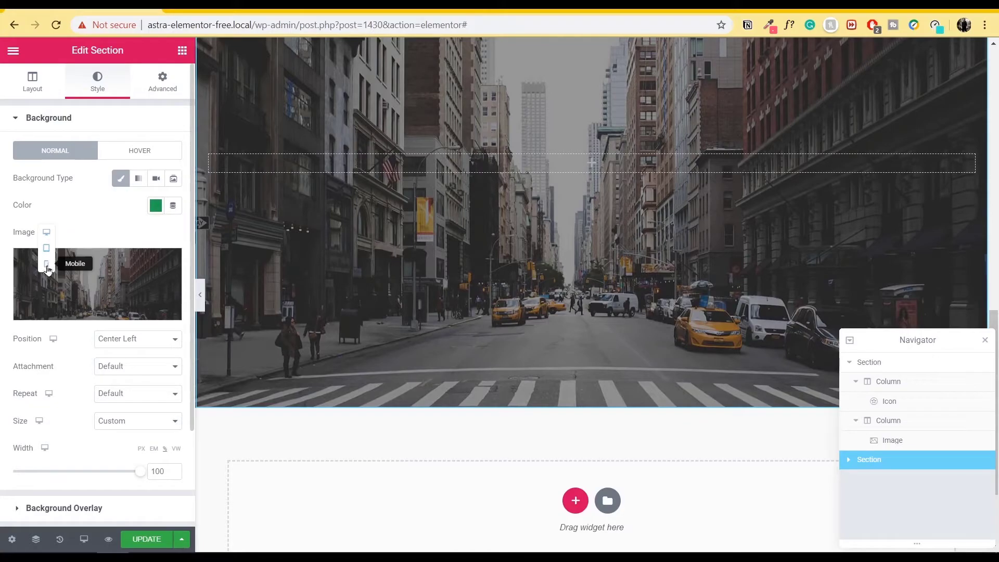
{"action": "left_click", "coordinate": [47, 265]}
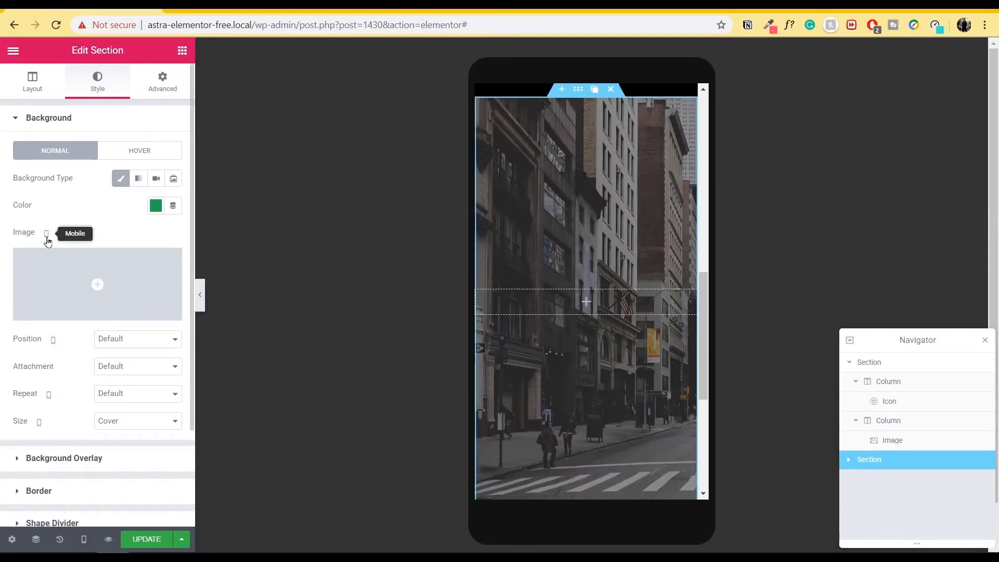
{"action": "mouse_move", "coordinate": [83, 299]}
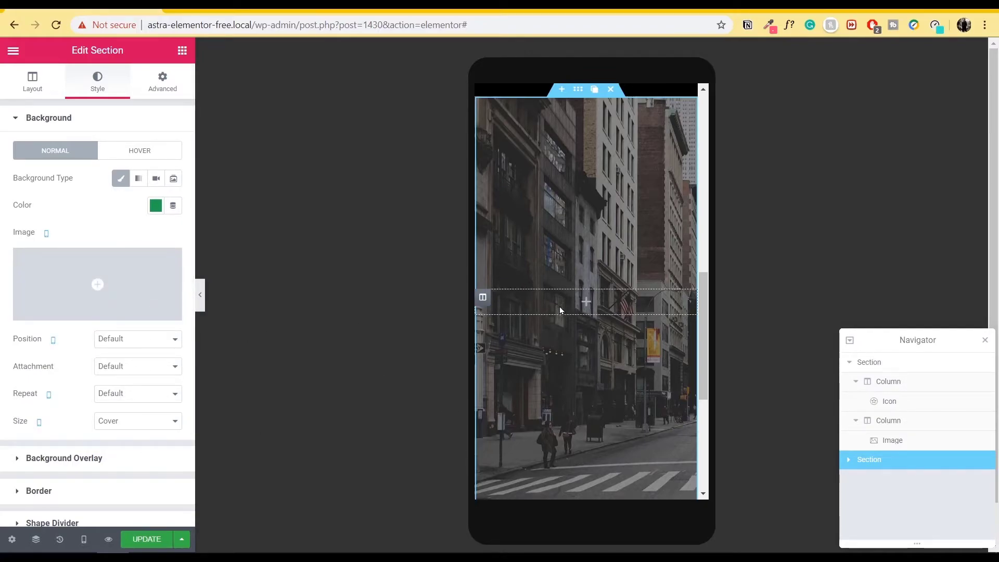
{"action": "left_click", "coordinate": [47, 235]}
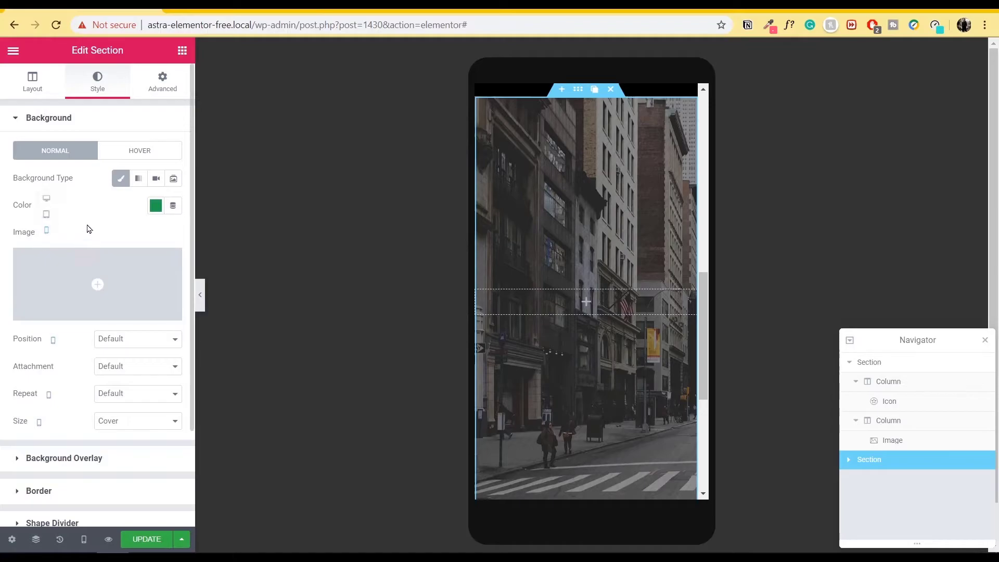
{"action": "left_click", "coordinate": [47, 201]}
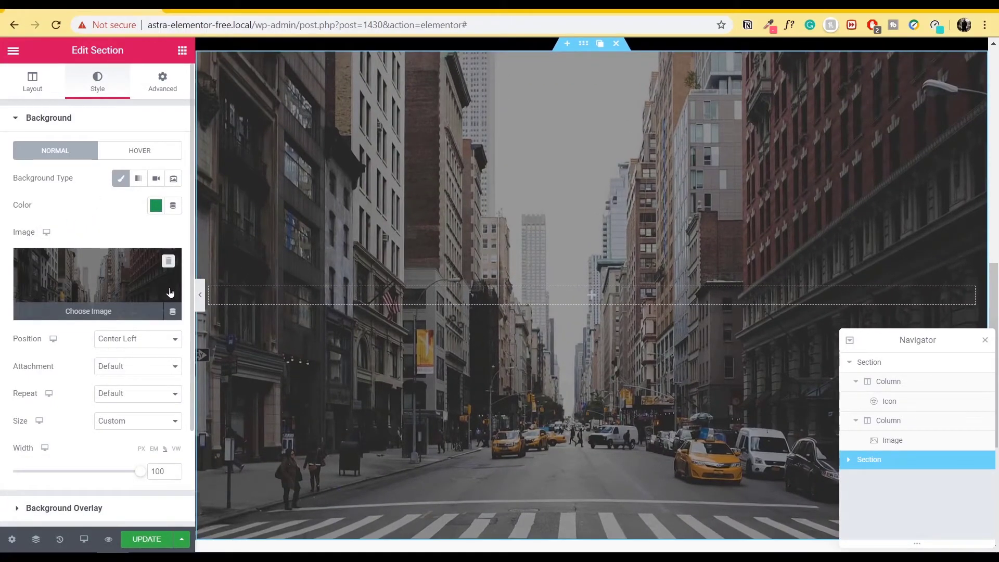
Open the section's background overlay settings, then place a Heading widget in the section's column
{"action": "left_click", "coordinate": [49, 117]}
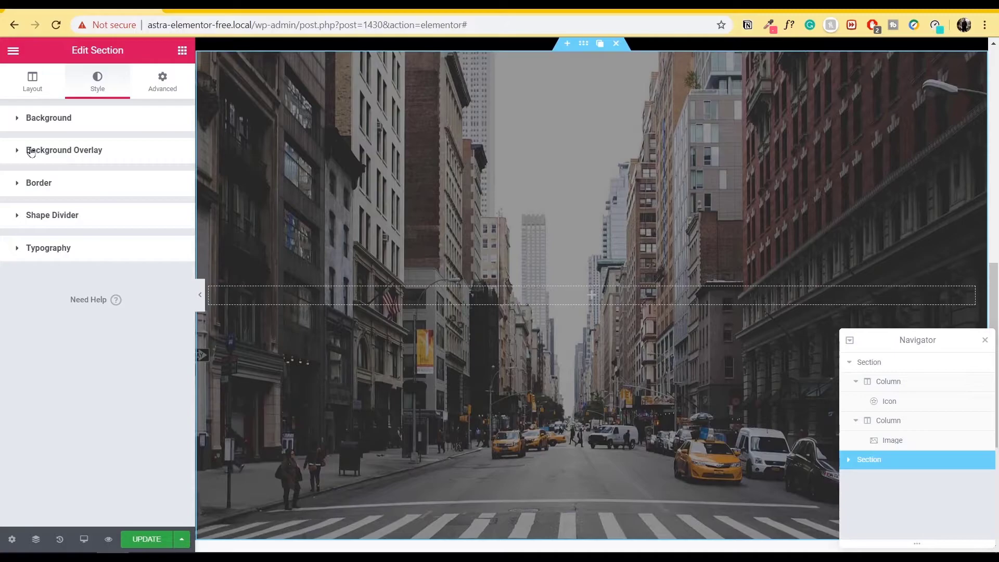
{"action": "left_click", "coordinate": [31, 151]}
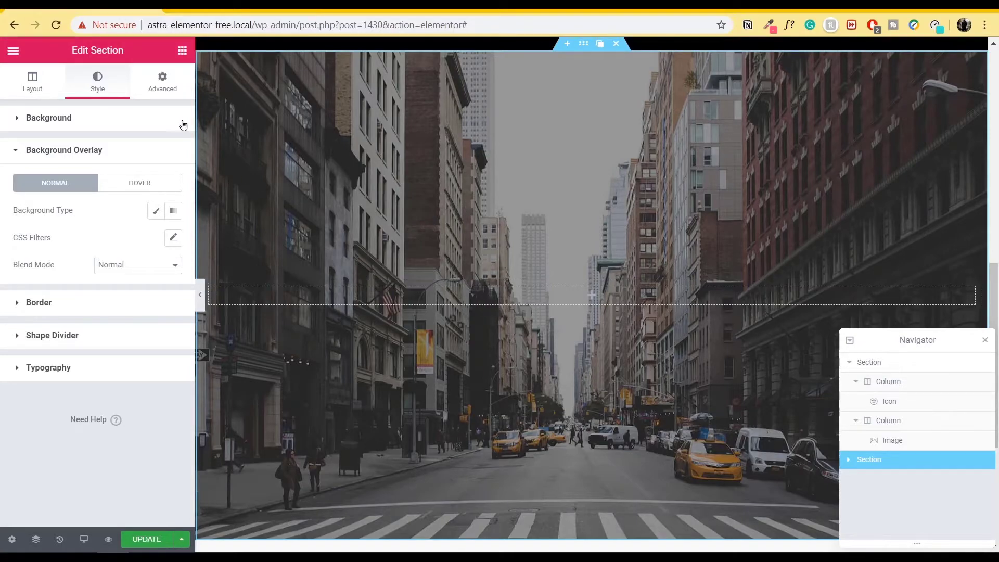
{"action": "left_click", "coordinate": [181, 51]}
{"action": "left_click_drag", "start_coordinate": [141, 165], "coordinate": [520, 294]}
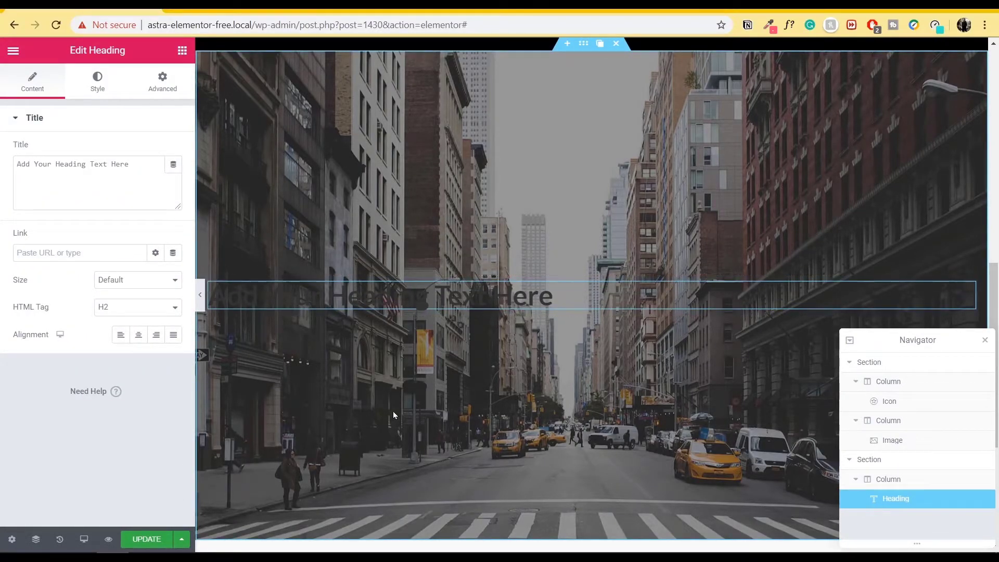
Give the street-image section a classic background overlay in white (#FFFFFF)
{"action": "left_click", "coordinate": [584, 44]}
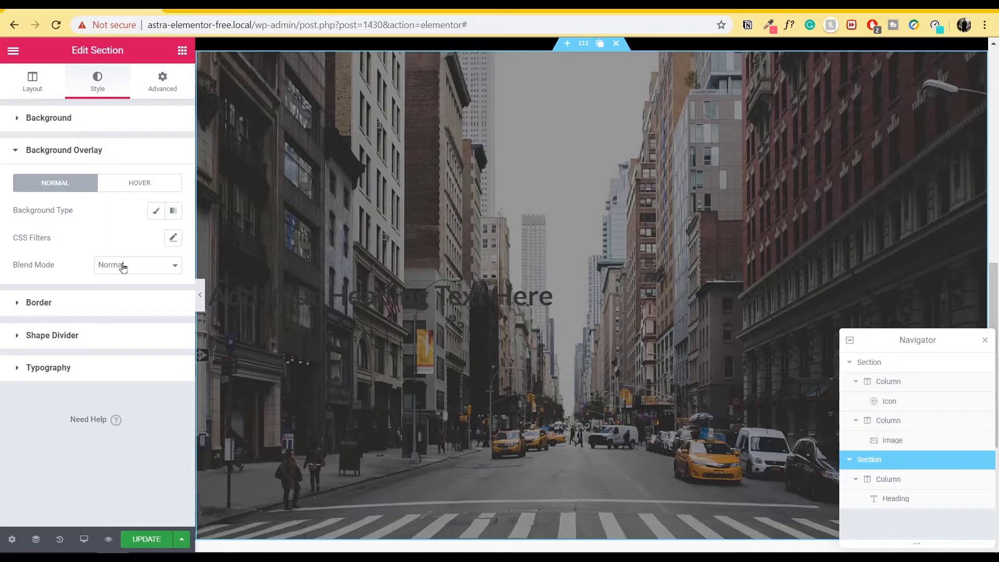
{"action": "left_click", "coordinate": [155, 212]}
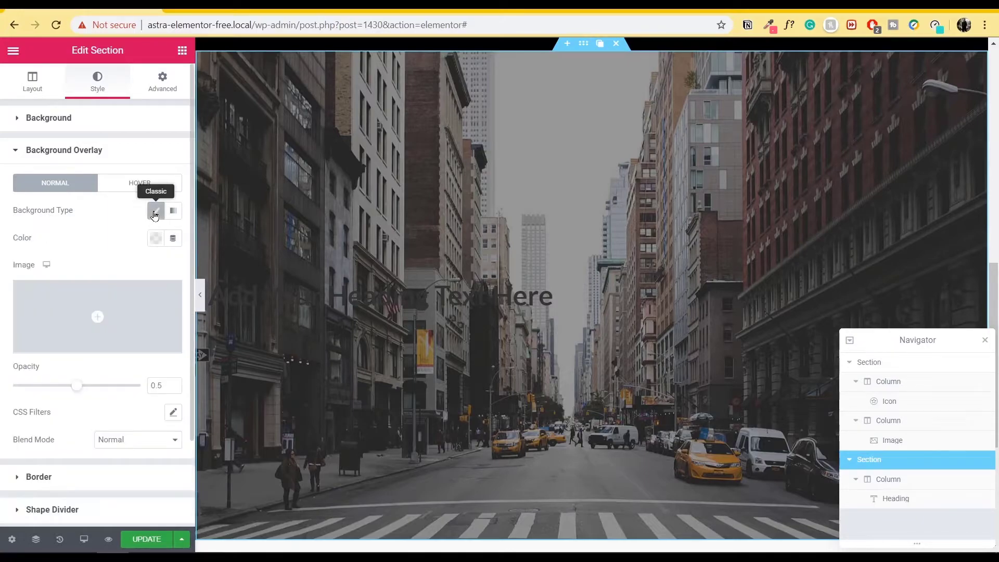
{"action": "left_click", "coordinate": [156, 239]}
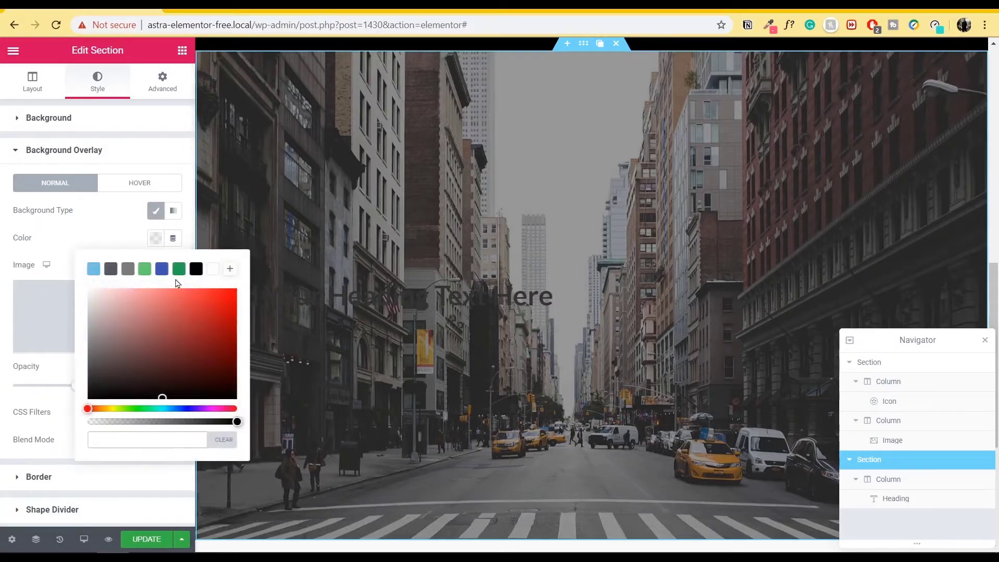
{"action": "left_click", "coordinate": [217, 271]}
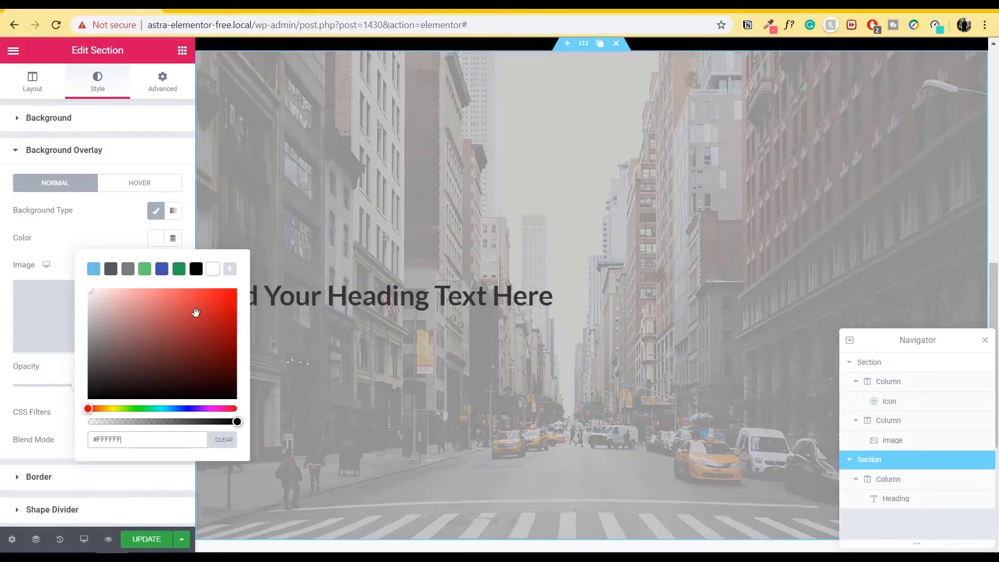
{"action": "left_click", "coordinate": [129, 438]}
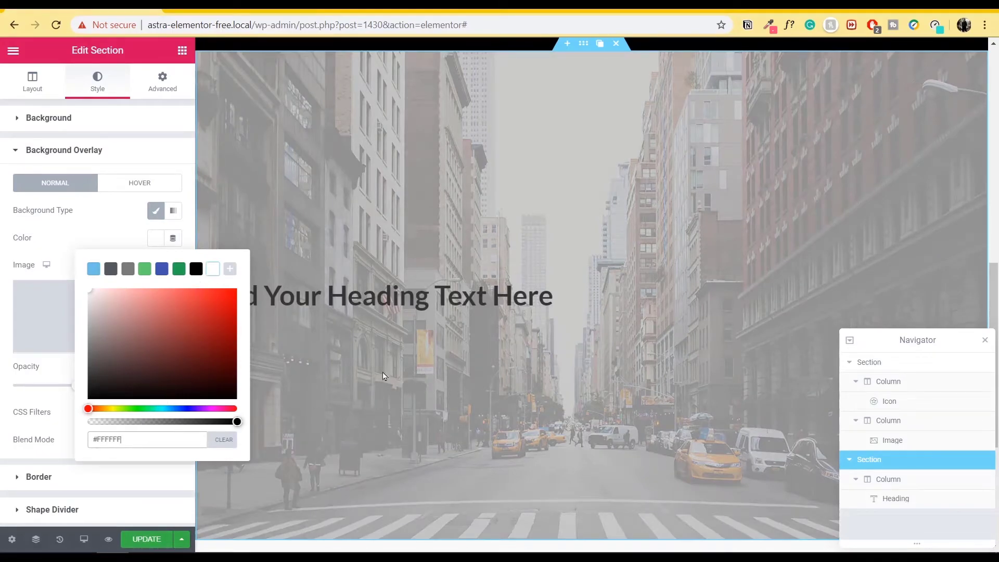
{"action": "left_click", "coordinate": [84, 247]}
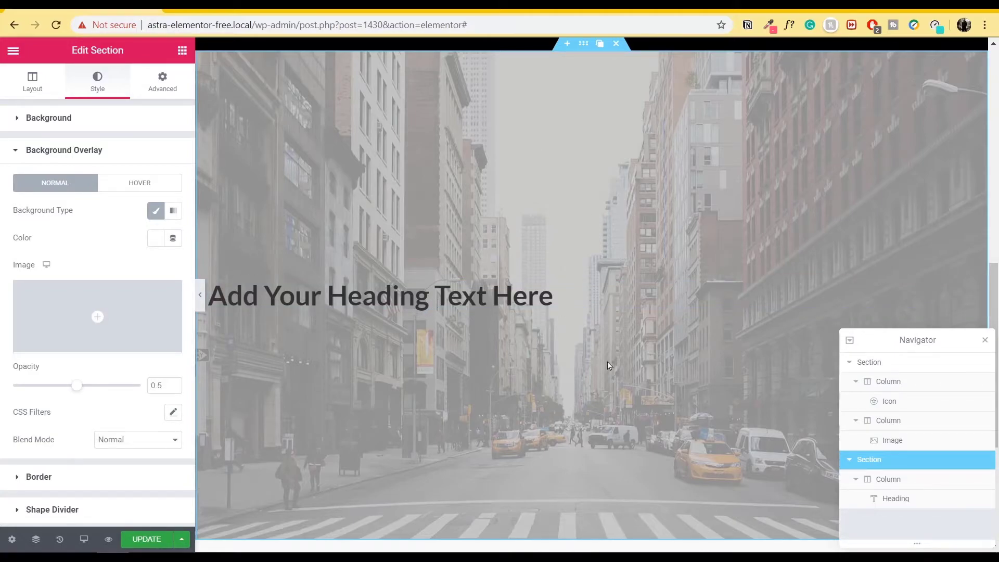
Set the opacity of the section's background overlay to 0.39
{"action": "scroll", "coordinate": [609, 365], "scroll_direction": "down", "scroll_amount": 3}
{"action": "scroll", "coordinate": [608, 365], "scroll_direction": "up", "scroll_amount": 3}
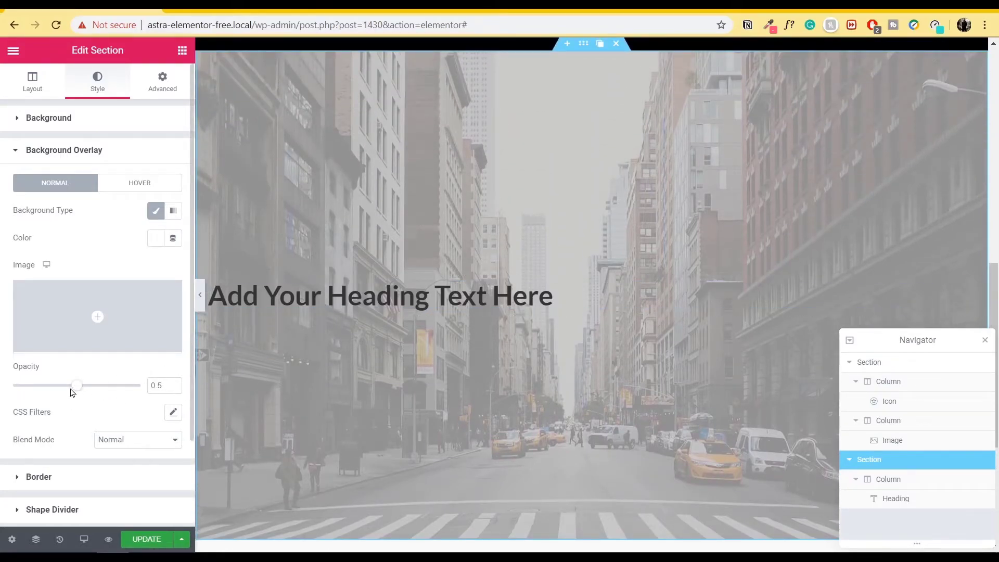
{"action": "mouse_move", "coordinate": [77, 393]}
{"action": "left_mouse_down"}
{"action": "mouse_move", "coordinate": [129, 392]}
{"action": "mouse_move", "coordinate": [40, 392]}
{"action": "mouse_move", "coordinate": [63, 394]}
{"action": "left_mouse_up"}
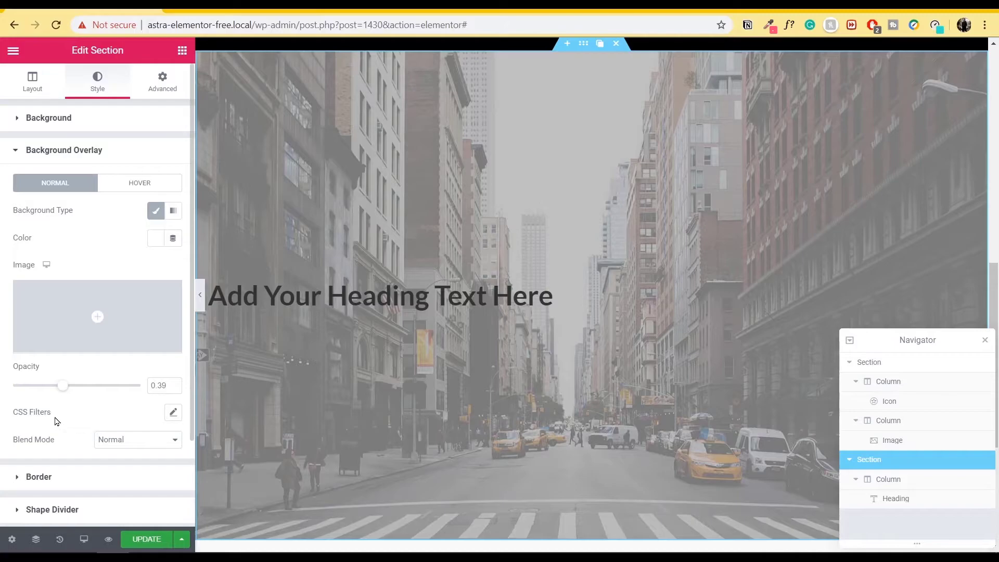
Adjust the overlay's CSS filters by shifting the hue and bringing the saturation down to its minimum
{"action": "left_click", "coordinate": [173, 412]}
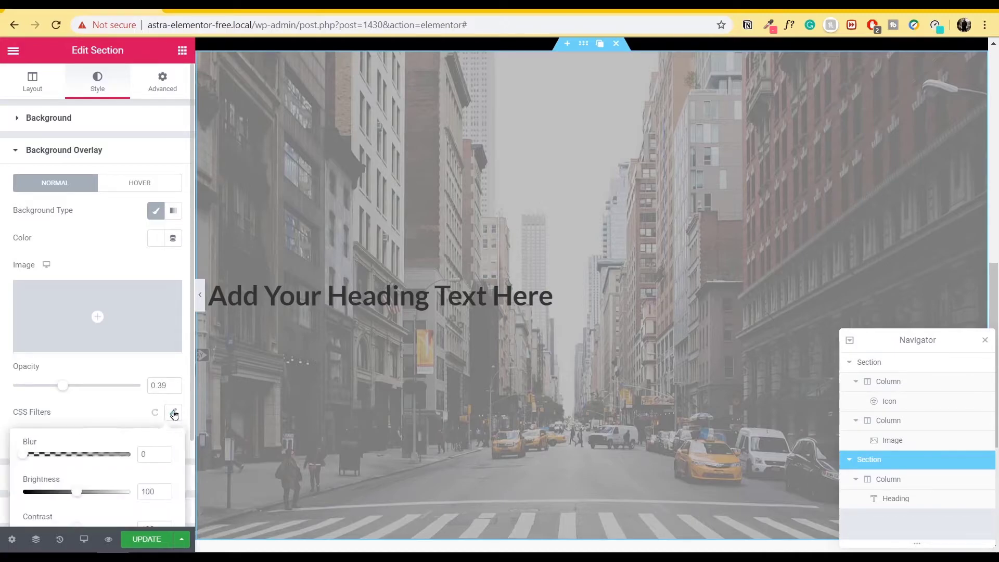
{"action": "scroll", "coordinate": [95, 477], "scroll_direction": "down", "scroll_amount": 2}
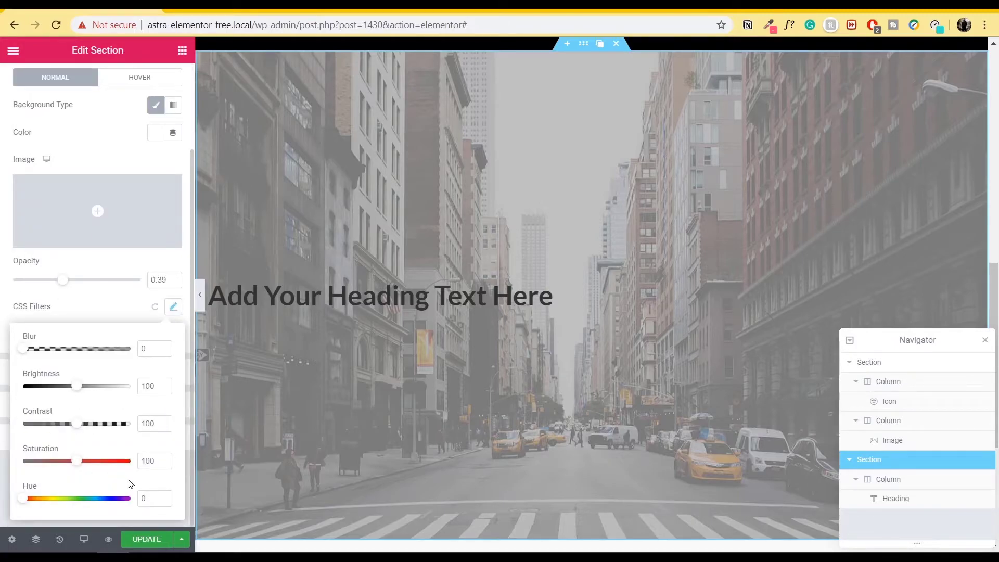
{"action": "left_click_drag", "start_coordinate": [77, 461], "coordinate": [125, 461]}
{"action": "left_click_drag", "start_coordinate": [23, 500], "coordinate": [50, 498]}
{"action": "left_click_drag", "start_coordinate": [126, 463], "coordinate": [17, 474]}
{"action": "left_click", "coordinate": [67, 133]}
{"action": "scroll", "coordinate": [68, 133], "scroll_direction": "up", "scroll_amount": 2}
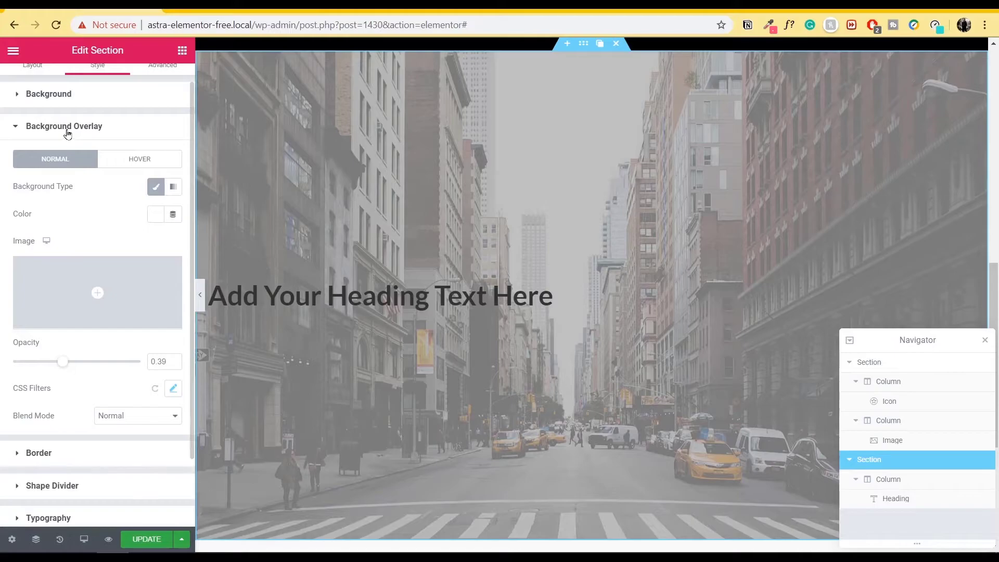
Set the section's border type to Solid
{"action": "left_click", "coordinate": [68, 130]}
{"action": "left_click", "coordinate": [68, 184]}
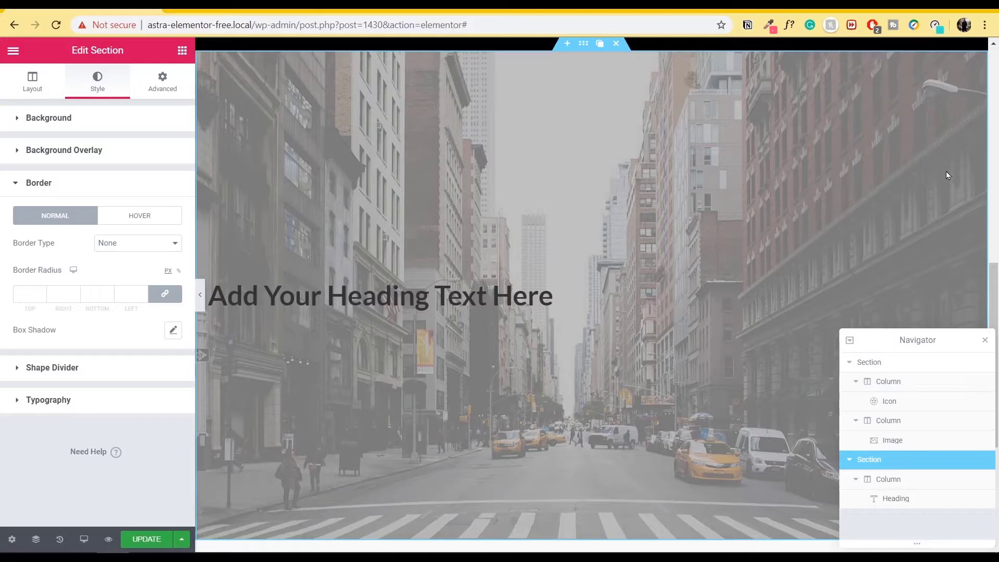
{"action": "left_click", "coordinate": [140, 249]}
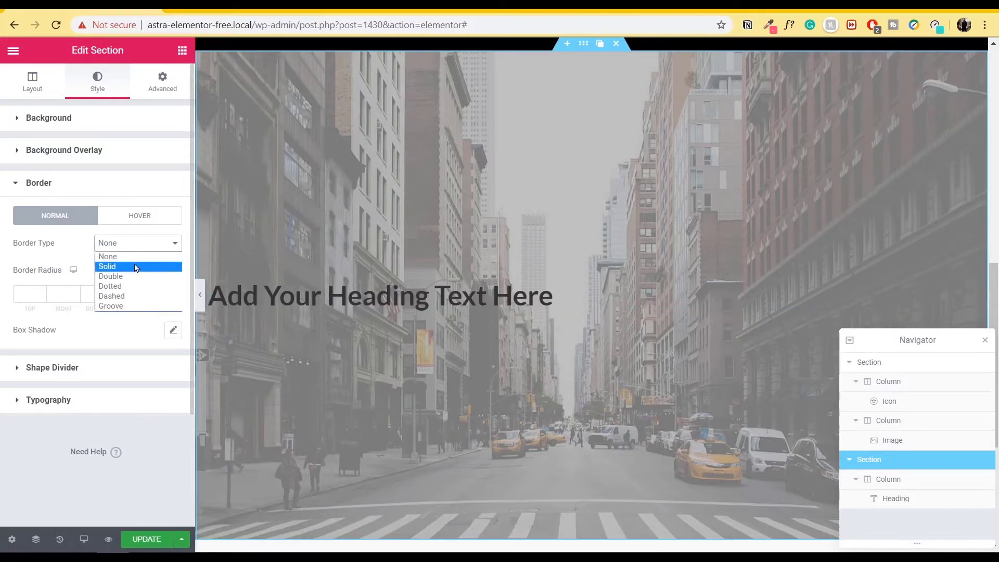
{"action": "left_click", "coordinate": [134, 267]}
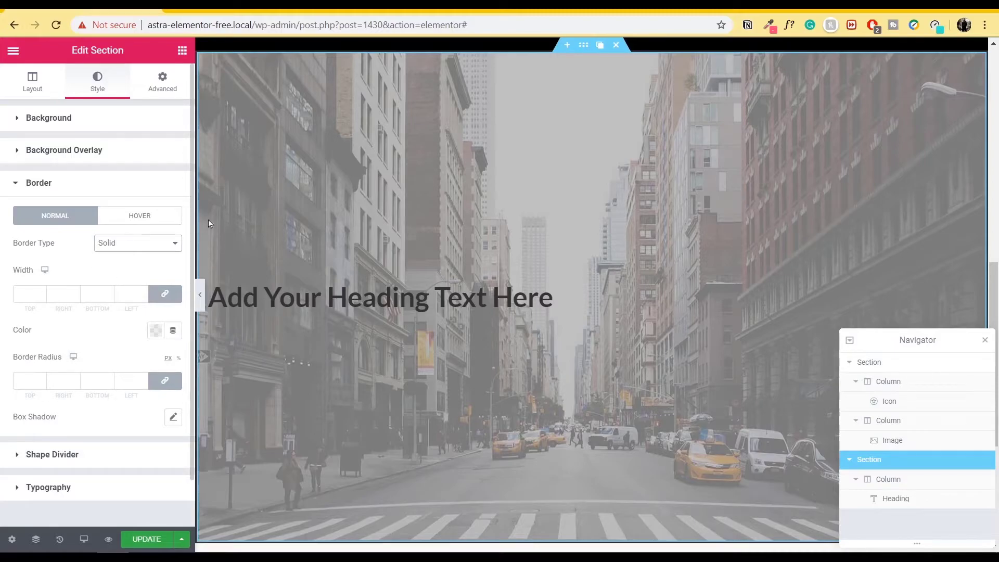
Set the section's border width to 36 on all sides and its colour to bright green (#5EFF00)
{"action": "left_click", "coordinate": [41, 293]}
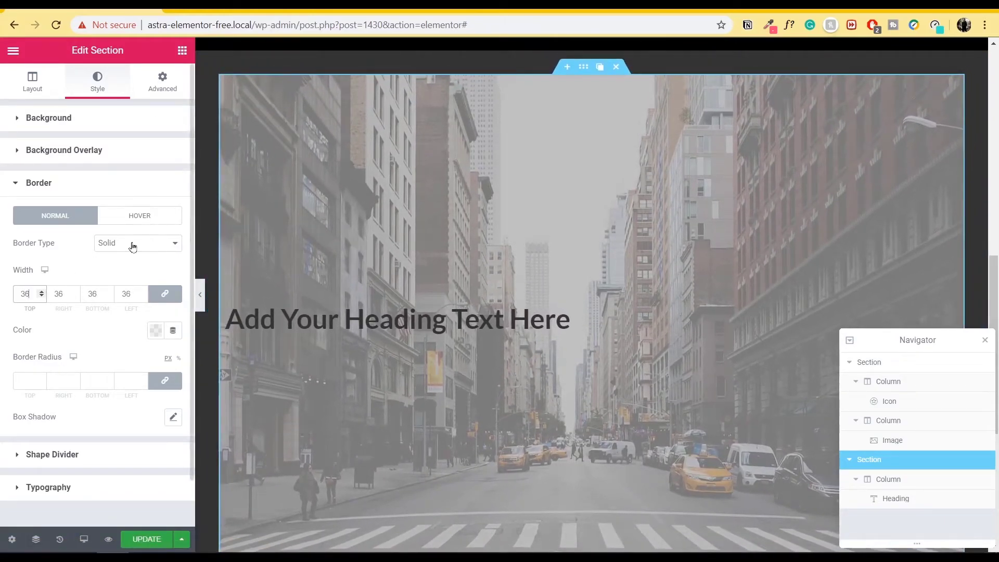
{"action": "left_click", "coordinate": [155, 329]}
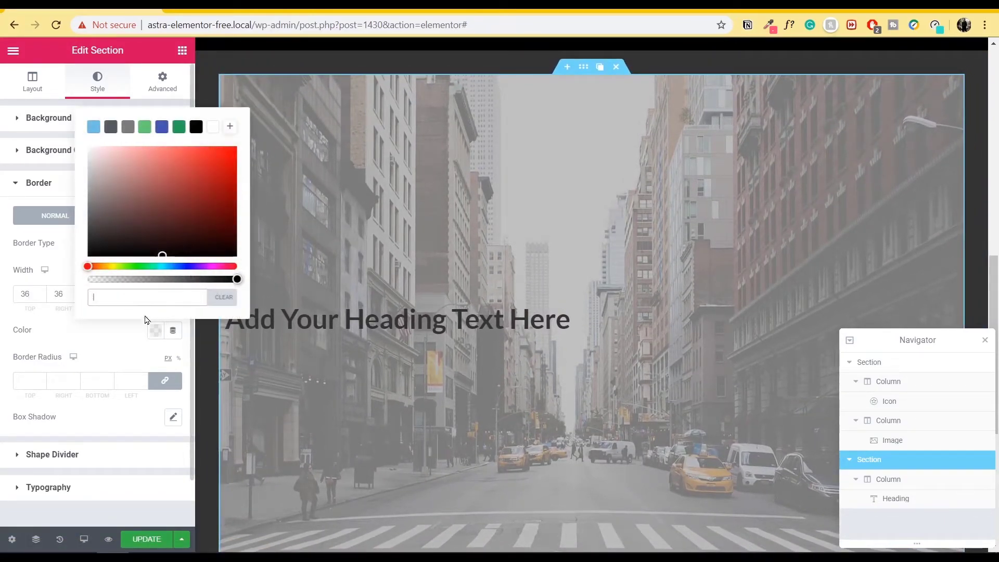
{"action": "left_click", "coordinate": [129, 267]}
{"action": "left_click_drag", "start_coordinate": [169, 206], "coordinate": [247, 125]}
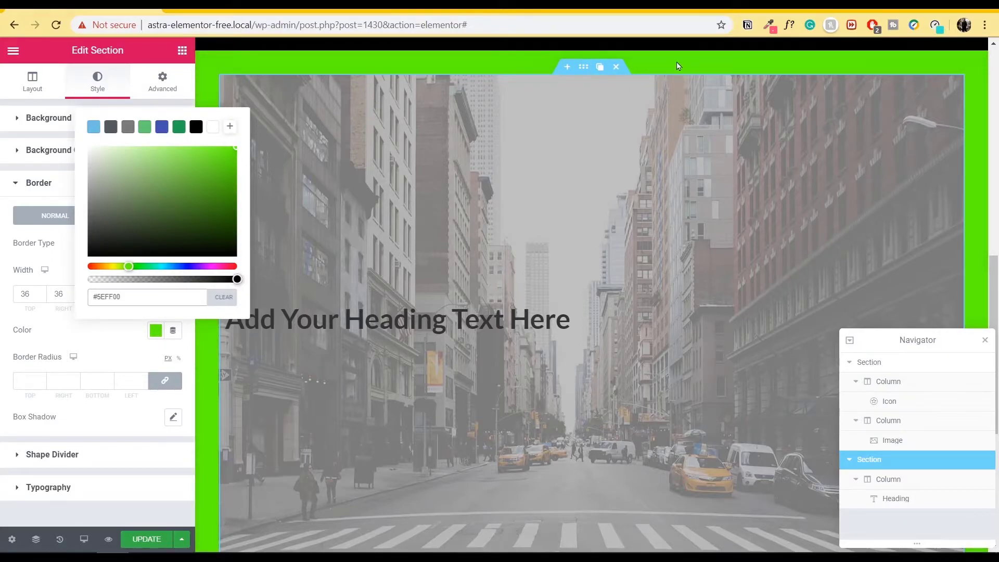
{"action": "left_click", "coordinate": [56, 256]}
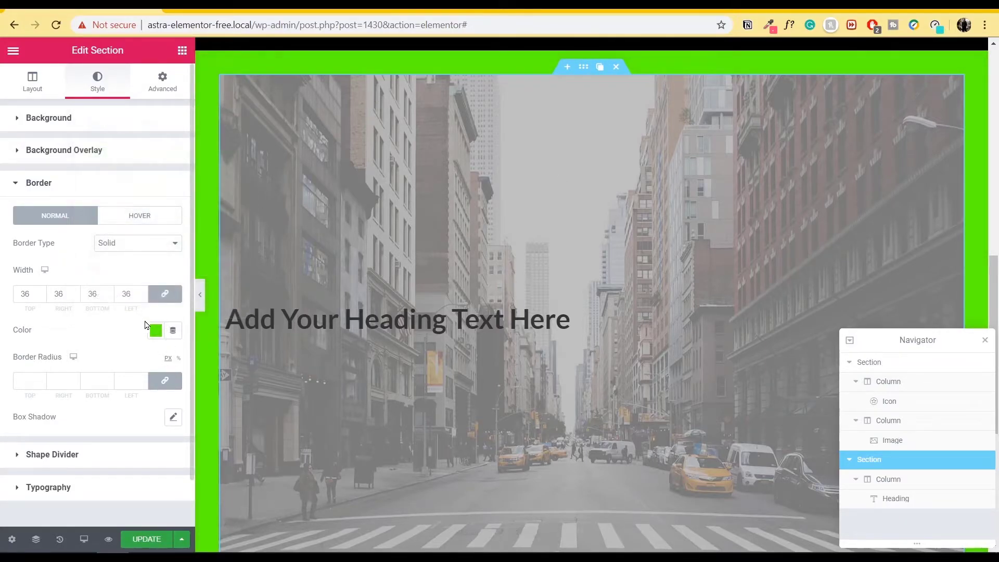
Try the Double border type on the section, and switch it to Dashed
{"action": "left_click", "coordinate": [145, 243]}
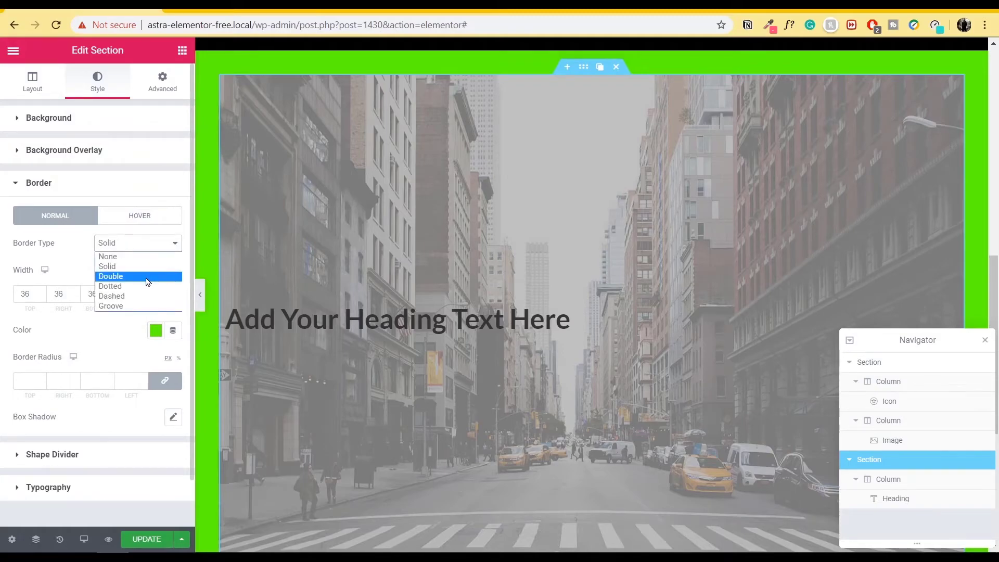
{"action": "left_click", "coordinate": [146, 282]}
{"action": "left_click", "coordinate": [158, 245]}
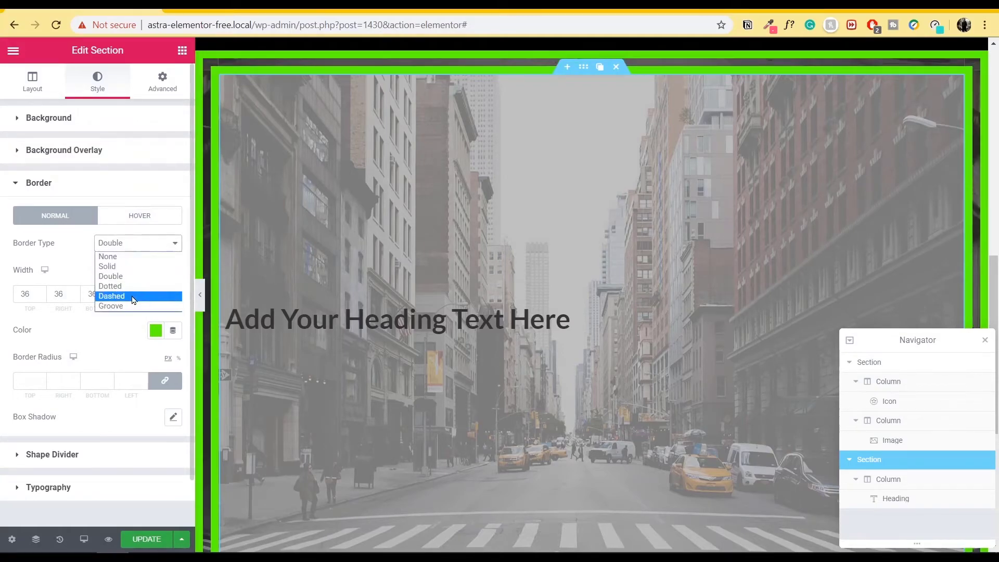
{"action": "left_click", "coordinate": [133, 300]}
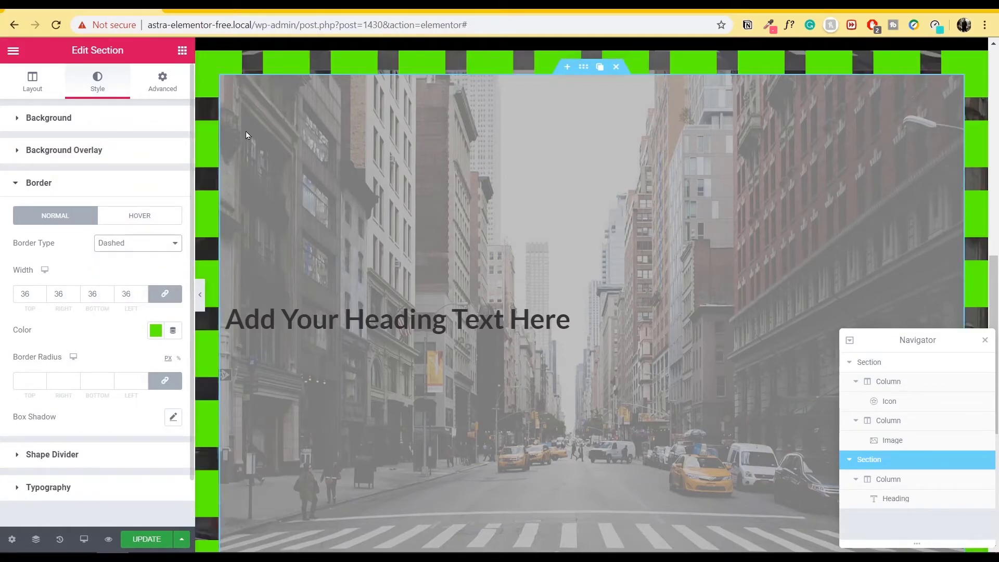
Set the section's border radius to 130 px on all corners and its border type to None
{"action": "left_click", "coordinate": [41, 381]}
{"action": "left_click_drag", "start_coordinate": [41, 380], "coordinate": [41, 381]}
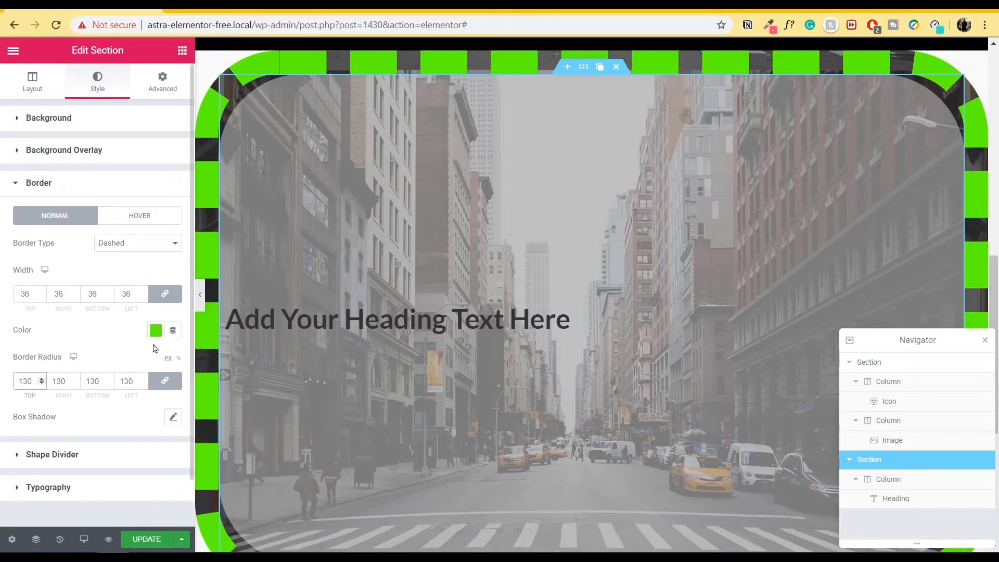
{"action": "left_click", "coordinate": [159, 247]}
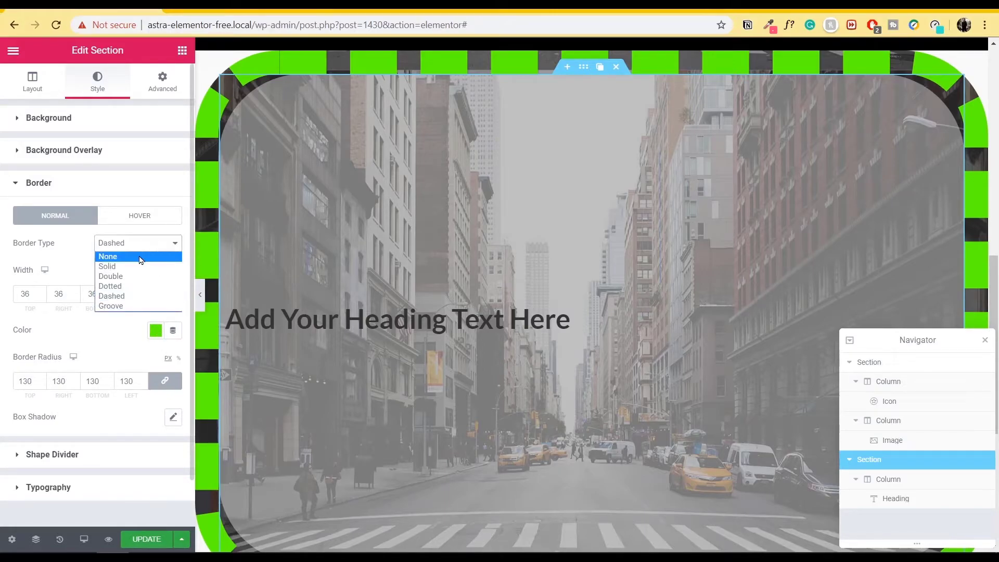
{"action": "left_click", "coordinate": [141, 257]}
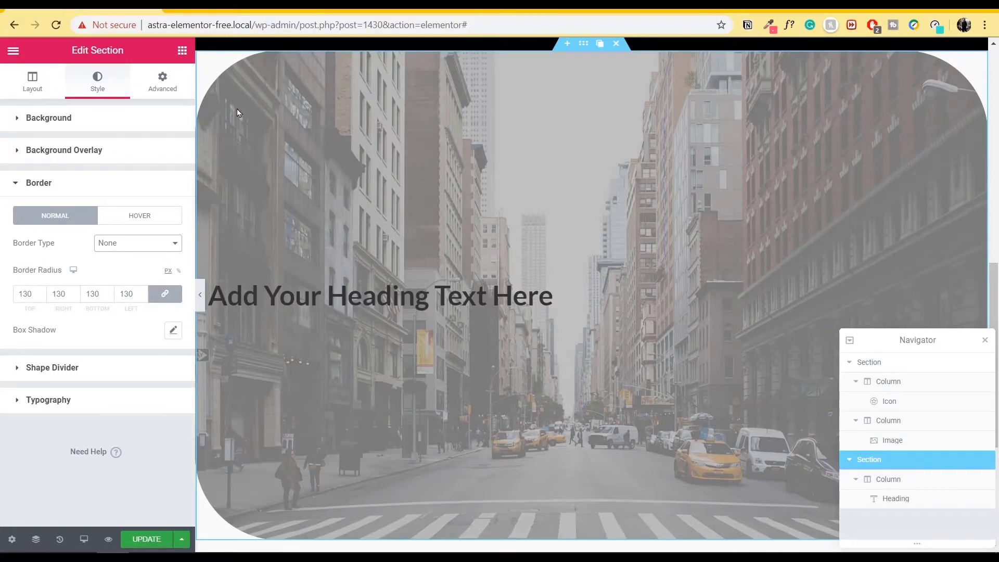
Set the section's border radius to 1000 px on all corners and preview it with the editing panel hidden
{"action": "left_click_drag", "start_coordinate": [33, 294], "coordinate": [2, 309]}
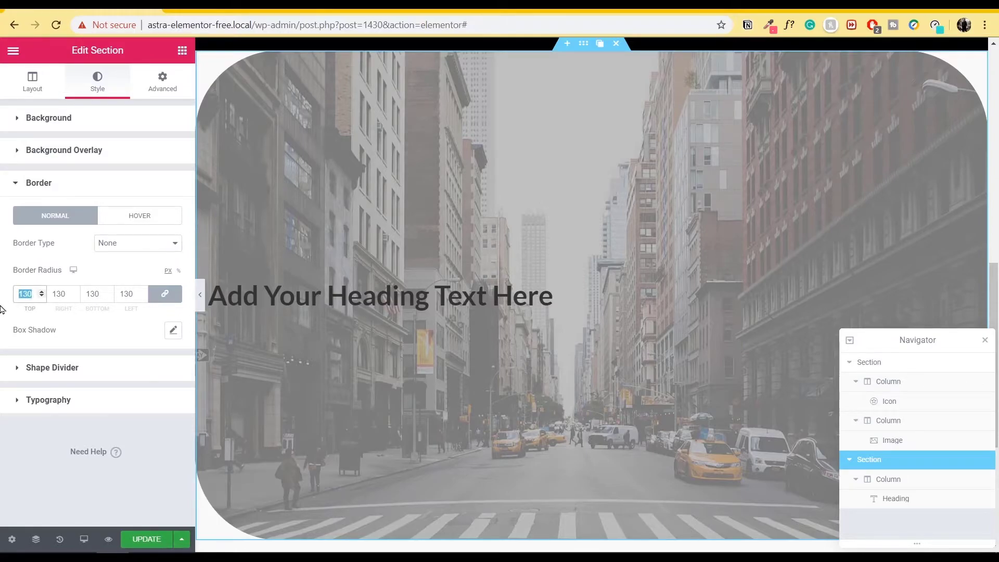
{"action": "type", "text": "1000"}
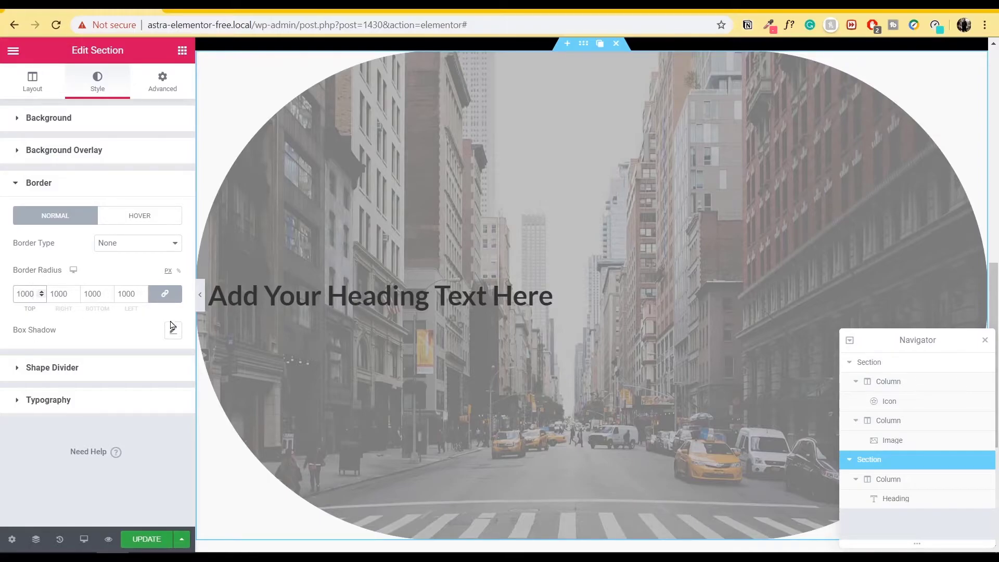
{"action": "left_click", "coordinate": [200, 295]}
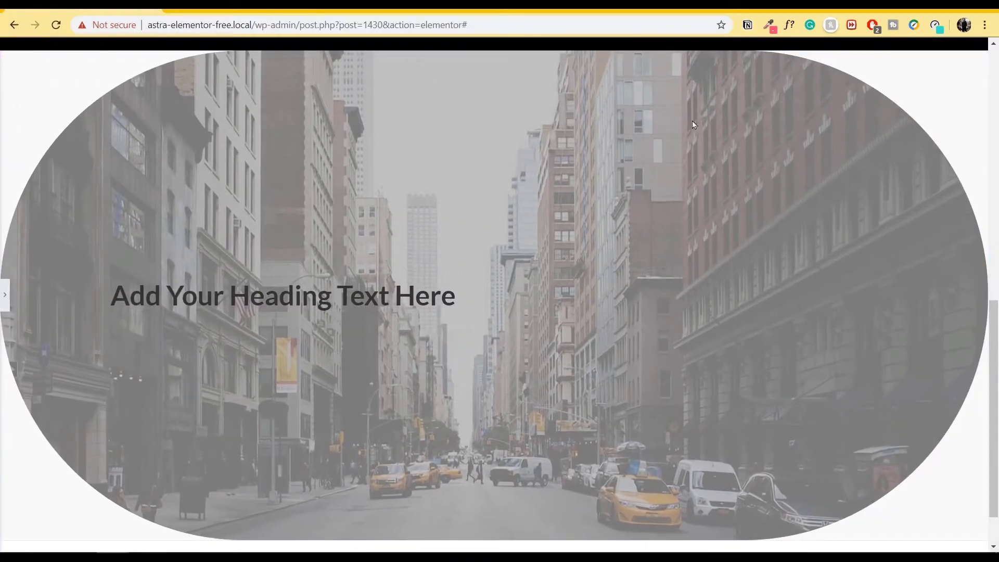
{"action": "left_click", "coordinate": [4, 295]}
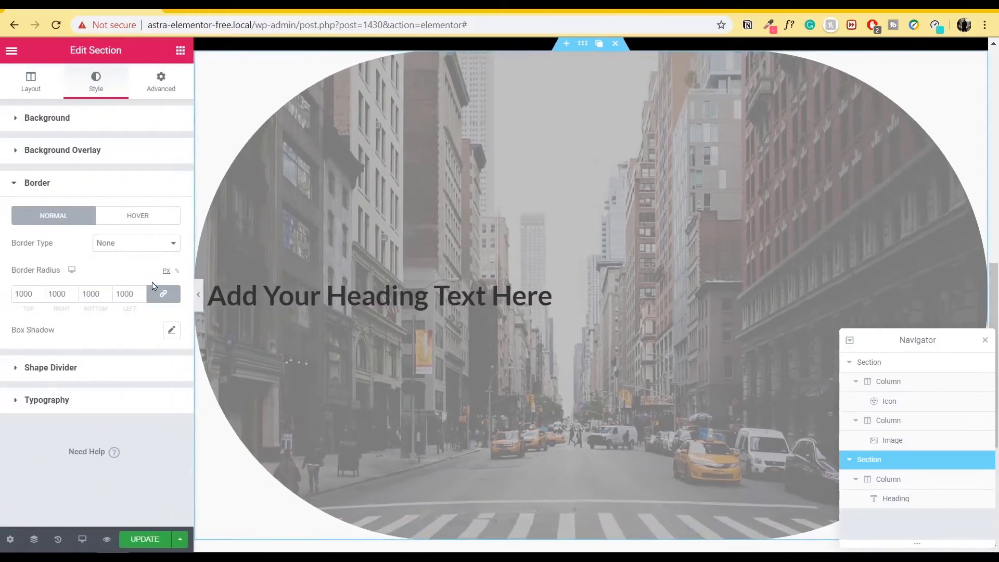
Clear the section's border radius values and close the border settings
{"action": "left_click_drag", "start_coordinate": [34, 294], "coordinate": [2, 314]}
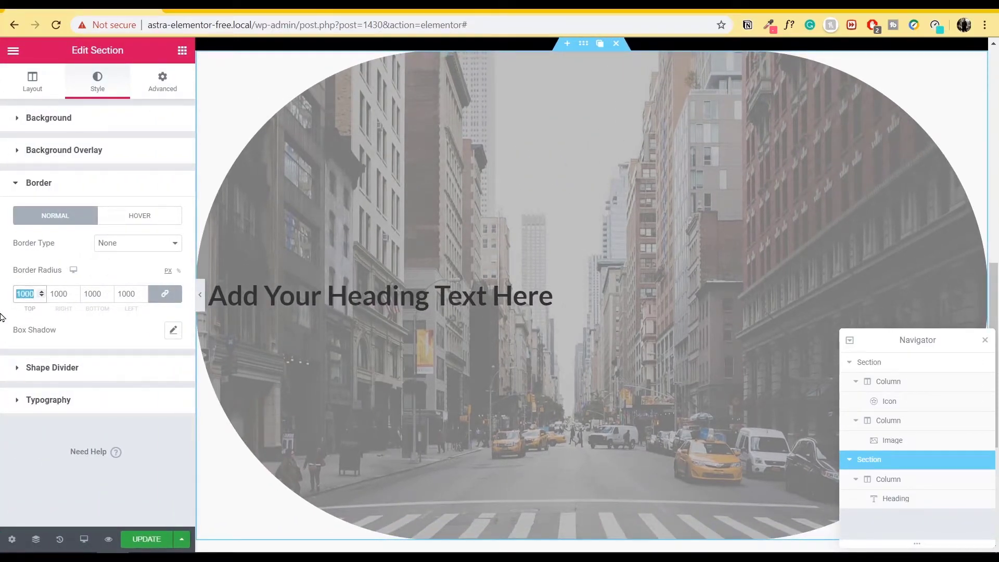
{"action": "key", "text": "BackSpace"}
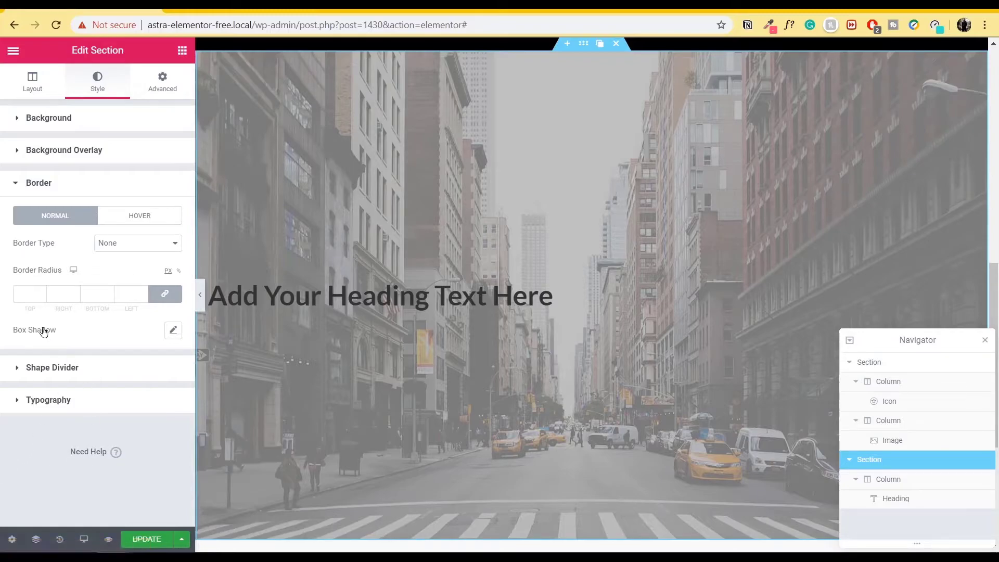
{"action": "left_click", "coordinate": [79, 188]}
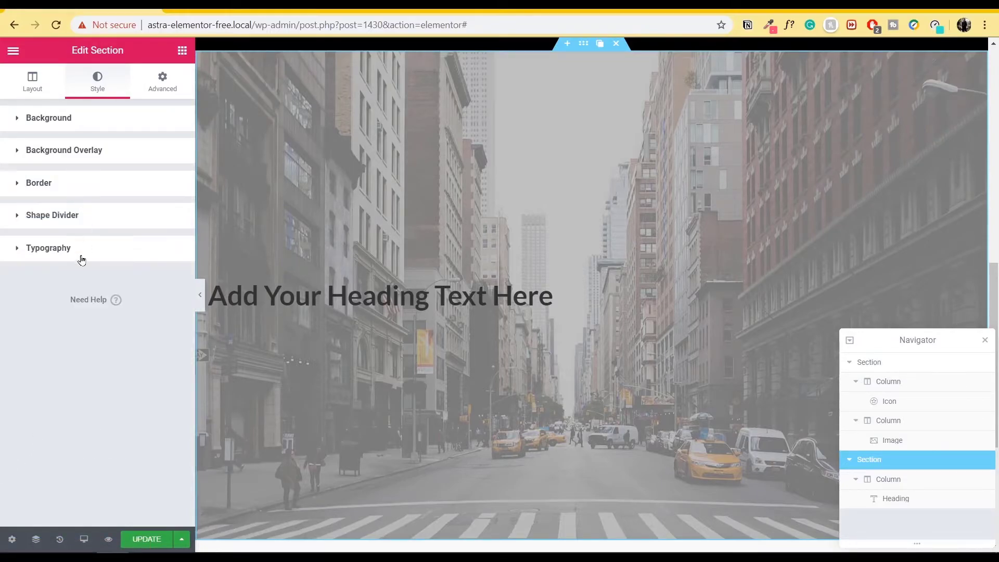
Add a Mountains shape divider along the section's top edge and colour it green (#61CE70)
{"action": "left_click", "coordinate": [73, 225]}
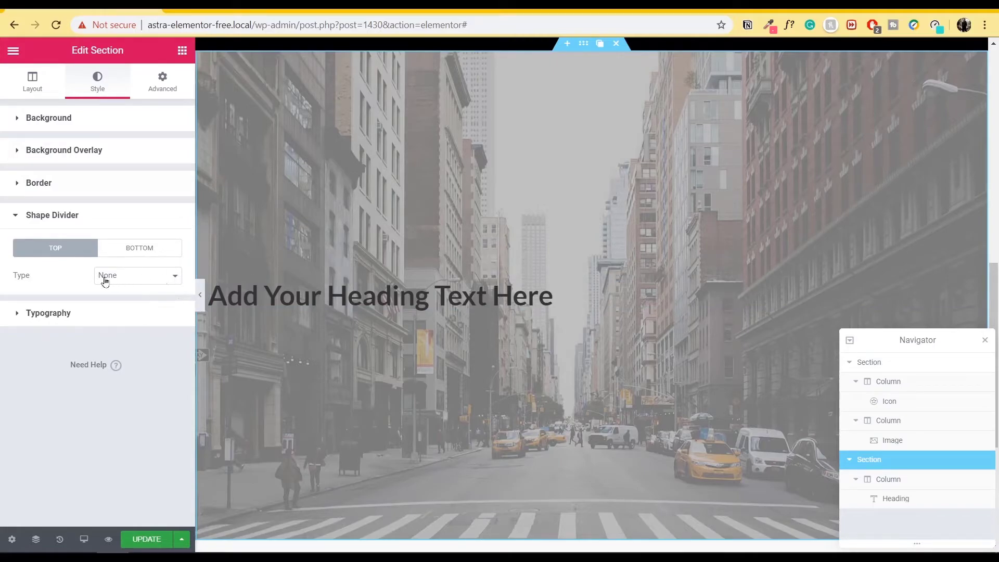
{"action": "left_click", "coordinate": [139, 278]}
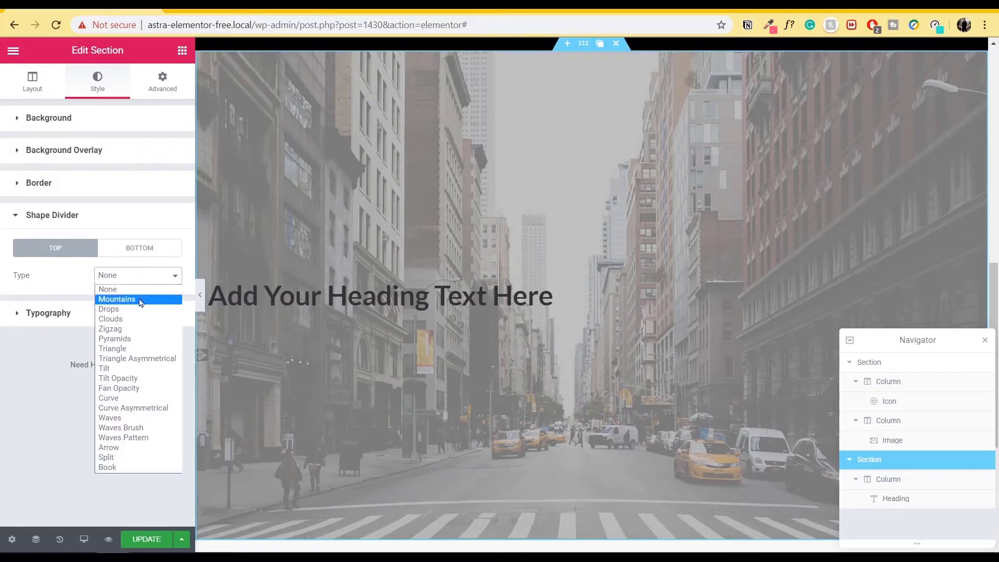
{"action": "left_click", "coordinate": [139, 300]}
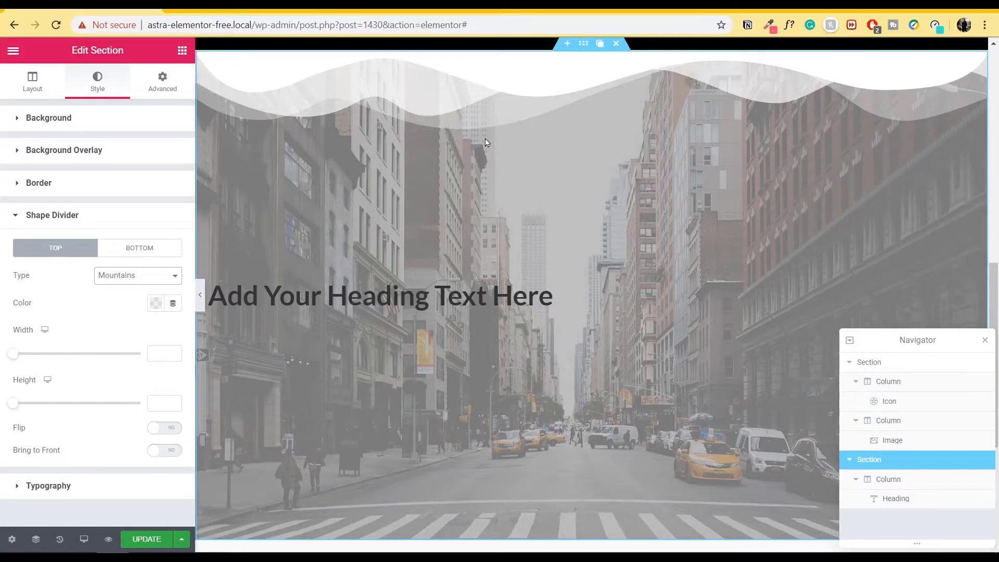
{"action": "left_click", "coordinate": [154, 303]}
{"action": "left_click", "coordinate": [145, 333]}
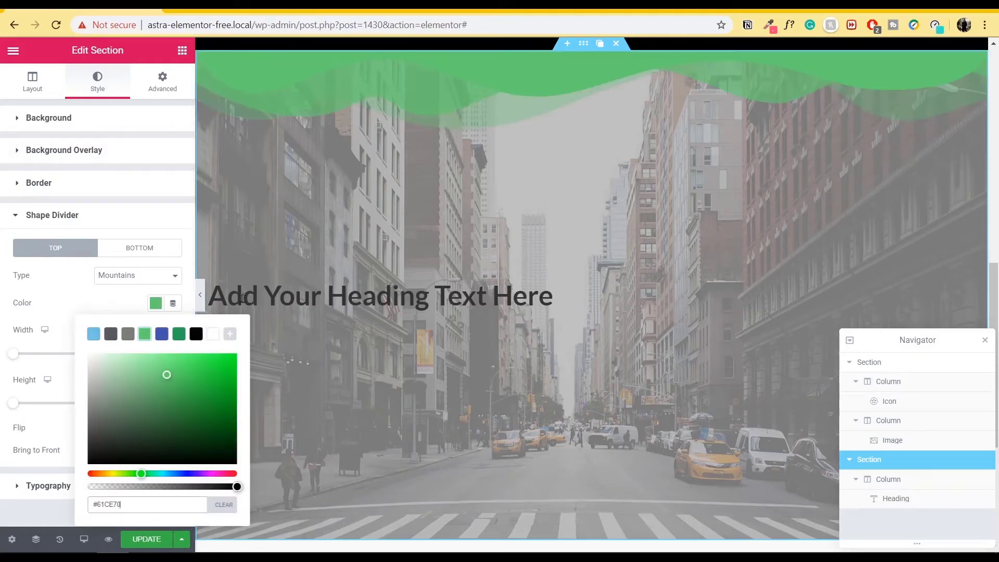
{"action": "left_click", "coordinate": [71, 339]}
Set the Mountains divider's width to 109 and height to 107, and toggle Flip and Bring to Front on and off
{"action": "mouse_move", "coordinate": [13, 354]}
{"action": "left_mouse_down"}
{"action": "mouse_move", "coordinate": [70, 357]}
{"action": "mouse_move", "coordinate": [18, 353]}
{"action": "left_mouse_up"}
{"action": "left_click_drag", "start_coordinate": [13, 403], "coordinate": [41, 413]}
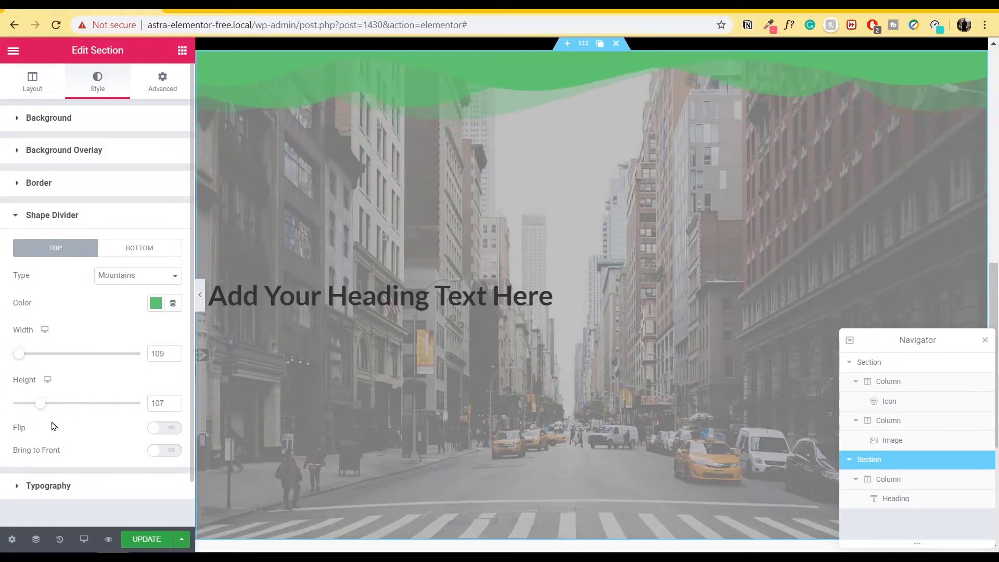
{"action": "left_click", "coordinate": [170, 429]}
{"action": "left_click", "coordinate": [162, 430]}
{"action": "left_click", "coordinate": [160, 451]}
{"action": "left_click", "coordinate": [161, 451]}
Try Clouds for the top shape divider, change it to Drops and set its height to 178
{"action": "left_click", "coordinate": [165, 276]}
{"action": "left_click", "coordinate": [130, 319]}
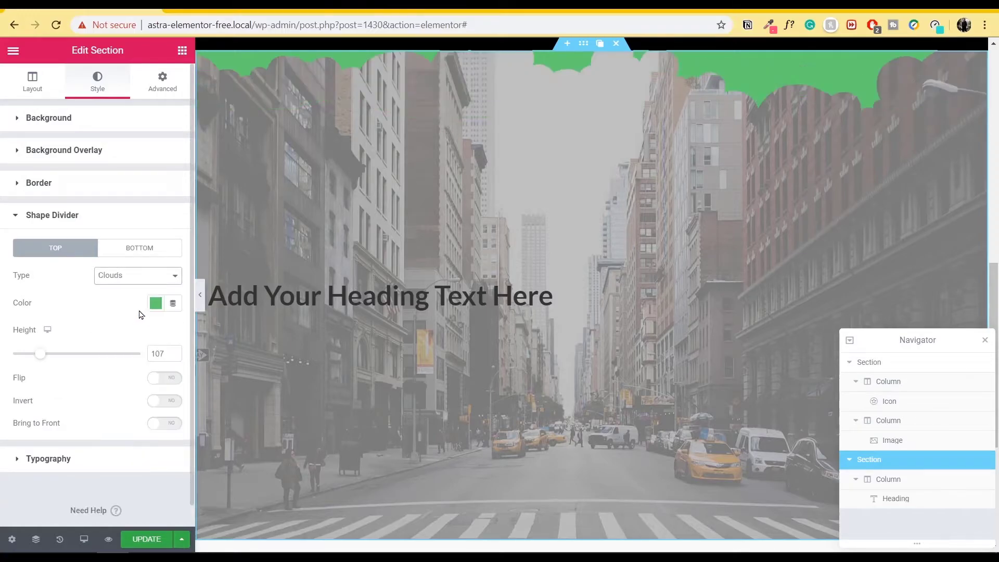
{"action": "left_click", "coordinate": [148, 276]}
{"action": "left_click", "coordinate": [148, 311]}
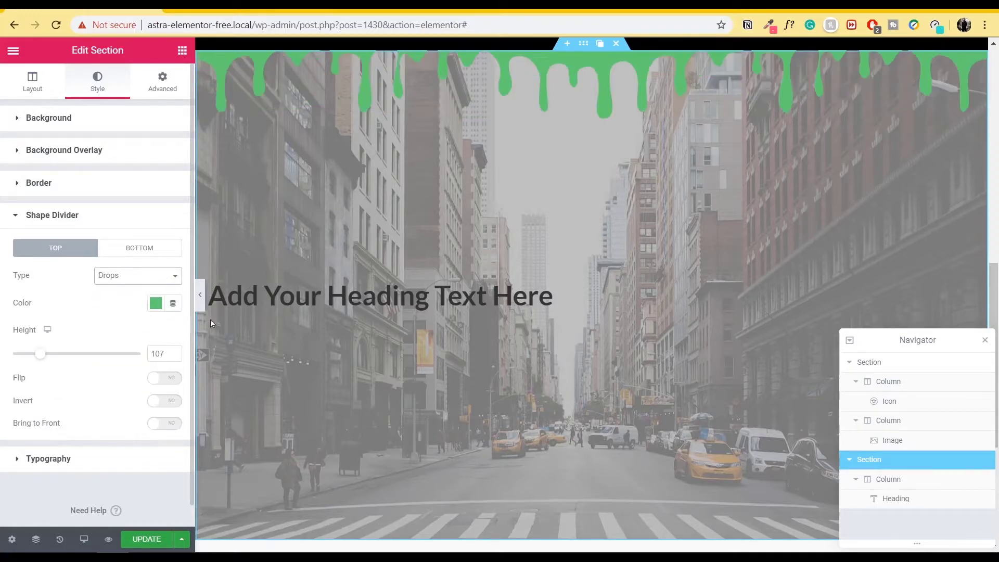
{"action": "mouse_move", "coordinate": [40, 354]}
{"action": "left_mouse_down"}
{"action": "mouse_move", "coordinate": [80, 360]}
{"action": "mouse_move", "coordinate": [56, 363]}
{"action": "left_mouse_up"}
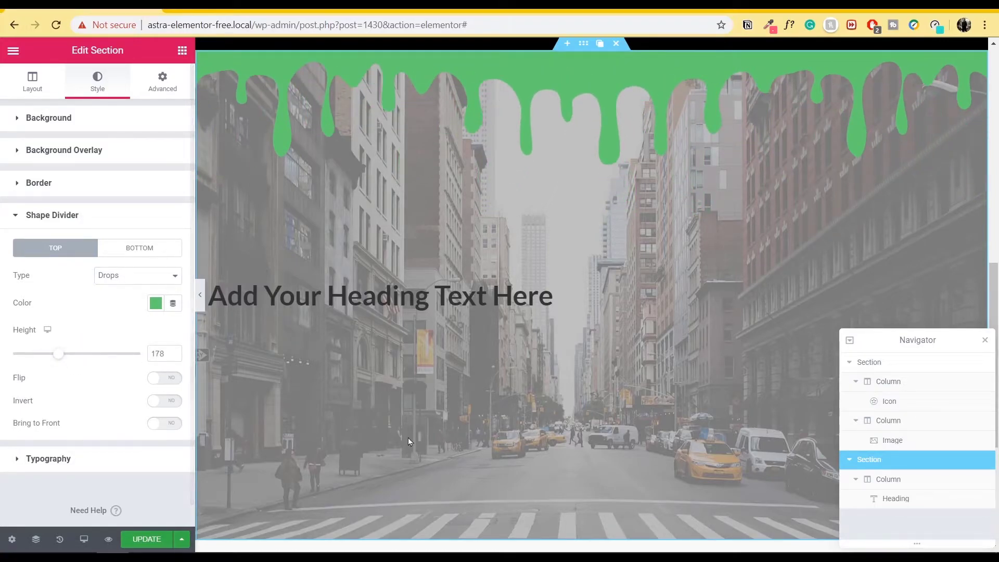
Try a Triangle Asymmetrical shape divider on the section's bottom edge, and change it to Drops
{"action": "left_click", "coordinate": [169, 252]}
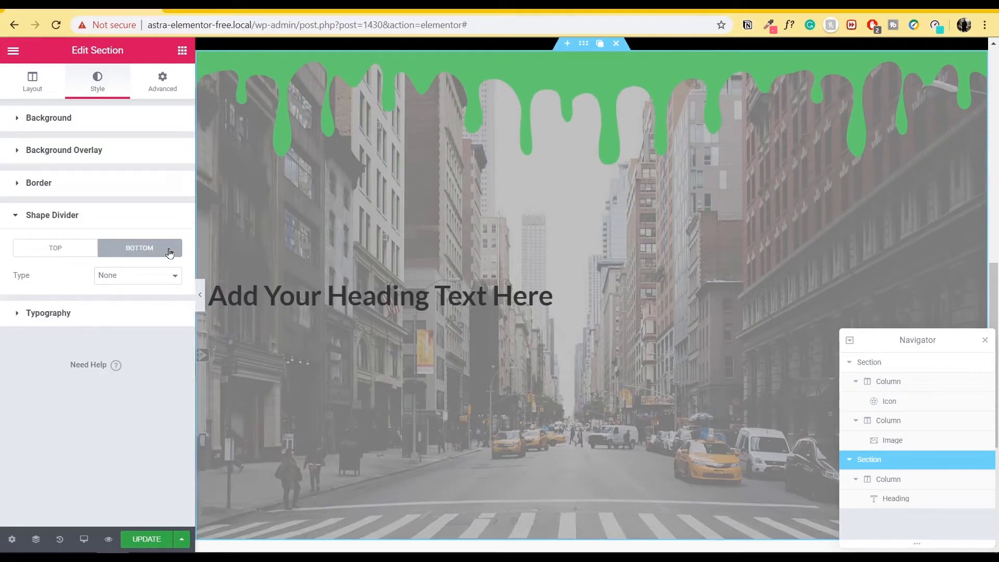
{"action": "left_click", "coordinate": [157, 284]}
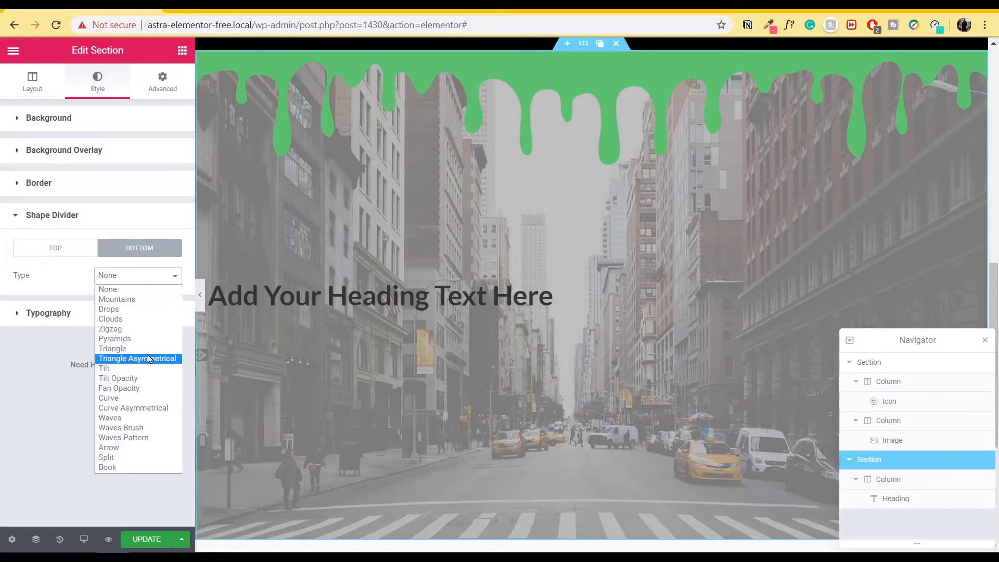
{"action": "left_click", "coordinate": [122, 358]}
{"action": "left_click", "coordinate": [138, 281]}
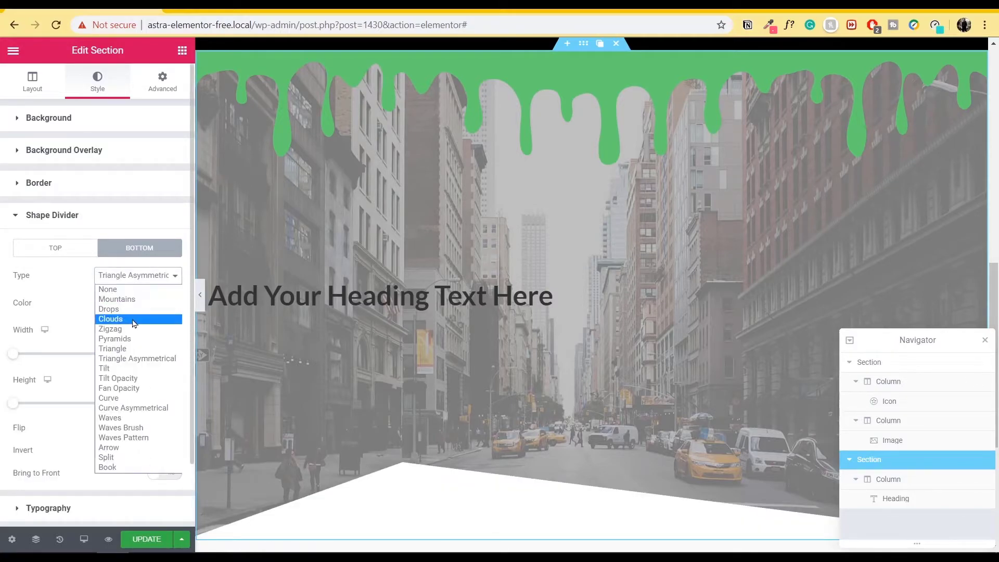
{"action": "left_click", "coordinate": [138, 309]}
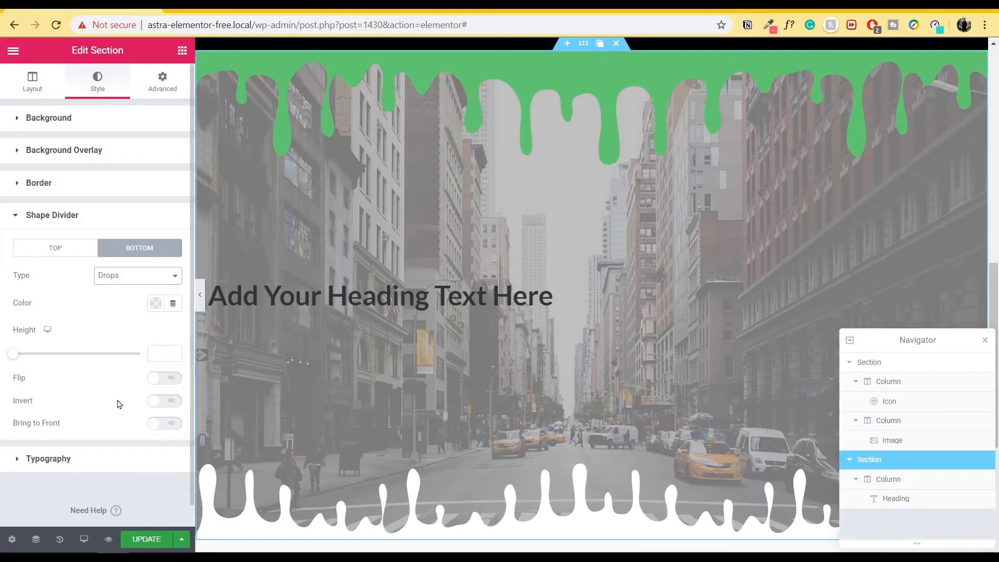
Colour the bottom Drops divider dark green (#23A455) and preview the section with the editing panel hidden
{"action": "left_click", "coordinate": [155, 303]}
{"action": "left_click", "coordinate": [179, 334]}
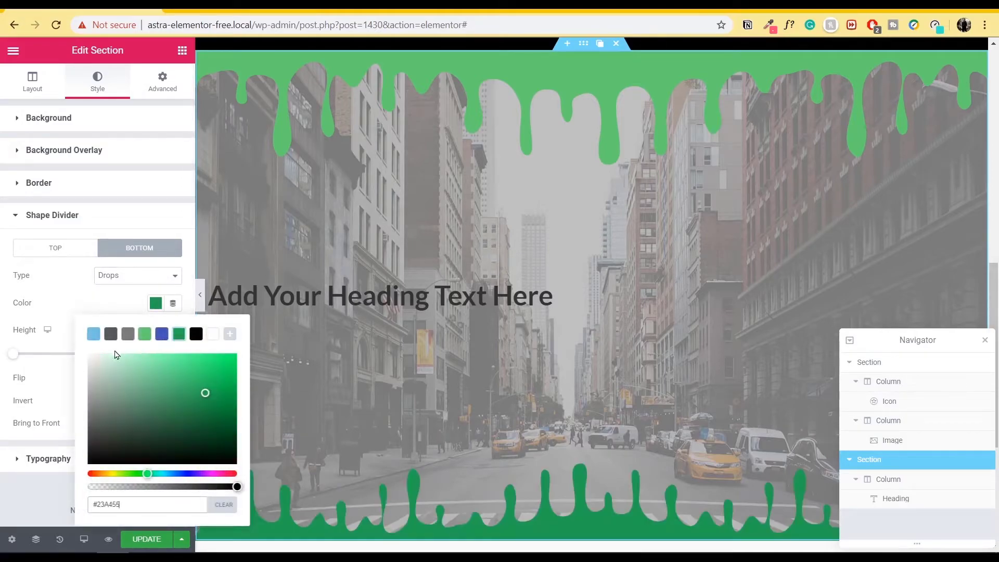
{"action": "left_click", "coordinate": [76, 335]}
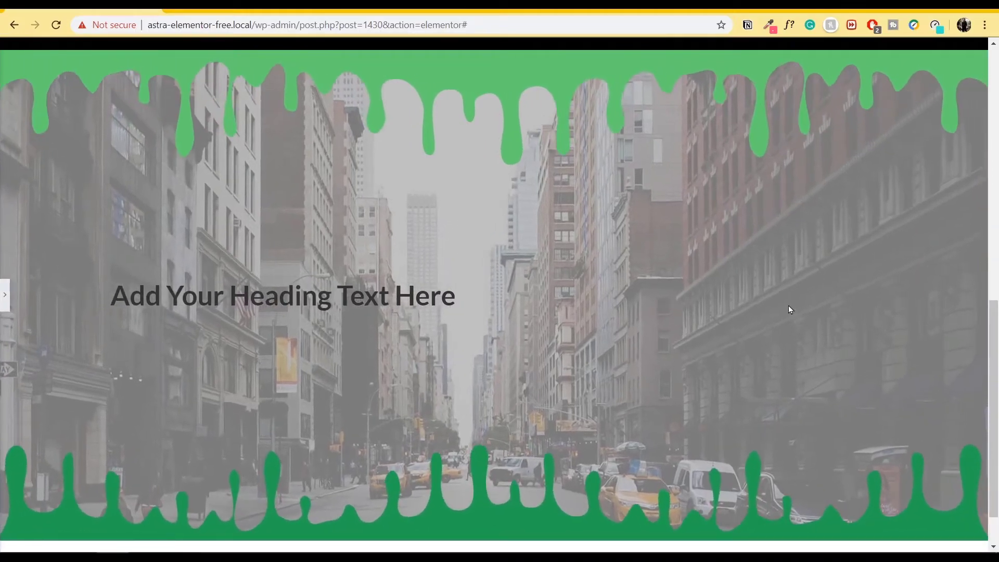
{"action": "left_click", "coordinate": [6, 294]}
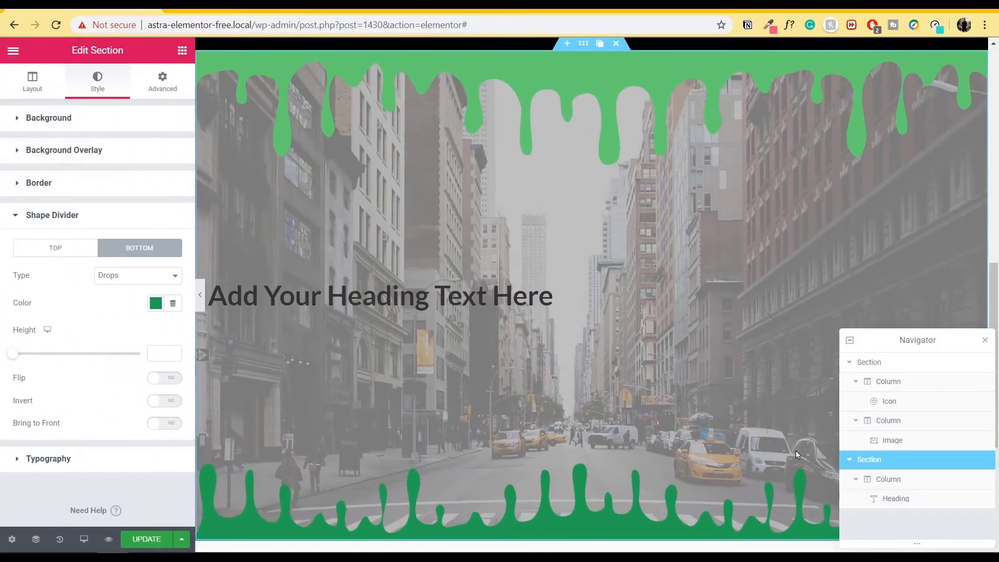
Move the Navigator away from the page's lower corner and collapse both sections in its tree
{"action": "left_click_drag", "start_coordinate": [924, 341], "coordinate": [878, 232]}
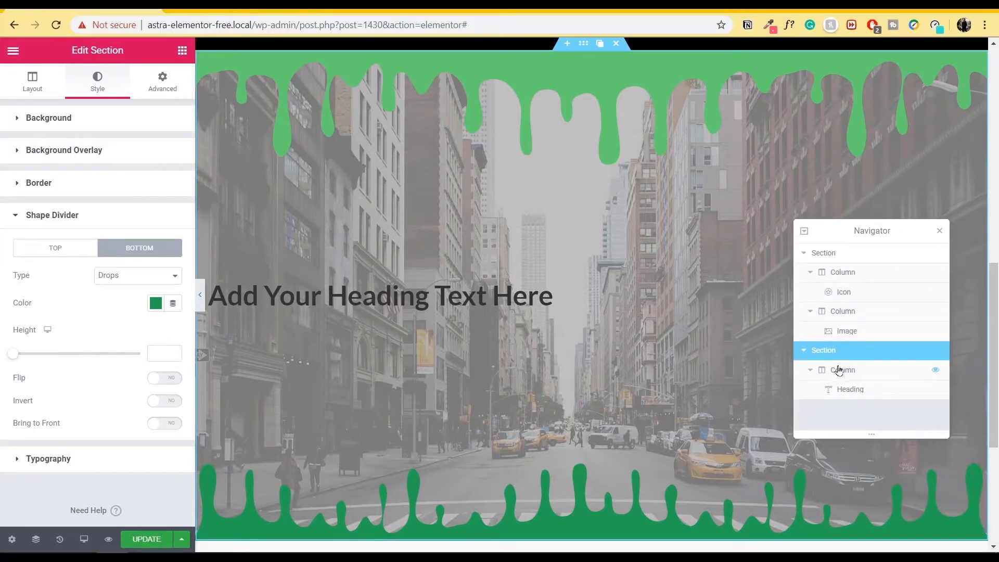
{"action": "left_click", "coordinate": [803, 254]}
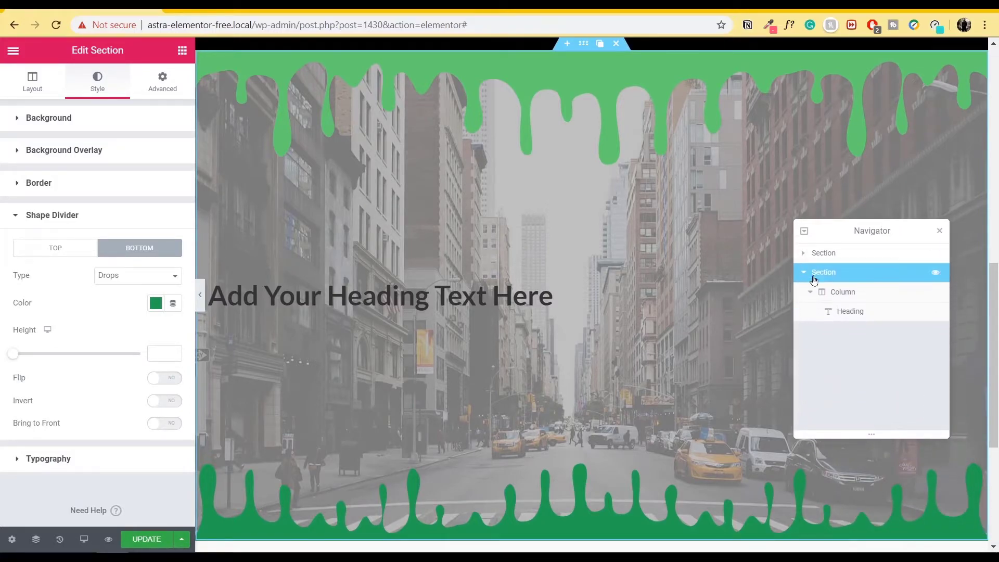
{"action": "left_click", "coordinate": [804, 273]}
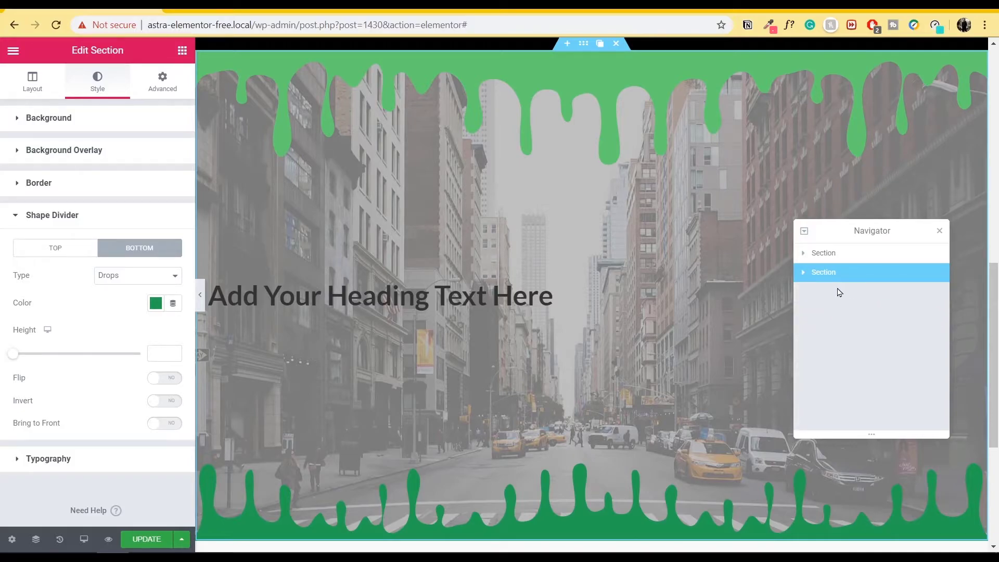
Expand the first section in the Navigator and collapse both of its columns in the tree
{"action": "scroll", "coordinate": [636, 295], "scroll_direction": "up", "scroll_amount": 10}
{"action": "scroll", "coordinate": [635, 295], "scroll_direction": "down", "scroll_amount": 5}
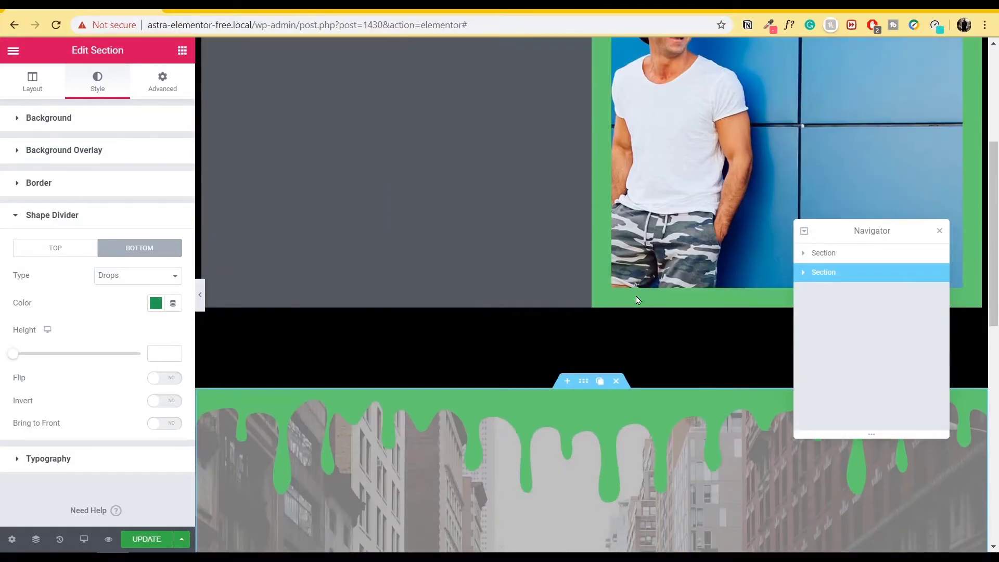
{"action": "scroll", "coordinate": [636, 299], "scroll_direction": "up", "scroll_amount": 4}
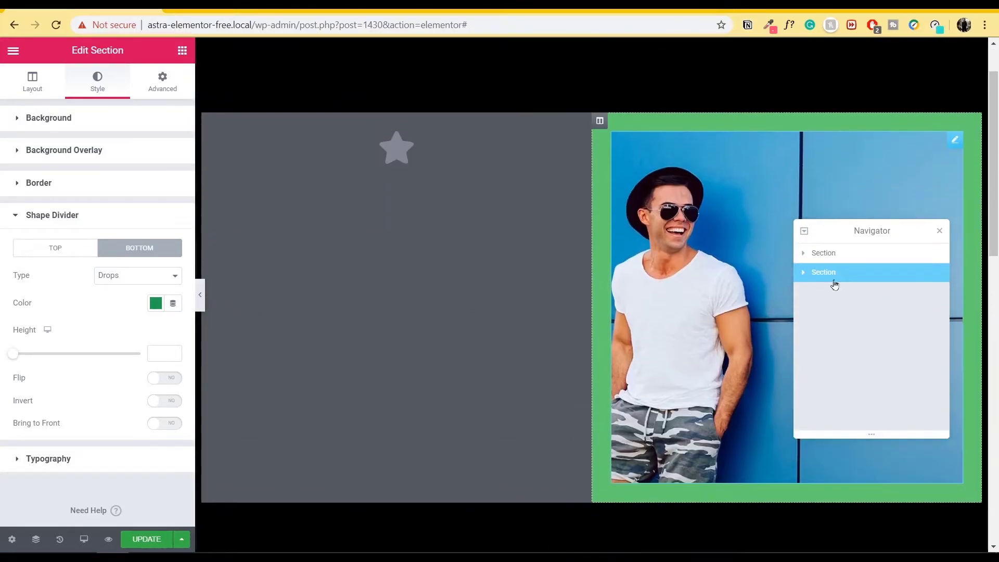
{"action": "left_click", "coordinate": [803, 254]}
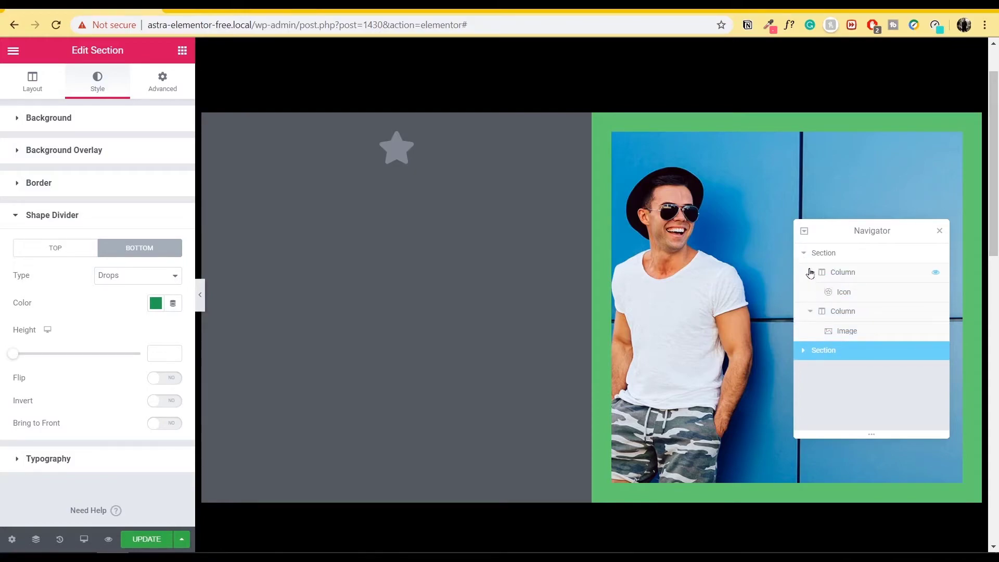
{"action": "left_click", "coordinate": [809, 272]}
{"action": "left_click", "coordinate": [807, 297]}
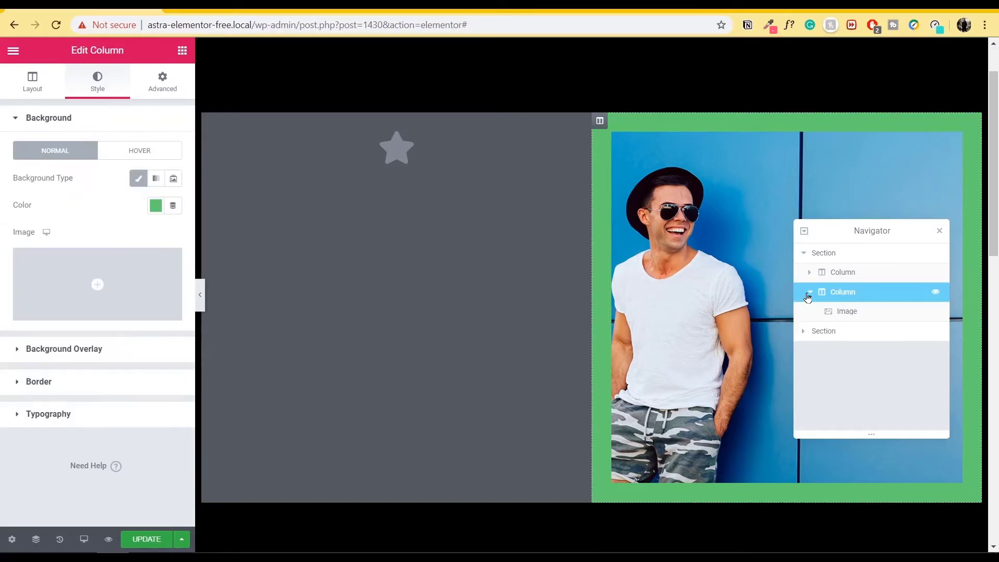
{"action": "left_click", "coordinate": [808, 294]}
Select the icon's column in the Navigator and expand every column and section to show the Icon, Image and Heading widgets
{"action": "left_click", "coordinate": [842, 274]}
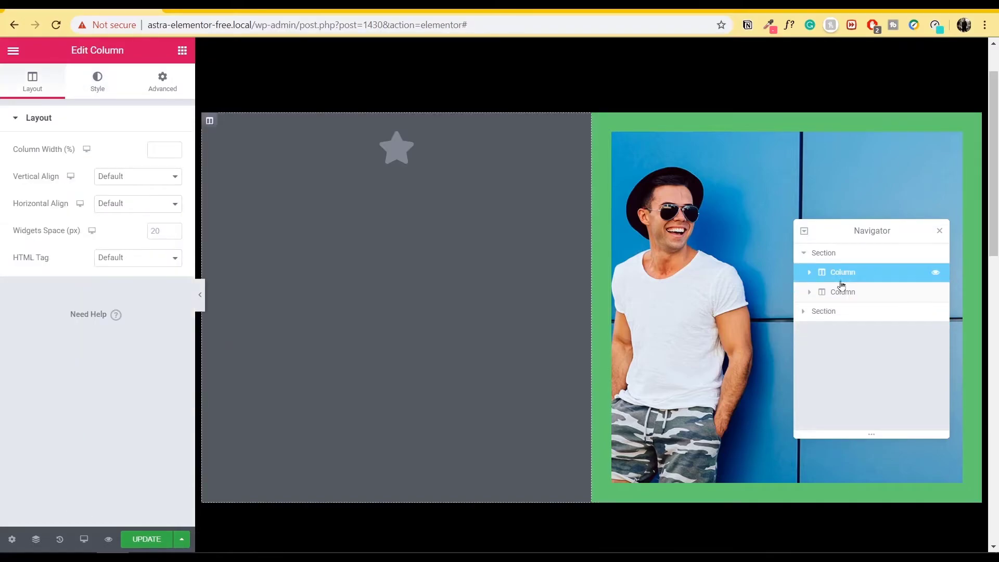
{"action": "left_click", "coordinate": [809, 272]}
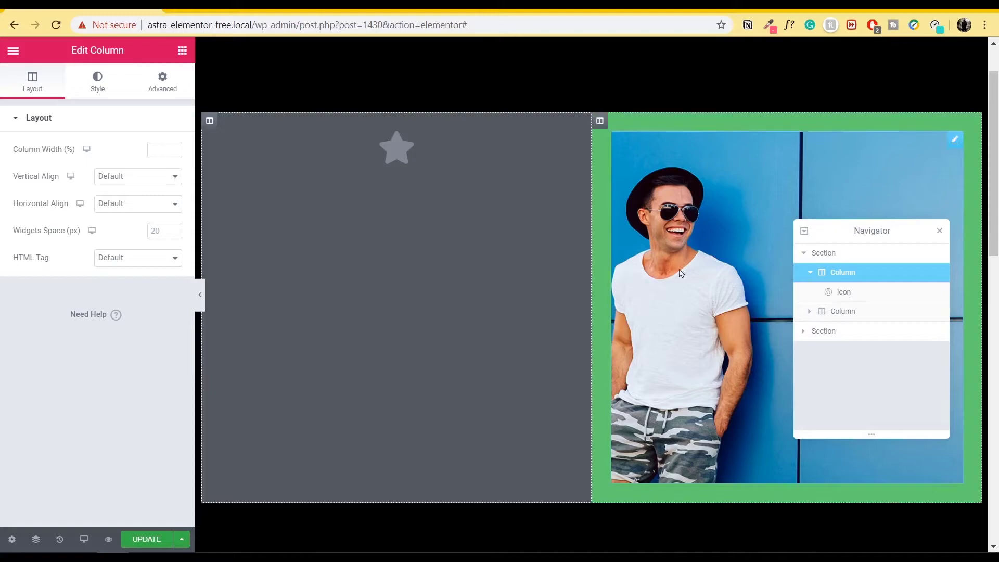
{"action": "left_click", "coordinate": [809, 313]}
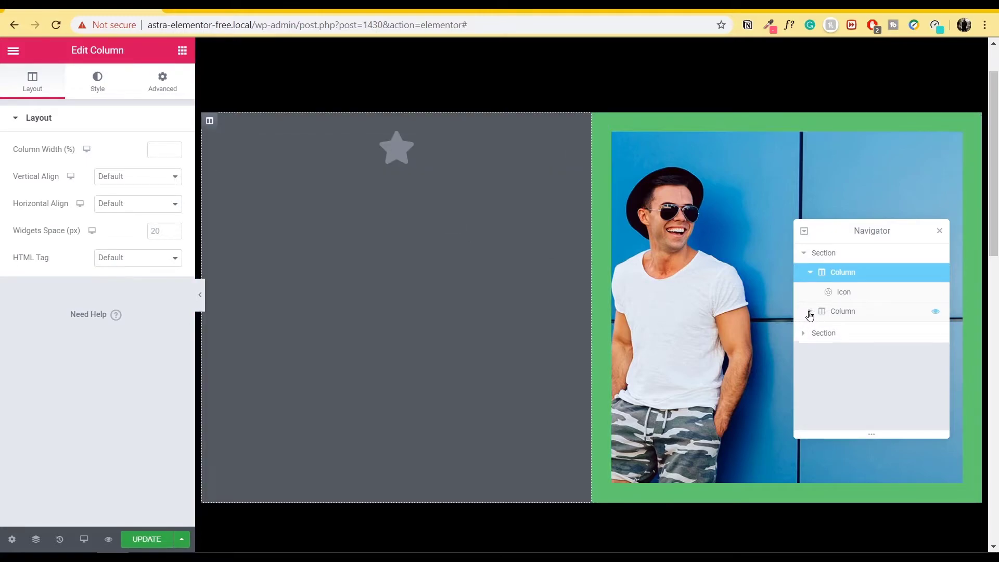
{"action": "left_click", "coordinate": [803, 352]}
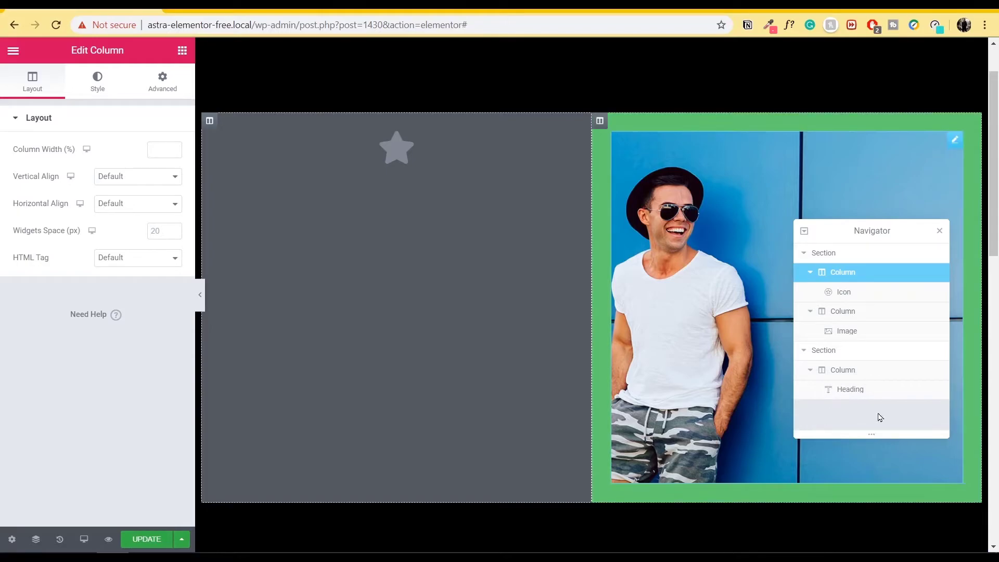
Move the Navigator over the editing panel, close and reopen it, and leave it closed
{"action": "scroll", "coordinate": [656, 331], "scroll_direction": "down", "scroll_amount": 8}
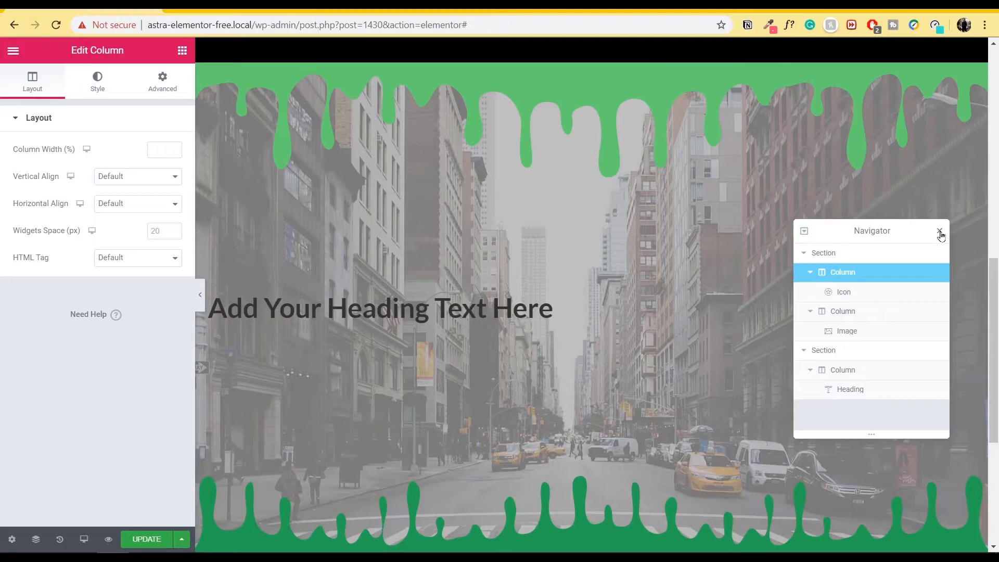
{"action": "left_click_drag", "start_coordinate": [903, 230], "coordinate": [99, 308]}
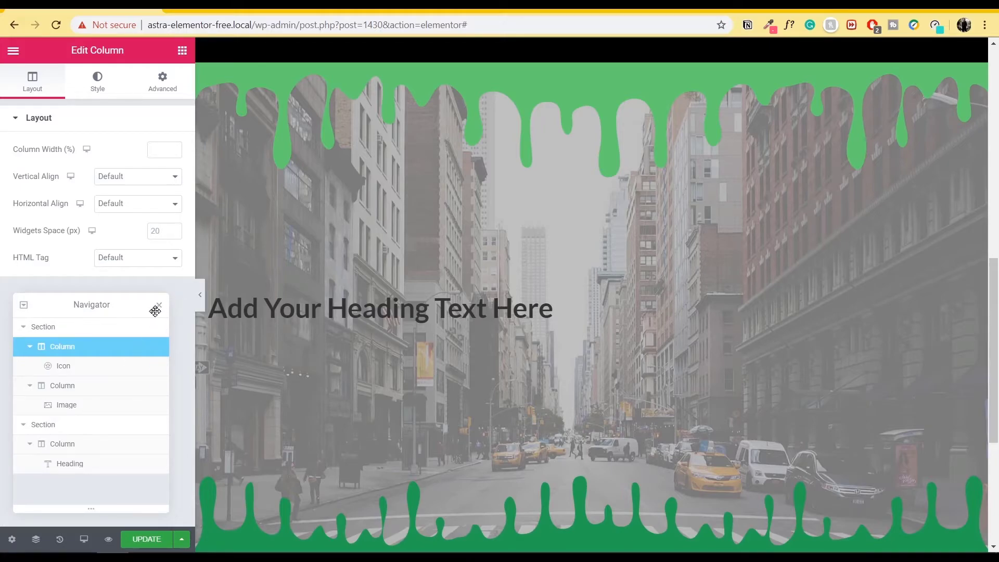
{"action": "left_click", "coordinate": [159, 305]}
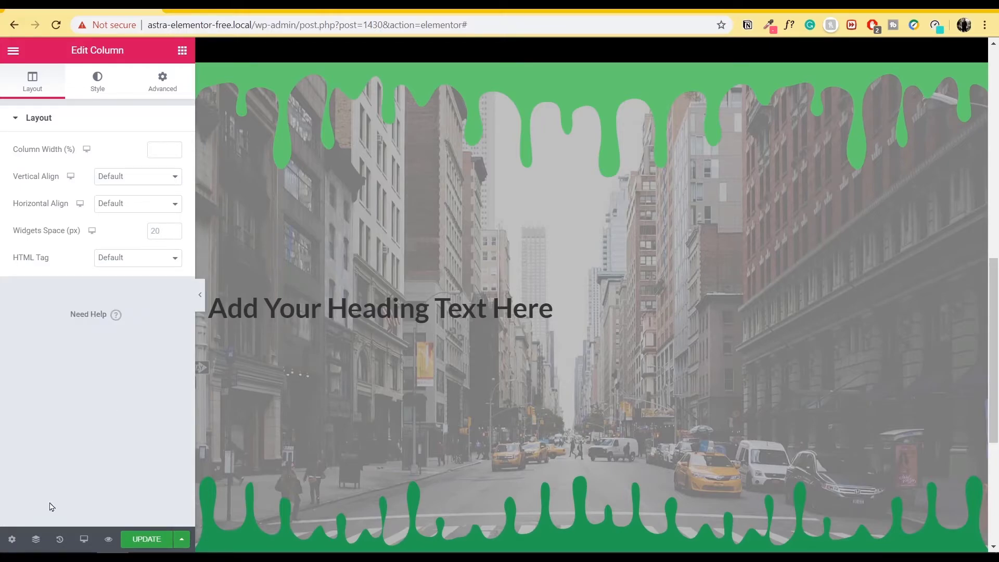
{"action": "left_click", "coordinate": [34, 540]}
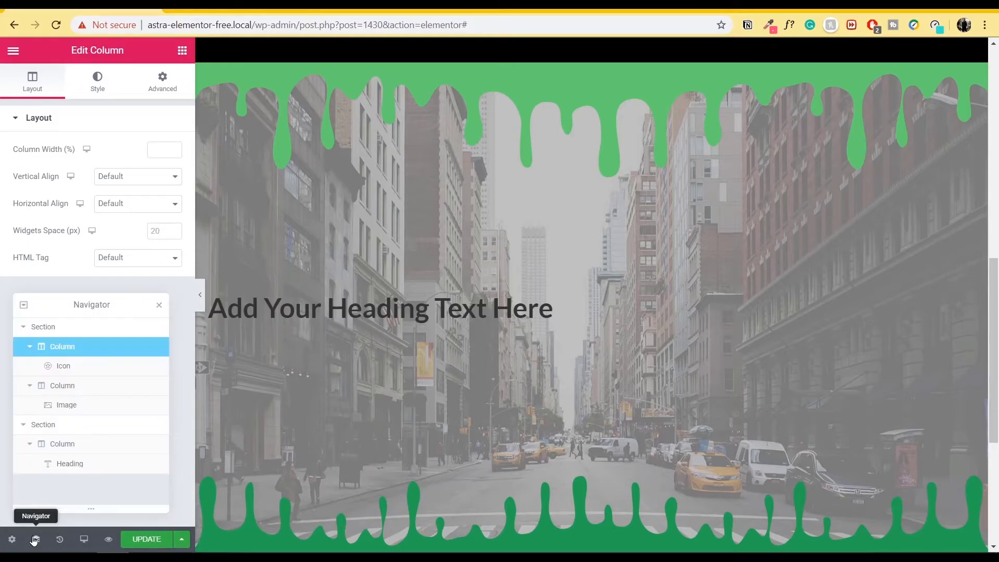
{"action": "left_click", "coordinate": [159, 306]}
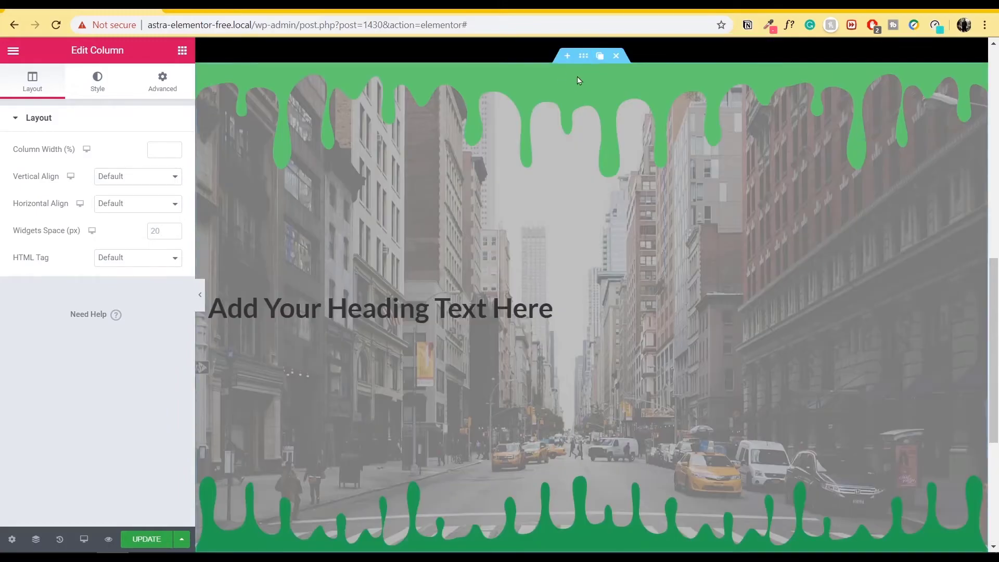
Open the heading section's style settings and examine its Typography colour and text alignment options
{"action": "left_click", "coordinate": [583, 56]}
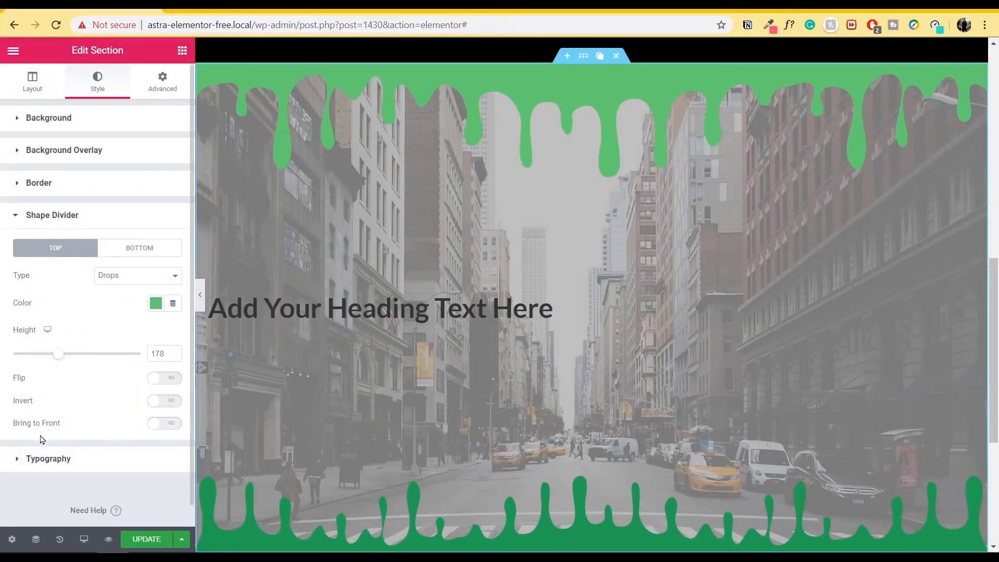
{"action": "left_click", "coordinate": [50, 220]}
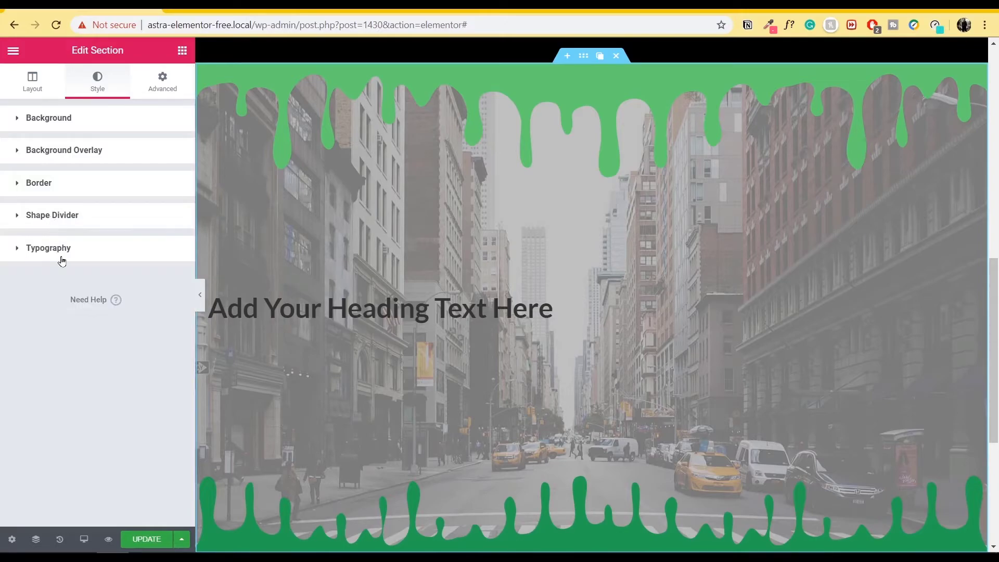
{"action": "left_click", "coordinate": [65, 254]}
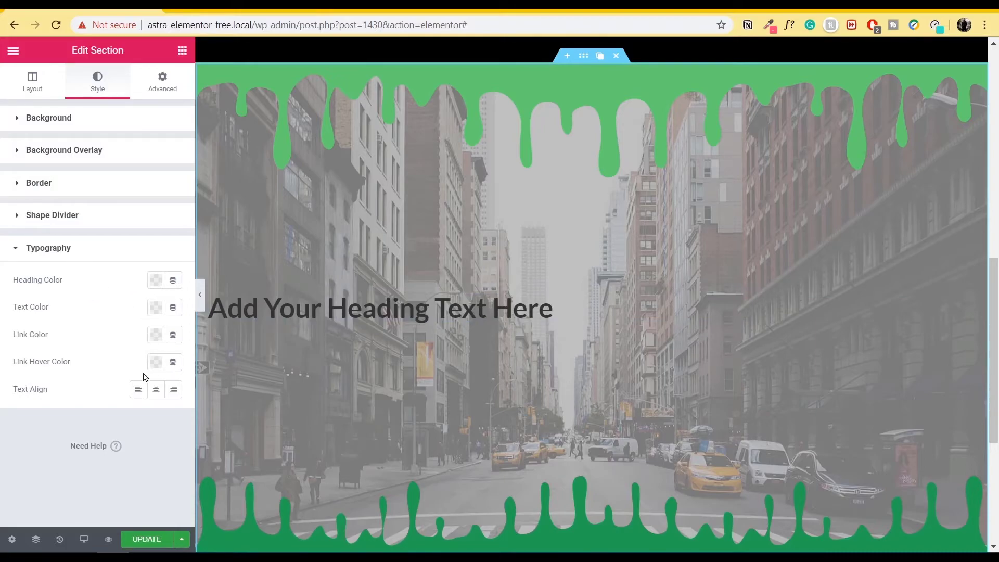
{"action": "left_click", "coordinate": [73, 260]}
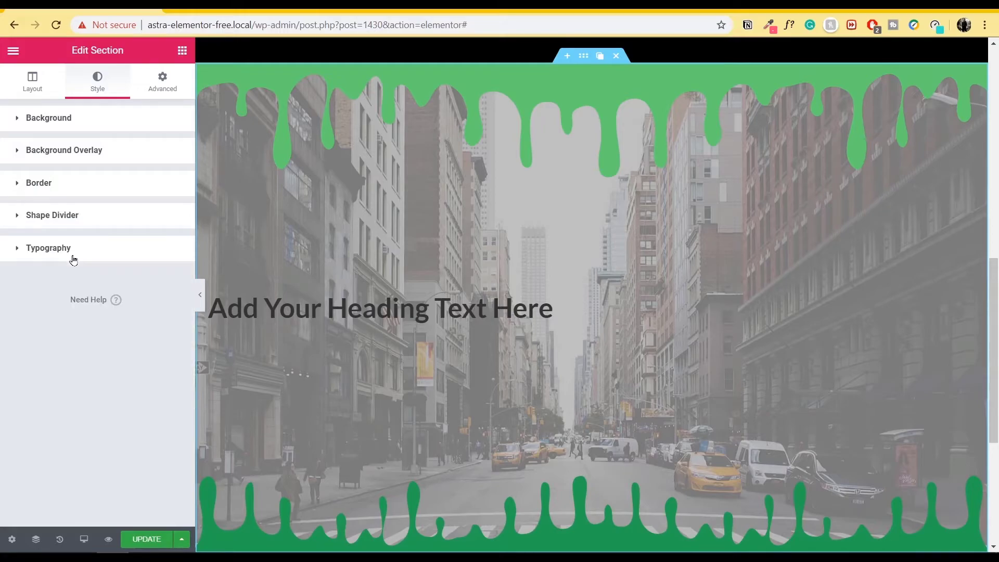
Open the heading section's Advanced settings and examine its margin and padding options
{"action": "scroll", "coordinate": [503, 308], "scroll_direction": "up", "scroll_amount": 10}
{"action": "scroll", "coordinate": [381, 307], "scroll_direction": "down", "scroll_amount": 1}
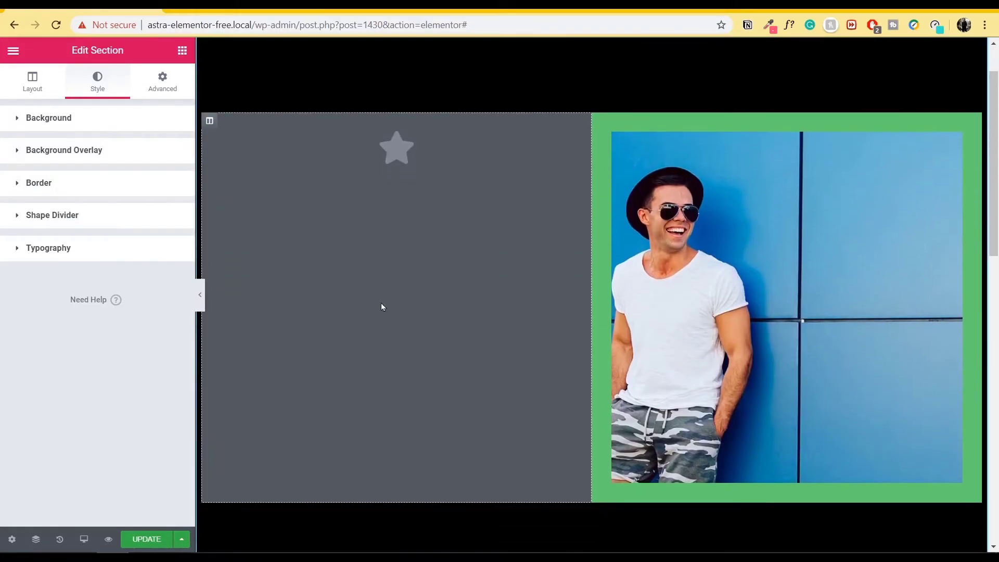
{"action": "left_click", "coordinate": [167, 93]}
{"action": "left_click", "coordinate": [24, 118]}
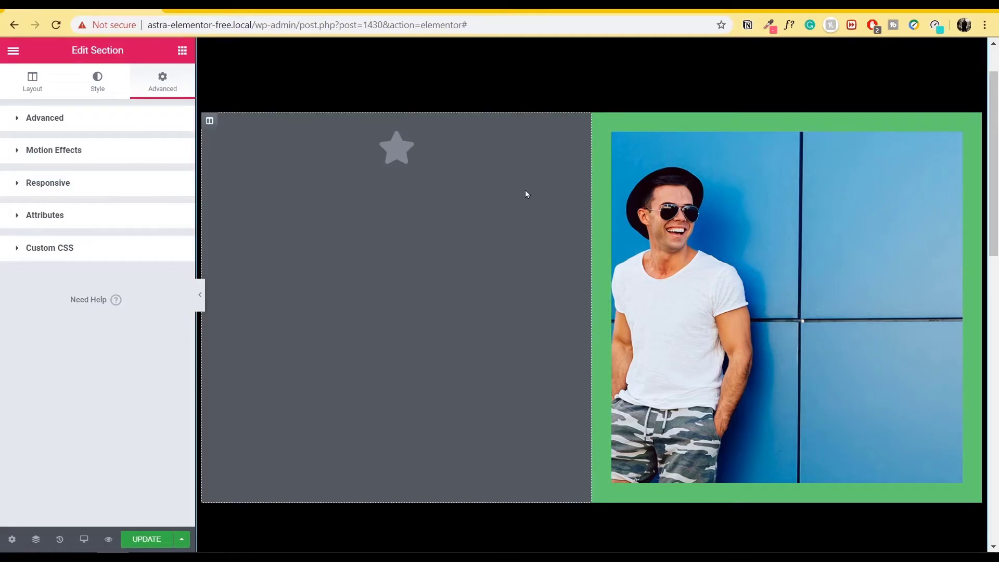
{"action": "left_click", "coordinate": [18, 123]}
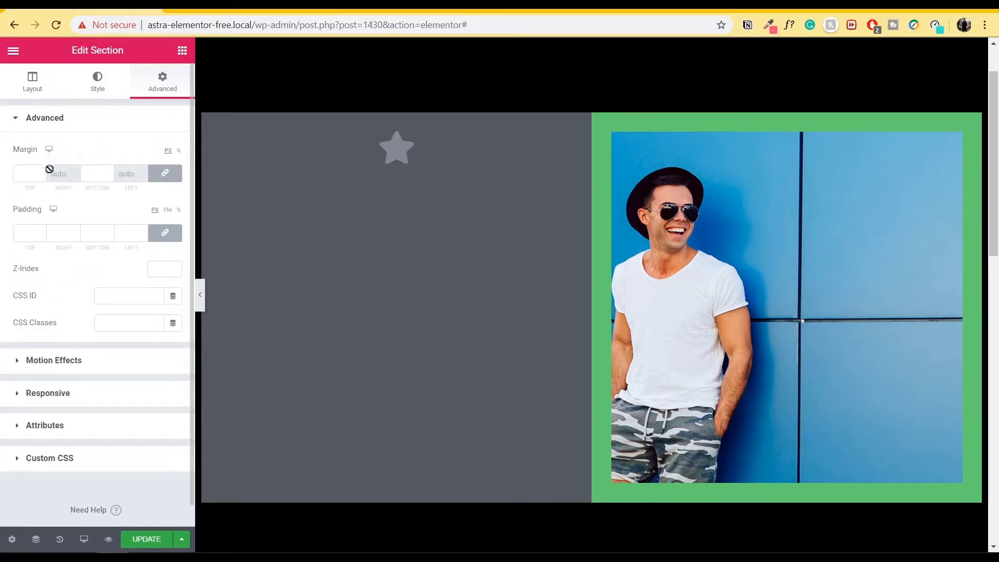
{"action": "left_click_drag", "start_coordinate": [10, 154], "coordinate": [37, 155]}
{"action": "left_click", "coordinate": [7, 213]}
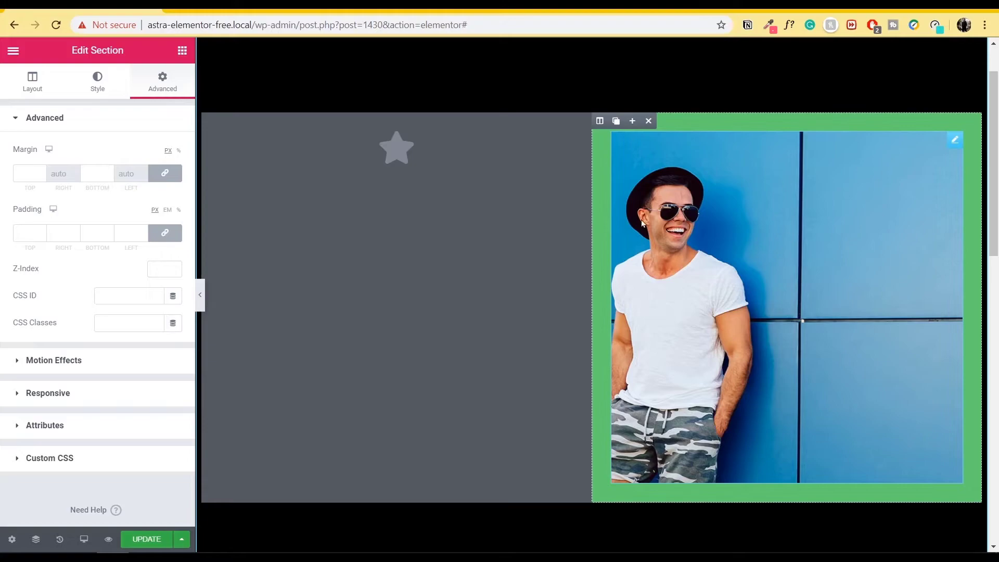
Set the image column's linked margin to 57 px on all four sides
{"action": "left_click", "coordinate": [600, 120]}
{"action": "left_click", "coordinate": [164, 83]}
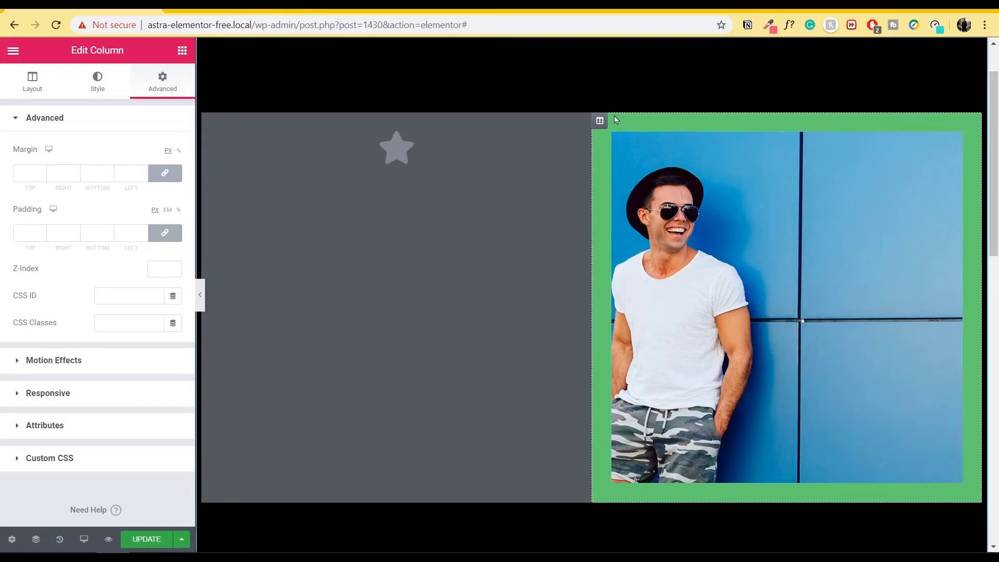
{"action": "mouse_move", "coordinate": [594, 125]}
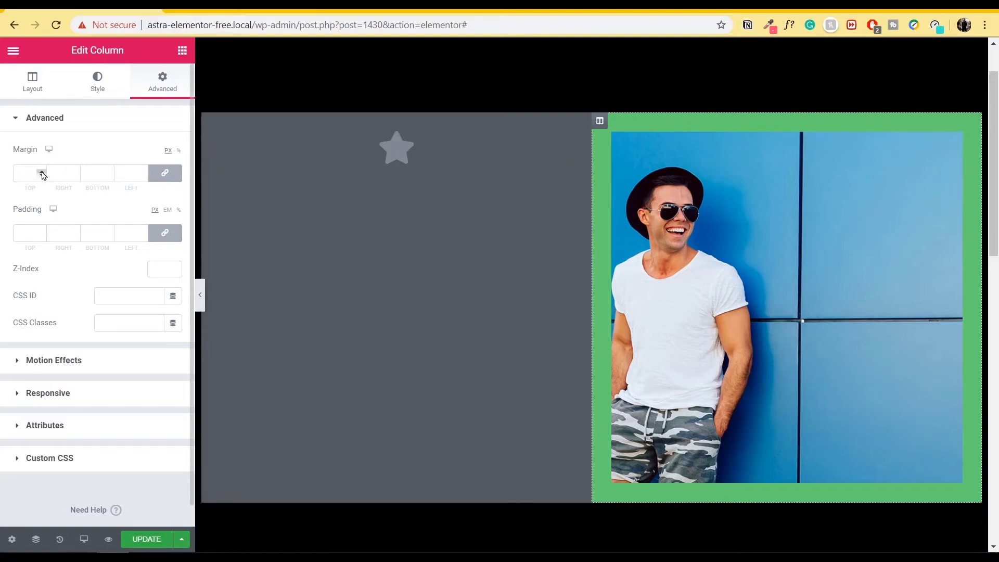
{"action": "left_click_drag", "start_coordinate": [43, 175], "coordinate": [42, 174]}
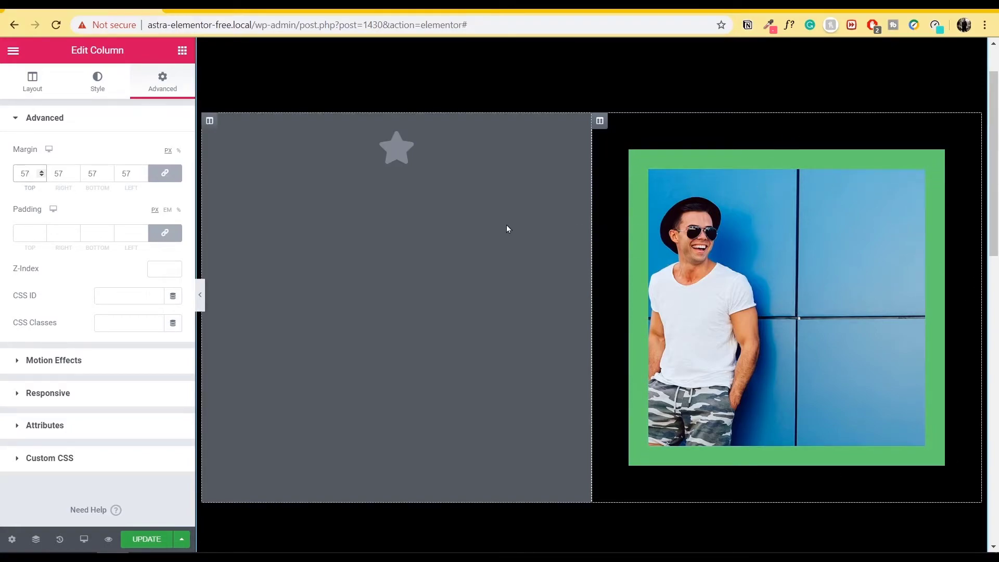
Set the Columns Gap of the section holding the icon and image columns to No Gap
{"action": "left_click", "coordinate": [31, 230]}
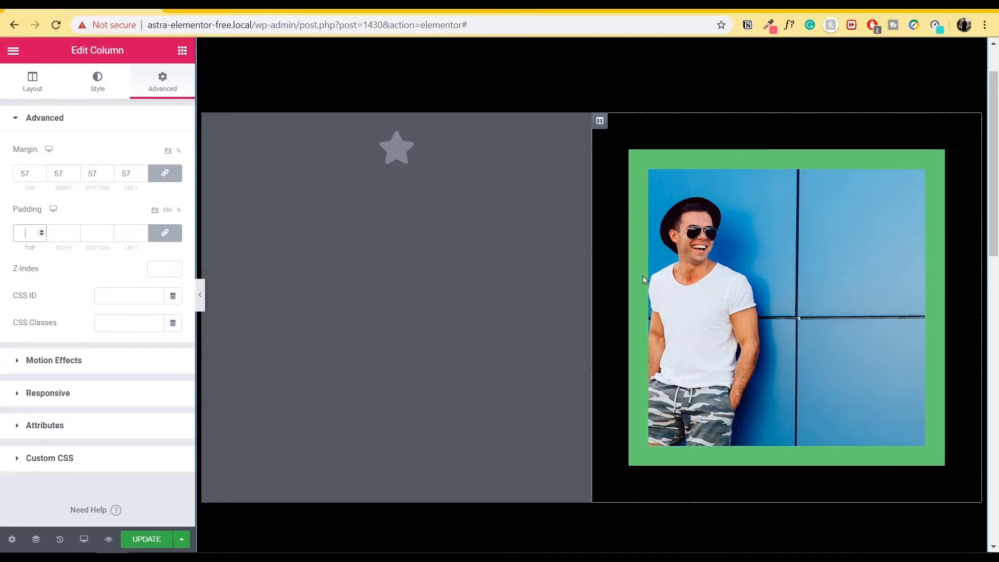
{"action": "scroll", "coordinate": [607, 220], "scroll_direction": "up", "scroll_amount": 2}
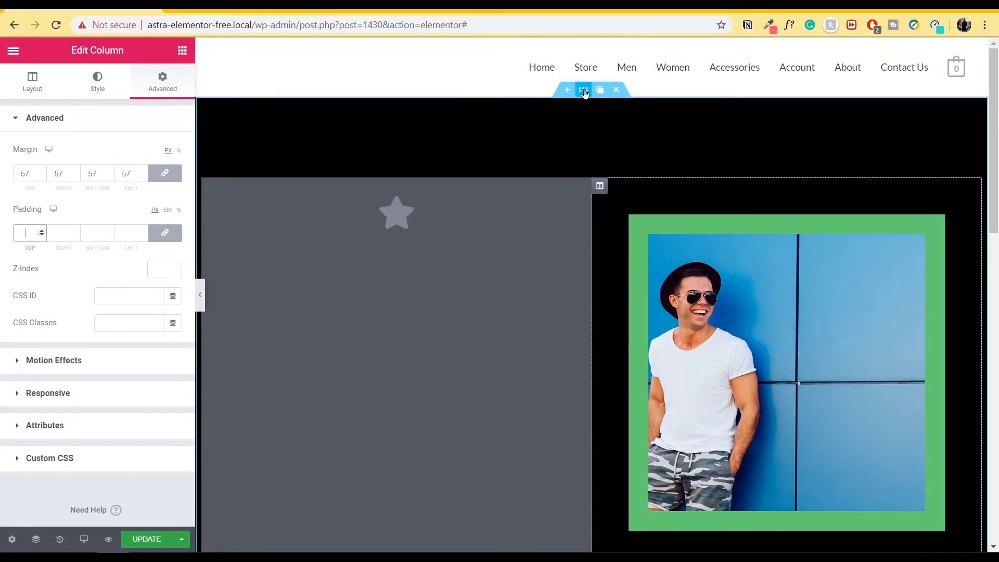
{"action": "left_click", "coordinate": [583, 90]}
{"action": "left_click", "coordinate": [39, 85]}
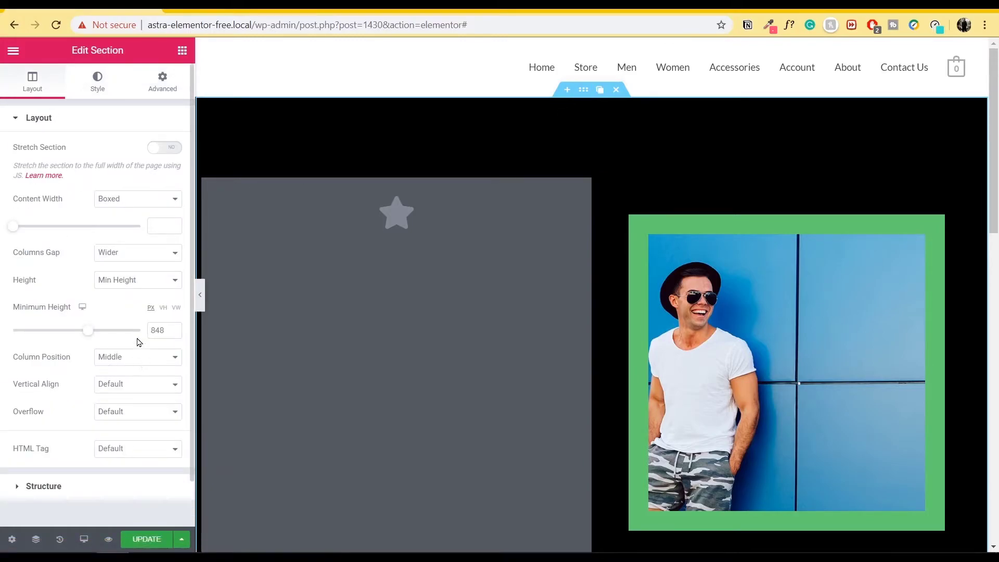
{"action": "left_click", "coordinate": [147, 258]}
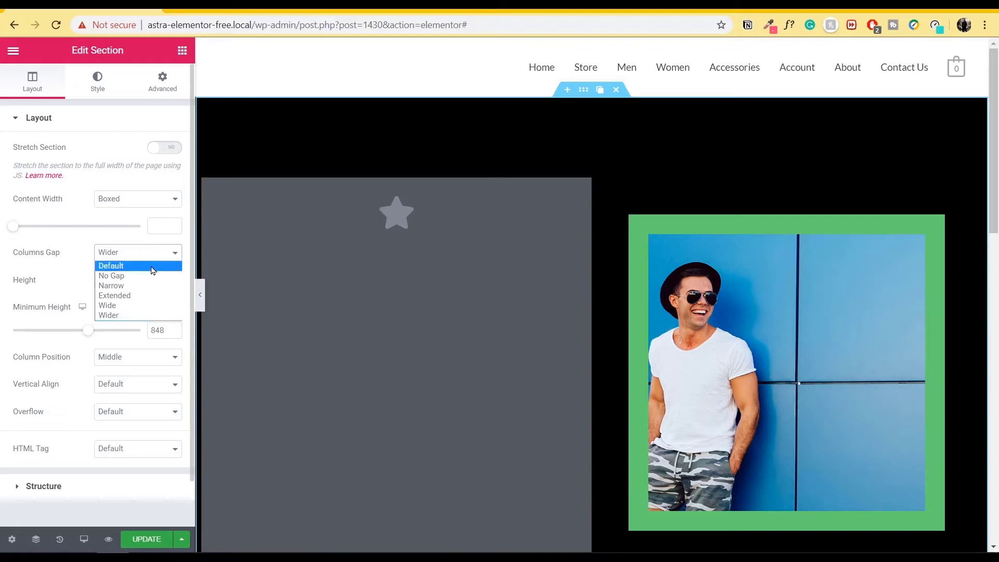
{"action": "left_click", "coordinate": [155, 276]}
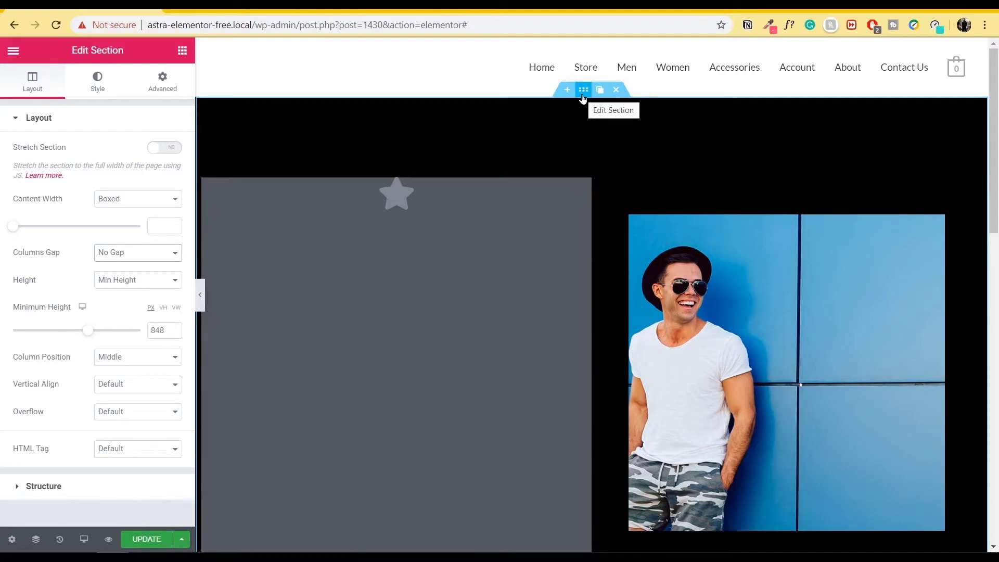
Set the image column's linked padding to 69 px on all four sides
{"action": "left_click", "coordinate": [598, 187]}
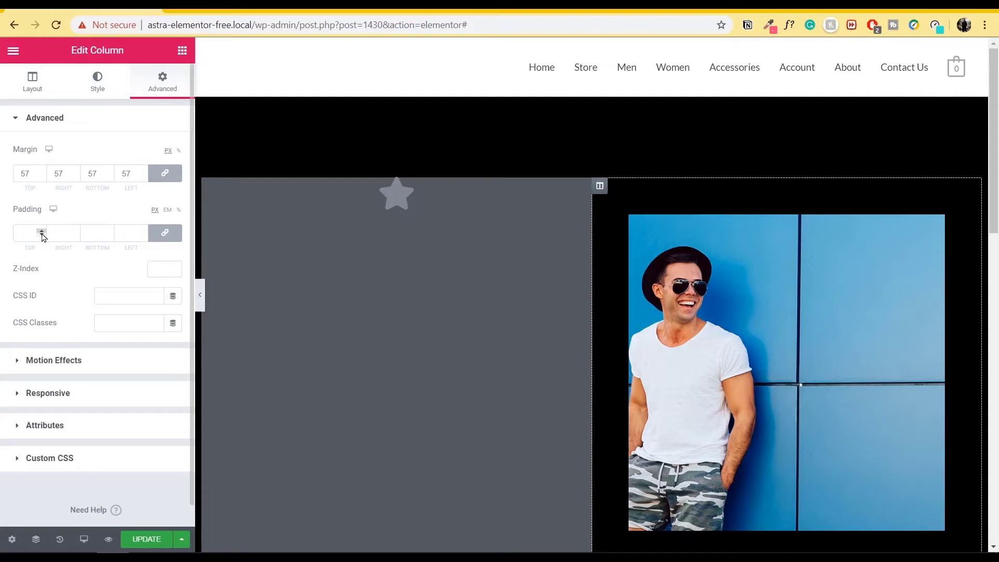
{"action": "left_click_drag", "start_coordinate": [41, 231], "coordinate": [42, 231]}
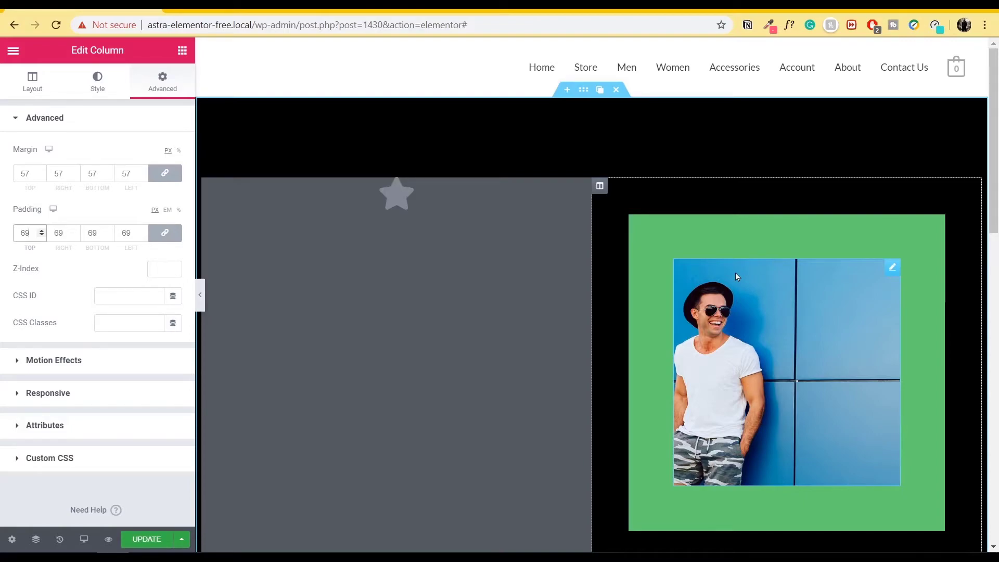
Set the heading section's linked top and bottom margin to 31 px and its linked padding to 49 px on all four sides
{"action": "left_click", "coordinate": [583, 92]}
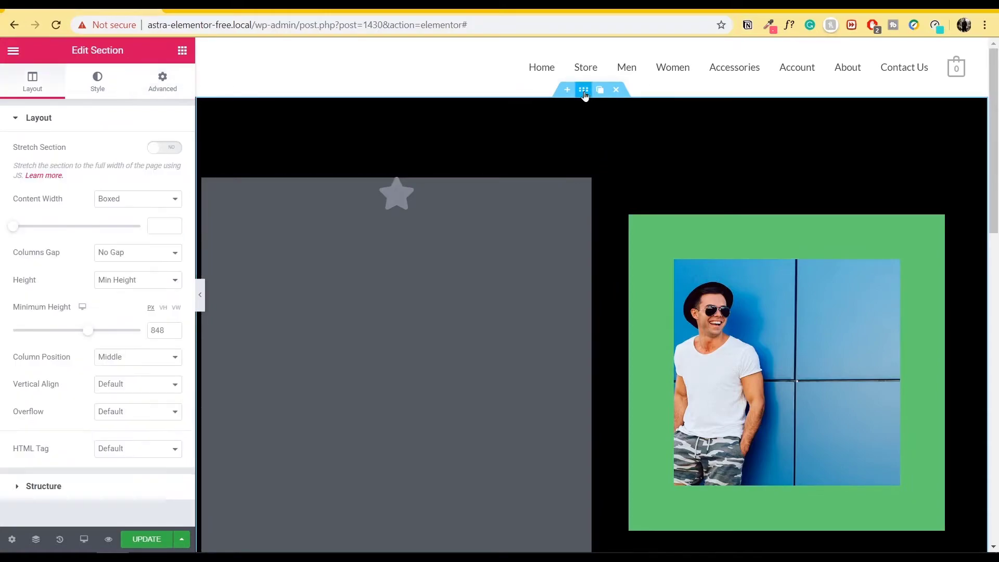
{"action": "left_click", "coordinate": [163, 81]}
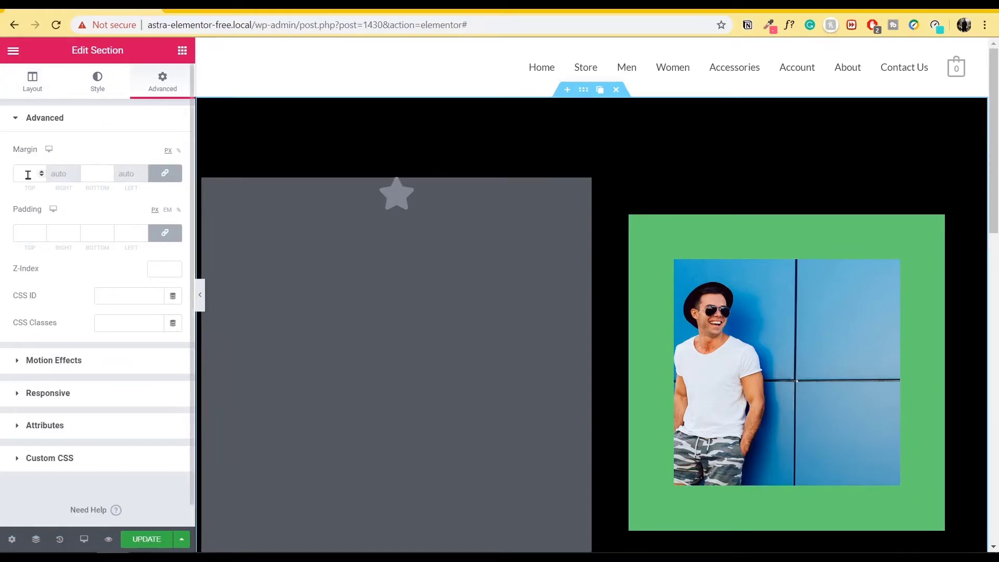
{"action": "scroll", "coordinate": [531, 280], "scroll_direction": "down", "scroll_amount": 7}
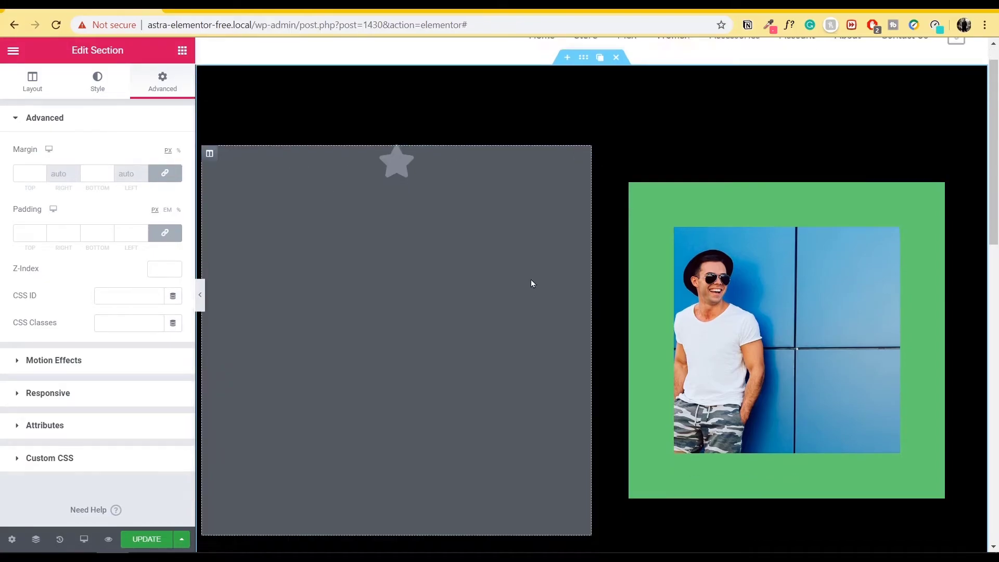
{"action": "scroll", "coordinate": [538, 281], "scroll_direction": "down", "scroll_amount": 2}
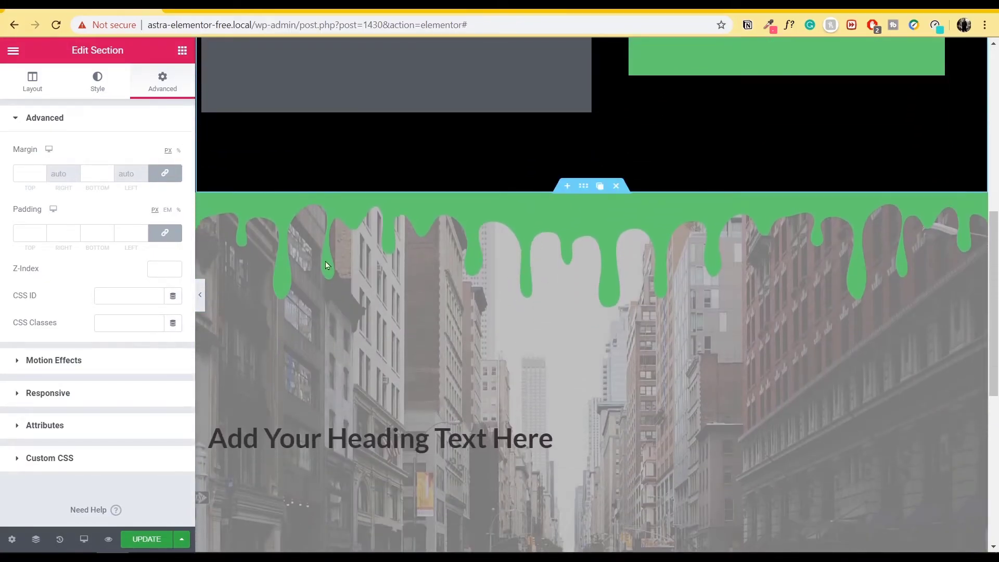
{"action": "left_click", "coordinate": [584, 188]}
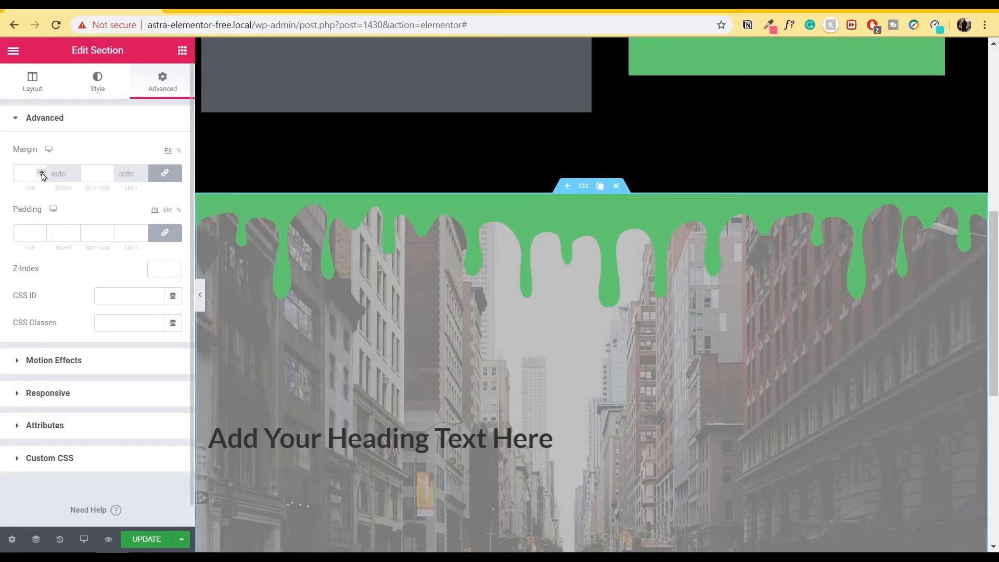
{"action": "left_click_drag", "start_coordinate": [42, 172], "coordinate": [42, 173]}
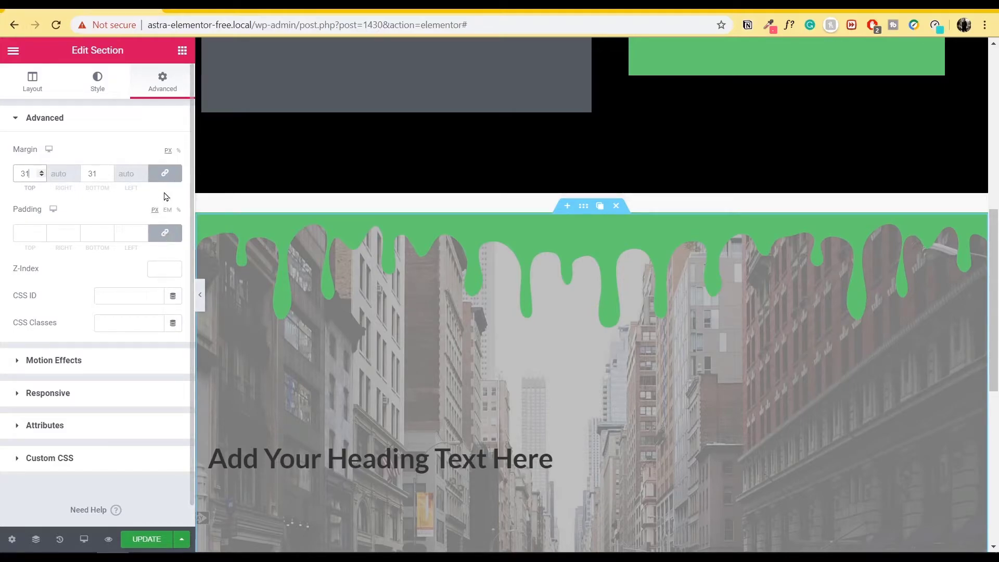
{"action": "left_click", "coordinate": [44, 176]}
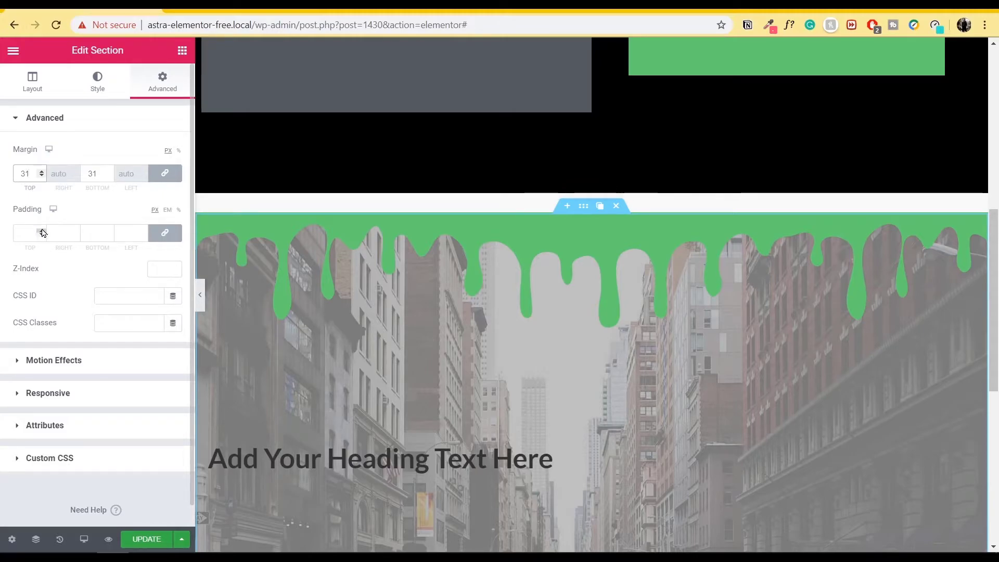
{"action": "left_click_drag", "start_coordinate": [43, 235], "coordinate": [42, 235]}
Set the linked padding of the section holding the icon and image columns to 135 px on all four sides
{"action": "scroll", "coordinate": [647, 257], "scroll_direction": "up", "scroll_amount": 8}
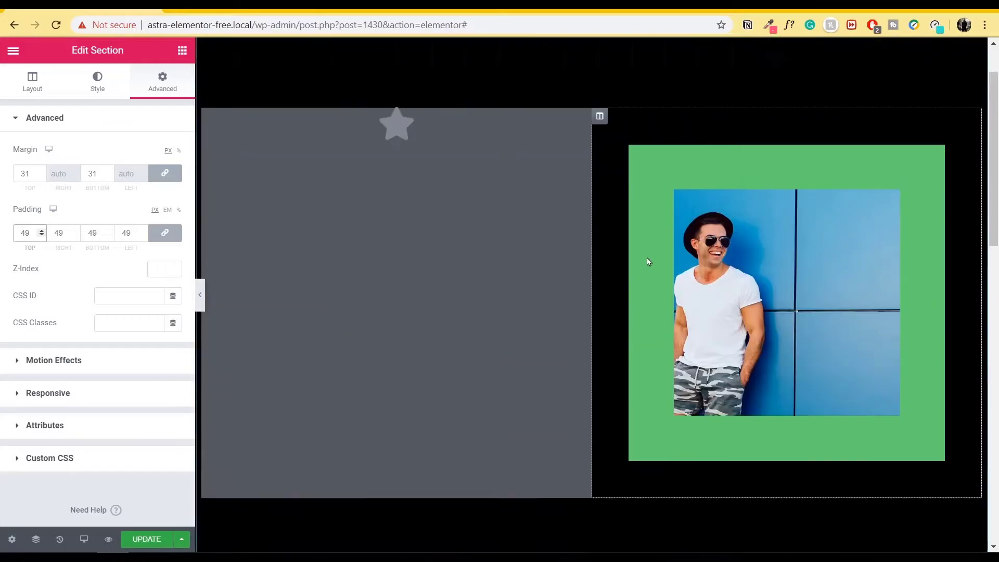
{"action": "scroll", "coordinate": [565, 184], "scroll_direction": "down", "scroll_amount": 2}
{"action": "scroll", "coordinate": [578, 134], "scroll_direction": "up", "scroll_amount": 2}
{"action": "left_click", "coordinate": [584, 92]}
{"action": "left_click_drag", "start_coordinate": [43, 233], "coordinate": [43, 233]}
{"action": "scroll", "coordinate": [436, 355], "scroll_direction": "down", "scroll_amount": 5}
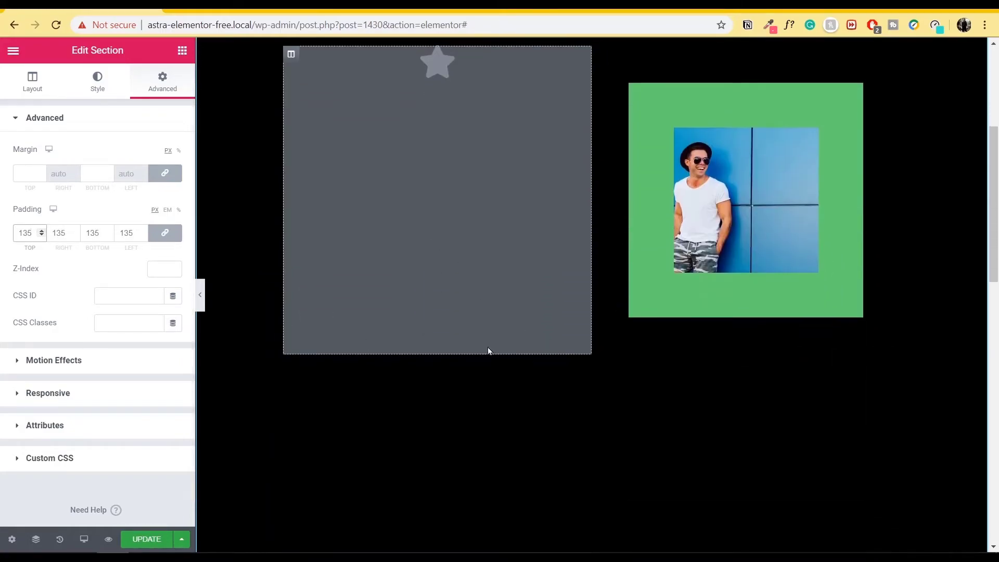
{"action": "scroll", "coordinate": [541, 393], "scroll_direction": "up", "scroll_amount": 4}
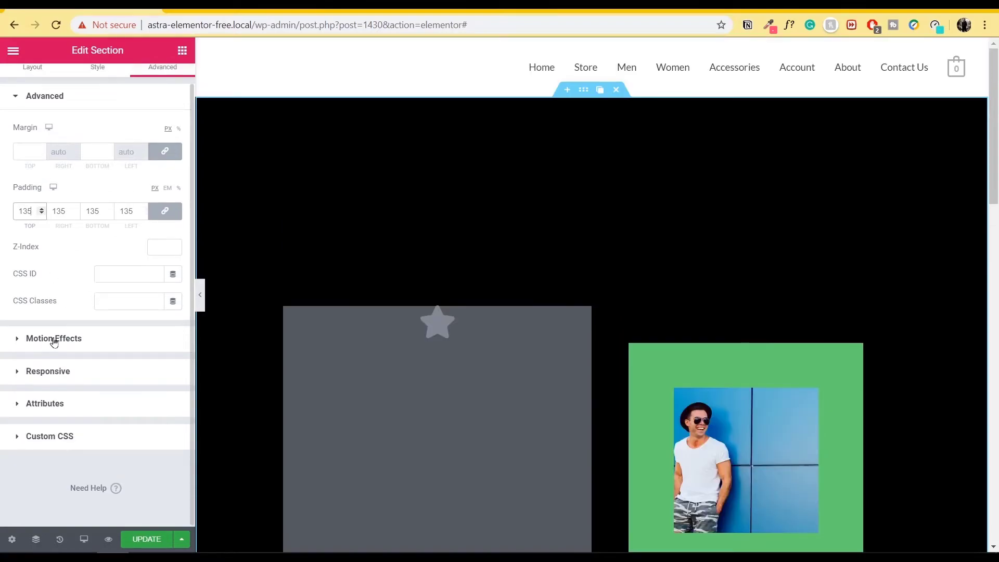
Try the Fade In entrance animation on the icon and image section and settle on Fade In Right
{"action": "left_click", "coordinate": [53, 339]}
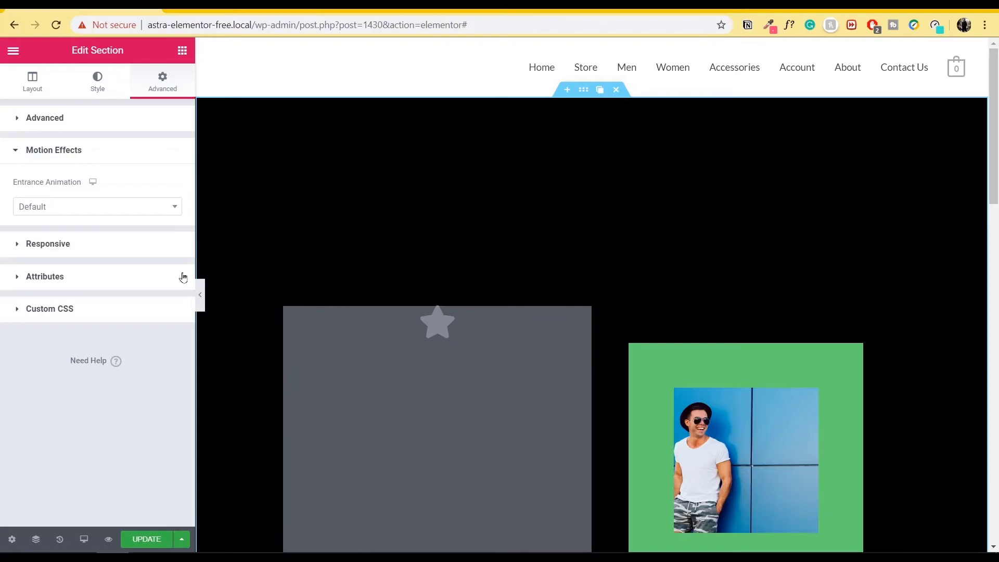
{"action": "left_click", "coordinate": [121, 203]}
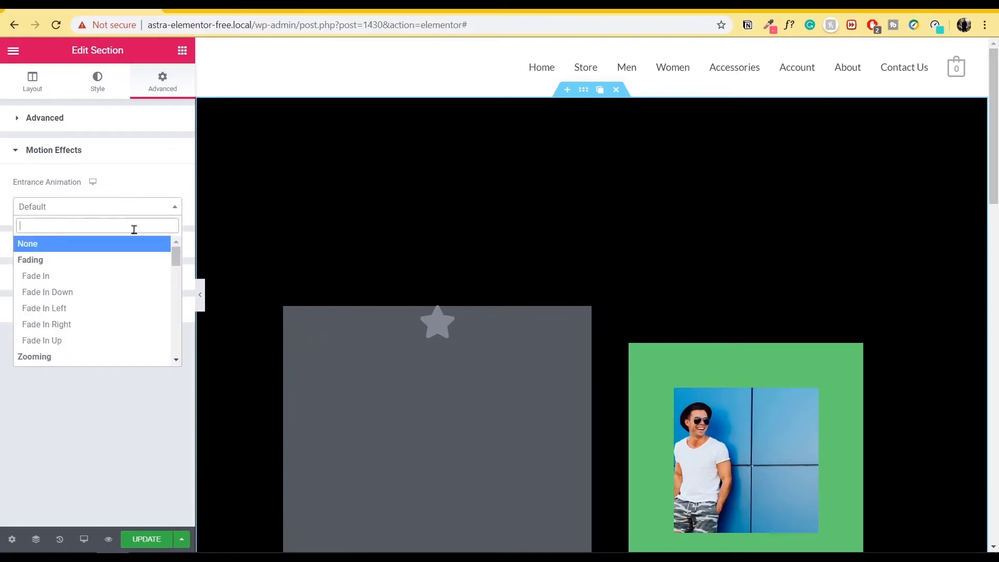
{"action": "left_click", "coordinate": [115, 281]}
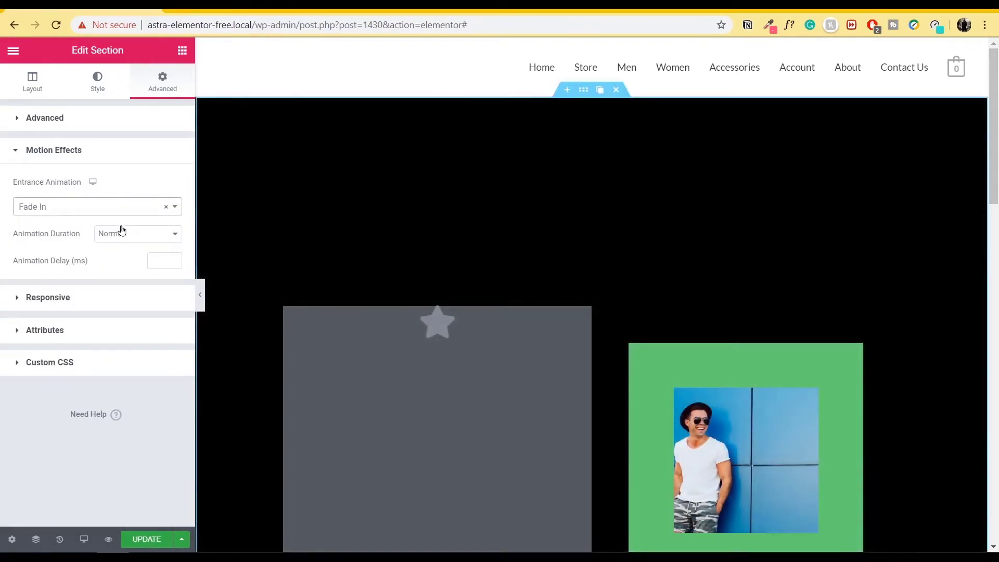
{"action": "left_click", "coordinate": [151, 204]}
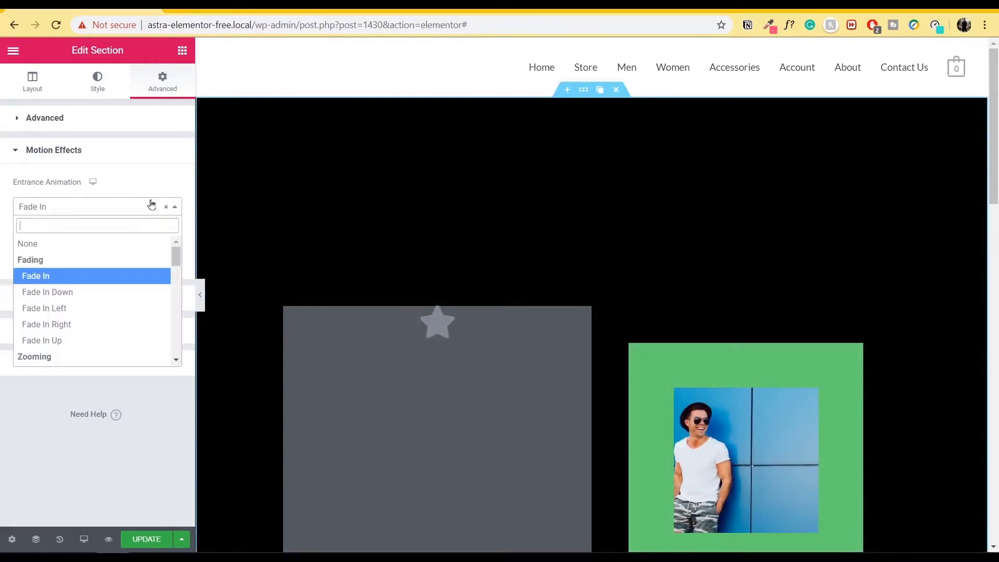
{"action": "left_click", "coordinate": [121, 325]}
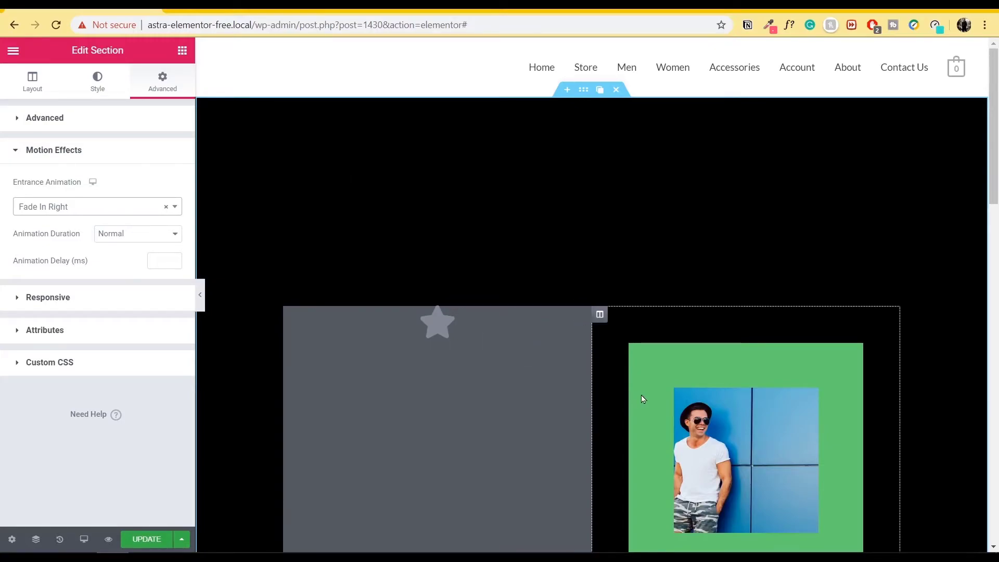
Set the star icon's Entrance Animation to Fade In Left in its Motion Effects
{"action": "left_click", "coordinate": [414, 337]}
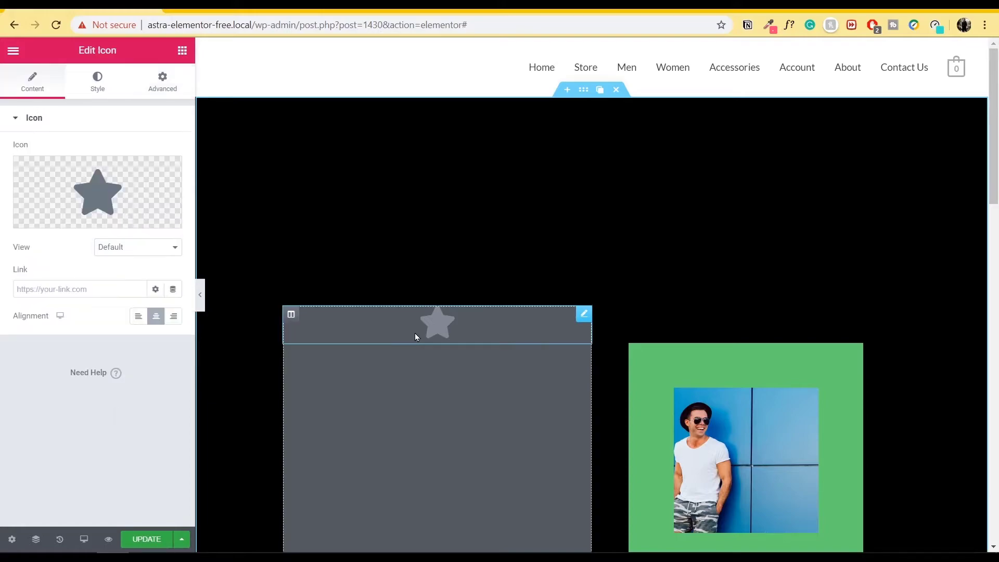
{"action": "left_click", "coordinate": [159, 80]}
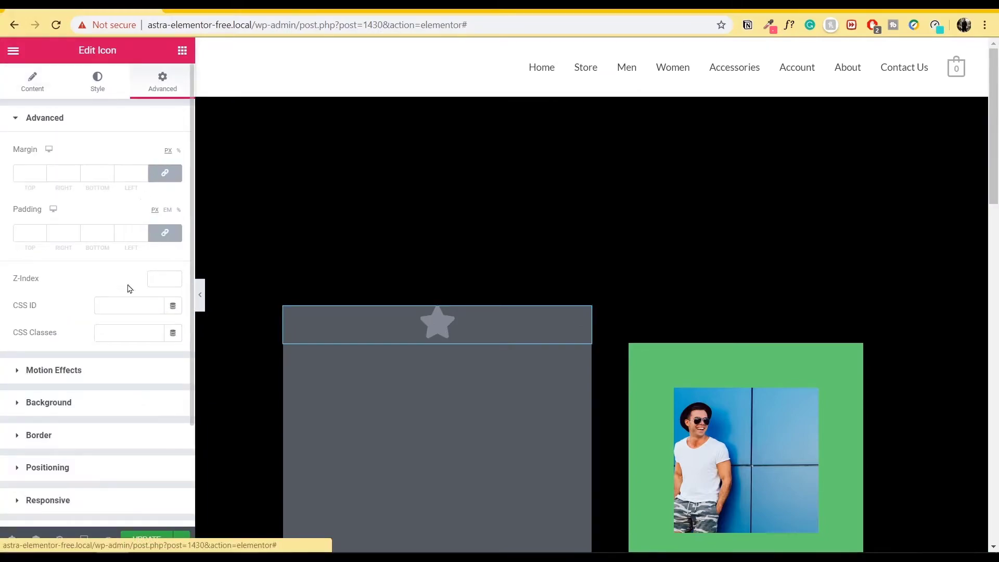
{"action": "left_click", "coordinate": [86, 369]}
{"action": "left_click", "coordinate": [138, 219]}
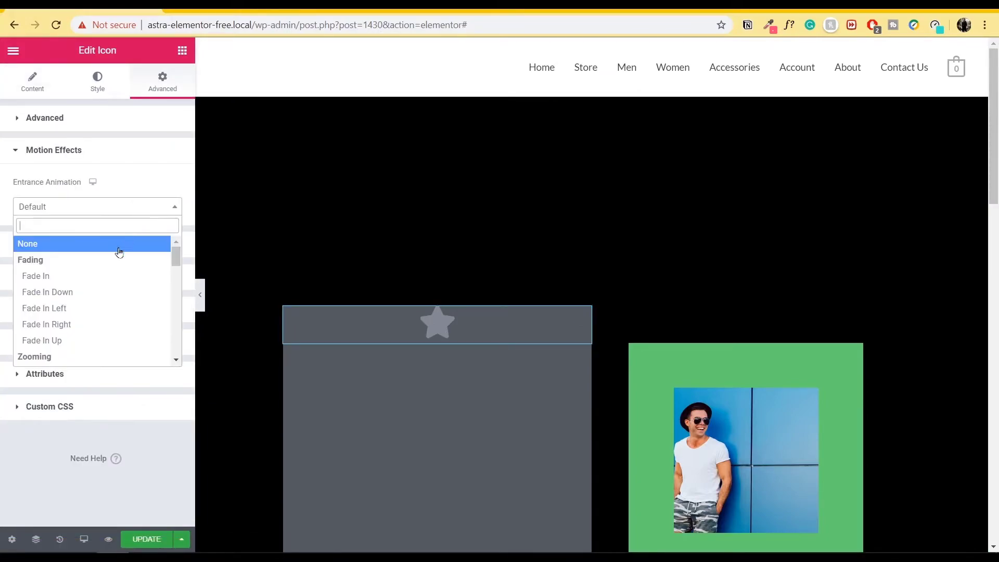
{"action": "left_click", "coordinate": [110, 309]}
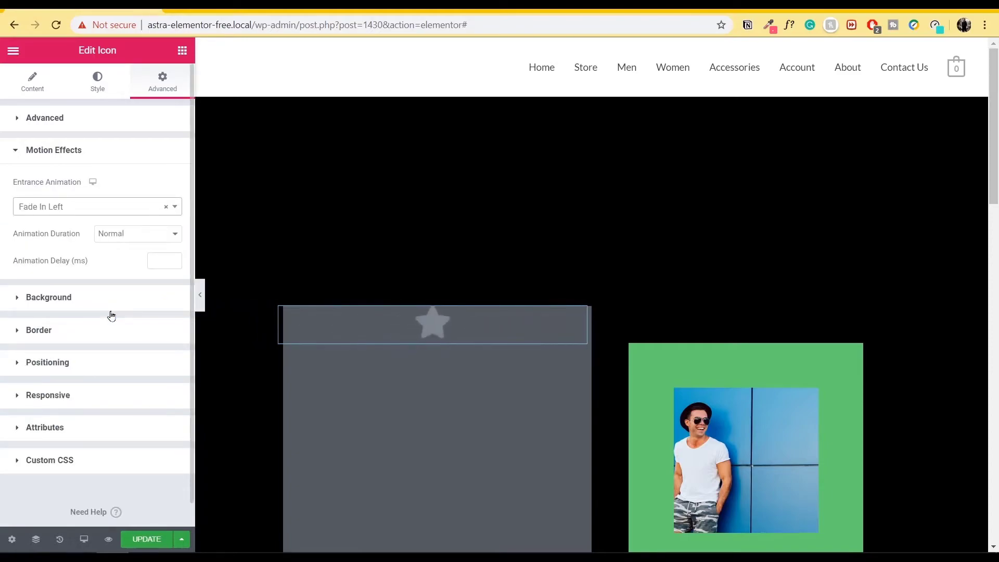
Open the Responsive settings of the icon and image section and switch the page preview to Mobile
{"action": "left_click", "coordinate": [584, 98]}
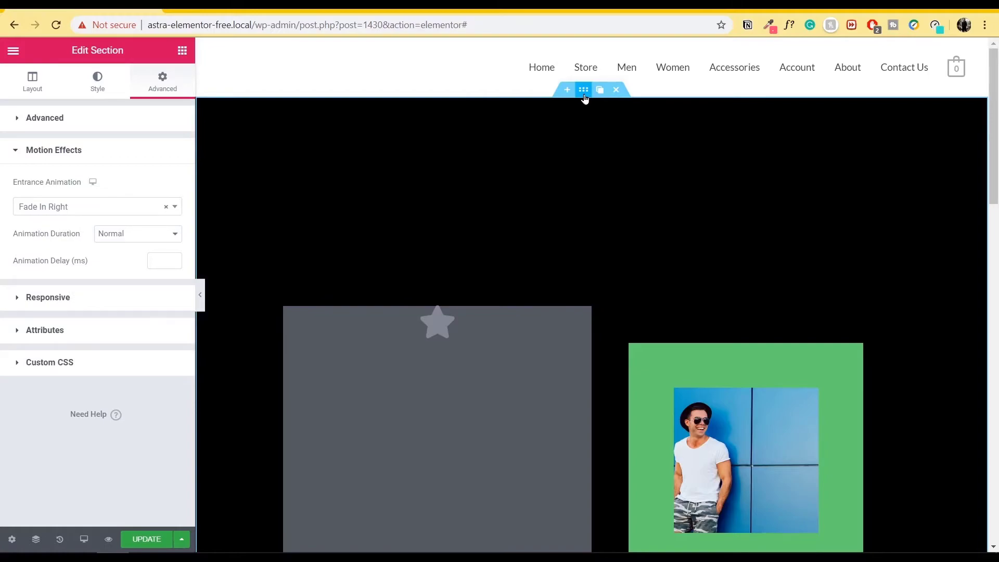
{"action": "left_click", "coordinate": [63, 152]}
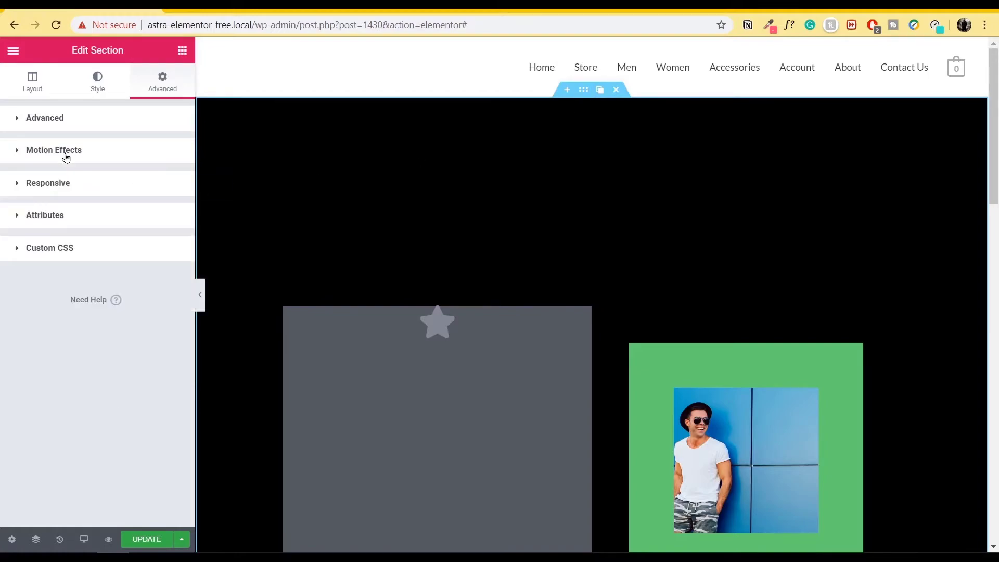
{"action": "left_click", "coordinate": [60, 183]}
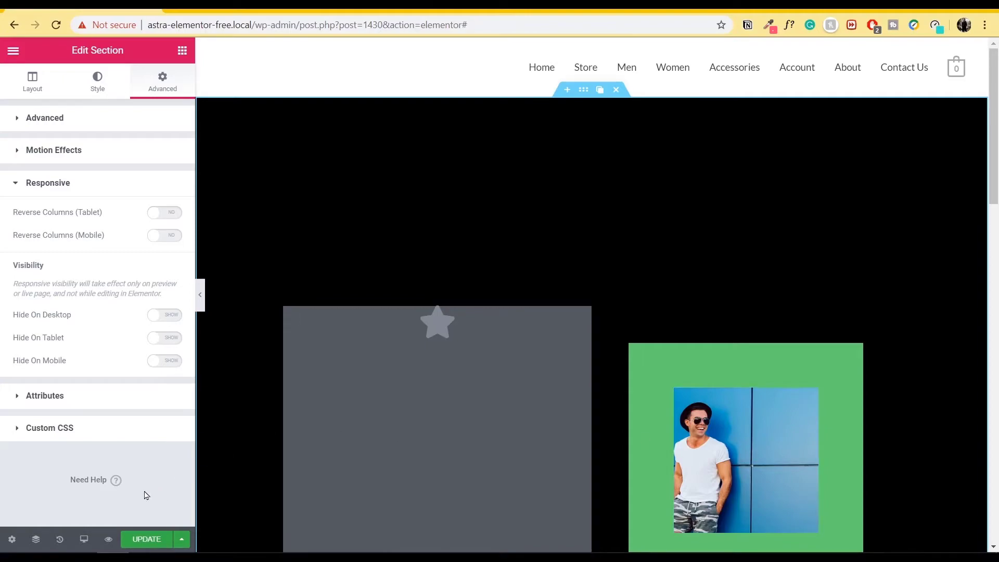
{"action": "left_click", "coordinate": [83, 540]}
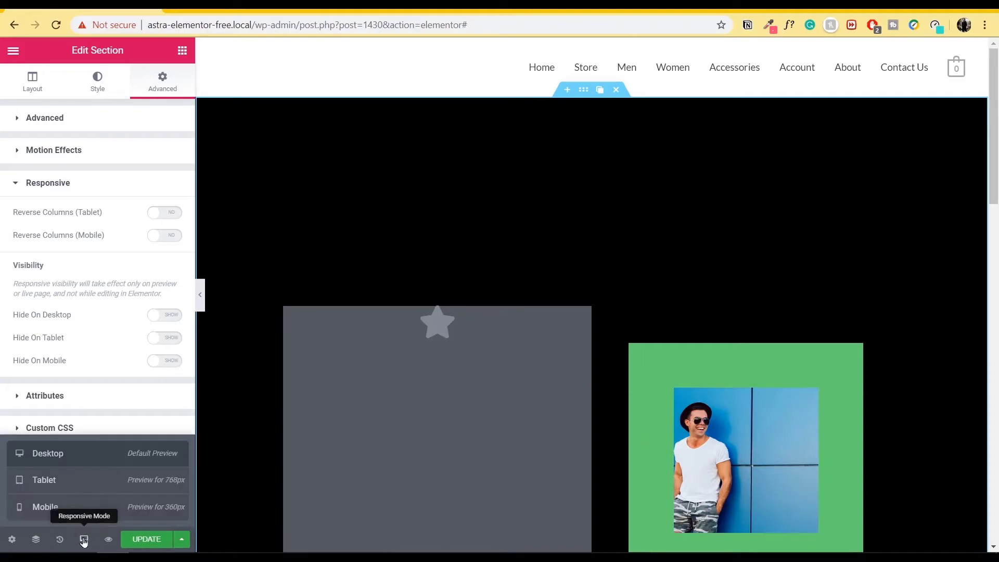
{"action": "left_click", "coordinate": [70, 507]}
{"action": "scroll", "coordinate": [565, 418], "scroll_direction": "down", "scroll_amount": 3}
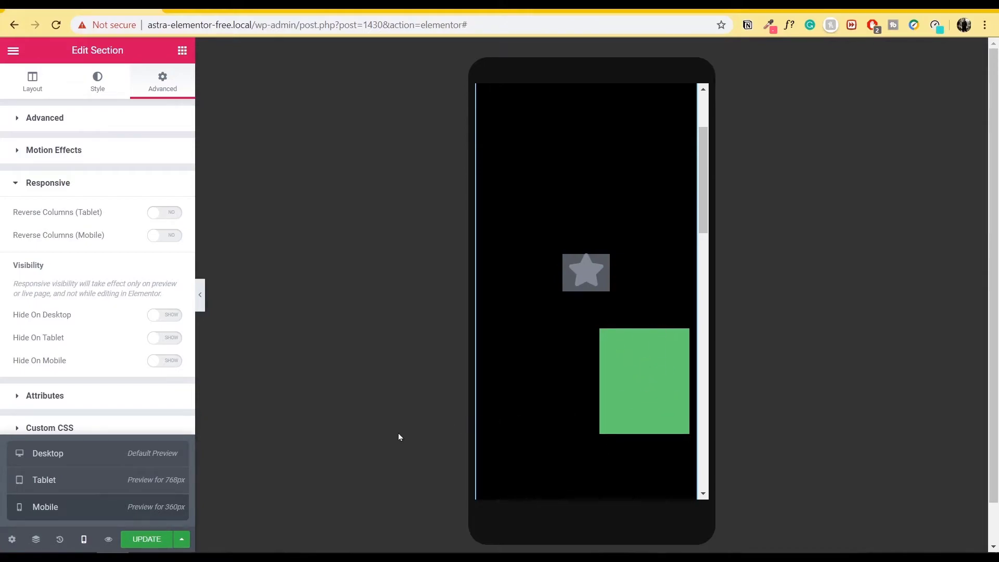
Revert the page in the History to the Section Type edit just above the run of Border Radius edits
{"action": "left_click", "coordinate": [60, 540]}
{"action": "scroll", "coordinate": [81, 330], "scroll_direction": "down", "scroll_amount": 5}
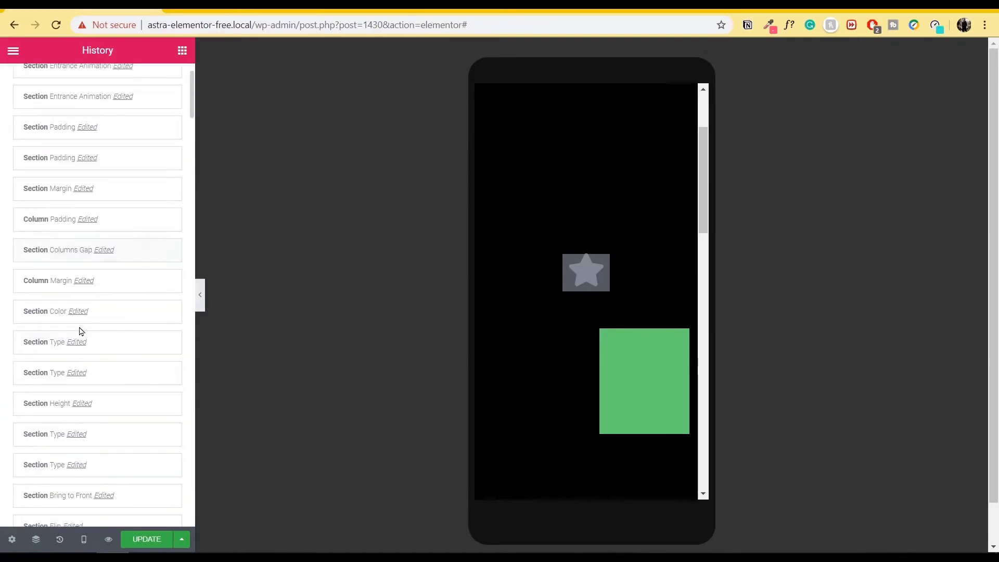
{"action": "scroll", "coordinate": [86, 328], "scroll_direction": "down", "scroll_amount": 3}
{"action": "scroll", "coordinate": [88, 327], "scroll_direction": "down", "scroll_amount": 5}
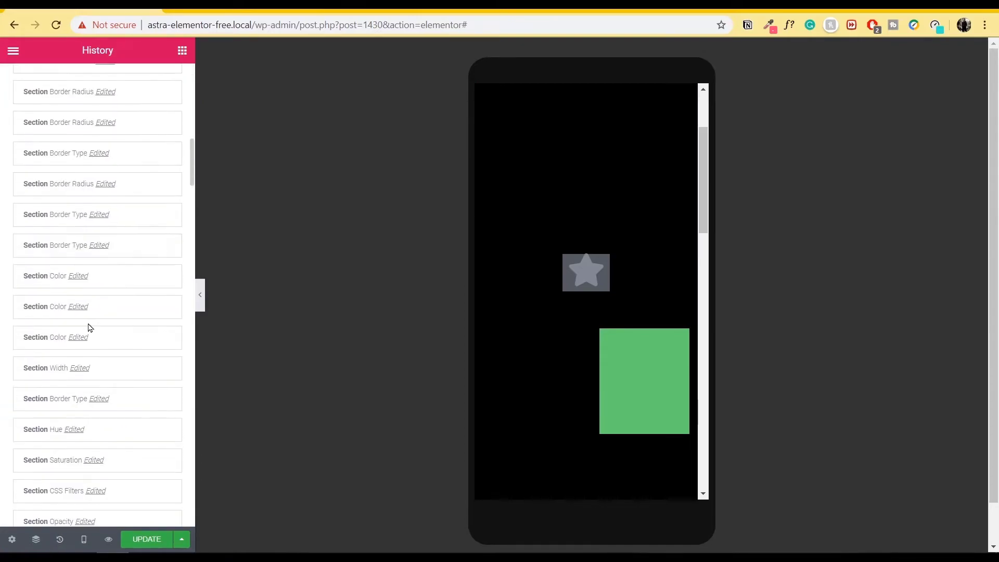
{"action": "scroll", "coordinate": [102, 319], "scroll_direction": "up", "scroll_amount": 5}
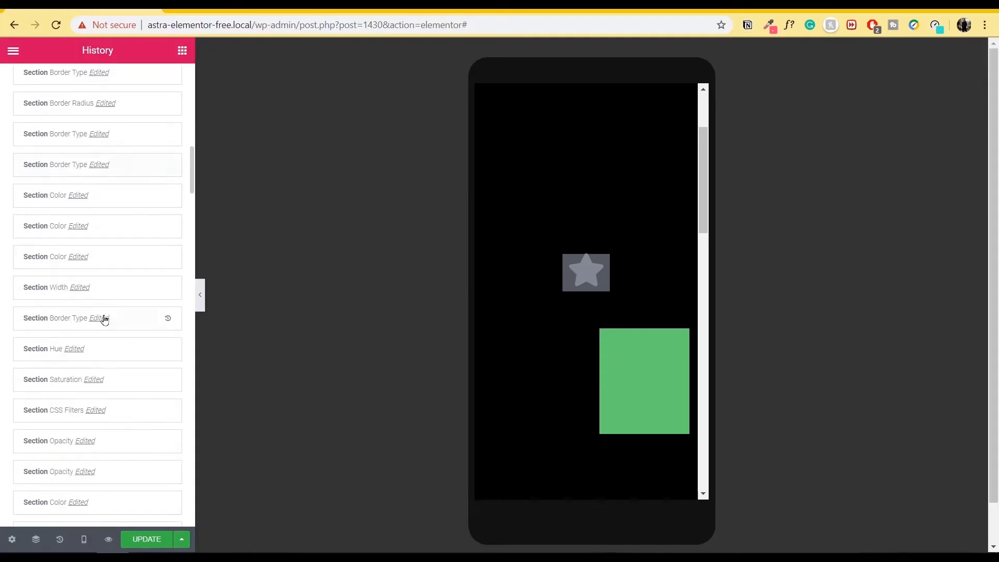
{"action": "scroll", "coordinate": [104, 320], "scroll_direction": "up", "scroll_amount": 2}
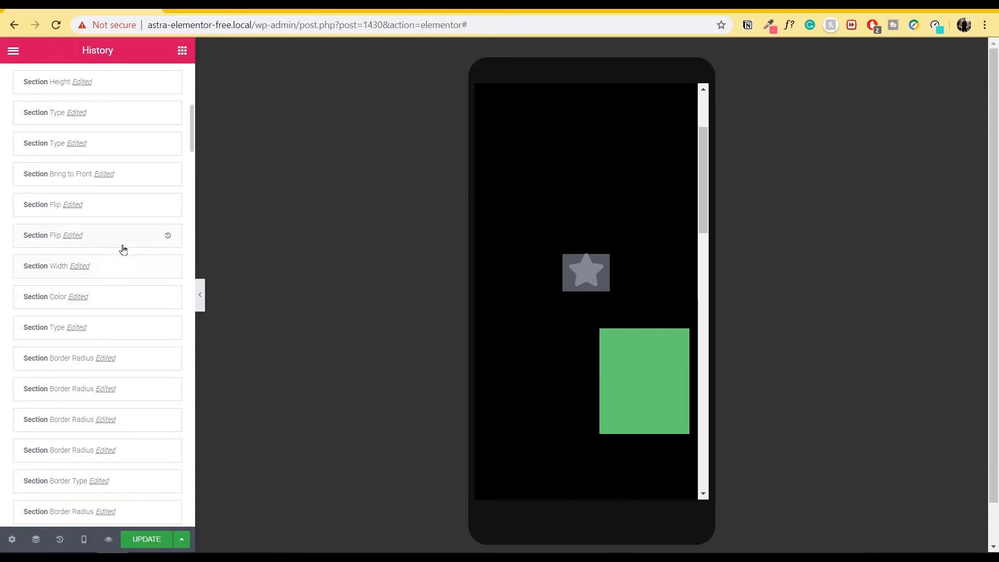
{"action": "left_click", "coordinate": [123, 329]}
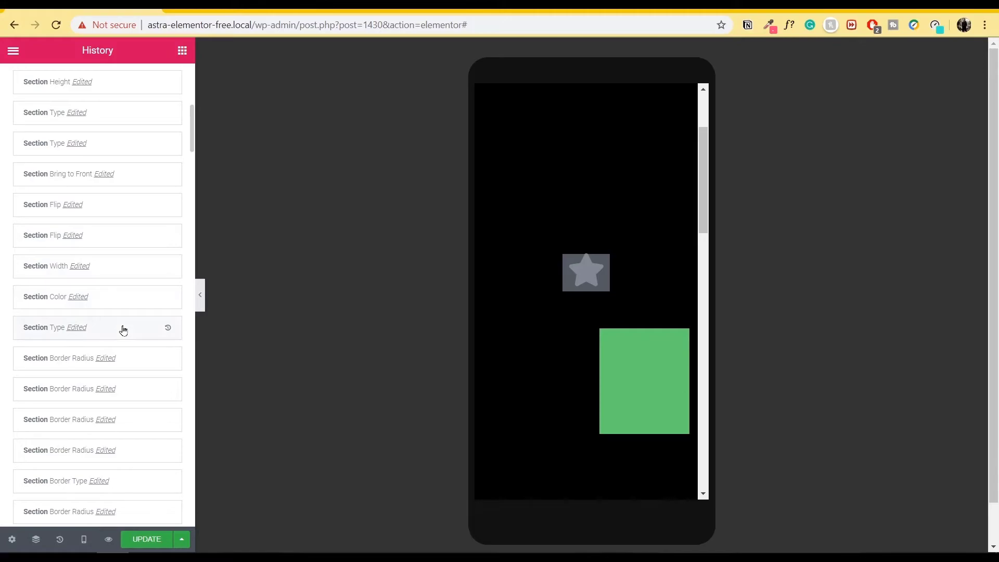
{"action": "left_click", "coordinate": [131, 337]}
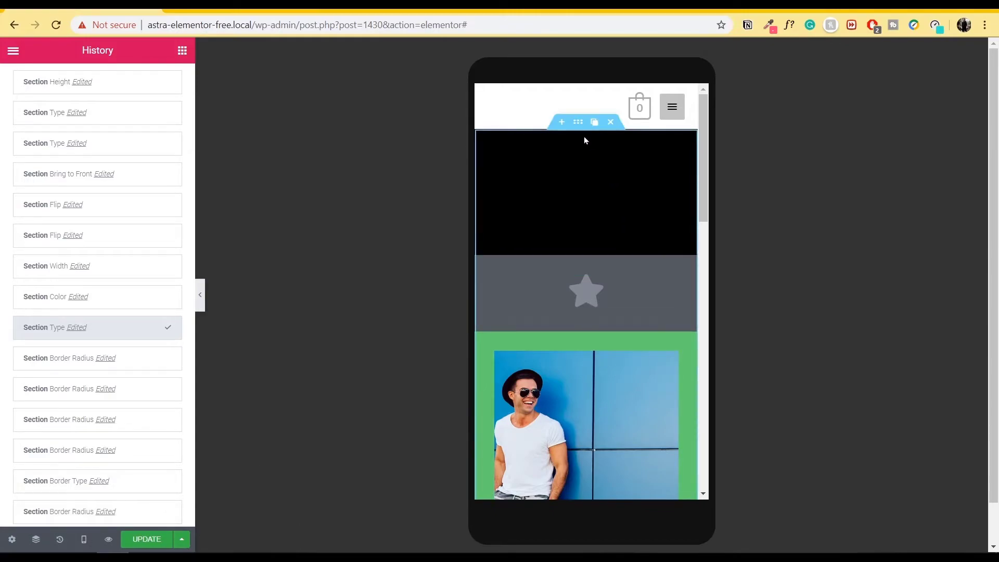
Turn on Reverse Columns (Mobile) for the icon and image section, check the column order, and turn it back off
{"action": "left_click", "coordinate": [578, 121]}
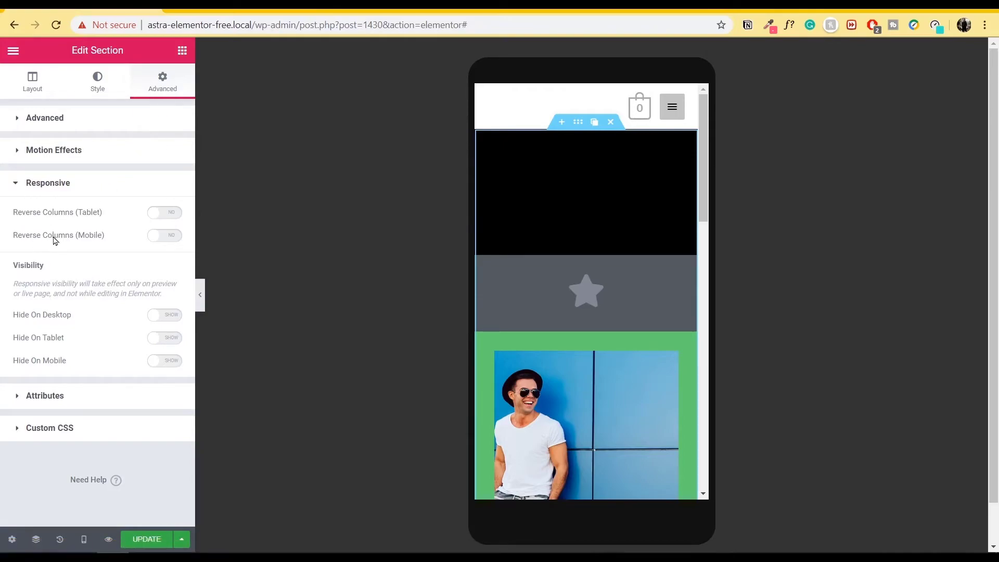
{"action": "left_click", "coordinate": [165, 235]}
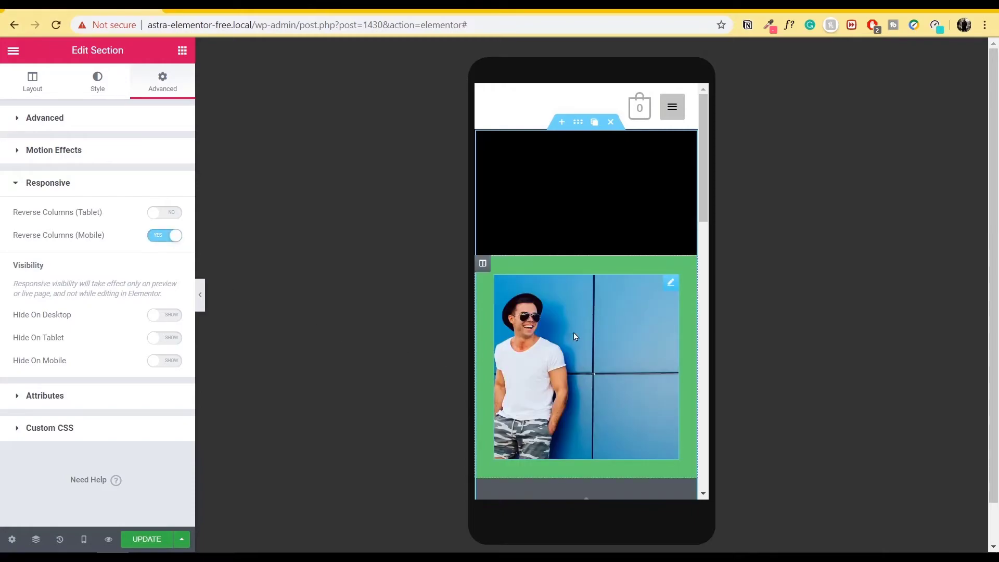
{"action": "scroll", "coordinate": [605, 336], "scroll_direction": "down", "scroll_amount": 3}
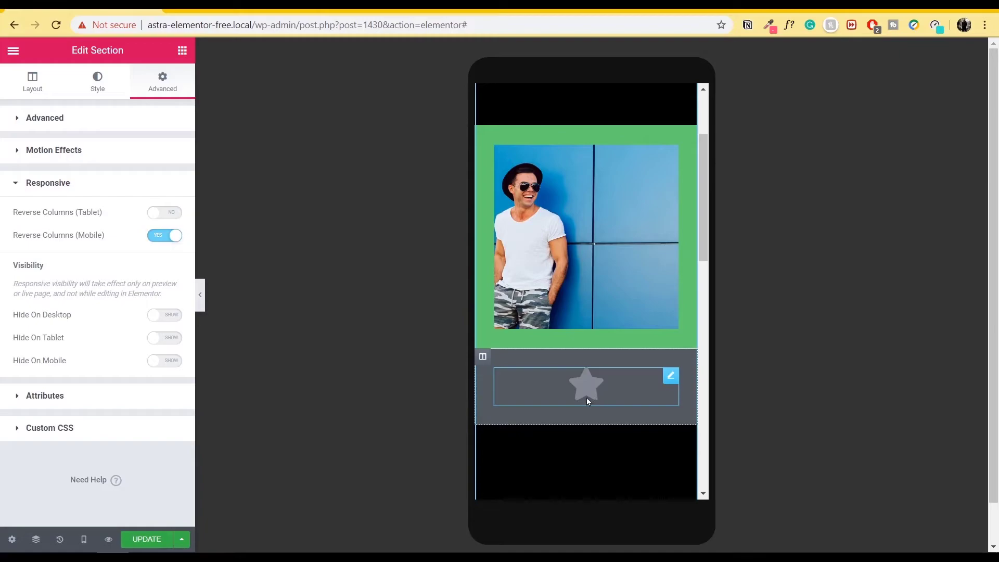
{"action": "left_click", "coordinate": [163, 237]}
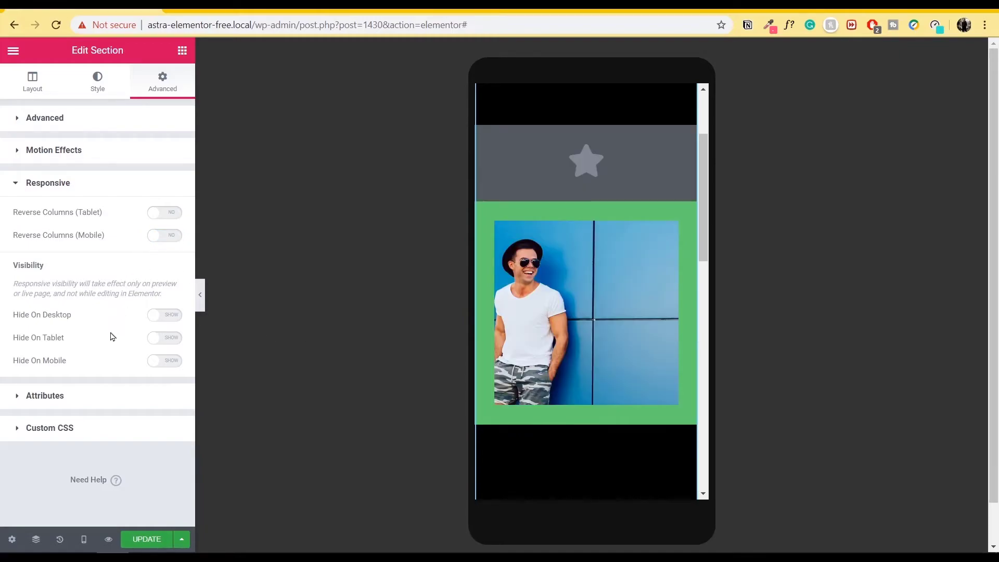
Turn on Hide On Tablet and Hide On Mobile for the icon and image section, and switch the page preview to Mobile
{"action": "left_click", "coordinate": [83, 539]}
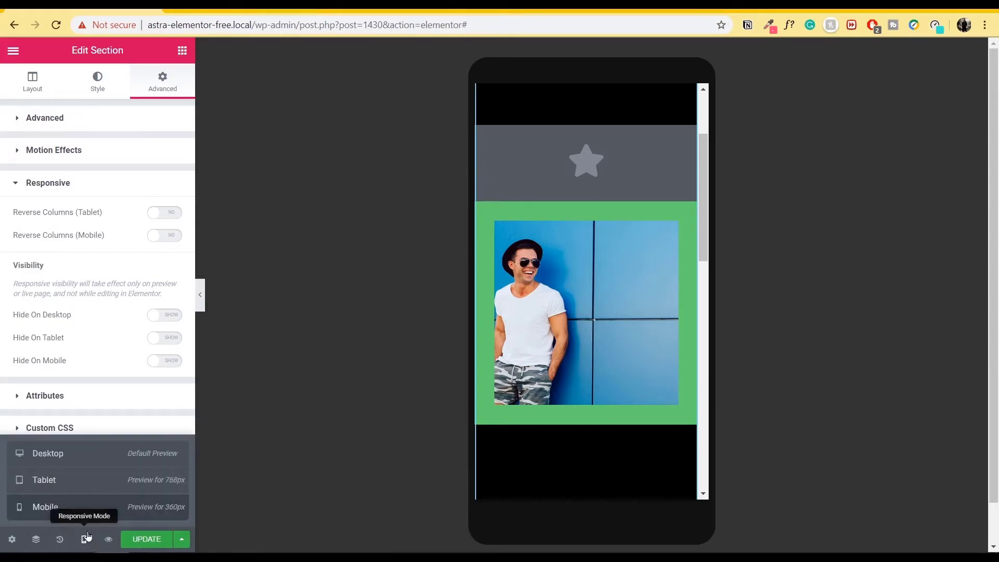
{"action": "left_click", "coordinate": [73, 460]}
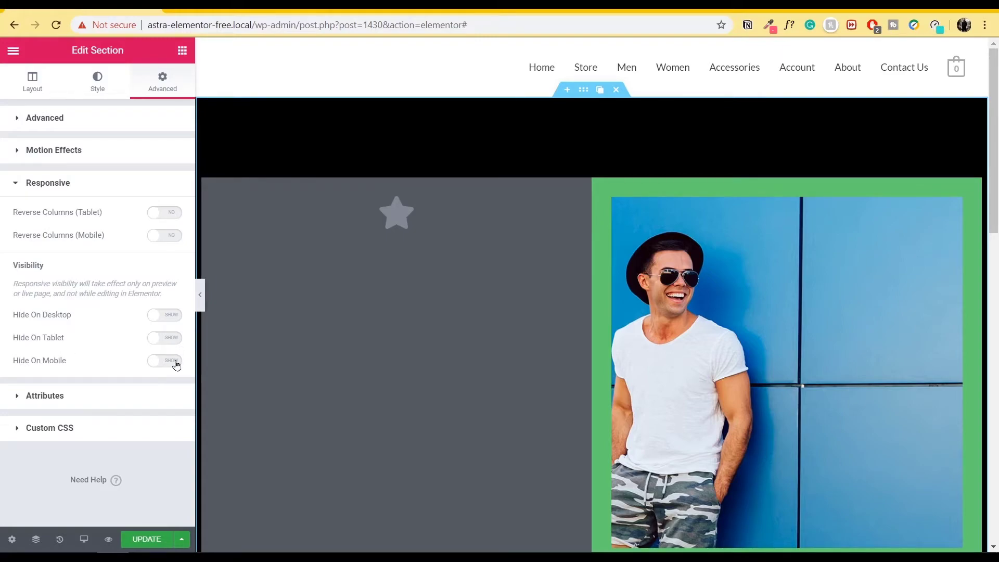
{"action": "left_click", "coordinate": [173, 338]}
{"action": "left_click", "coordinate": [171, 361]}
{"action": "left_click", "coordinate": [84, 540]}
{"action": "left_click", "coordinate": [99, 507]}
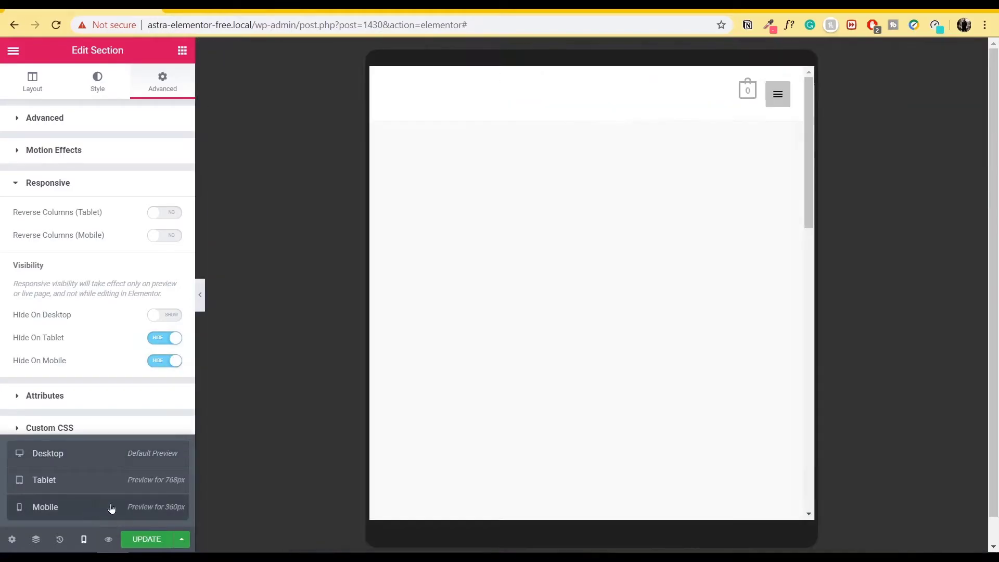
Check in the Mobile preview, with the settings panel collapsed, whether the icon and image section is displayed
{"action": "scroll", "coordinate": [601, 367], "scroll_direction": "down", "scroll_amount": 10}
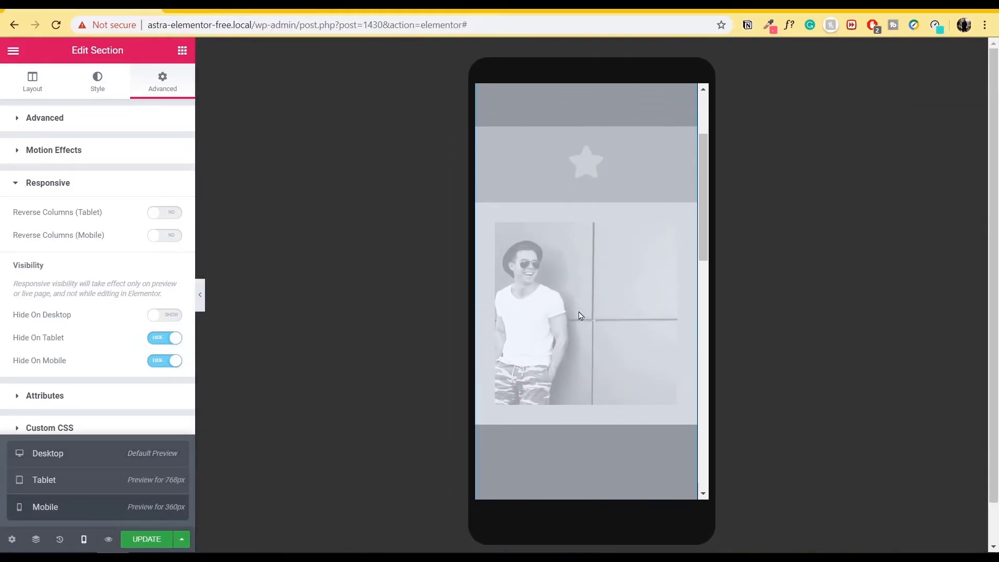
{"action": "scroll", "coordinate": [615, 302], "scroll_direction": "up", "scroll_amount": 2}
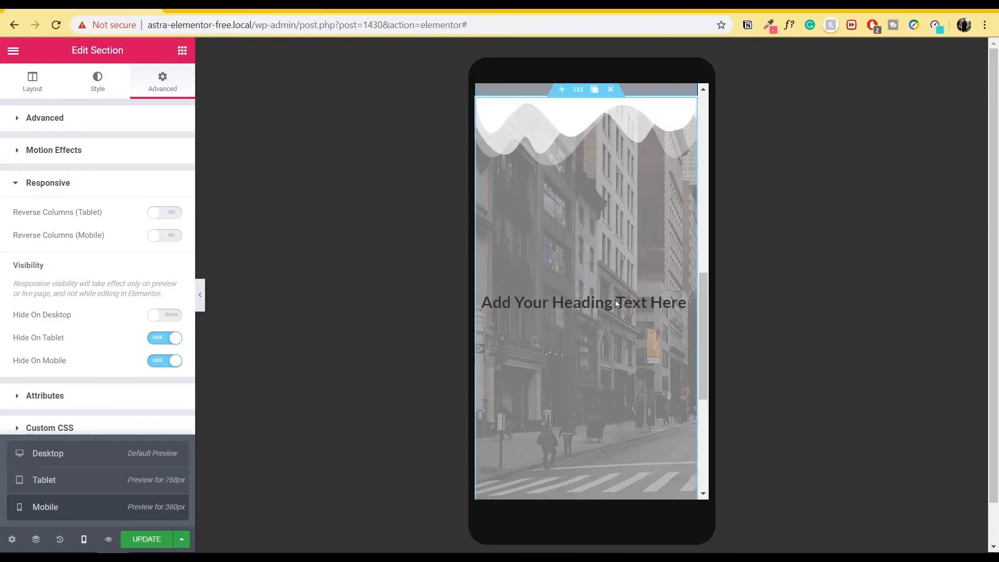
{"action": "left_click", "coordinate": [200, 294]}
{"action": "scroll", "coordinate": [503, 359], "scroll_direction": "down", "scroll_amount": 4}
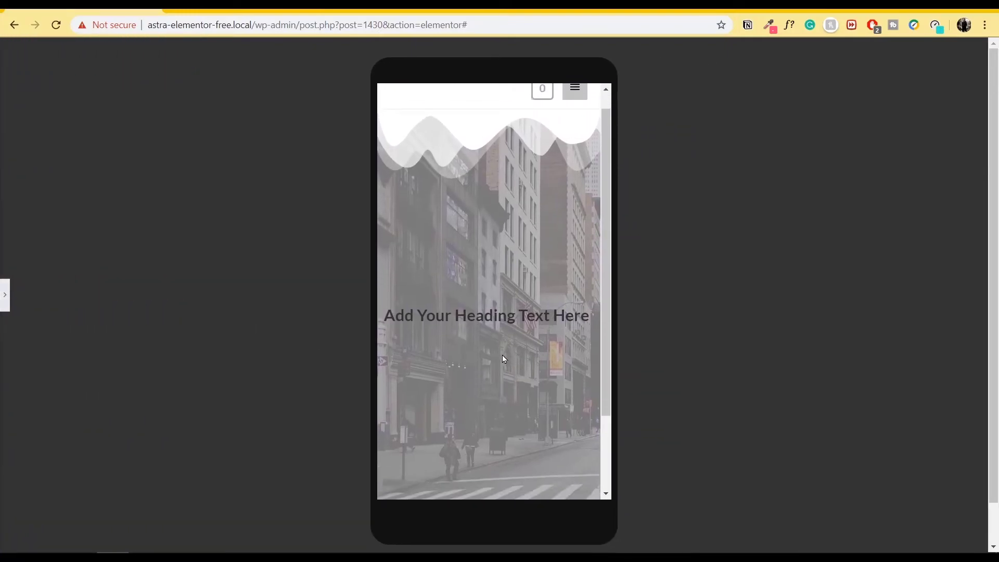
{"action": "scroll", "coordinate": [501, 343], "scroll_direction": "up", "scroll_amount": 3}
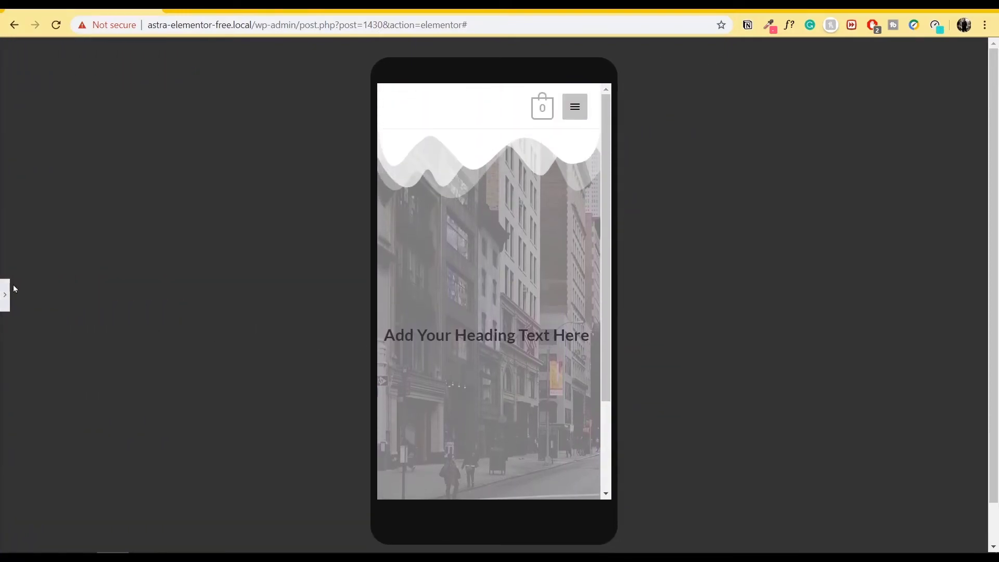
{"action": "left_click", "coordinate": [5, 295]}
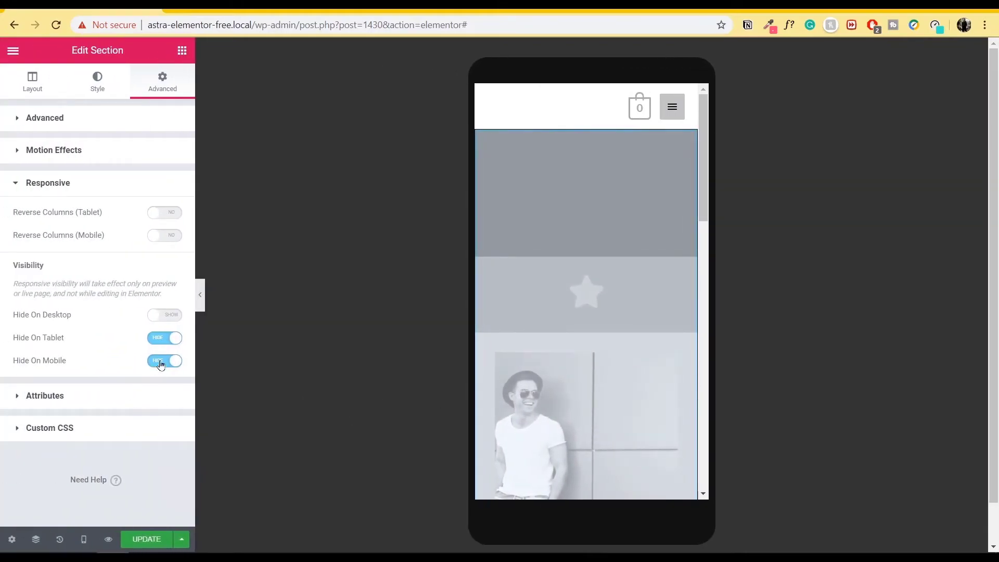
Turn Hide On Tablet and Hide On Mobile back off for the icon and image section
{"action": "left_click", "coordinate": [159, 339]}
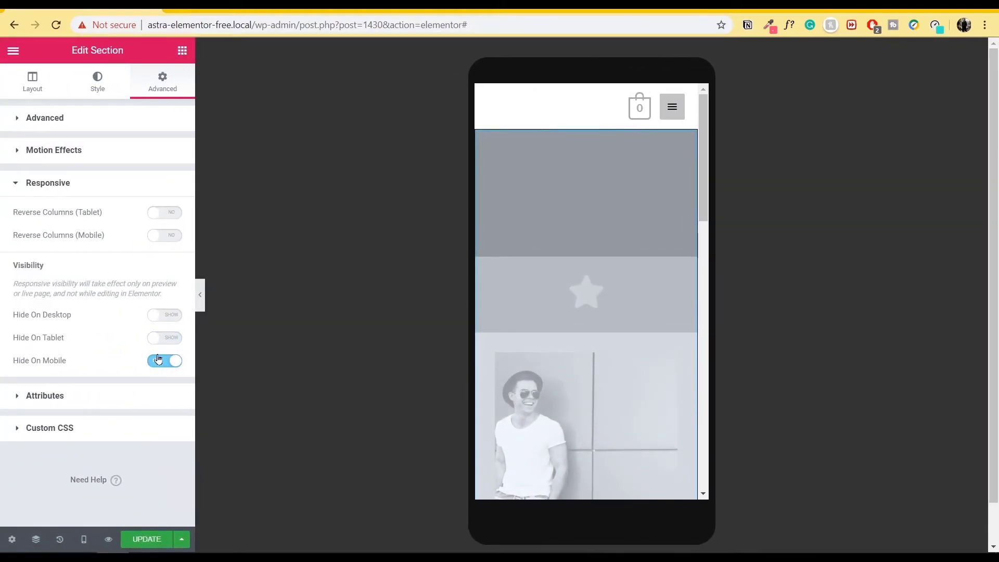
{"action": "left_click", "coordinate": [158, 358]}
{"action": "scroll", "coordinate": [532, 347], "scroll_direction": "down", "scroll_amount": 2}
{"action": "scroll", "coordinate": [480, 375], "scroll_direction": "up", "scroll_amount": 3}
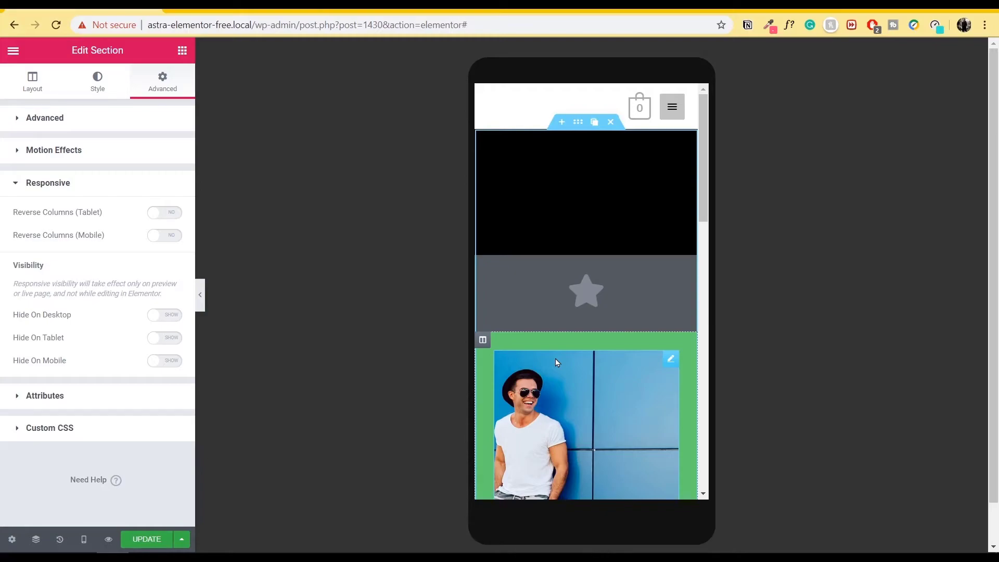
Return the page preview to Desktop and look at the section's Attributes and Custom CSS settings
{"action": "left_click", "coordinate": [81, 540]}
{"action": "left_click", "coordinate": [78, 461]}
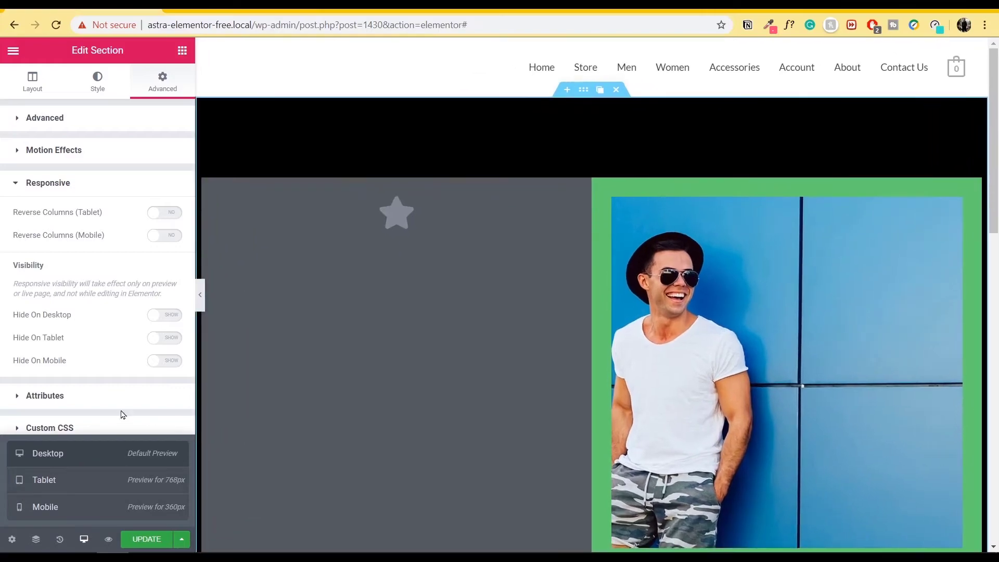
{"action": "left_click", "coordinate": [89, 398]}
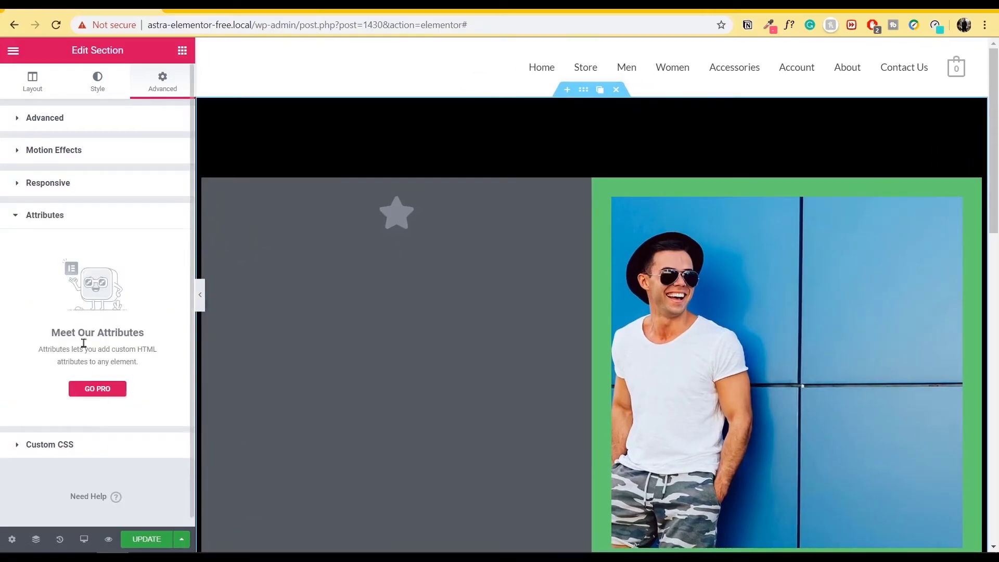
{"action": "left_click", "coordinate": [64, 454]}
{"action": "left_click", "coordinate": [42, 254]}
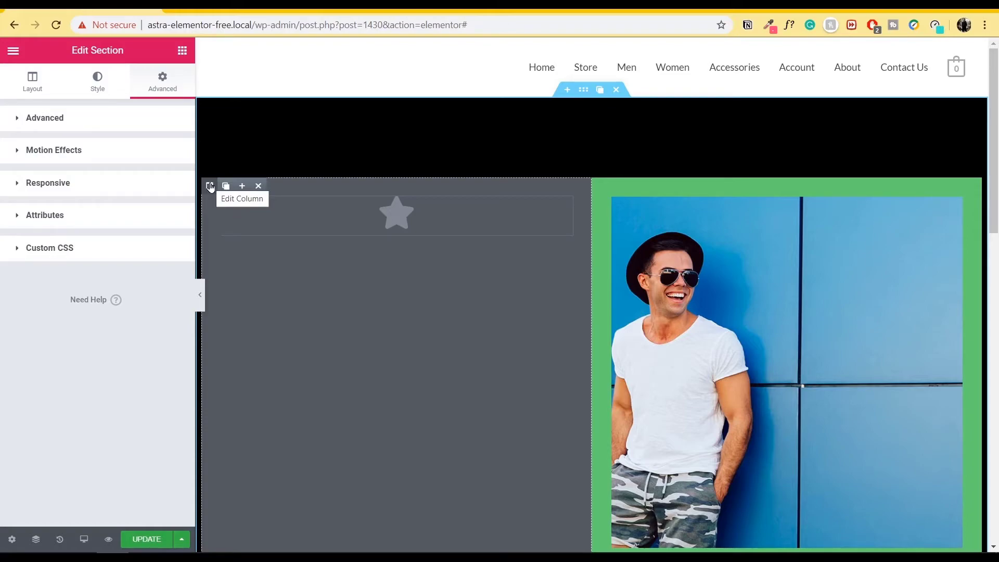
Set the Column Width of the image column to 60% and check the page with the settings panel collapsed
{"action": "left_click", "coordinate": [210, 186]}
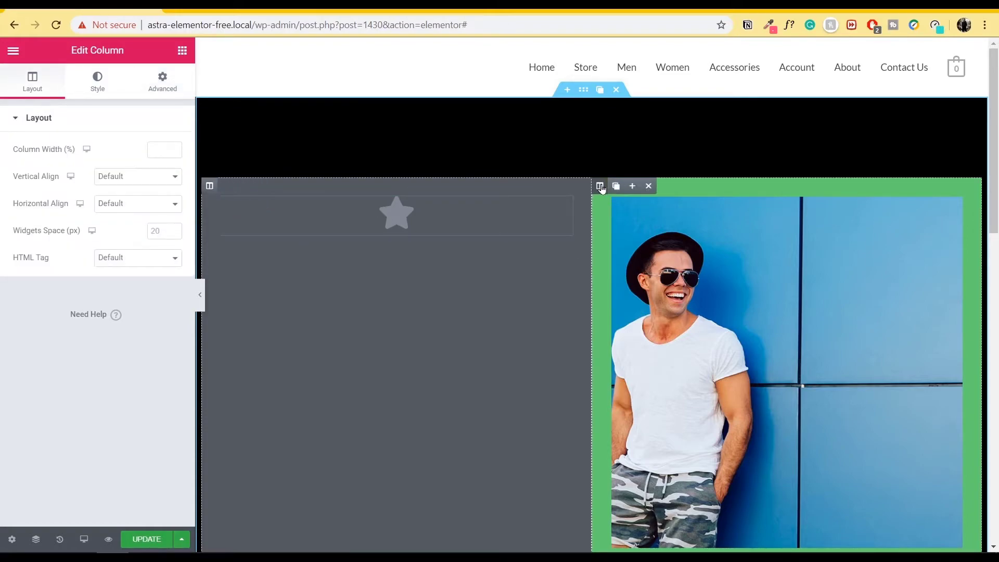
{"action": "left_click", "coordinate": [599, 186]}
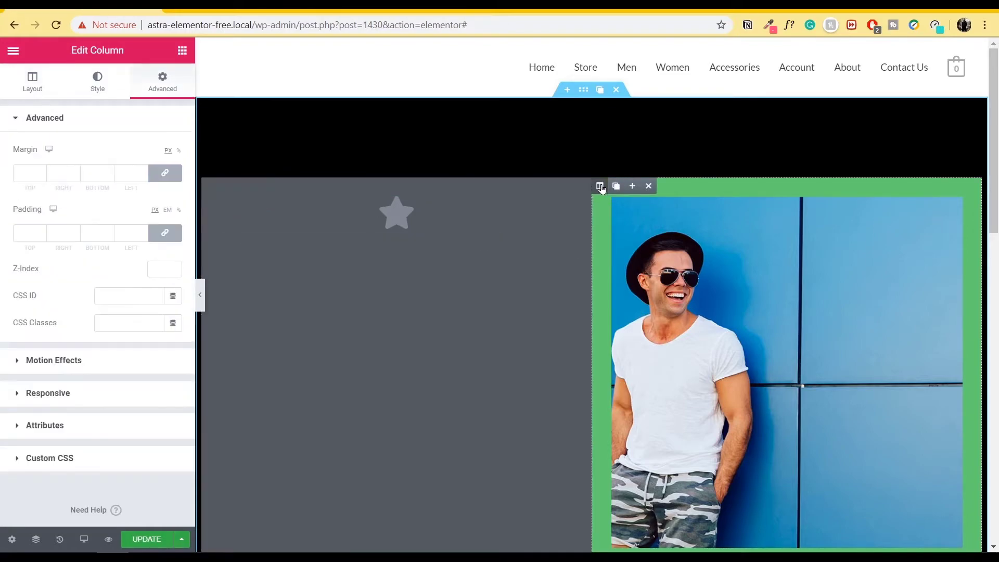
{"action": "left_click", "coordinate": [34, 90]}
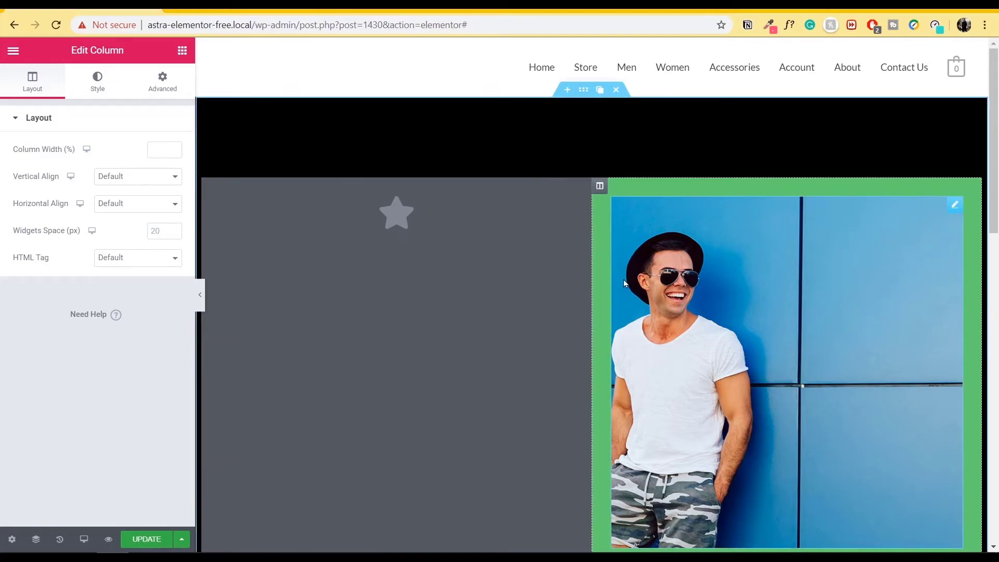
{"action": "left_click", "coordinate": [159, 149]}
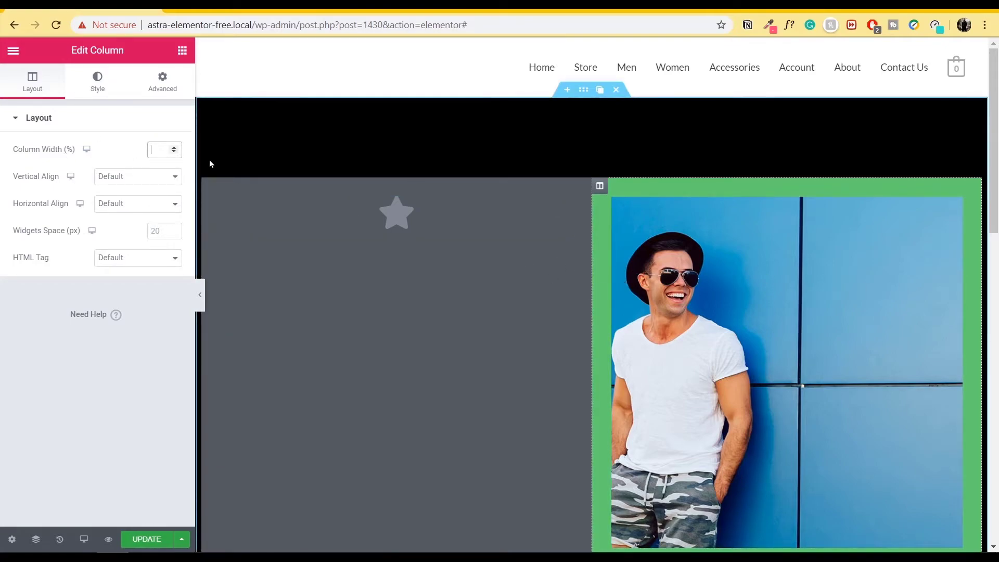
{"action": "type", "text": "60"}
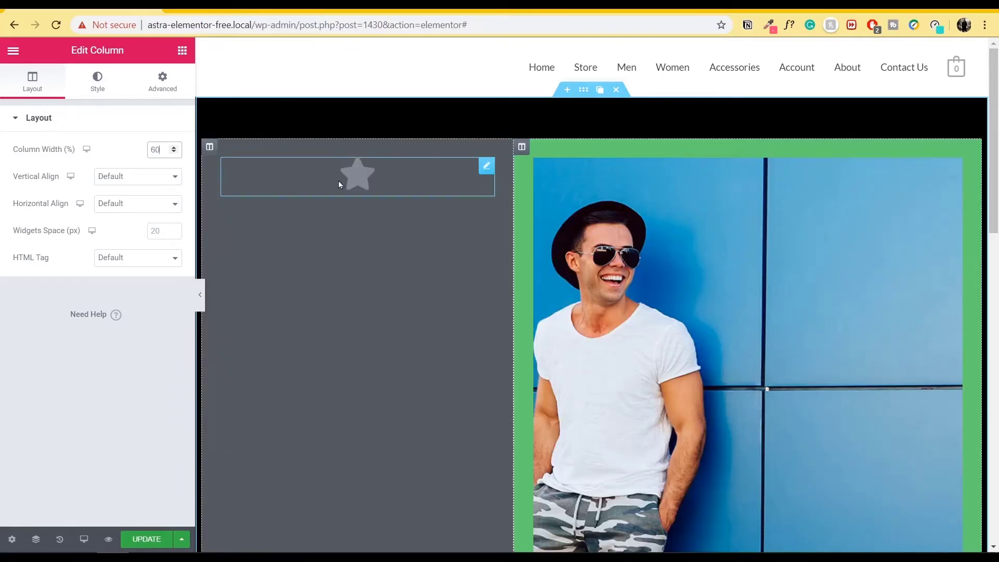
{"action": "left_click", "coordinate": [203, 301]}
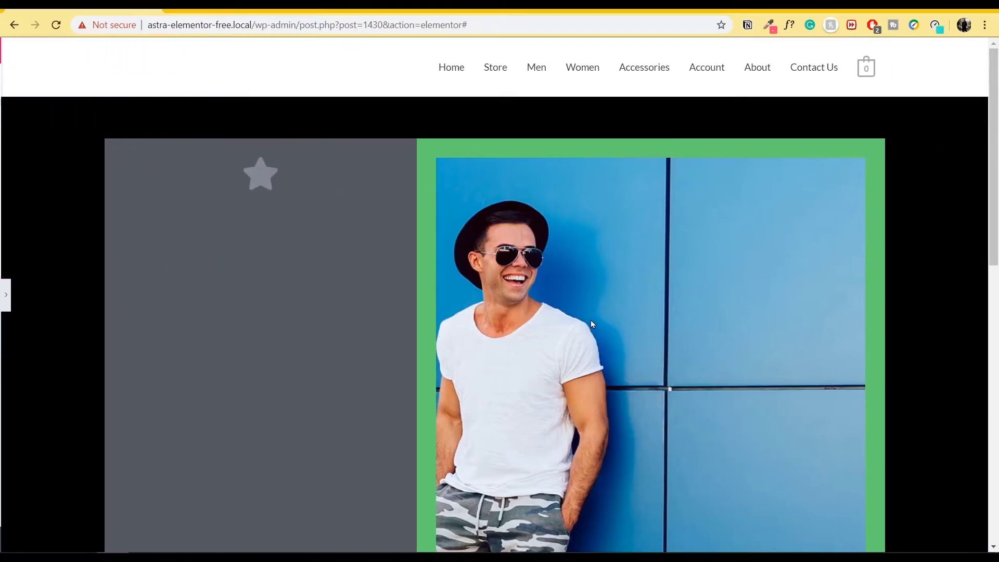
{"action": "left_click", "coordinate": [4, 310]}
Try widening the image column by moving the border between the two columns, and bring its Column Width back to 60%
{"action": "left_click_drag", "start_coordinate": [164, 151], "coordinate": [149, 155]}
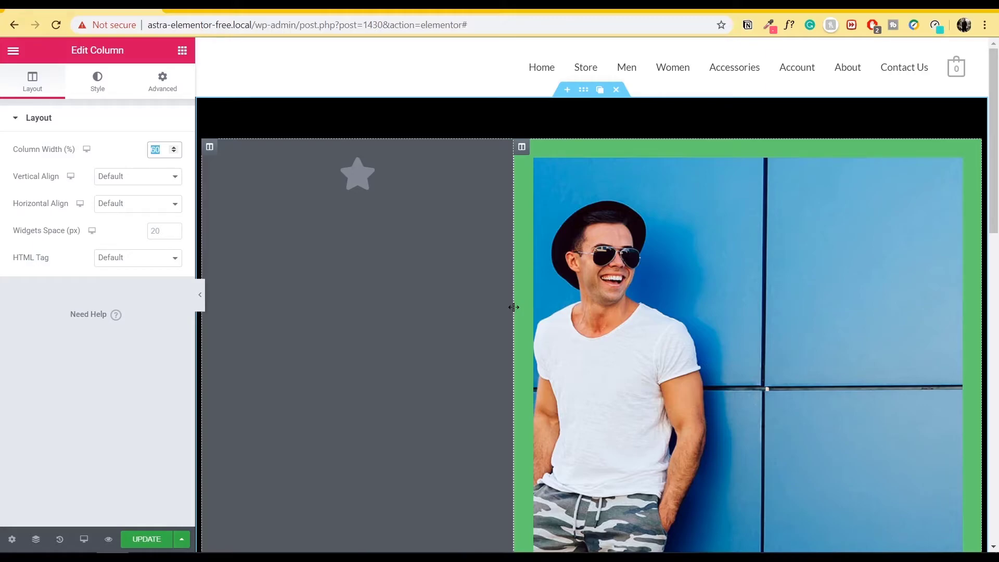
{"action": "left_click_drag", "start_coordinate": [513, 307], "coordinate": [483, 303]}
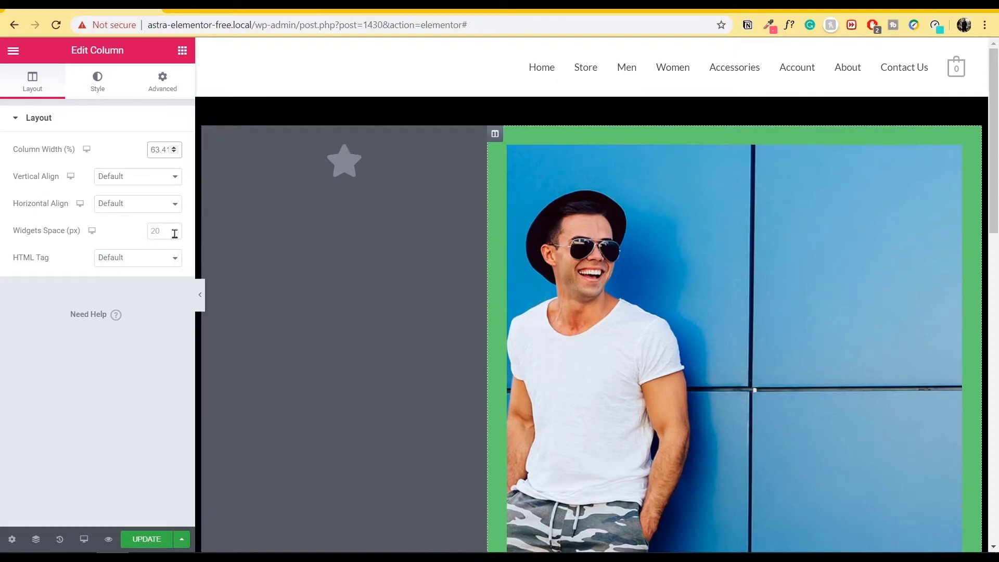
{"action": "left_click", "coordinate": [175, 148]}
{"action": "left_click", "coordinate": [174, 148]}
{"action": "left_click", "coordinate": [174, 151]}
{"action": "left_click", "coordinate": [174, 152]}
{"action": "left_click", "coordinate": [174, 152]}
{"action": "left_click", "coordinate": [174, 152]}
{"action": "left_click", "coordinate": [174, 152]}
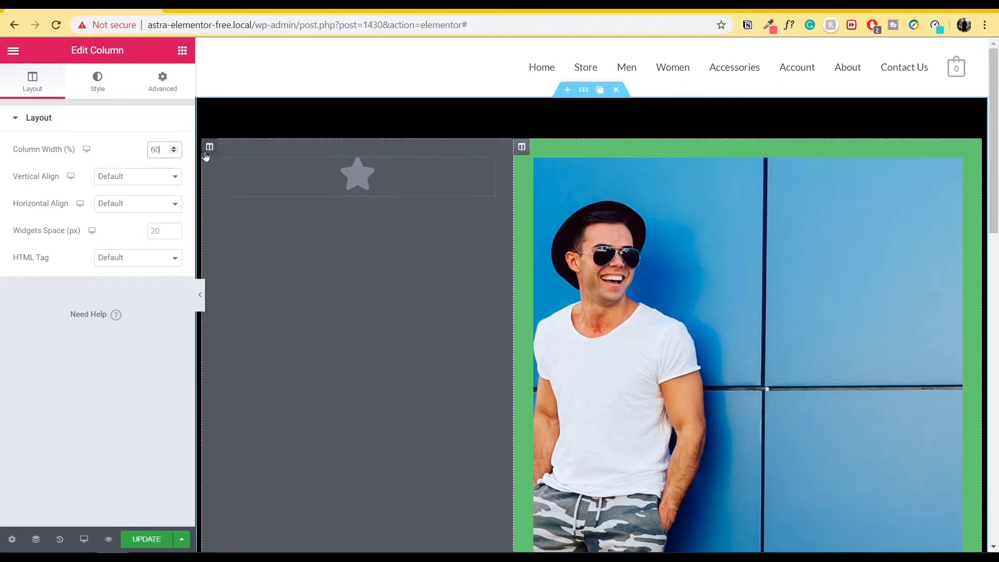
Try Vertical Align Top on the star icon column, set it to Middle, and check the icon's position with the settings panel collapsed
{"action": "left_click", "coordinate": [208, 151]}
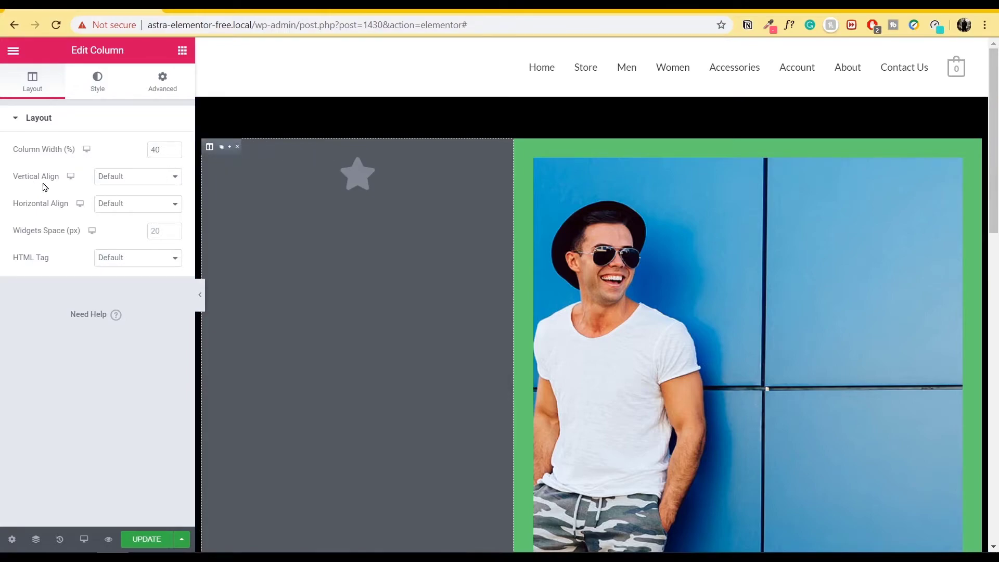
{"action": "left_click", "coordinate": [153, 179]}
{"action": "left_click", "coordinate": [143, 200]}
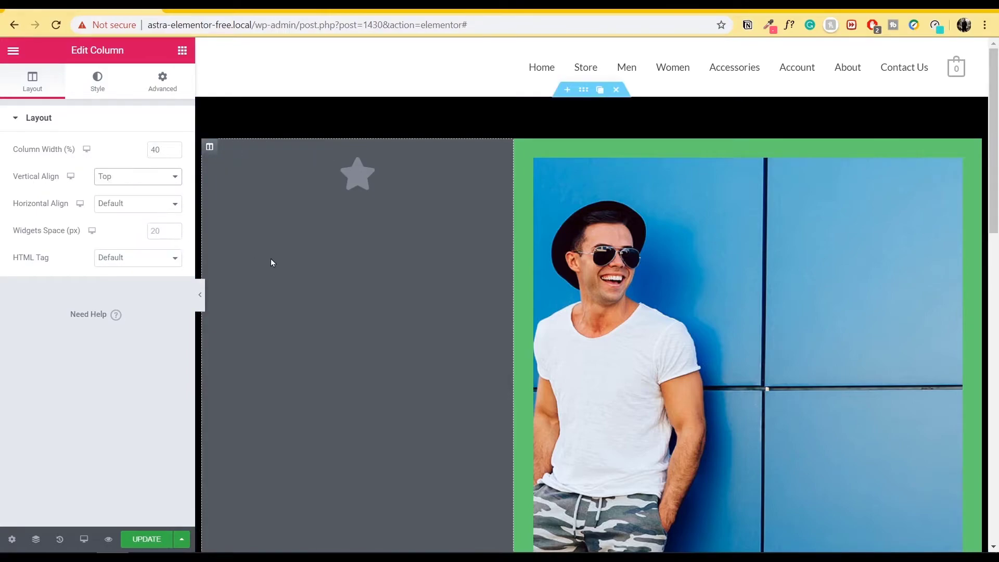
{"action": "left_click", "coordinate": [126, 179]}
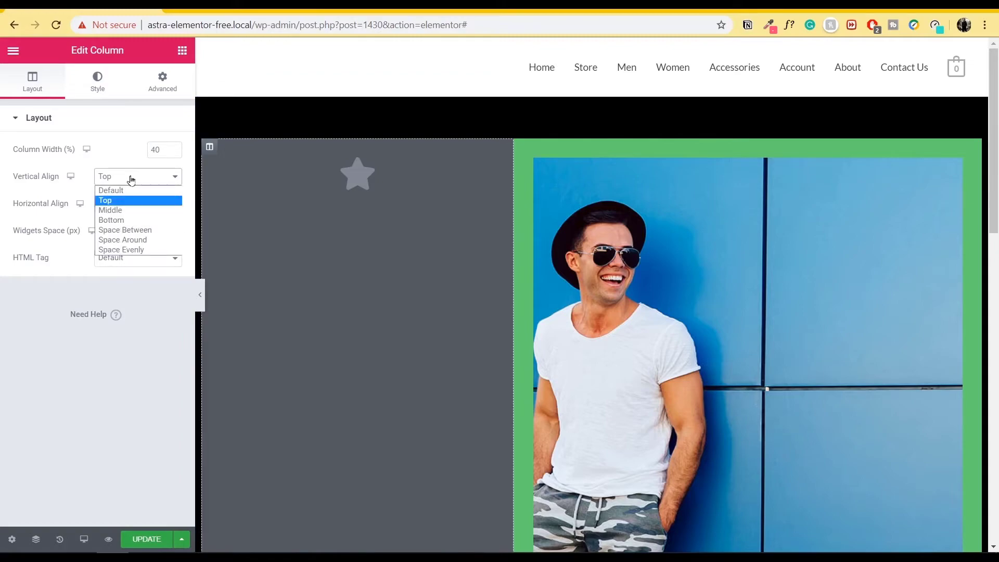
{"action": "left_click", "coordinate": [148, 212]}
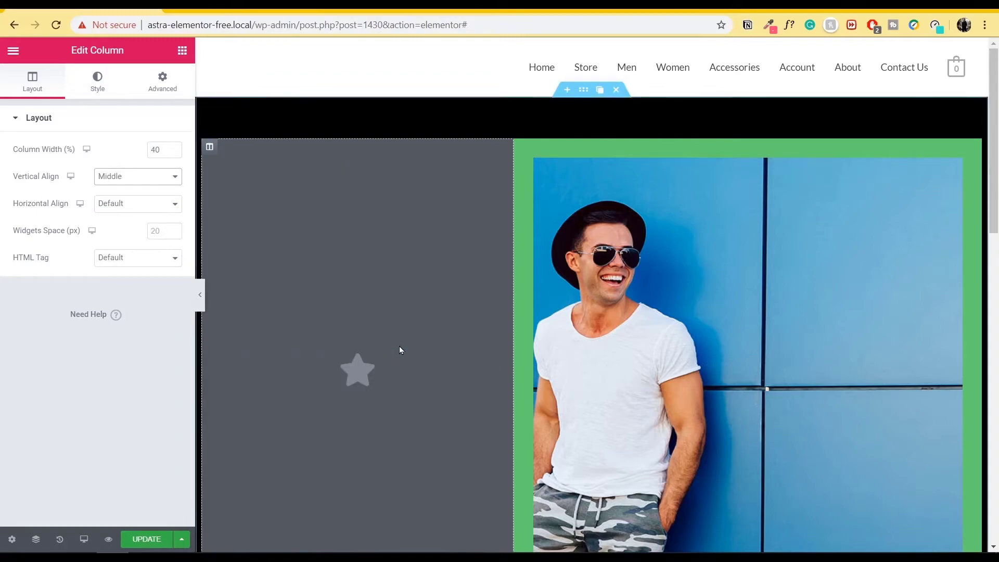
{"action": "left_click", "coordinate": [200, 294]}
{"action": "scroll", "coordinate": [364, 359], "scroll_direction": "down", "scroll_amount": 3}
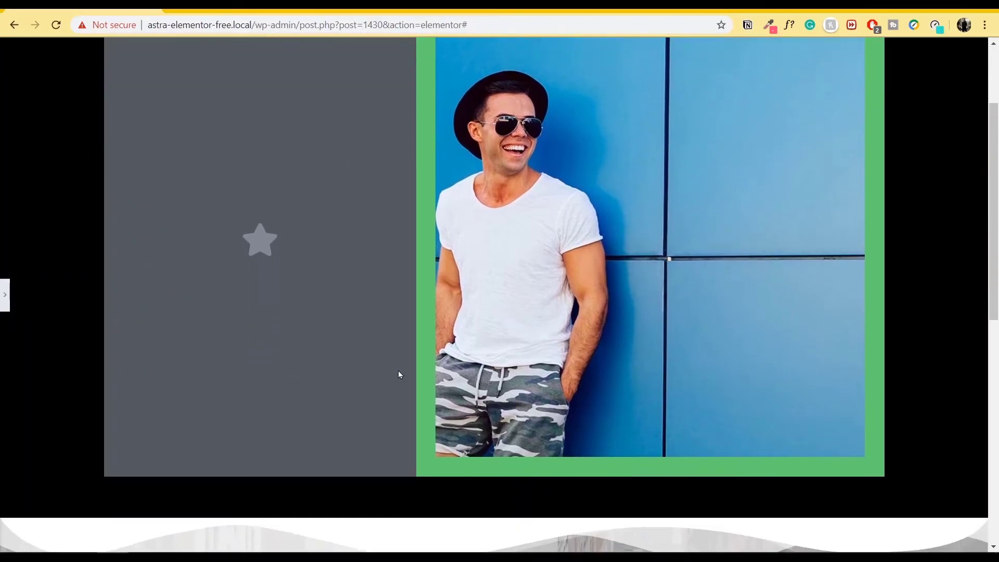
{"action": "left_click", "coordinate": [5, 295]}
Try Horizontal Align Start on the star icon column and return it to Default
{"action": "left_click", "coordinate": [143, 205]}
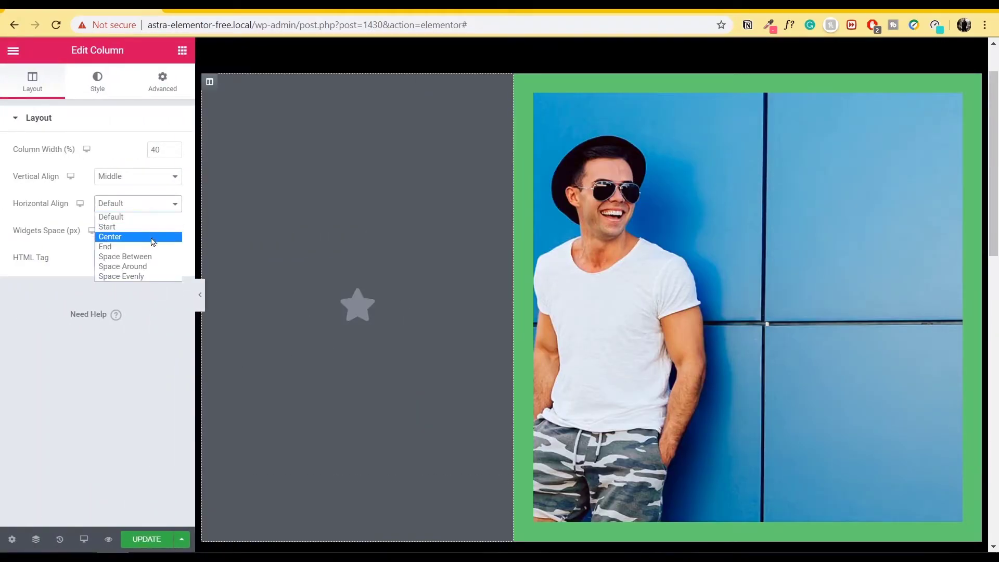
{"action": "left_click", "coordinate": [155, 228]}
{"action": "left_click", "coordinate": [155, 206]}
{"action": "left_click", "coordinate": [166, 217]}
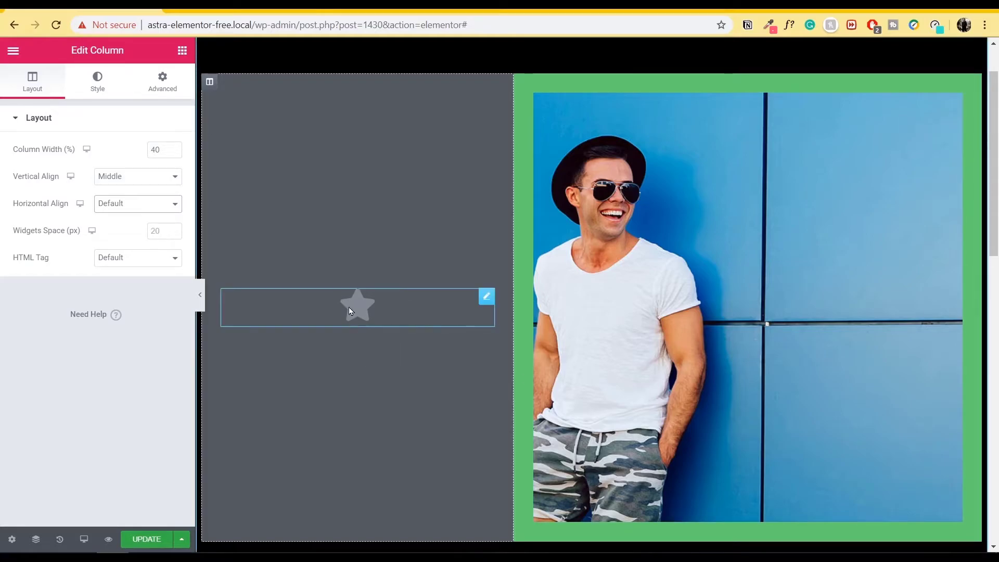
Add a Heading widget below the star icon in the same column and open the heading's style settings
{"action": "left_click", "coordinate": [182, 50]}
{"action": "left_click_drag", "start_coordinate": [146, 180], "coordinate": [352, 328]}
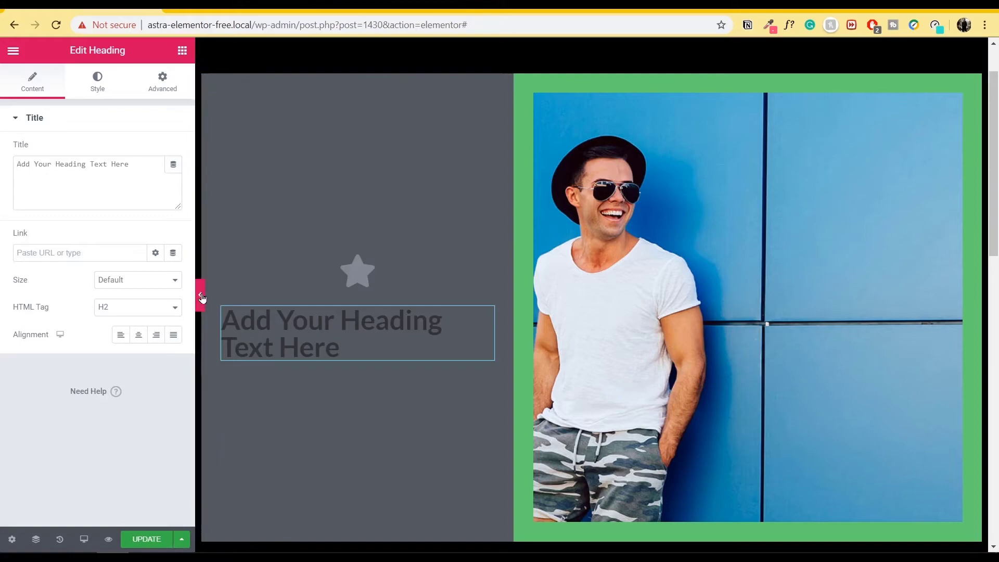
{"action": "left_click", "coordinate": [99, 80]}
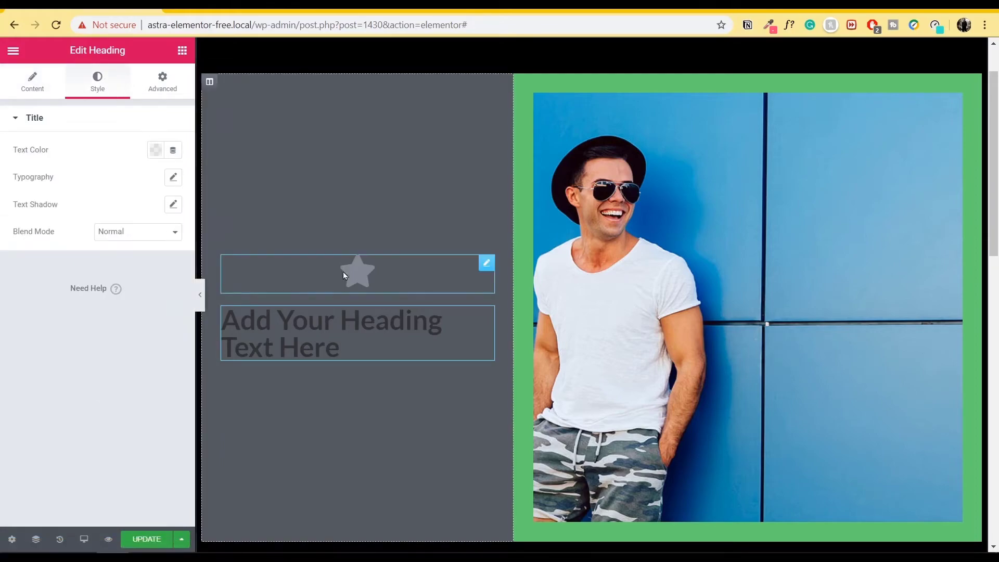
Try a Widgets Space of 0 px on the star and heading column, and set it to 40 px
{"action": "left_click", "coordinate": [336, 296]}
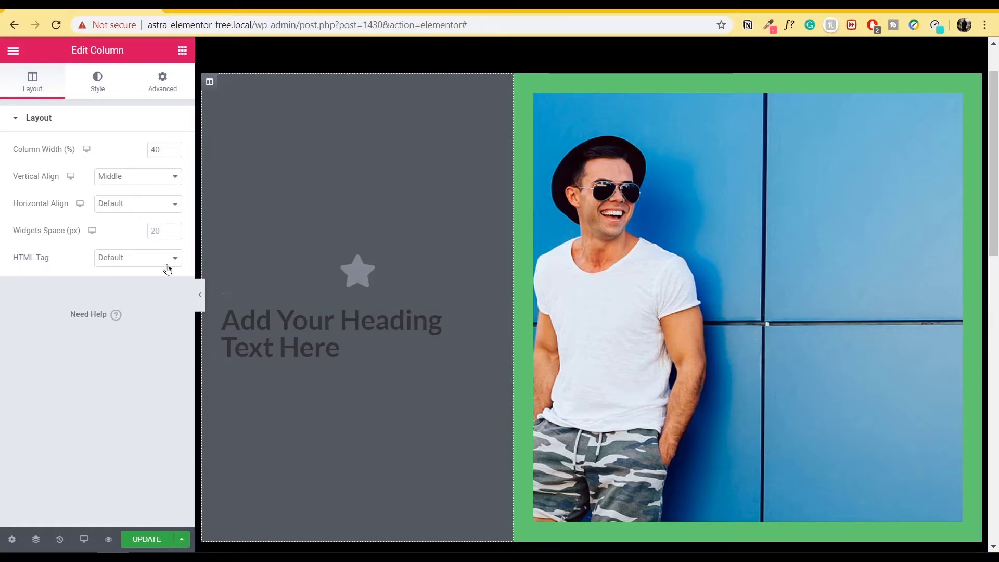
{"action": "left_click", "coordinate": [162, 231]}
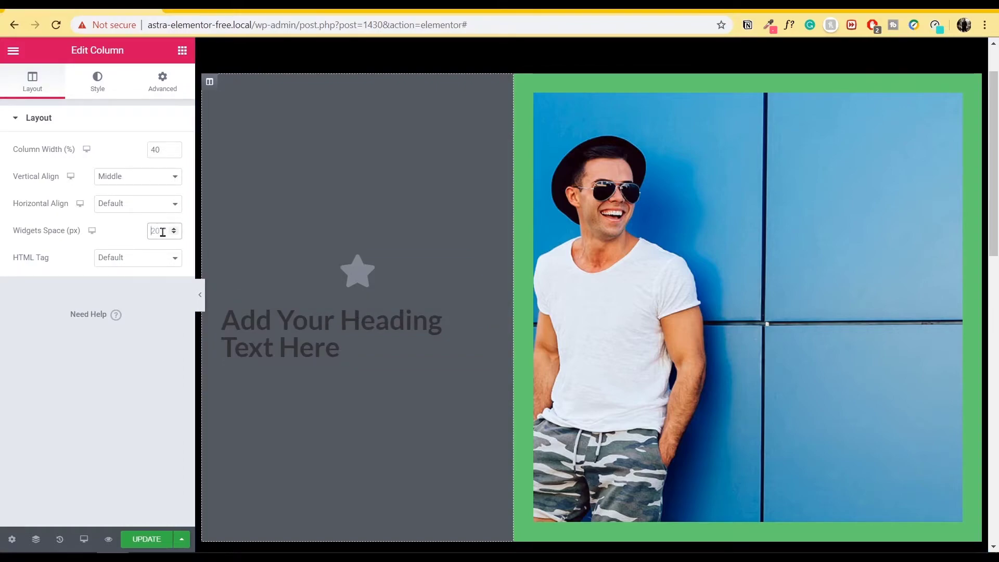
{"action": "type", "text": "0"}
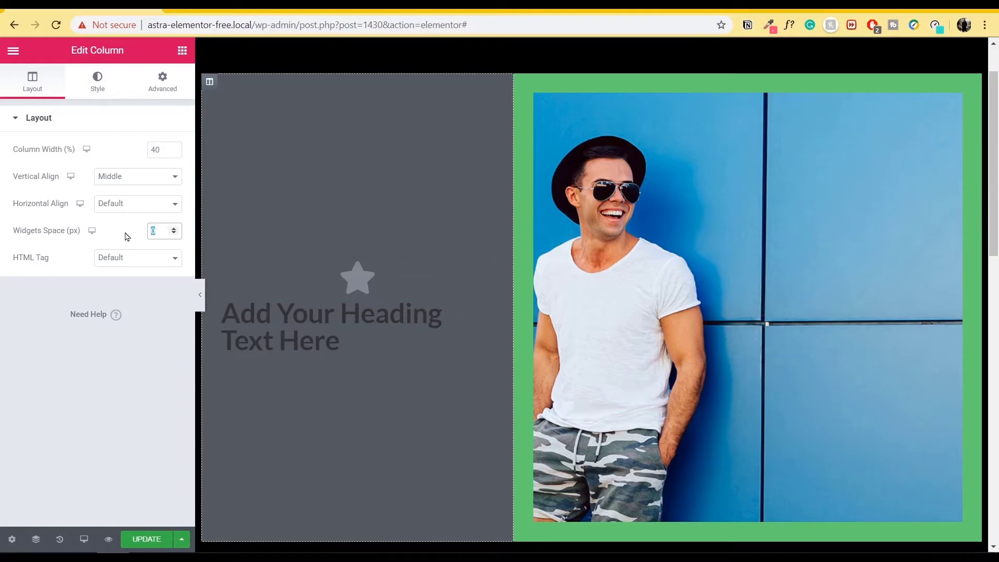
{"action": "type", "text": "40"}
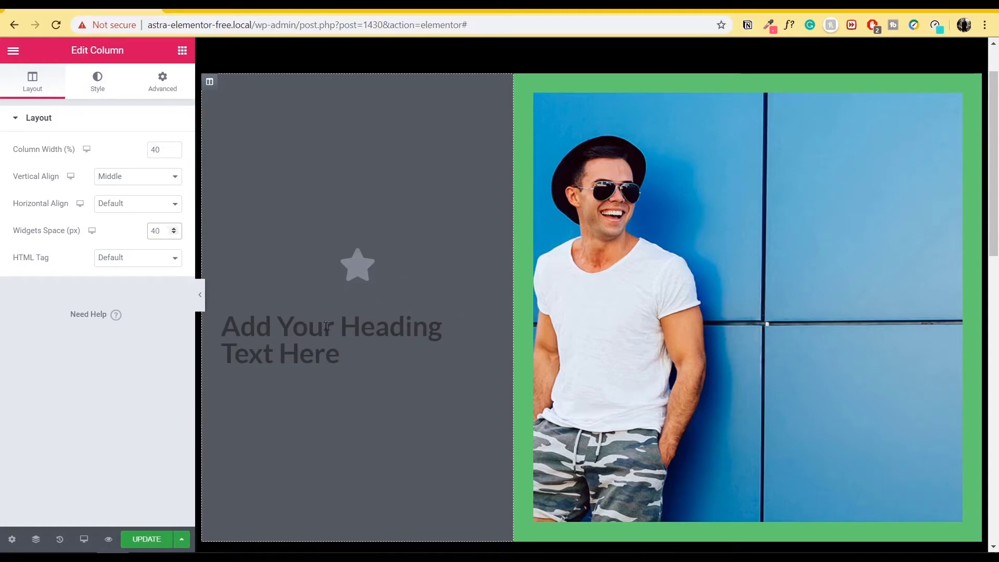
Clear the Widgets Space value of the star and heading column and look through its HTML Tag options
{"action": "left_click_drag", "start_coordinate": [167, 230], "coordinate": [133, 237]}
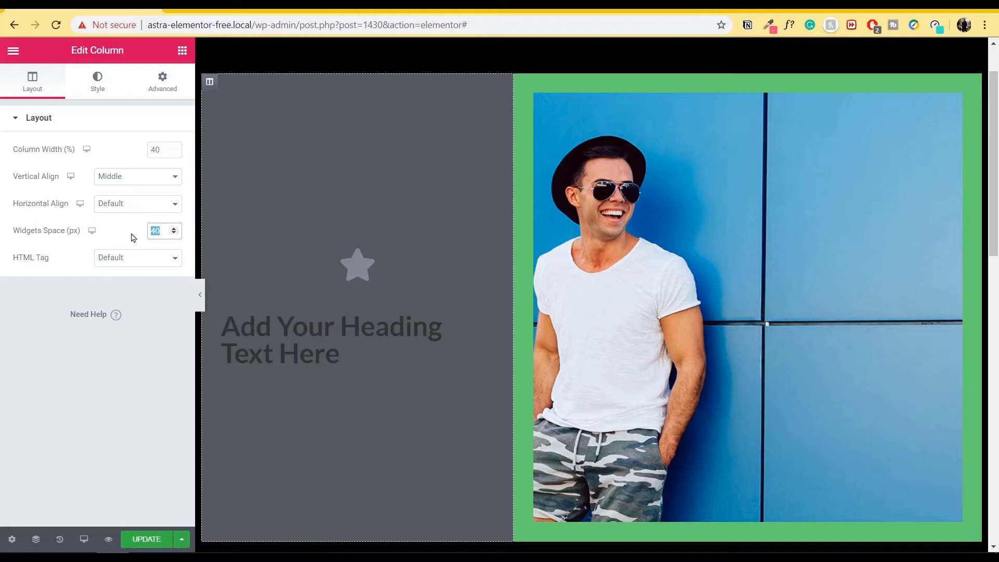
{"action": "key", "text": "BackSpace"}
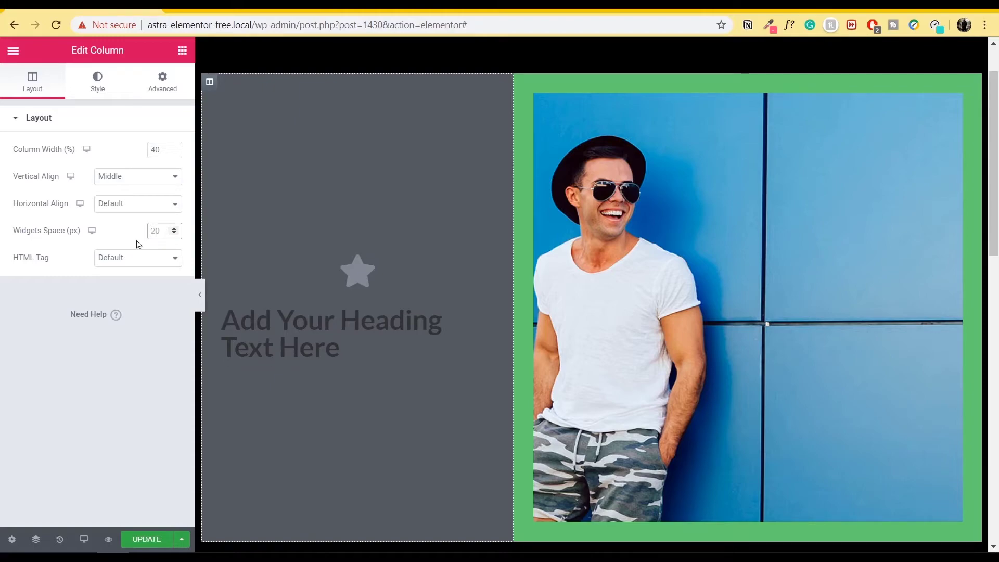
{"action": "left_click", "coordinate": [146, 262]}
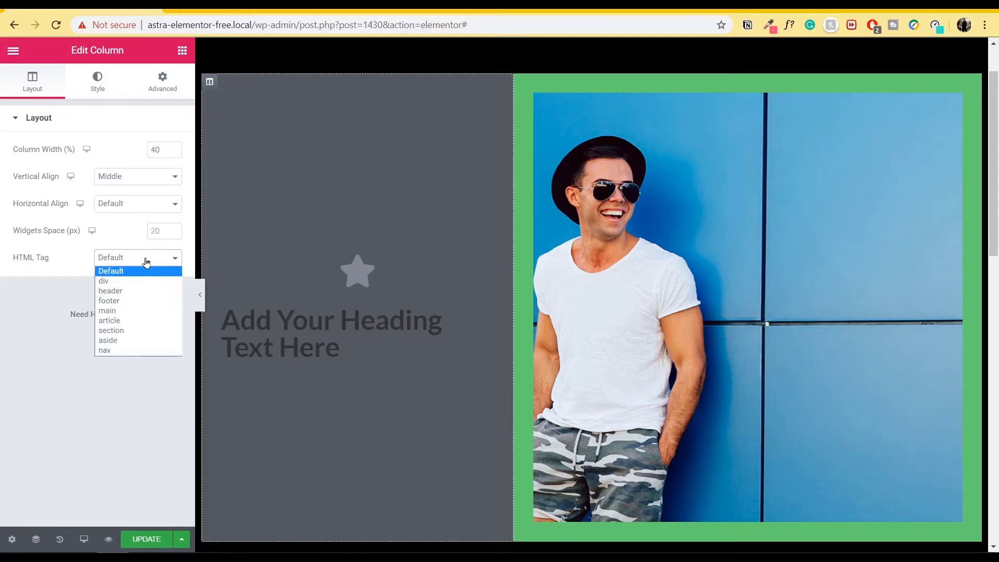
{"action": "left_click", "coordinate": [44, 300]}
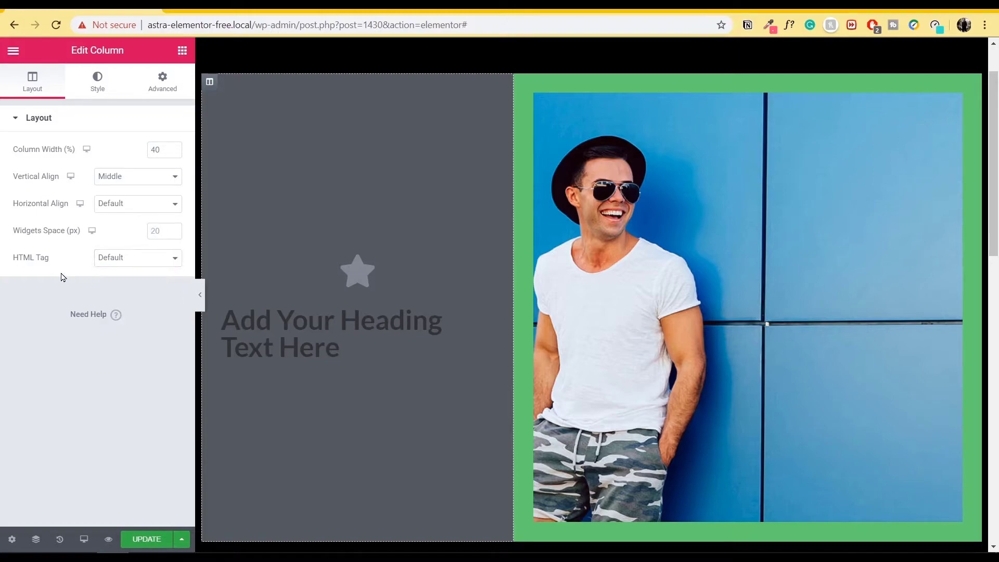
Try a Gradient background on the star and heading column, return it to Classic, and open the Background Overlay options
{"action": "left_click", "coordinate": [97, 80]}
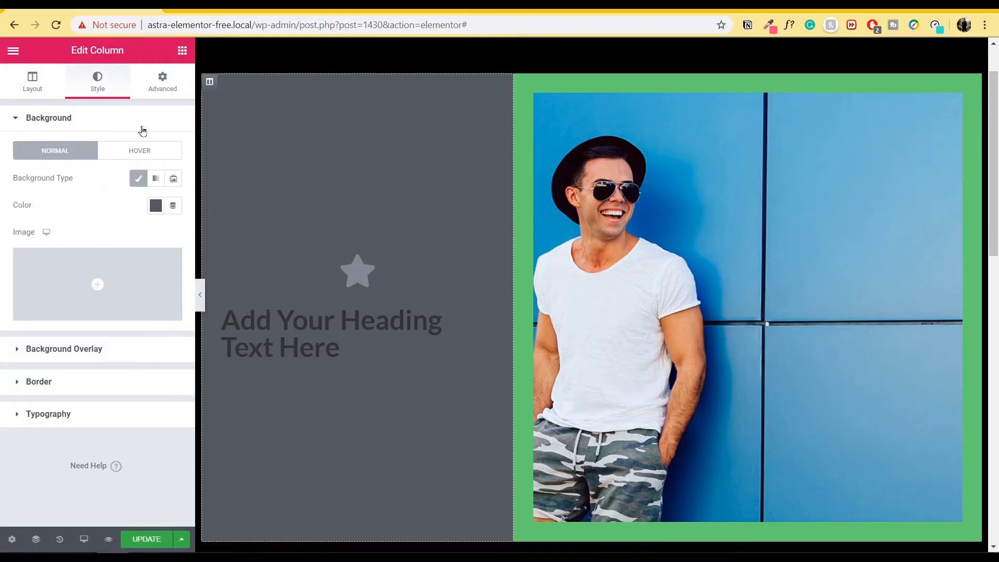
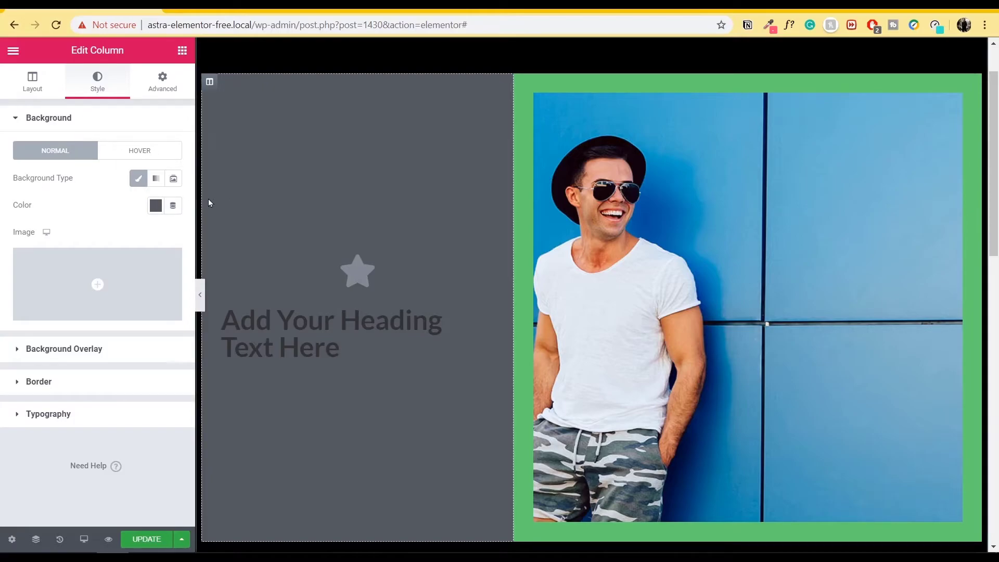
{"action": "left_click", "coordinate": [156, 179]}
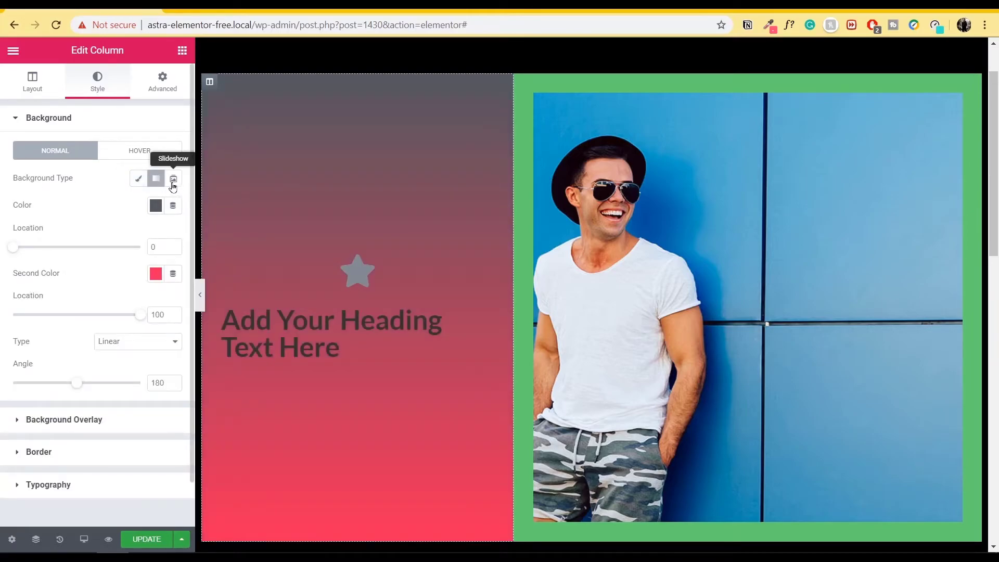
{"action": "left_click", "coordinate": [137, 180]}
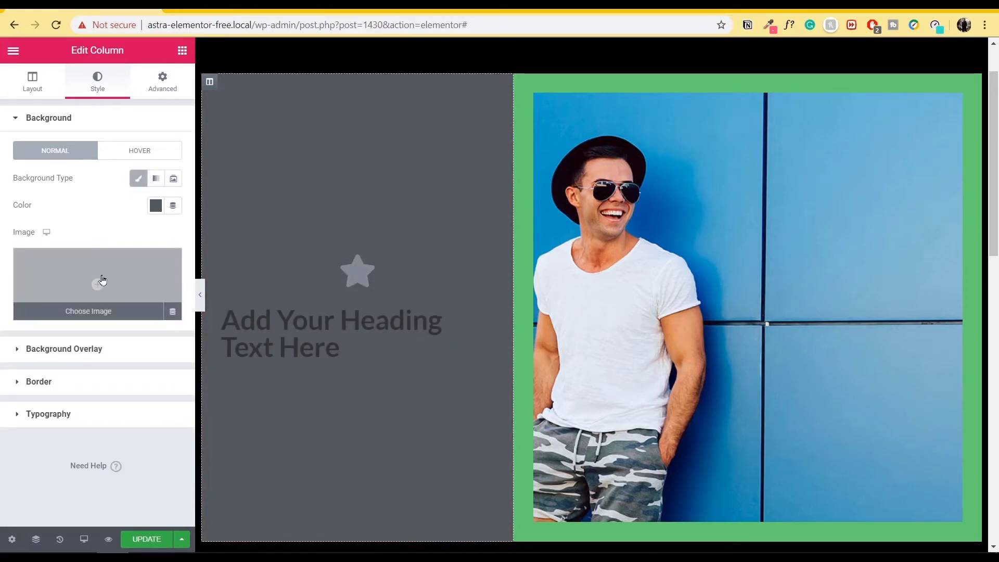
{"action": "left_click", "coordinate": [108, 349]}
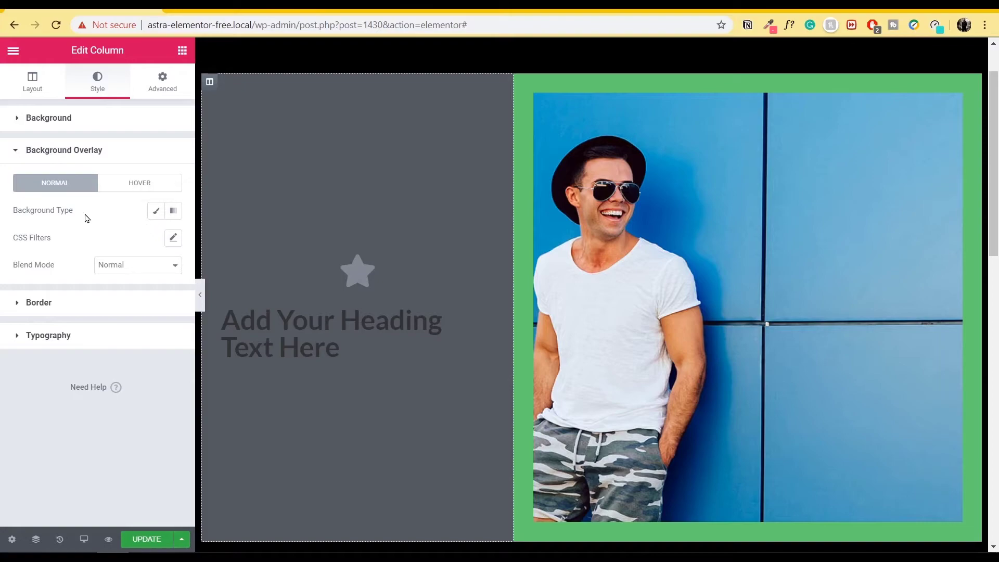
Give the star and heading column a Solid border 26 px wide on all sides
{"action": "left_click", "coordinate": [87, 305]}
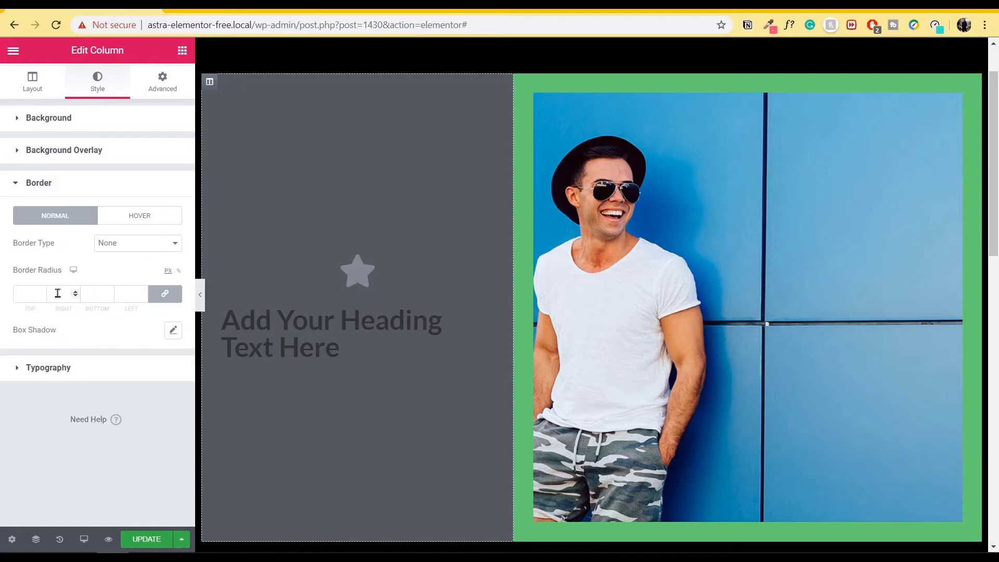
{"action": "left_click", "coordinate": [147, 245]}
{"action": "left_click", "coordinate": [122, 267]}
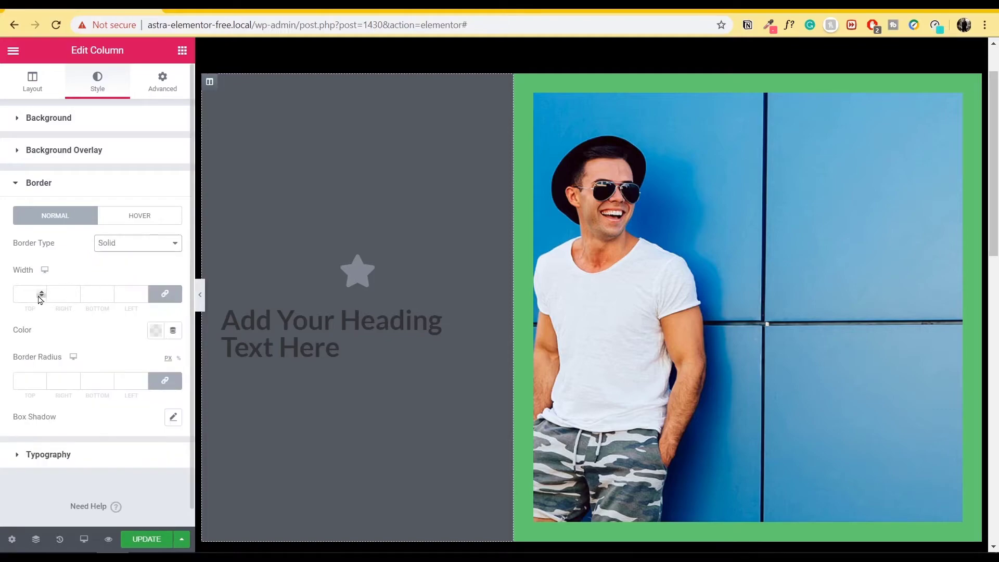
{"action": "left_click", "coordinate": [41, 292]}
Try light green, dark green and black as the column's border color, and set it to light blue #6EC1E4
{"action": "left_click", "coordinate": [155, 330]}
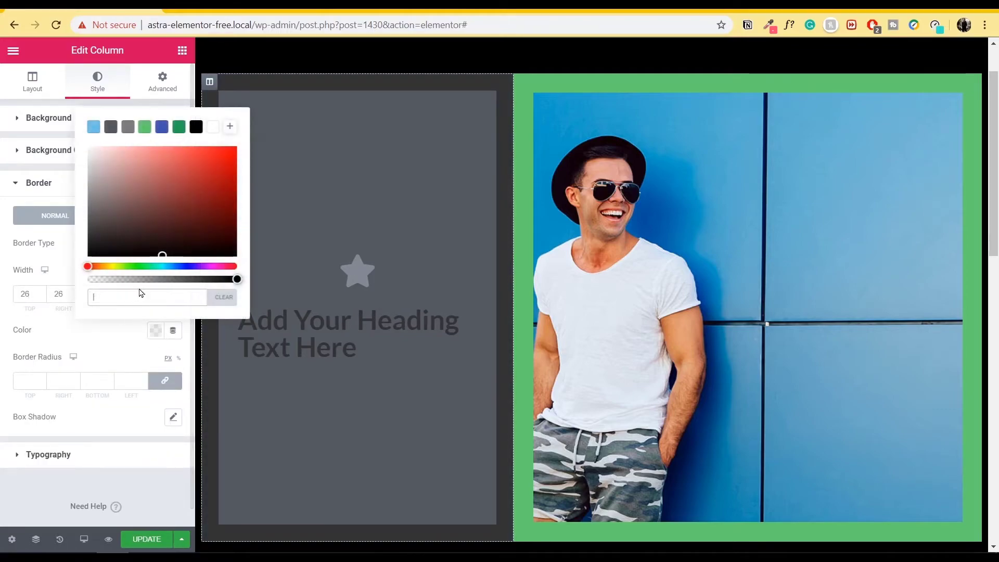
{"action": "left_click", "coordinate": [145, 127]}
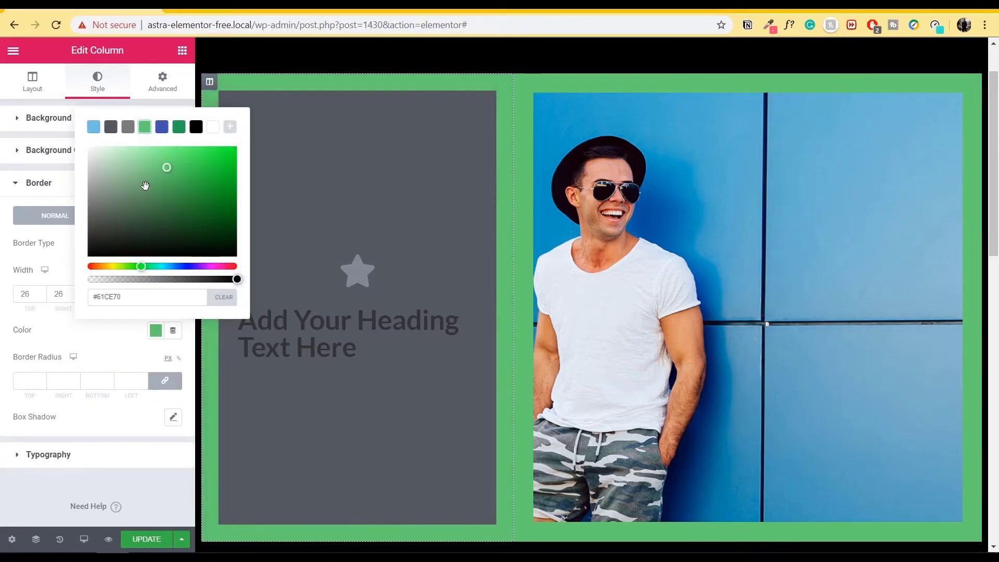
{"action": "left_click", "coordinate": [179, 127]}
{"action": "left_click", "coordinate": [196, 128]}
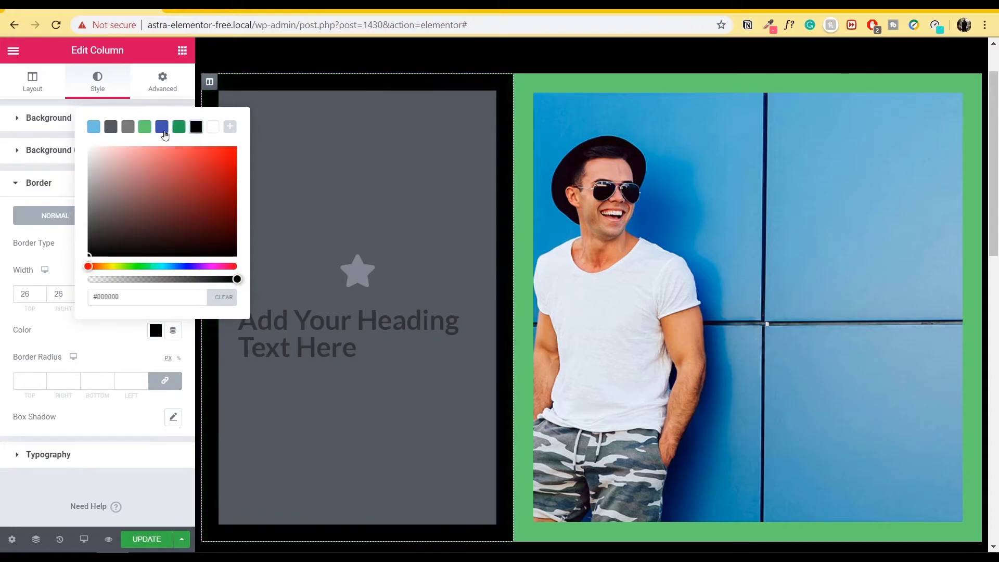
{"action": "left_click", "coordinate": [94, 128]}
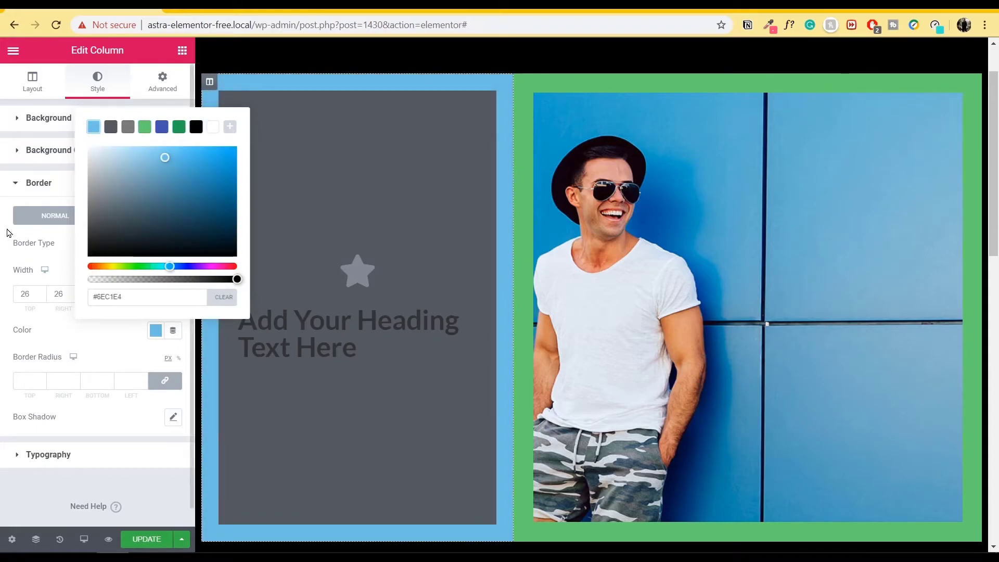
{"action": "left_click", "coordinate": [43, 261]}
Try a Border Radius of 10 px on the star and heading column, and set all four corners to 1000 px
{"action": "left_click", "coordinate": [22, 380]}
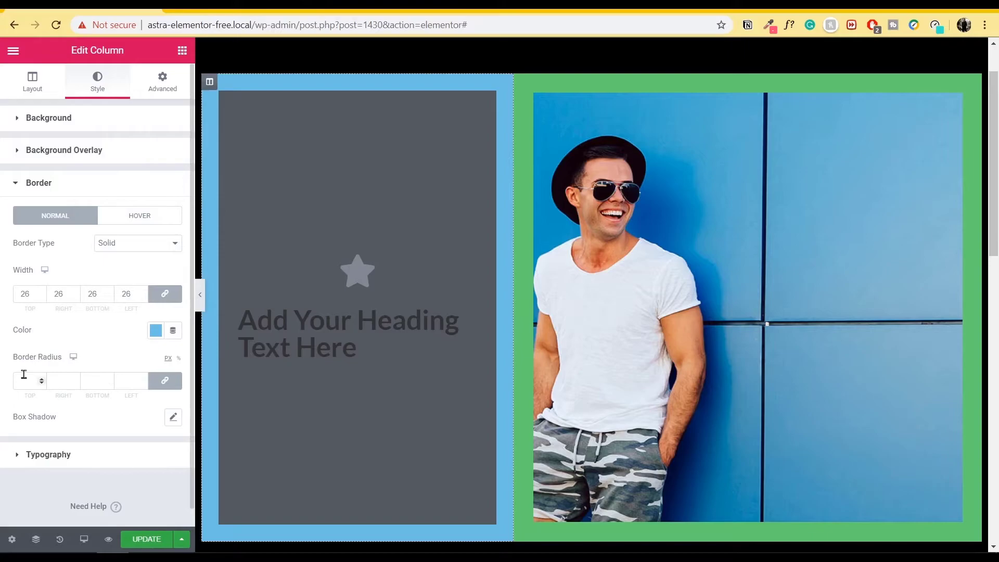
{"action": "type", "text": "10"}
{"action": "left_click", "coordinate": [40, 380]}
{"action": "left_click_drag", "start_coordinate": [31, 381], "coordinate": [2, 374]}
{"action": "type", "text": "1000"}
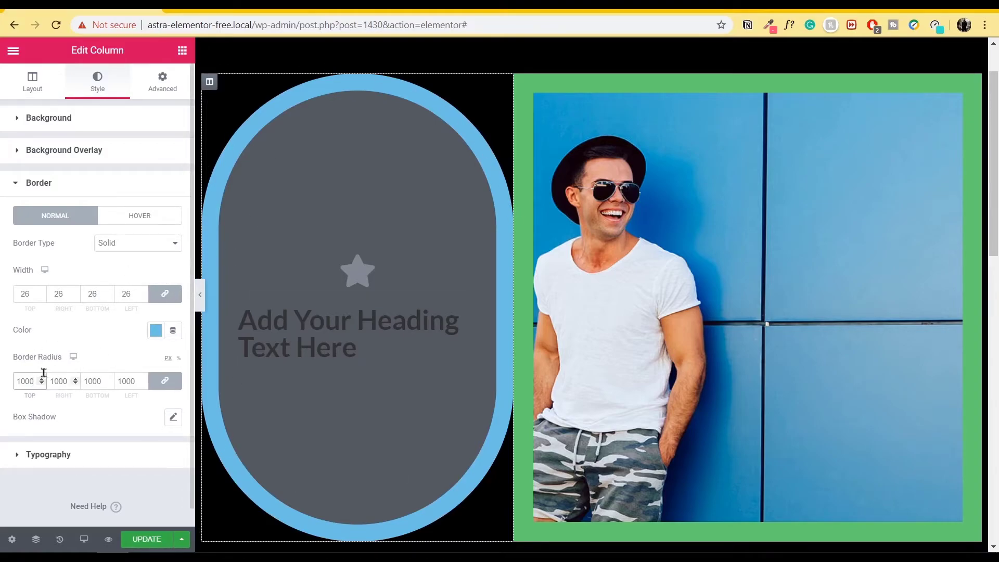
Reduce the column's Border Radius to 16 px on all four corners
{"action": "left_click_drag", "start_coordinate": [36, 383], "coordinate": [2, 391]}
{"action": "key", "text": "BackSpace"}
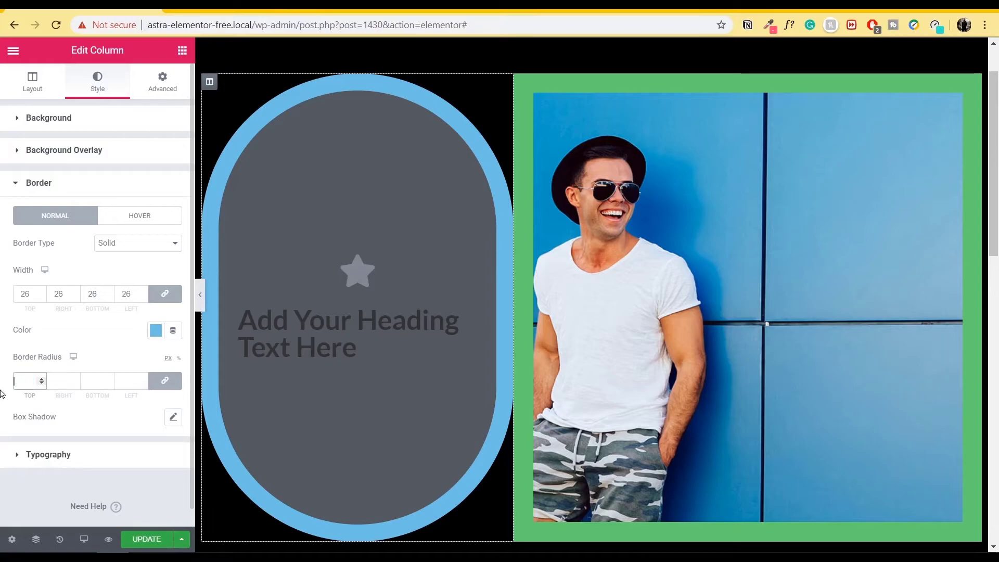
{"action": "key", "text": "ctrl+z"}
{"action": "key", "text": "Right"}
{"action": "key", "text": "BackSpace"}
{"action": "key", "text": "BackSpace"}
{"action": "key", "text": "Up"}
{"action": "key", "text": "Up"}
{"action": "key", "text": "Up"}
{"action": "key", "text": "Up"}
{"action": "key", "text": "Up"}
{"action": "key", "text": "Up"}
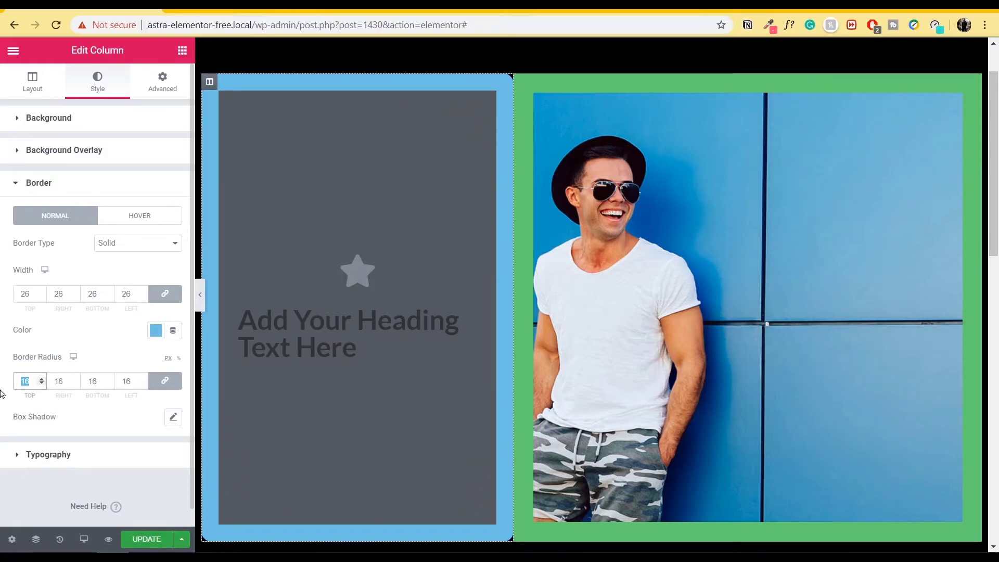
Undo the column's border changes by restoring its latest Background Type edit from the History
{"action": "left_click", "coordinate": [59, 538]}
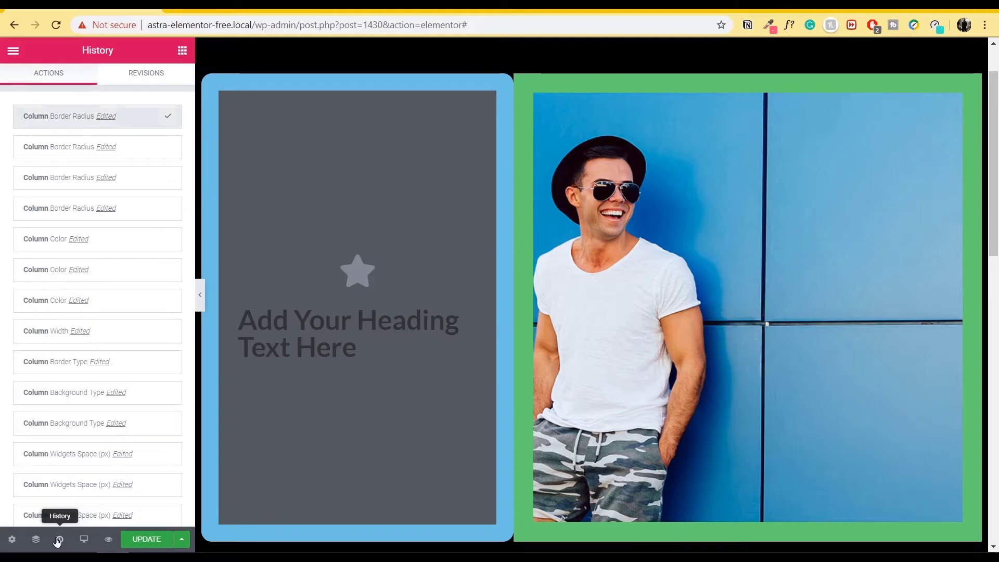
{"action": "left_click", "coordinate": [107, 394]}
{"action": "scroll", "coordinate": [292, 163], "scroll_direction": "up", "scroll_amount": 1}
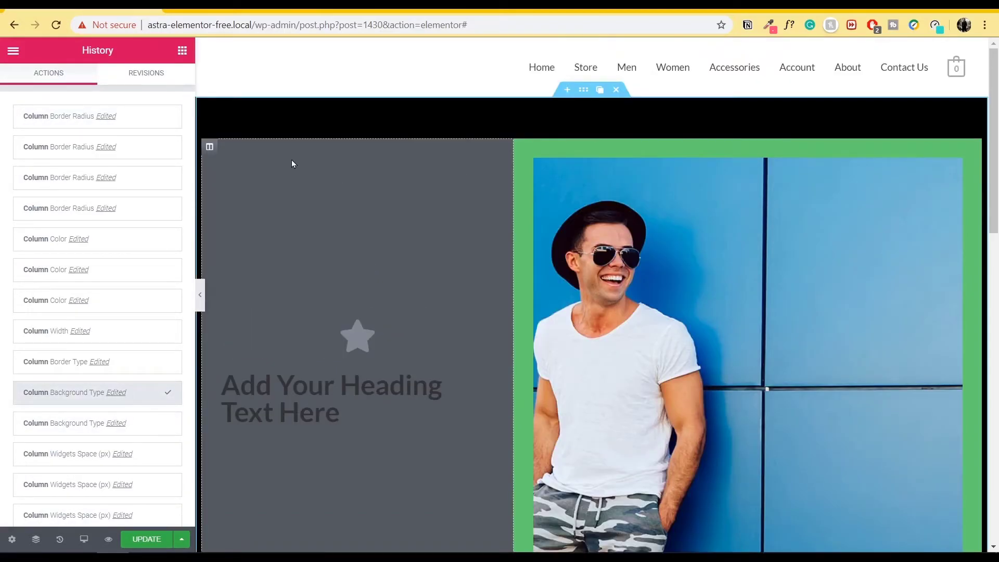
Set the star and heading column's Margin to 38 px on all sides
{"action": "left_click", "coordinate": [210, 146]}
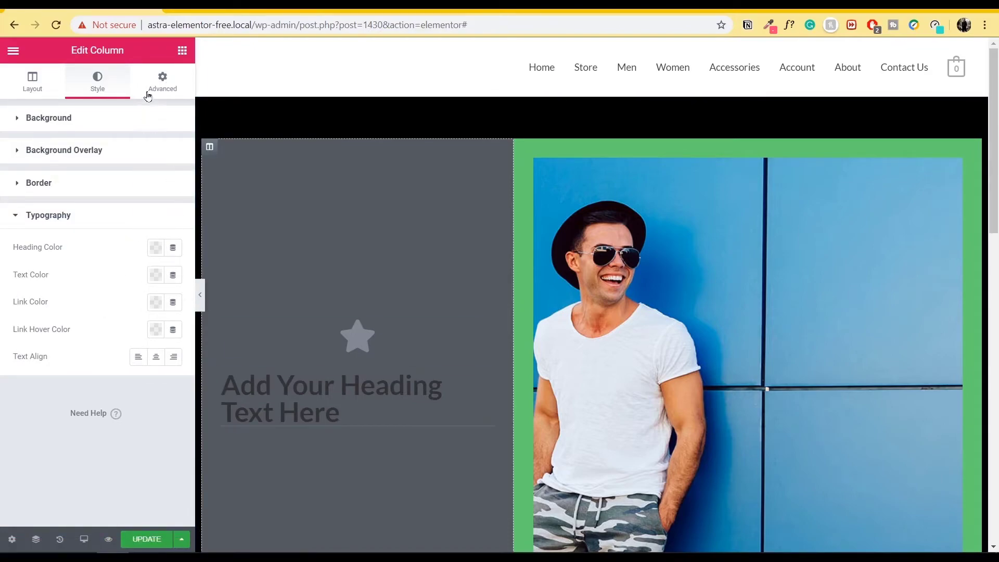
{"action": "left_click", "coordinate": [166, 85]}
{"action": "left_click", "coordinate": [70, 118]}
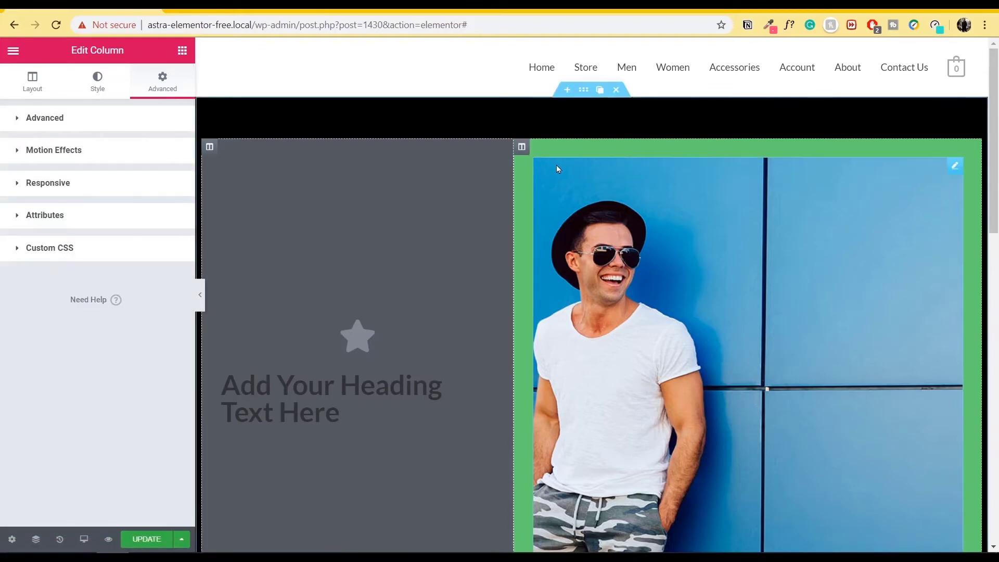
{"action": "left_click", "coordinate": [91, 124]}
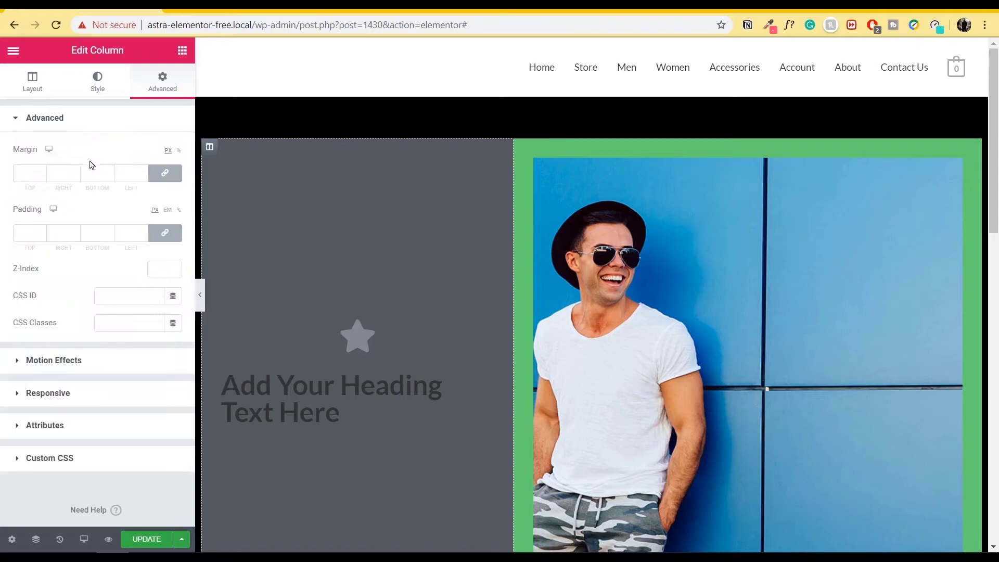
{"action": "left_click_drag", "start_coordinate": [42, 173], "coordinate": [42, 173]}
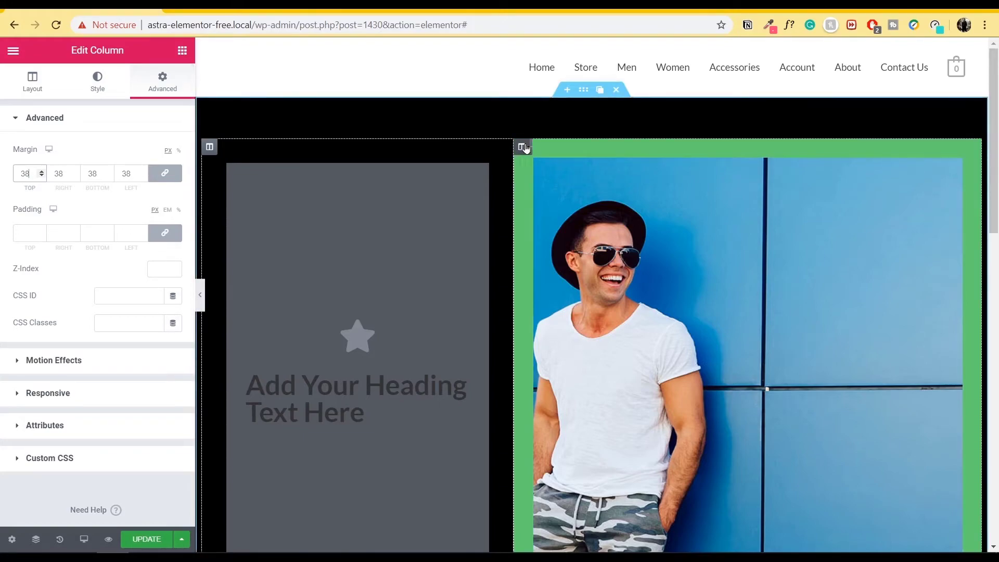
Review the image column's layout settings and the star and heading column's Motion Effects, Responsive and Attributes options
{"action": "left_click", "coordinate": [521, 146]}
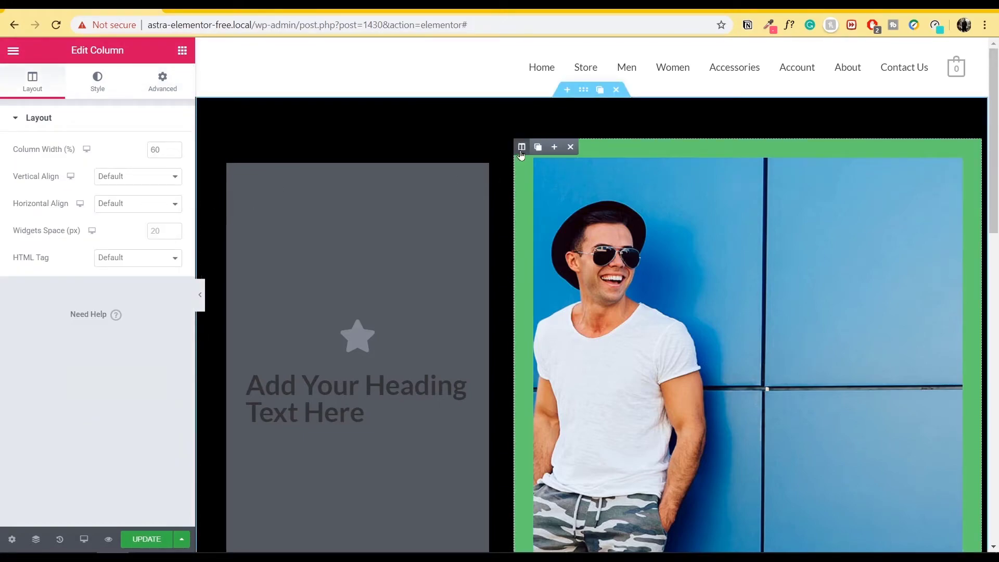
{"action": "left_click", "coordinate": [209, 147]}
{"action": "left_click", "coordinate": [16, 117]}
{"action": "left_click", "coordinate": [86, 147]}
{"action": "left_click", "coordinate": [40, 150]}
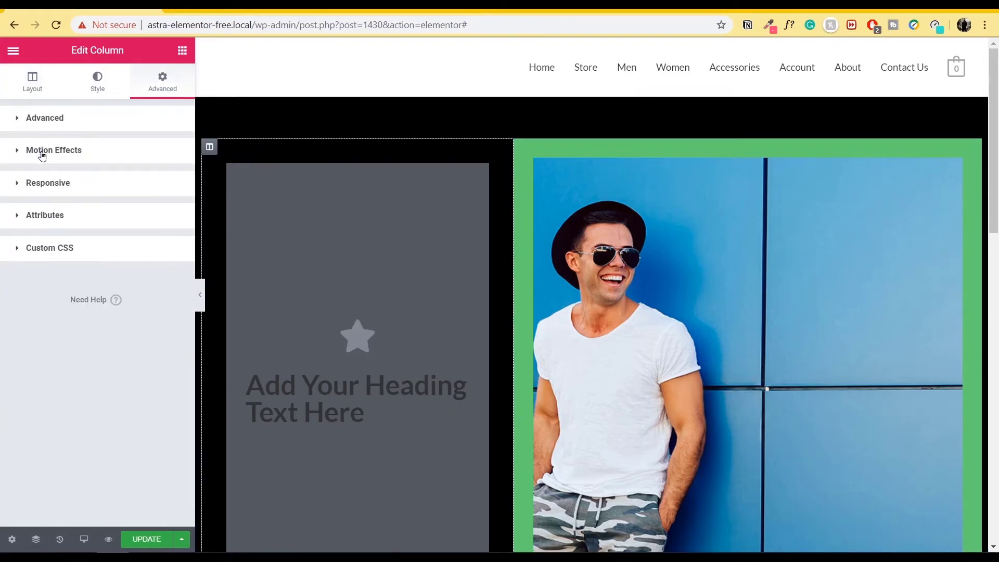
{"action": "left_click", "coordinate": [63, 183]}
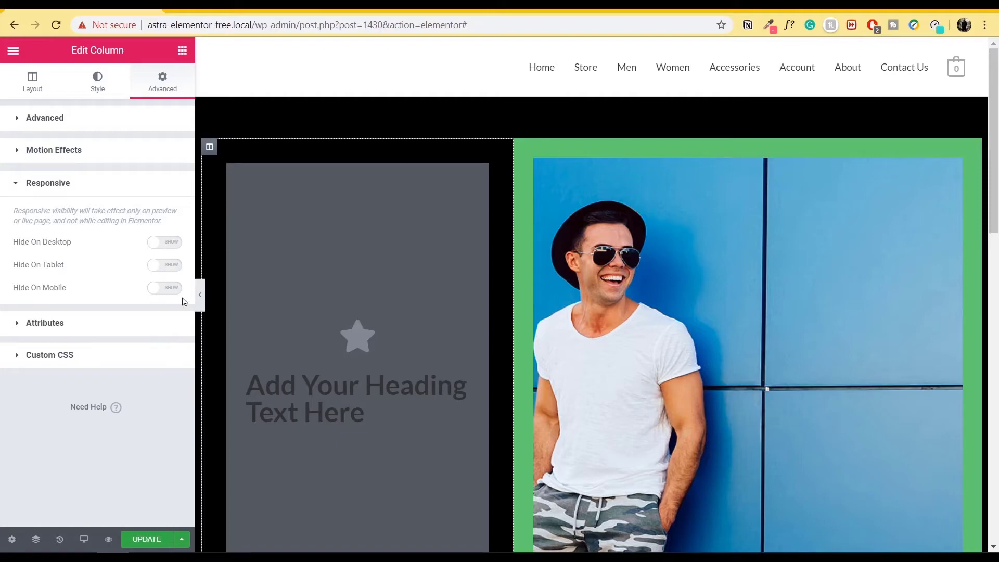
{"action": "left_click", "coordinate": [129, 328]}
{"action": "left_click", "coordinate": [33, 214]}
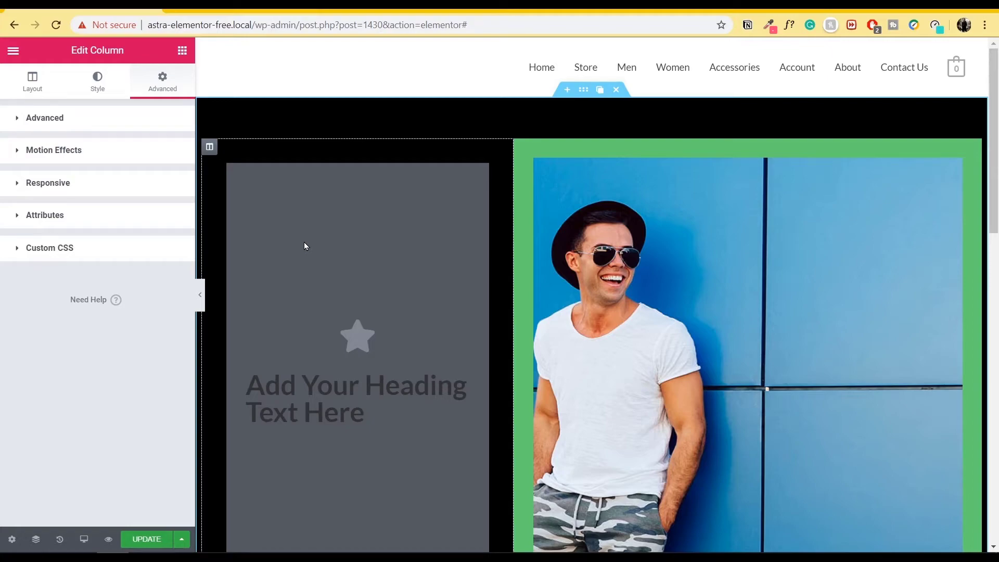
Add a new single-column section below the street photo section at the end of the page
{"action": "scroll", "coordinate": [656, 290], "scroll_direction": "down", "scroll_amount": 7}
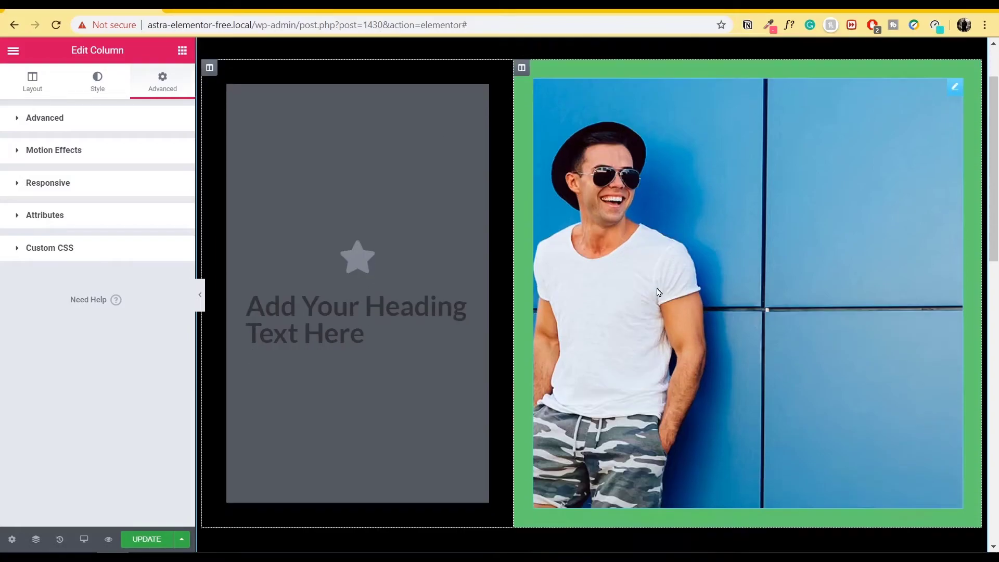
{"action": "scroll", "coordinate": [656, 290], "scroll_direction": "down", "scroll_amount": 8}
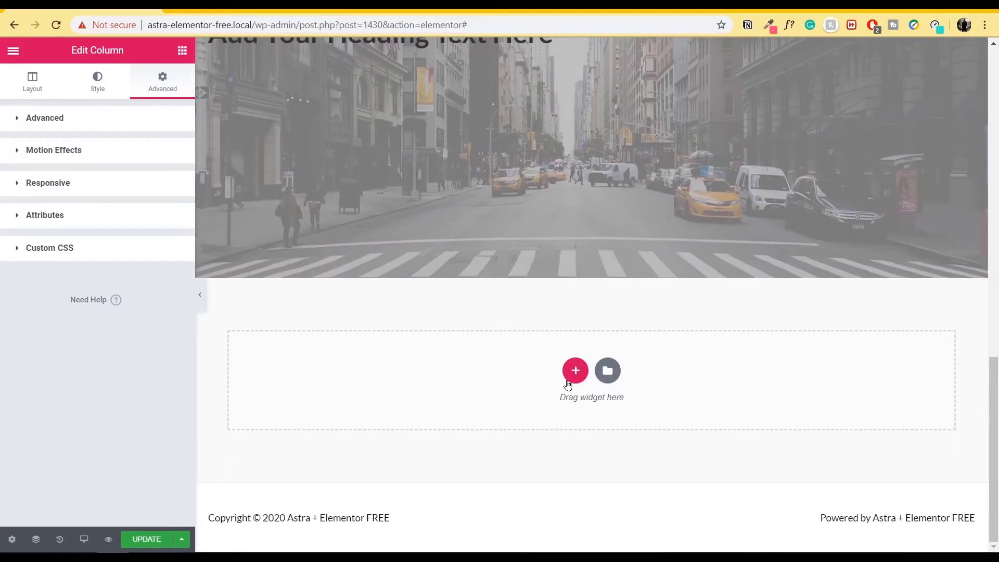
{"action": "left_click", "coordinate": [569, 380]}
{"action": "scroll", "coordinate": [468, 377], "scroll_direction": "down", "scroll_amount": 2}
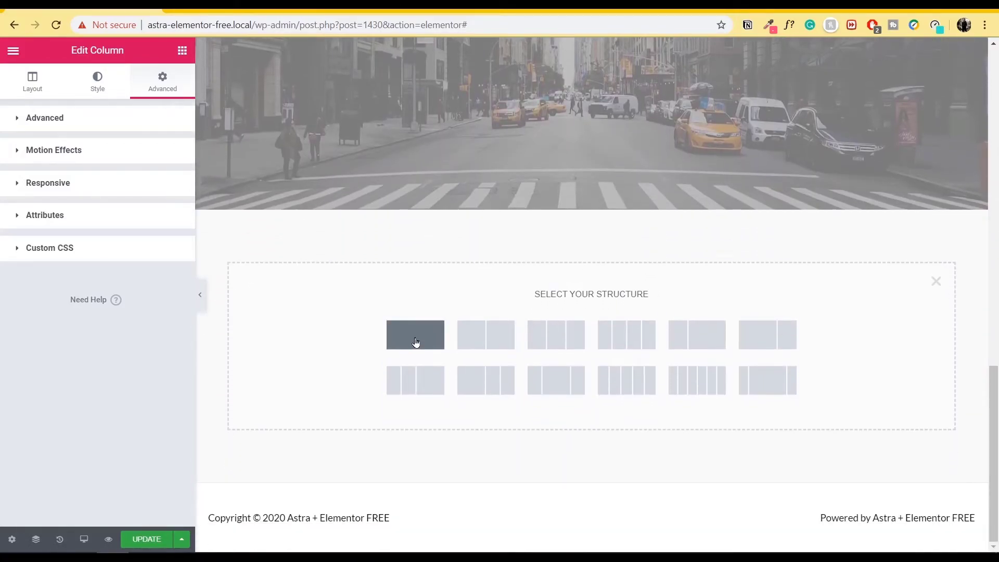
{"action": "left_click", "coordinate": [416, 336]}
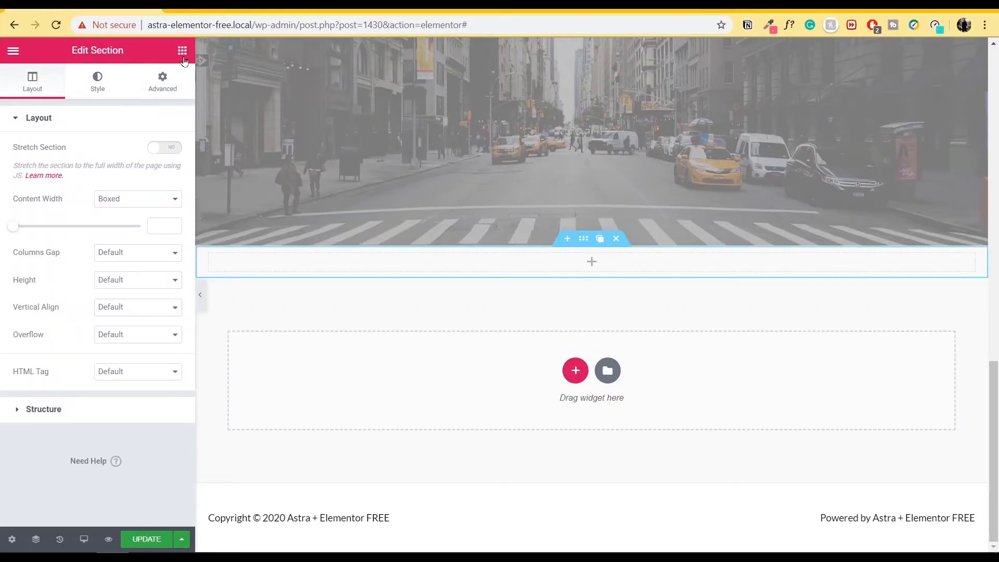
Add a Heading widget to the empty single-column section below the street photo
{"action": "left_click", "coordinate": [182, 51]}
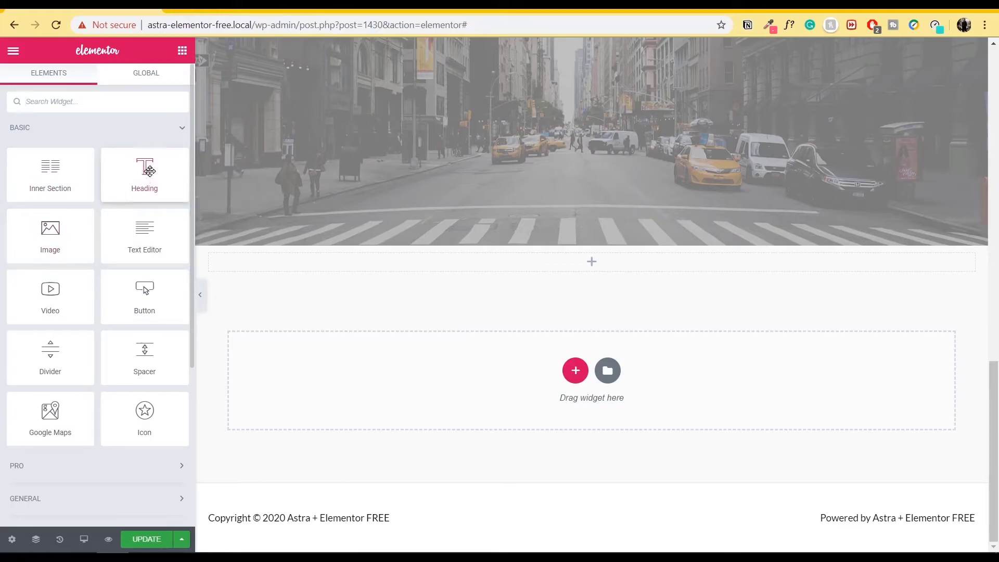
{"action": "left_click_drag", "start_coordinate": [150, 171], "coordinate": [609, 270]}
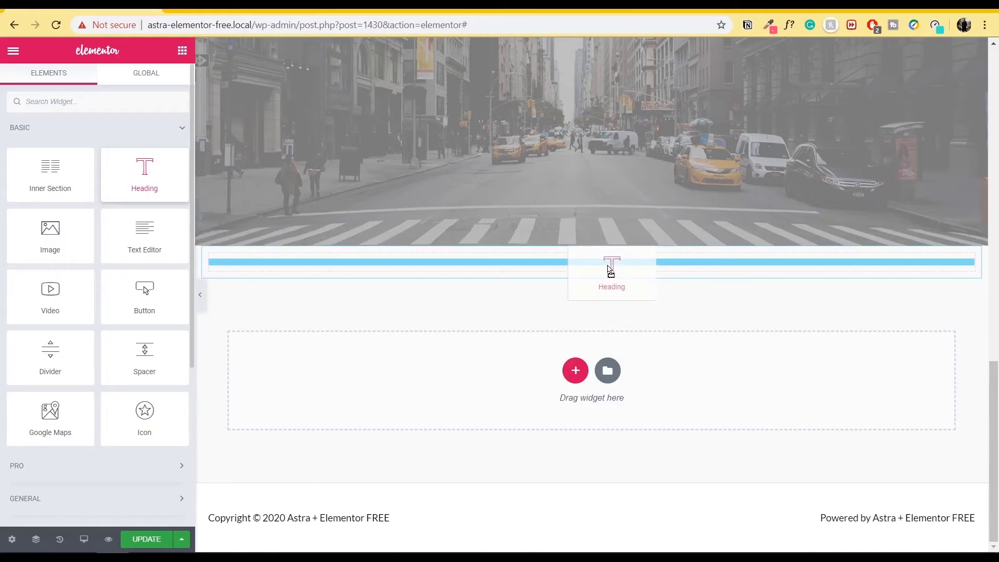
{"action": "left_click_drag", "start_coordinate": [610, 270], "coordinate": [609, 269]}
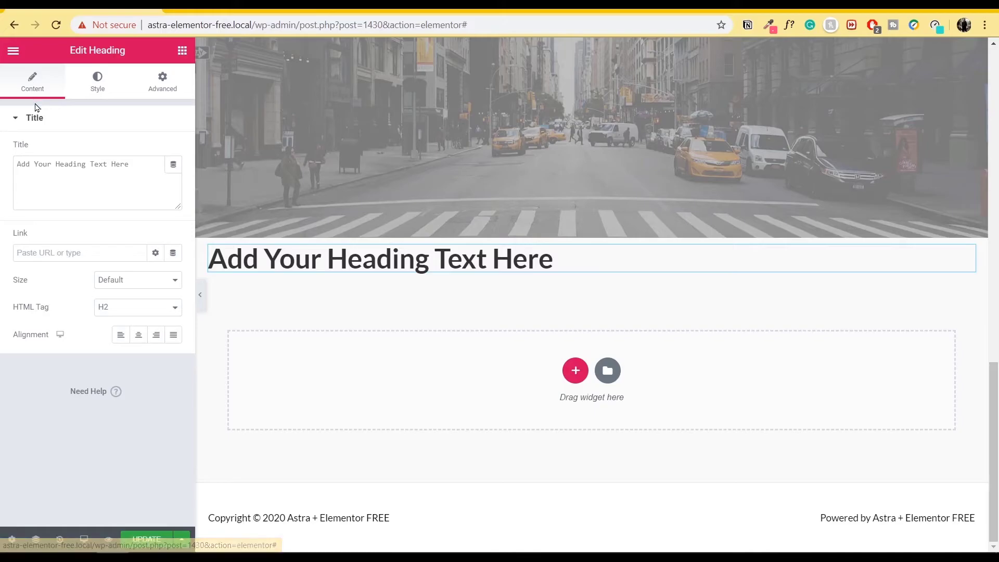
Replace the heading's placeholder title with "Change the Title or from here", finishing the text directly on the page
{"action": "left_click", "coordinate": [46, 123]}
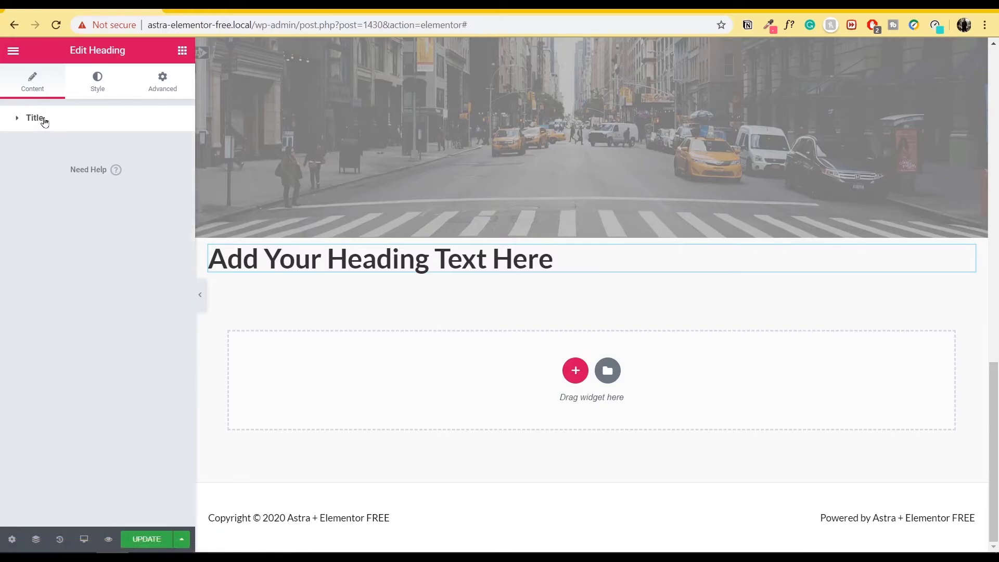
{"action": "left_click", "coordinate": [41, 119]}
{"action": "left_click_drag", "start_coordinate": [140, 159], "coordinate": [1, 168]}
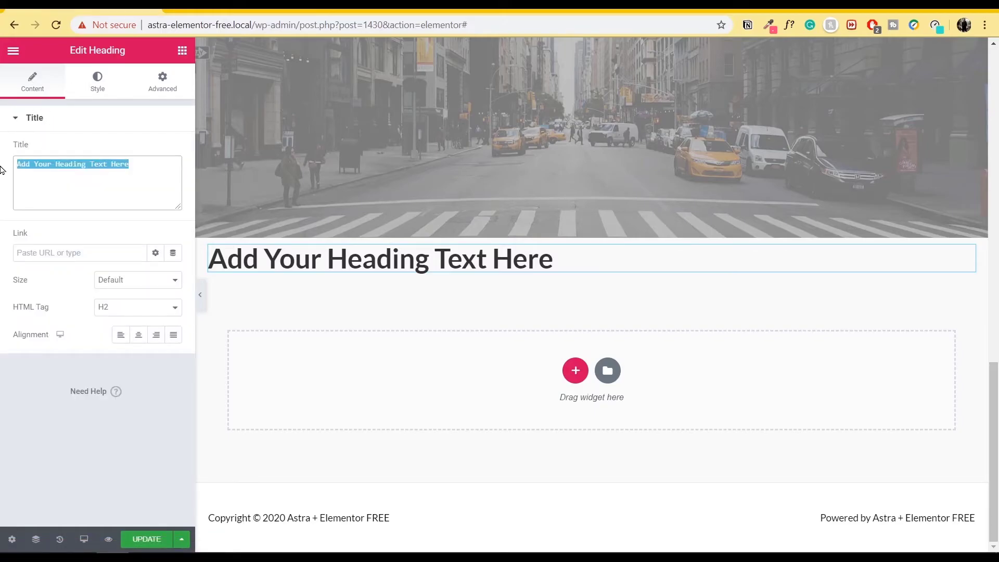
{"action": "type", "text": "Chang"}
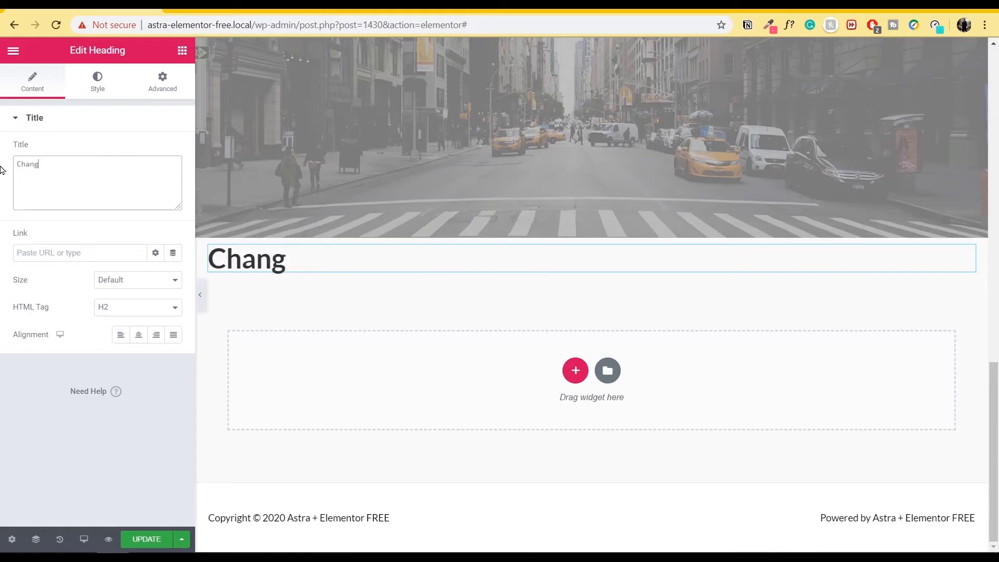
{"action": "type", "text": "e the Ti"}
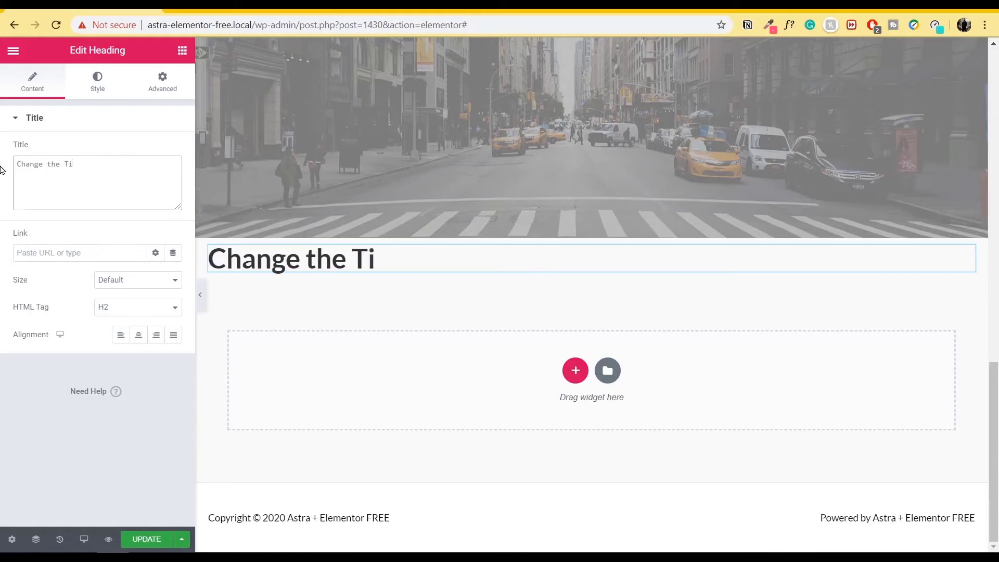
{"action": "type", "text": "tle"}
{"action": "left_click", "coordinate": [418, 258]}
{"action": "type", "text": "or f"}
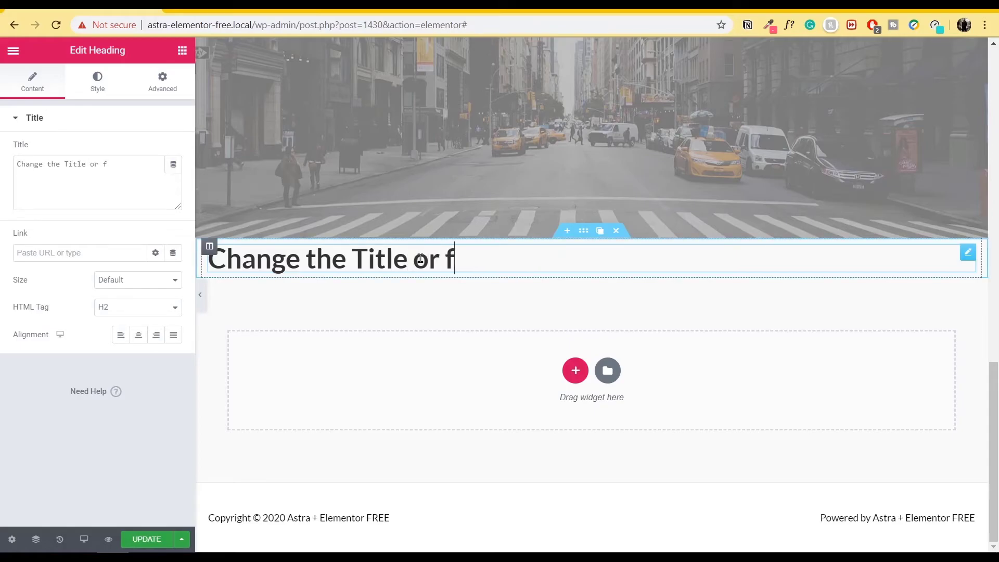
{"action": "type", "text": "rom here"}
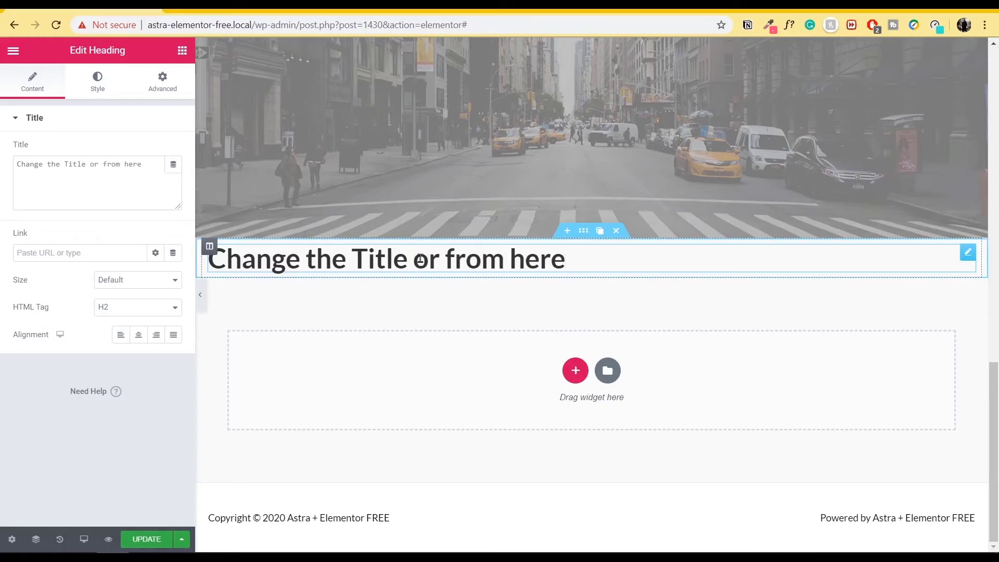
Check the heading's Link and Size options and set its HTML Tag to H1
{"action": "left_click", "coordinate": [85, 259]}
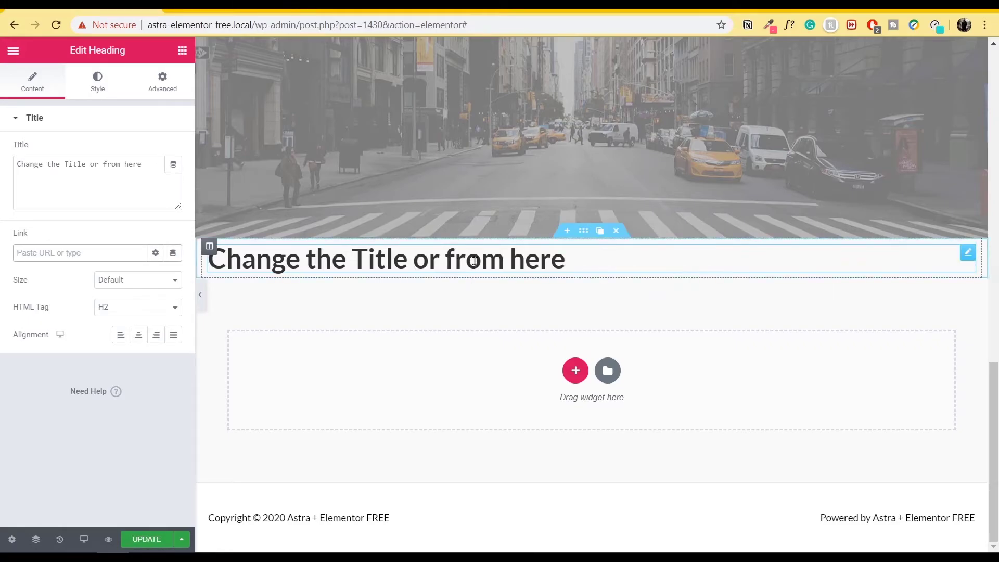
{"action": "left_click", "coordinate": [153, 292]}
{"action": "left_click", "coordinate": [153, 291]}
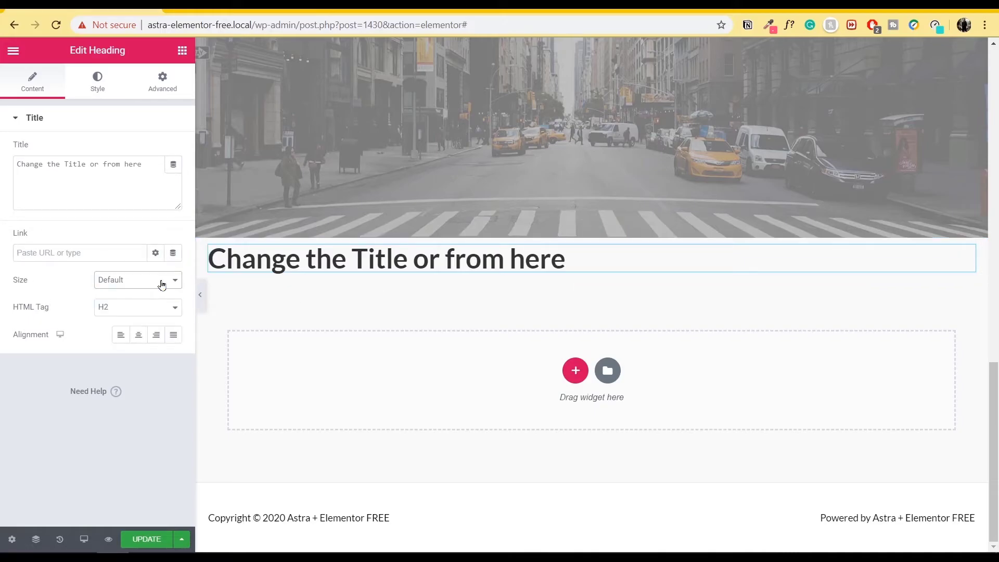
{"action": "left_click", "coordinate": [155, 315]}
{"action": "left_click", "coordinate": [148, 319]}
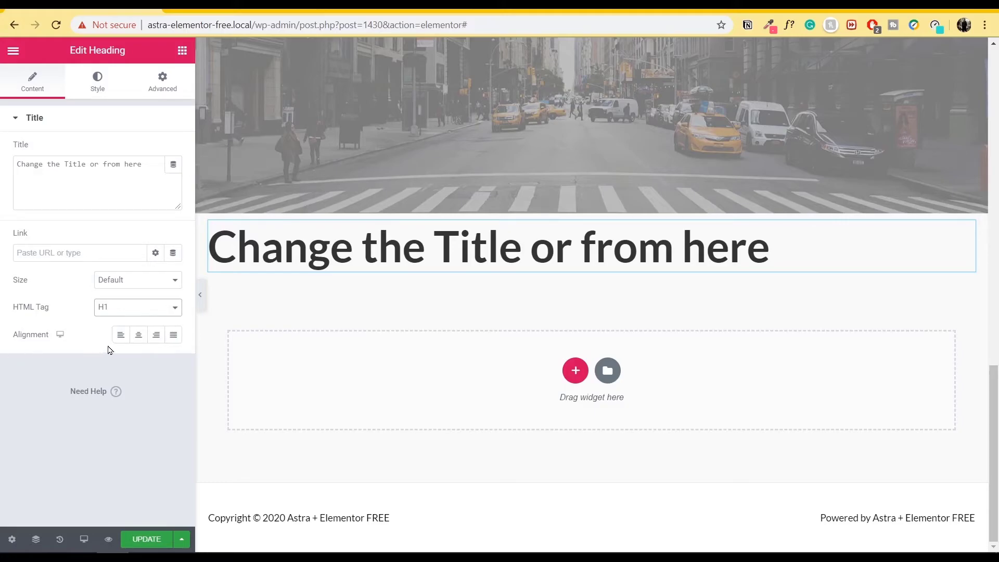
Try the different alignments on the heading and settle on Center
{"action": "left_click", "coordinate": [137, 335]}
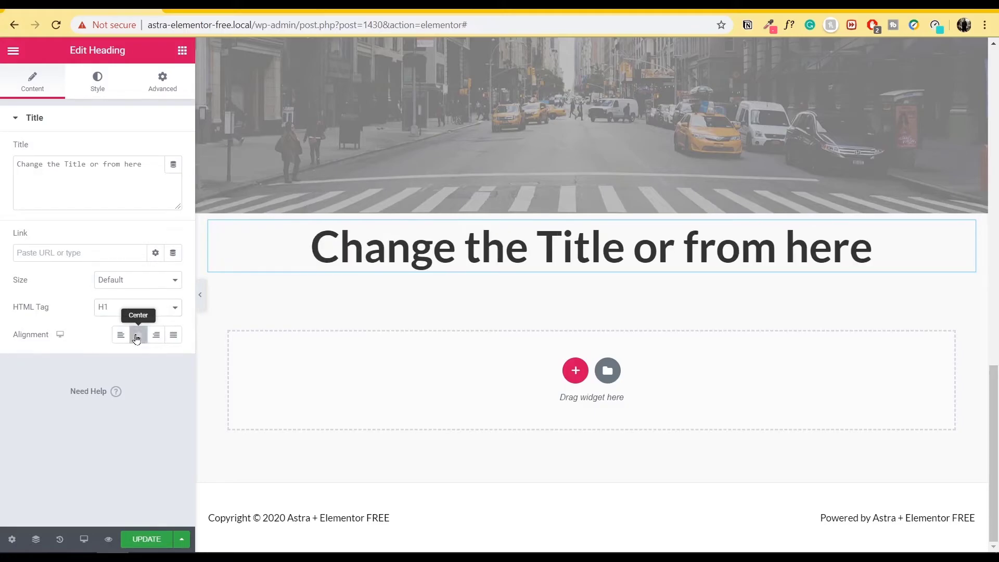
{"action": "left_click", "coordinate": [173, 336]}
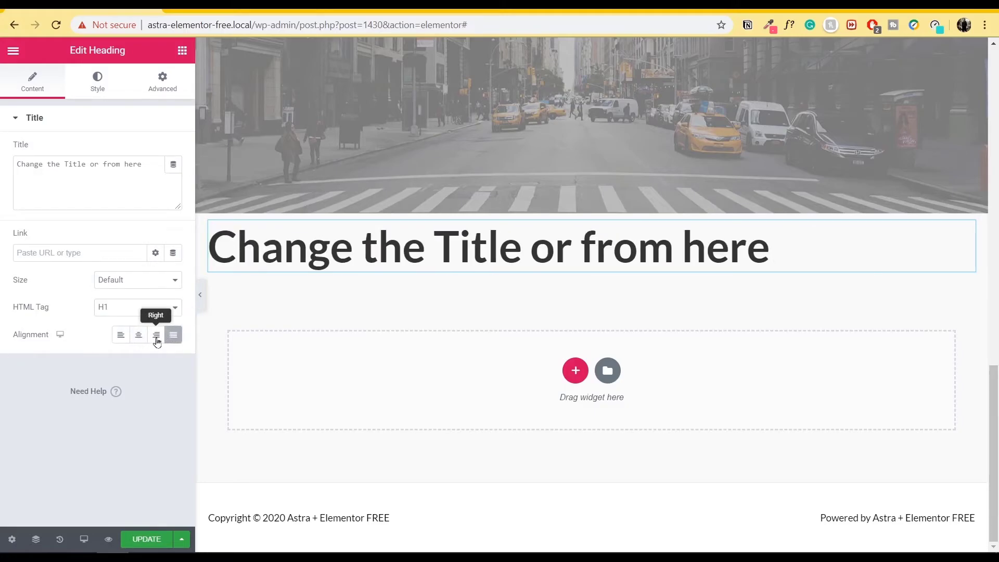
{"action": "left_click", "coordinate": [124, 339]}
{"action": "left_click", "coordinate": [149, 342]}
{"action": "left_click", "coordinate": [138, 337]}
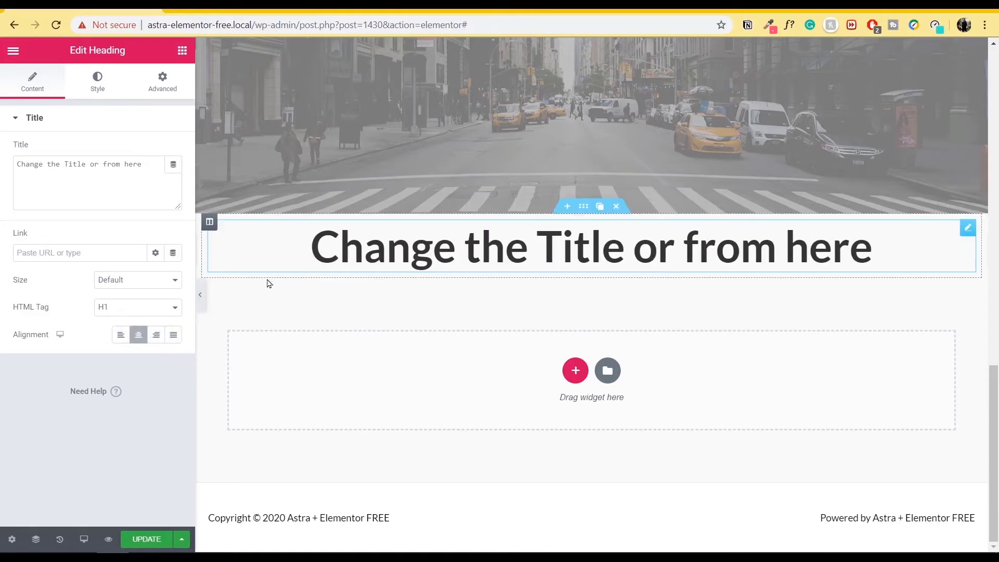
Try the dark green preset for the heading's text color, finishing with the light blue preset
{"action": "left_click", "coordinate": [93, 86]}
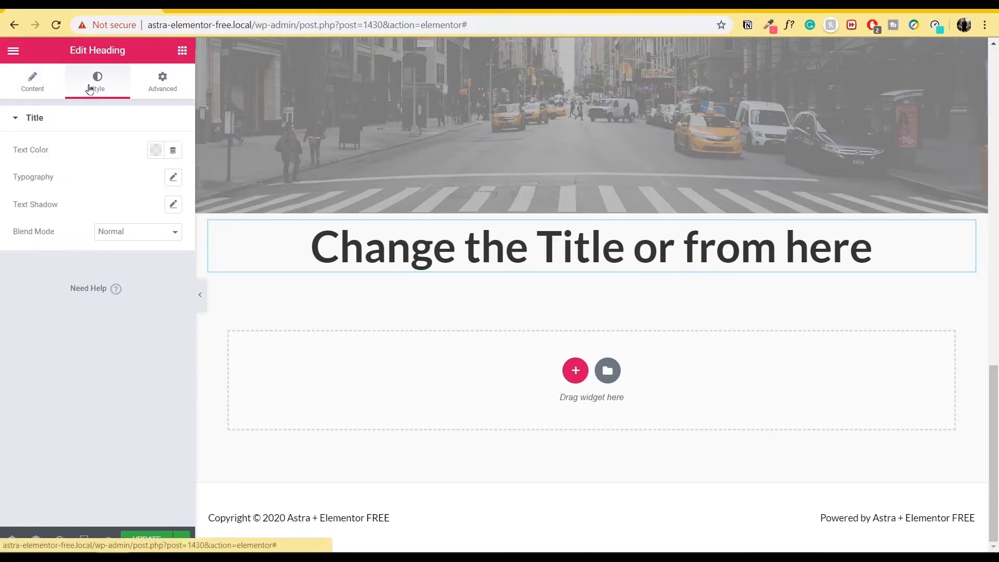
{"action": "left_click", "coordinate": [156, 150]}
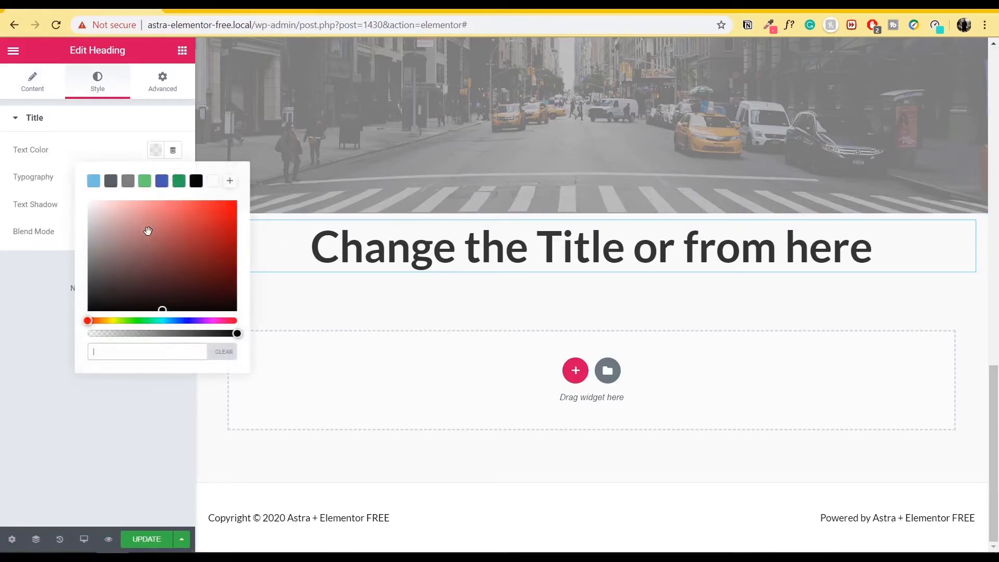
{"action": "left_click", "coordinate": [178, 181]}
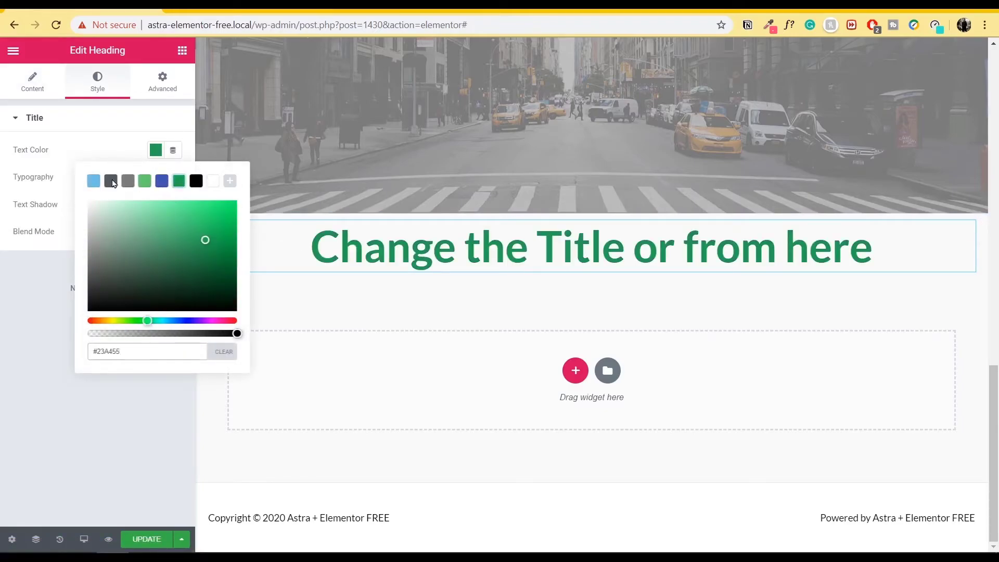
{"action": "left_click", "coordinate": [93, 181]}
{"action": "left_click", "coordinate": [37, 153]}
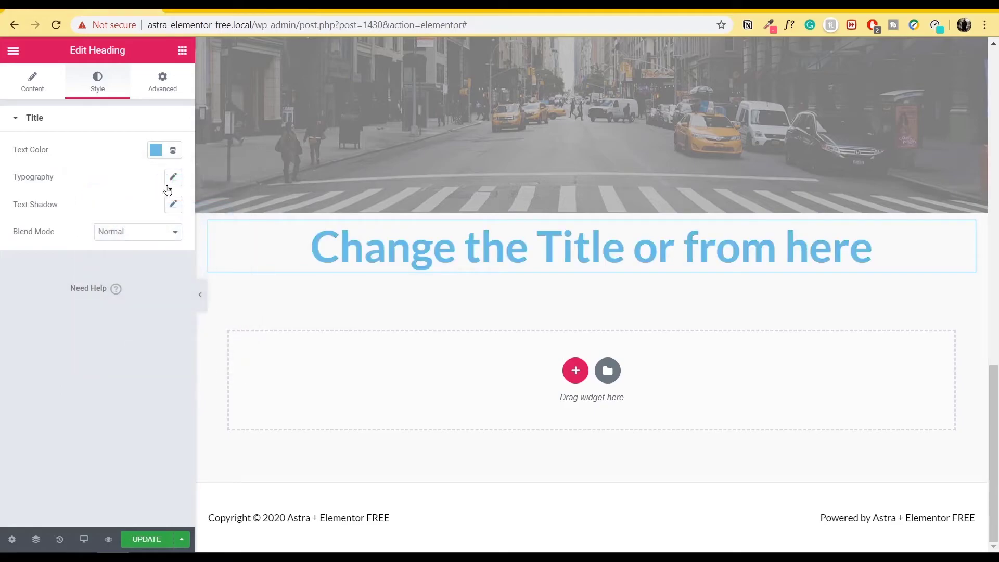
Try the Alegreya Sans SC font family on the heading and settle on Alfa Slab One
{"action": "left_click", "coordinate": [173, 177]}
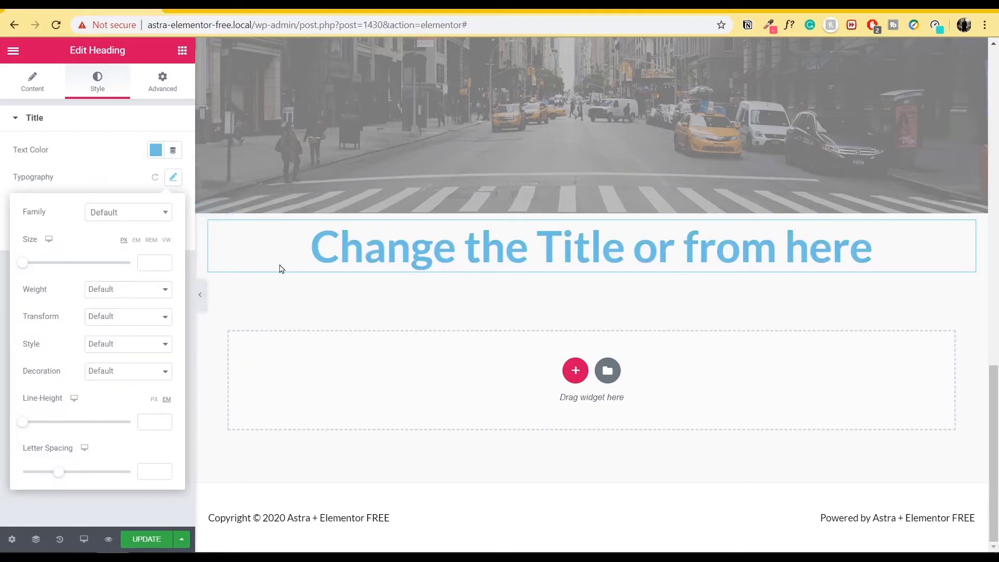
{"action": "left_click", "coordinate": [145, 219]}
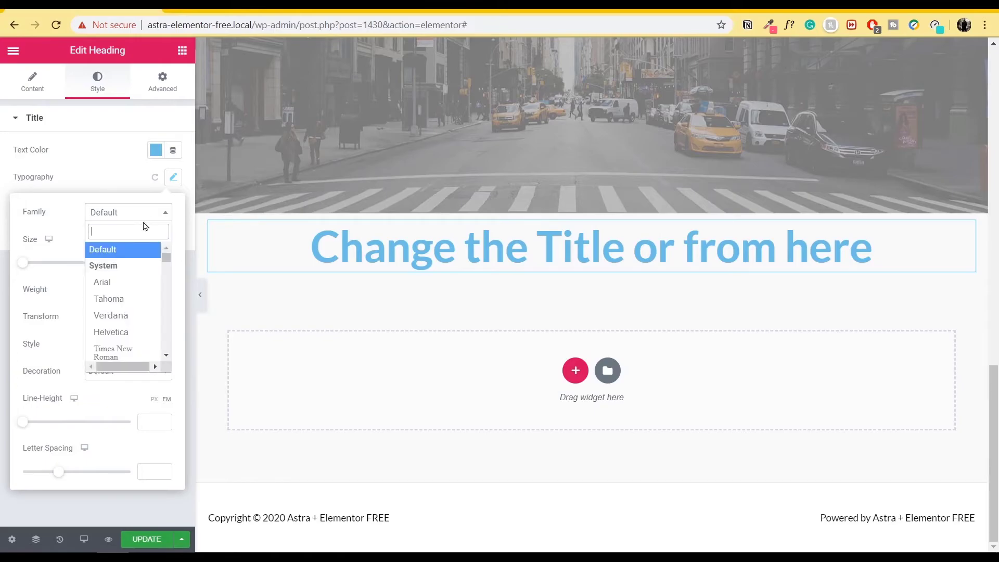
{"action": "scroll", "coordinate": [108, 333], "scroll_direction": "down", "scroll_amount": 8}
{"action": "left_click", "coordinate": [124, 306]}
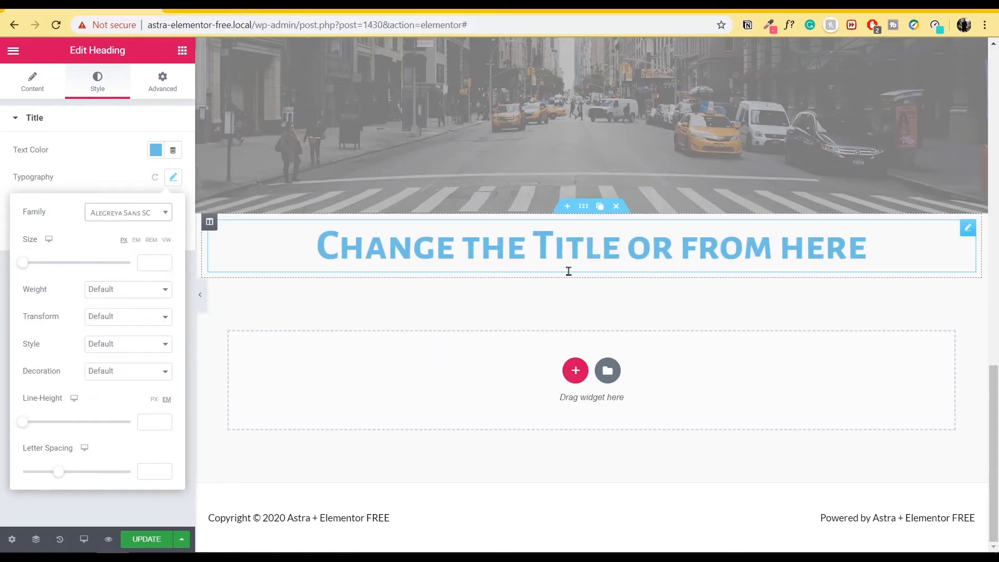
{"action": "left_click", "coordinate": [150, 219]}
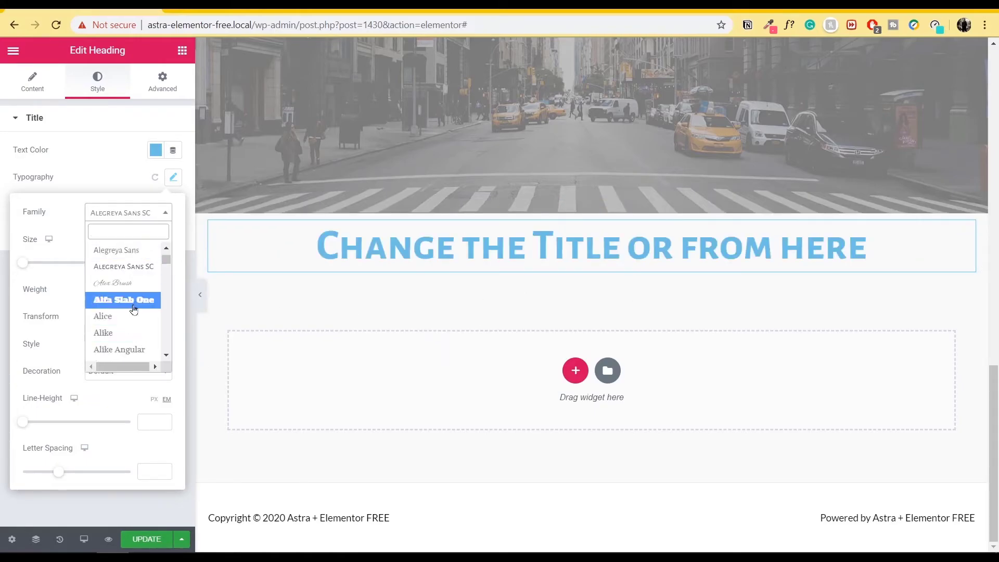
{"action": "left_click", "coordinate": [131, 298]}
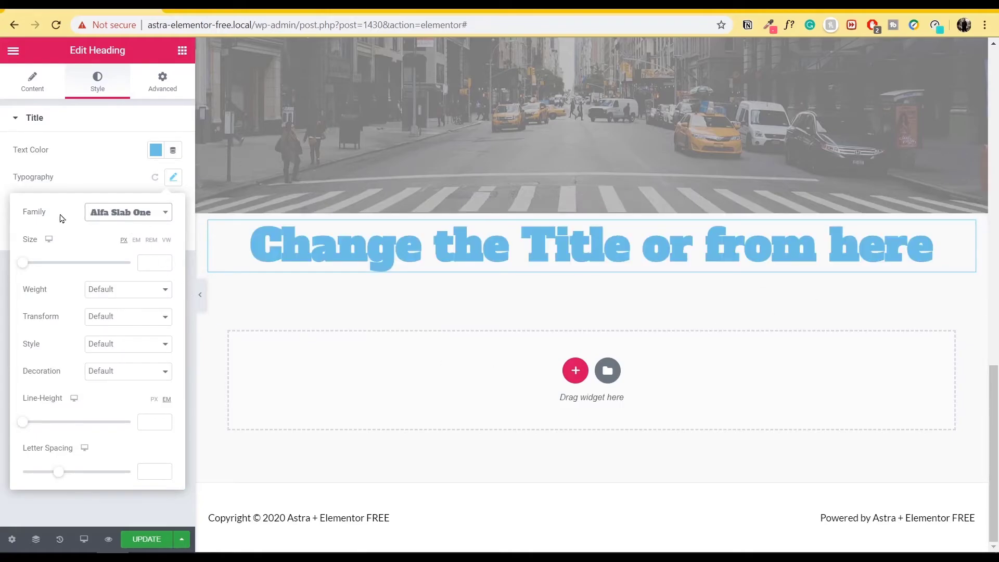
Set the heading's font size to 80 px
{"action": "left_click_drag", "start_coordinate": [26, 265], "coordinate": [70, 264]}
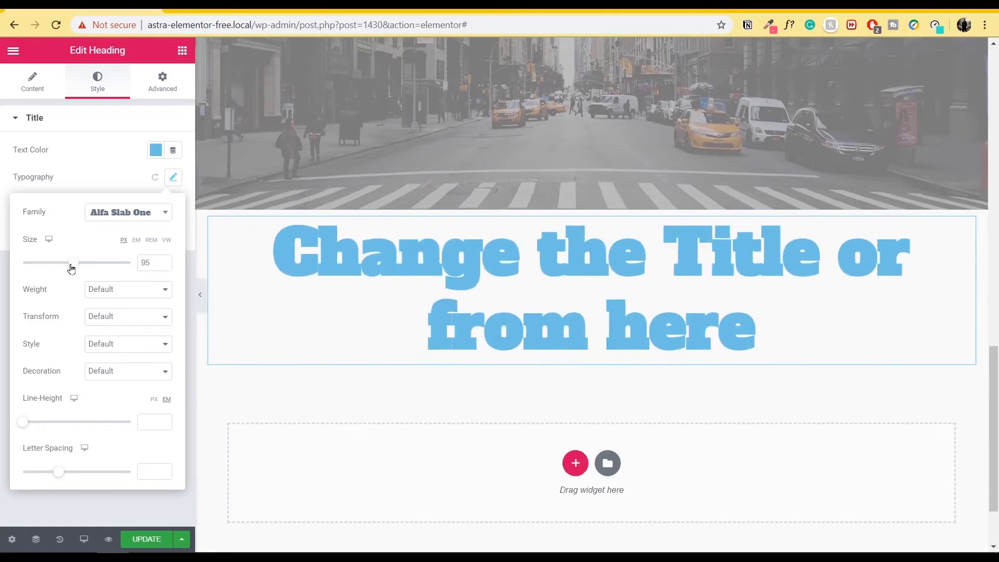
{"action": "left_click", "coordinate": [164, 266]}
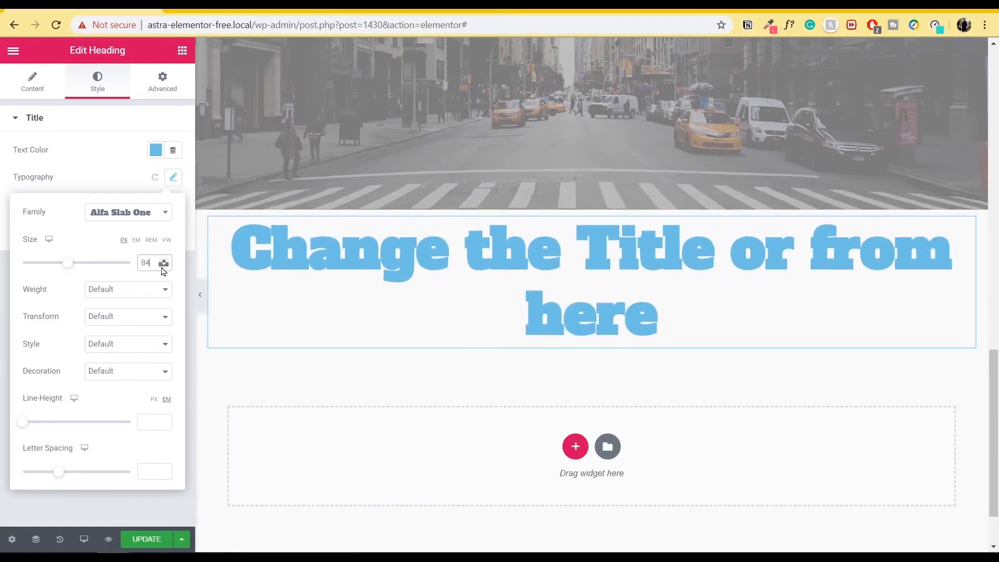
{"action": "left_click", "coordinate": [167, 265]}
{"action": "left_click", "coordinate": [167, 265]}
{"action": "left_click", "coordinate": [168, 265]}
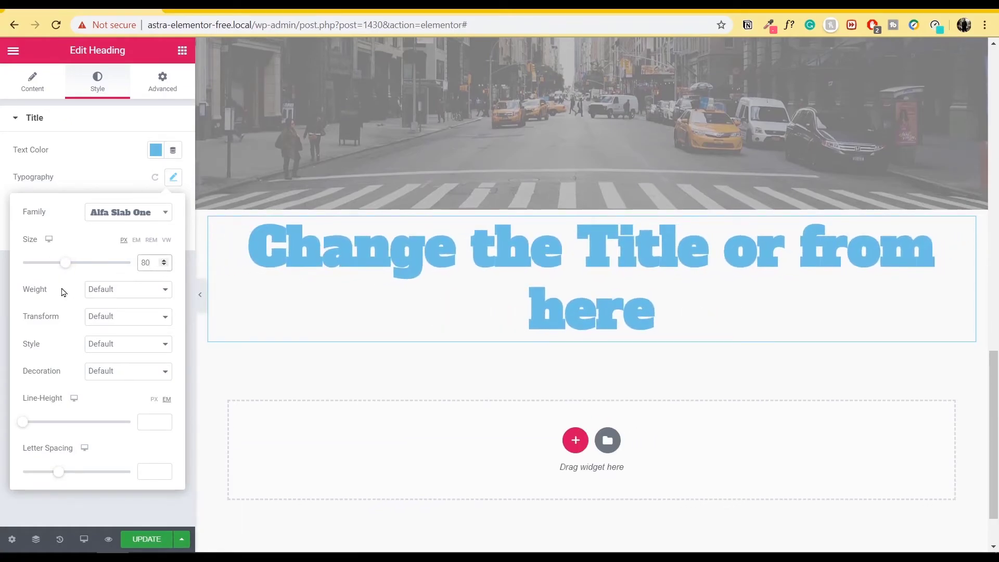
Set the heading's font weight to 200 and browse the other font families, keeping Alfa Slab One
{"action": "left_click", "coordinate": [153, 286]}
{"action": "left_click", "coordinate": [136, 313]}
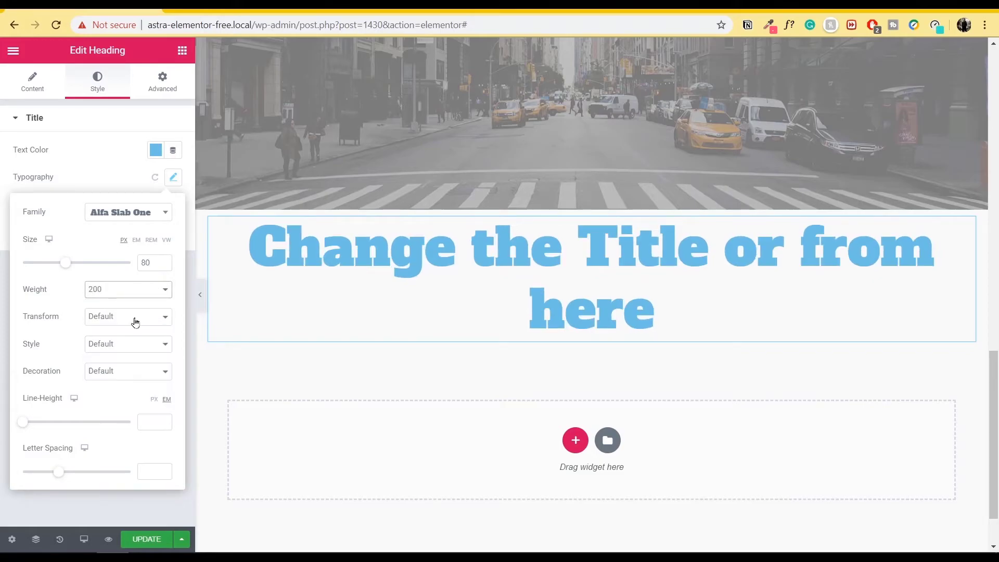
{"action": "left_click", "coordinate": [159, 218]}
{"action": "scroll", "coordinate": [122, 307], "scroll_direction": "down", "scroll_amount": 5}
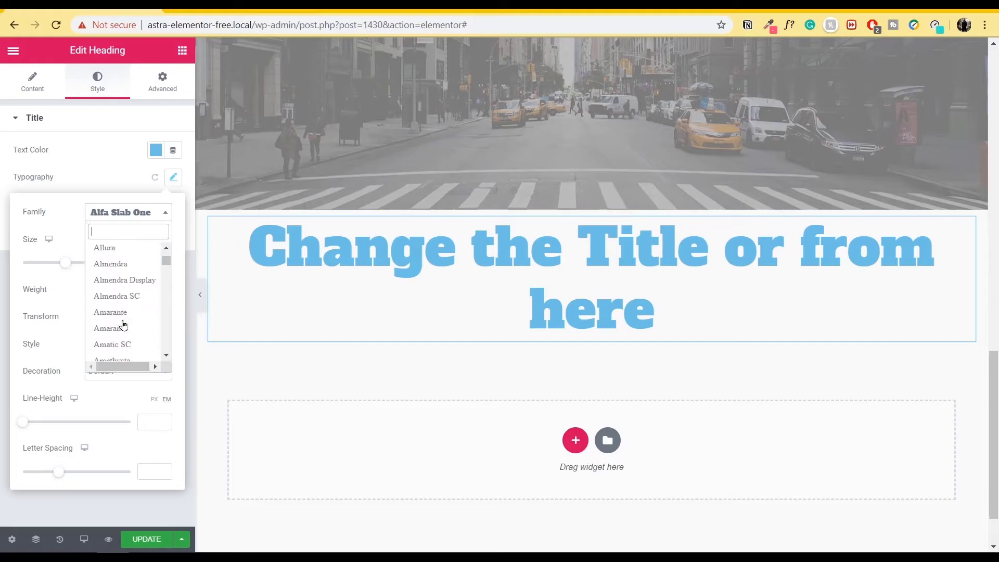
{"action": "left_click", "coordinate": [72, 211]}
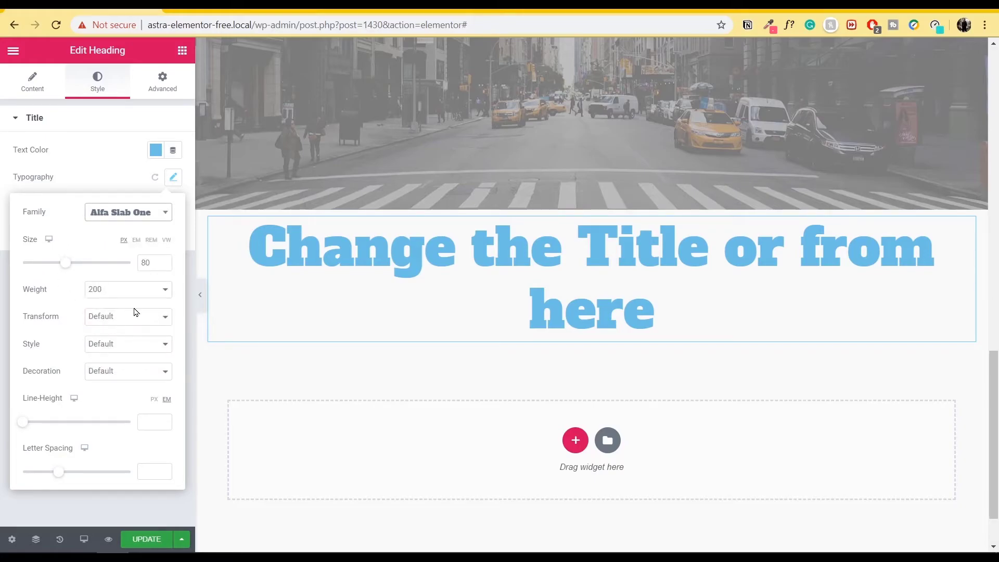
Set the heading's text transform to Uppercase and its font style to Italic
{"action": "left_click", "coordinate": [156, 317]}
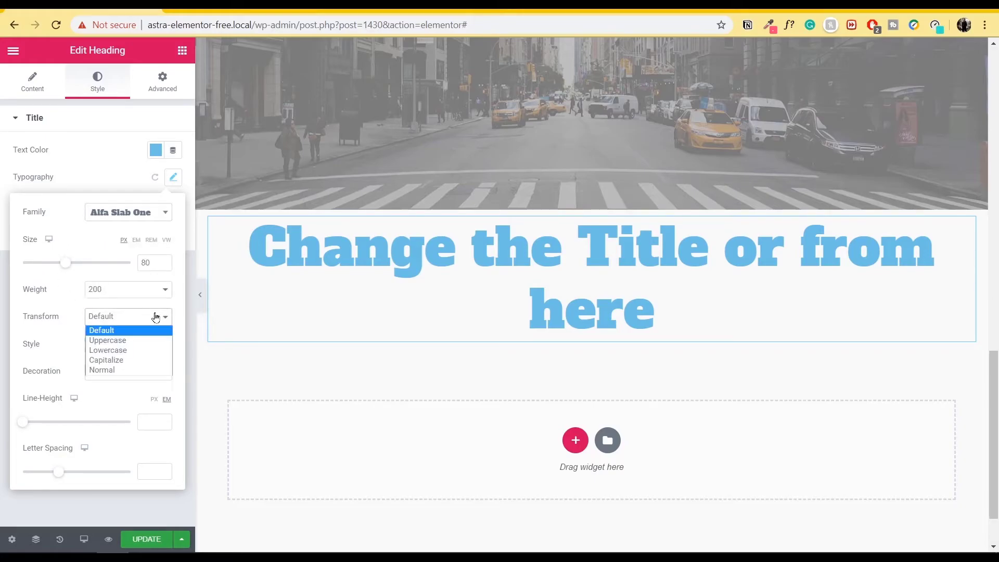
{"action": "left_click", "coordinate": [139, 341]}
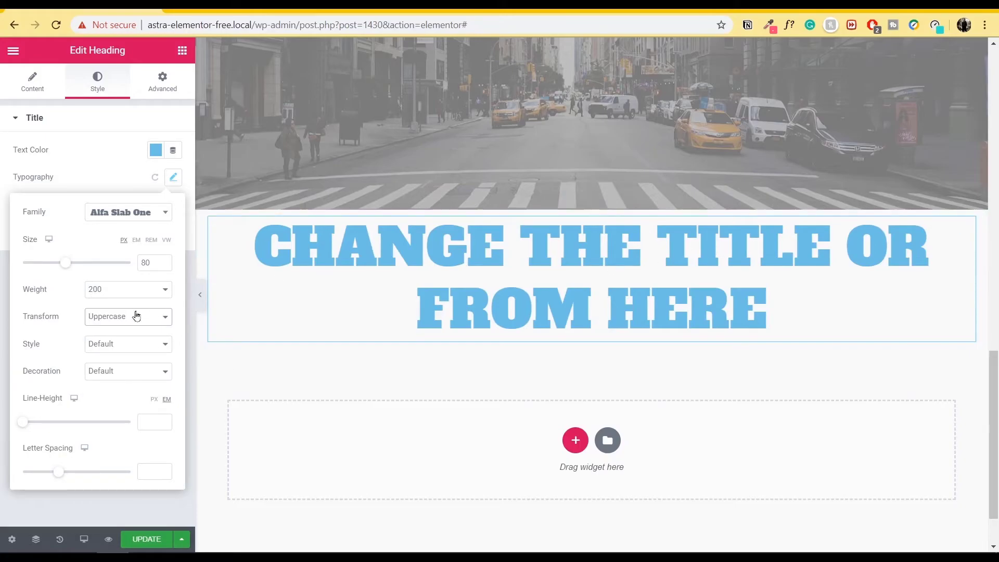
{"action": "left_click", "coordinate": [134, 345]}
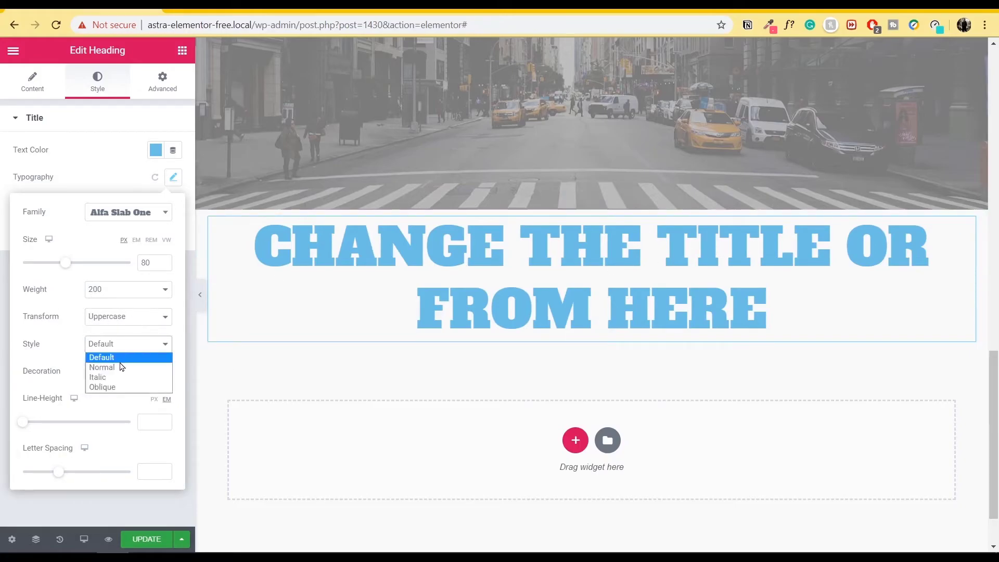
{"action": "left_click", "coordinate": [115, 377]}
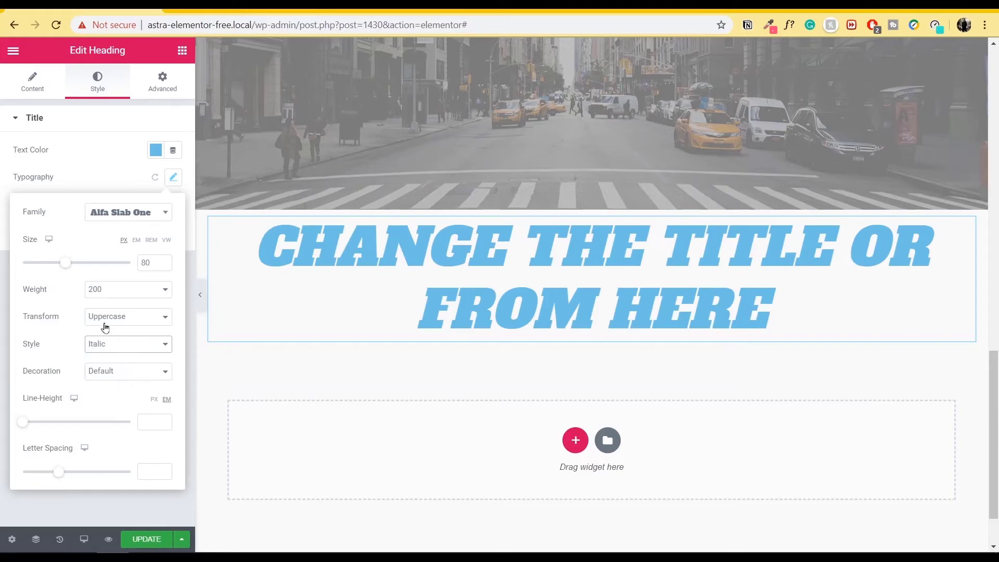
Try the Overline and Default text decorations on the heading and settle on Underline
{"action": "left_click", "coordinate": [146, 371]}
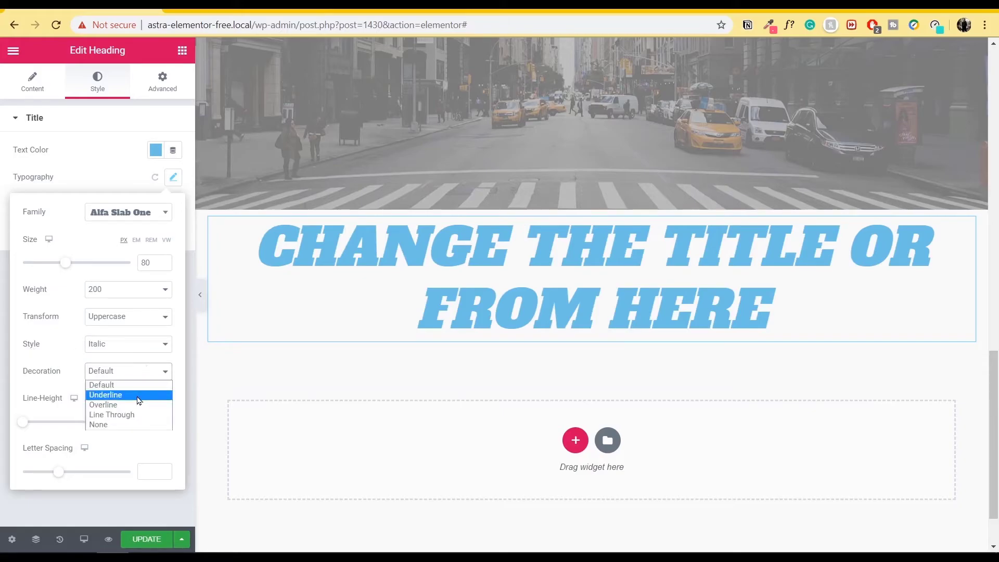
{"action": "left_click", "coordinate": [132, 406]}
{"action": "left_click", "coordinate": [151, 372]}
{"action": "left_click", "coordinate": [144, 385]}
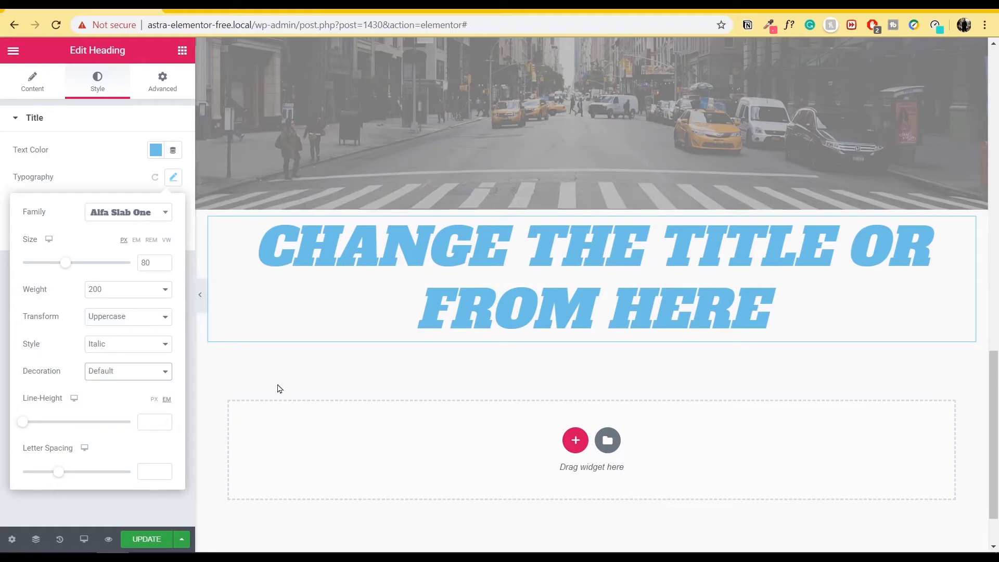
{"action": "left_click", "coordinate": [145, 373]}
{"action": "left_click", "coordinate": [144, 385]}
{"action": "left_click", "coordinate": [147, 375]}
{"action": "left_click", "coordinate": [136, 395]}
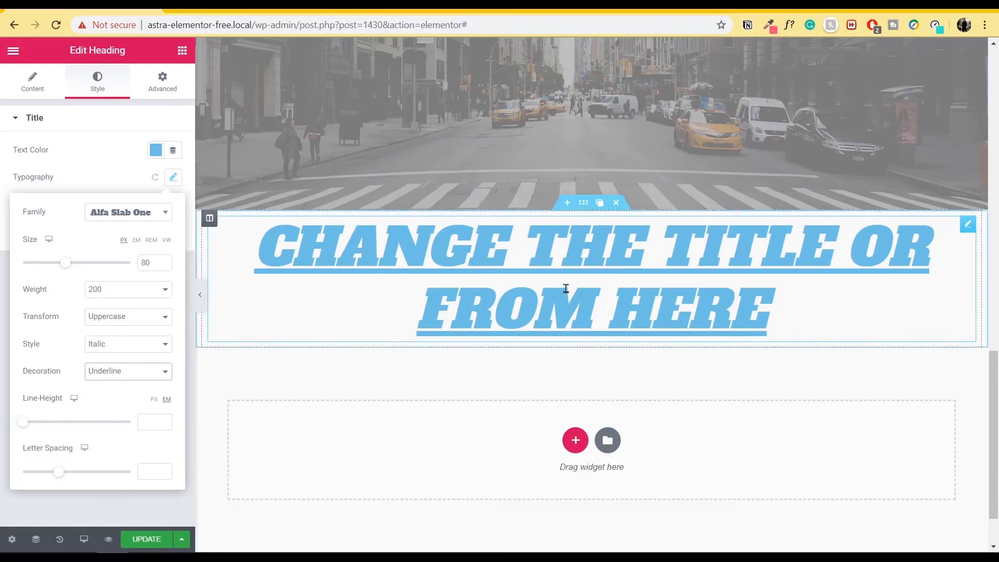
Set the heading's line-height to 2.8 em and try a letter spacing of 10 before settling on 0.5
{"action": "left_click_drag", "start_coordinate": [26, 427], "coordinate": [56, 435]}
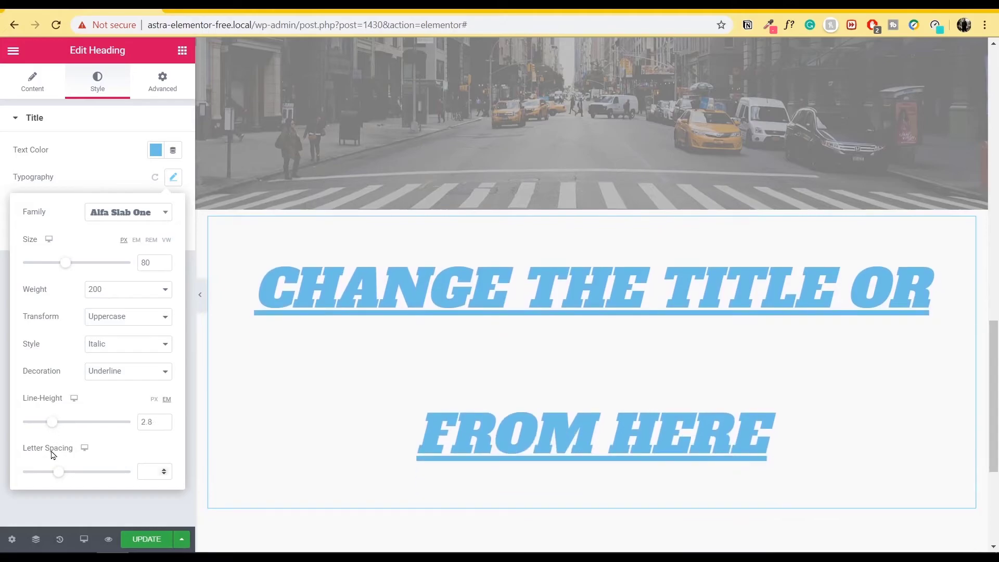
{"action": "left_click_drag", "start_coordinate": [60, 477], "coordinate": [140, 473]}
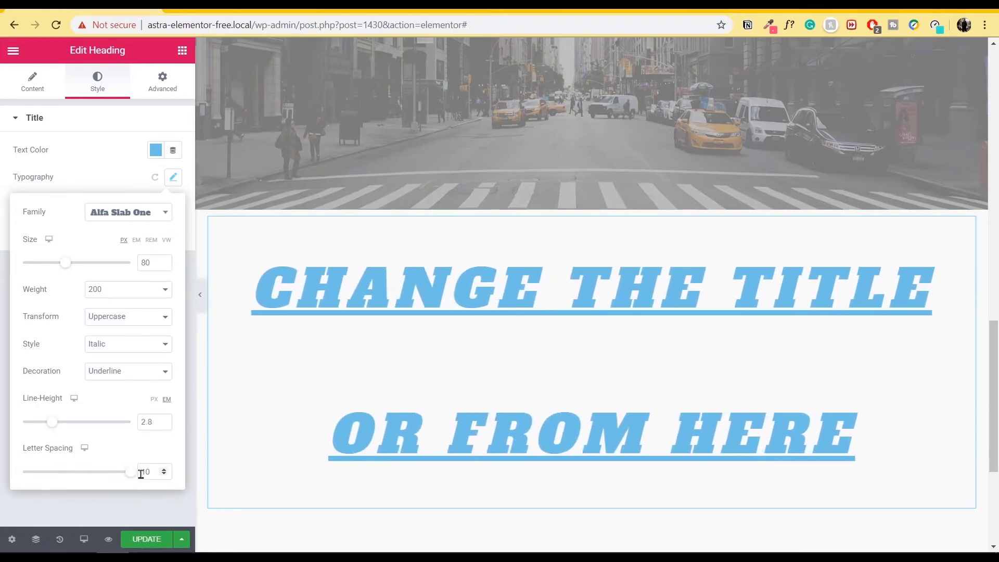
{"action": "left_click", "coordinate": [64, 482]}
{"action": "left_click_drag", "start_coordinate": [64, 484], "coordinate": [61, 483]}
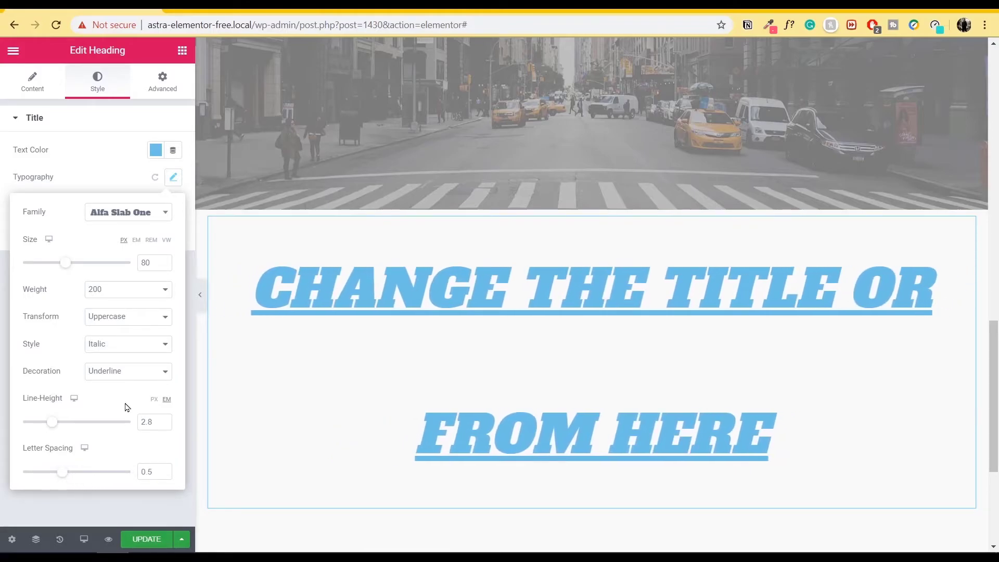
{"action": "left_click", "coordinate": [114, 181]}
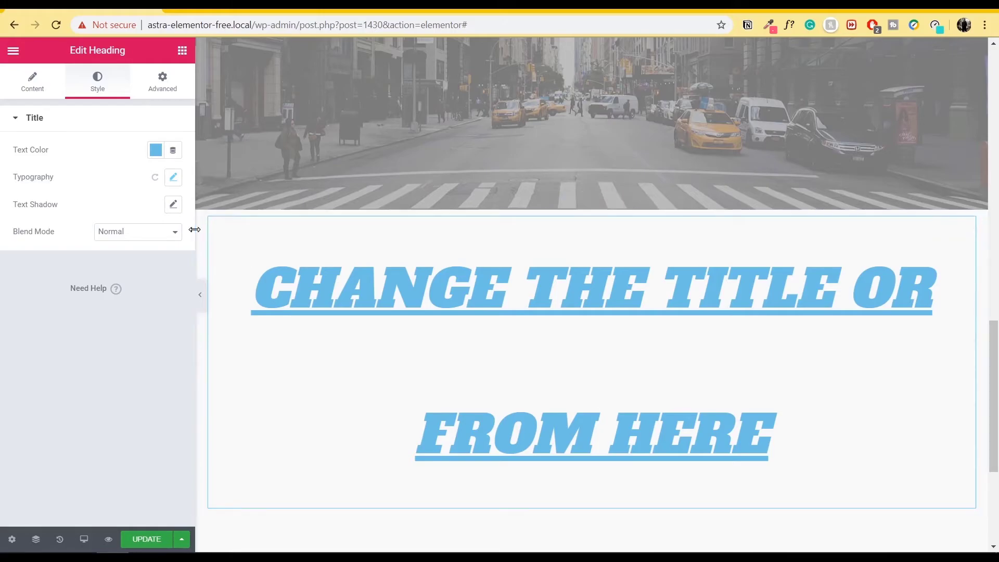
Reset all of the heading's typography settings to their defaults
{"action": "left_click", "coordinate": [155, 179]}
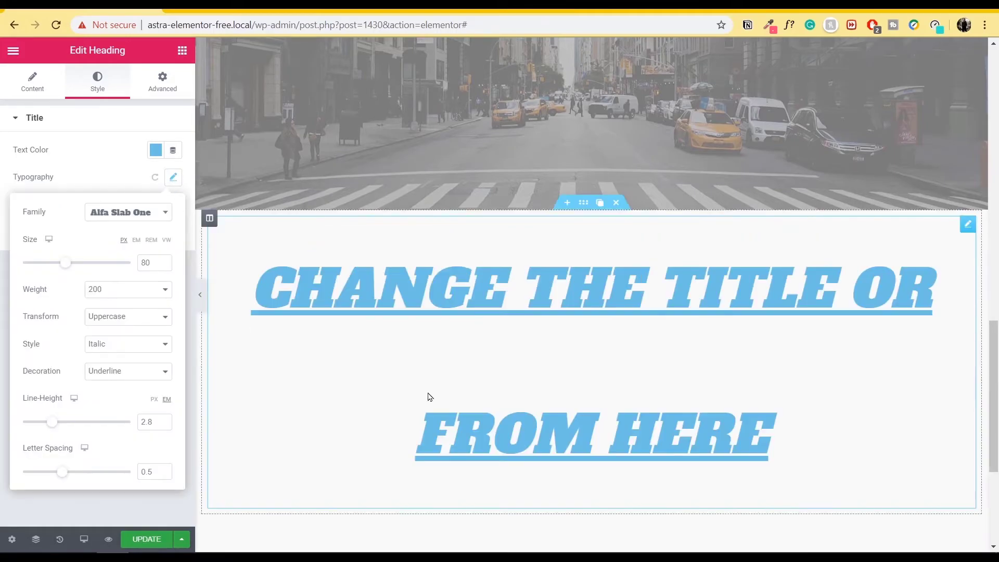
{"action": "left_click", "coordinate": [121, 178]}
{"action": "left_click", "coordinate": [155, 177]}
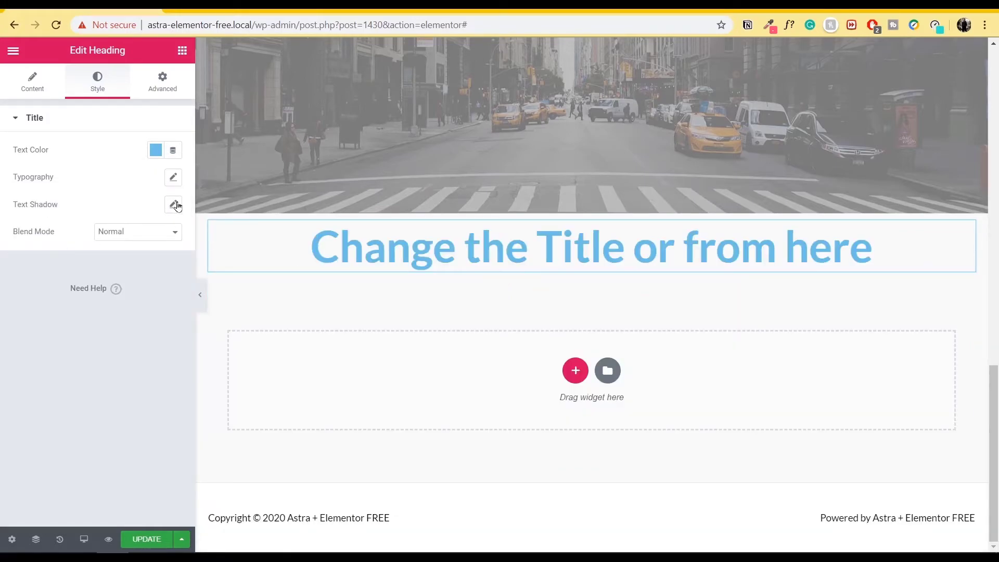
Add a text shadow to the heading with blur 34, horizontal offset 25 and vertical offset 52
{"action": "left_click", "coordinate": [173, 204]}
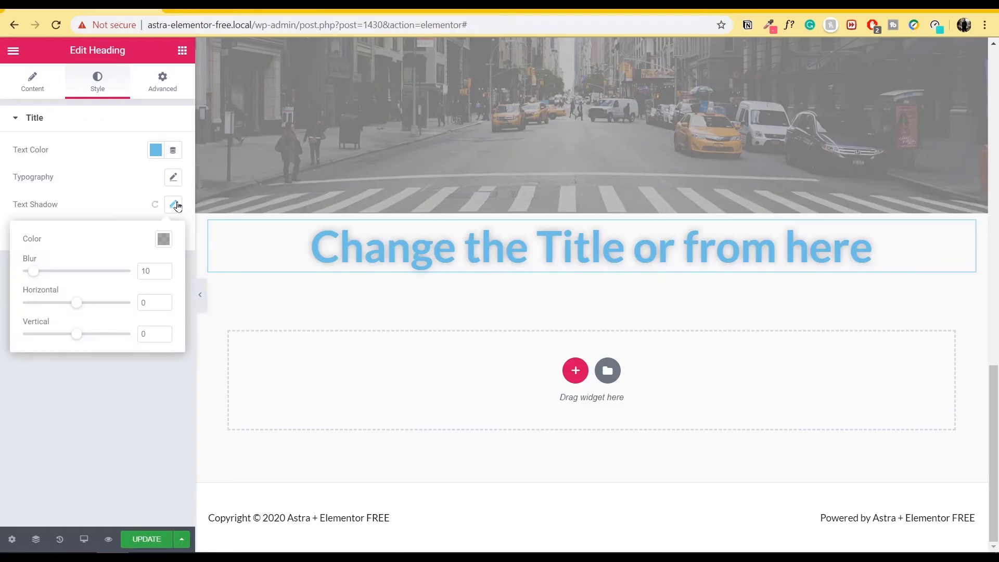
{"action": "mouse_move", "coordinate": [34, 276]}
{"action": "left_mouse_down"}
{"action": "mouse_move", "coordinate": [67, 272]}
{"action": "mouse_move", "coordinate": [39, 271]}
{"action": "left_mouse_up"}
{"action": "mouse_move", "coordinate": [75, 301]}
{"action": "left_mouse_down"}
{"action": "mouse_move", "coordinate": [98, 308]}
{"action": "mouse_move", "coordinate": [90, 307]}
{"action": "left_mouse_up"}
{"action": "left_click_drag", "start_coordinate": [72, 340], "coordinate": [108, 346]}
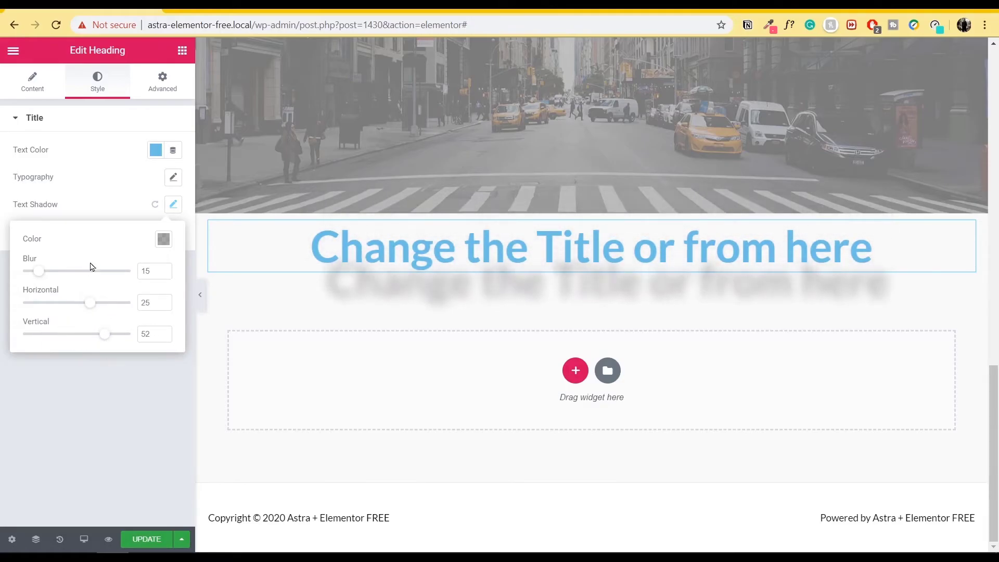
{"action": "left_click_drag", "start_coordinate": [37, 270], "coordinate": [57, 288]}
{"action": "left_click", "coordinate": [106, 210]}
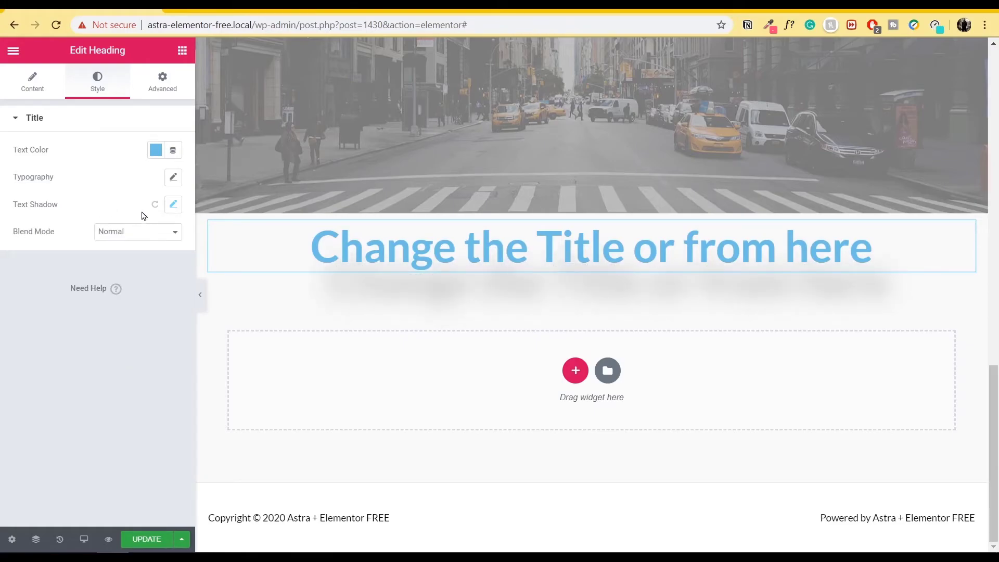
Clear the heading's text shadow, bring it back once to check its settings, and clear it again
{"action": "left_click", "coordinate": [158, 210]}
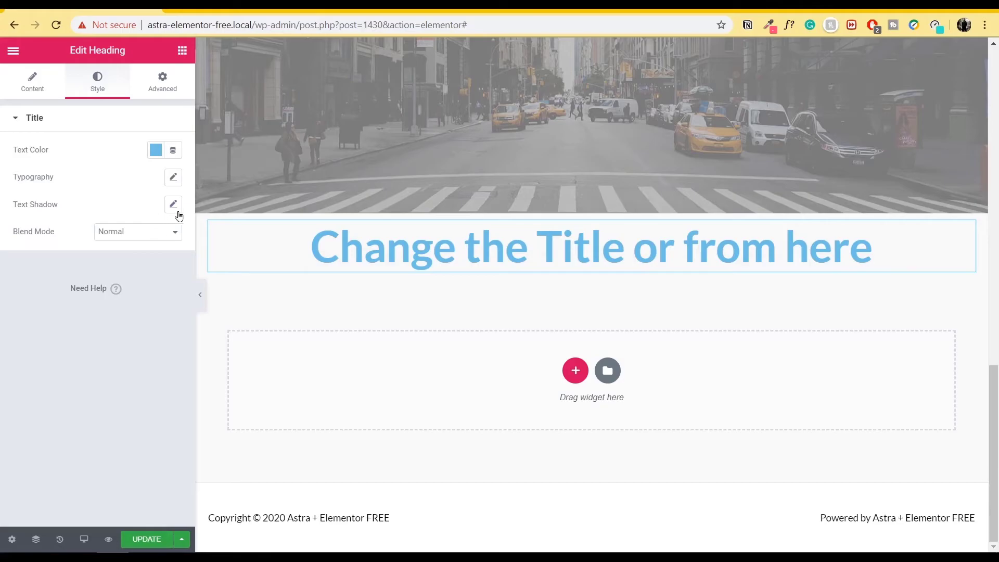
{"action": "left_click", "coordinate": [174, 207]}
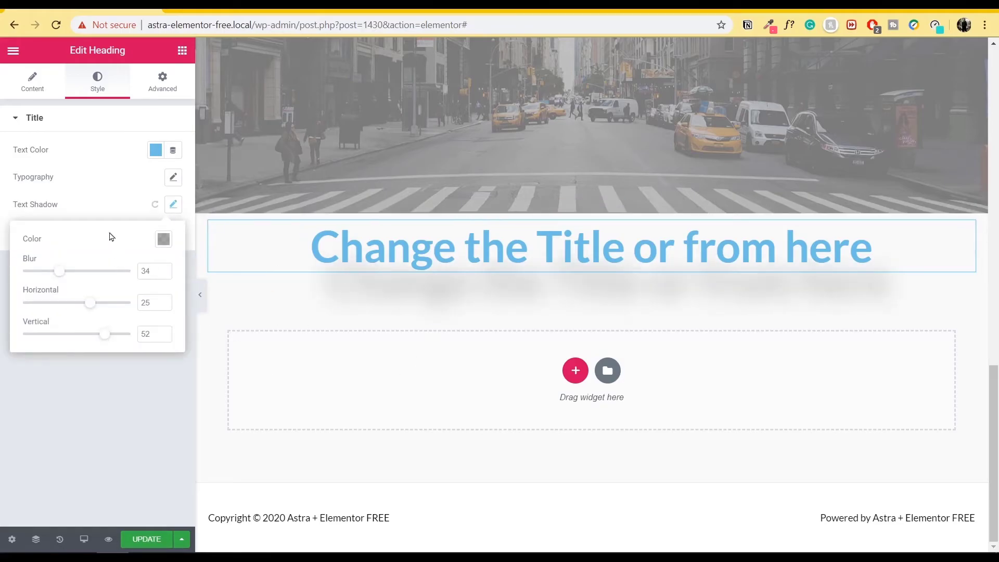
{"action": "left_click", "coordinate": [118, 196]}
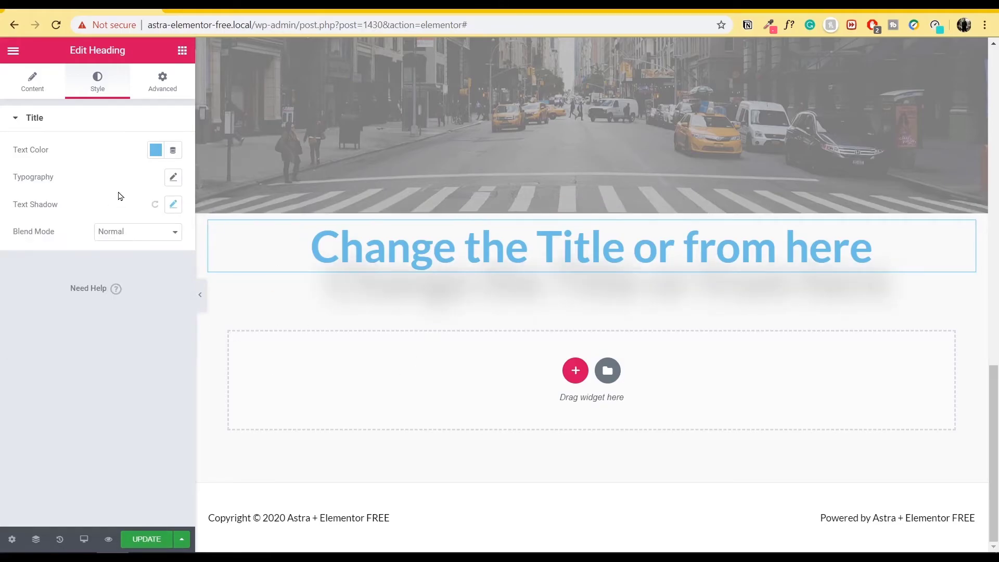
{"action": "left_click", "coordinate": [156, 206]}
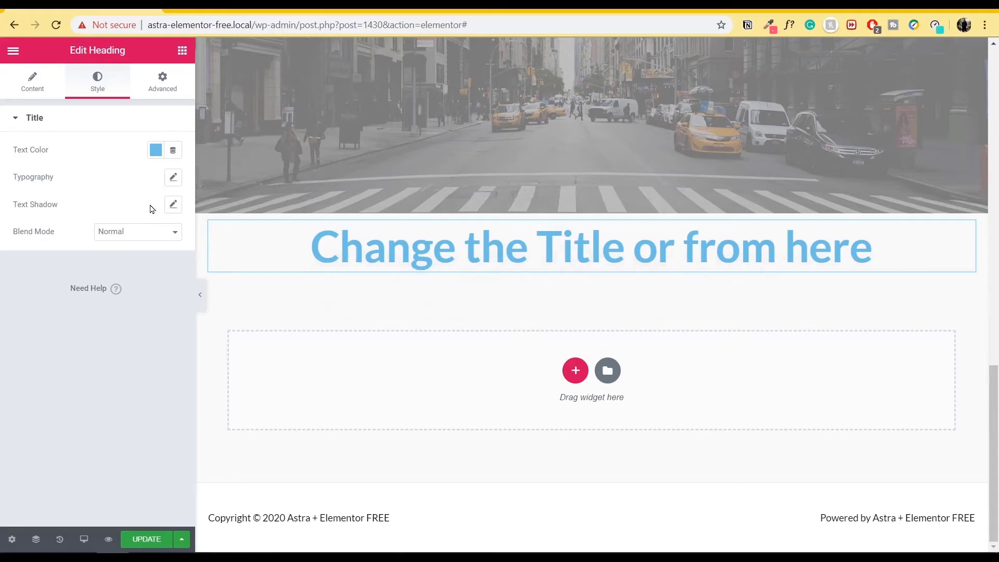
View the heading's blend mode options, keeping Normal, and open its Advanced settings
{"action": "left_click", "coordinate": [176, 236]}
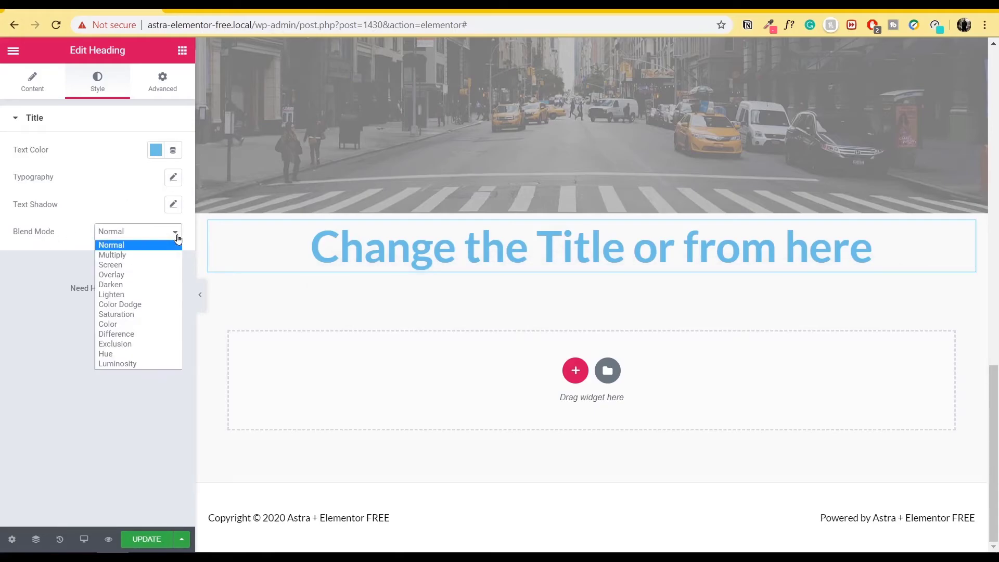
{"action": "left_click", "coordinate": [66, 224]}
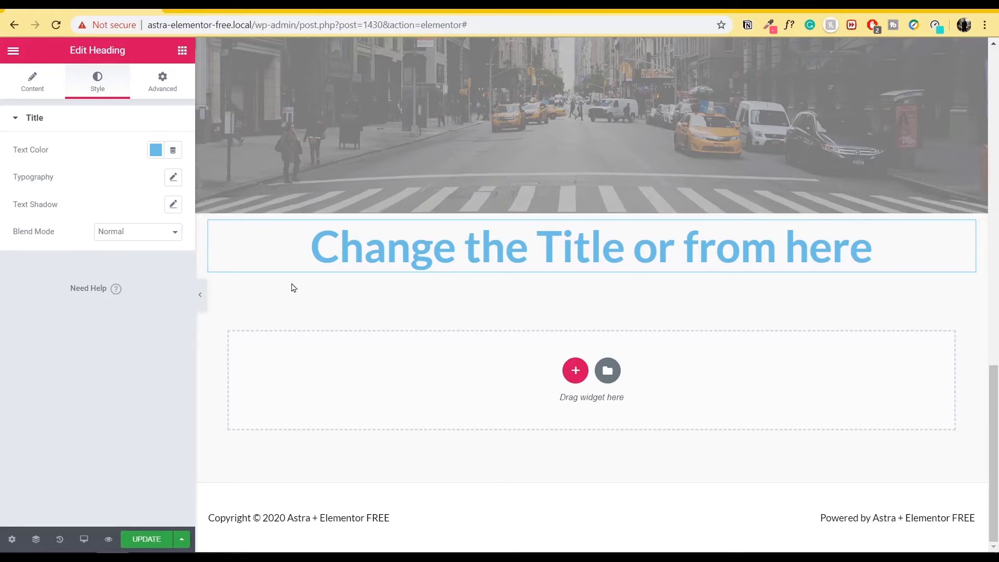
{"action": "left_click", "coordinate": [166, 81]}
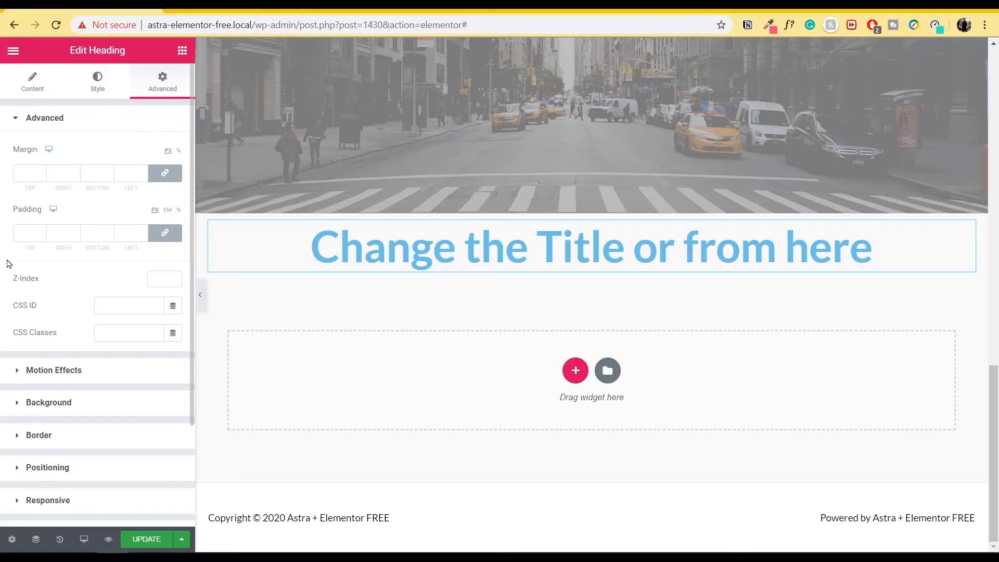
Give the heading widget a classic background coloured black (#000000)
{"action": "left_click", "coordinate": [47, 130]}
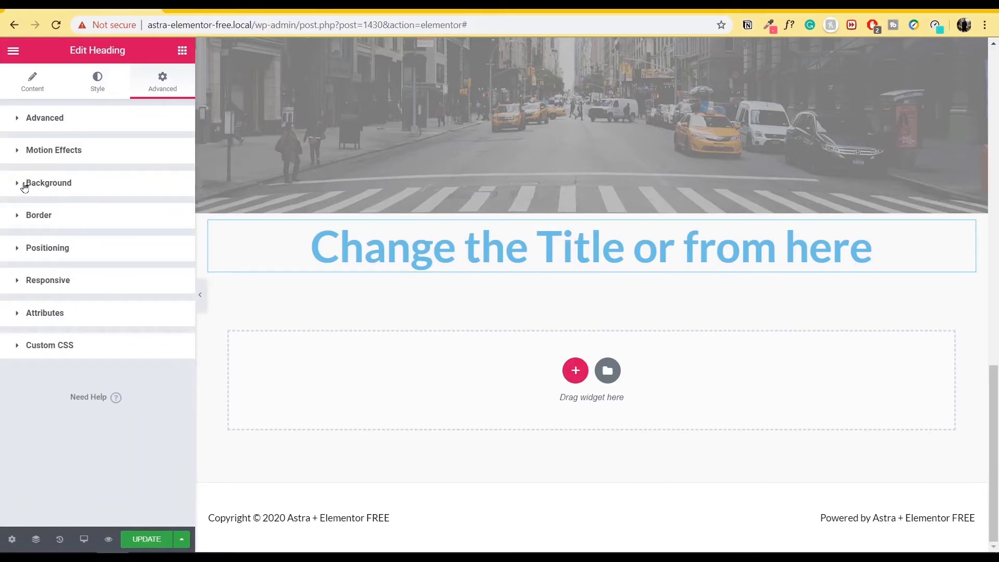
{"action": "left_click", "coordinate": [20, 194]}
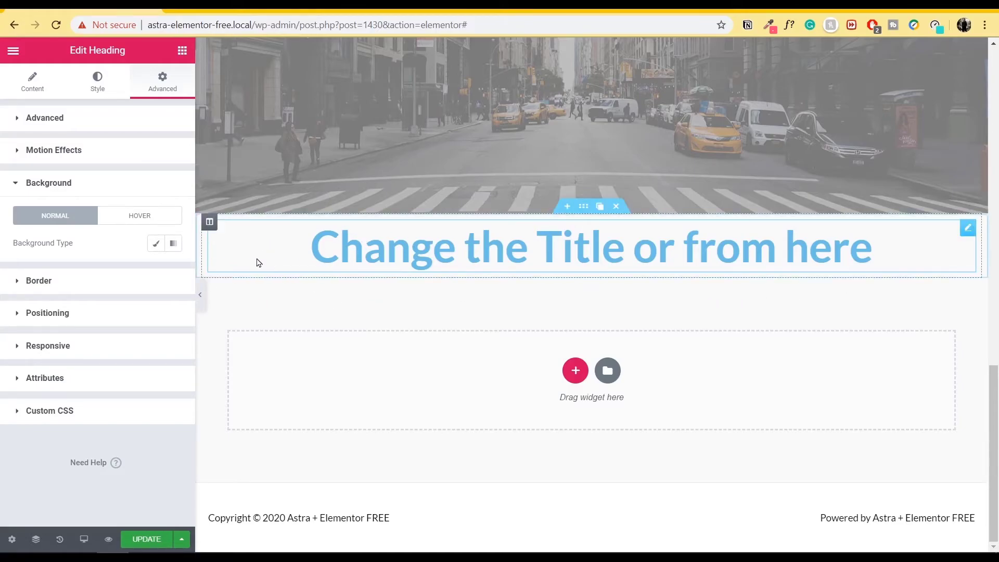
{"action": "left_click", "coordinate": [152, 249]}
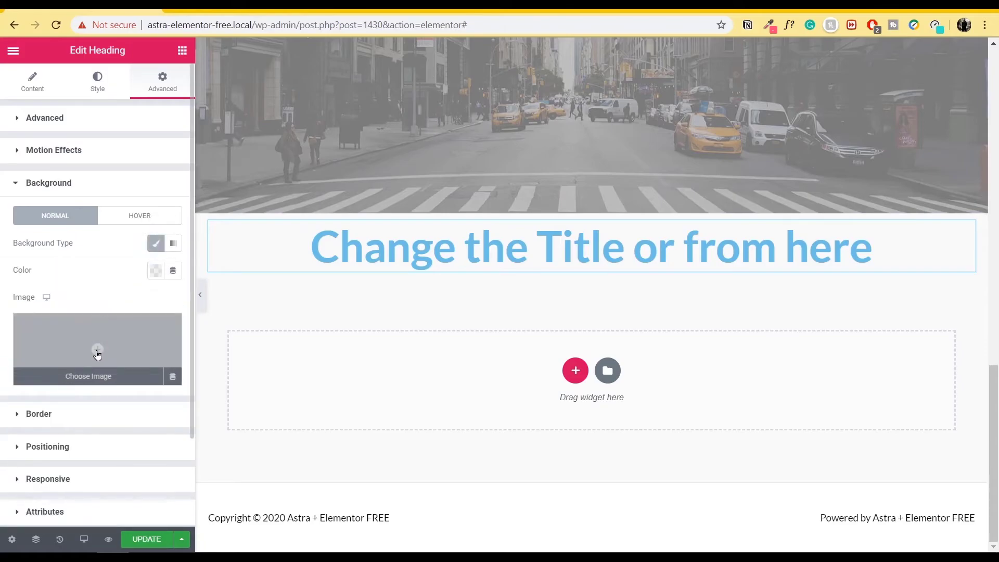
{"action": "left_click", "coordinate": [155, 272]}
{"action": "left_click", "coordinate": [146, 302]}
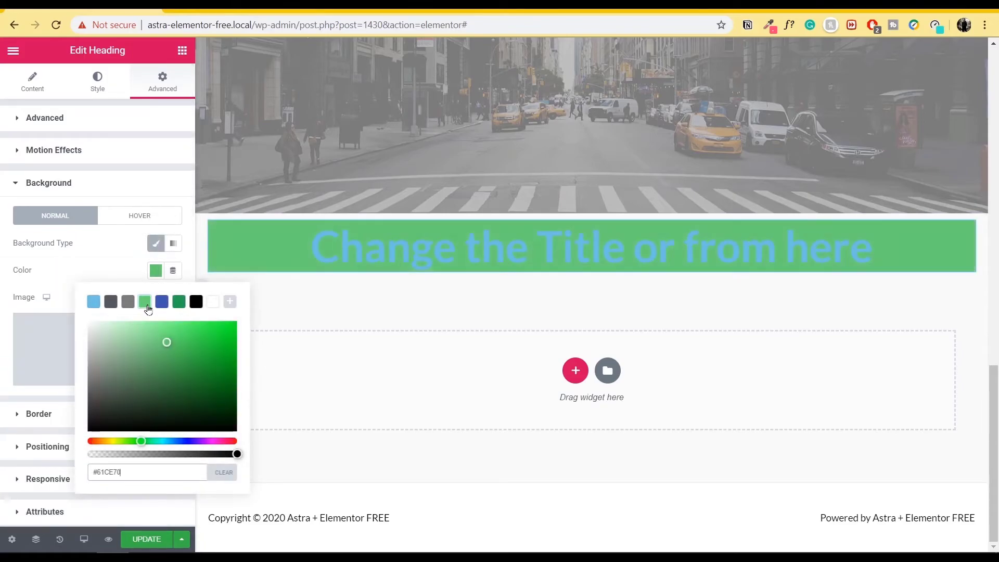
{"action": "left_click", "coordinate": [196, 302]}
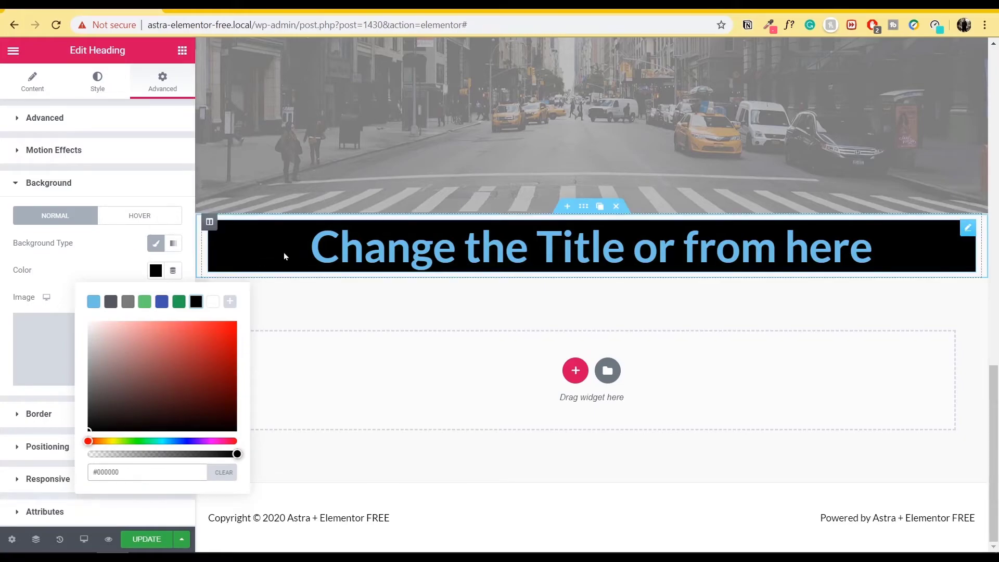
{"action": "left_click", "coordinate": [103, 246]}
Add a solid border to the heading with a width of 18 on all sides
{"action": "scroll", "coordinate": [99, 281], "scroll_direction": "down", "scroll_amount": 2}
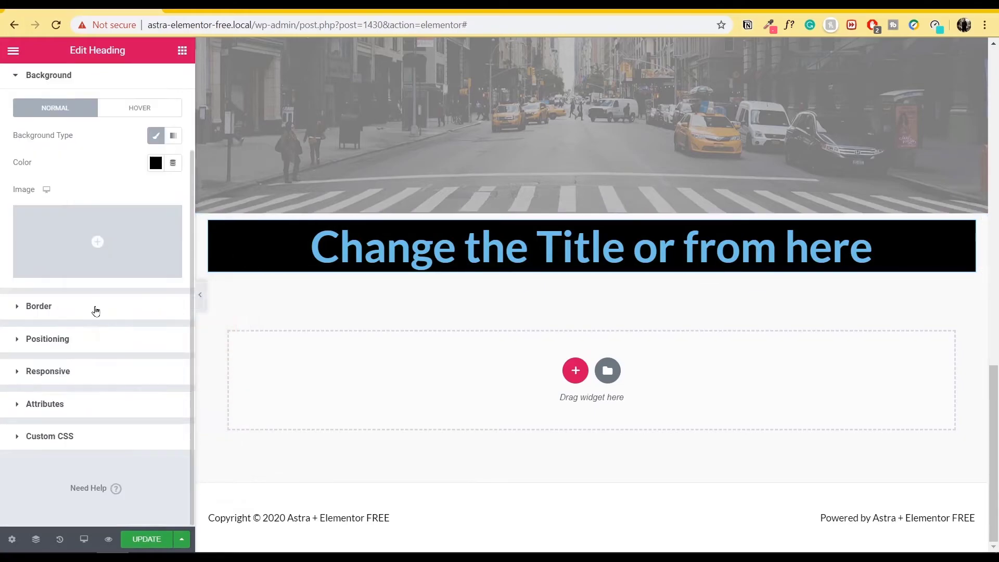
{"action": "left_click", "coordinate": [93, 308]}
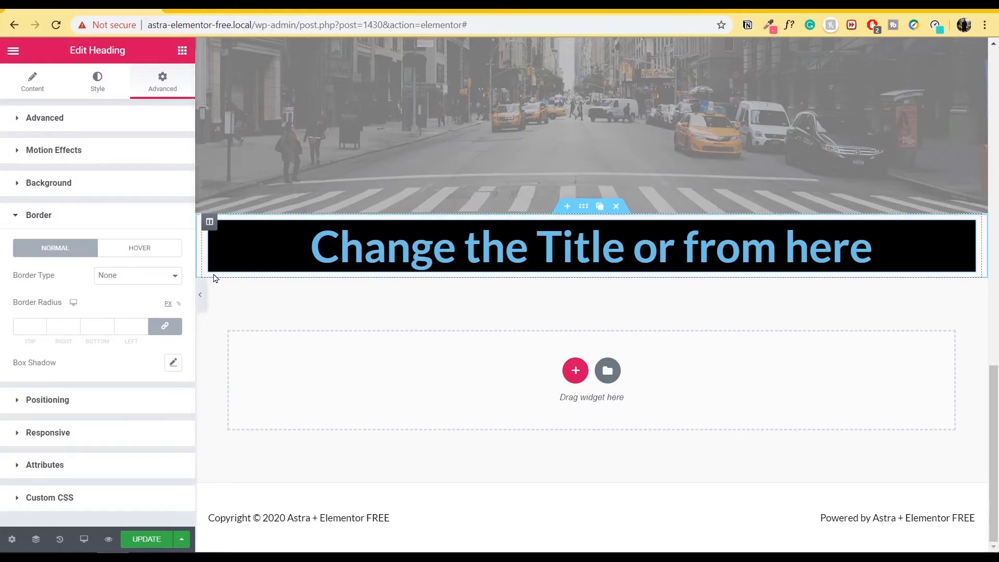
{"action": "left_click", "coordinate": [181, 282]}
{"action": "left_click", "coordinate": [138, 295]}
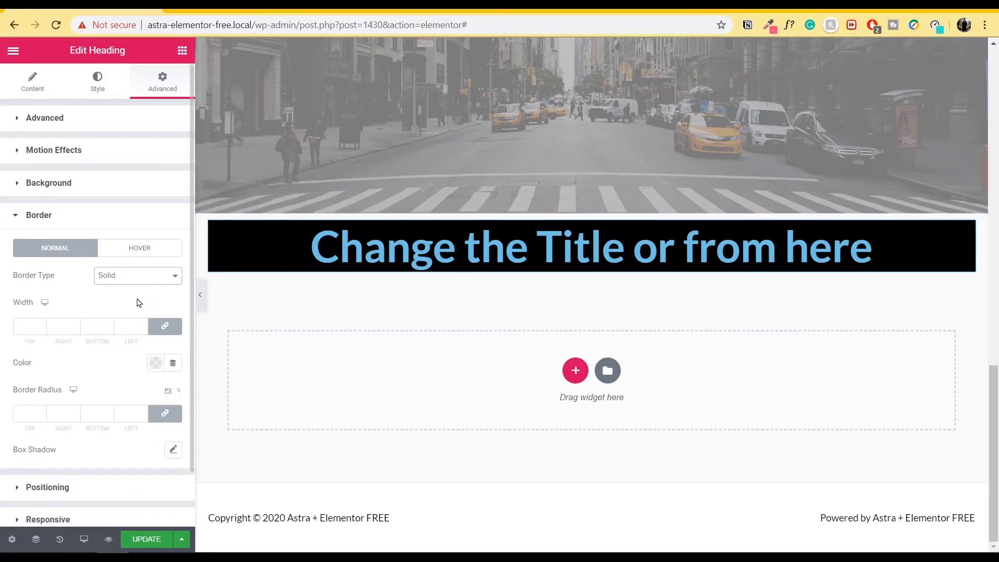
{"action": "left_click", "coordinate": [43, 324]}
{"action": "left_click", "coordinate": [42, 325]}
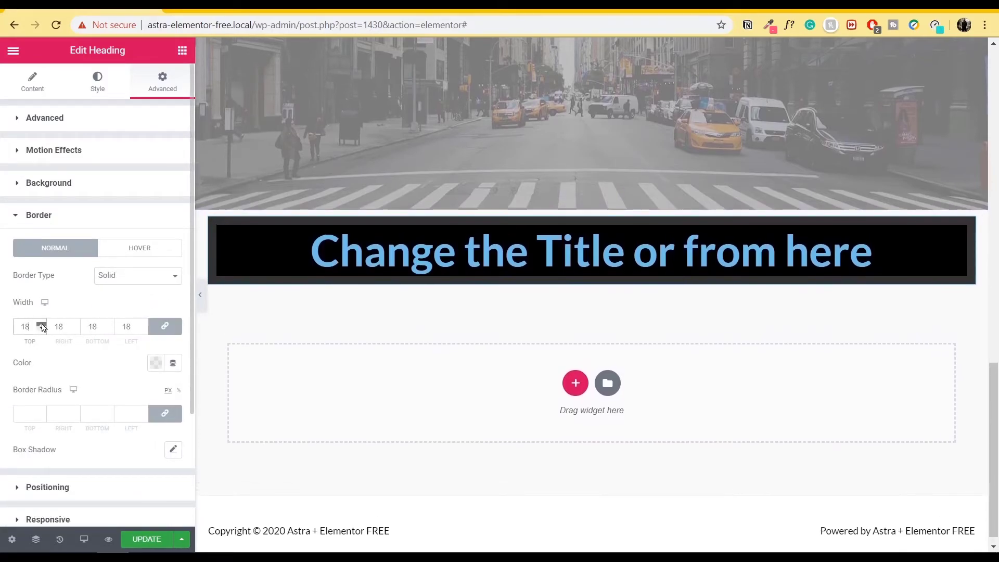
Set the heading's border colour to pure red (#FF0000)
{"action": "left_click", "coordinate": [155, 362]}
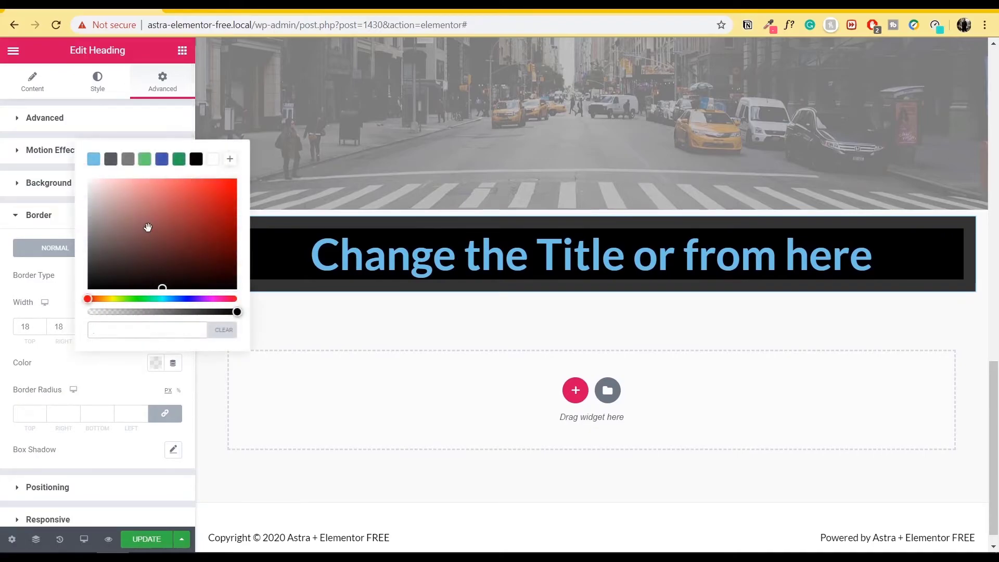
{"action": "left_click", "coordinate": [236, 194]}
{"action": "left_click_drag", "start_coordinate": [209, 236], "coordinate": [242, 183]}
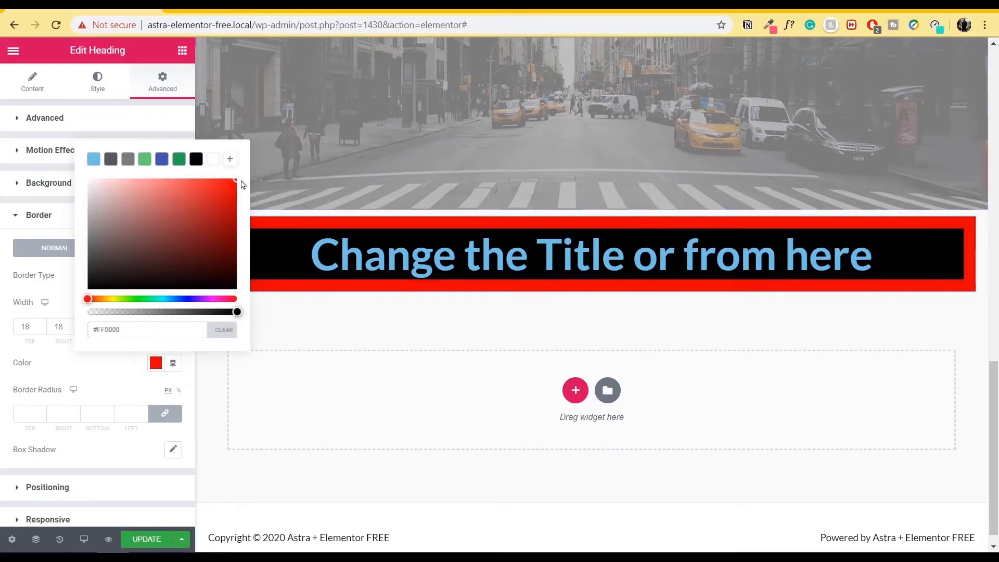
{"action": "left_click", "coordinate": [47, 300]}
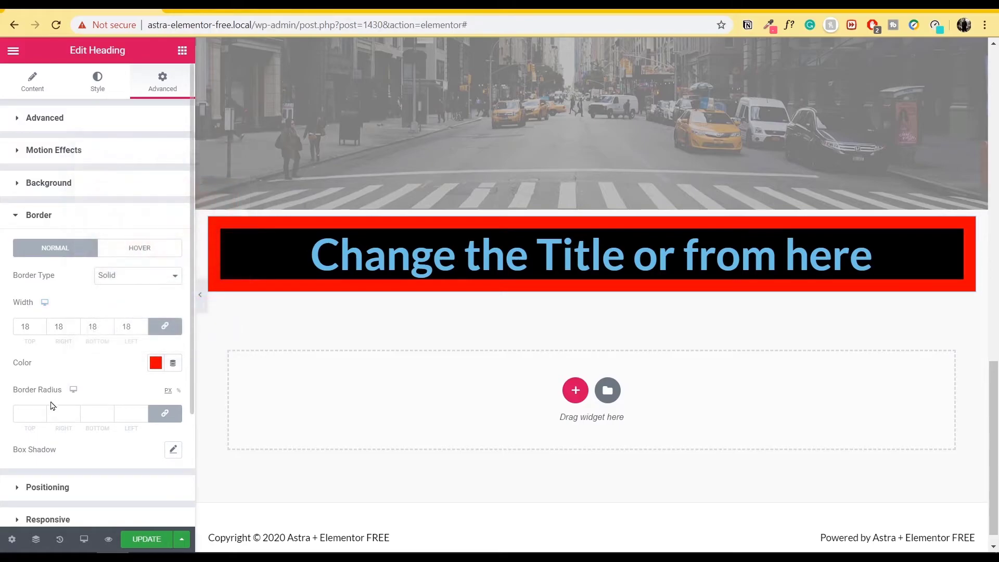
Round the heading's border with a radius of 74 on all corners and preview the page without the editing panel
{"action": "left_click_drag", "start_coordinate": [40, 412], "coordinate": [41, 414]}
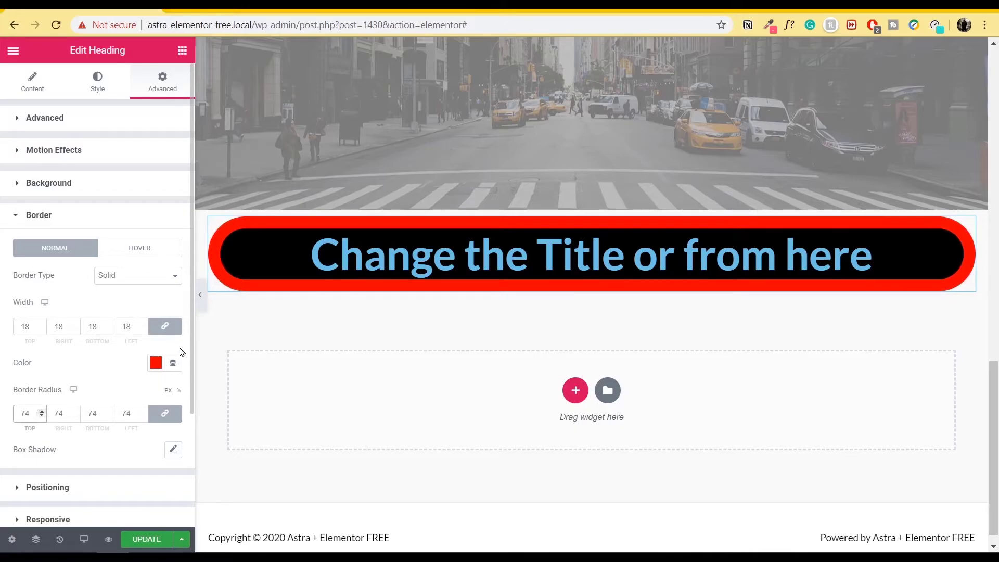
{"action": "left_click", "coordinate": [199, 294]}
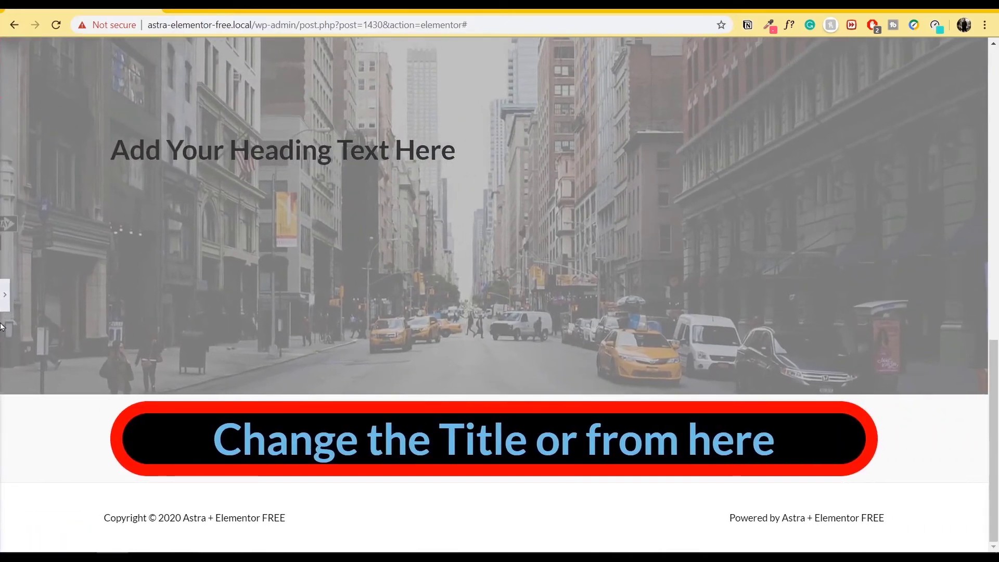
{"action": "left_click", "coordinate": [5, 294]}
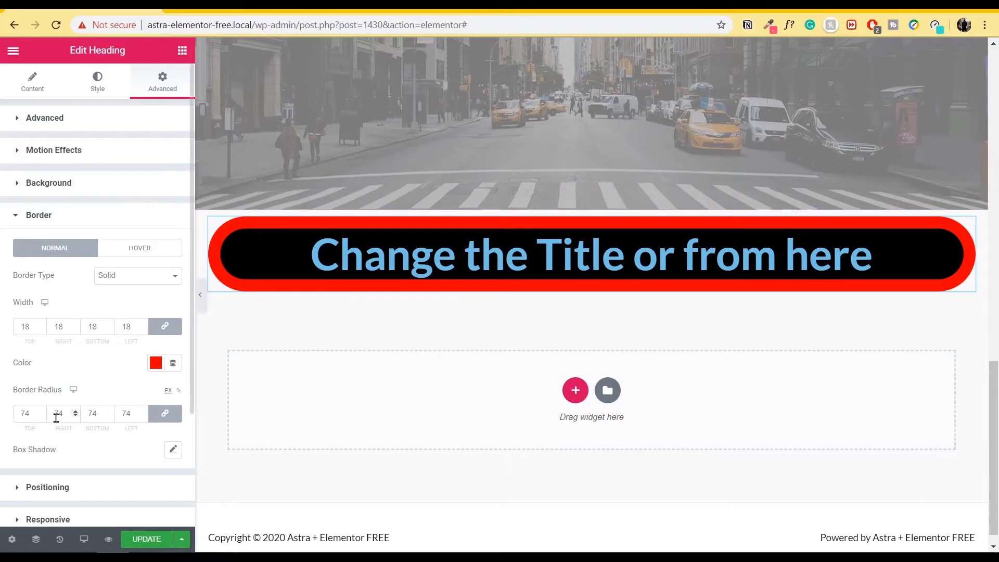
{"action": "scroll", "coordinate": [61, 416], "scroll_direction": "down", "scroll_amount": 3}
{"action": "scroll", "coordinate": [38, 330], "scroll_direction": "up", "scroll_amount": 3}
Set the heading's position to Fixed and check how it behaves along the page
{"action": "left_click", "coordinate": [57, 212]}
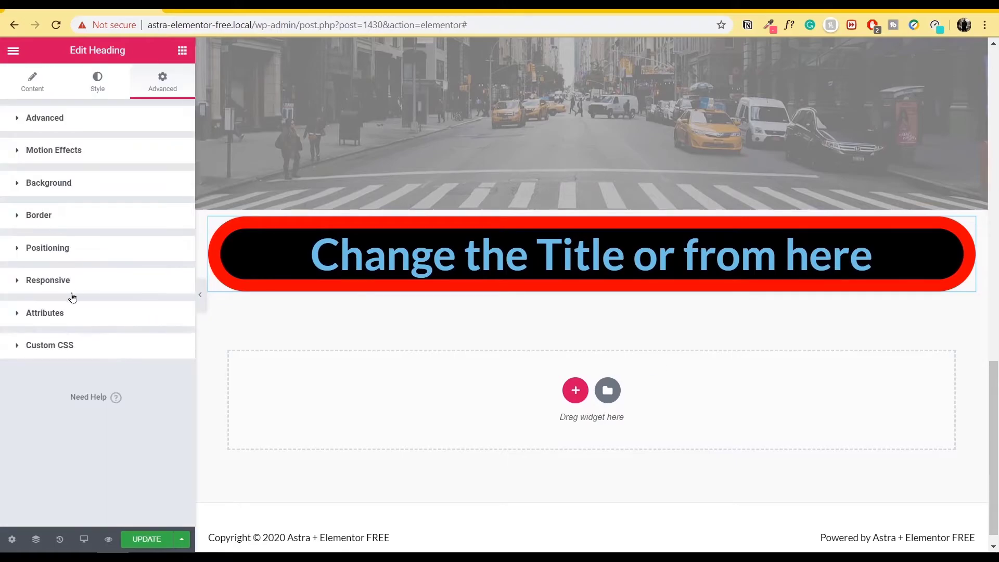
{"action": "left_click", "coordinate": [74, 252]}
{"action": "left_click", "coordinate": [154, 306]}
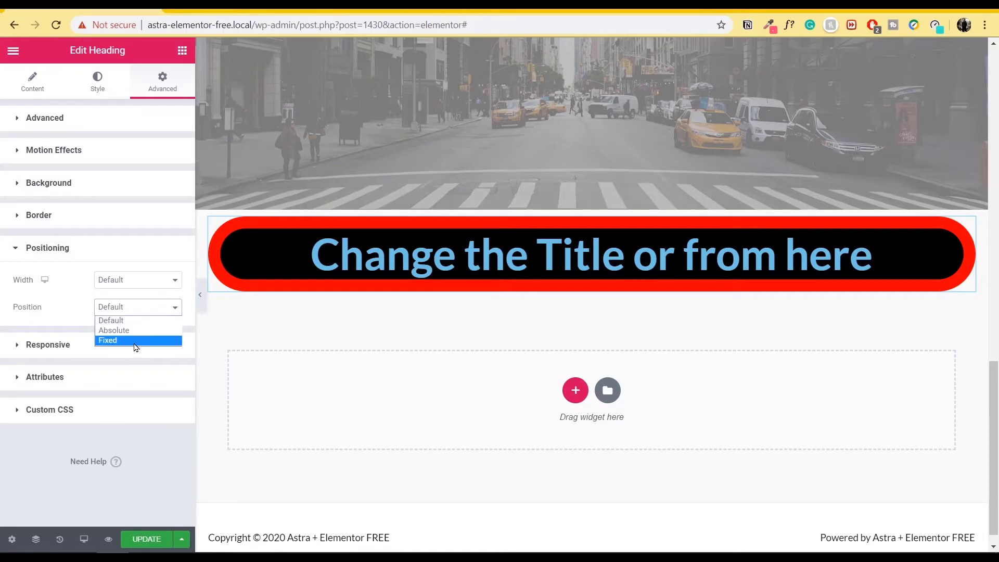
{"action": "left_click", "coordinate": [135, 341]}
{"action": "scroll", "coordinate": [452, 257], "scroll_direction": "up", "scroll_amount": 4}
{"action": "scroll", "coordinate": [453, 257], "scroll_direction": "down", "scroll_amount": 5}
{"action": "scroll", "coordinate": [453, 257], "scroll_direction": "up", "scroll_amount": 4}
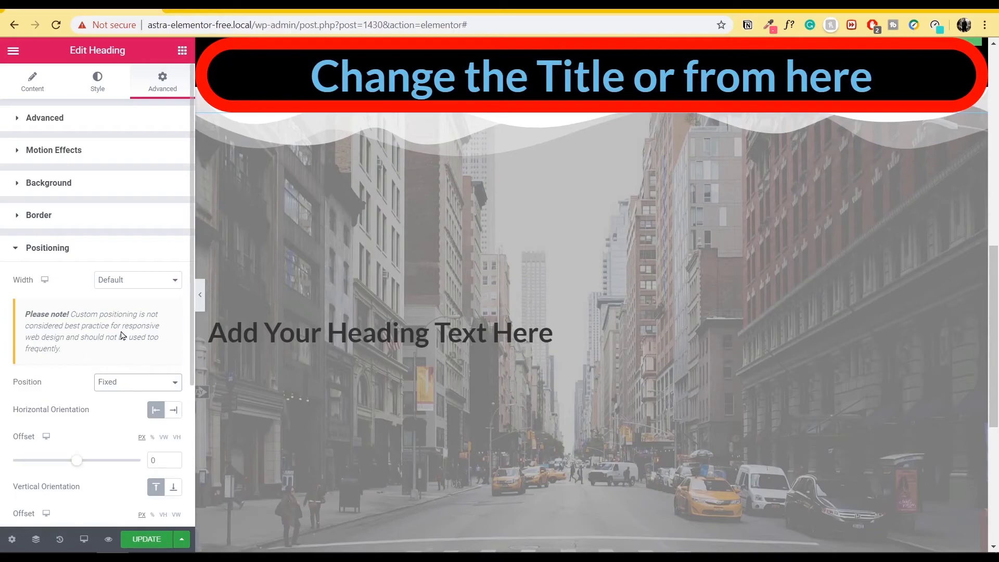
{"action": "scroll", "coordinate": [123, 333], "scroll_direction": "down", "scroll_amount": 2}
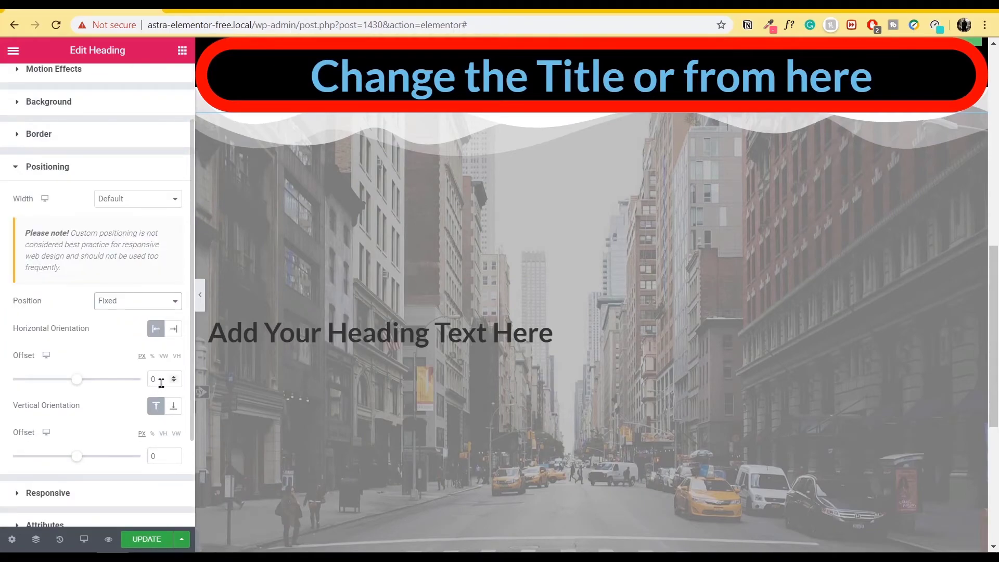
Switch the heading's horizontal orientation to the right and its position to Absolute
{"action": "left_click", "coordinate": [173, 328]}
{"action": "left_click", "coordinate": [150, 307]}
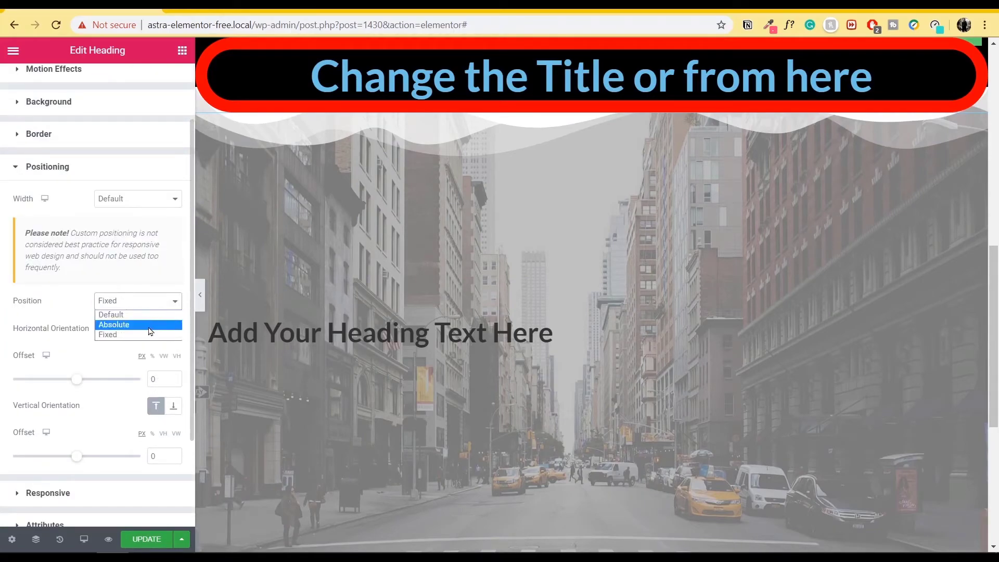
{"action": "left_click", "coordinate": [114, 324]}
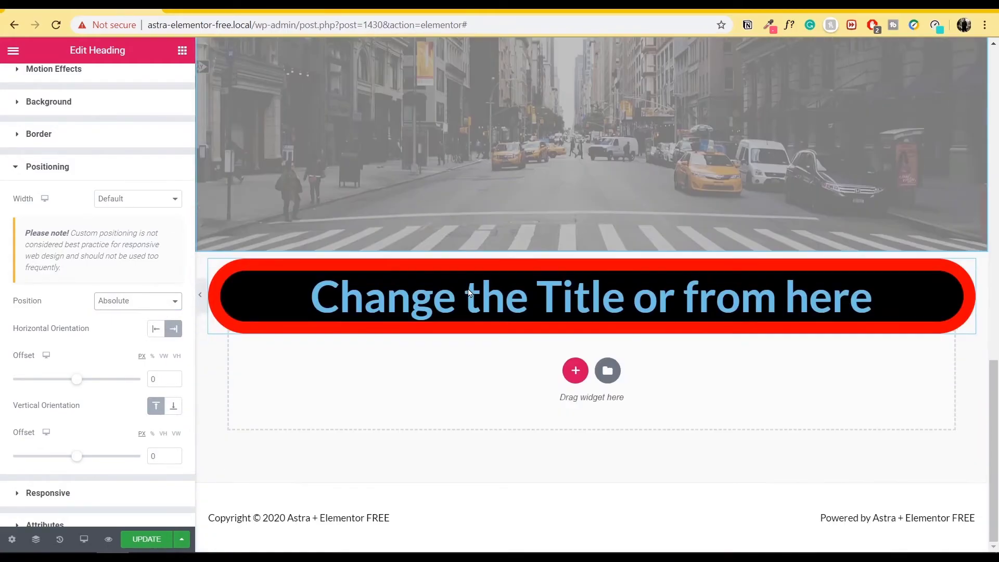
Return the heading's position to Default and look over the remaining advanced settings
{"action": "left_click", "coordinate": [140, 300]}
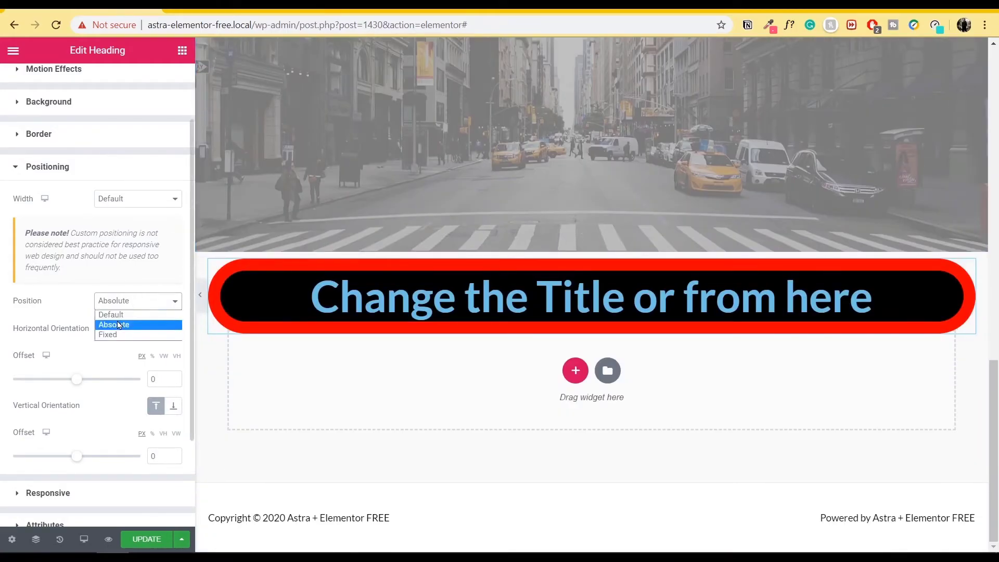
{"action": "left_click", "coordinate": [111, 315]}
{"action": "left_click", "coordinate": [125, 283]}
{"action": "left_click", "coordinate": [39, 253]}
{"action": "left_click", "coordinate": [54, 282]}
{"action": "left_click", "coordinate": [54, 283]}
{"action": "scroll", "coordinate": [392, 323], "scroll_direction": "down", "scroll_amount": 2}
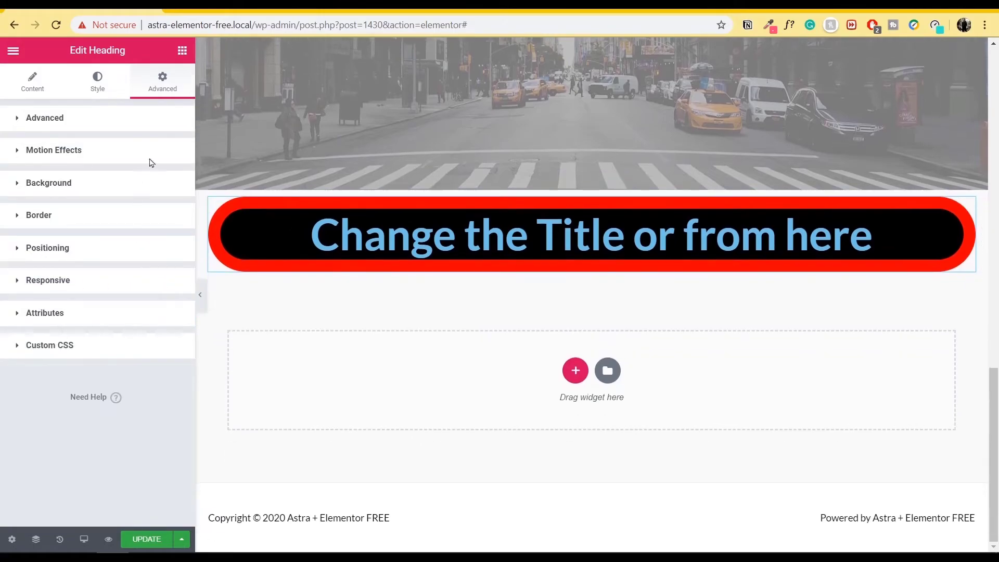
Add an Image widget directly below the red-bordered heading
{"action": "left_click", "coordinate": [182, 50]}
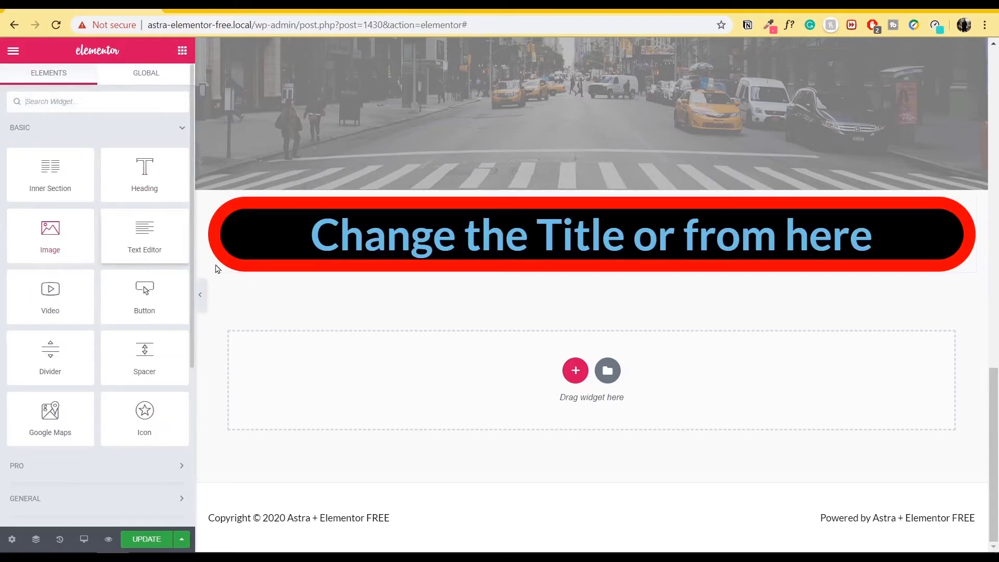
{"action": "left_click_drag", "start_coordinate": [43, 244], "coordinate": [594, 276]}
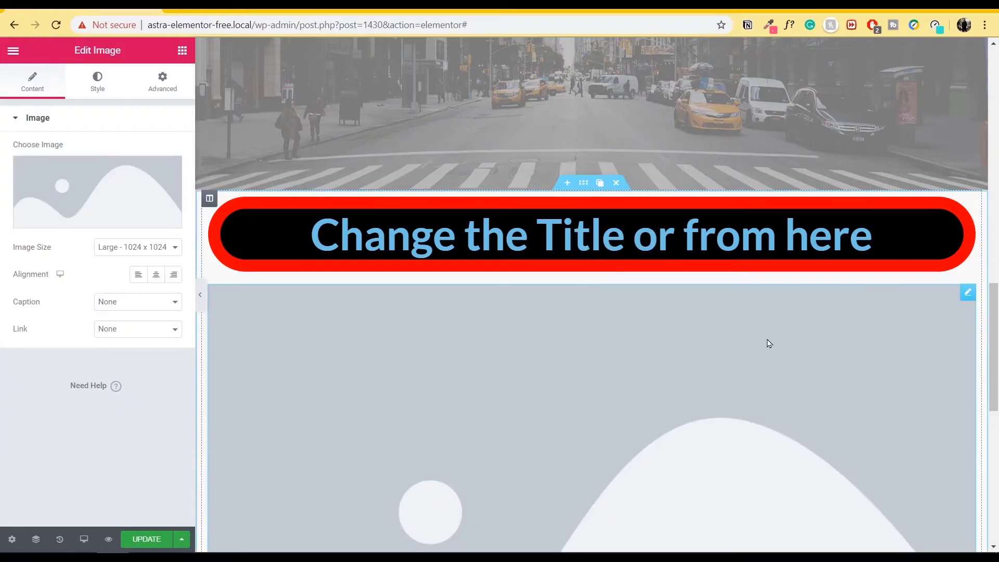
{"action": "scroll", "coordinate": [863, 333], "scroll_direction": "down", "scroll_amount": 4}
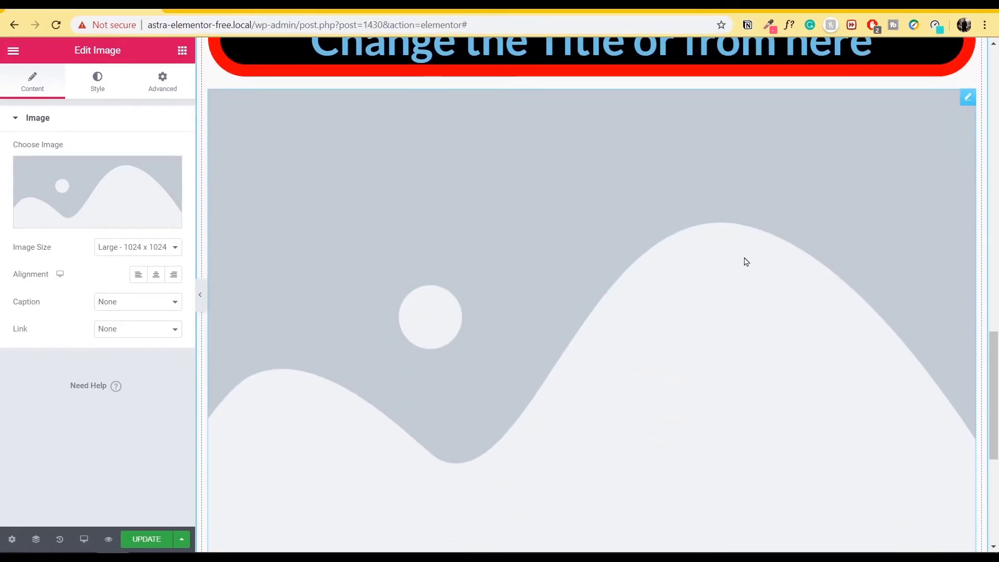
Replace the man's photo in the green-bordered column with women-fashion-free-img.jpg from the media library, viewing the upload option as well
{"action": "scroll", "coordinate": [795, 274], "scroll_direction": "up", "scroll_amount": 15}
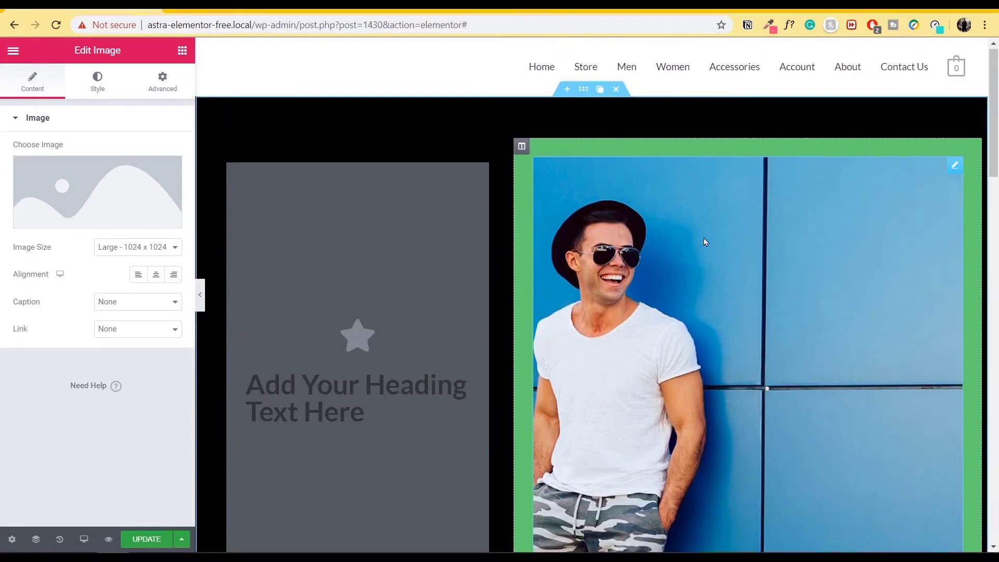
{"action": "scroll", "coordinate": [832, 182], "scroll_direction": "down", "scroll_amount": 3}
{"action": "scroll", "coordinate": [936, 115], "scroll_direction": "up", "scroll_amount": 1}
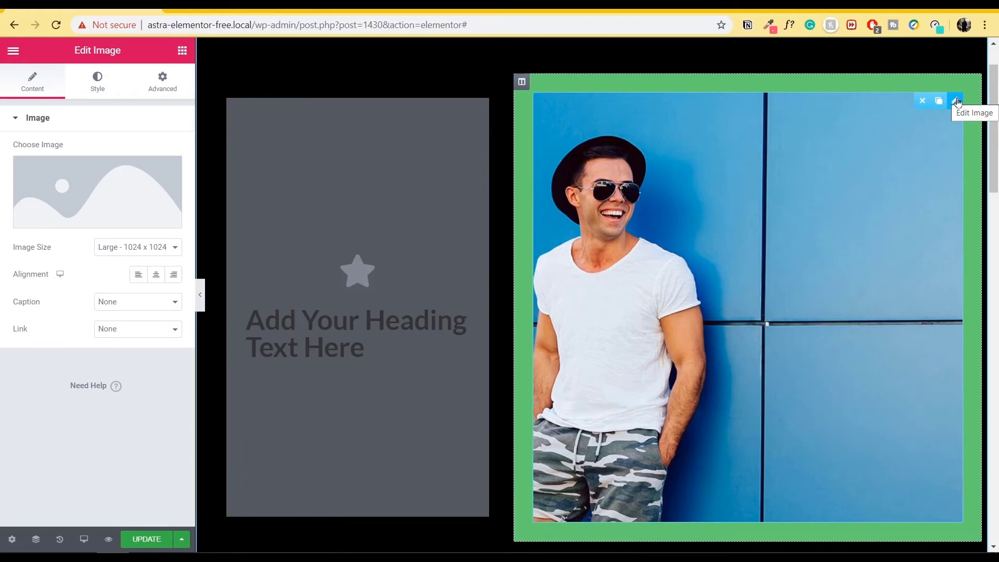
{"action": "left_click", "coordinate": [957, 101]}
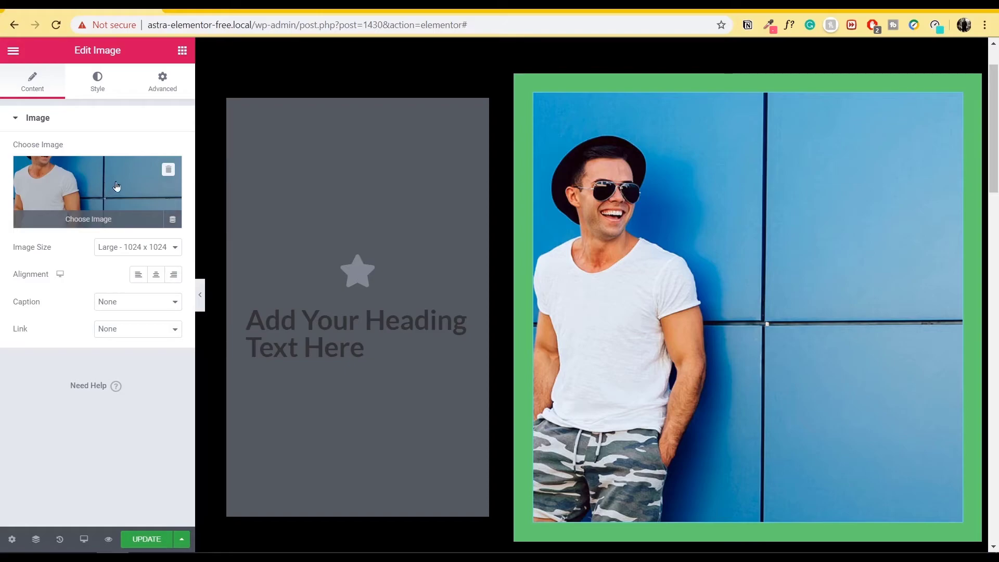
{"action": "left_click", "coordinate": [135, 209]}
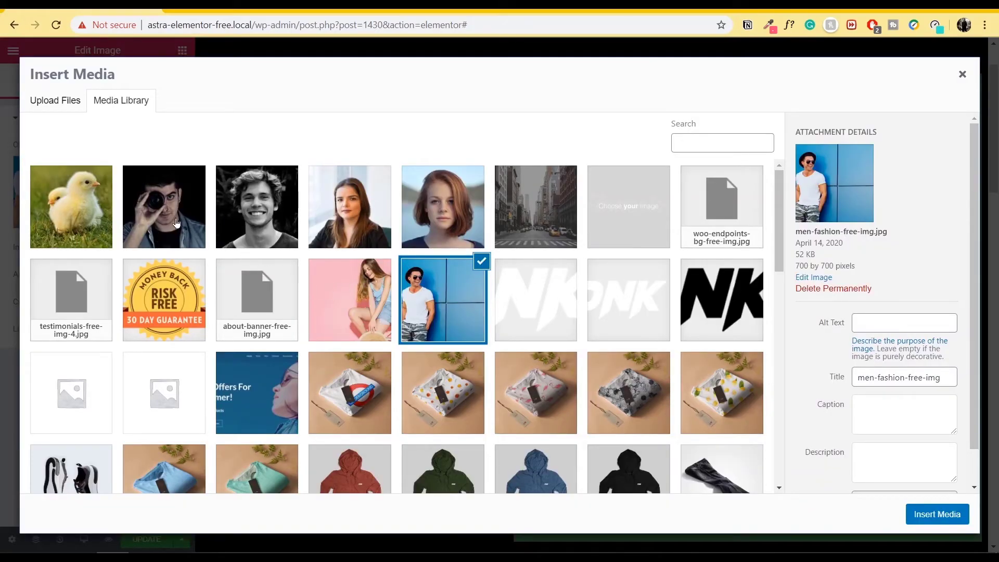
{"action": "left_click", "coordinate": [355, 334]}
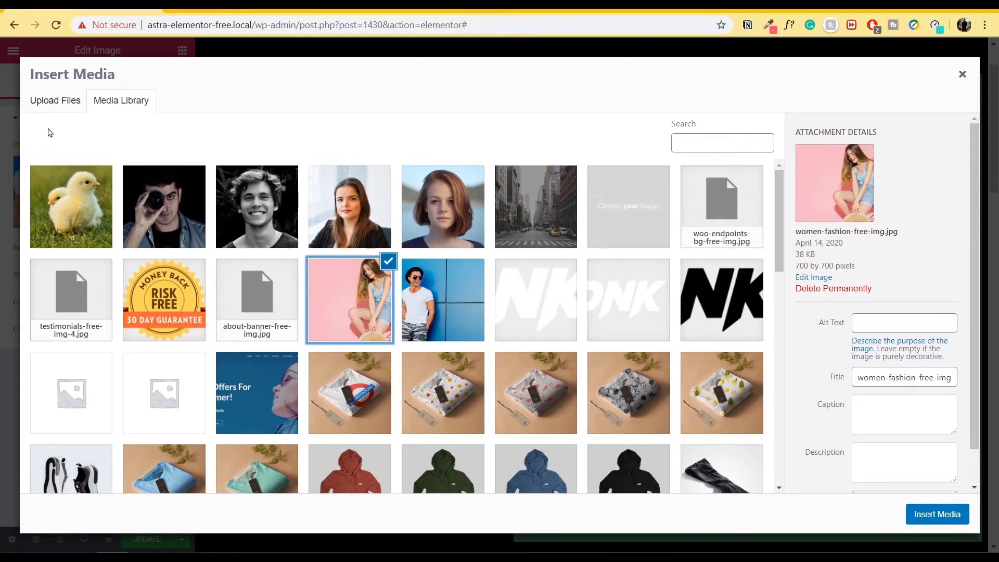
{"action": "left_click", "coordinate": [57, 106]}
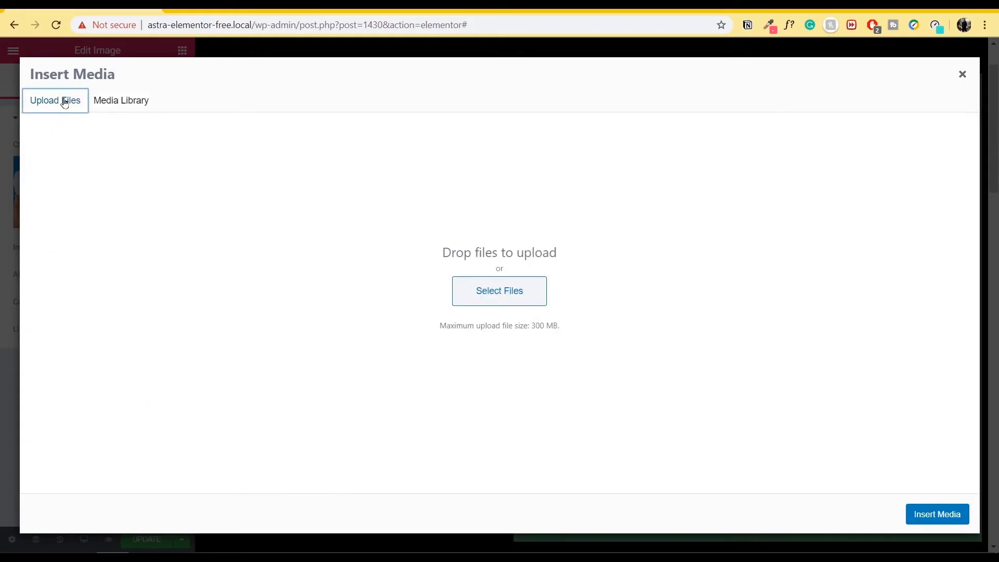
{"action": "left_click", "coordinate": [497, 302]}
{"action": "left_click", "coordinate": [121, 101]}
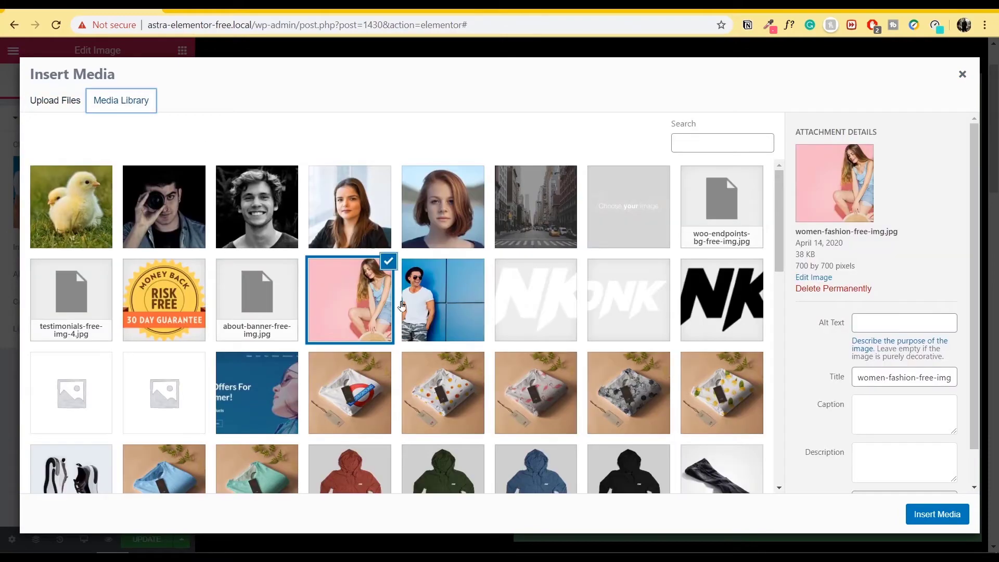
{"action": "left_click", "coordinate": [944, 518]}
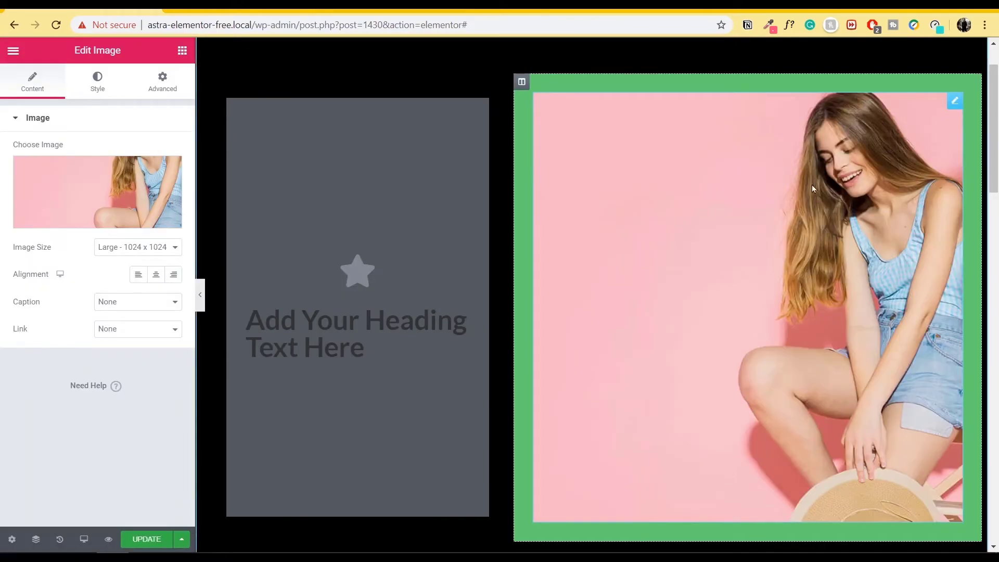
Set the image size of the woman's photo to Full and look over the other available sizes
{"action": "left_click", "coordinate": [151, 247]}
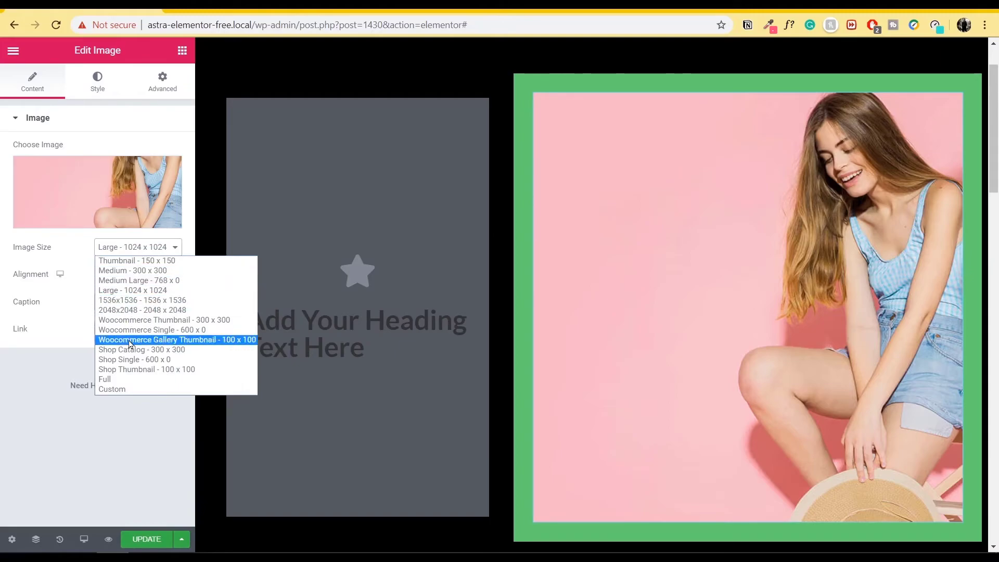
{"action": "left_click", "coordinate": [126, 380]}
{"action": "left_click", "coordinate": [133, 248]}
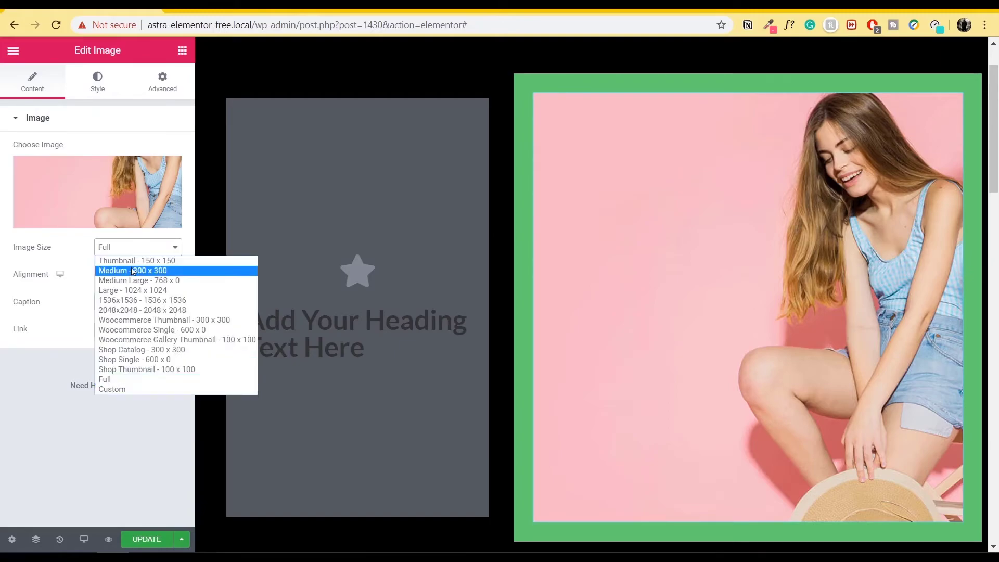
{"action": "left_click", "coordinate": [142, 253]}
{"action": "left_click", "coordinate": [154, 246]}
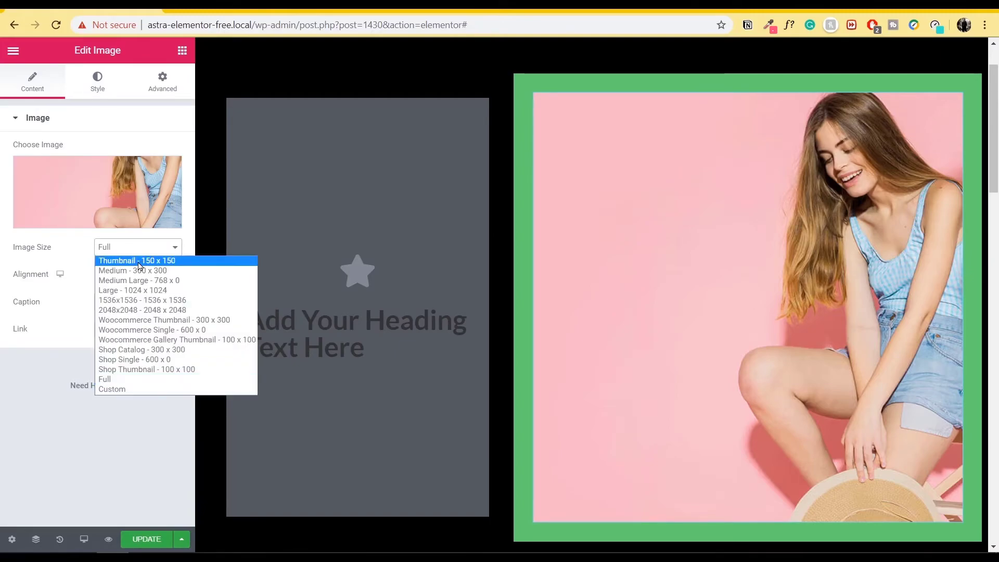
{"action": "left_click", "coordinate": [68, 293]}
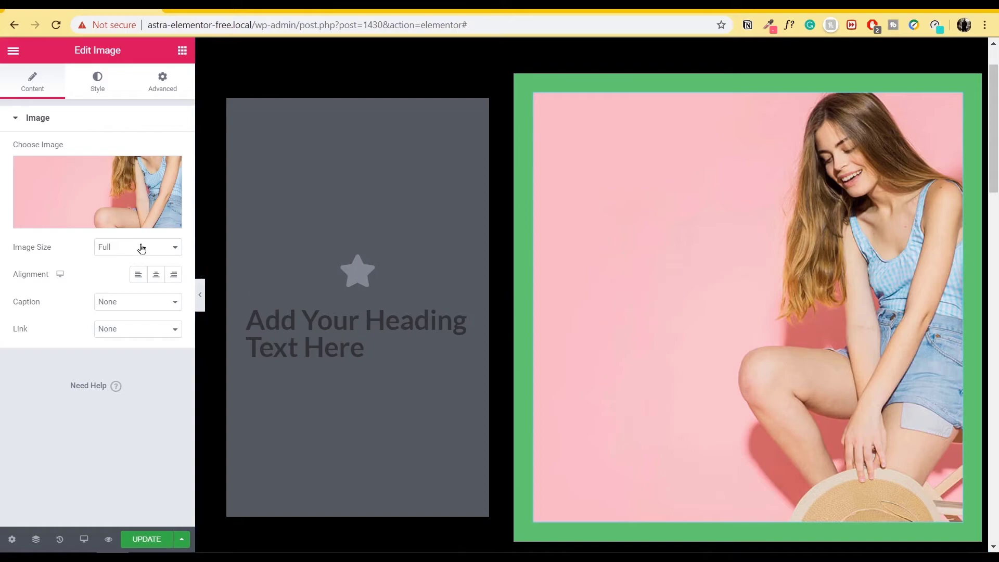
Widen the green-bordered column to 83.3% and center the image in it, trying right and left alignment as well
{"action": "left_click", "coordinate": [155, 275]}
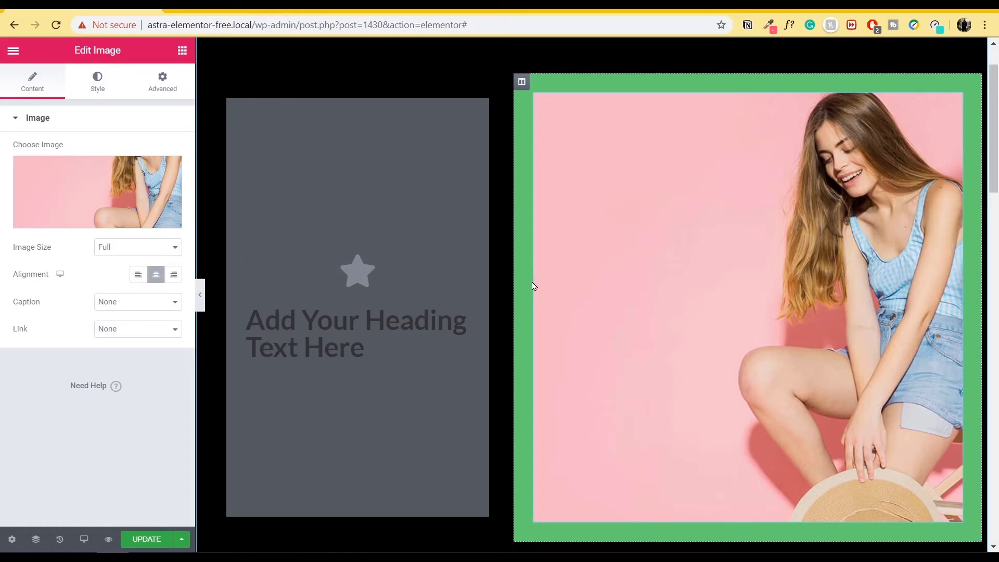
{"action": "left_click_drag", "start_coordinate": [515, 292], "coordinate": [331, 306]}
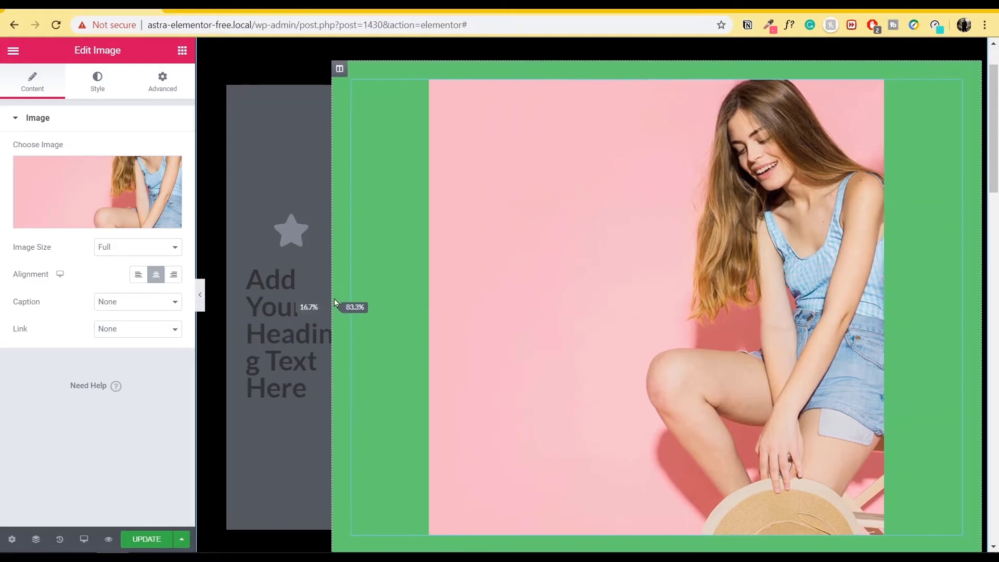
{"action": "left_click", "coordinate": [173, 276]}
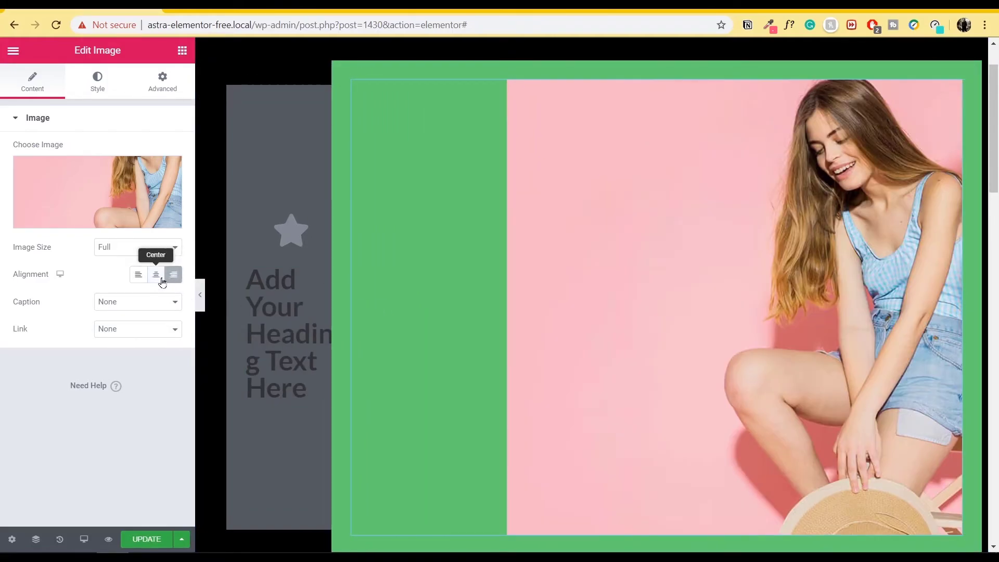
{"action": "left_click", "coordinate": [138, 276]}
{"action": "left_click", "coordinate": [157, 276]}
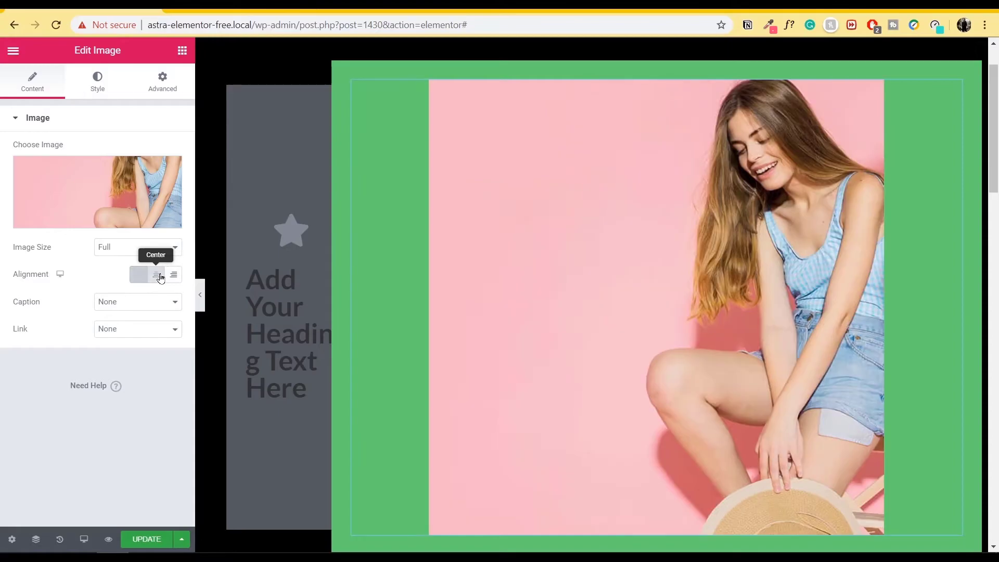
View the image's caption options and try Media File and Custom URL as its link type
{"action": "left_click", "coordinate": [156, 307]}
{"action": "left_click", "coordinate": [55, 322]}
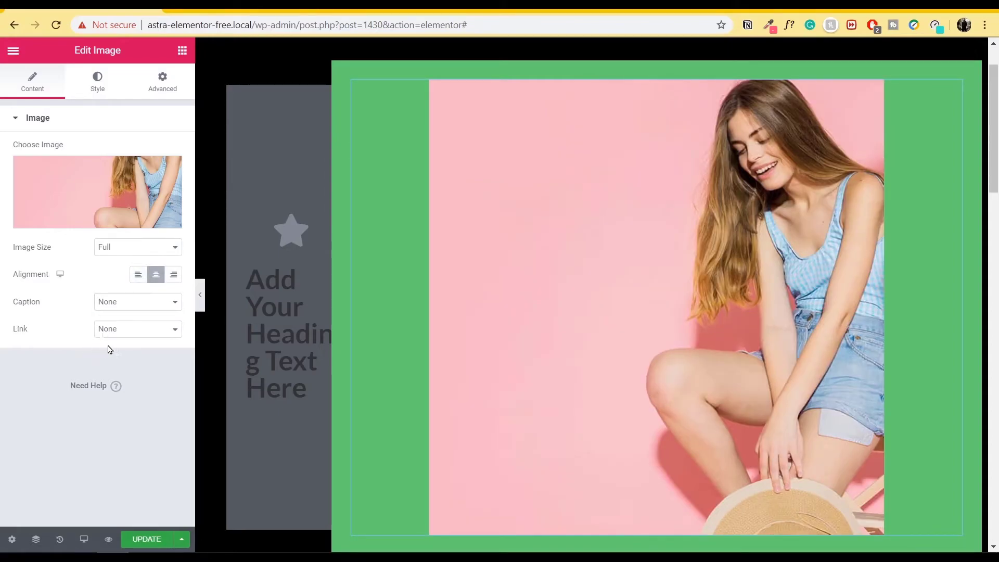
{"action": "left_click", "coordinate": [152, 333]}
{"action": "left_click", "coordinate": [153, 333]}
{"action": "left_click", "coordinate": [152, 336]}
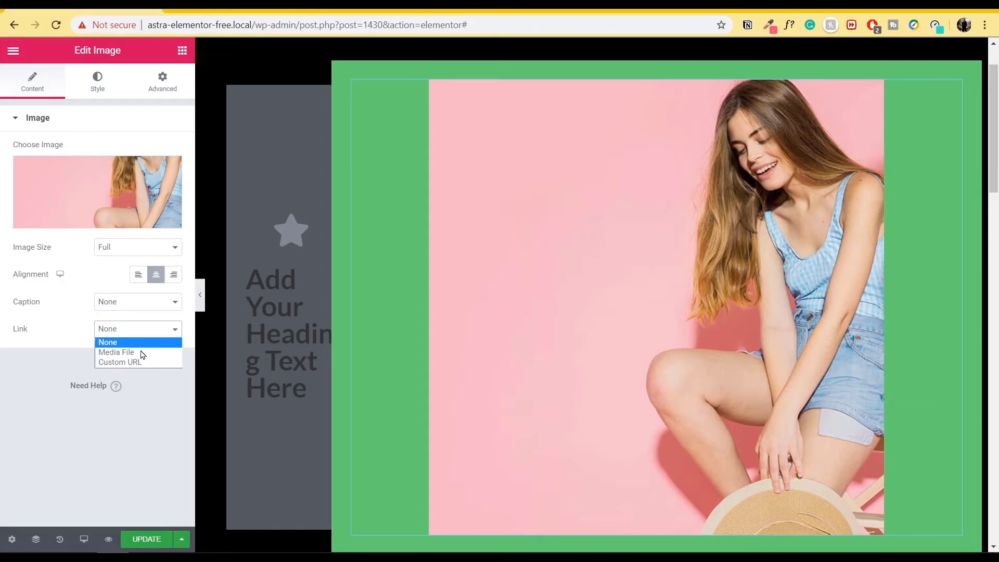
{"action": "left_click", "coordinate": [139, 353]}
{"action": "left_click", "coordinate": [155, 338]}
{"action": "left_click", "coordinate": [141, 365]}
Link the image to its Media File with Lightbox set to Yes, and preview the lightbox
{"action": "left_click", "coordinate": [136, 329]}
{"action": "left_click", "coordinate": [140, 351]}
{"action": "left_click", "coordinate": [142, 358]}
{"action": "left_click", "coordinate": [134, 381]}
{"action": "left_click", "coordinate": [656, 292]}
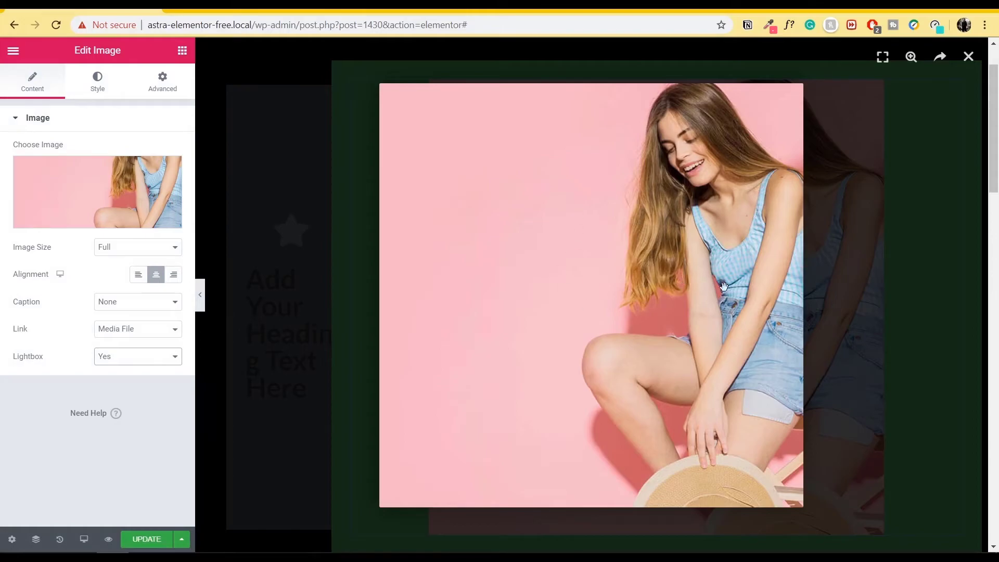
{"action": "left_click", "coordinate": [851, 294]}
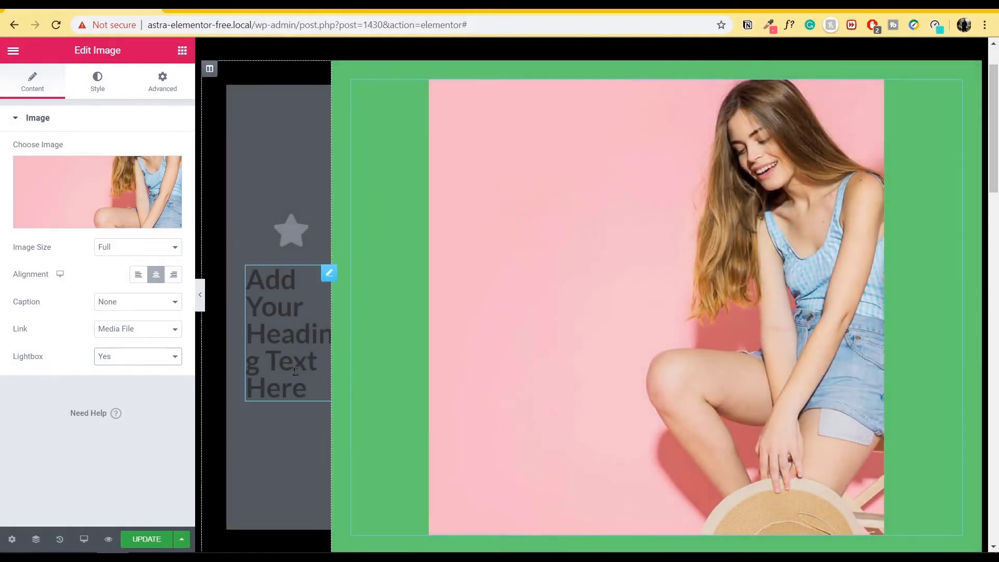
Set the image's Lightbox back to Default and its link to None
{"action": "left_click", "coordinate": [176, 356]}
{"action": "left_click", "coordinate": [168, 369]}
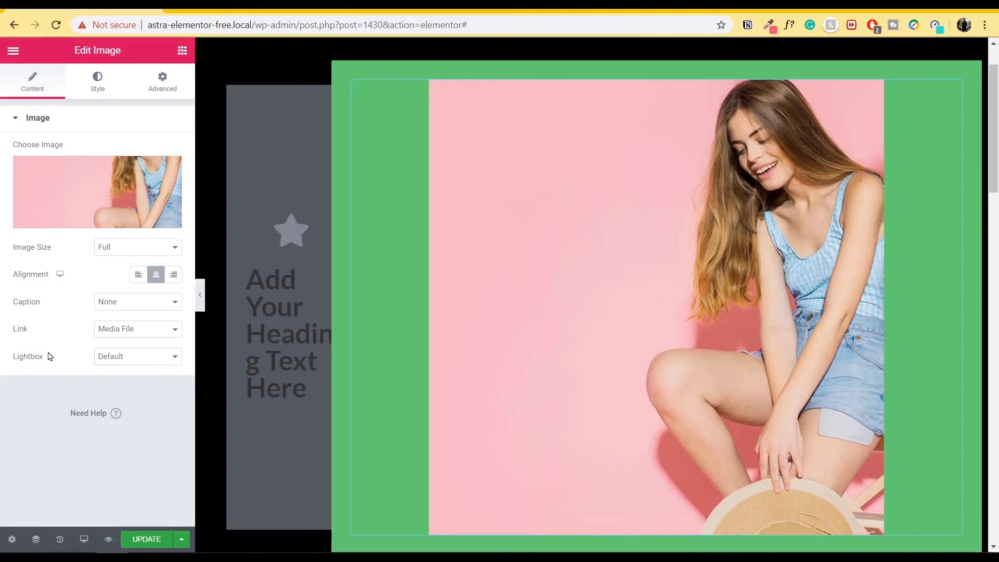
{"action": "left_click", "coordinate": [130, 330]}
{"action": "left_click", "coordinate": [112, 342]}
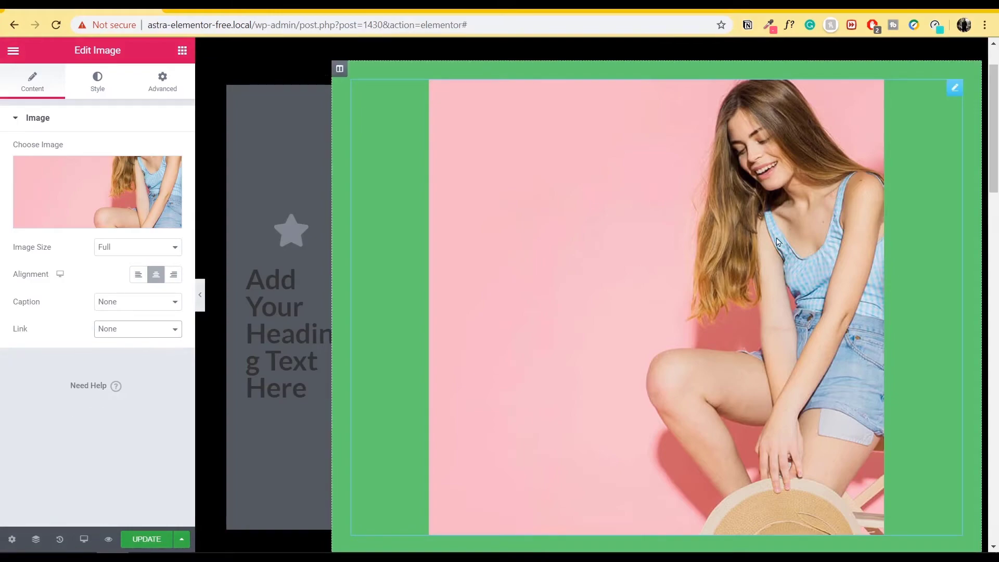
Try an image width of 35% and a max width of 1%, and undo both changes
{"action": "left_click", "coordinate": [97, 82]}
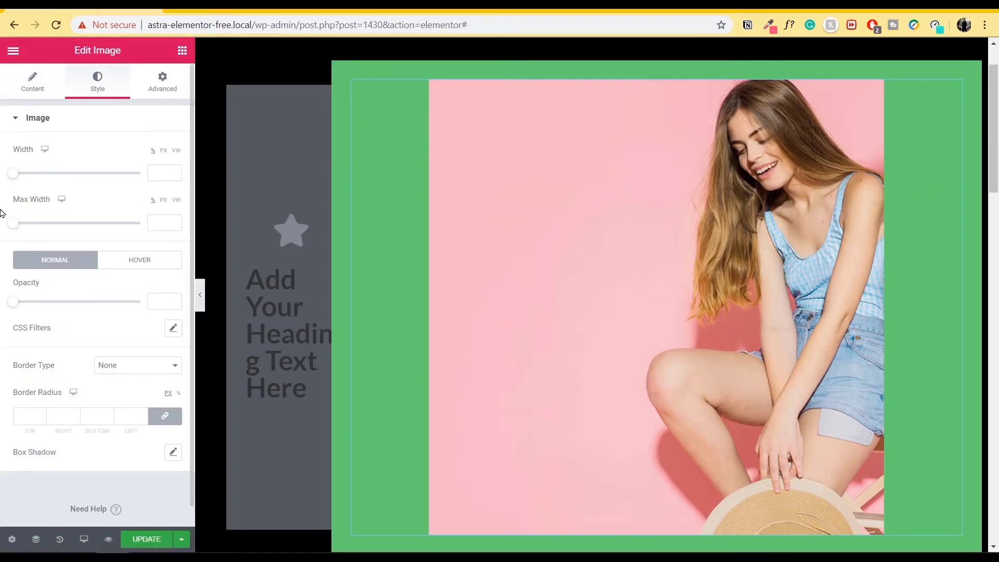
{"action": "left_click_drag", "start_coordinate": [22, 180], "coordinate": [58, 189]}
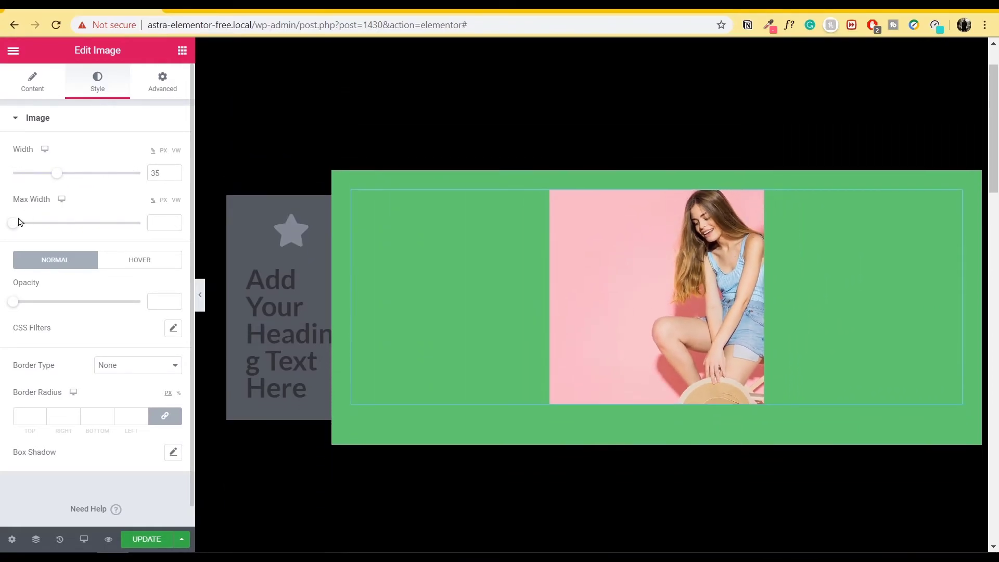
{"action": "mouse_move", "coordinate": [13, 230]}
{"action": "left_mouse_down"}
{"action": "mouse_move", "coordinate": [98, 230]}
{"action": "mouse_move", "coordinate": [2, 238]}
{"action": "left_mouse_up"}
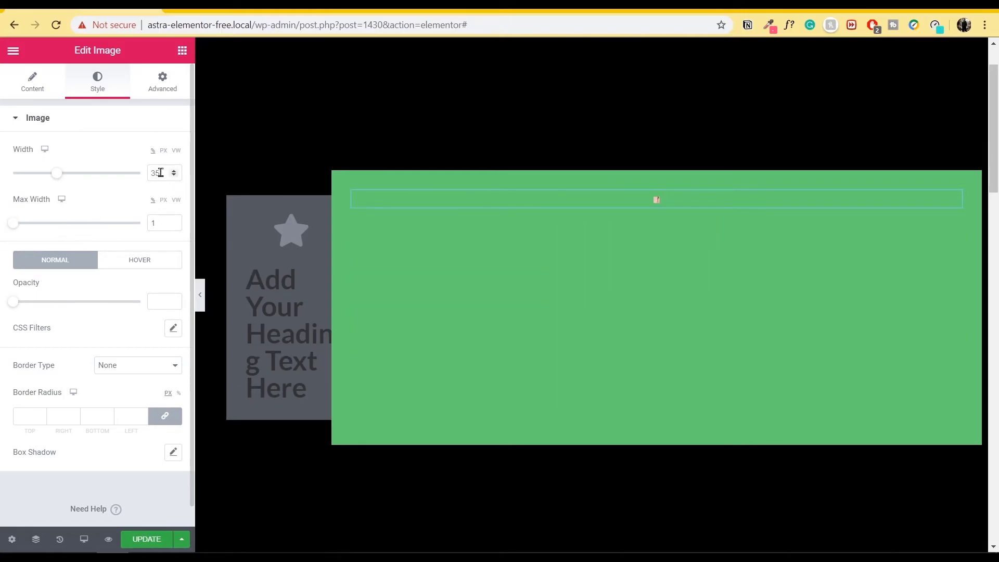
{"action": "key", "text": "ctrl+z"}
{"action": "key", "text": "ctrl+z"}
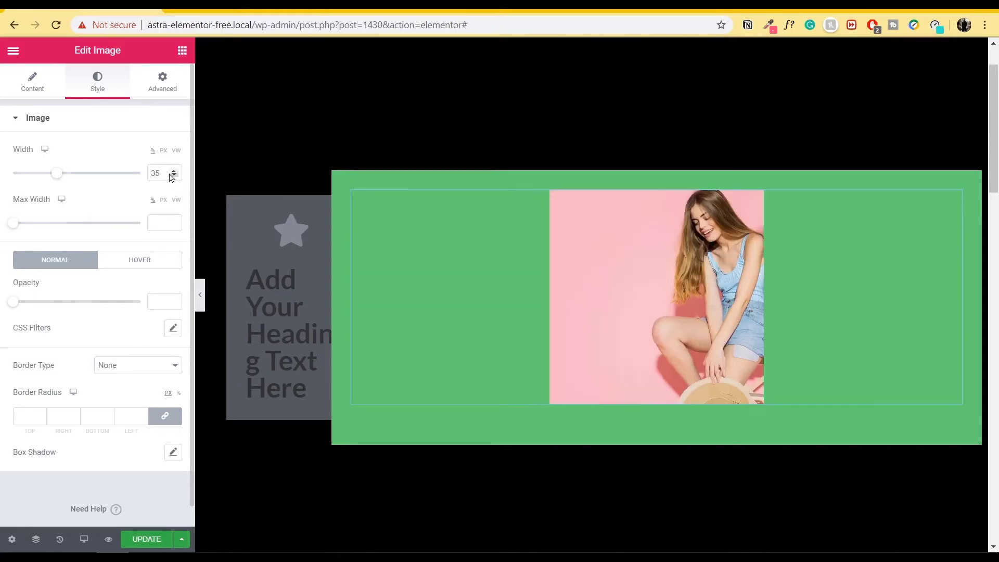
Set the image's opacity to 0.37 and give it a Solid border
{"action": "left_click_drag", "start_coordinate": [14, 306], "coordinate": [51, 303]}
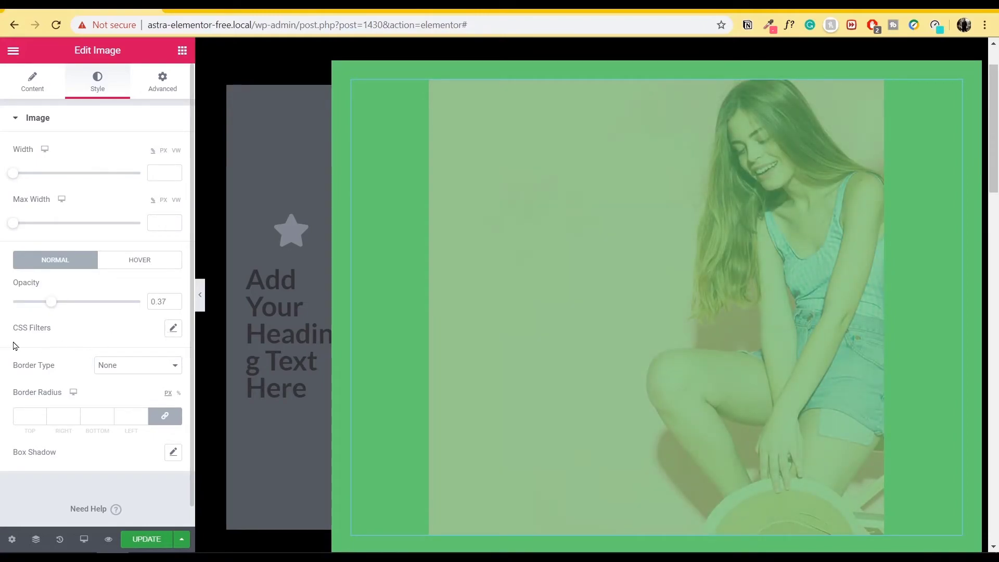
{"action": "scroll", "coordinate": [42, 346], "scroll_direction": "down", "scroll_amount": 1}
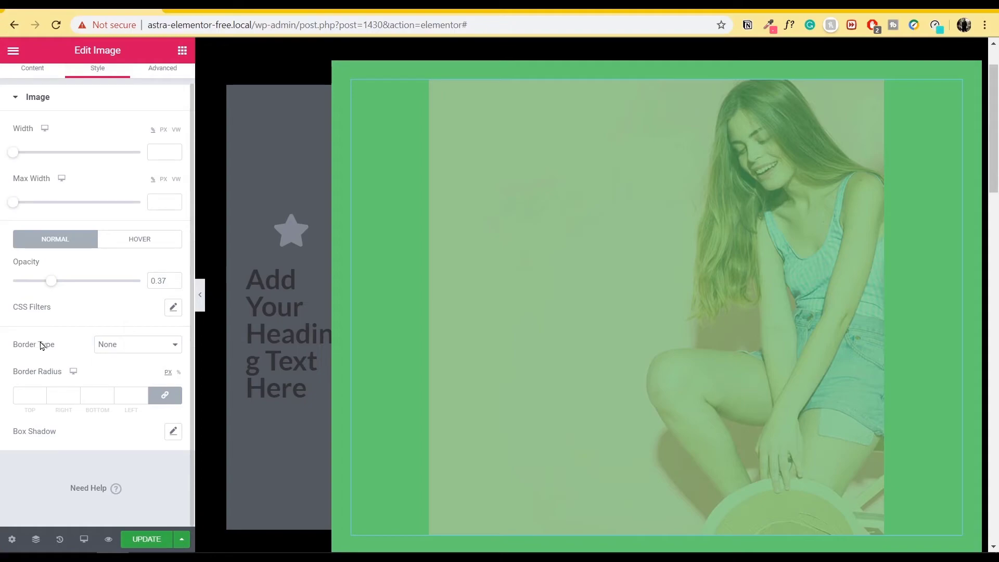
{"action": "left_click", "coordinate": [164, 352]}
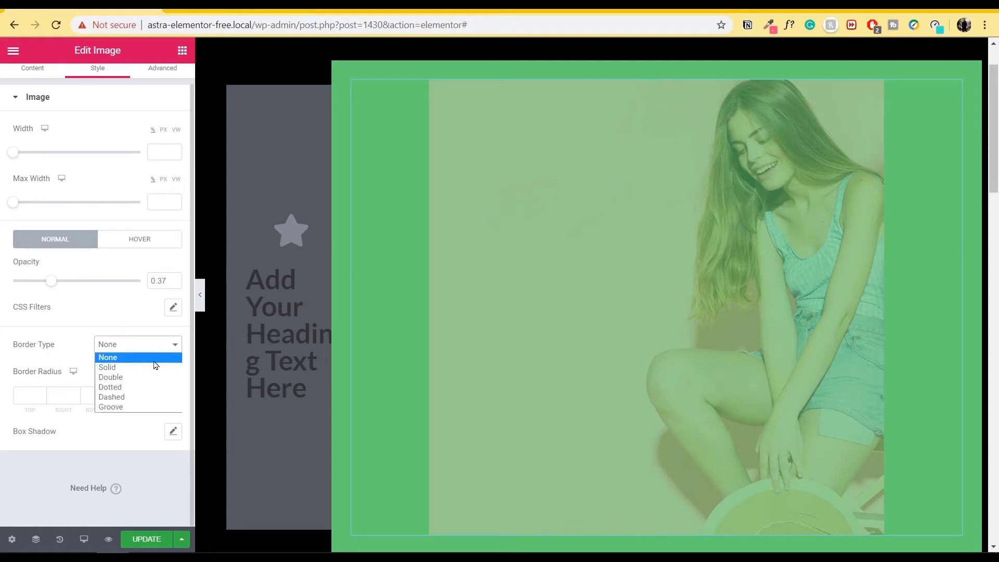
{"action": "left_click", "coordinate": [155, 367]}
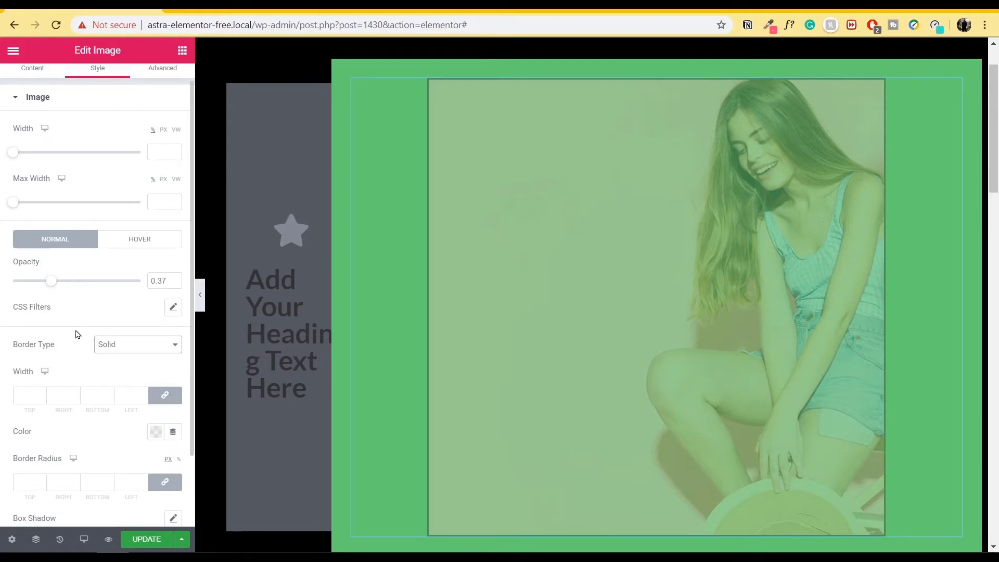
Round the image into a circle with a border radius of 1000 px on all corners
{"action": "scroll", "coordinate": [43, 390], "scroll_direction": "down", "scroll_amount": 2}
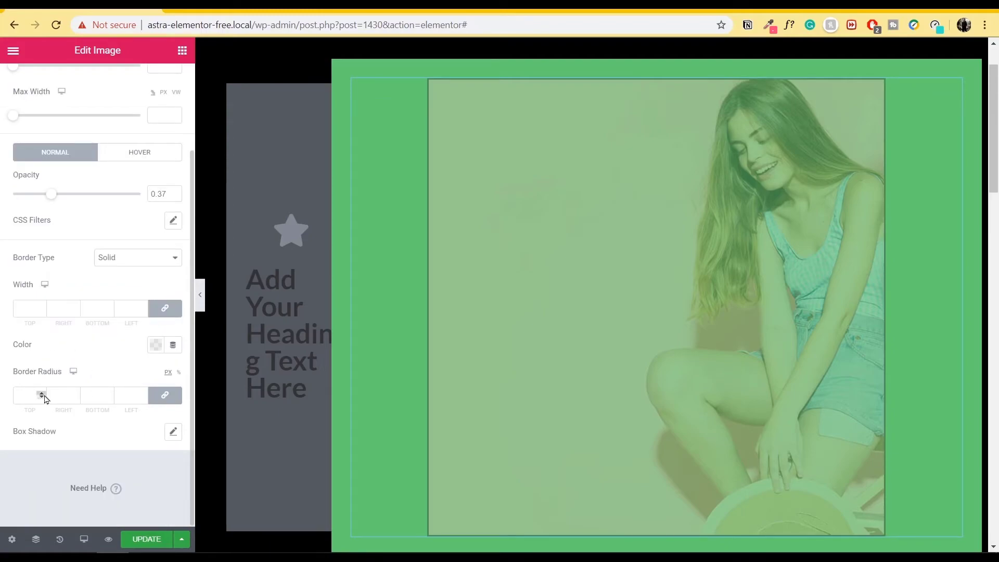
{"action": "left_click", "coordinate": [25, 400]}
{"action": "type", "text": "1000"}
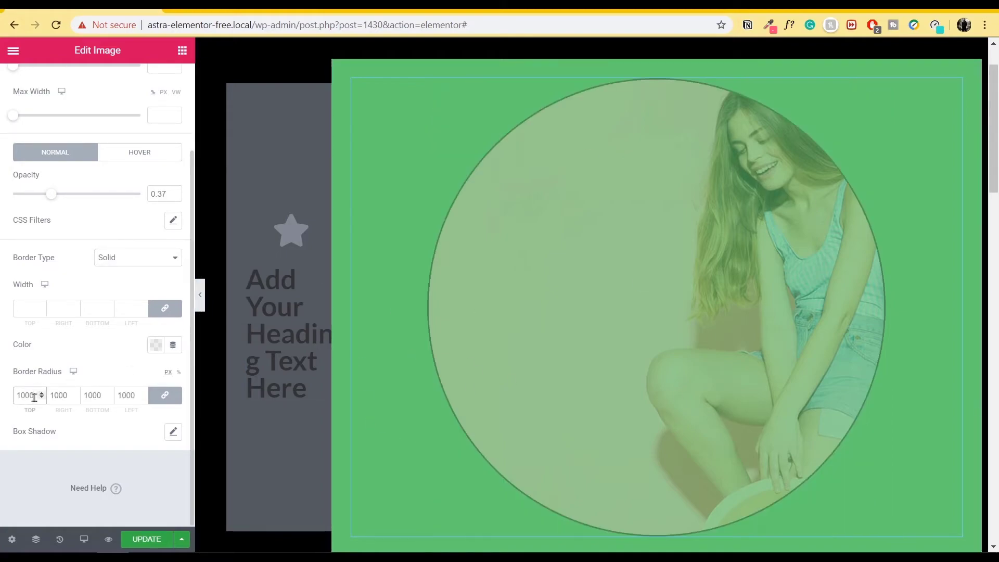
{"action": "left_click", "coordinate": [27, 443]}
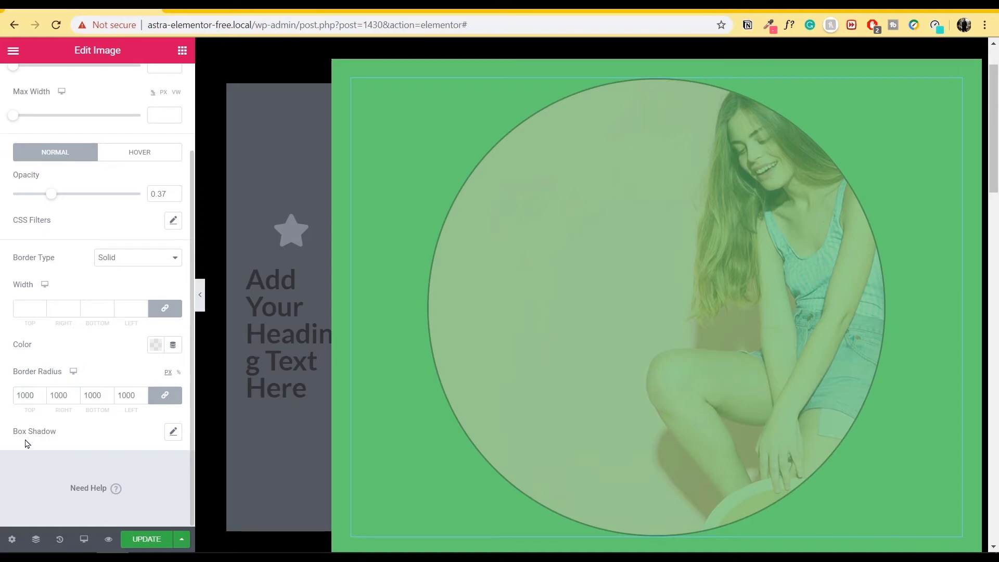
Try a box shadow on the image with horizontal offset 77 and vertical offset 43, and reset it
{"action": "left_click", "coordinate": [173, 431]}
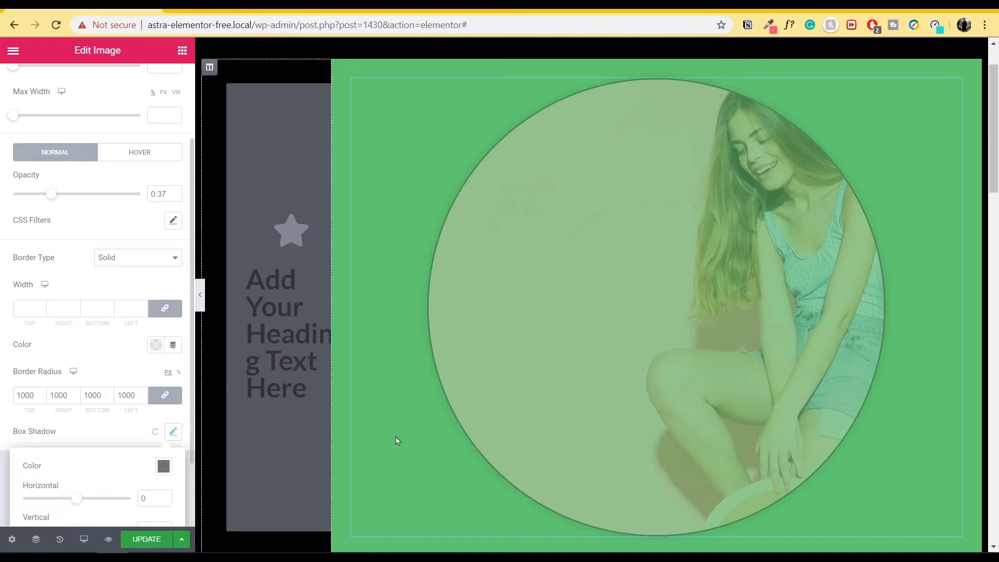
{"action": "scroll", "coordinate": [95, 433], "scroll_direction": "down", "scroll_amount": 2}
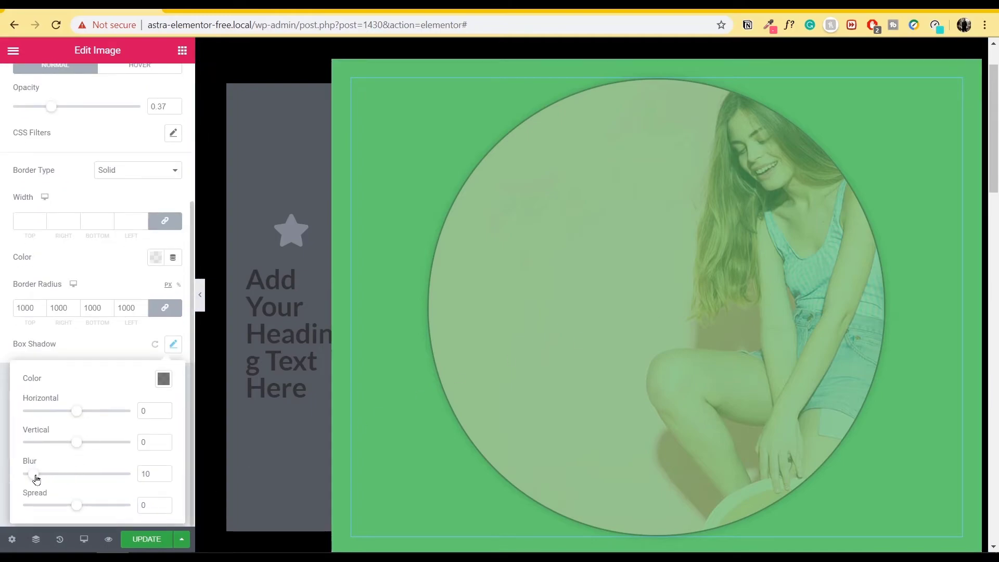
{"action": "left_click_drag", "start_coordinate": [77, 446], "coordinate": [101, 448]}
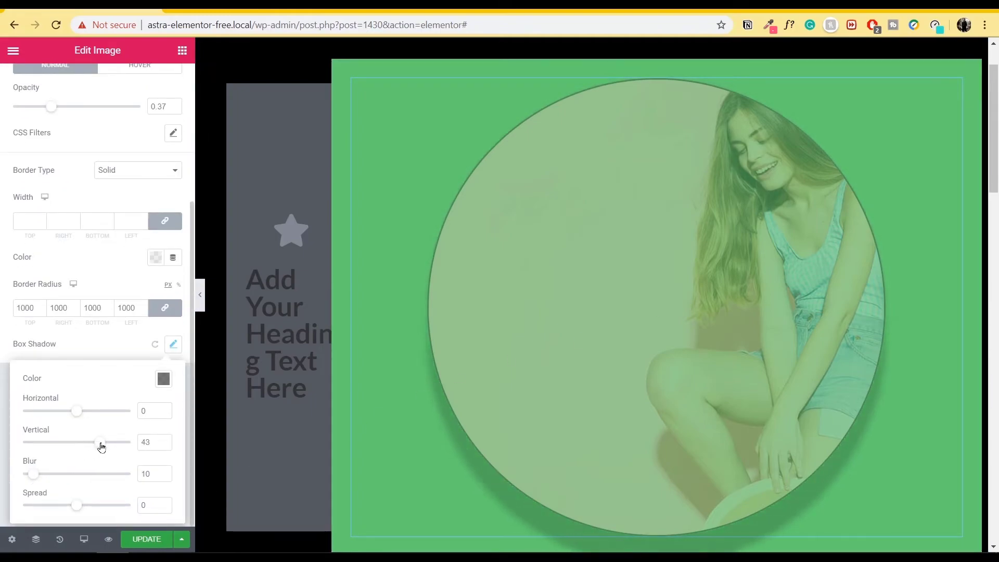
{"action": "left_click_drag", "start_coordinate": [82, 412], "coordinate": [122, 413]}
{"action": "scroll", "coordinate": [775, 384], "scroll_direction": "down", "scroll_amount": 3}
{"action": "scroll", "coordinate": [827, 338], "scroll_direction": "up", "scroll_amount": 1}
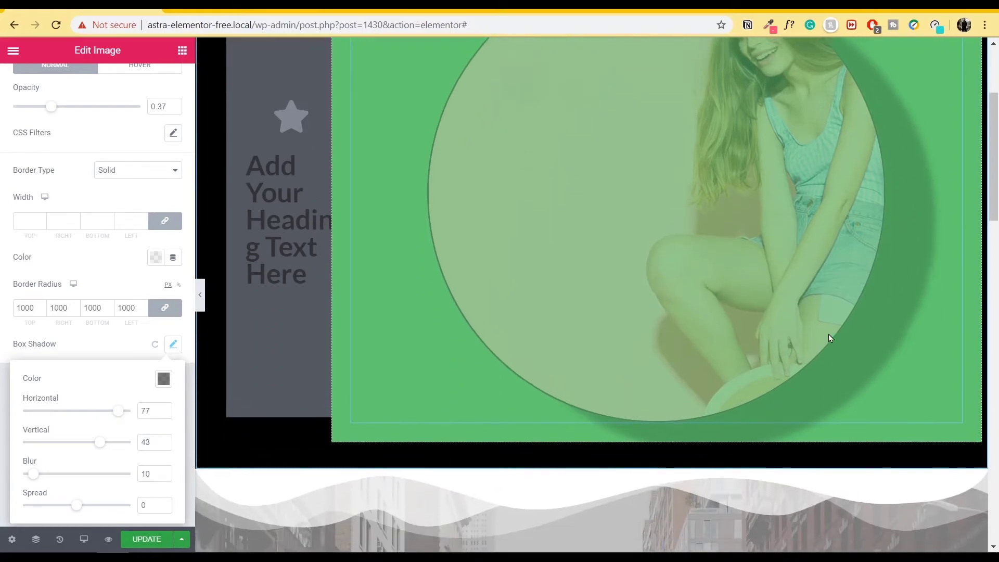
{"action": "left_click", "coordinate": [155, 344]}
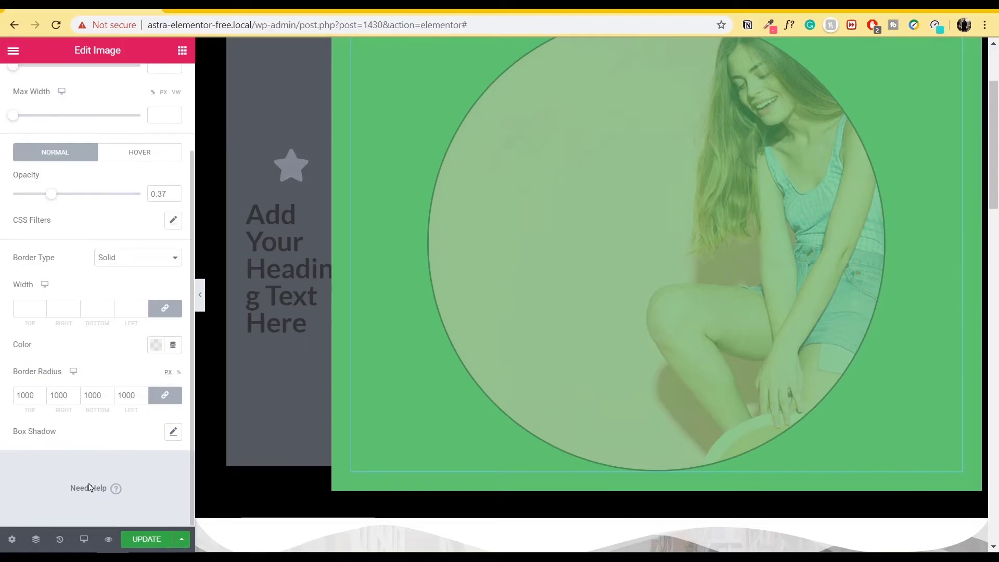
Revert the image to the latest Lightbox edit in the history, before the opacity and border changes, and view its advanced settings
{"action": "left_click", "coordinate": [58, 540]}
{"action": "left_click", "coordinate": [105, 269]}
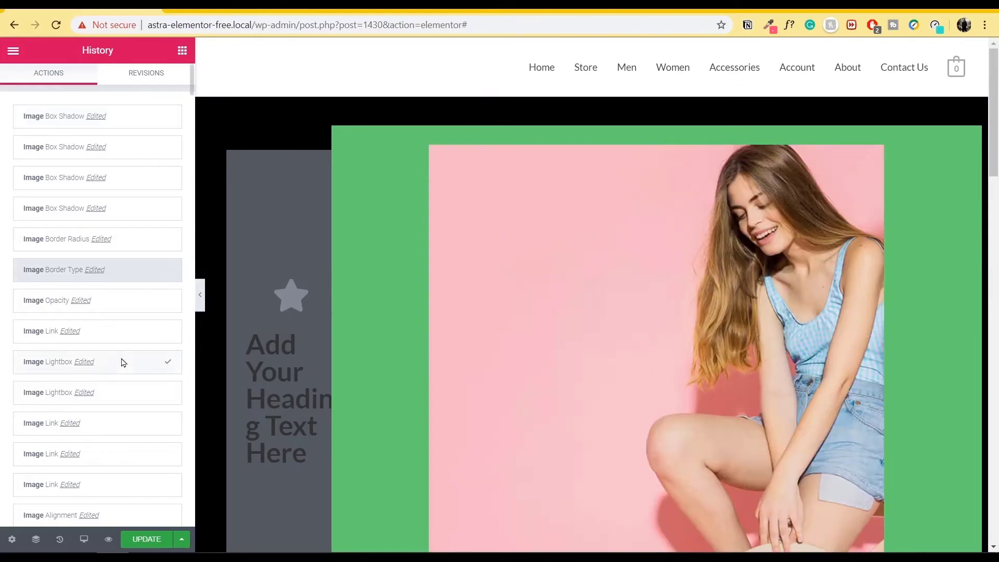
{"action": "left_click", "coordinate": [122, 361]}
{"action": "left_click", "coordinate": [483, 248]}
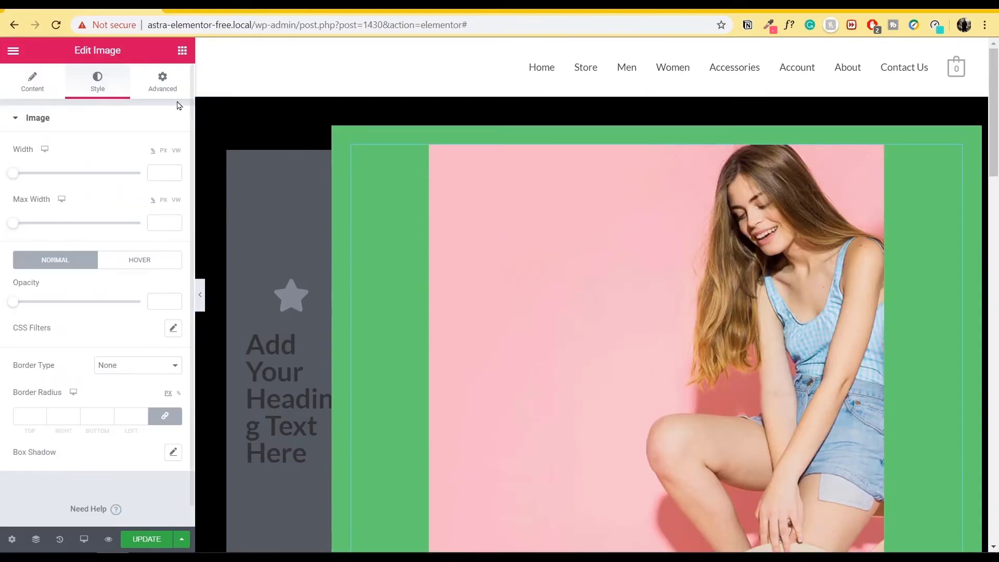
{"action": "left_click", "coordinate": [173, 93]}
{"action": "left_click", "coordinate": [31, 119]}
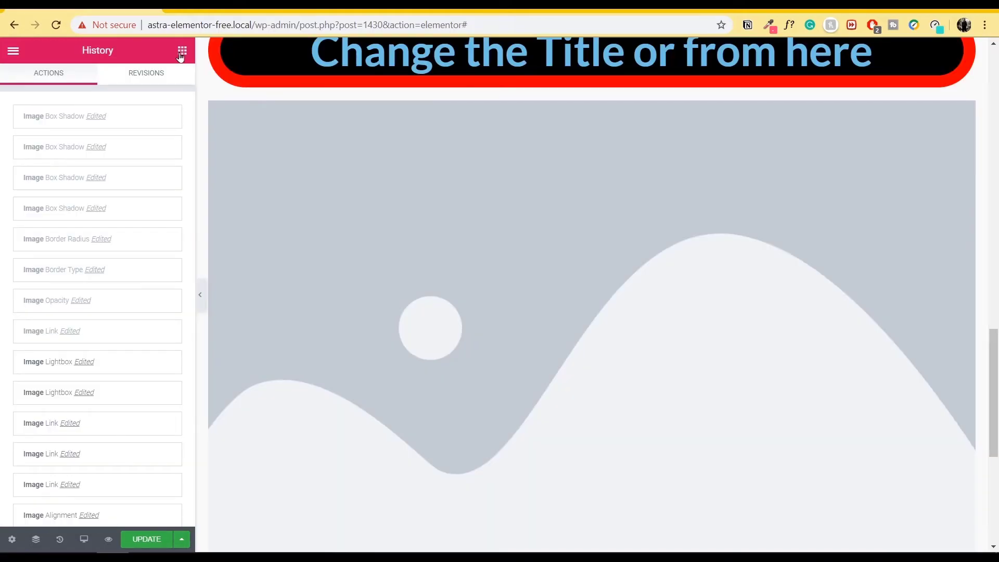
Add a Text Editor widget directly below the image
{"action": "left_click", "coordinate": [181, 51]}
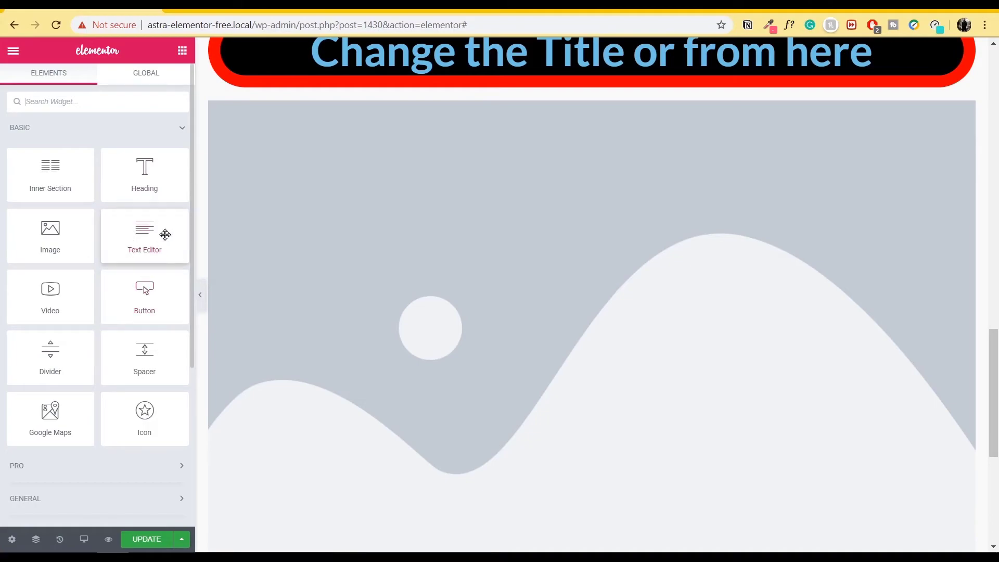
{"action": "scroll", "coordinate": [165, 234], "scroll_direction": "down", "scroll_amount": 5}
{"action": "scroll", "coordinate": [622, 335], "scroll_direction": "down", "scroll_amount": 5}
{"action": "scroll", "coordinate": [167, 290], "scroll_direction": "up", "scroll_amount": 5}
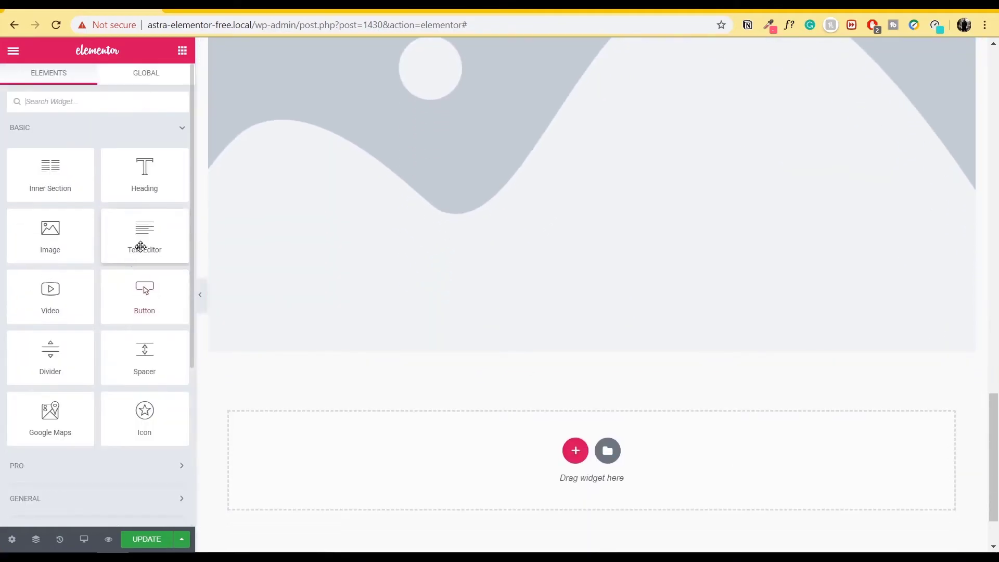
{"action": "left_click_drag", "start_coordinate": [147, 246], "coordinate": [584, 360]}
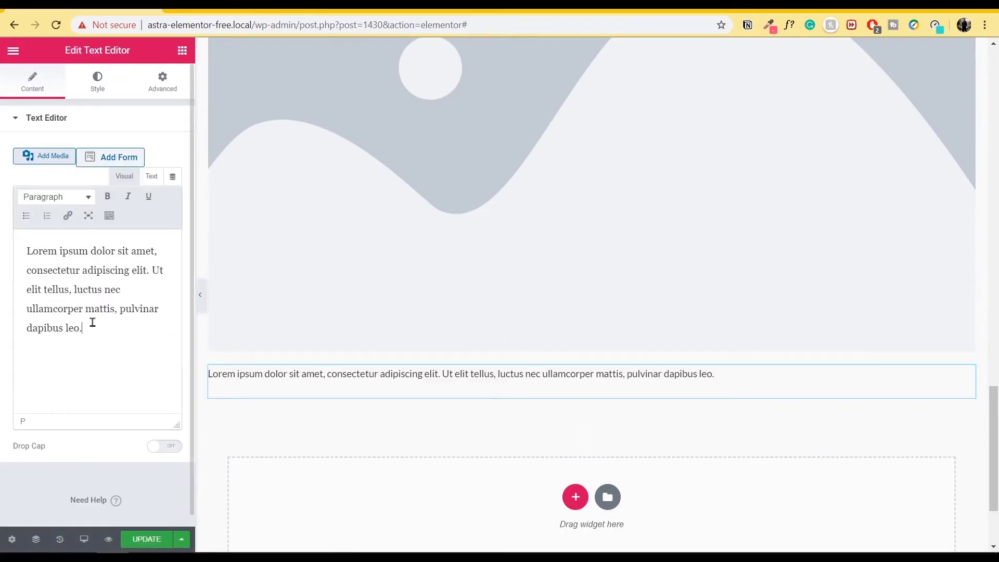
Replace the placeholder paragraph in the text widget with "Change this text"
{"action": "left_click_drag", "start_coordinate": [97, 326], "coordinate": [23, 252]}
{"action": "type", "text": "dfasdfasdfasdf"}
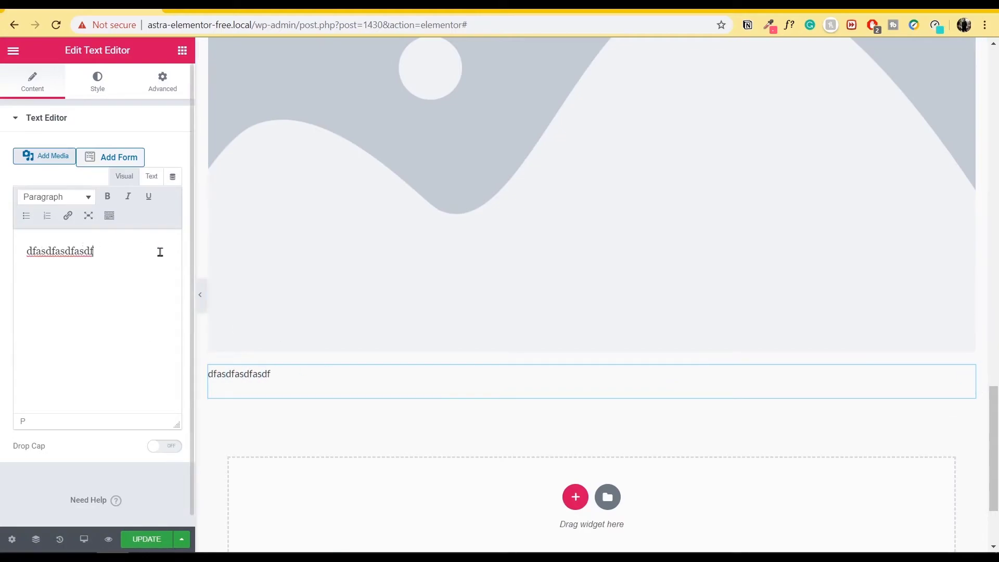
{"action": "left_click_drag", "start_coordinate": [162, 254], "coordinate": [0, 247]}
{"action": "type", "text": "Chenge"}
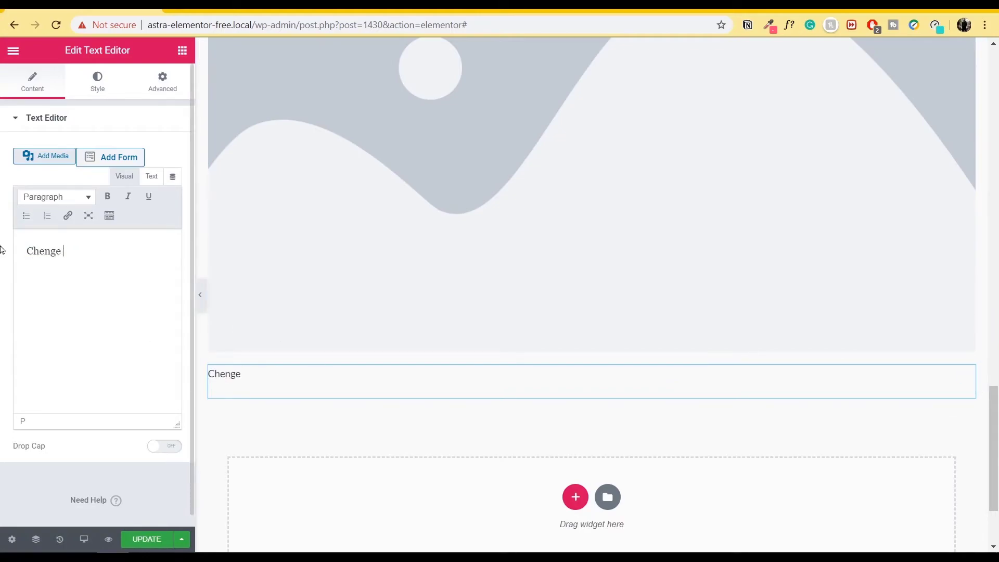
{"action": "key", "text": "BackSpace"}
{"action": "key", "text": "BackSpace"}
{"action": "type", "text": "ange t"}
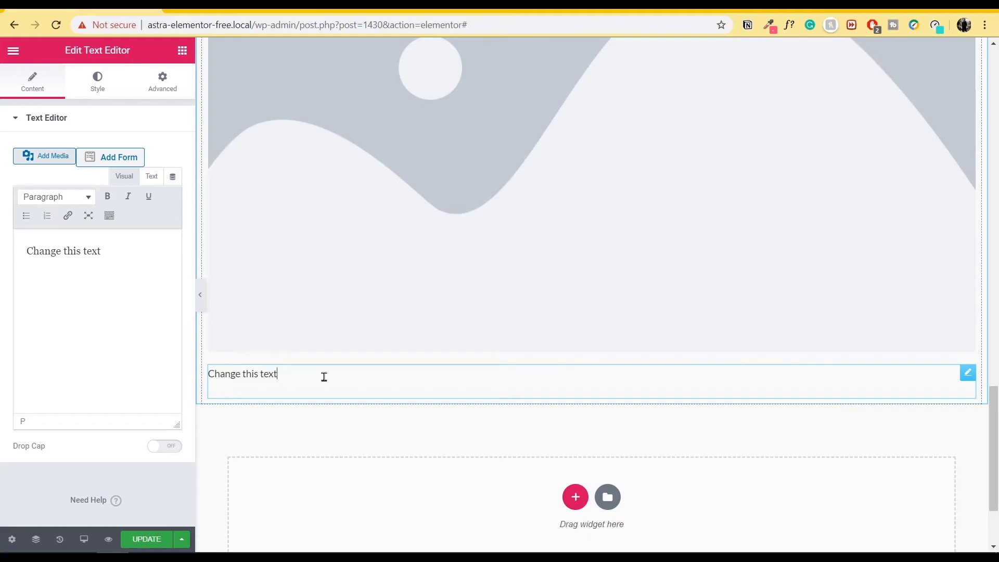
Extend the text directly on the page so it reads "Change this text. Or you can change it here too."
{"action": "type", "text": "ou ca"}
{"action": "type", "text": "n cahn"}
{"action": "key", "text": "BackSpace"}
{"action": "key", "text": "BackSpace"}
{"action": "key", "text": "BackSpace"}
{"action": "type", "text": "hange it here too."}
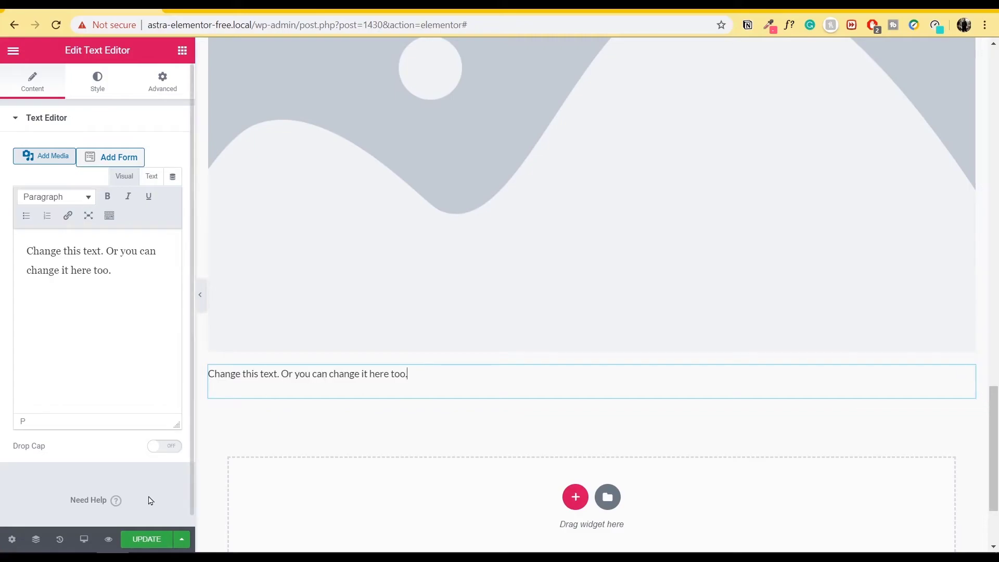
Try the drop cap on the text, switch it off again, and format the sentence as a numbered list
{"action": "left_click", "coordinate": [165, 453]}
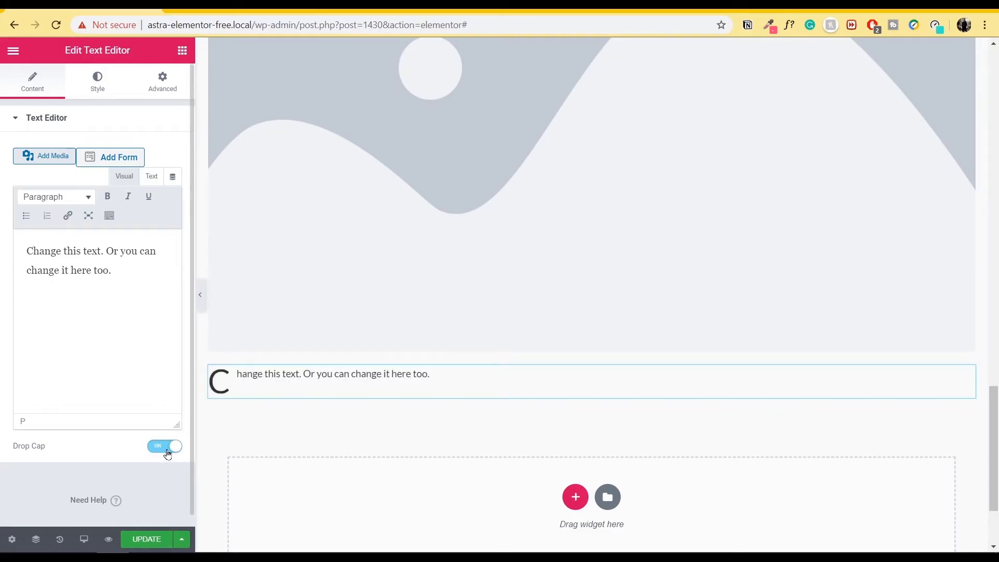
{"action": "left_click", "coordinate": [167, 452]}
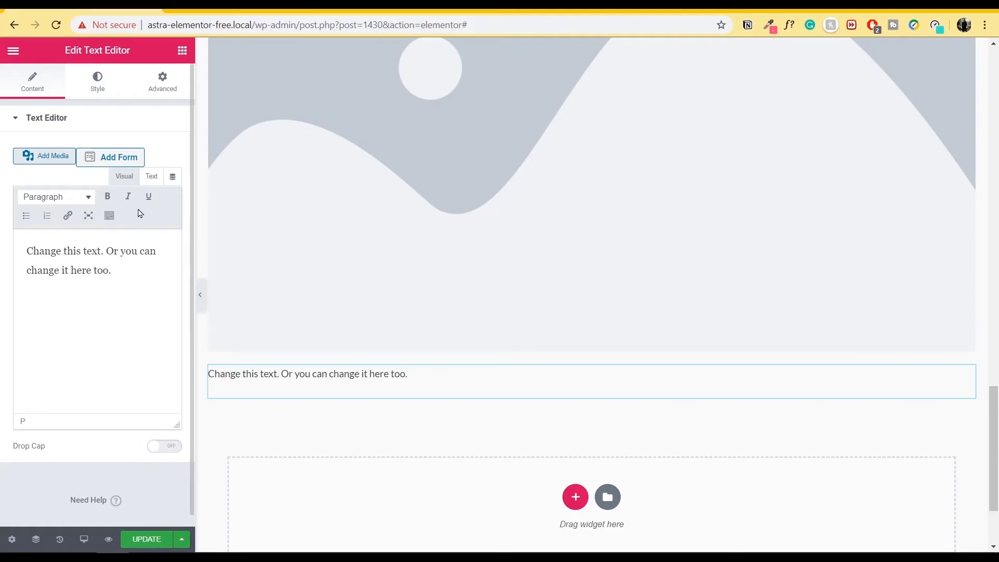
{"action": "left_click", "coordinate": [33, 217]}
{"action": "left_click", "coordinate": [47, 216]}
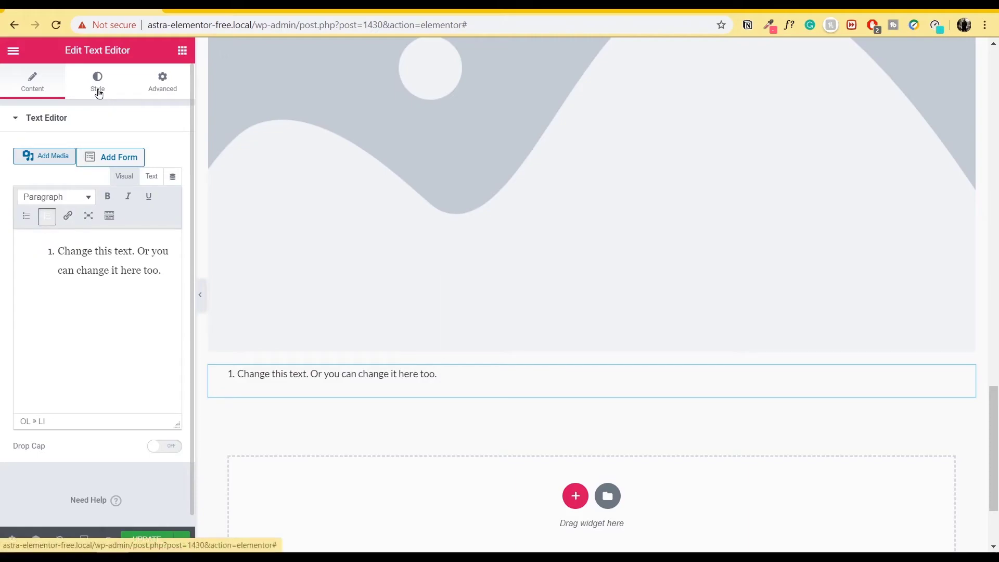
Center the text and set its text color to the green #61CE70
{"action": "left_click", "coordinate": [98, 93]}
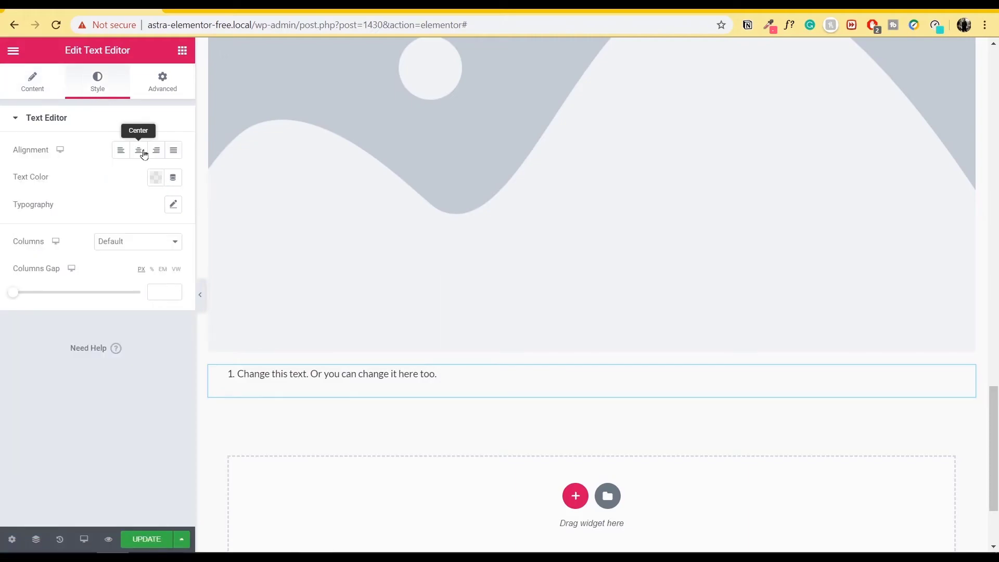
{"action": "left_click", "coordinate": [143, 153]}
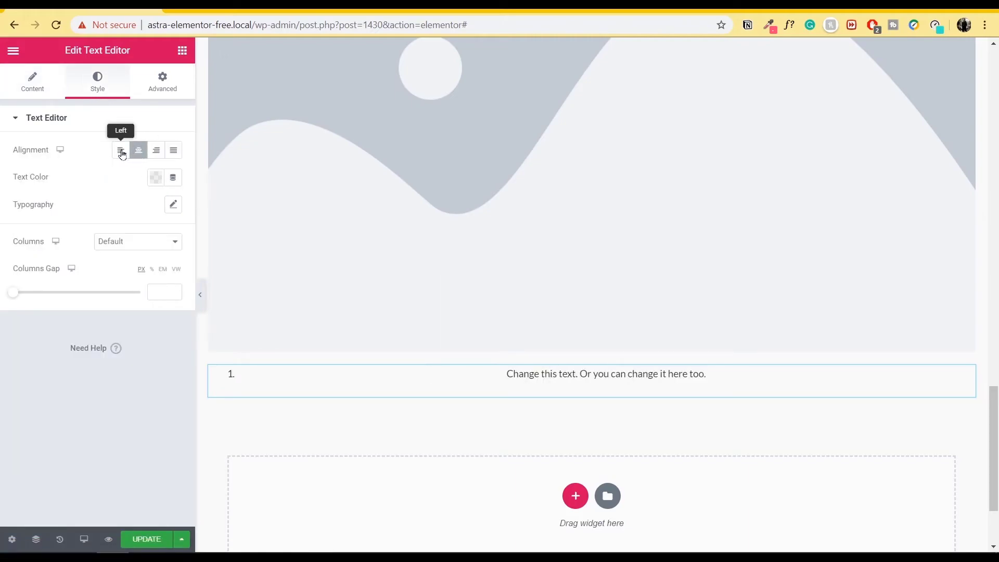
{"action": "left_click", "coordinate": [153, 181]}
{"action": "left_click", "coordinate": [145, 205]}
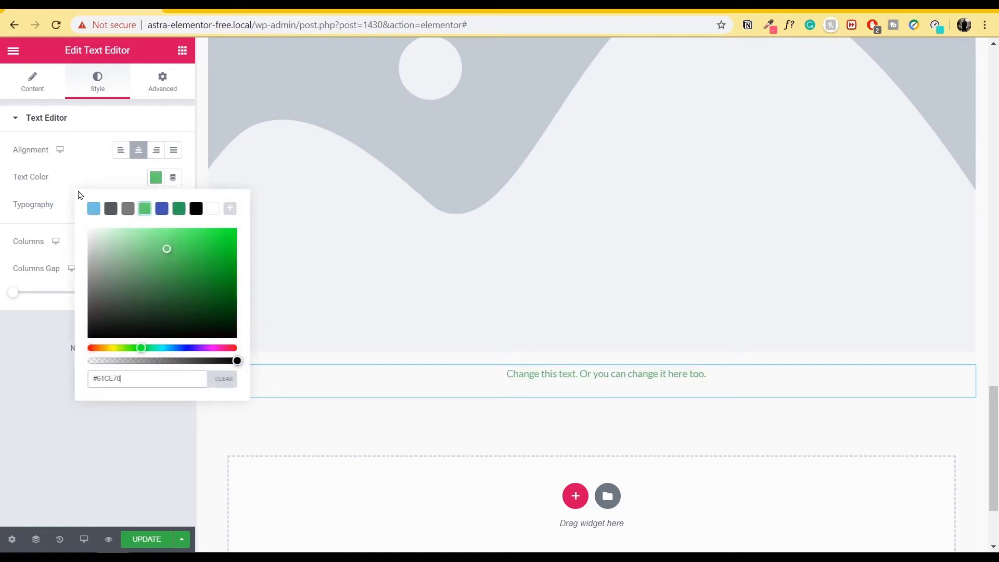
{"action": "left_click", "coordinate": [65, 231]}
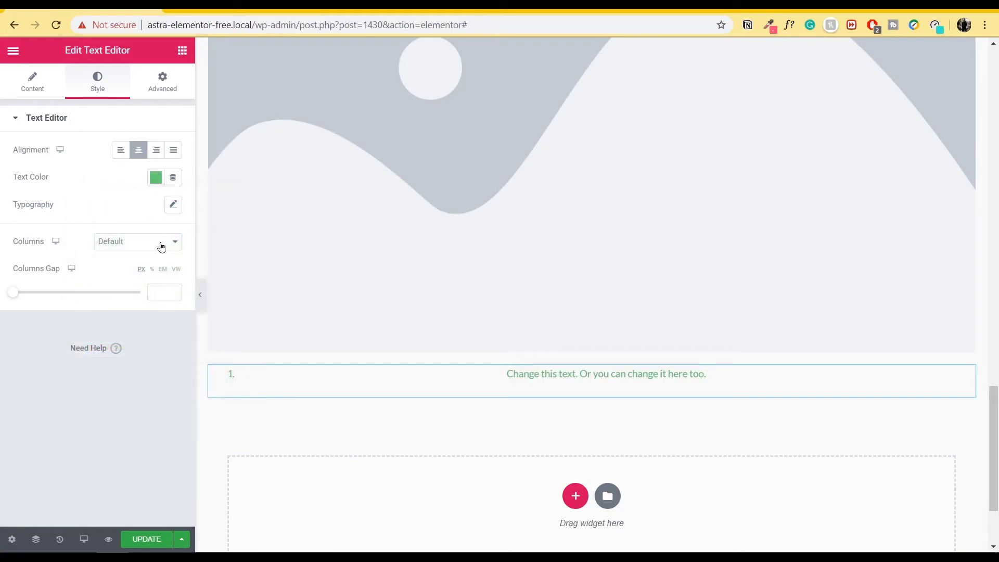
Split the text into 3 columns and turn the numbered item into two identical plain paragraphs
{"action": "left_click", "coordinate": [161, 247]}
{"action": "left_click", "coordinate": [135, 276]}
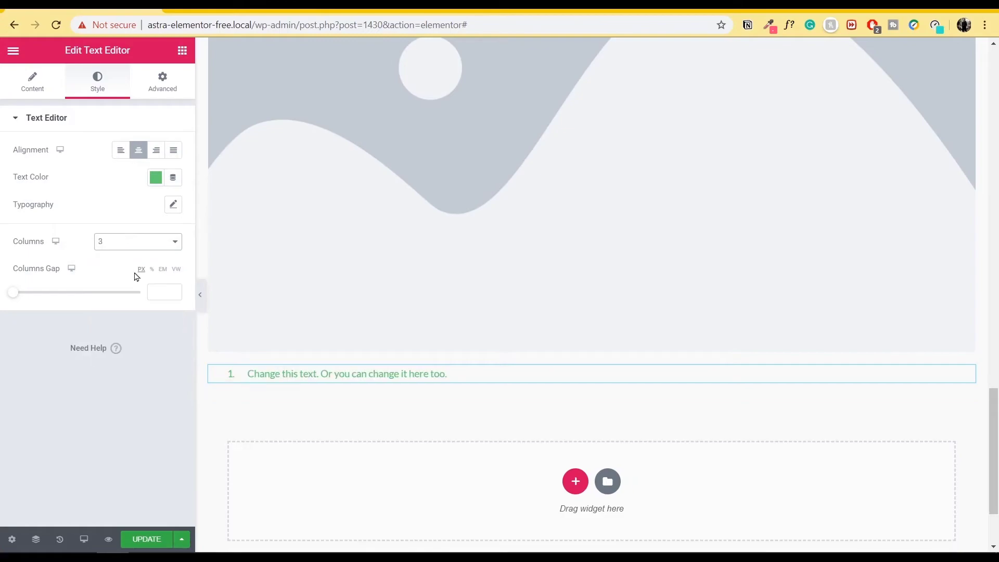
{"action": "left_click", "coordinate": [32, 85]}
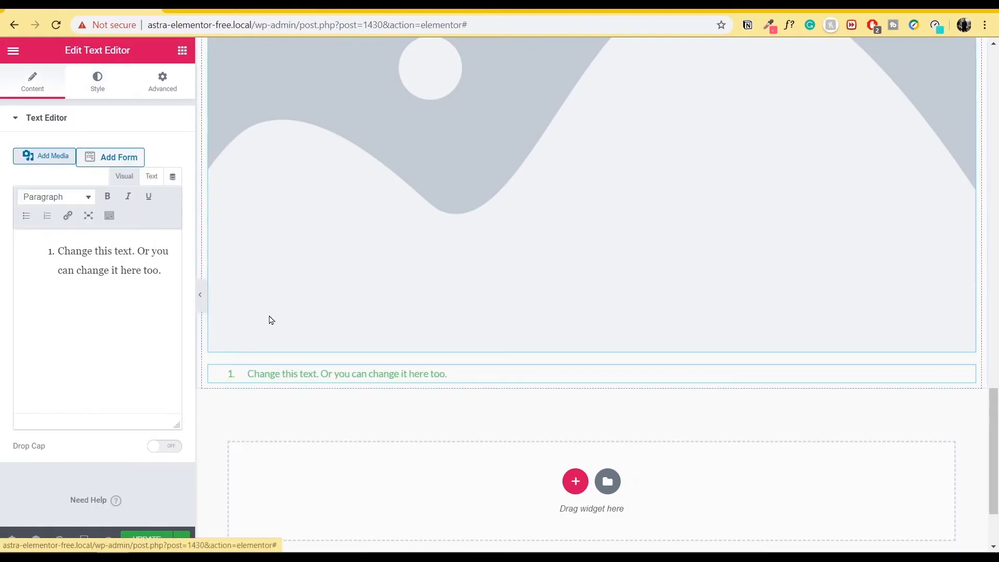
{"action": "left_click_drag", "start_coordinate": [162, 271], "coordinate": [17, 244]}
{"action": "key", "text": "ctrl+c"}
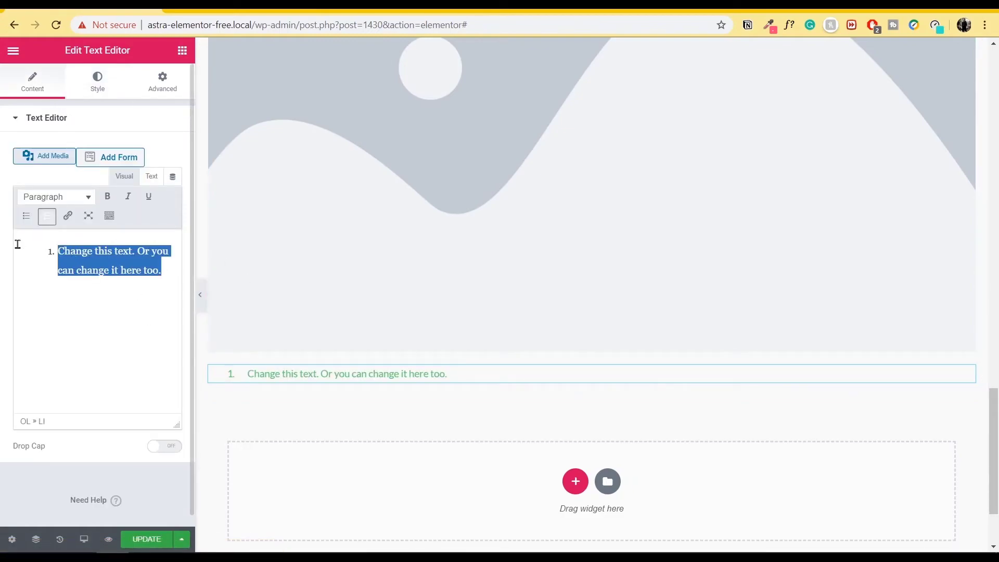
{"action": "left_click", "coordinate": [47, 215]}
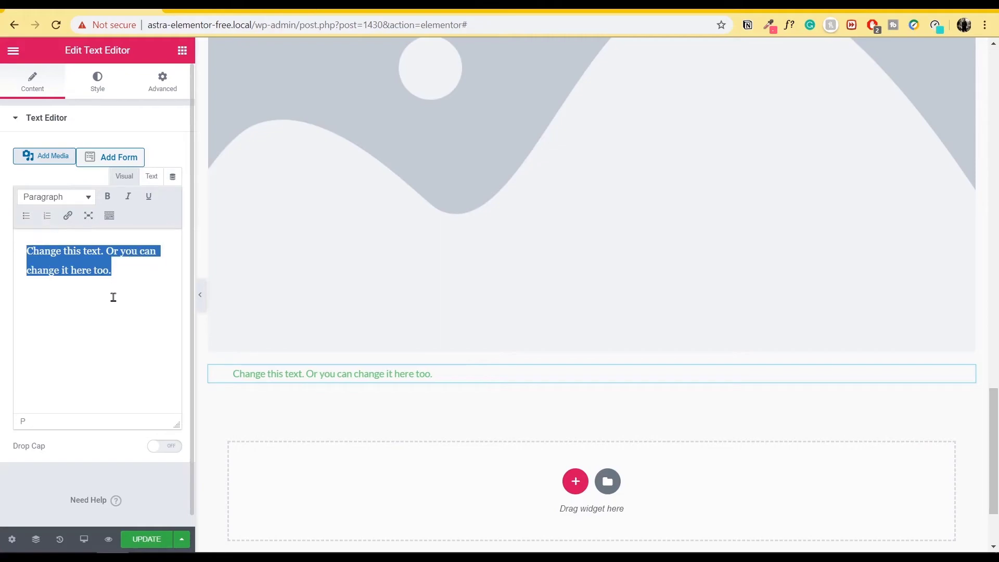
{"action": "left_click", "coordinate": [130, 276]}
{"action": "key", "text": "Return"}
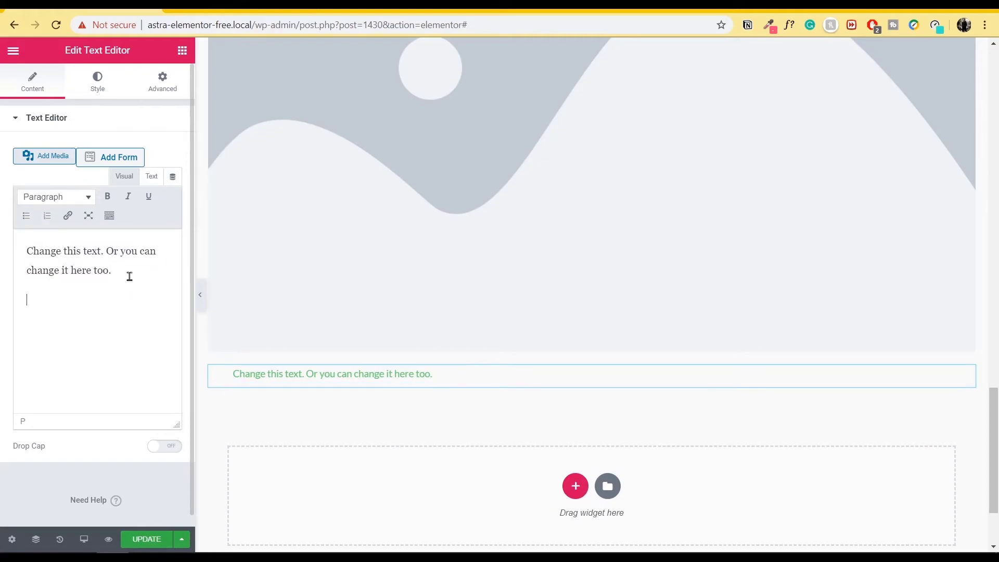
{"action": "key", "text": "ctrl+v"}
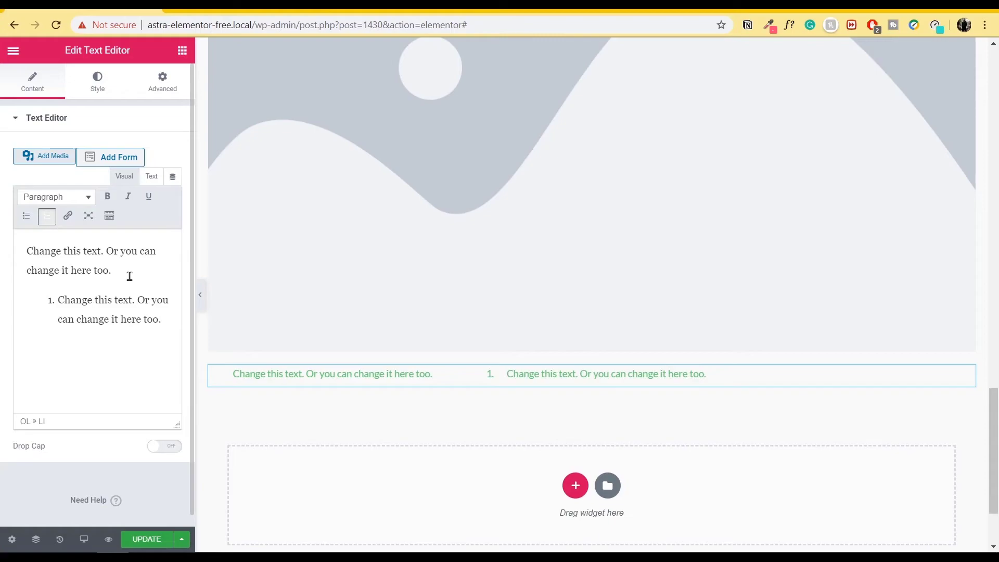
{"action": "left_click", "coordinate": [47, 215]}
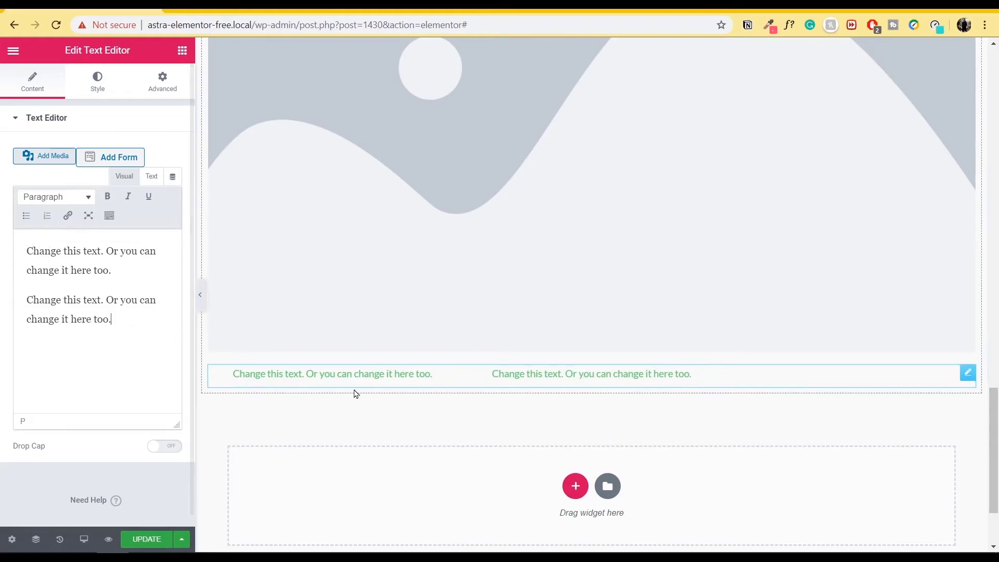
Set the text widget's columns to 1
{"action": "left_click", "coordinate": [96, 82]}
{"action": "left_click", "coordinate": [151, 242]}
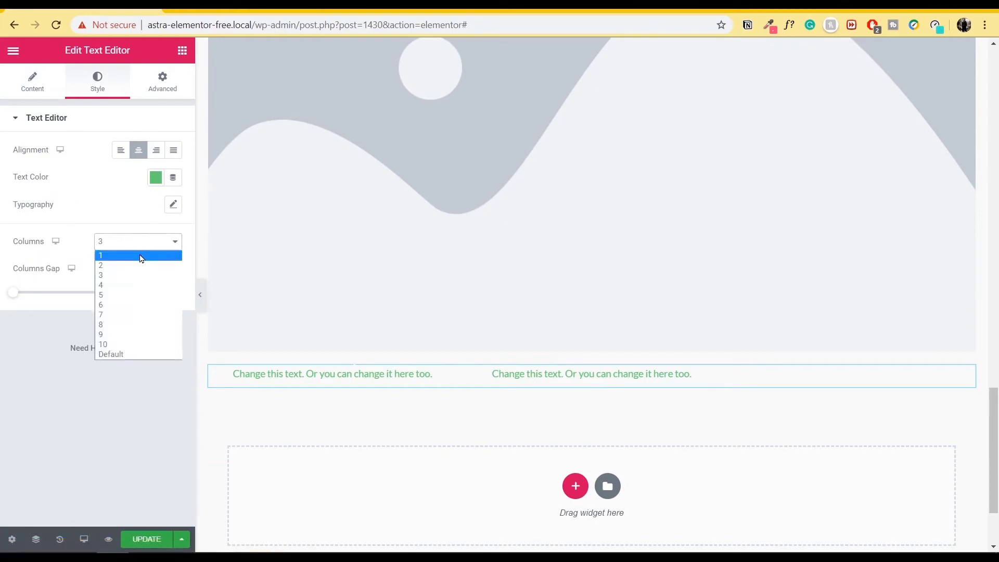
{"action": "left_click", "coordinate": [141, 256]}
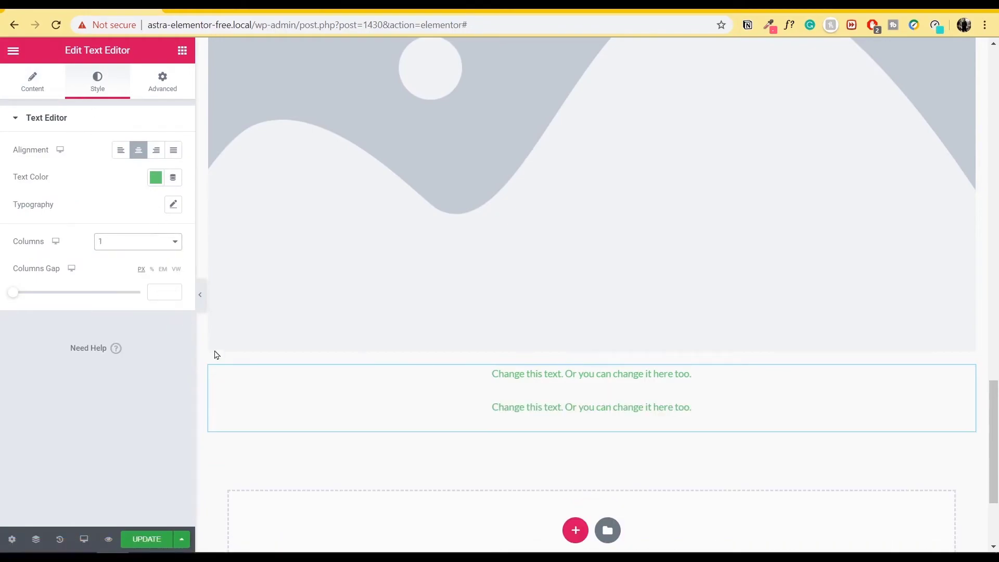
Set the text to 2 columns with a columns gap of 0 px and view its advanced settings
{"action": "left_click", "coordinate": [139, 244]}
{"action": "left_click", "coordinate": [138, 262]}
{"action": "left_click", "coordinate": [138, 244]}
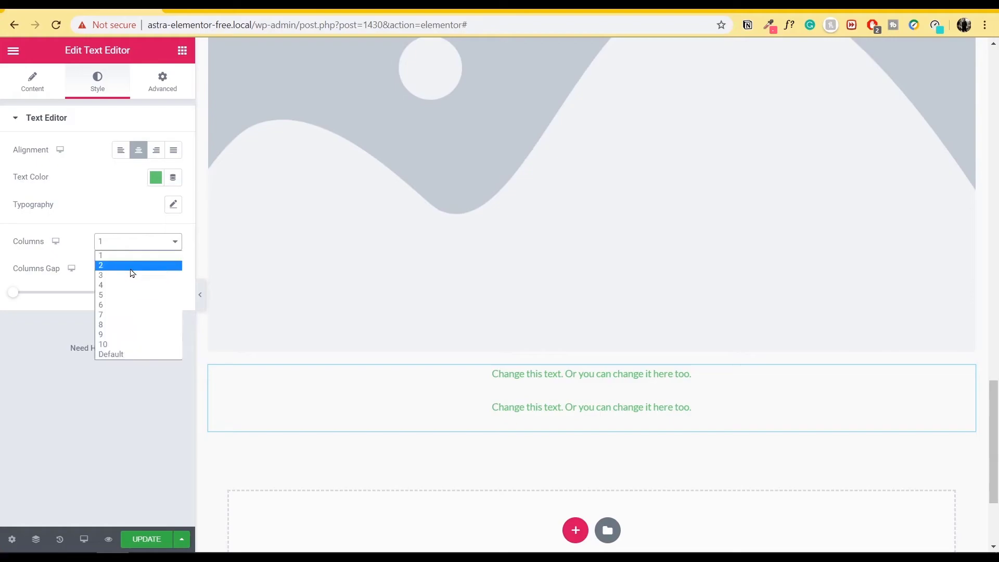
{"action": "left_click", "coordinate": [132, 270]}
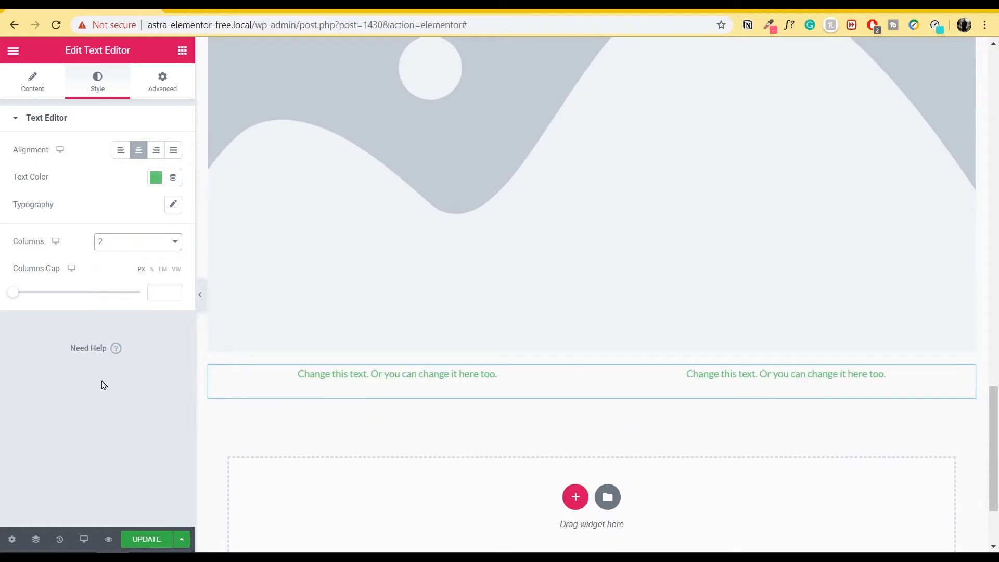
{"action": "left_click_drag", "start_coordinate": [12, 296], "coordinate": [5, 330]}
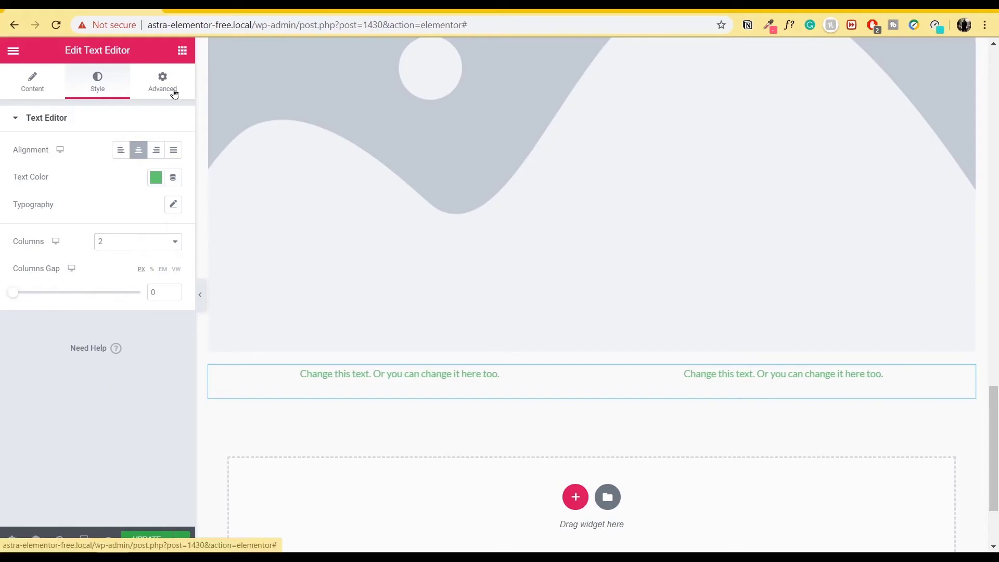
{"action": "left_click", "coordinate": [175, 93]}
{"action": "left_click", "coordinate": [45, 118]}
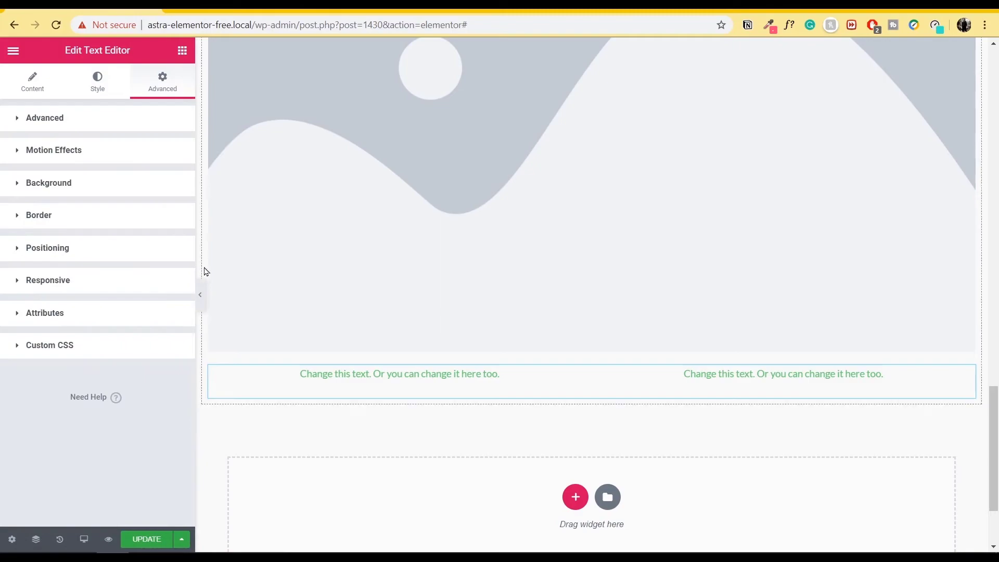
Delete the photo of the man in the green column beside the heading near the page's start
{"action": "left_click", "coordinate": [182, 50]}
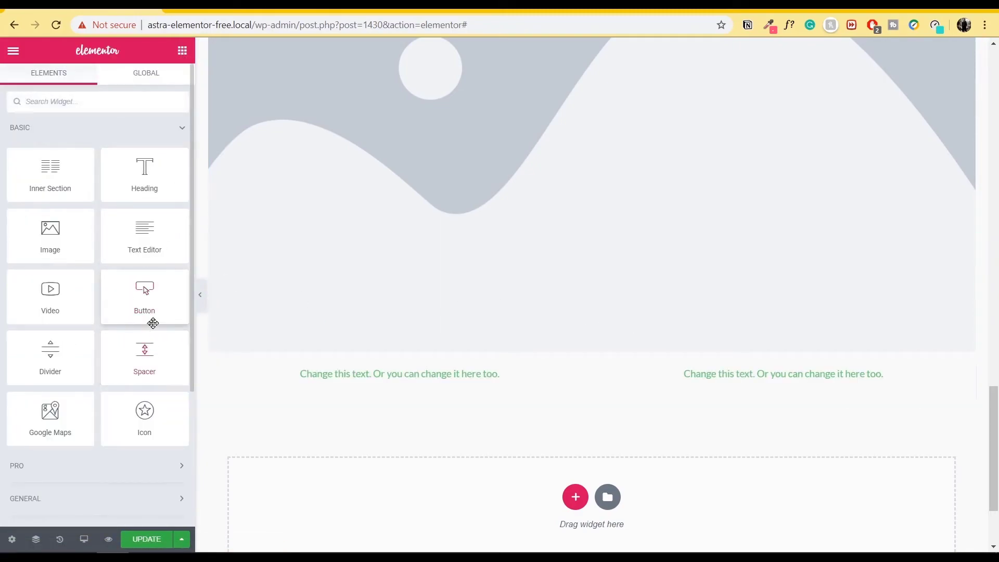
{"action": "left_click_drag", "start_coordinate": [50, 297], "coordinate": [94, 305]}
{"action": "scroll", "coordinate": [415, 328], "scroll_direction": "up", "scroll_amount": 20}
{"action": "scroll", "coordinate": [414, 327], "scroll_direction": "up", "scroll_amount": 2}
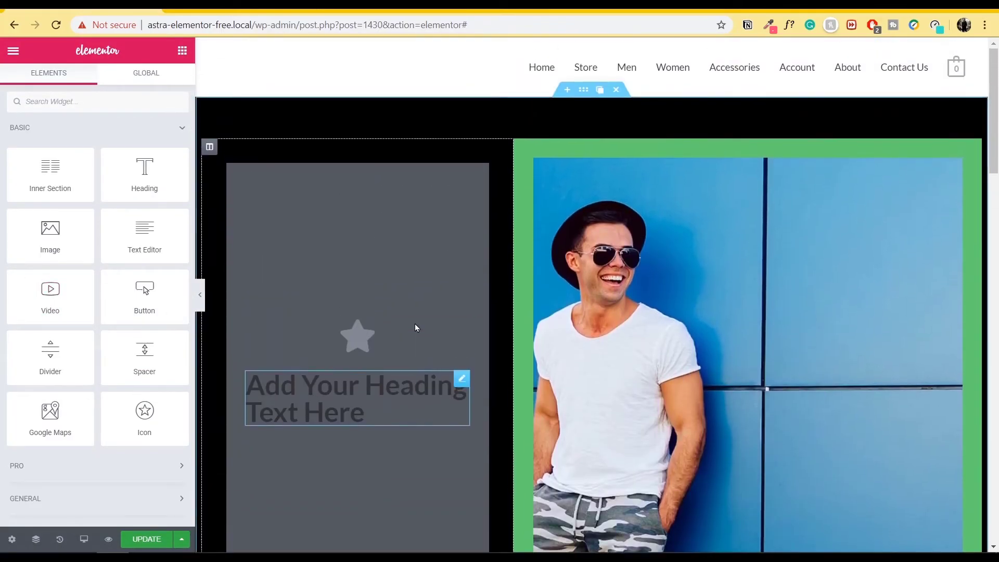
{"action": "scroll", "coordinate": [437, 302], "scroll_direction": "down", "scroll_amount": 4}
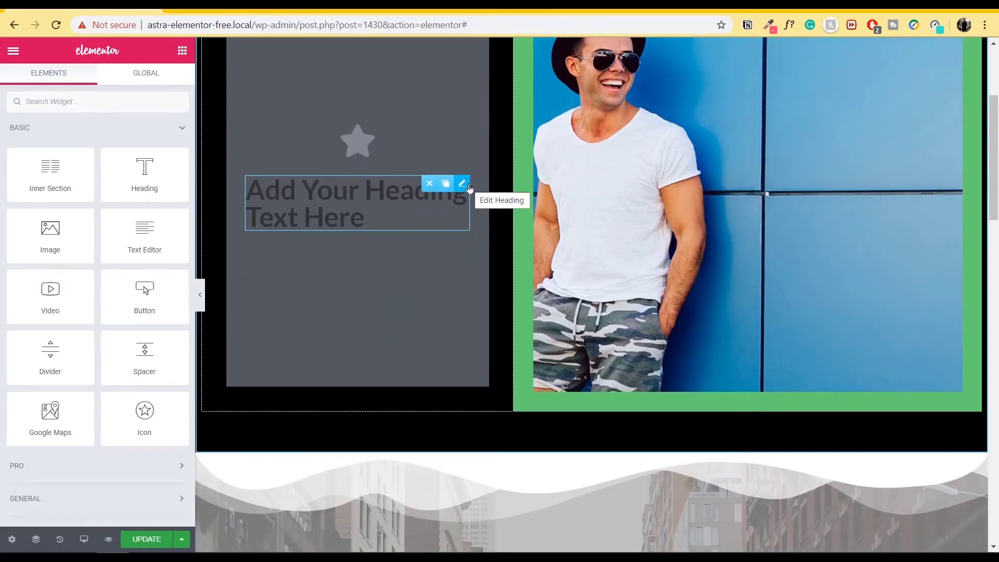
{"action": "scroll", "coordinate": [469, 187], "scroll_direction": "up", "scroll_amount": 3}
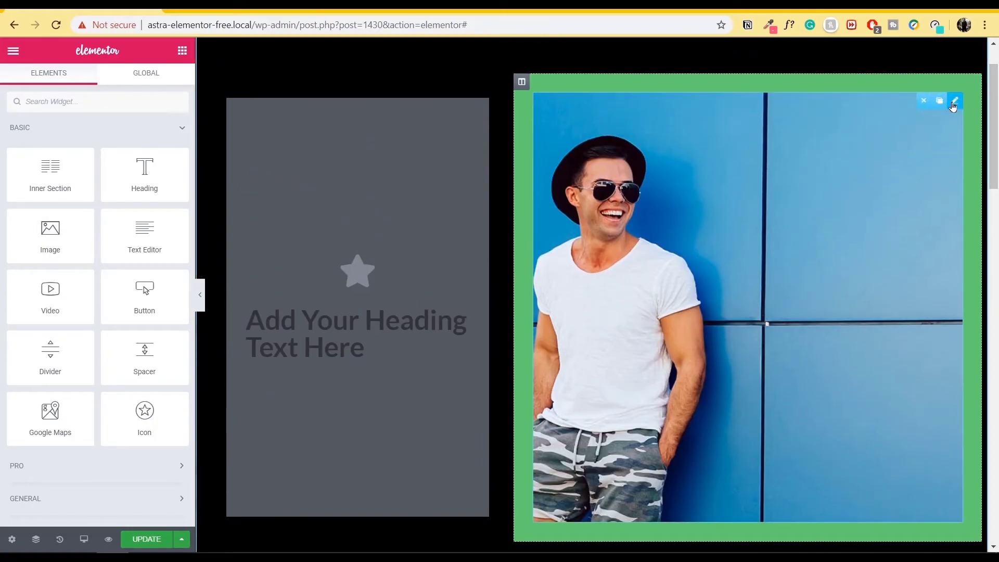
{"action": "right_click", "coordinate": [952, 107]}
{"action": "left_click", "coordinate": [906, 287]}
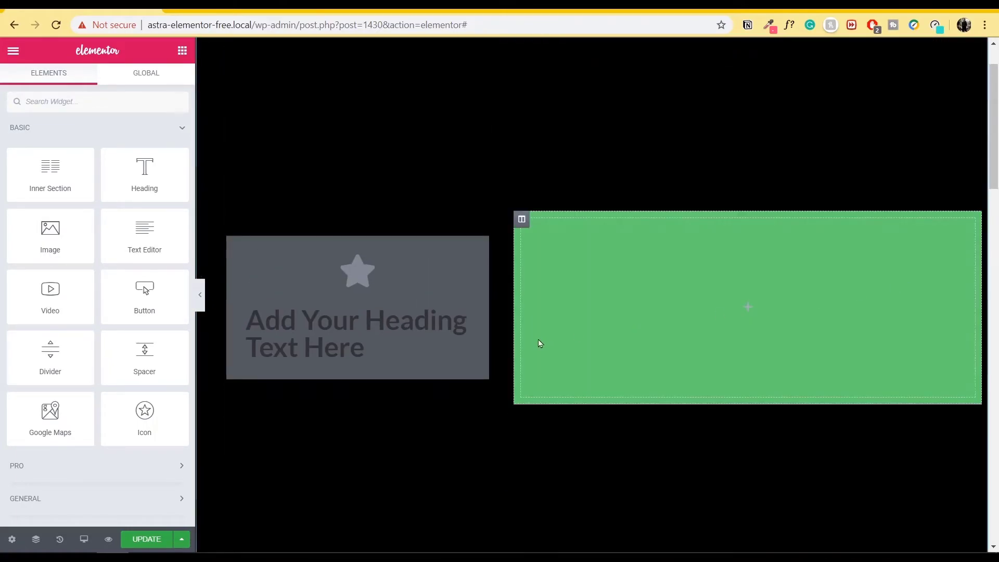
{"action": "left_click_drag", "start_coordinate": [78, 299], "coordinate": [675, 384]}
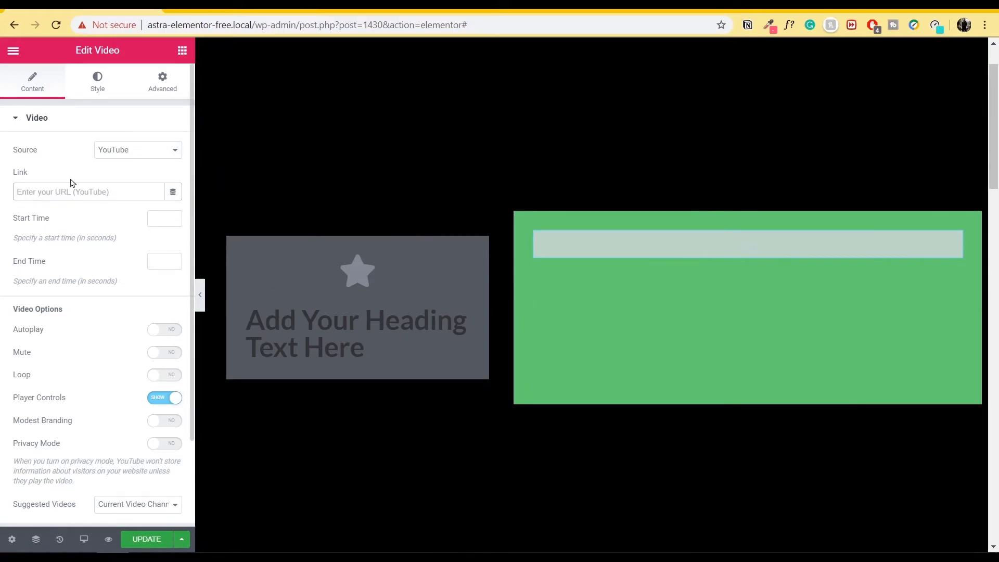
{"action": "left_click", "coordinate": [151, 156]}
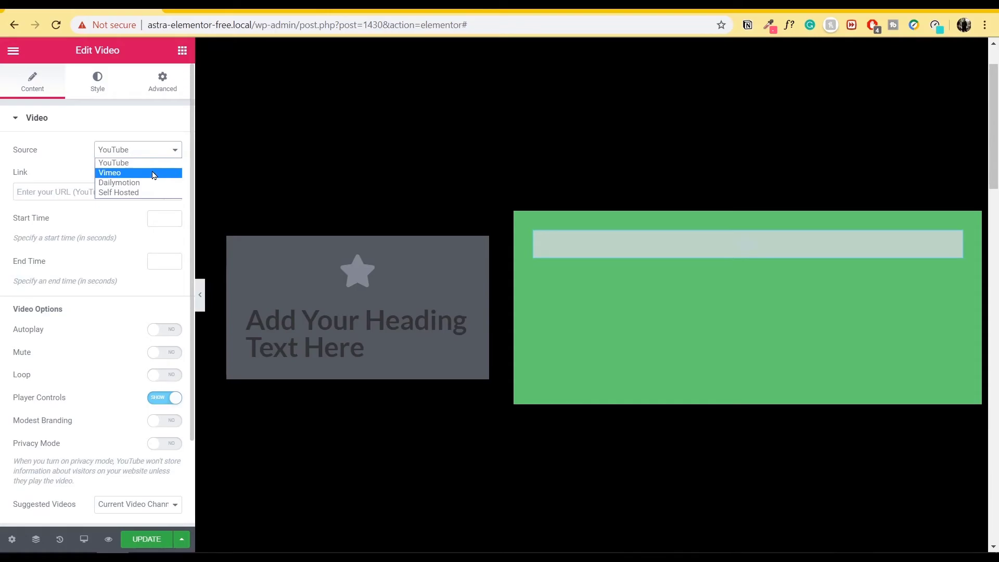
{"action": "left_click", "coordinate": [114, 163]}
{"action": "left_click", "coordinate": [112, 192]}
{"action": "type", "text": "https://youtu.be/qGJdnlWJxYo"}
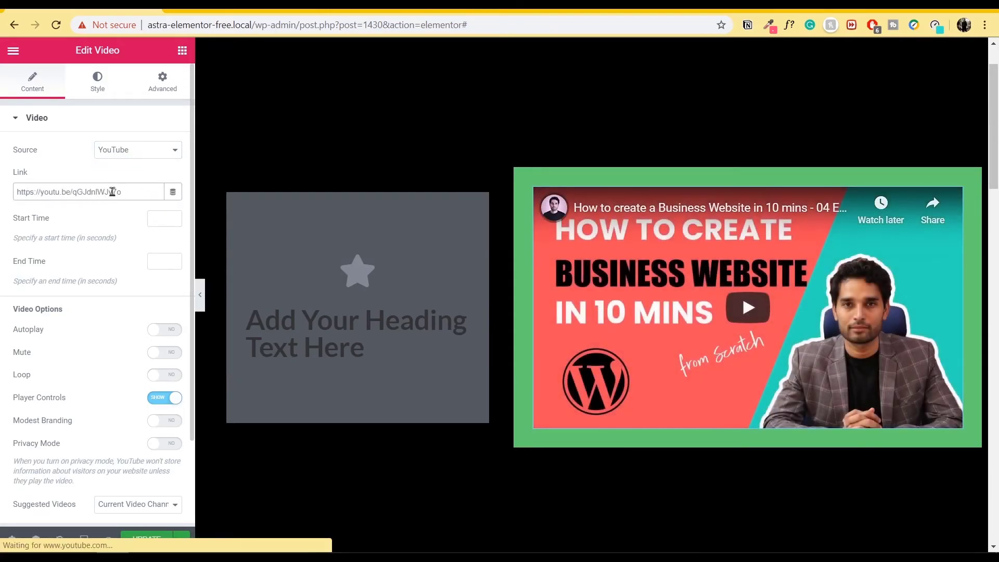
Turn on Autoplay and Mute for the video and view the choices for its suggested videos
{"action": "left_click", "coordinate": [119, 220]}
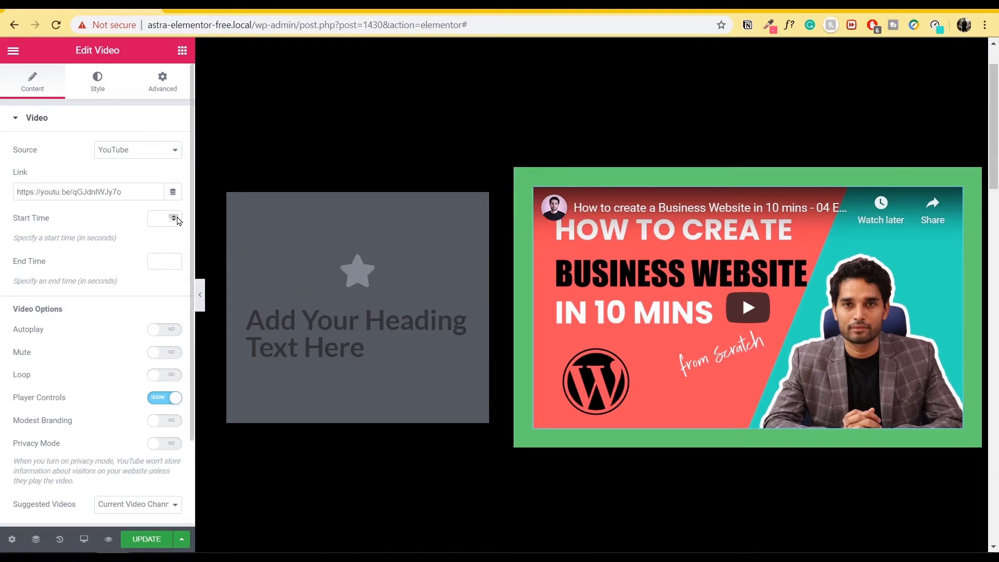
{"action": "scroll", "coordinate": [176, 222], "scroll_direction": "down", "scroll_amount": 2}
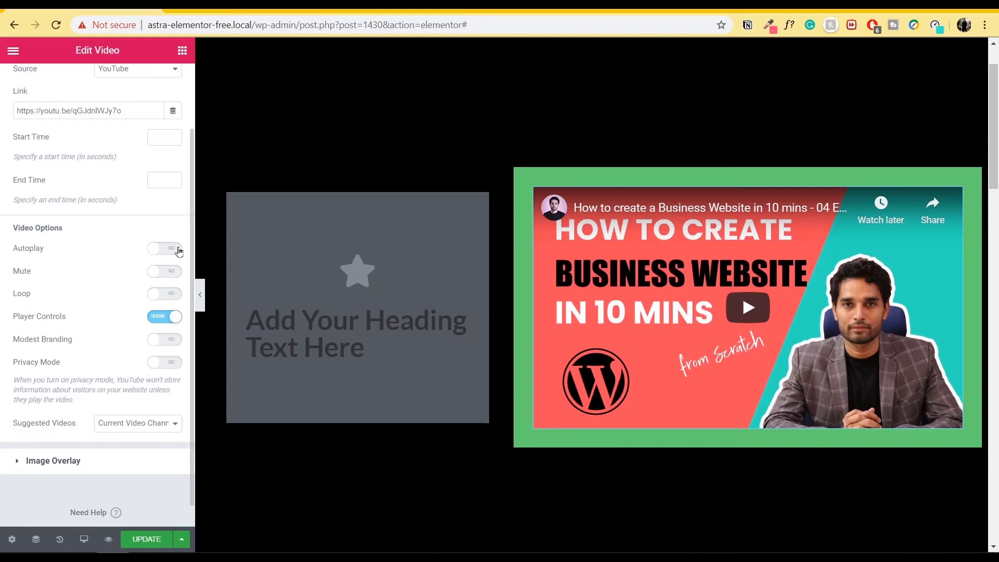
{"action": "left_click", "coordinate": [173, 250]}
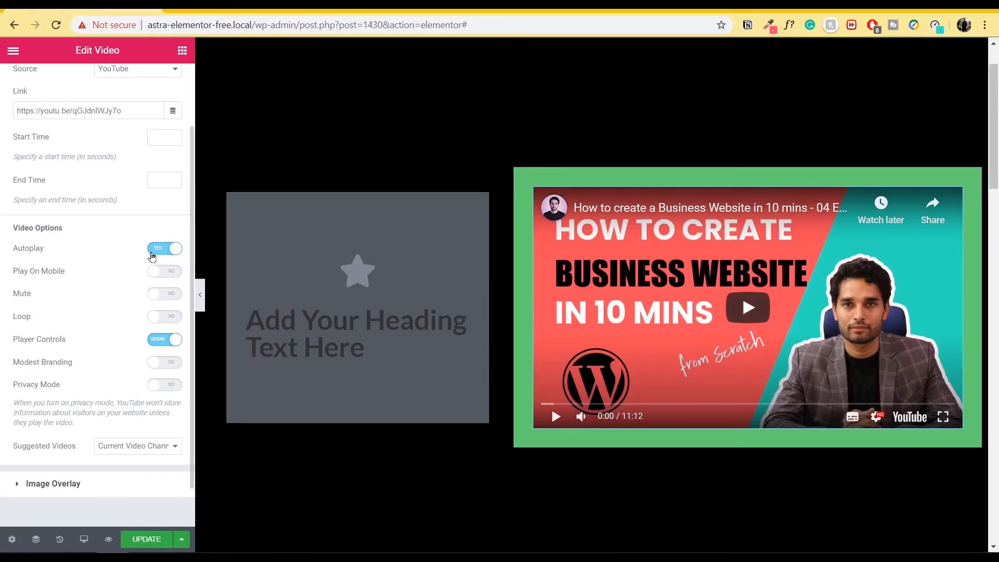
{"action": "left_click", "coordinate": [176, 295]}
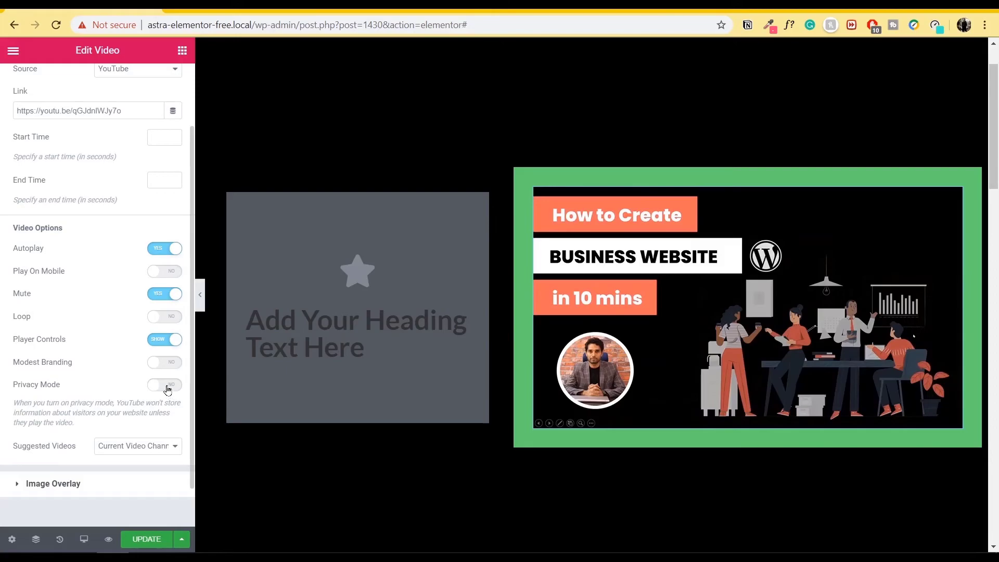
{"action": "scroll", "coordinate": [78, 370], "scroll_direction": "down", "scroll_amount": 1}
{"action": "left_click", "coordinate": [140, 399]}
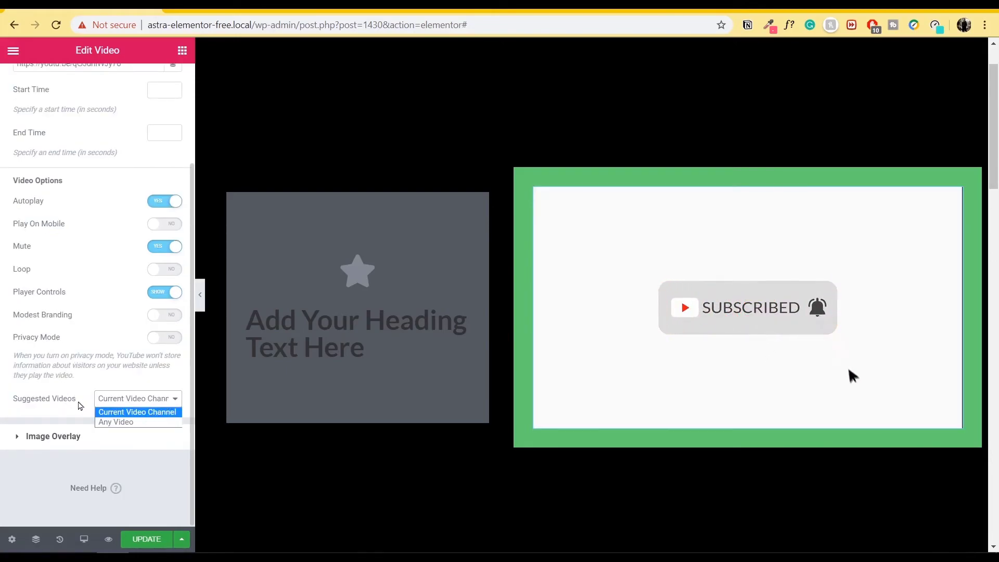
{"action": "left_click", "coordinate": [60, 390]}
Enable an image overlay on the video using product-tshirt4.jpg, the folded T-shirt with orange prints, from the media library
{"action": "left_click", "coordinate": [52, 436]}
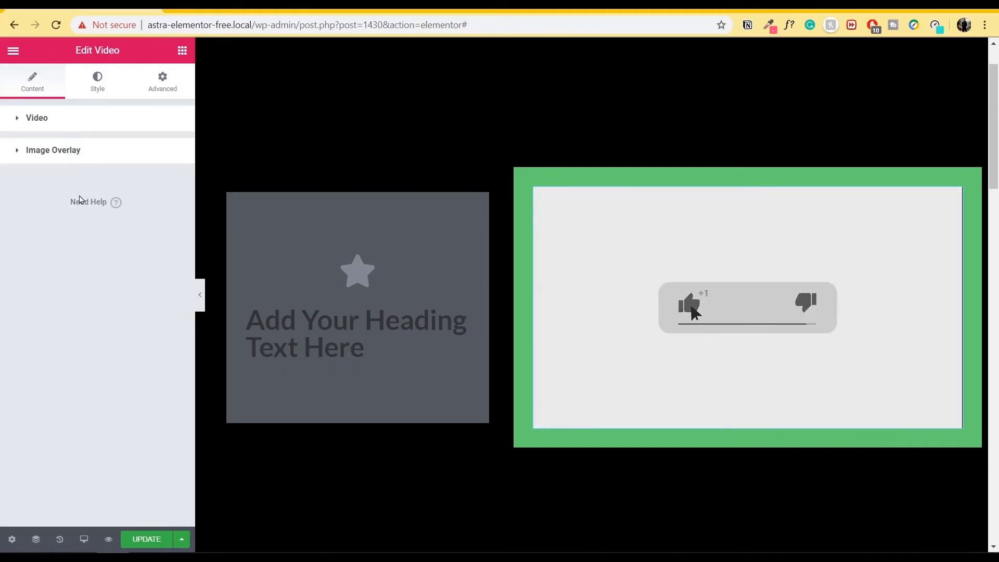
{"action": "left_click", "coordinate": [78, 156]}
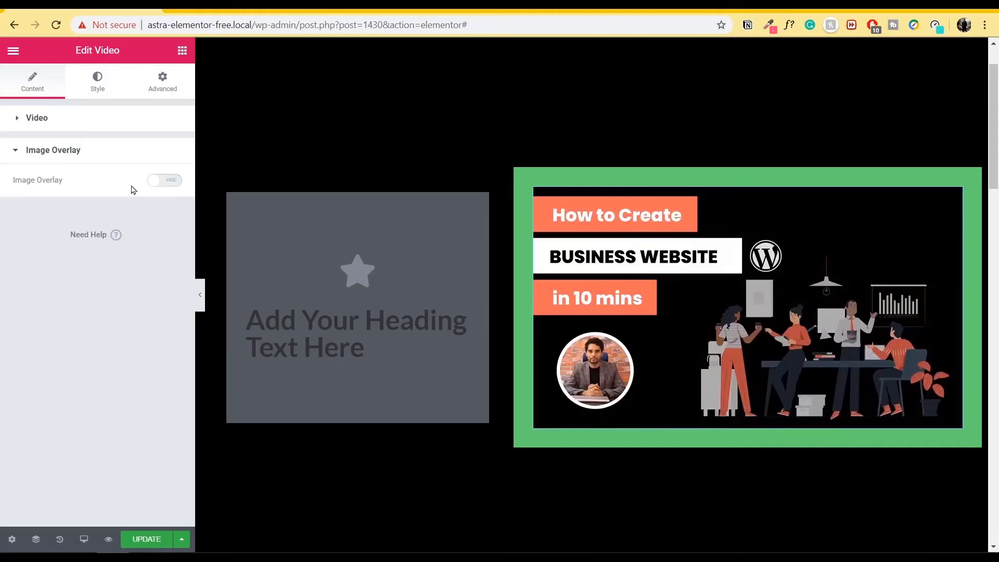
{"action": "left_click", "coordinate": [170, 180]}
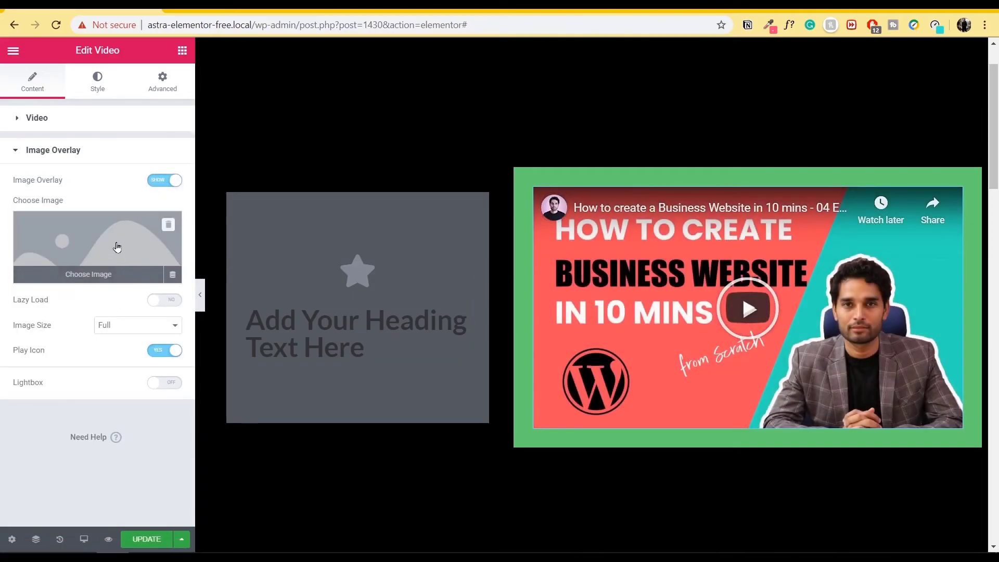
{"action": "left_click", "coordinate": [117, 247]}
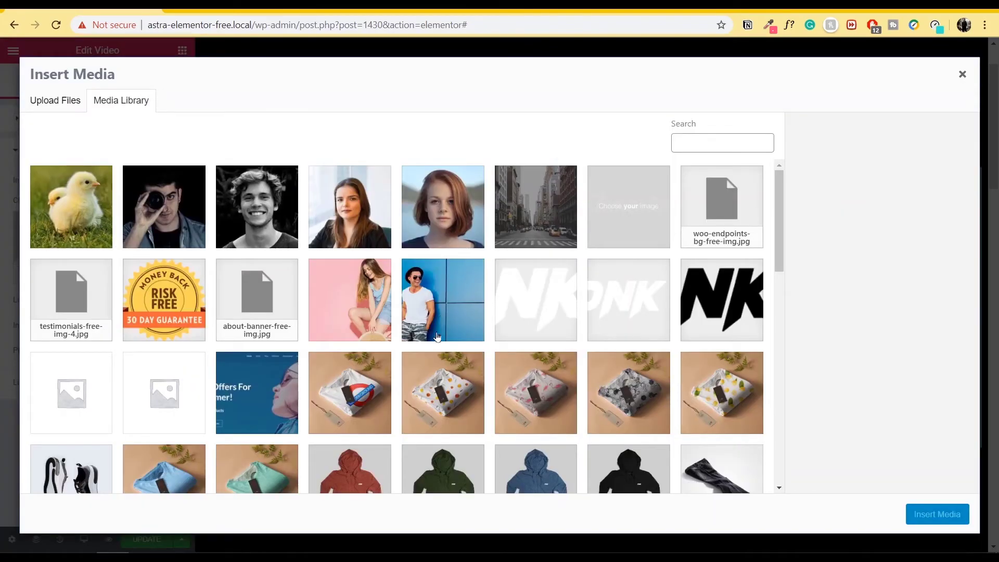
{"action": "left_click", "coordinate": [457, 382]}
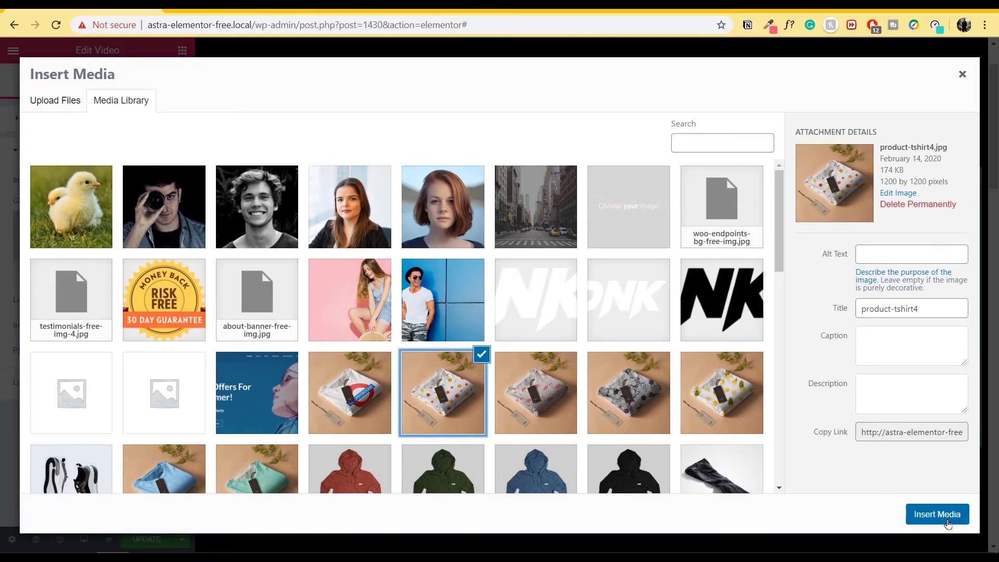
{"action": "left_click", "coordinate": [937, 514]}
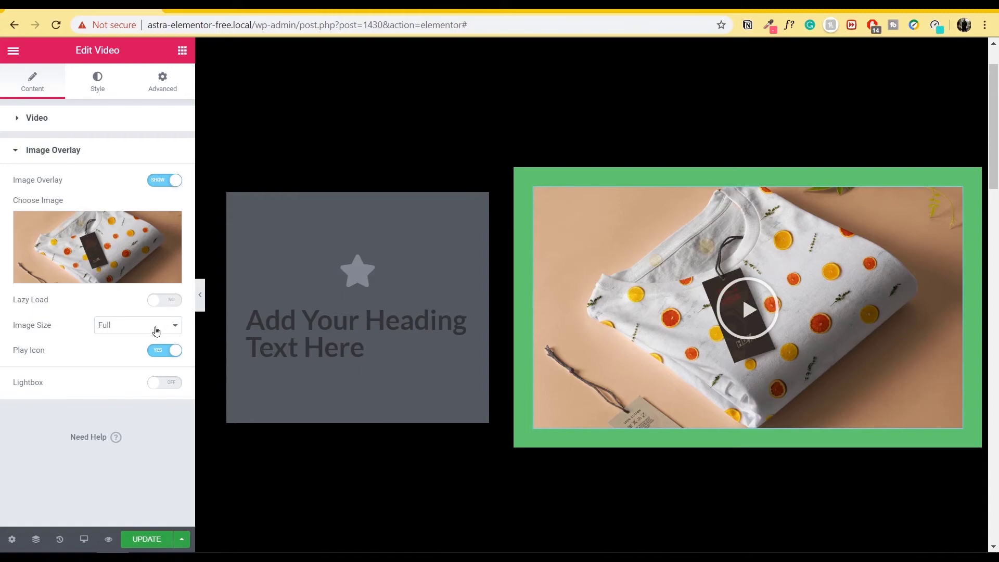
Hide and restore the overlay's play icon, and turn the video's image overlay off
{"action": "left_click", "coordinate": [164, 358]}
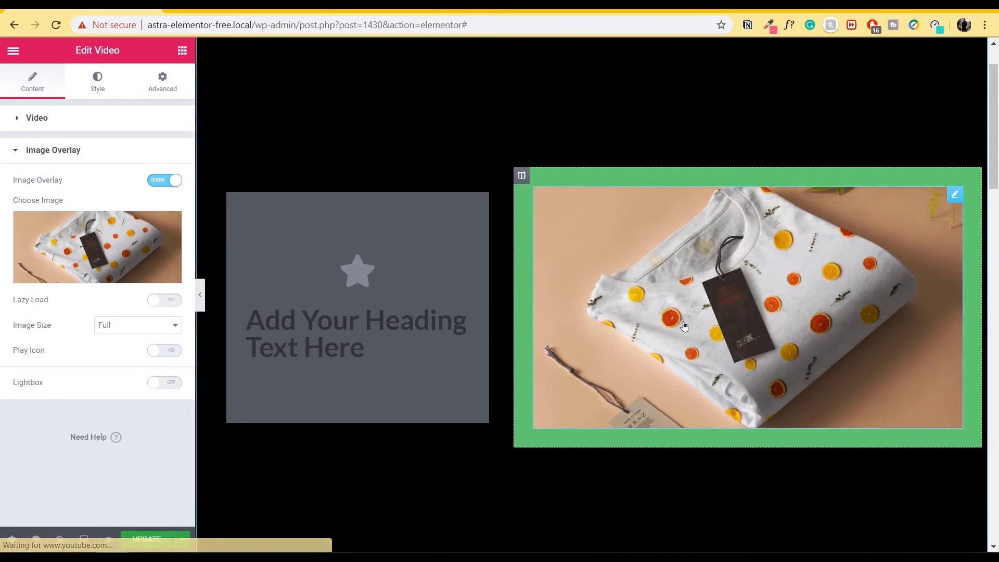
{"action": "left_click", "coordinate": [174, 352]}
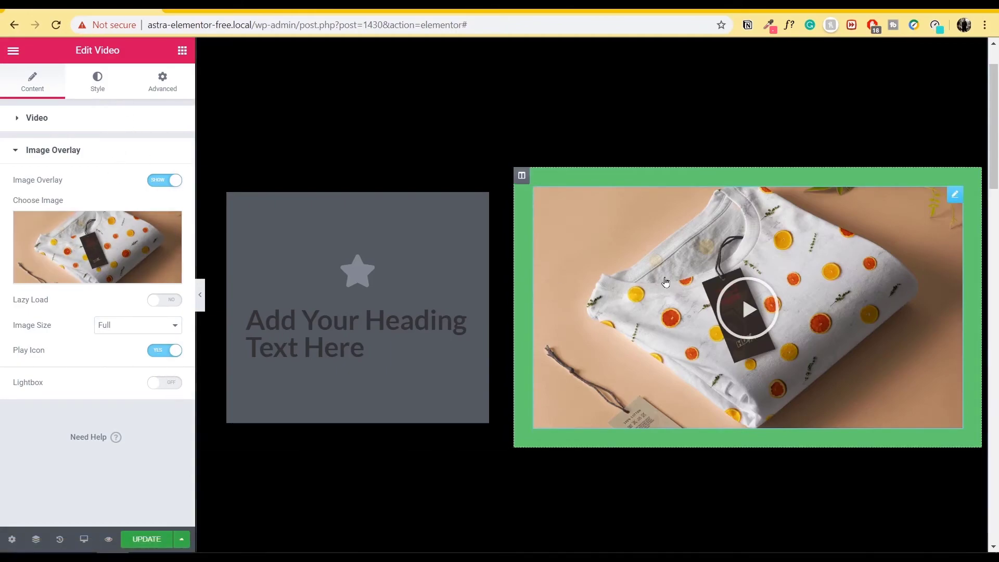
{"action": "left_click", "coordinate": [157, 181]}
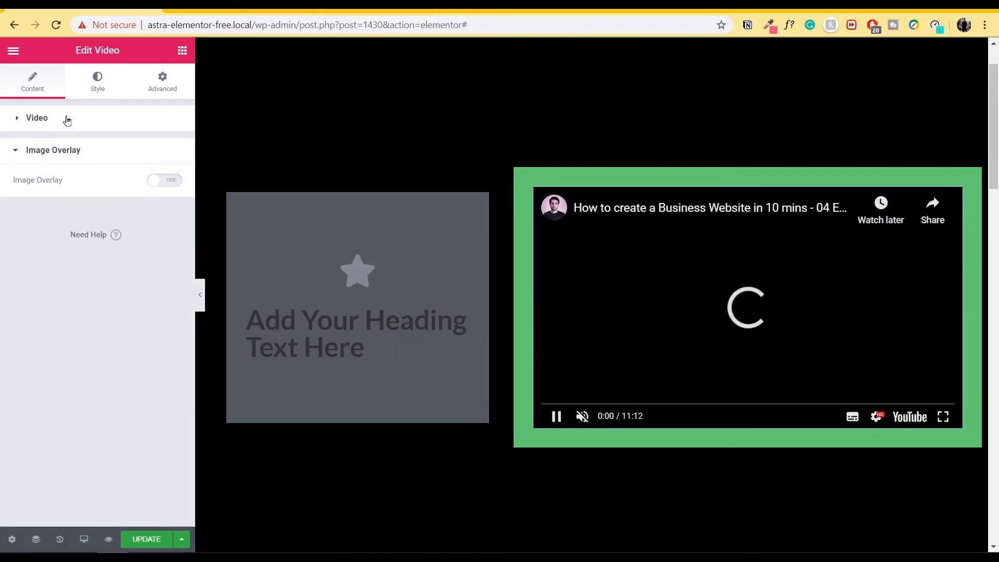
Try the video's CSS filters by desaturating it to greyscale, reset the filters to default, and view the advanced settings
{"action": "left_click", "coordinate": [90, 88]}
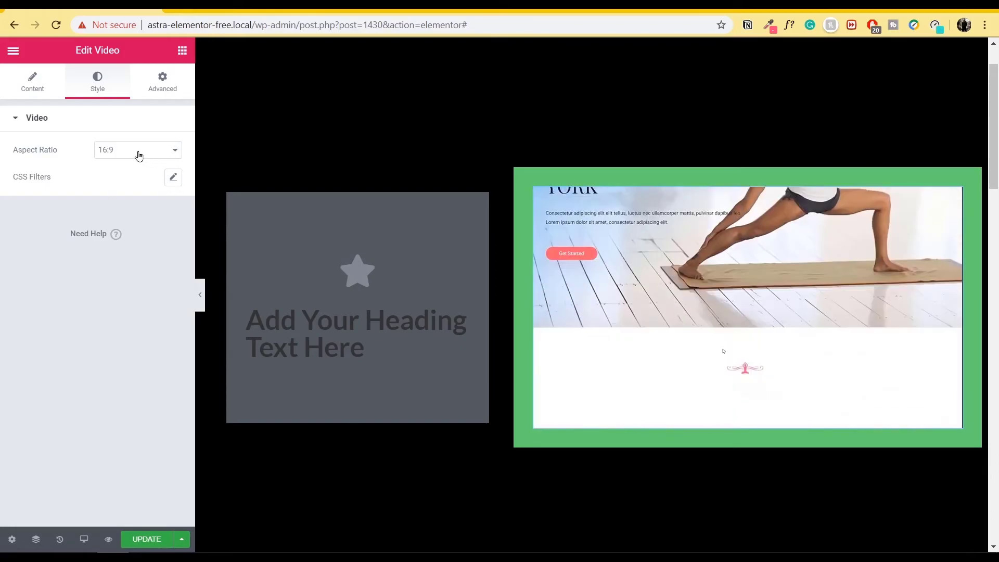
{"action": "left_click", "coordinate": [173, 177]}
{"action": "mouse_move", "coordinate": [22, 369]}
{"action": "left_mouse_down"}
{"action": "mouse_move", "coordinate": [104, 369]}
{"action": "mouse_move", "coordinate": [25, 369]}
{"action": "left_mouse_up"}
{"action": "left_click", "coordinate": [8, 379]}
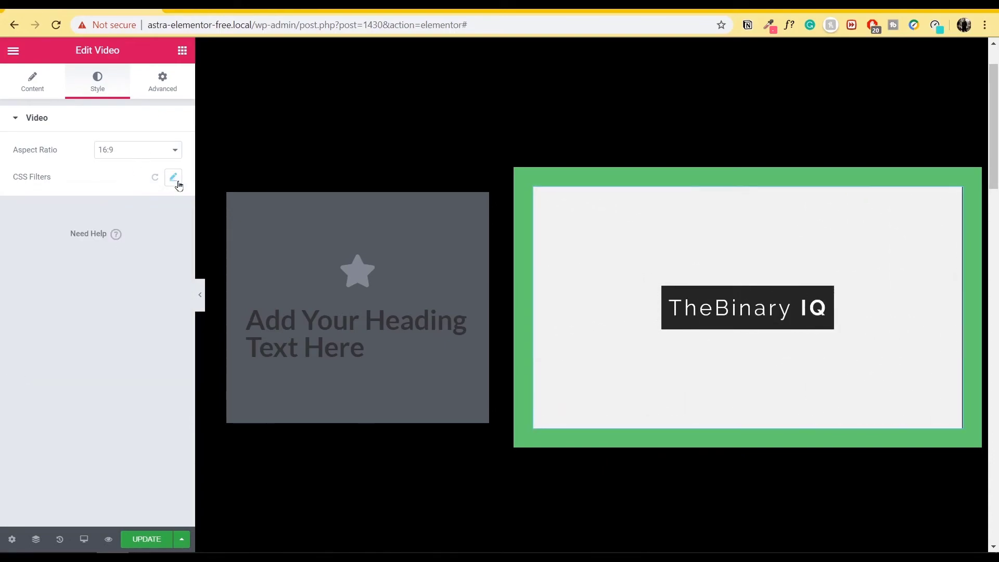
{"action": "left_click", "coordinate": [174, 181]}
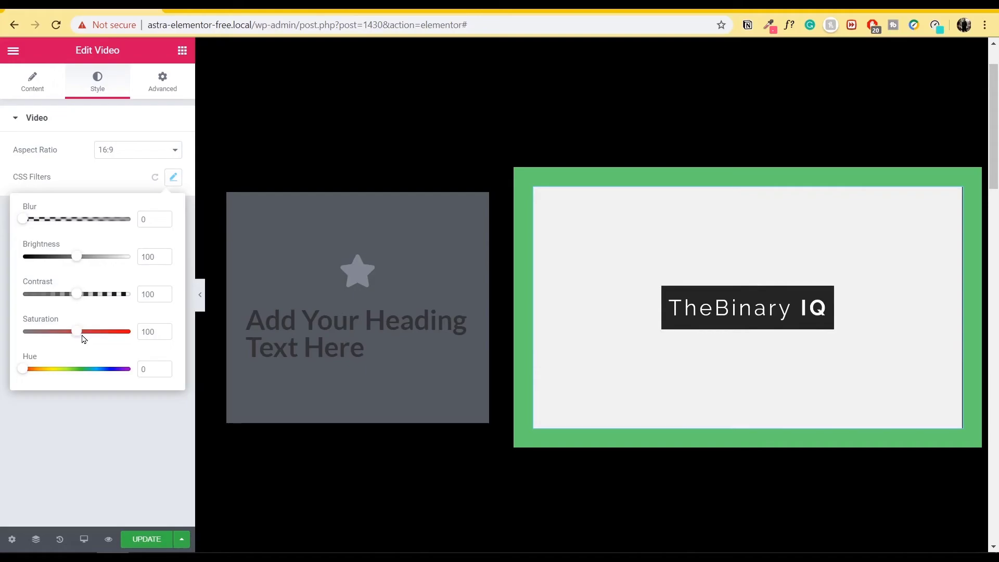
{"action": "left_click", "coordinate": [2, 363]}
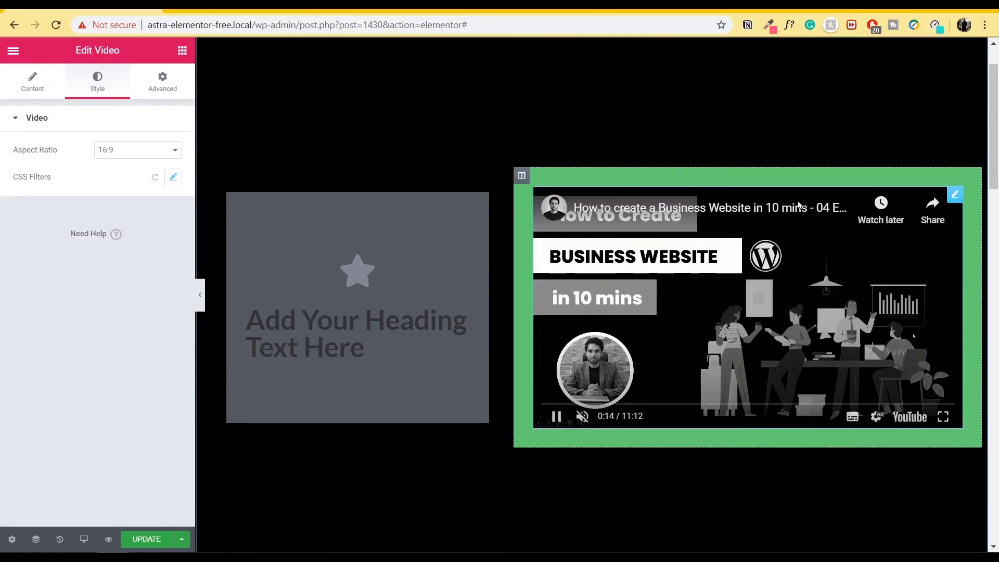
{"action": "left_click", "coordinate": [158, 178]}
{"action": "left_click", "coordinate": [164, 78]}
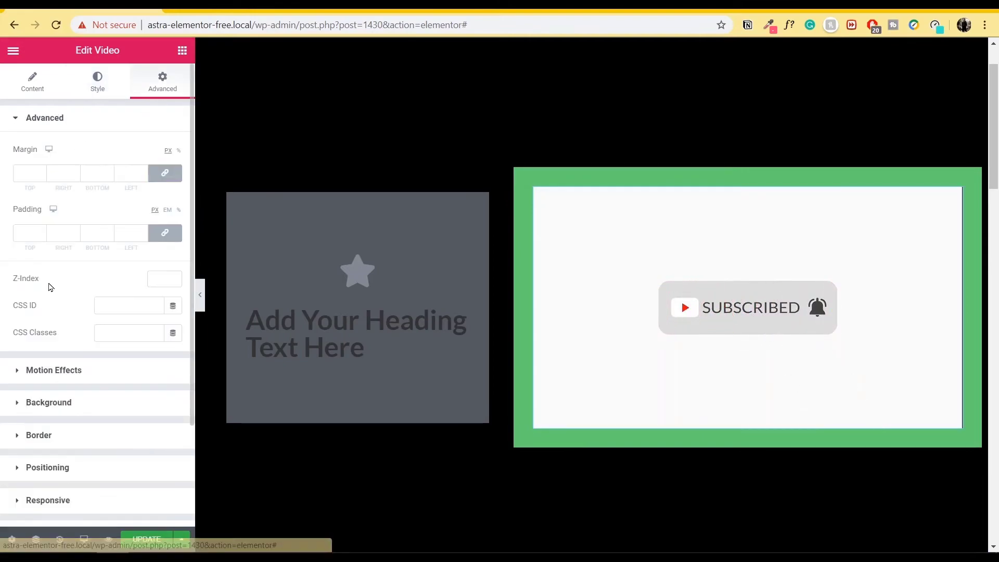
{"action": "left_click", "coordinate": [33, 116]}
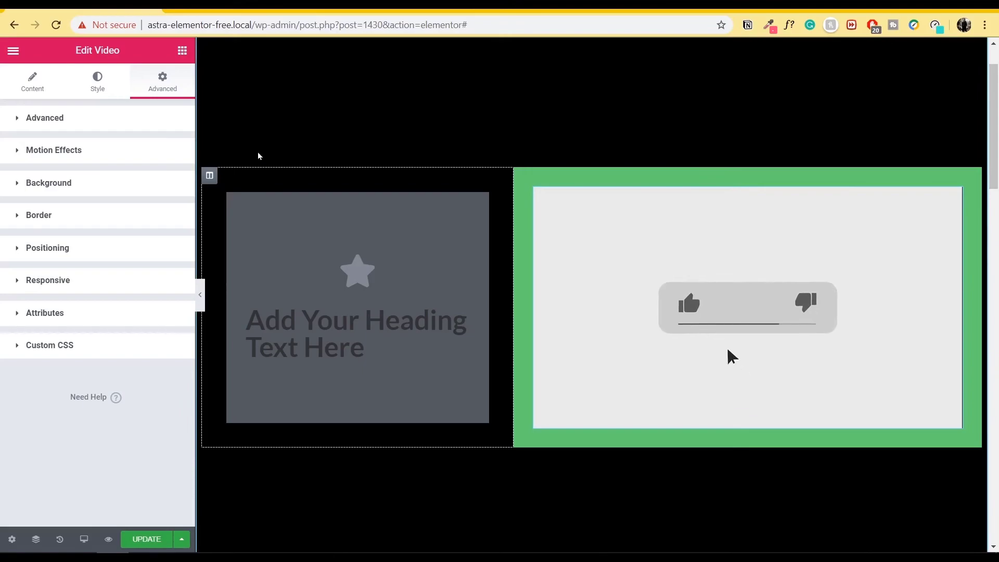
Add a Button widget below the heading in the grey column
{"action": "left_click", "coordinate": [182, 50]}
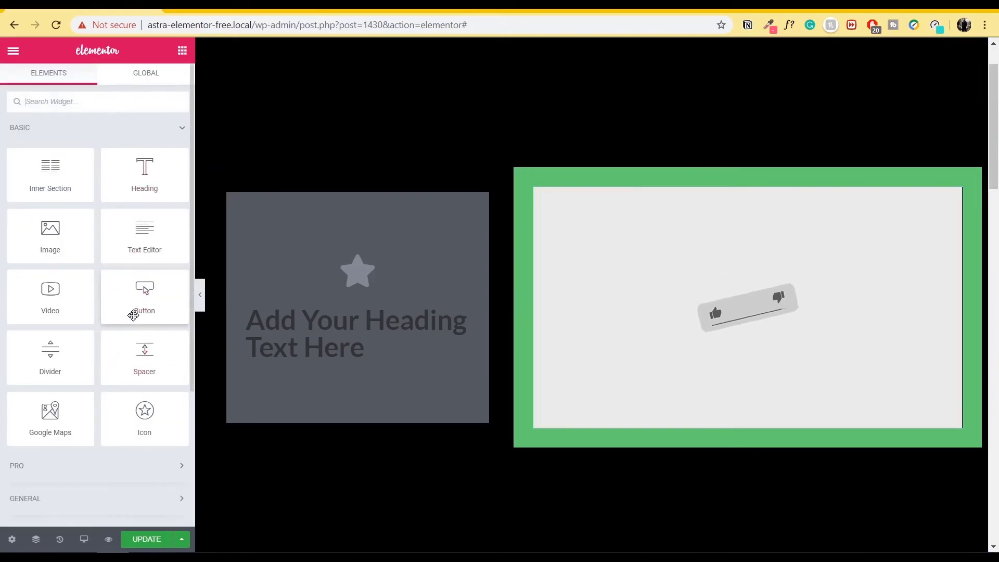
{"action": "left_click_drag", "start_coordinate": [145, 294], "coordinate": [359, 364]}
{"action": "left_click_drag", "start_coordinate": [142, 303], "coordinate": [359, 364]}
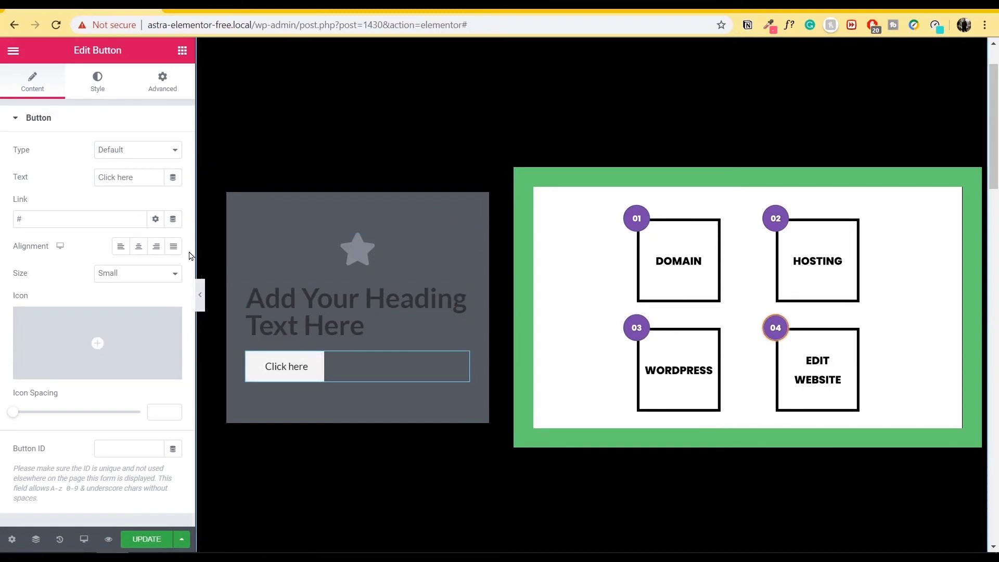
Try the Info type on the button and set its type back to Default
{"action": "left_click", "coordinate": [173, 150]}
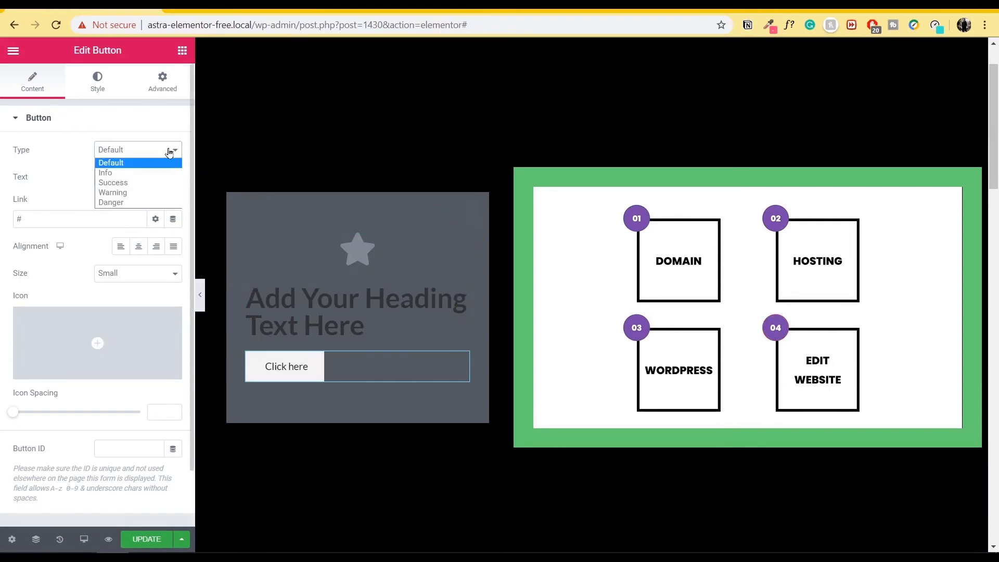
{"action": "left_click", "coordinate": [136, 172]}
{"action": "left_click", "coordinate": [170, 150]}
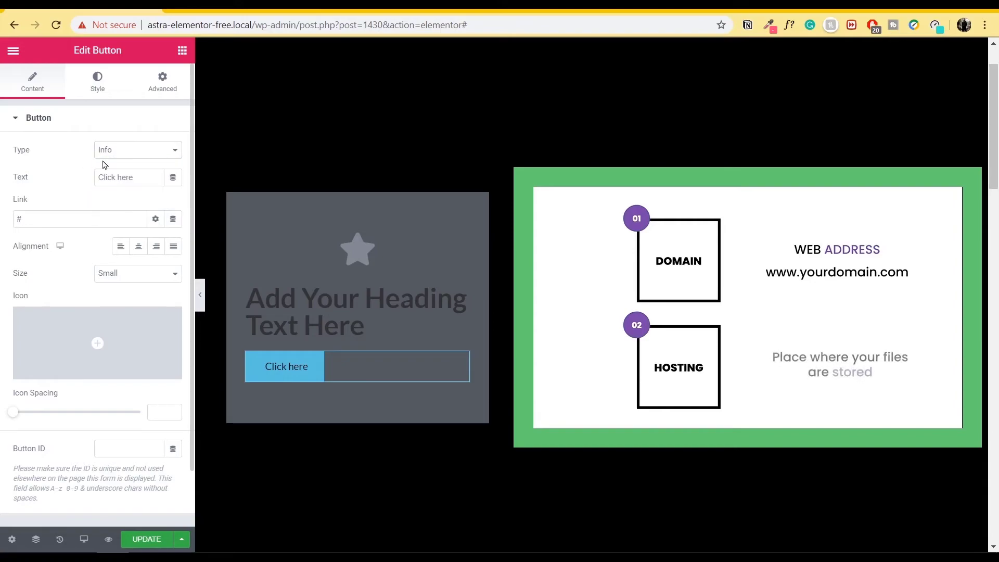
{"action": "left_click", "coordinate": [125, 162]}
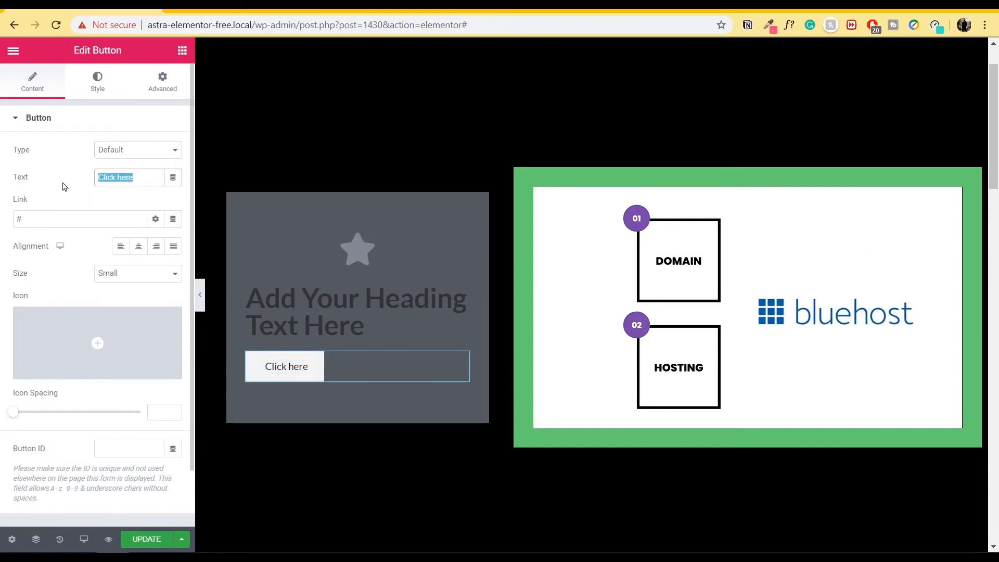
{"action": "type", "text": "Get St"}
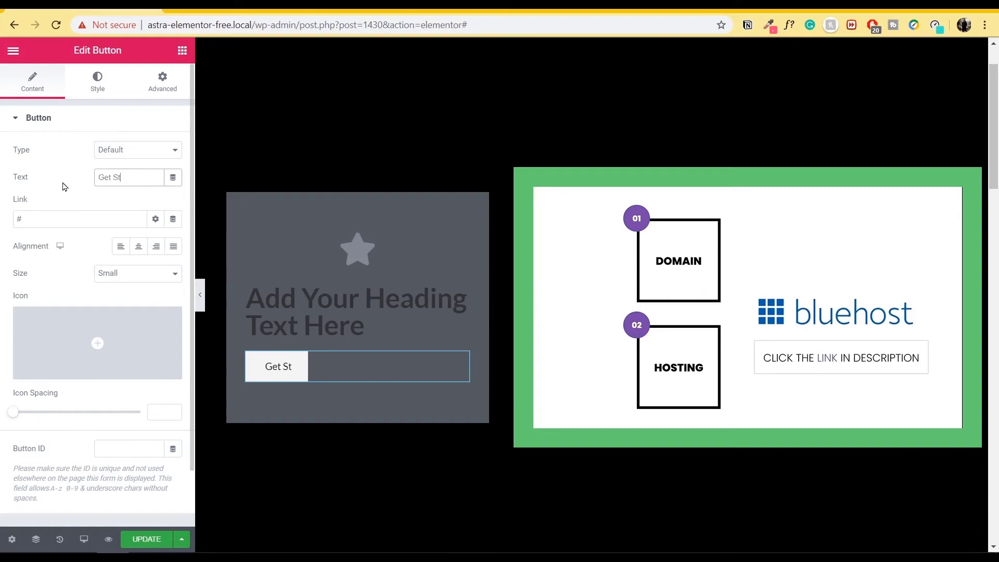
{"action": "type", "text": "arted"}
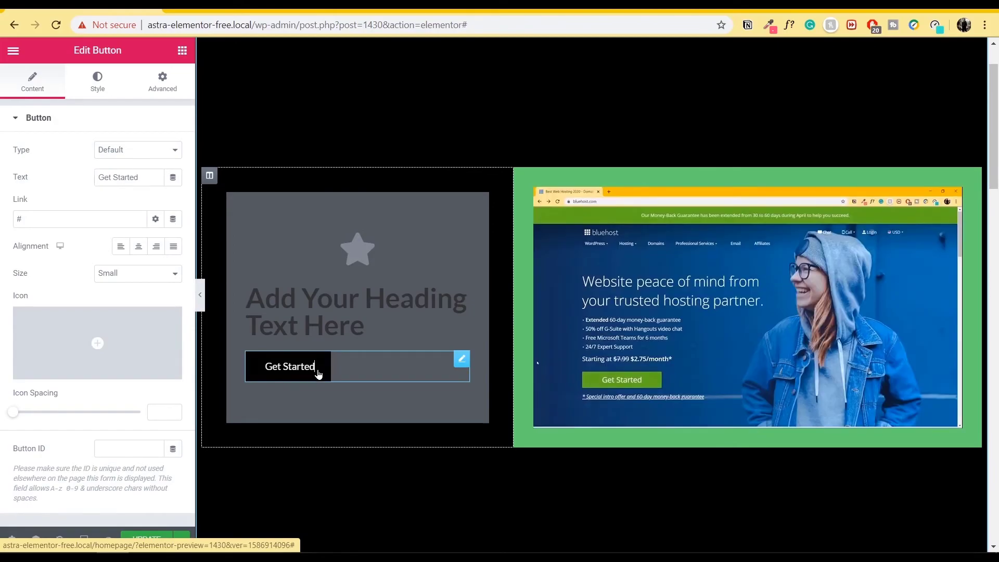
{"action": "type", "text": "Here"}
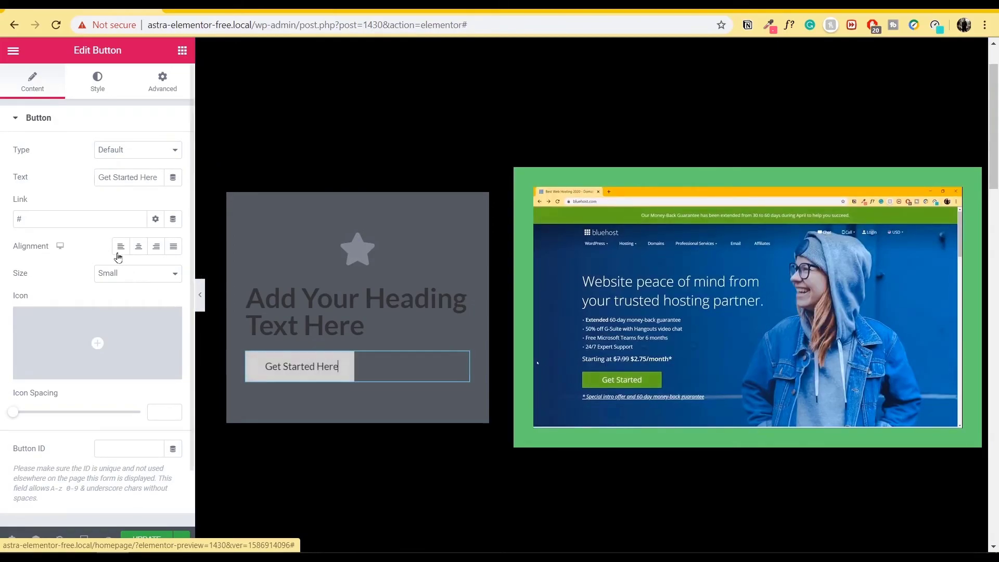
{"action": "left_click", "coordinate": [79, 220]}
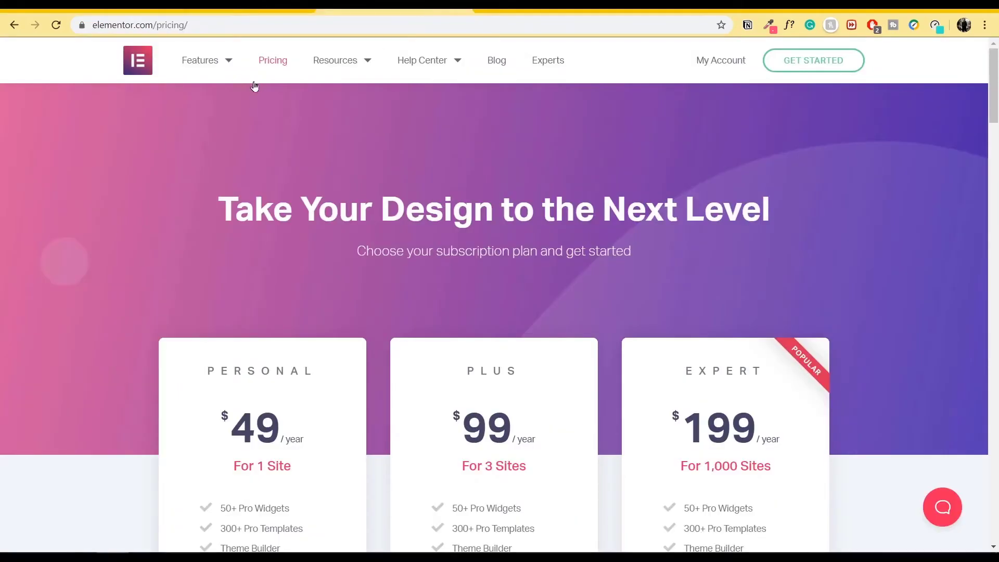
{"action": "left_click", "coordinate": [233, 28]}
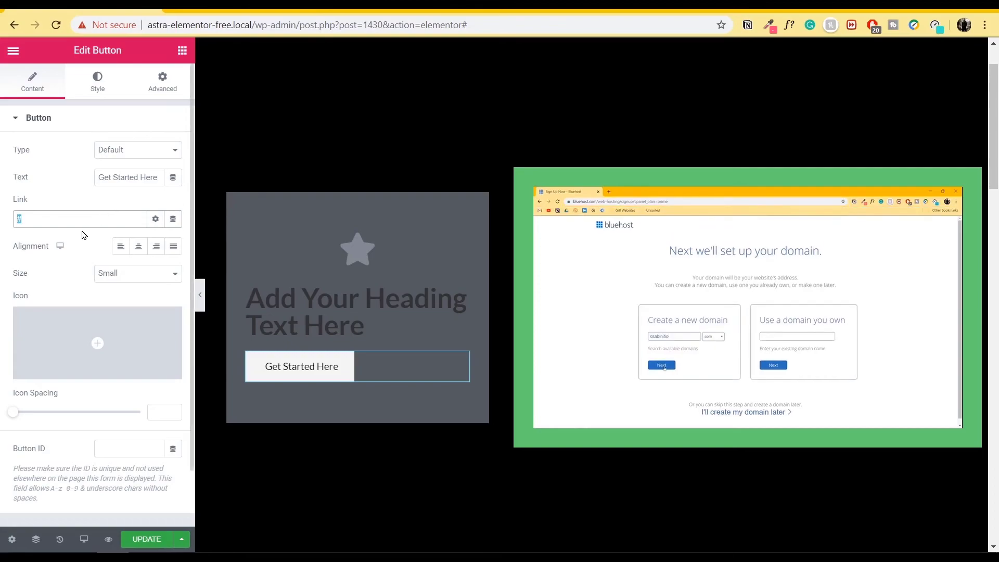
{"action": "type", "text": "https://elementor.com/pricing/"}
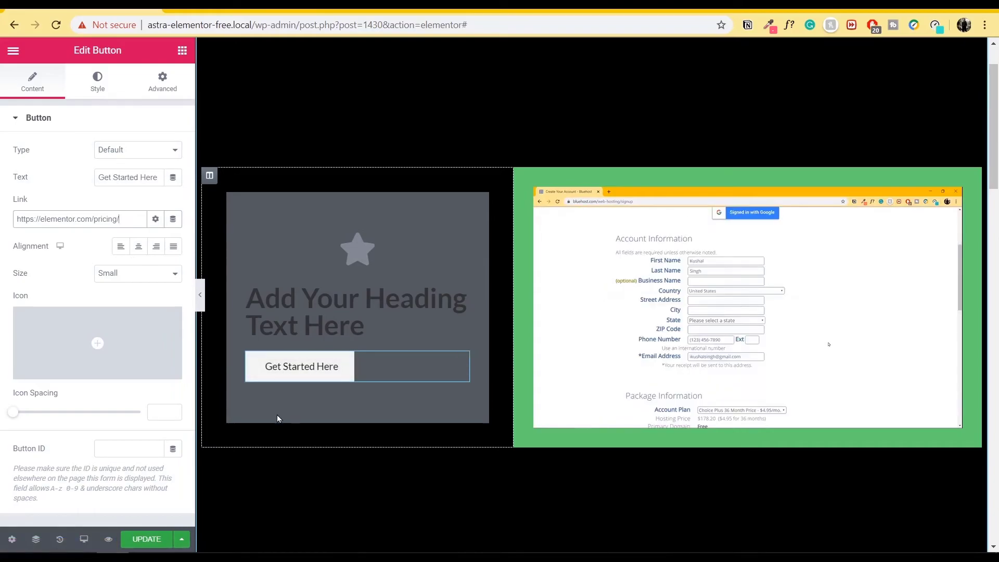
Try center, right and justified alignment on the button and set it to left alignment
{"action": "left_click", "coordinate": [138, 247]}
{"action": "left_click", "coordinate": [161, 254]}
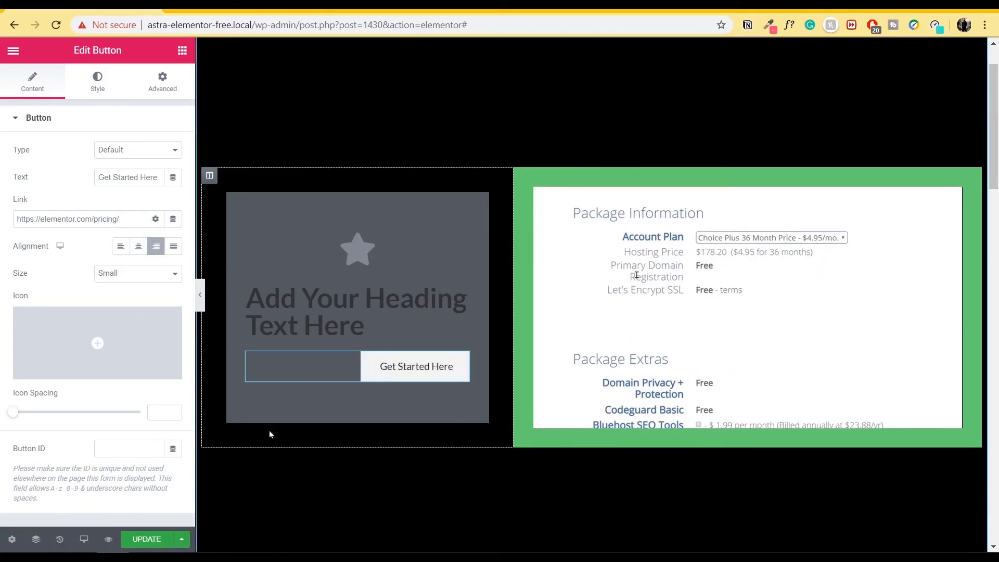
{"action": "left_click", "coordinate": [173, 246]}
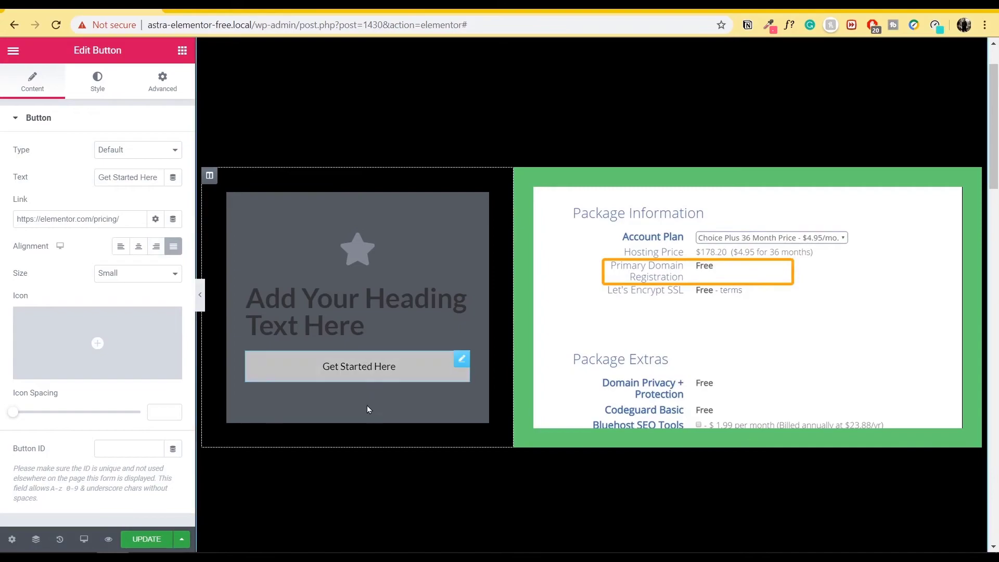
{"action": "left_click", "coordinate": [156, 246]}
{"action": "left_click", "coordinate": [138, 246]}
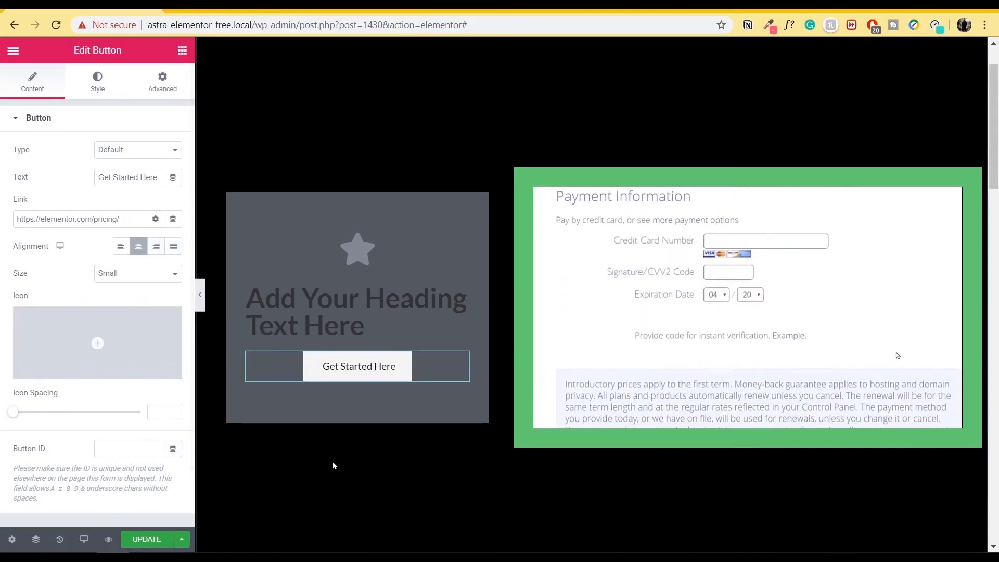
{"action": "left_click", "coordinate": [120, 246]}
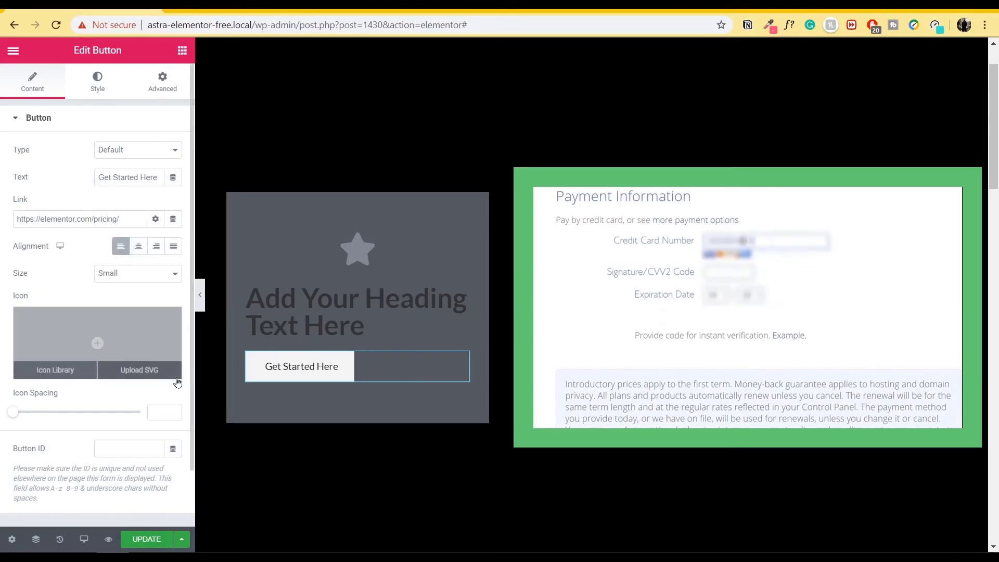
Try the Extra Large and Extra Small sizes on the button and set its size to Medium
{"action": "left_click", "coordinate": [160, 275]}
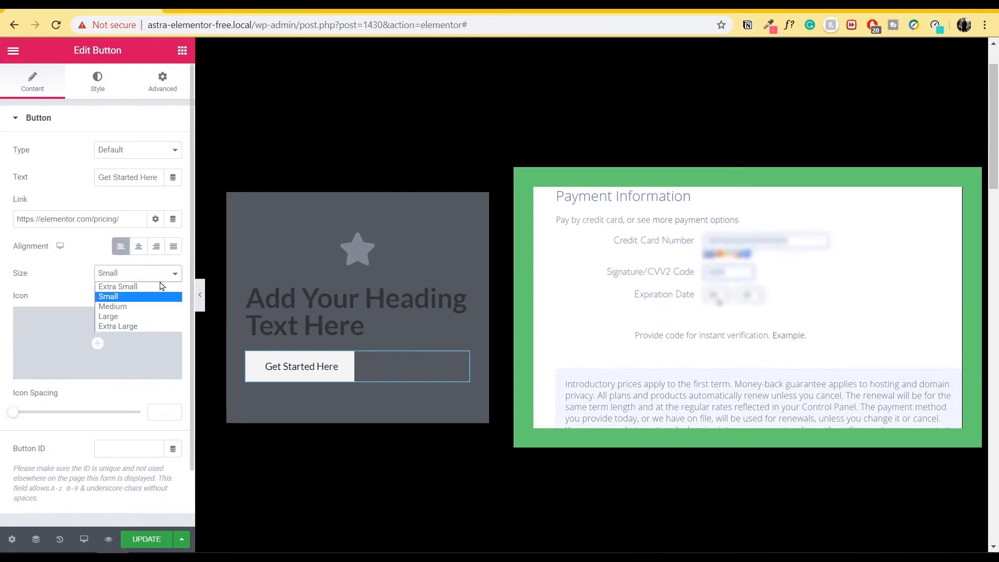
{"action": "left_click", "coordinate": [138, 325]}
{"action": "left_click", "coordinate": [148, 274]}
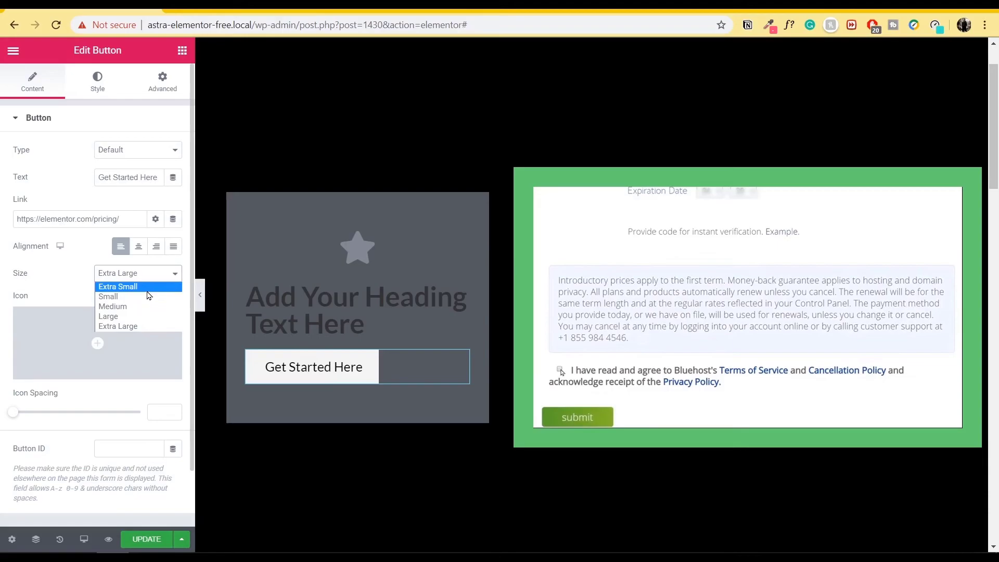
{"action": "left_click", "coordinate": [148, 285]}
{"action": "left_click", "coordinate": [153, 273]}
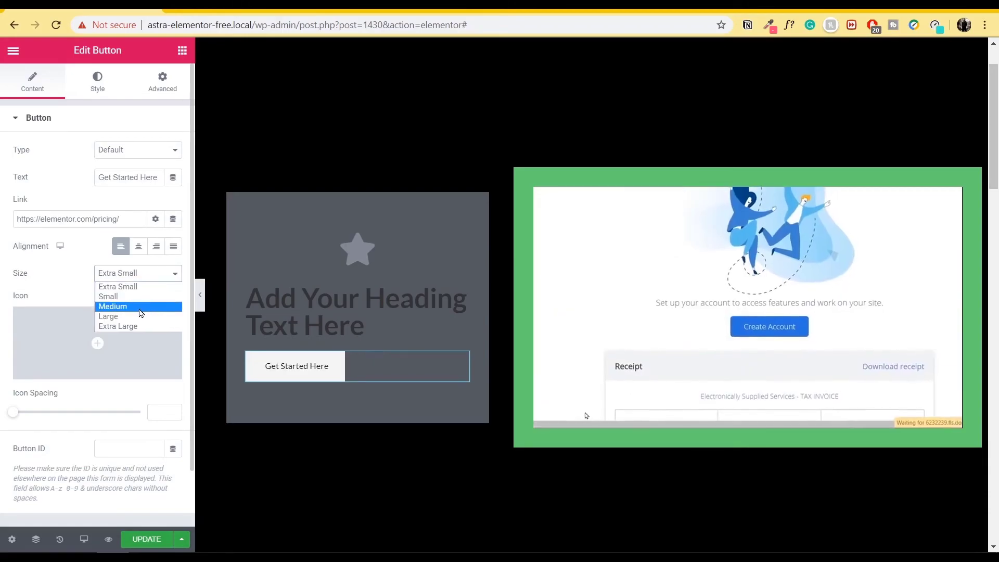
{"action": "left_click", "coordinate": [150, 305]}
Add the Angry icon from the Font Awesome - Solid set to the button
{"action": "scroll", "coordinate": [106, 321], "scroll_direction": "down", "scroll_amount": 1}
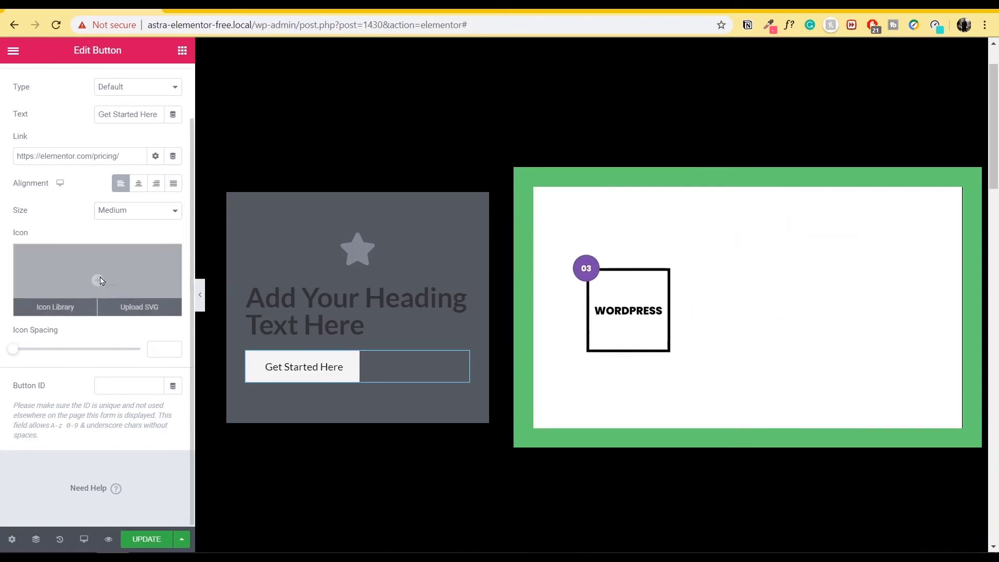
{"action": "left_click", "coordinate": [100, 281]}
{"action": "left_click", "coordinate": [384, 268]}
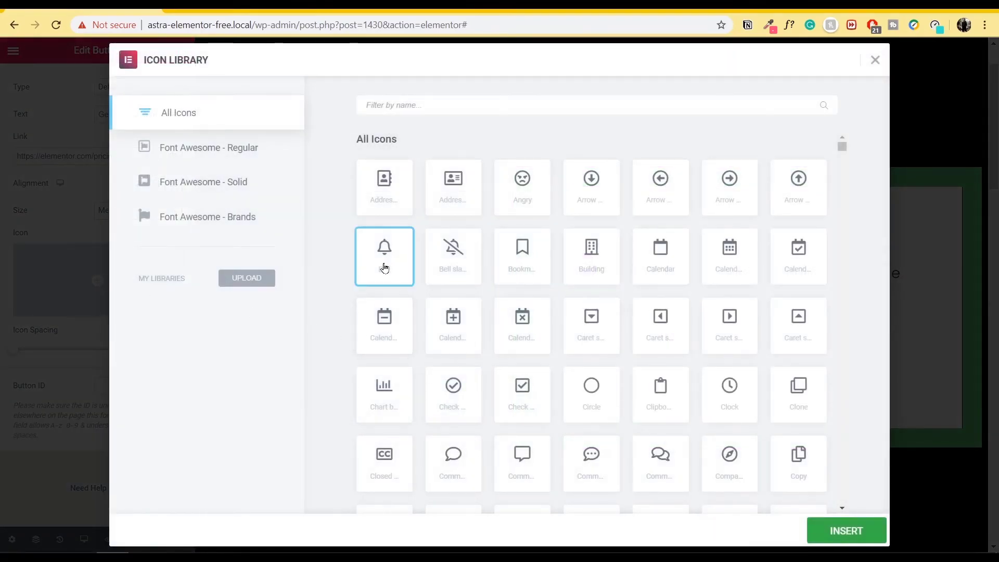
{"action": "left_click", "coordinate": [241, 185]}
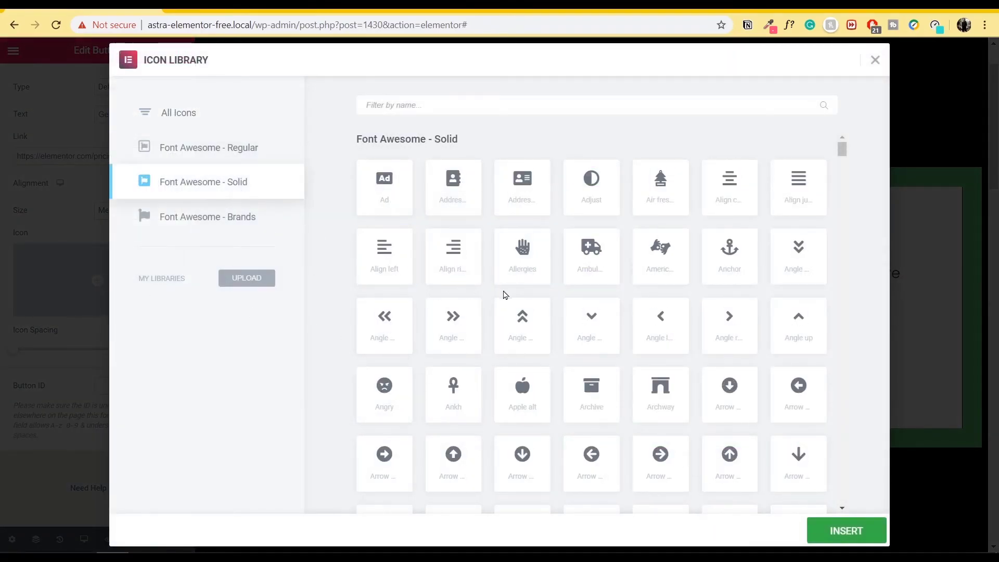
{"action": "scroll", "coordinate": [420, 416], "scroll_direction": "down", "scroll_amount": 3}
{"action": "left_click", "coordinate": [387, 259]}
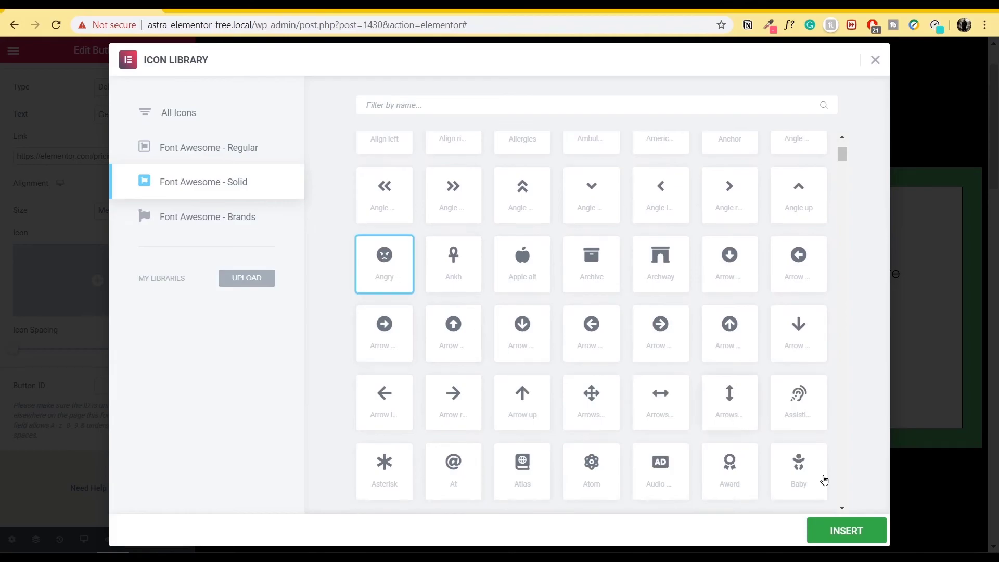
{"action": "left_click", "coordinate": [847, 529]}
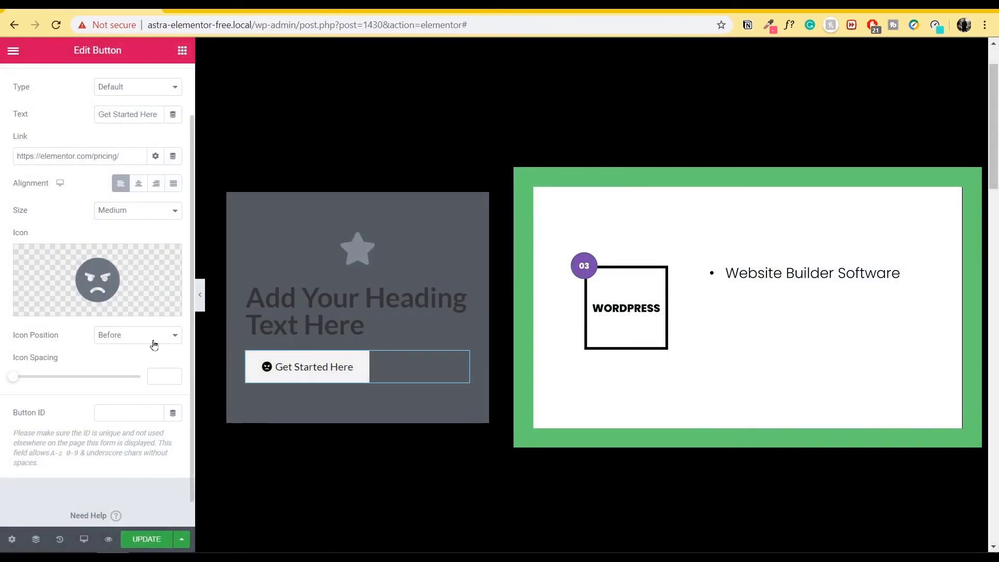
Try placing the icon after the button text, return it to Before, and set the icon spacing to 34
{"action": "left_click", "coordinate": [169, 336]}
{"action": "left_click", "coordinate": [149, 358]}
{"action": "left_click", "coordinate": [147, 338]}
{"action": "left_click", "coordinate": [140, 349]}
{"action": "left_click_drag", "start_coordinate": [14, 384], "coordinate": [99, 384]}
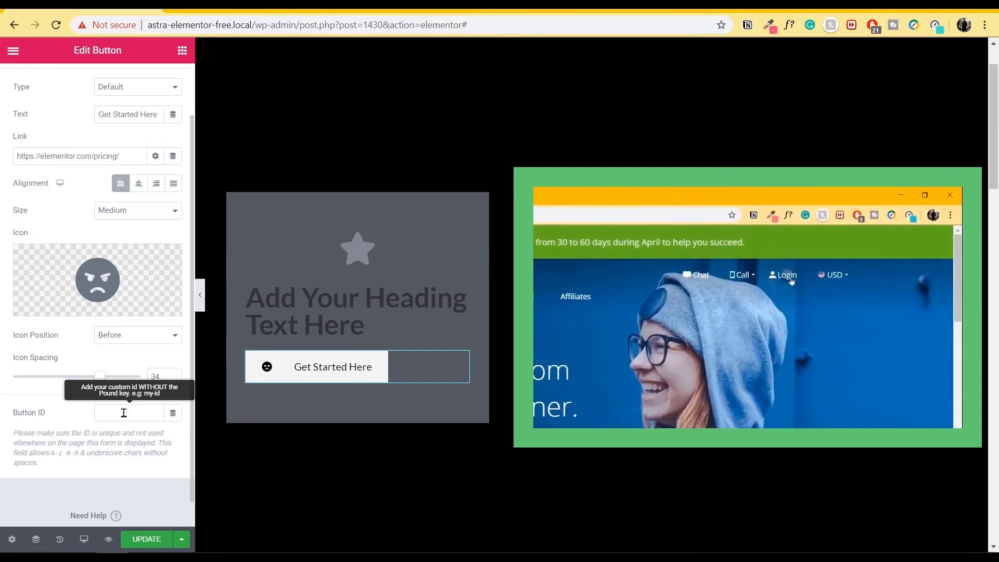
{"action": "scroll", "coordinate": [13, 398], "scroll_direction": "up", "scroll_amount": 1}
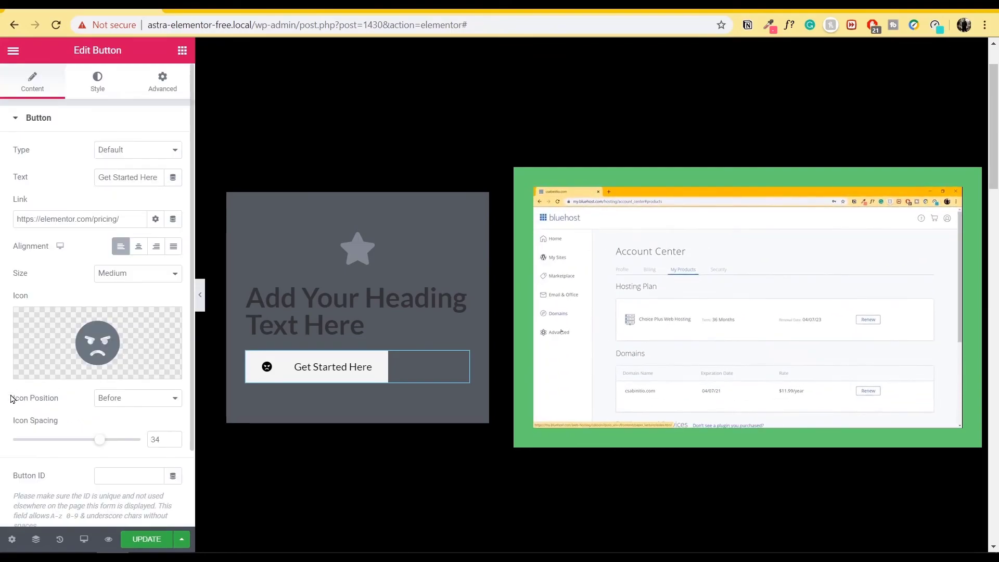
View the button's typography options and try the default text shadow on its label
{"action": "left_click", "coordinate": [94, 81]}
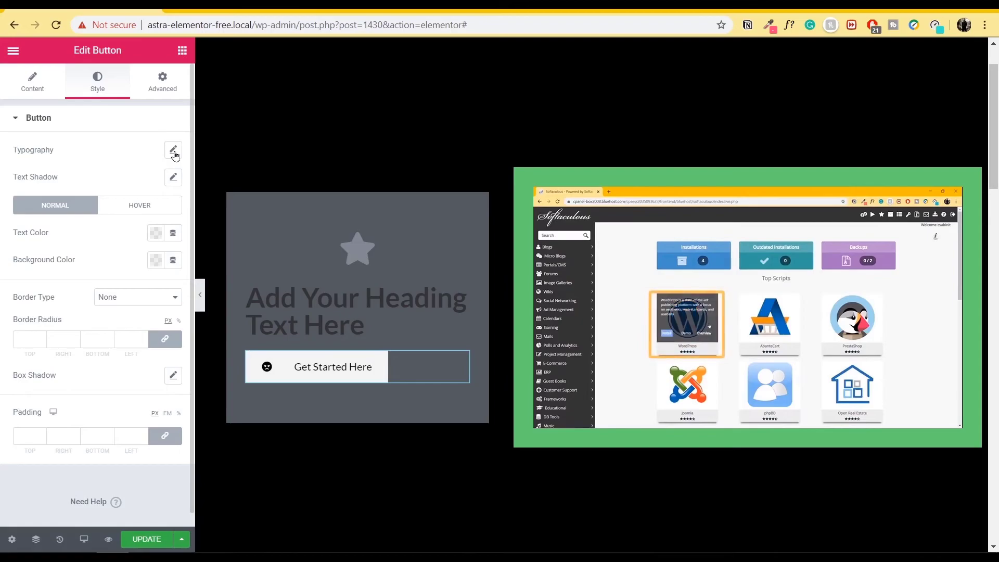
{"action": "left_click", "coordinate": [174, 152]}
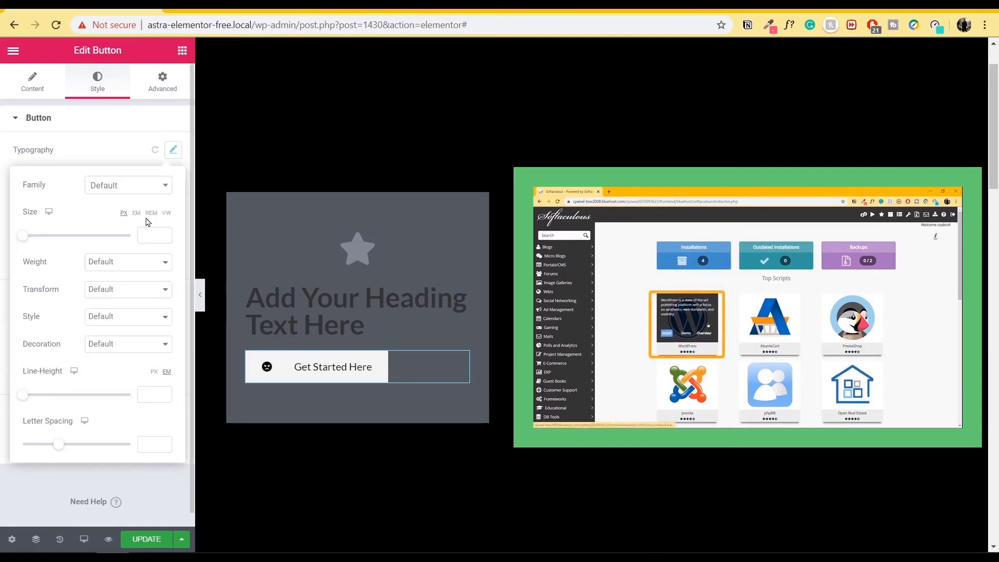
{"action": "left_click", "coordinate": [172, 152]}
{"action": "left_click", "coordinate": [154, 151]}
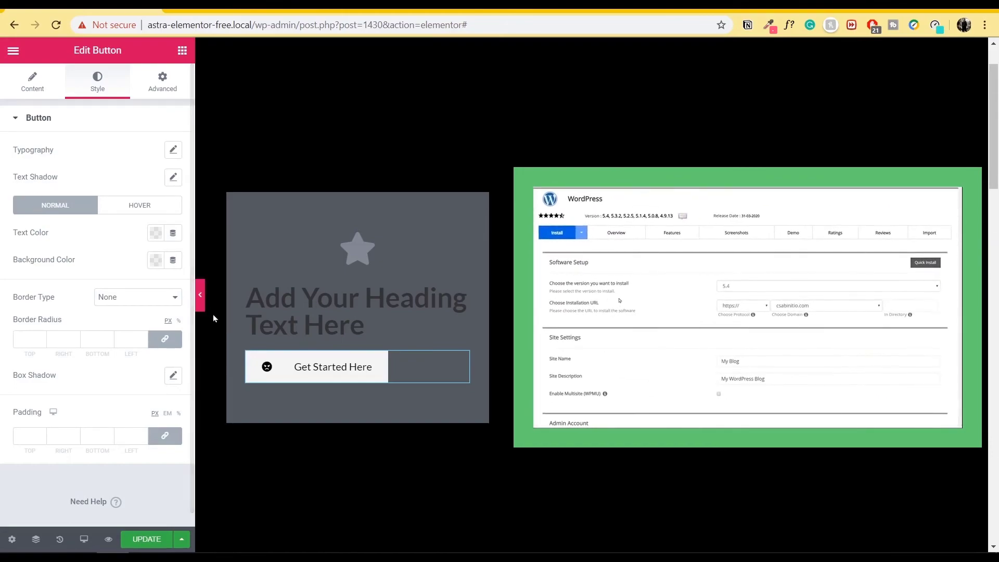
{"action": "left_click", "coordinate": [172, 177]}
{"action": "left_click", "coordinate": [172, 177]}
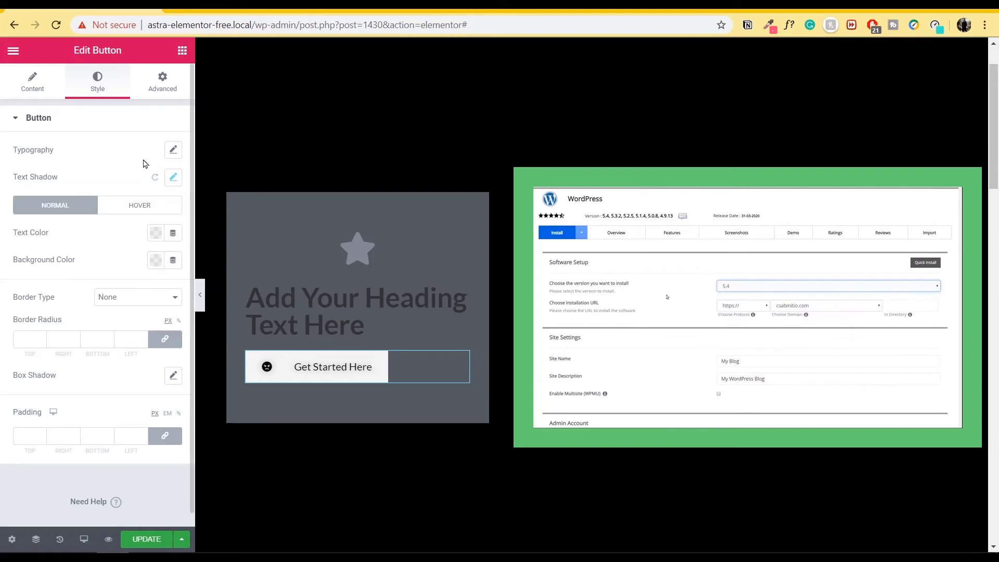
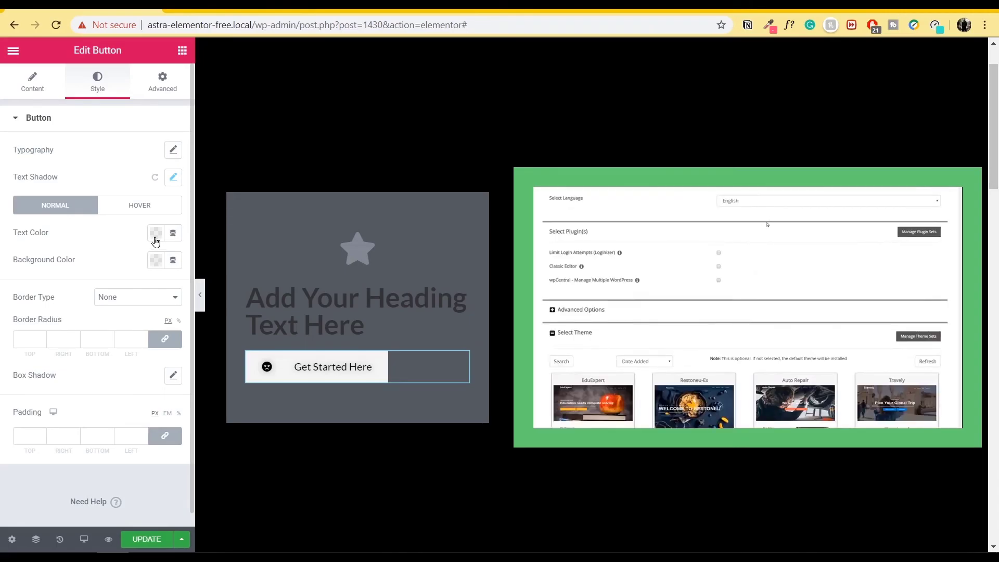
Set the button's normal text color to dark green and background to white #FFFFFF, and reset the text shadow
{"action": "left_click", "coordinate": [154, 237]}
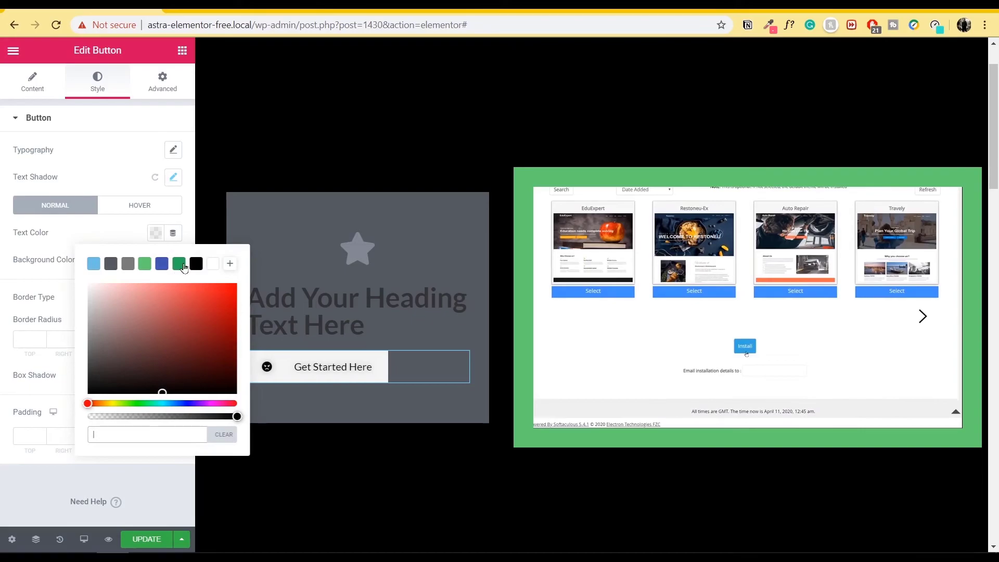
{"action": "left_click", "coordinate": [179, 264]}
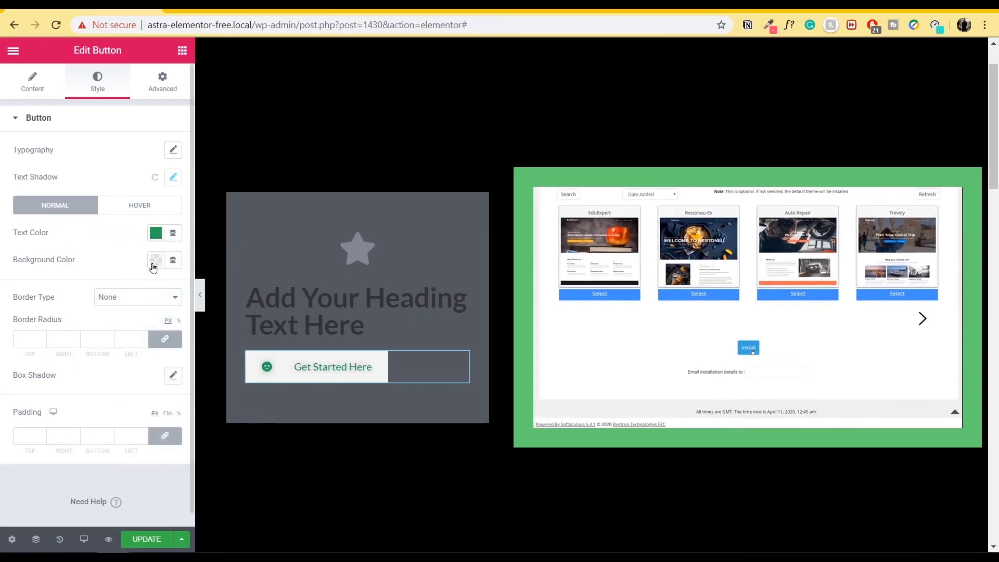
{"action": "left_click", "coordinate": [156, 260]}
{"action": "left_click", "coordinate": [213, 290]}
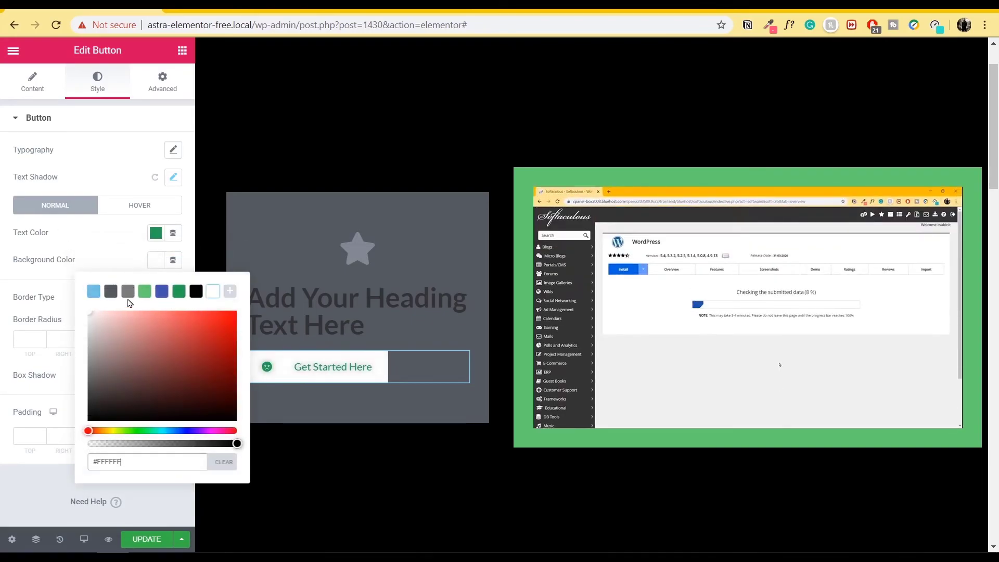
{"action": "left_click", "coordinate": [83, 243]}
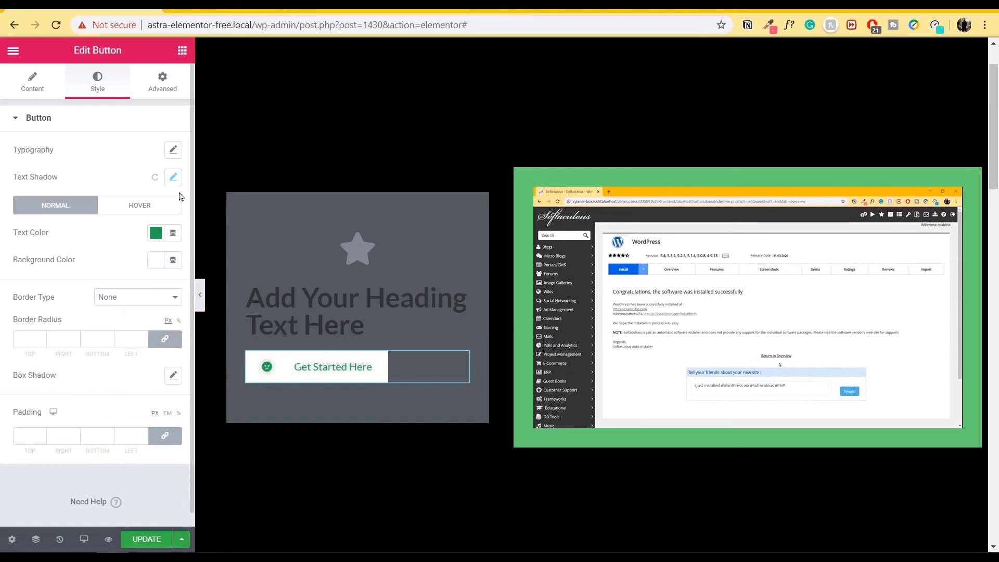
{"action": "left_click", "coordinate": [156, 178]}
Try black as the button's hover text color, set it to white, and set the hover background to green #23A455
{"action": "left_click", "coordinate": [132, 207]}
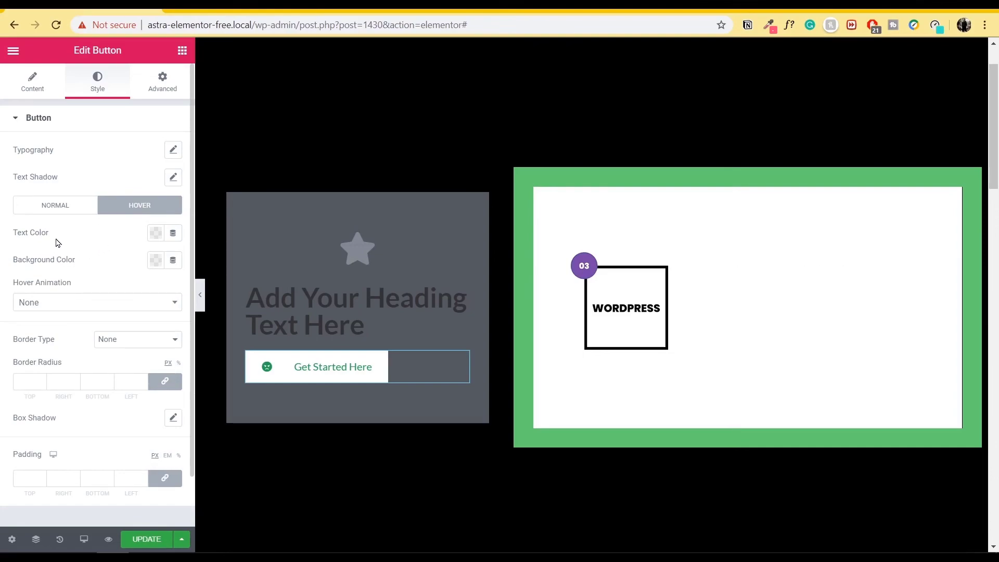
{"action": "left_click", "coordinate": [155, 234]}
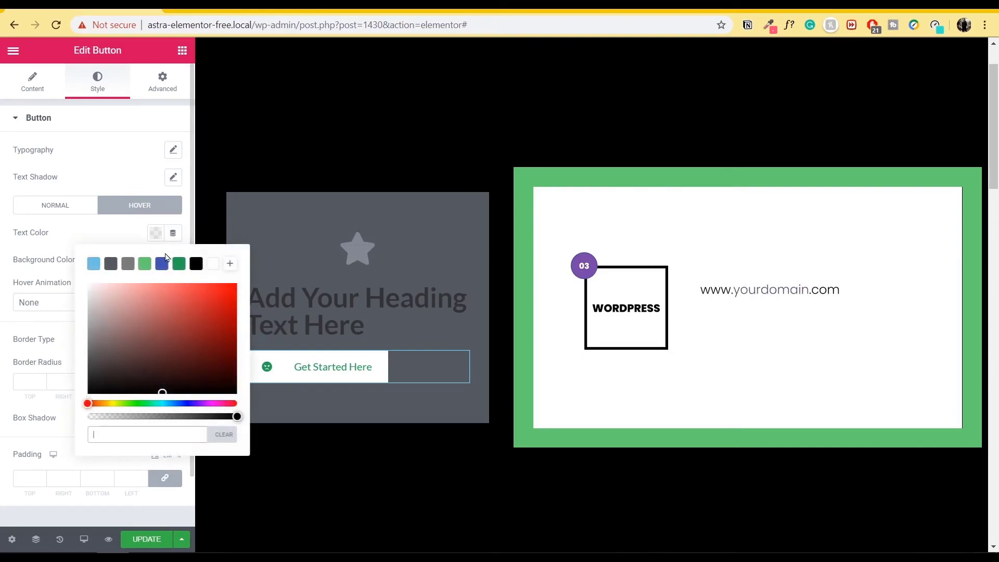
{"action": "left_click", "coordinate": [197, 264]}
{"action": "left_click", "coordinate": [155, 234]}
{"action": "left_click", "coordinate": [155, 234]}
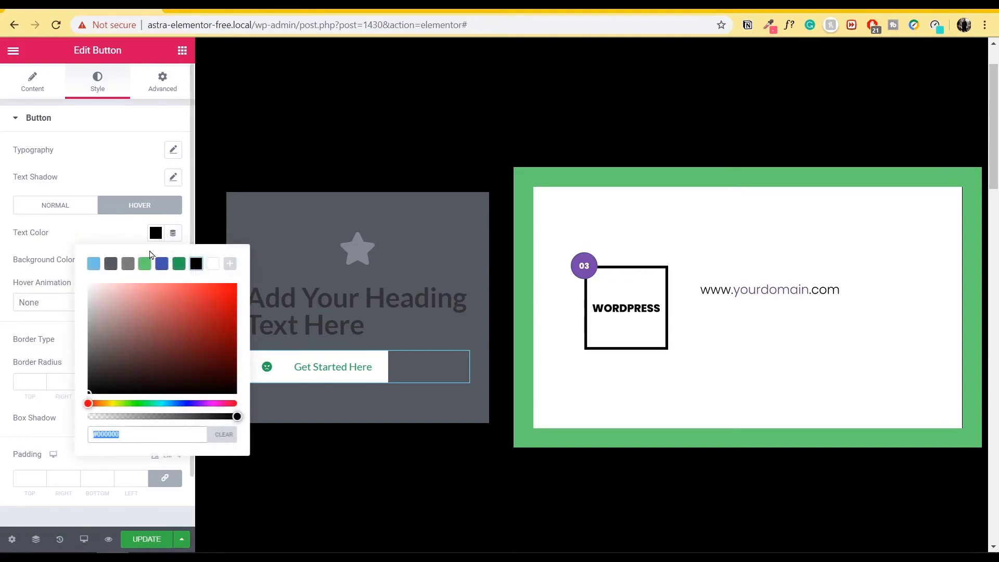
{"action": "left_click", "coordinate": [213, 264]}
{"action": "left_click", "coordinate": [155, 232]}
{"action": "left_click", "coordinate": [155, 260]}
{"action": "left_click", "coordinate": [178, 291]}
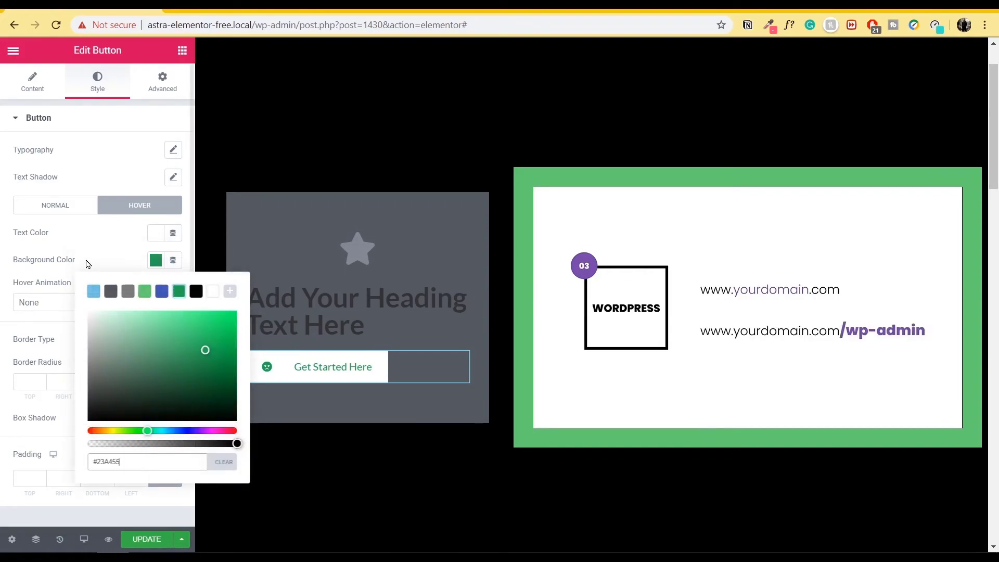
{"action": "left_click", "coordinate": [79, 242]}
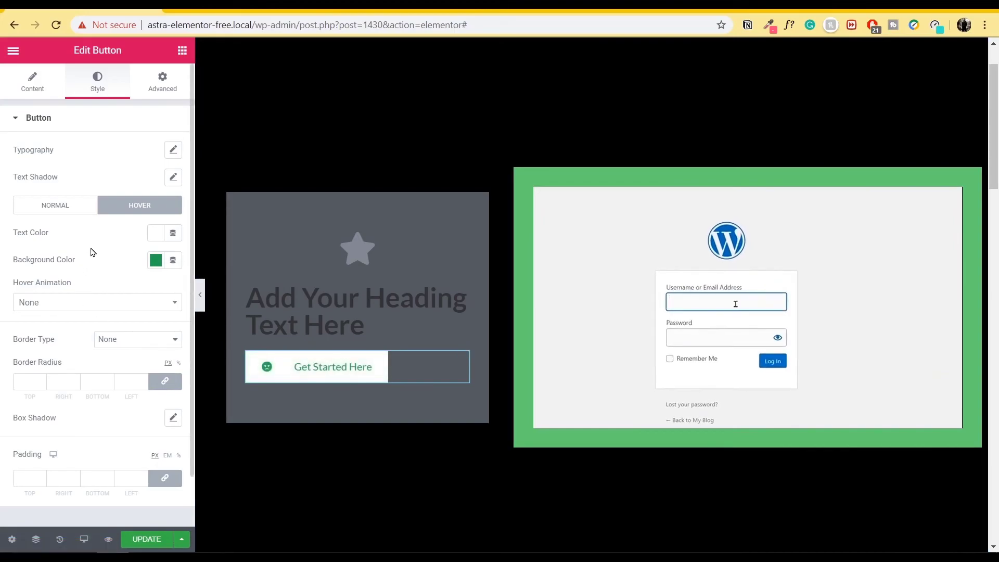
Try the Pulse Grow, Pop, Float and Sink hover animations on the button and reset the animation to None
{"action": "left_click", "coordinate": [89, 304]}
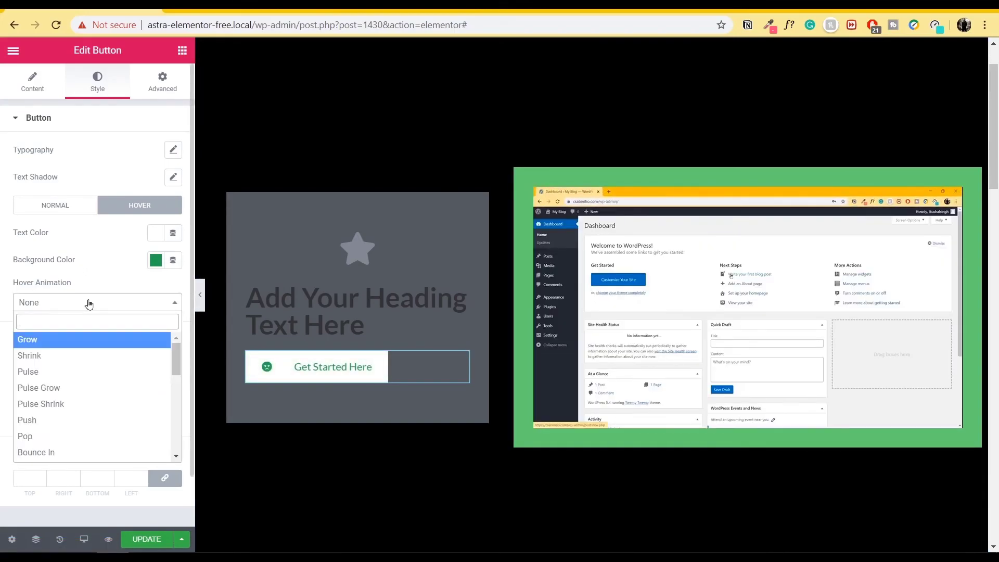
{"action": "left_click", "coordinate": [74, 394]}
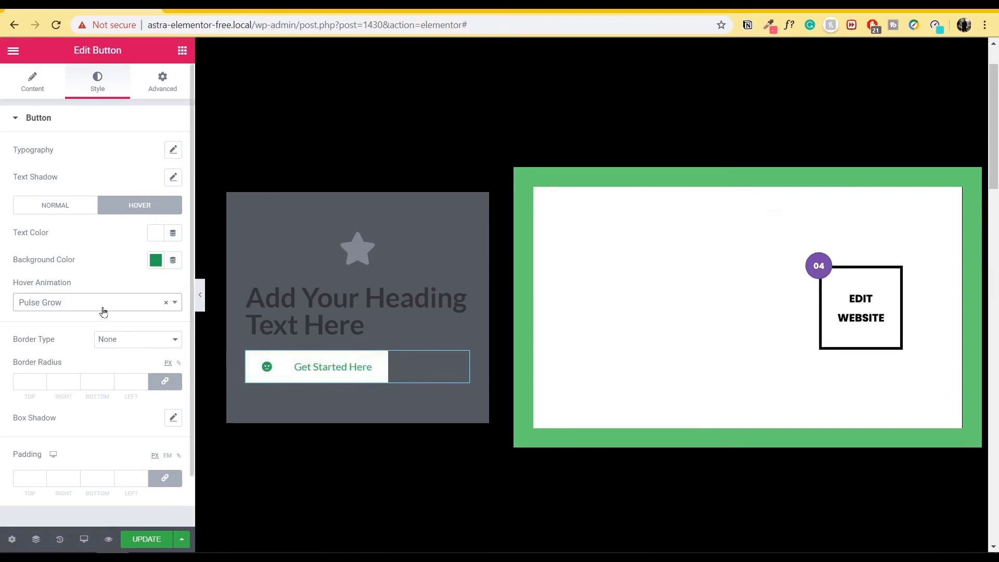
{"action": "left_click", "coordinate": [119, 303]}
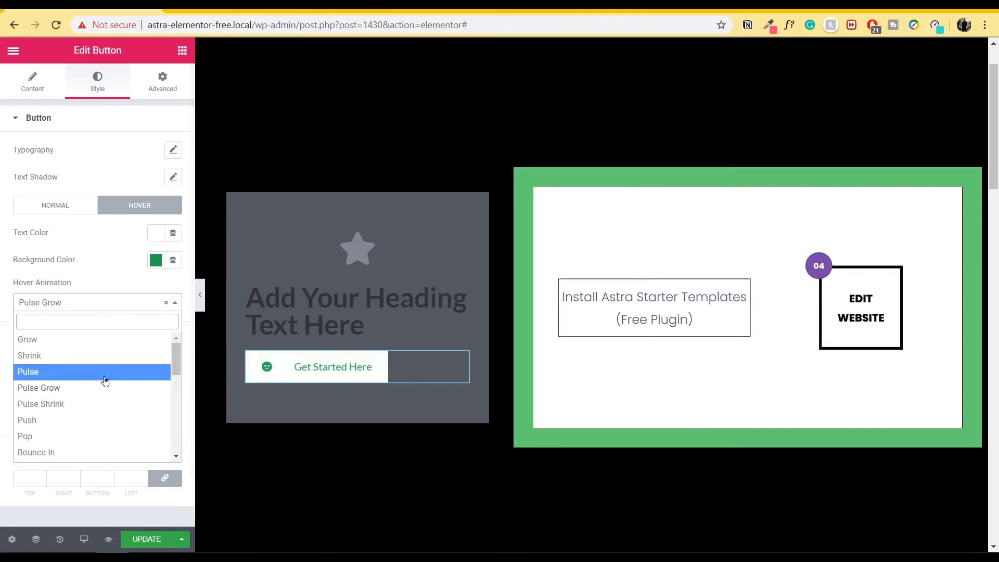
{"action": "left_click", "coordinate": [86, 441]}
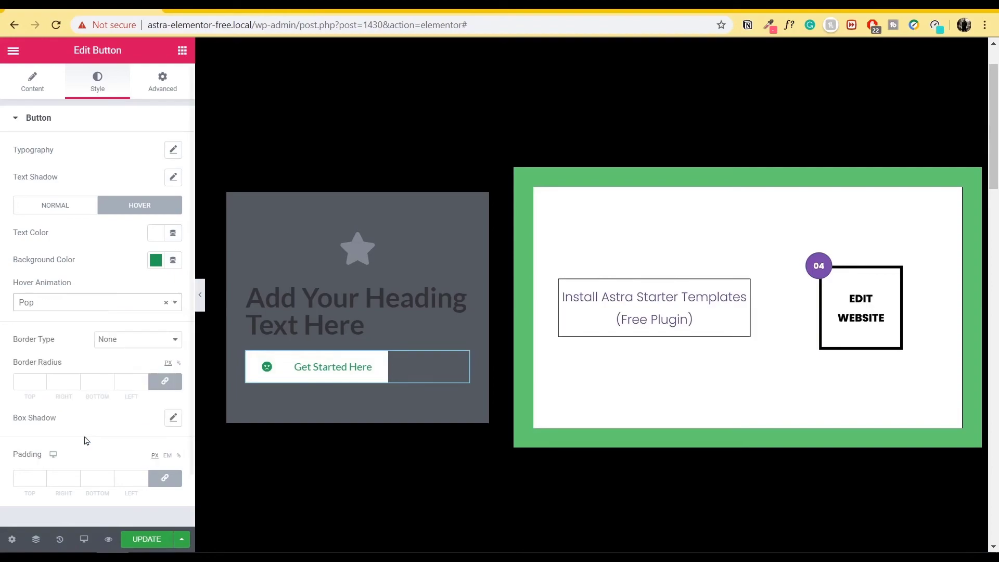
{"action": "left_click", "coordinate": [116, 306]}
{"action": "scroll", "coordinate": [107, 411], "scroll_direction": "down", "scroll_amount": 3}
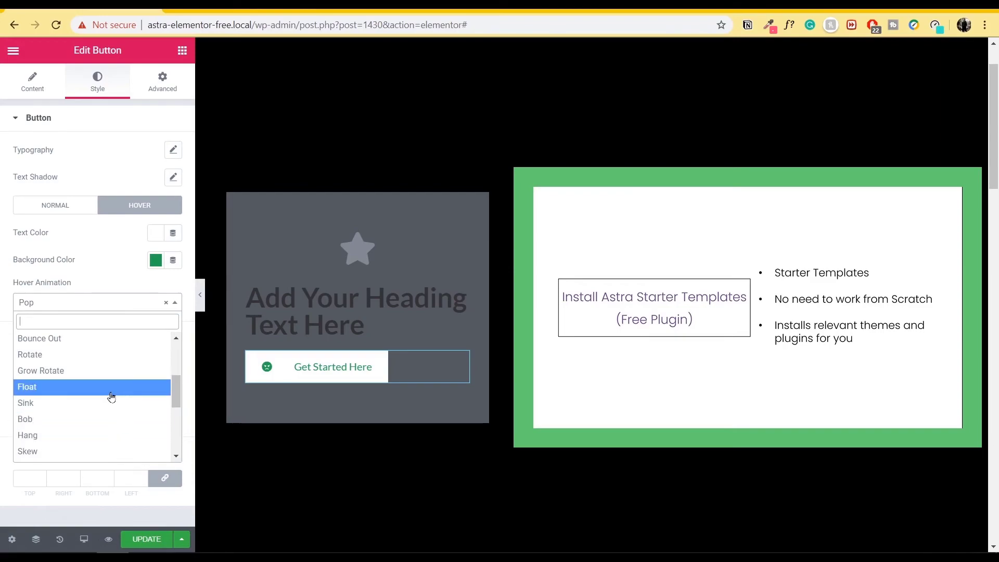
{"action": "left_click", "coordinate": [129, 387]}
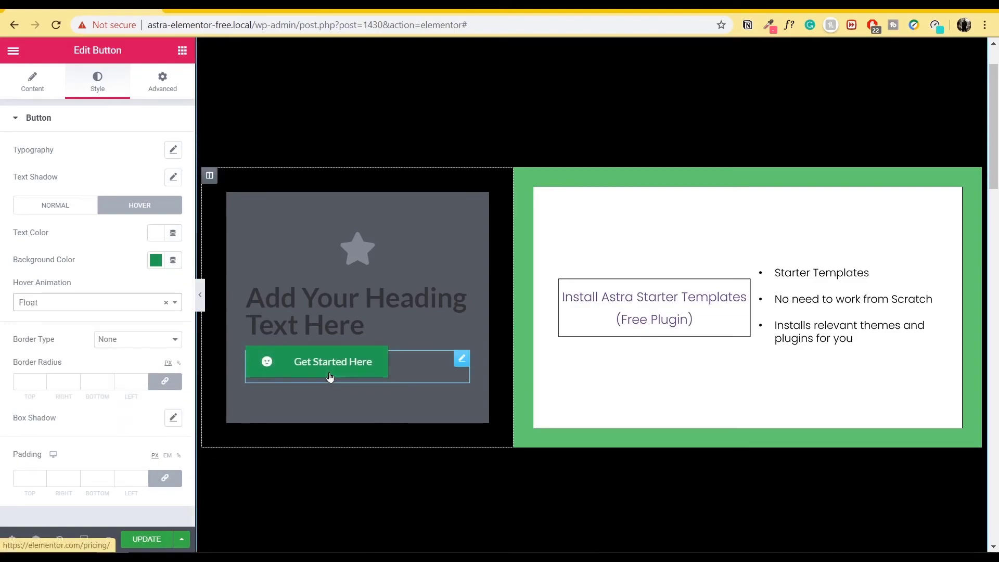
{"action": "left_click", "coordinate": [89, 303]}
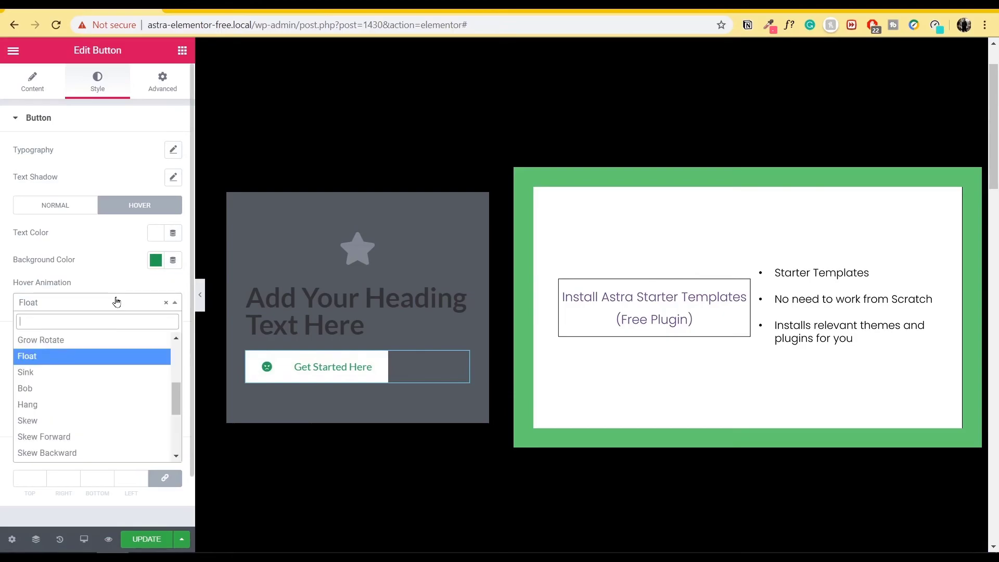
{"action": "left_click", "coordinate": [73, 373]}
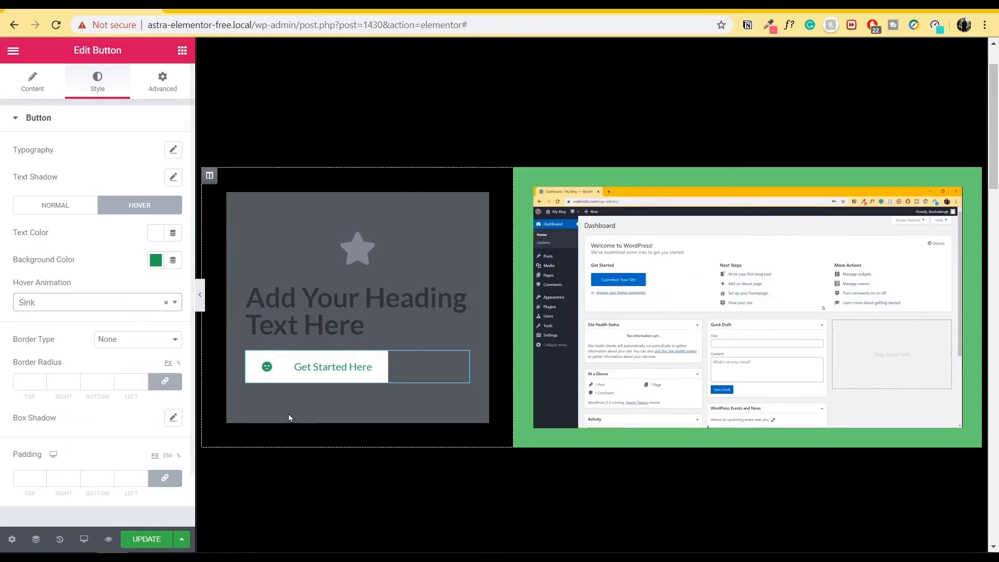
{"action": "left_click", "coordinate": [130, 303]}
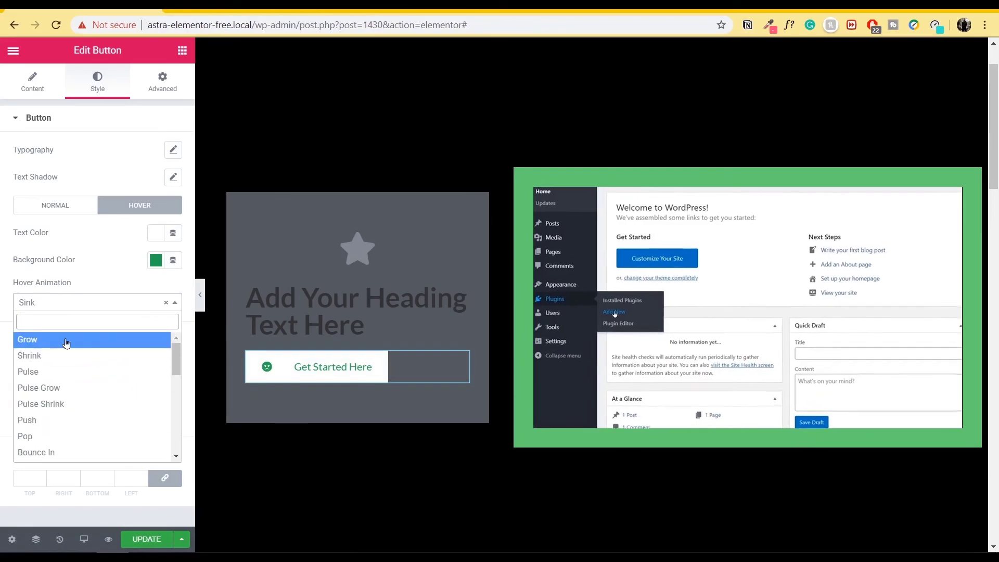
{"action": "left_click", "coordinate": [166, 304]}
{"action": "left_click", "coordinate": [90, 281]}
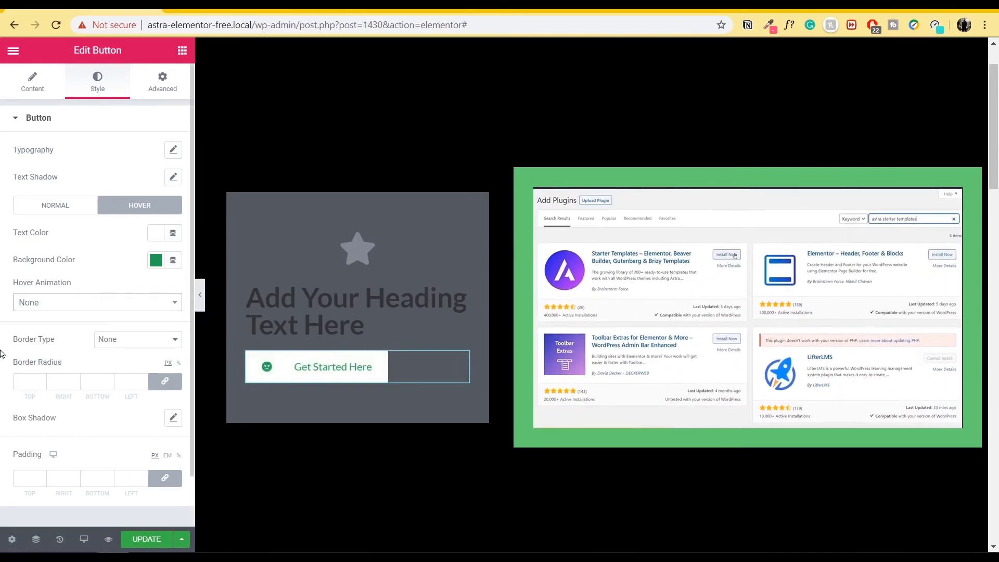
Look over the button's border type options and set its border radius to 36 px on all corners
{"action": "left_click", "coordinate": [171, 345]}
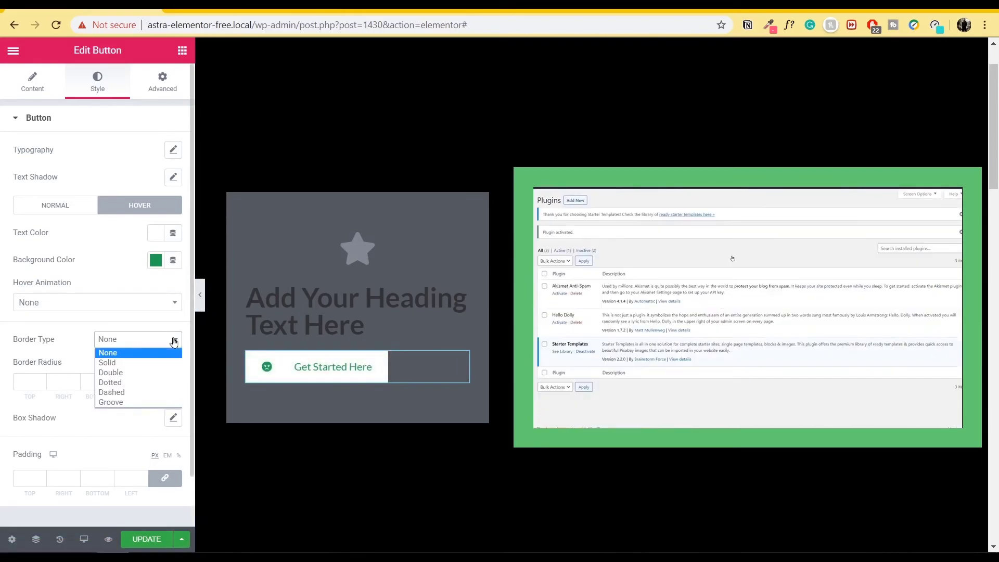
{"action": "left_click", "coordinate": [67, 372]}
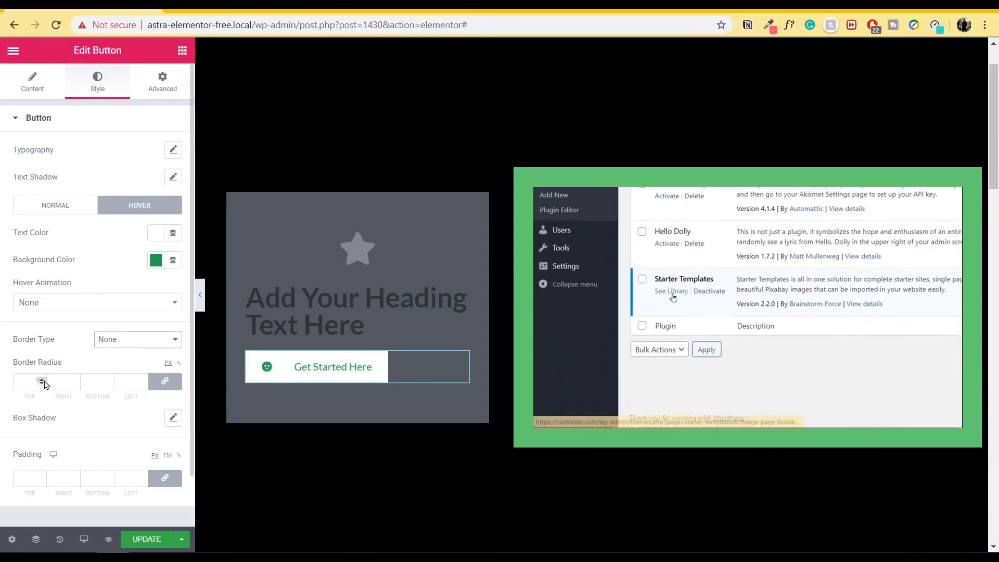
{"action": "left_click", "coordinate": [42, 382]}
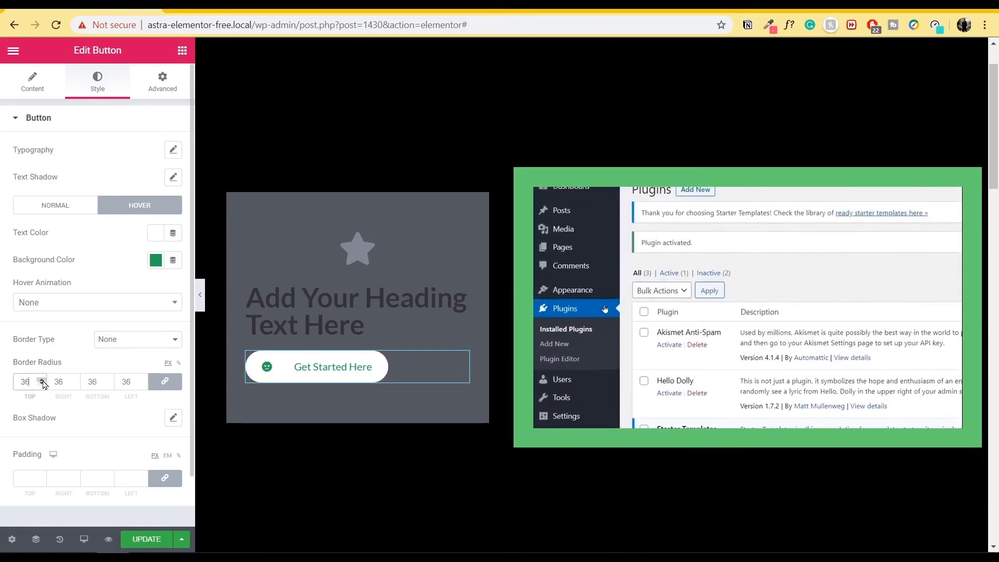
Give the button a Solid border with a width of 11 on all sides and the green color #23A455
{"action": "left_click", "coordinate": [151, 344]}
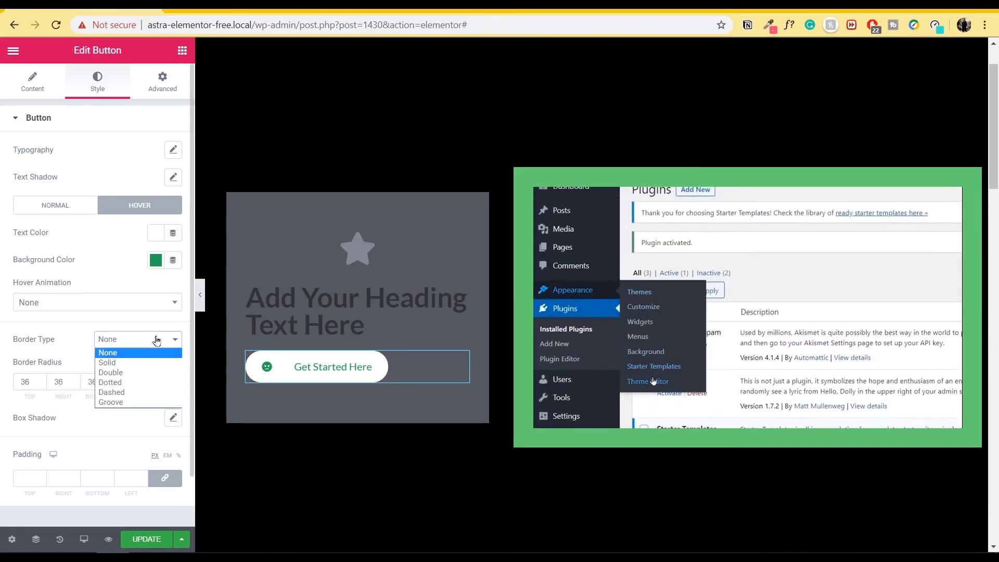
{"action": "left_click", "coordinate": [136, 362]}
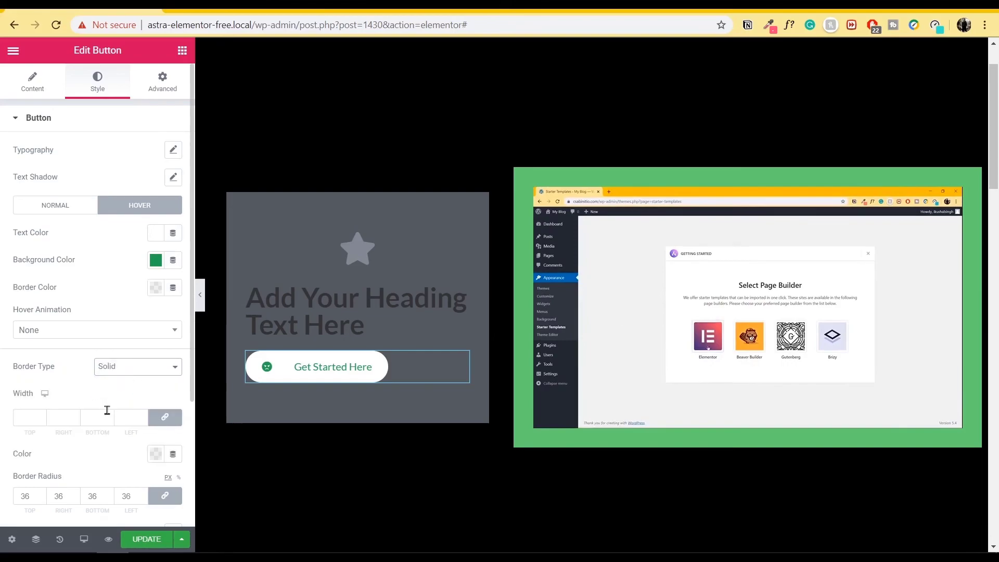
{"action": "left_click", "coordinate": [42, 415]}
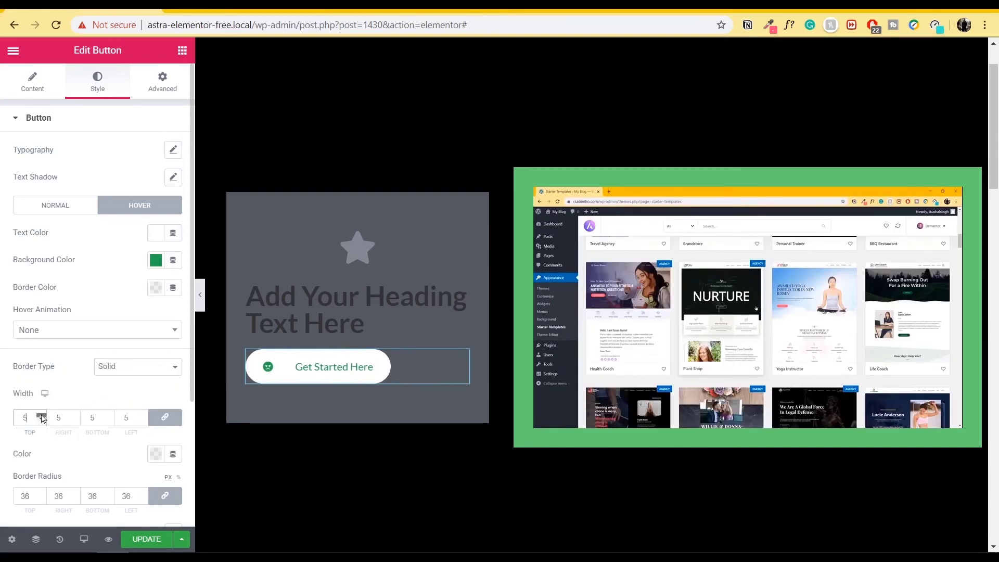
{"action": "left_click", "coordinate": [155, 455]}
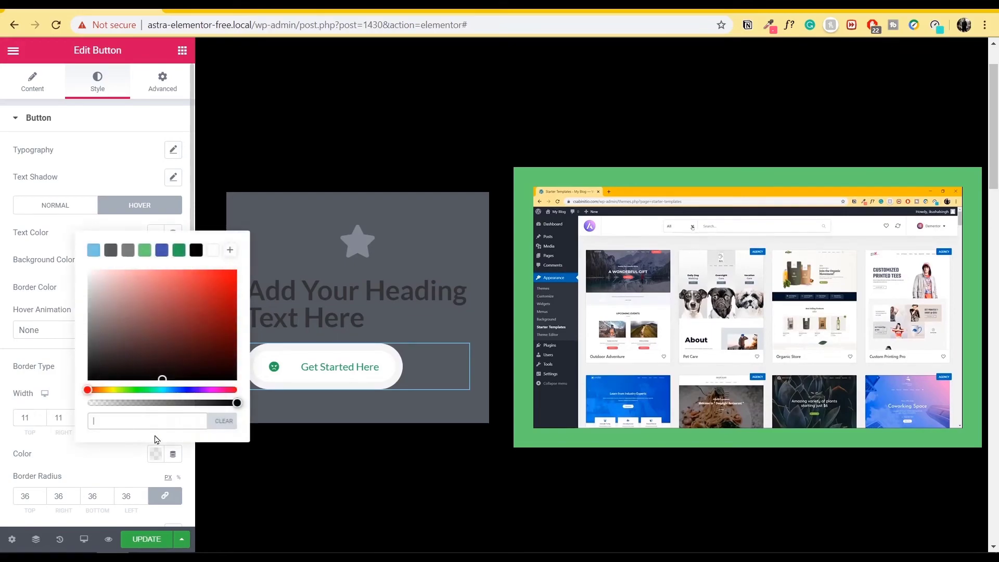
{"action": "left_click", "coordinate": [179, 251]}
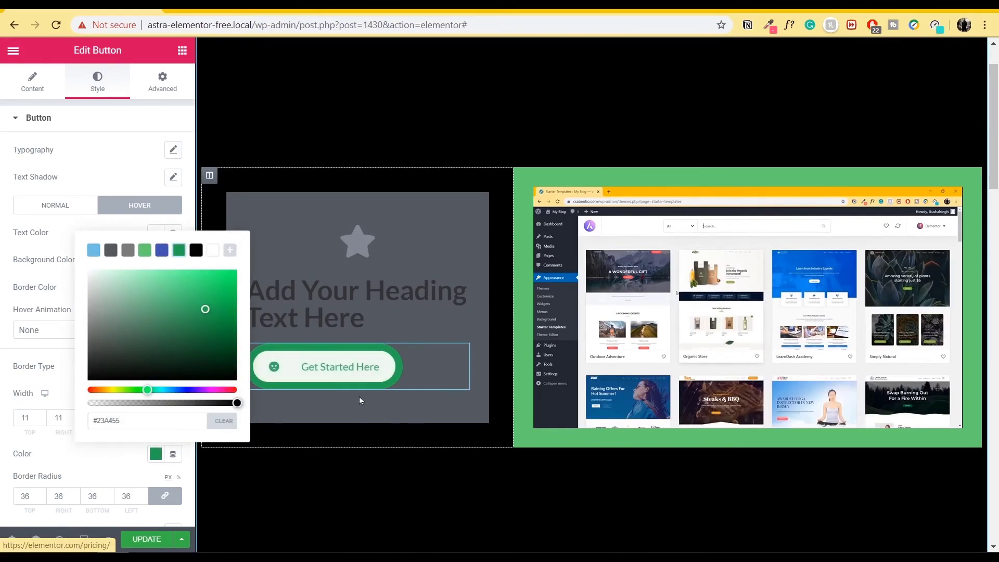
Enable the default box shadow on the button and set the background color of its column to white #FFFFFF
{"action": "scroll", "coordinate": [40, 430], "scroll_direction": "down", "scroll_amount": 3}
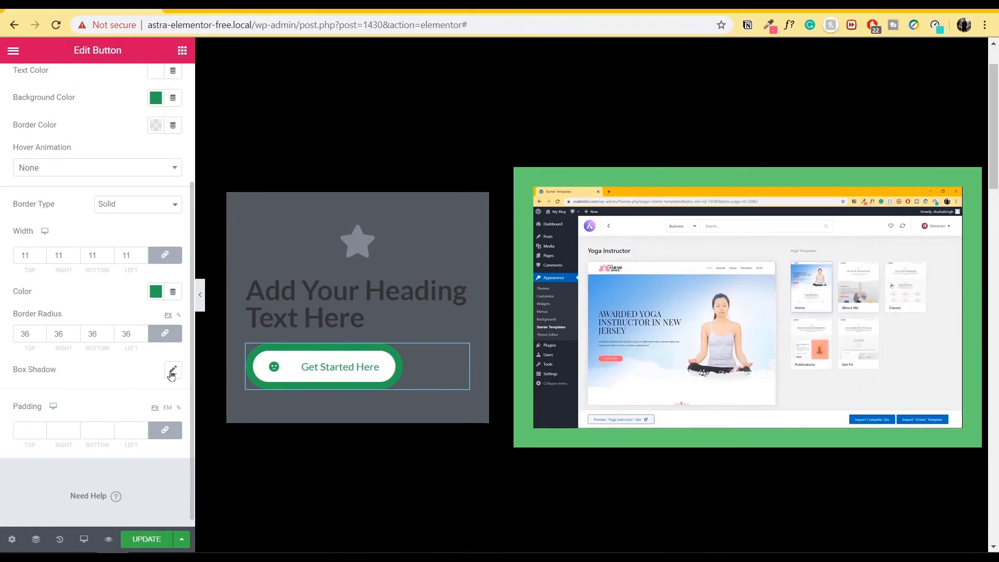
{"action": "left_click", "coordinate": [172, 370]}
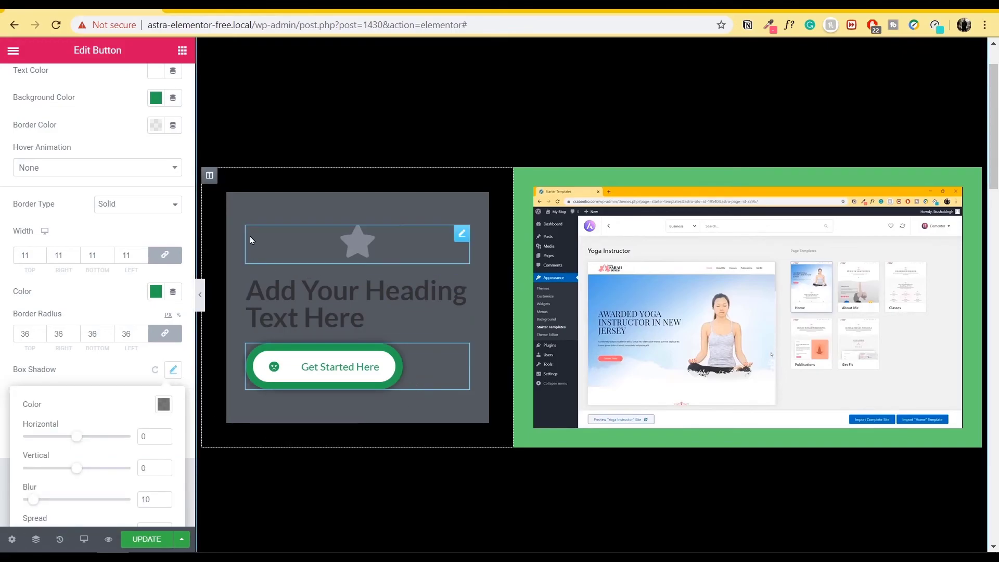
{"action": "left_click", "coordinate": [208, 176]}
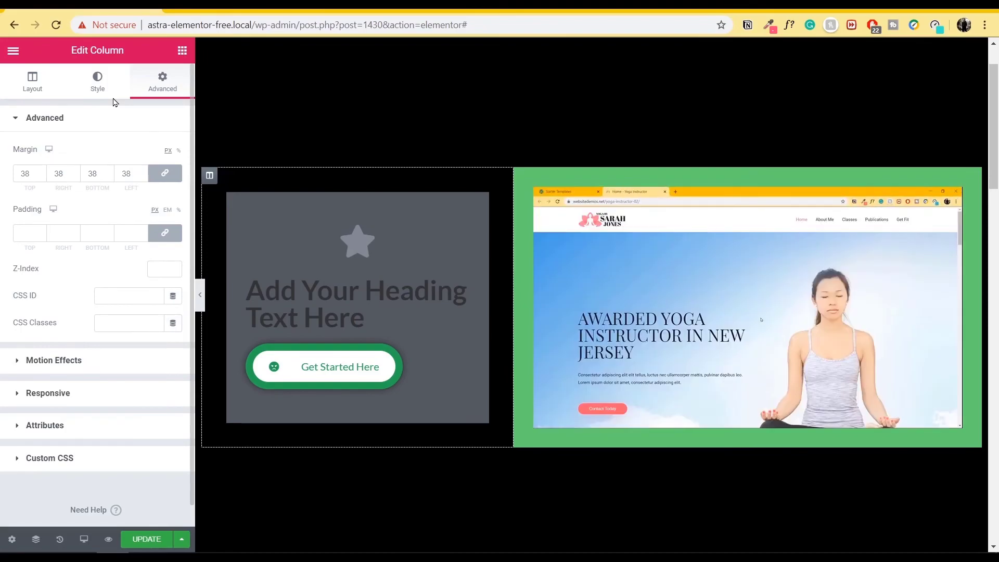
{"action": "left_click", "coordinate": [96, 81]}
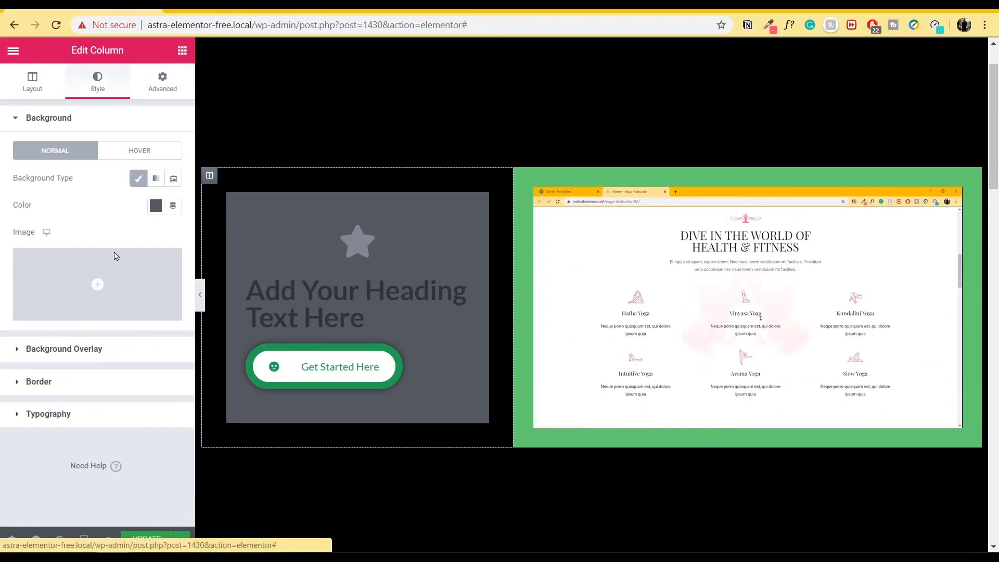
{"action": "left_click", "coordinate": [155, 205]}
{"action": "left_click", "coordinate": [212, 236]}
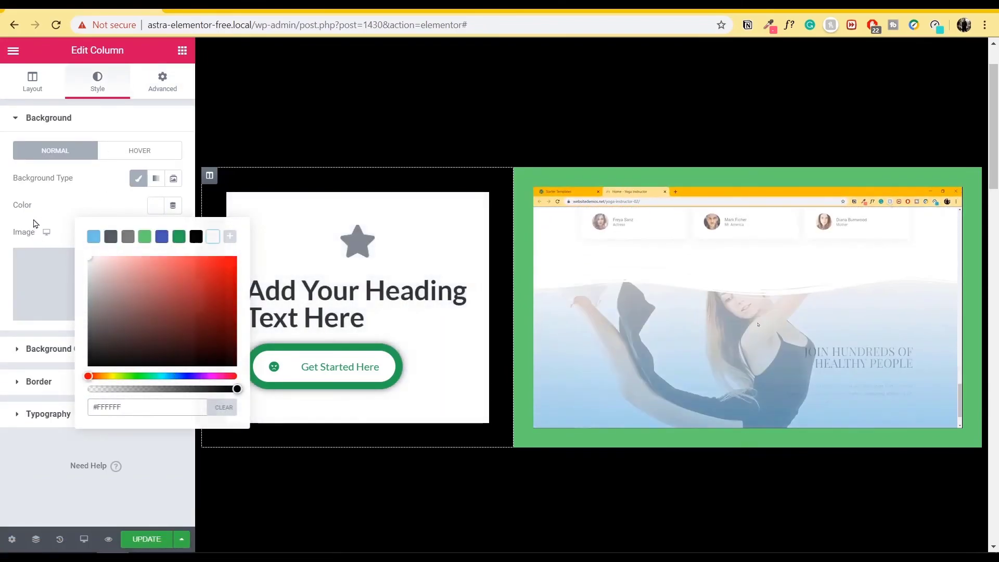
{"action": "left_click", "coordinate": [35, 224]}
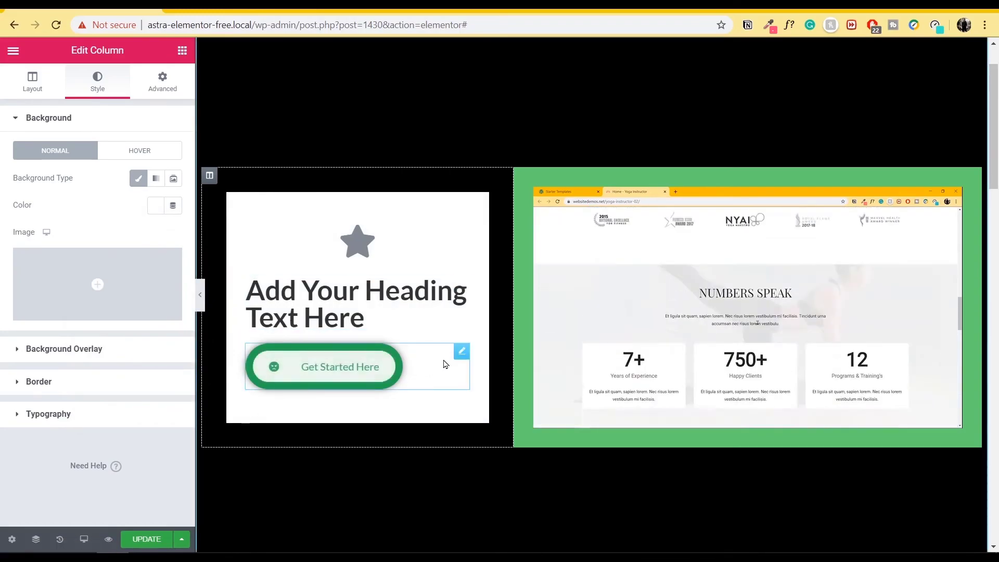
Try offsetting the button's box shadow by 41 vertically and 45 horizontally
{"action": "left_click", "coordinate": [346, 373]}
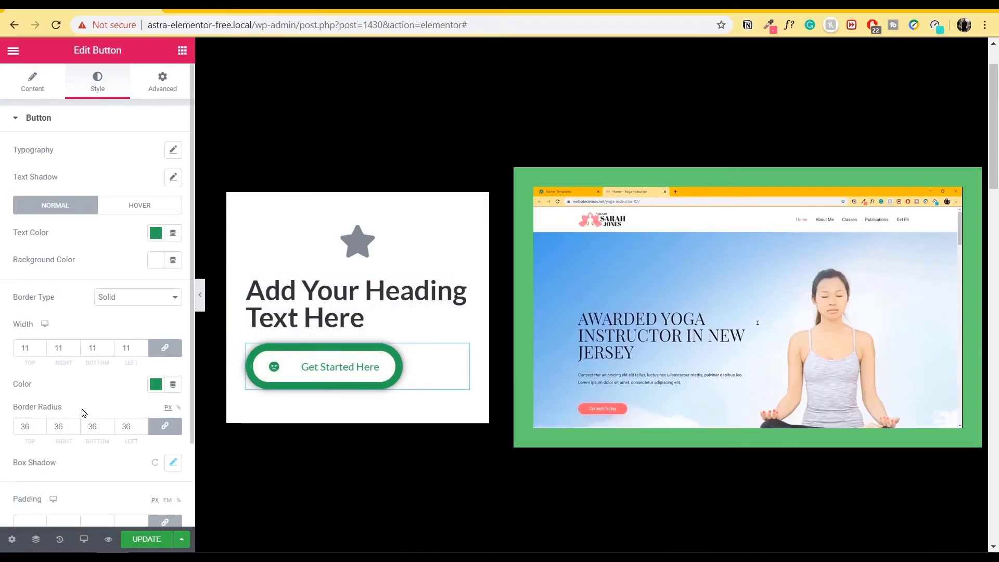
{"action": "scroll", "coordinate": [82, 409], "scroll_direction": "down", "scroll_amount": 2}
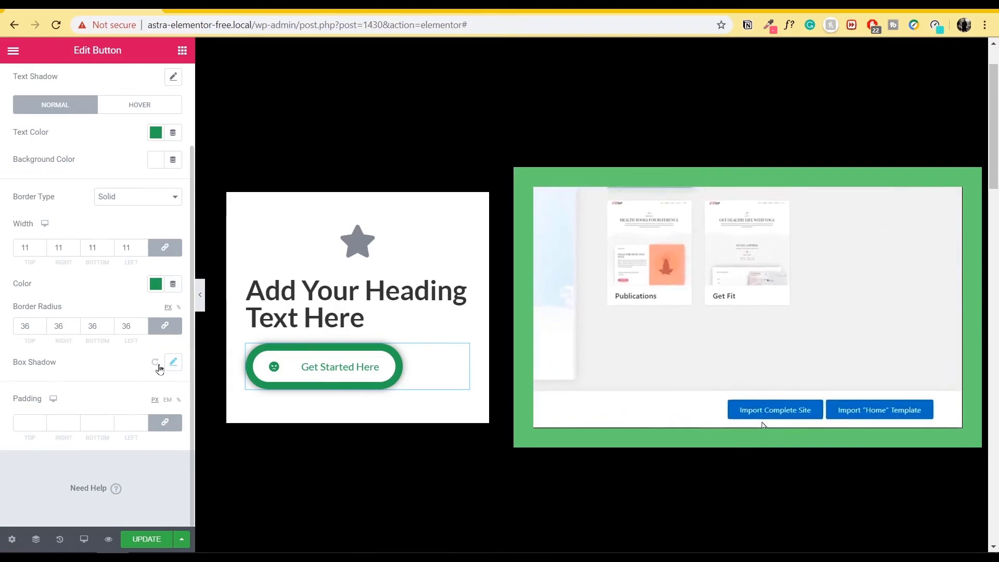
{"action": "left_click", "coordinate": [174, 362]}
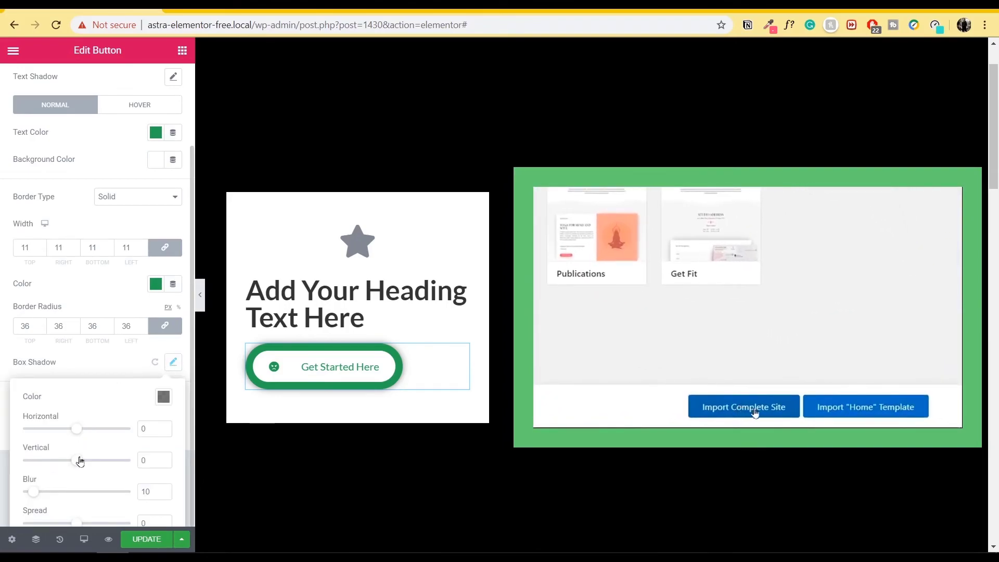
{"action": "left_click_drag", "start_coordinate": [79, 461], "coordinate": [99, 461]}
{"action": "left_click_drag", "start_coordinate": [76, 429], "coordinate": [100, 428]}
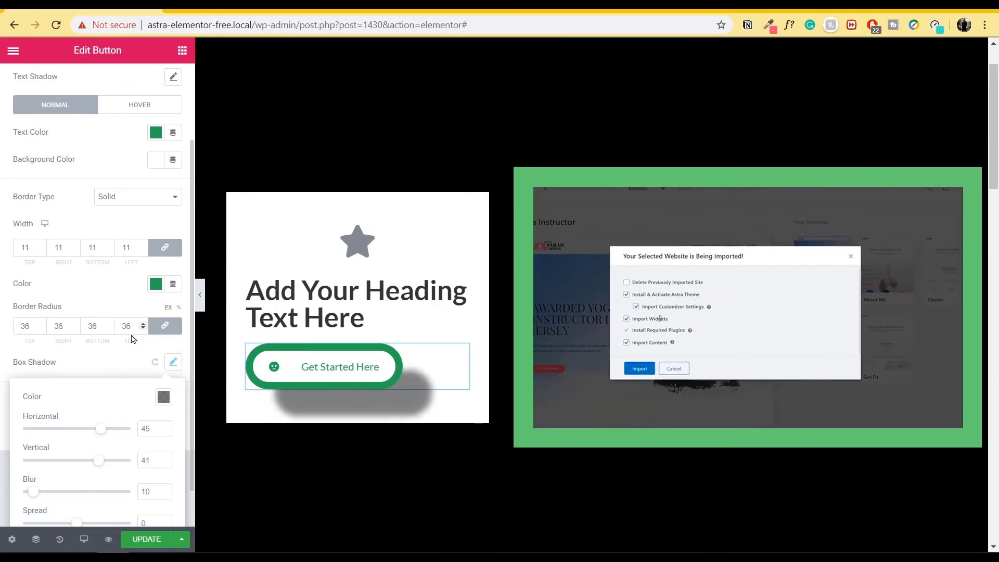
{"action": "left_click", "coordinate": [122, 376]}
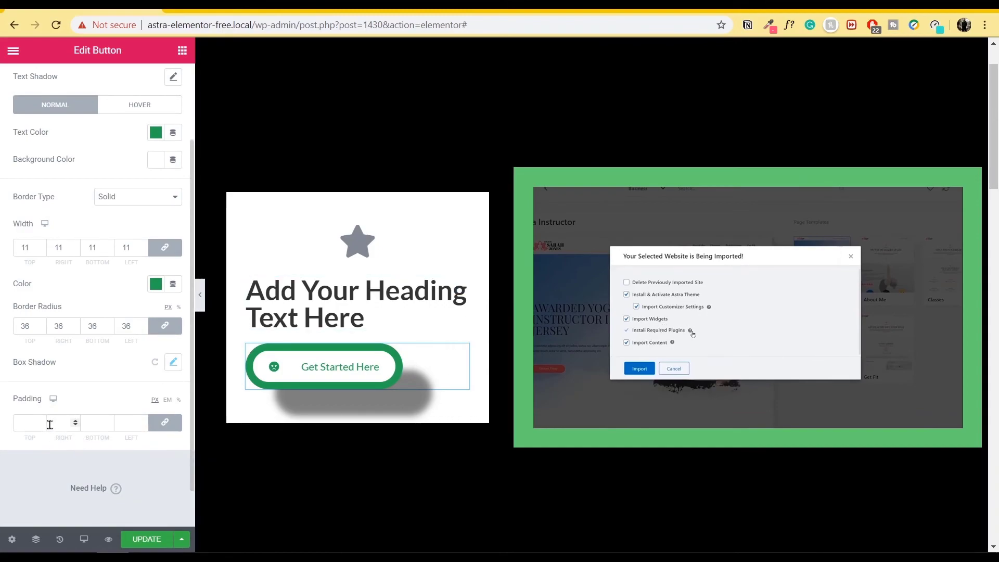
Try the button with no border, restore the Solid border with a width of 1, and reset the box shadow
{"action": "scroll", "coordinate": [52, 287], "scroll_direction": "up", "scroll_amount": 2}
{"action": "scroll", "coordinate": [52, 450], "scroll_direction": "down", "scroll_amount": 2}
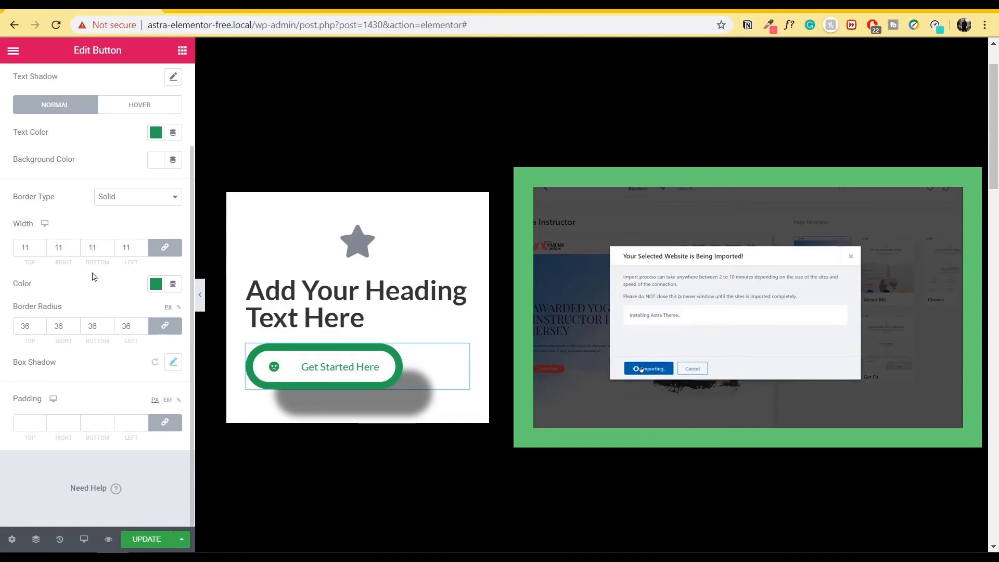
{"action": "left_click", "coordinate": [161, 198]}
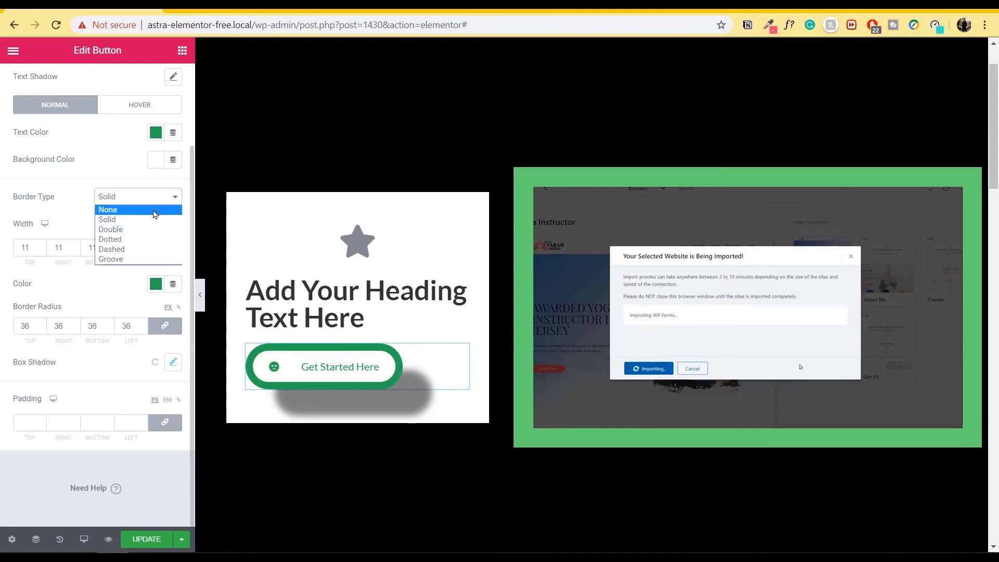
{"action": "left_click", "coordinate": [154, 210]}
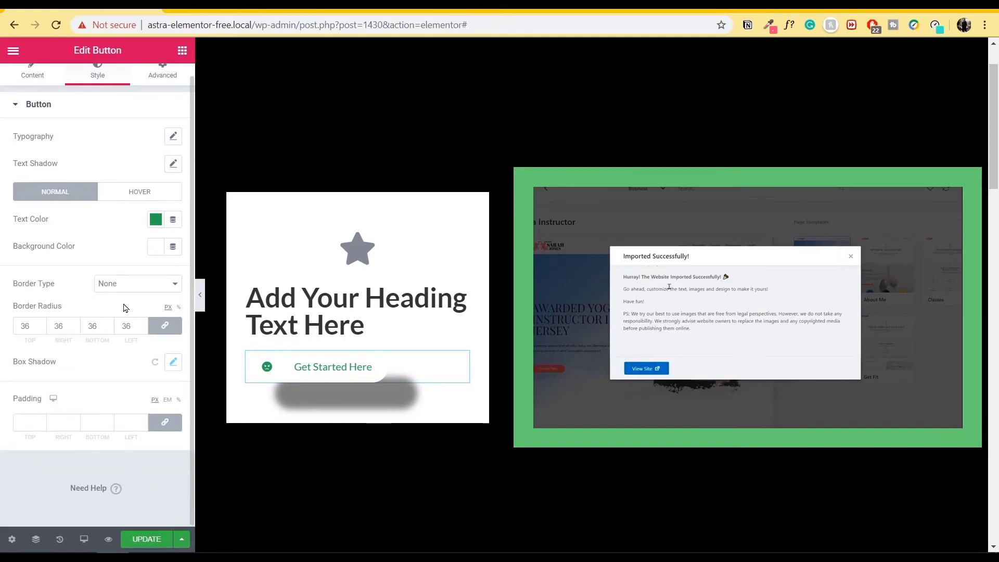
{"action": "left_click", "coordinate": [165, 284]}
{"action": "left_click", "coordinate": [139, 311]}
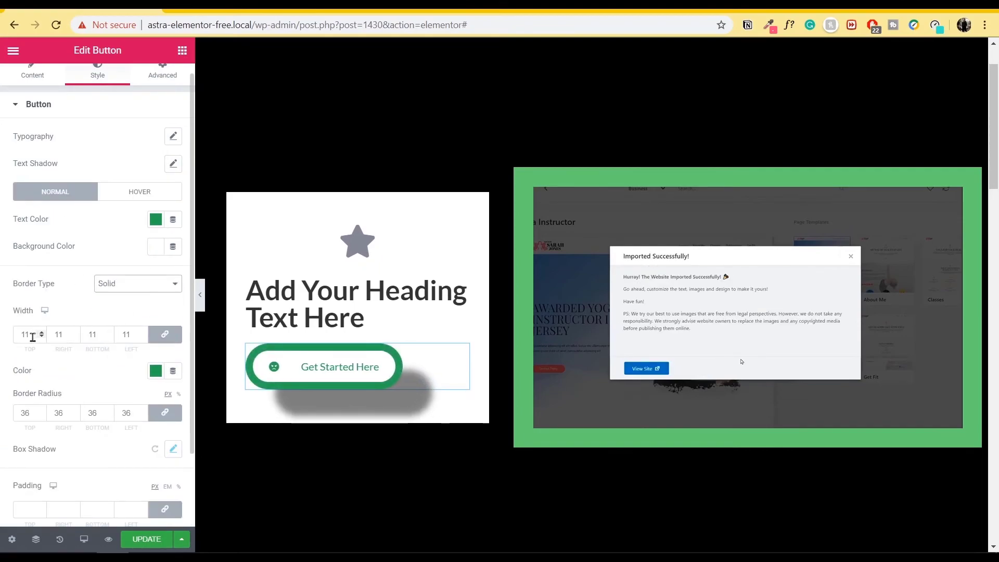
{"action": "type", "text": "1"}
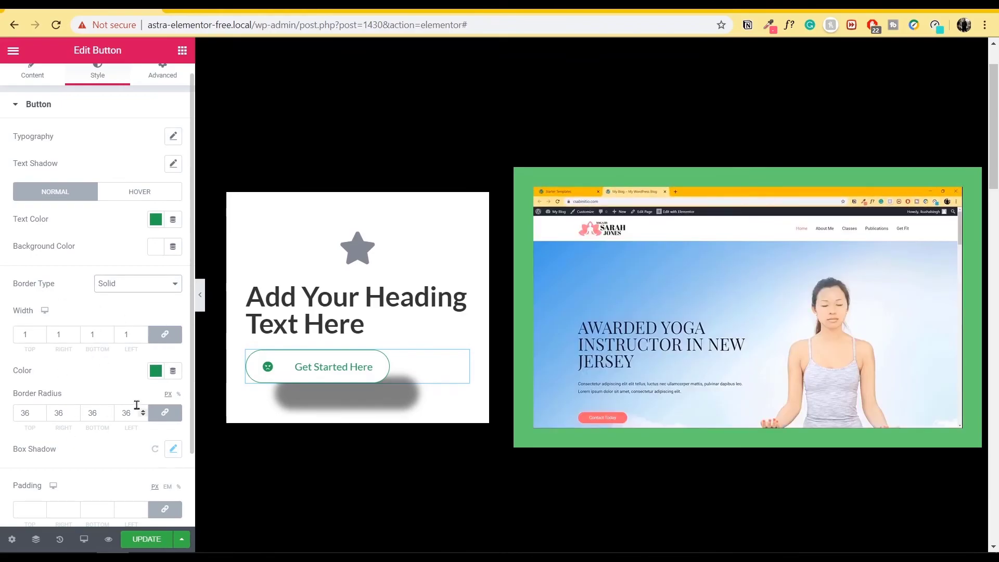
{"action": "left_click", "coordinate": [153, 449]}
Set the button's padding to 60 px on all sides and view its Advanced settings
{"action": "scroll", "coordinate": [107, 431], "scroll_direction": "down", "scroll_amount": 2}
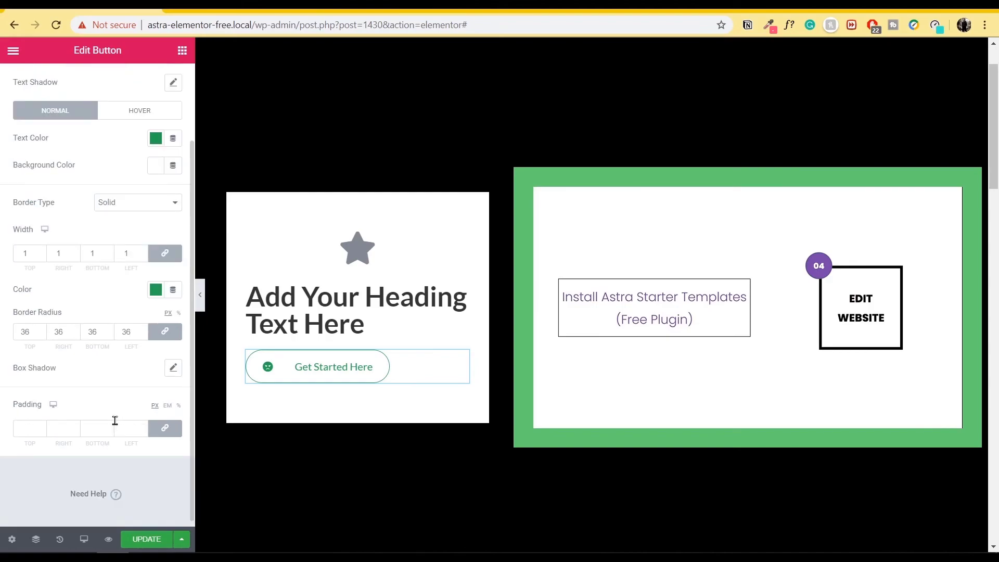
{"action": "left_click", "coordinate": [44, 426]}
{"action": "left_click_drag", "start_coordinate": [44, 427], "coordinate": [44, 427]}
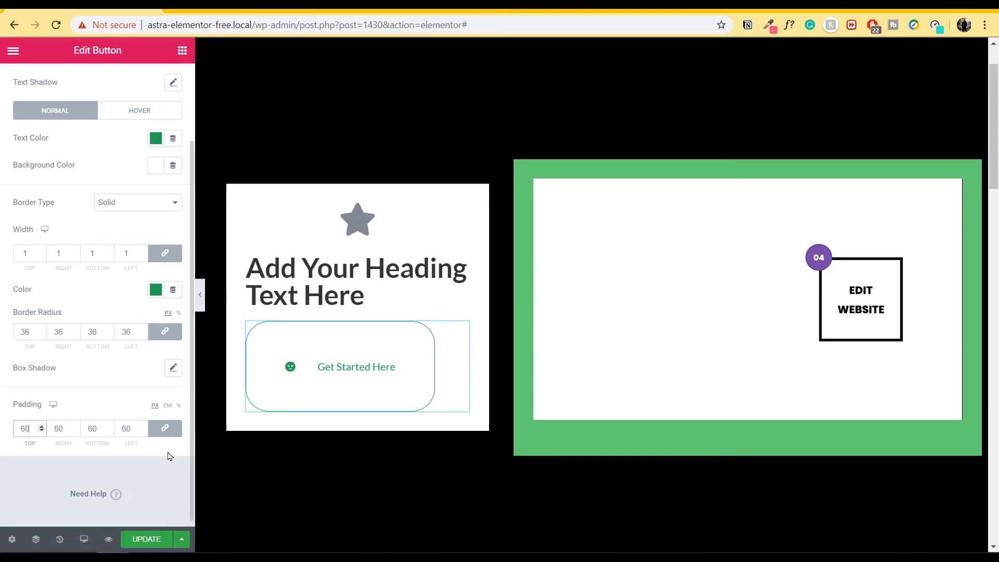
{"action": "scroll", "coordinate": [82, 375], "scroll_direction": "up", "scroll_amount": 2}
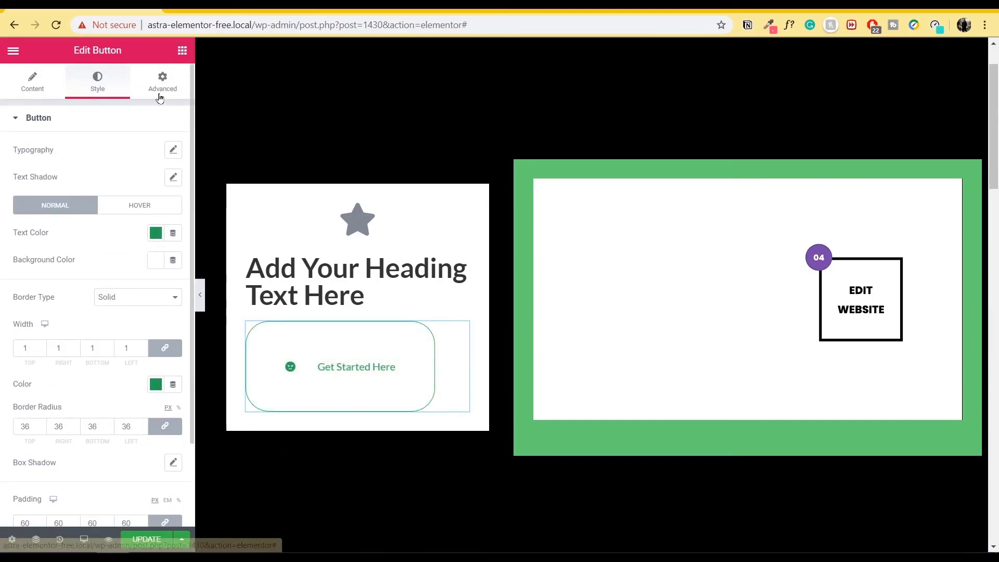
{"action": "left_click", "coordinate": [160, 88]}
{"action": "left_click", "coordinate": [32, 117]}
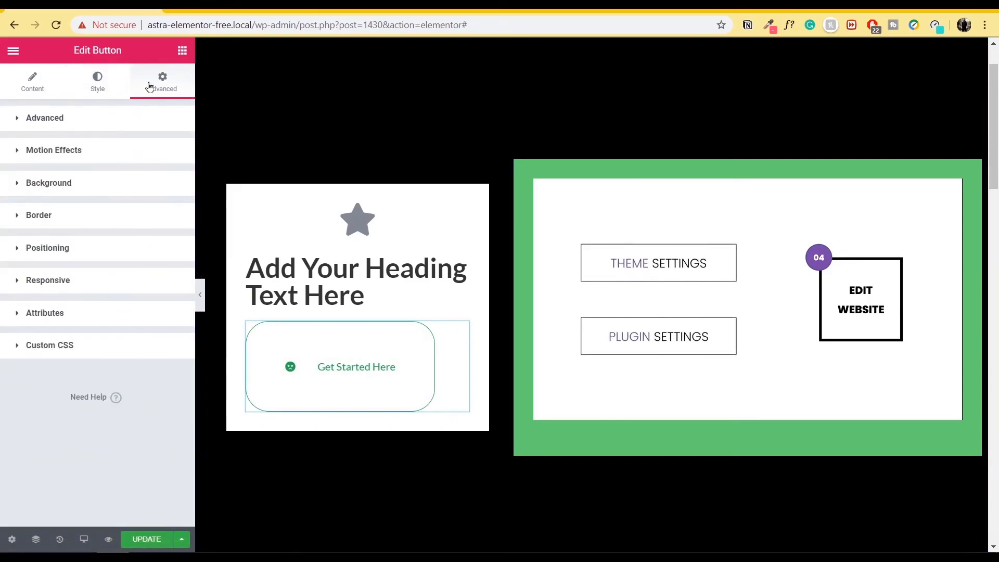
Add a Divider widget between the heading and the button, try the Double style and set the style to Curly
{"action": "left_click", "coordinate": [182, 50]}
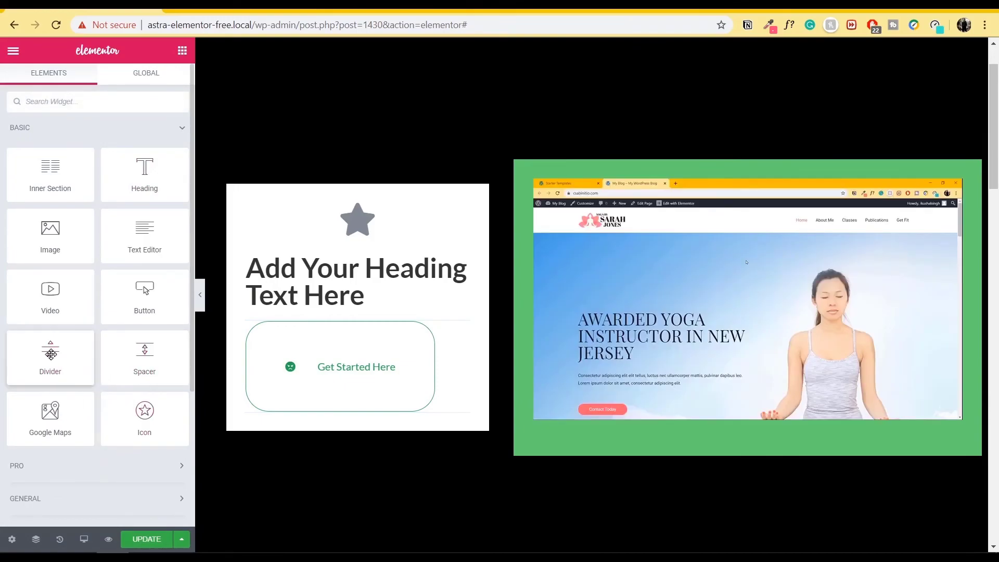
{"action": "left_click_drag", "start_coordinate": [50, 354], "coordinate": [349, 311]}
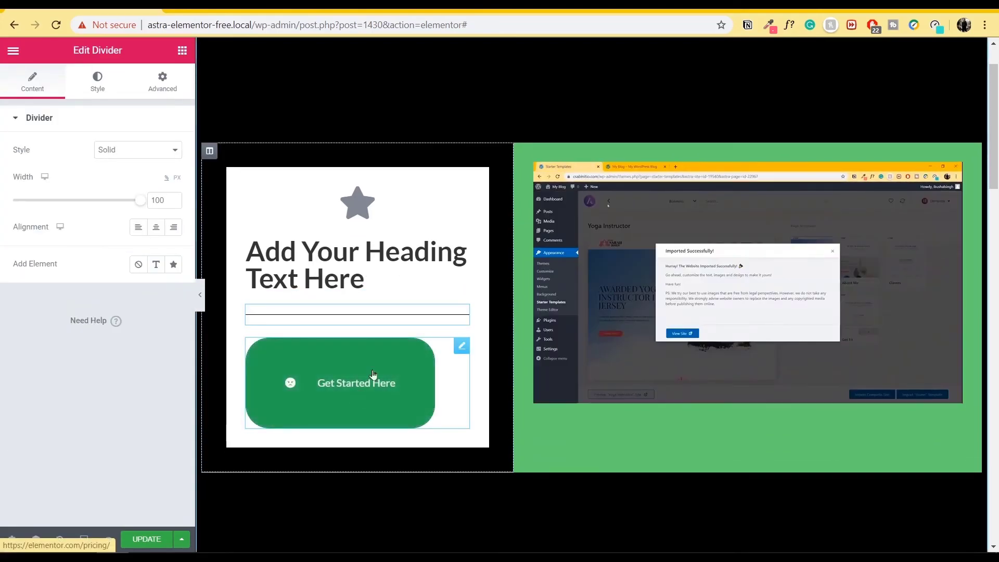
{"action": "left_click", "coordinate": [152, 150]}
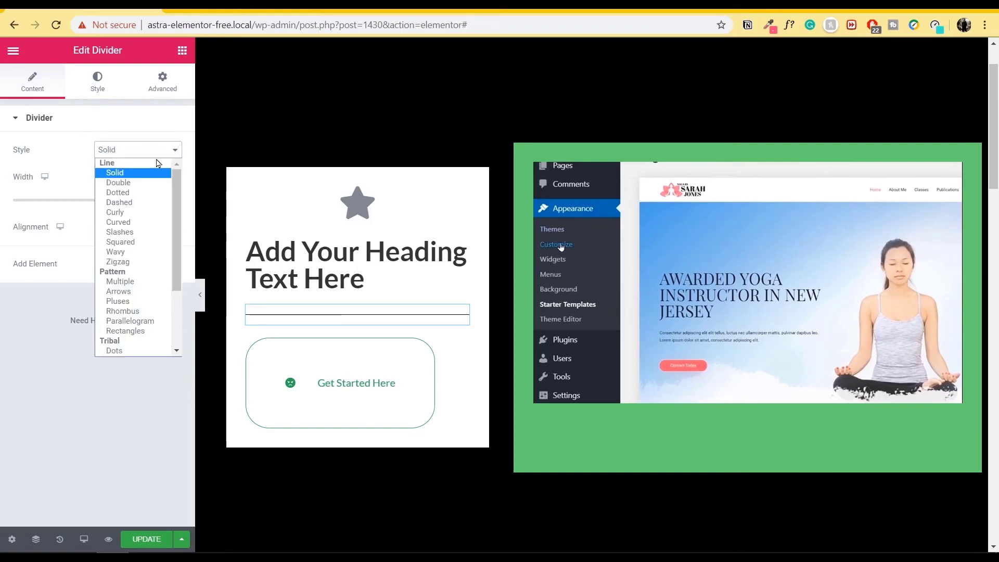
{"action": "left_click", "coordinate": [154, 187]}
{"action": "left_click", "coordinate": [156, 150]}
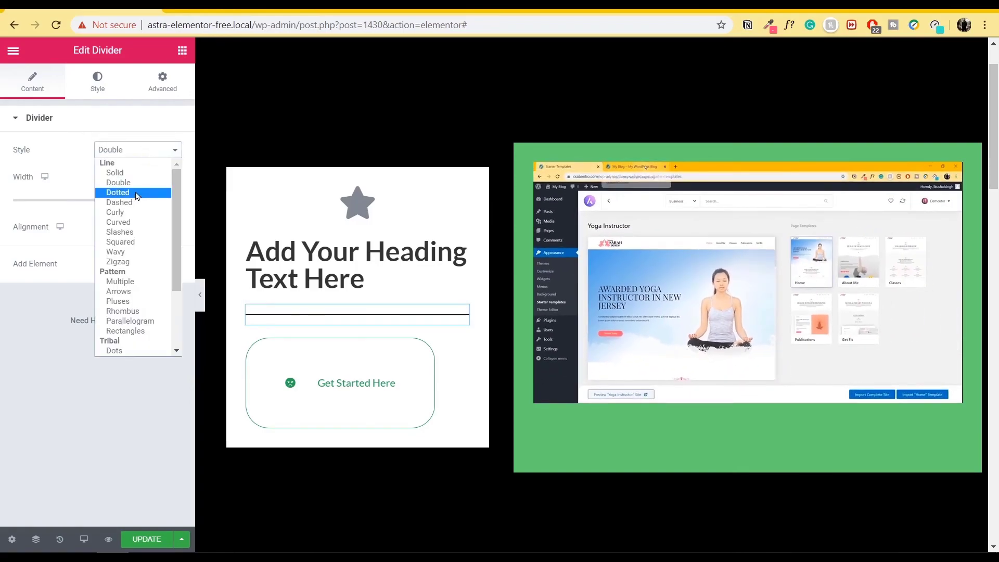
{"action": "left_click", "coordinate": [130, 214]}
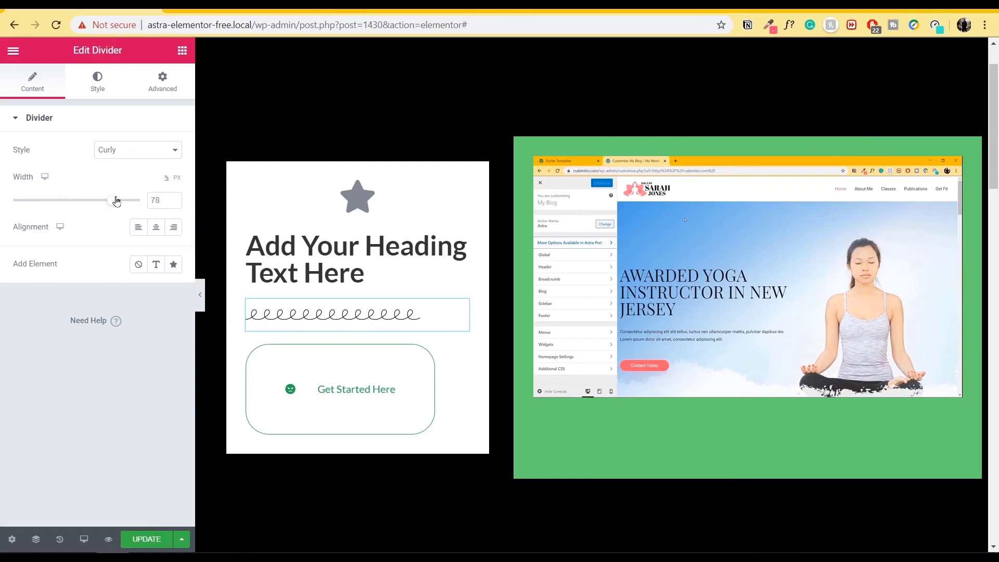
Set the divider's width to 52 and try the left and right alignments, keeping it centered
{"action": "left_click", "coordinate": [156, 232]}
{"action": "left_click_drag", "start_coordinate": [138, 200], "coordinate": [76, 225]}
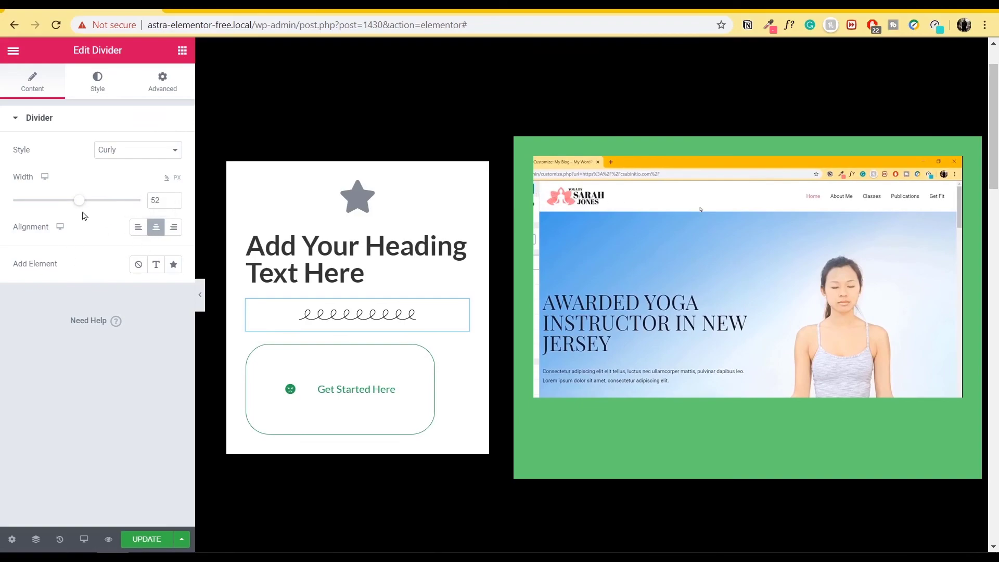
{"action": "left_click", "coordinate": [138, 229]}
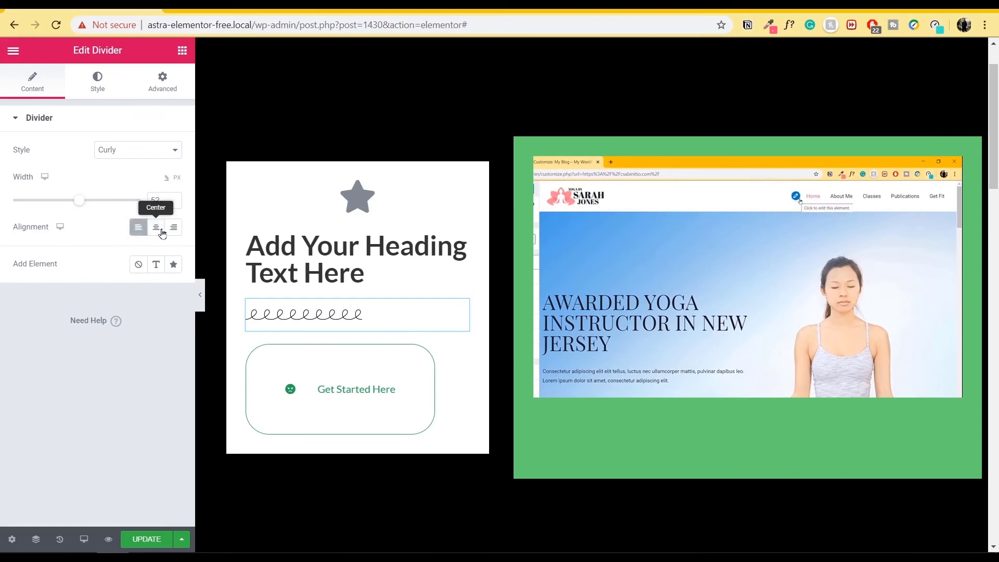
{"action": "left_click", "coordinate": [173, 227]}
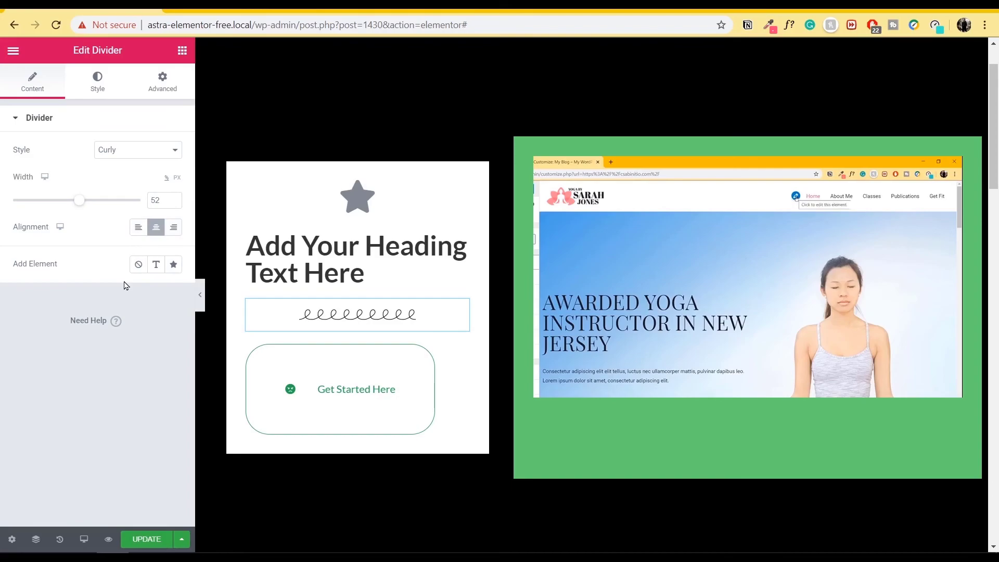
Try adding the text "Div" and a star icon to the divider, and set its added element back to None
{"action": "left_click", "coordinate": [155, 271]}
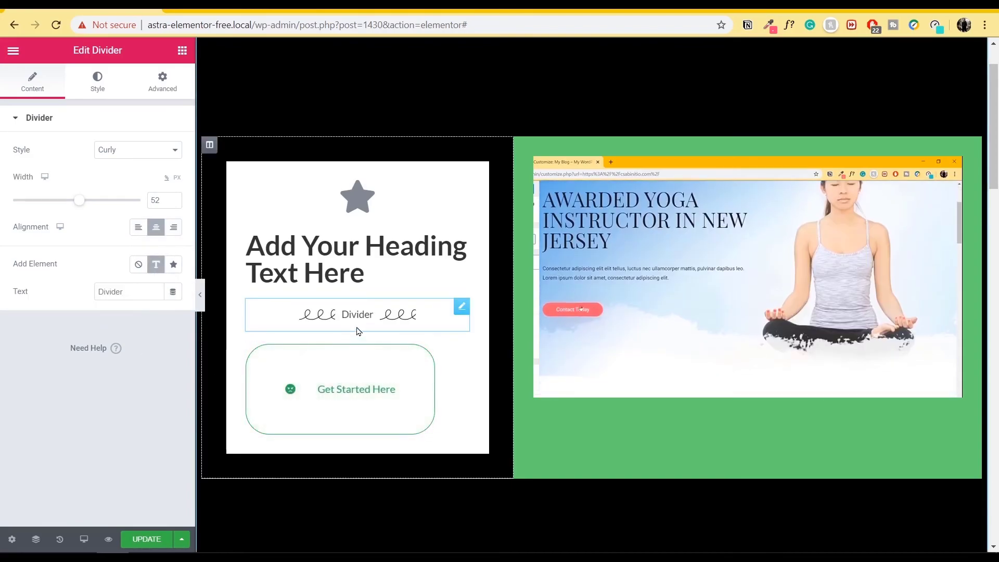
{"action": "left_click_drag", "start_coordinate": [127, 292], "coordinate": [67, 299]}
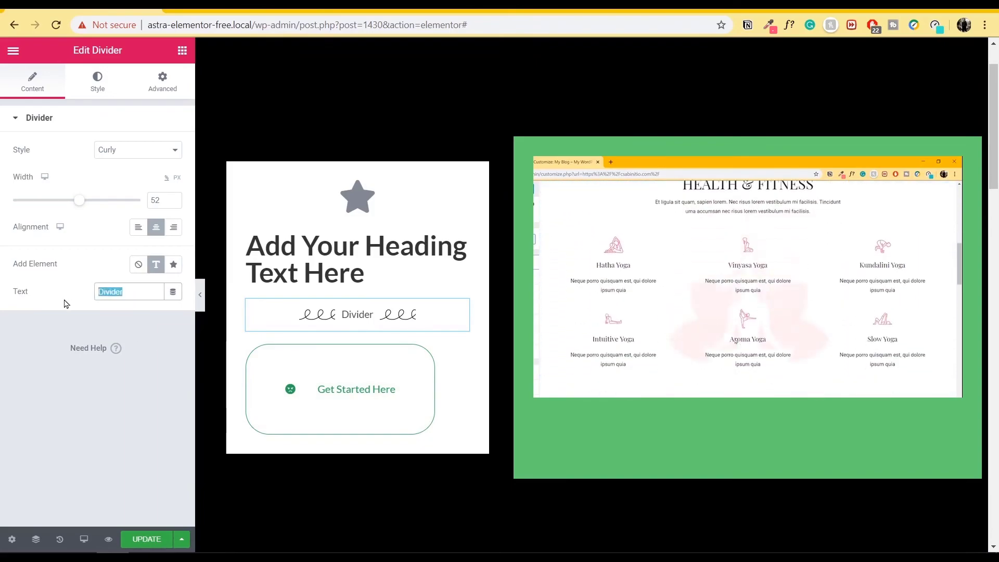
{"action": "type", "text": "Div"}
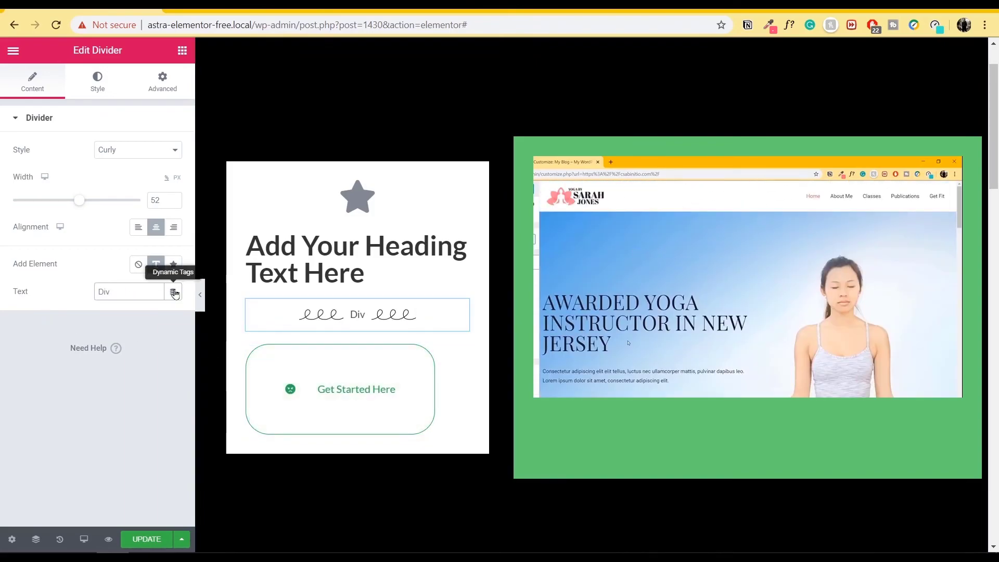
{"action": "left_click", "coordinate": [173, 265]}
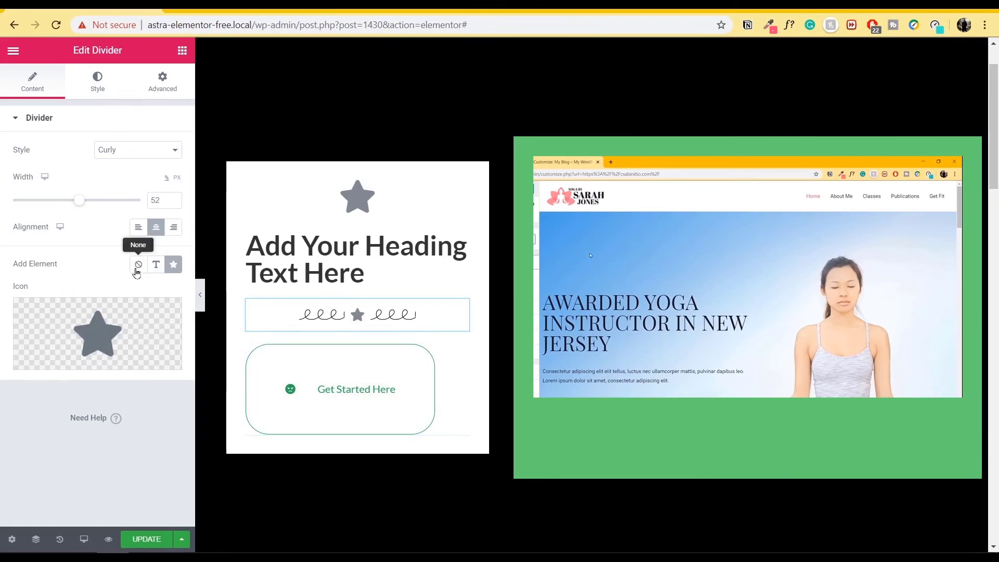
{"action": "left_click", "coordinate": [139, 264]}
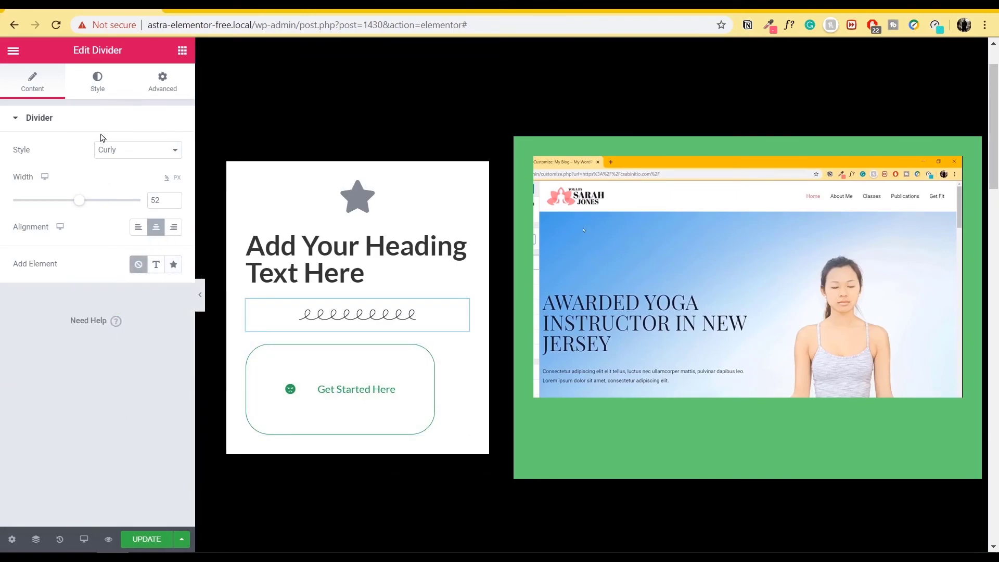
Change the divider's color to green #23A455 and set its weight to 4
{"action": "left_click", "coordinate": [110, 91]}
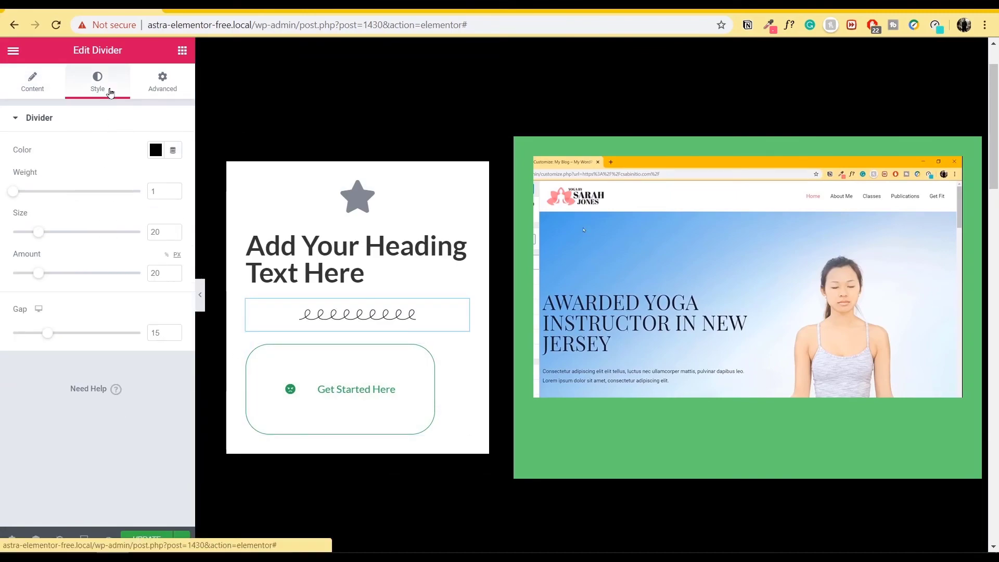
{"action": "left_click", "coordinate": [156, 150]}
{"action": "left_click", "coordinate": [178, 181]}
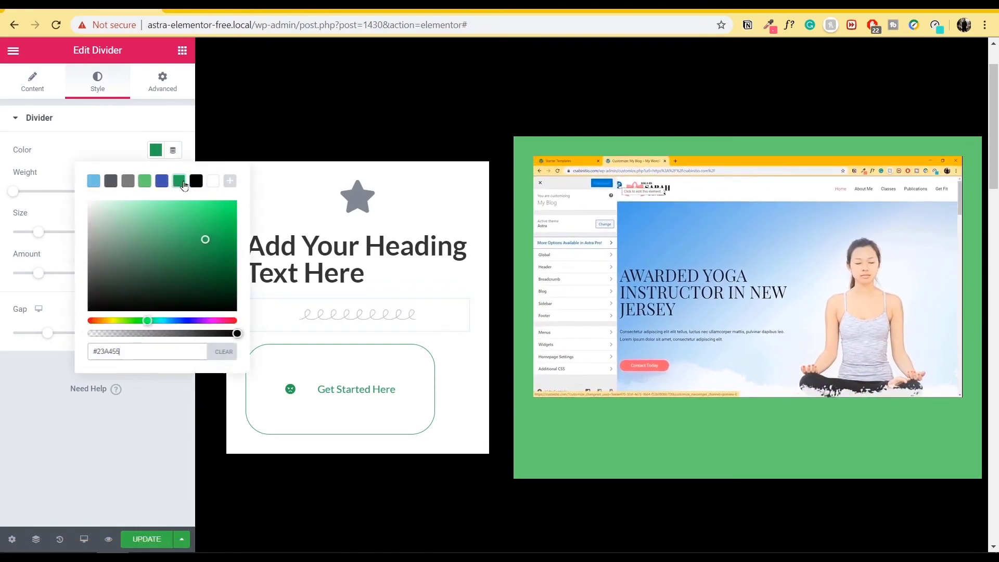
{"action": "left_click", "coordinate": [49, 166]}
{"action": "left_click_drag", "start_coordinate": [32, 195], "coordinate": [72, 195]}
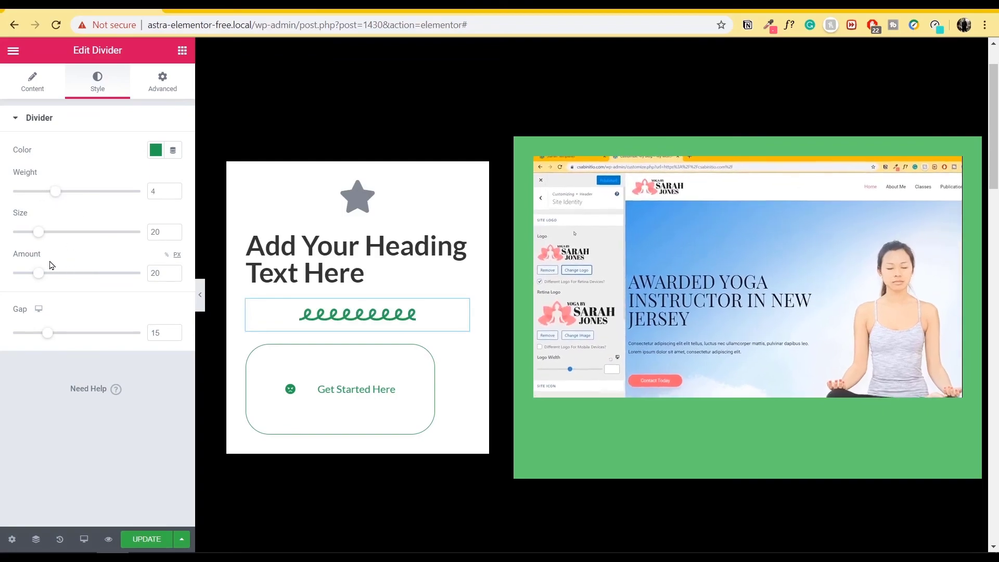
Set the divider's size to 35.3, its amount to 28.2 and its gap to 34
{"action": "mouse_move", "coordinate": [41, 238]}
{"action": "left_mouse_down"}
{"action": "mouse_move", "coordinate": [73, 234]}
{"action": "mouse_move", "coordinate": [58, 233]}
{"action": "left_mouse_up"}
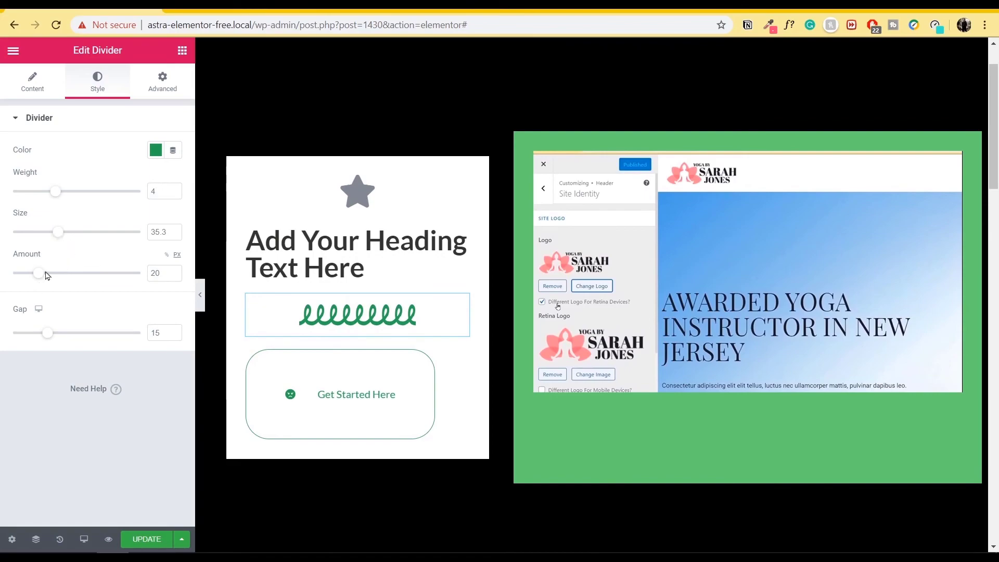
{"action": "mouse_move", "coordinate": [42, 276]}
{"action": "left_mouse_down"}
{"action": "mouse_move", "coordinate": [69, 272]}
{"action": "mouse_move", "coordinate": [27, 273]}
{"action": "mouse_move", "coordinate": [71, 274]}
{"action": "mouse_move", "coordinate": [49, 273]}
{"action": "left_mouse_up"}
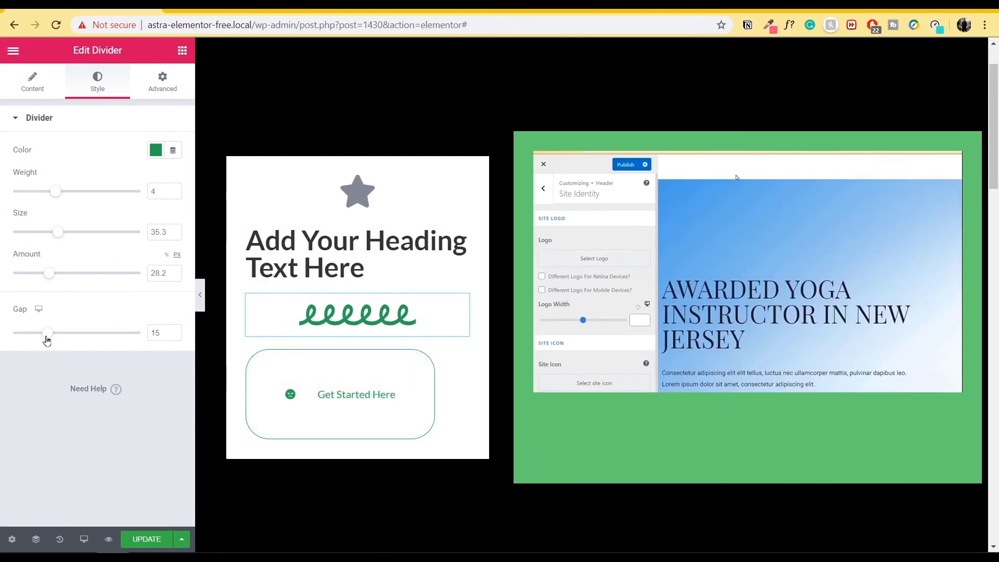
{"action": "left_click_drag", "start_coordinate": [47, 338], "coordinate": [98, 333]}
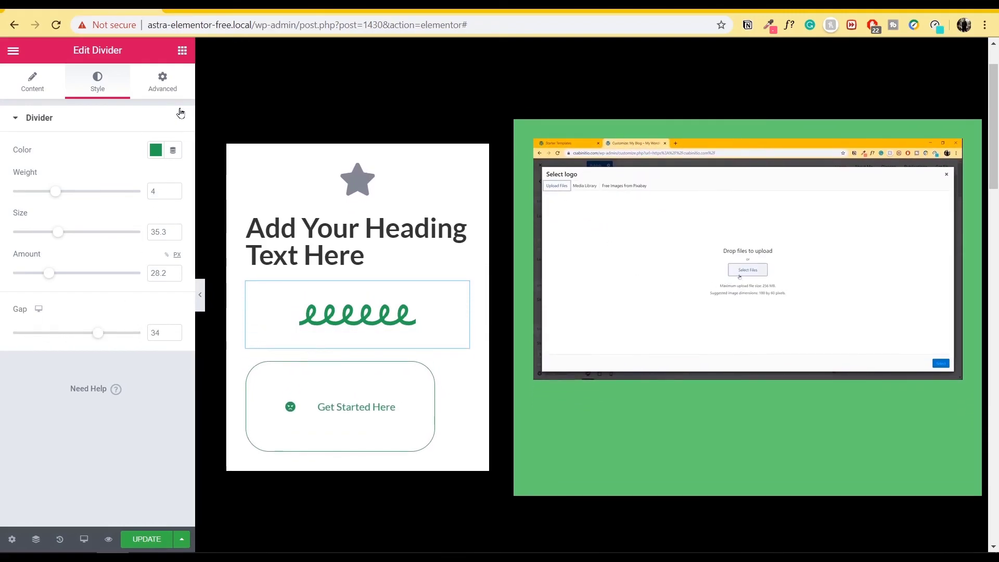
Set the divider's padding to 11 px on all sides
{"action": "left_click", "coordinate": [161, 84]}
{"action": "left_click", "coordinate": [38, 232]}
{"action": "type", "text": "11"}
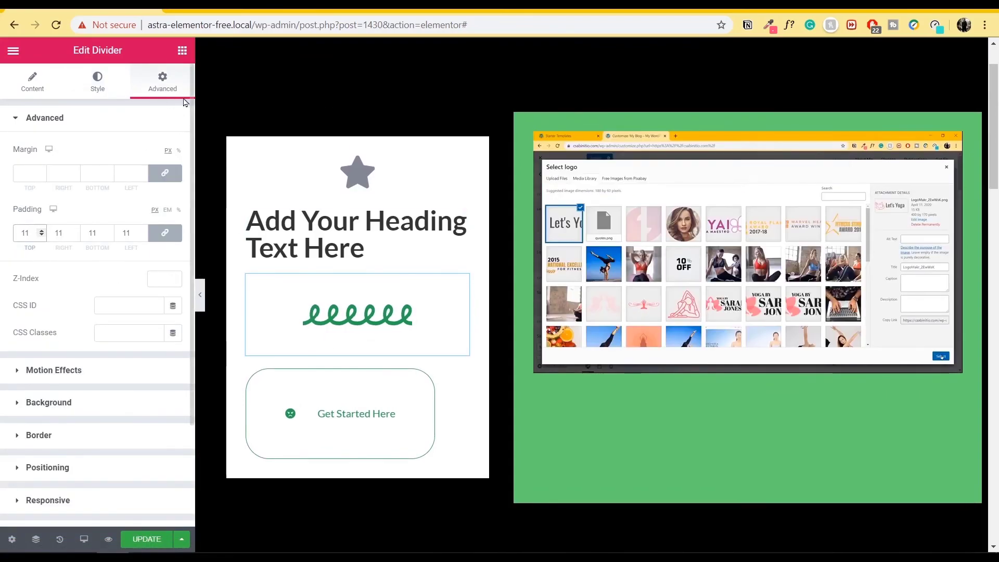
Add a Spacer widget between the star icon and the heading with 86 px of space, and open the heading's settings
{"action": "left_click", "coordinate": [181, 51]}
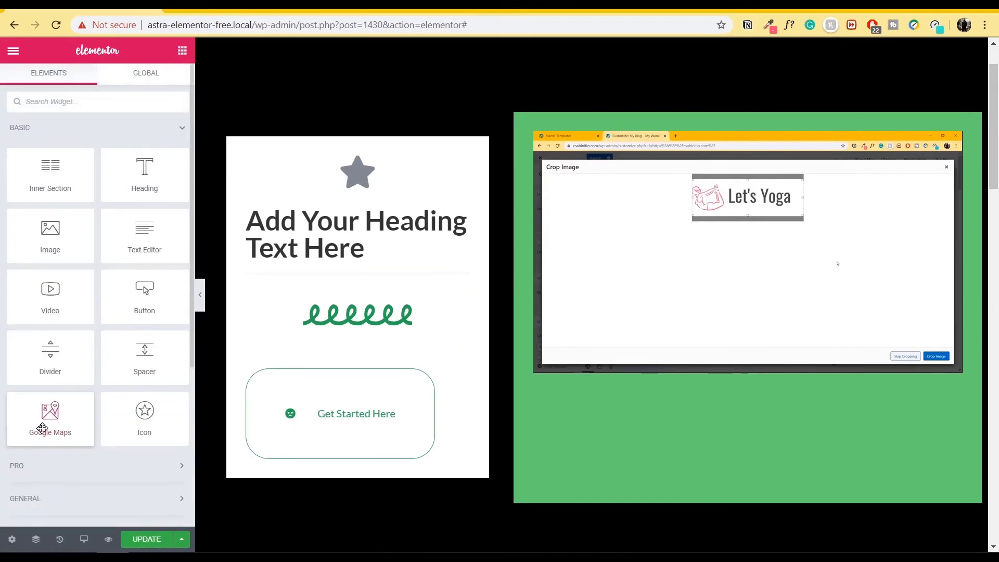
{"action": "scroll", "coordinate": [101, 396], "scroll_direction": "down", "scroll_amount": 2}
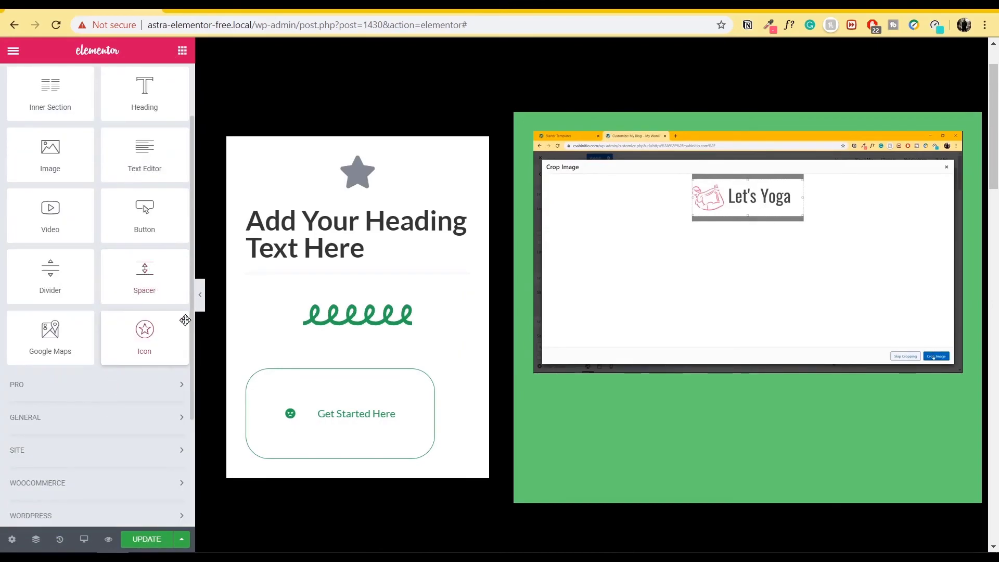
{"action": "left_click_drag", "start_coordinate": [154, 274], "coordinate": [364, 217]}
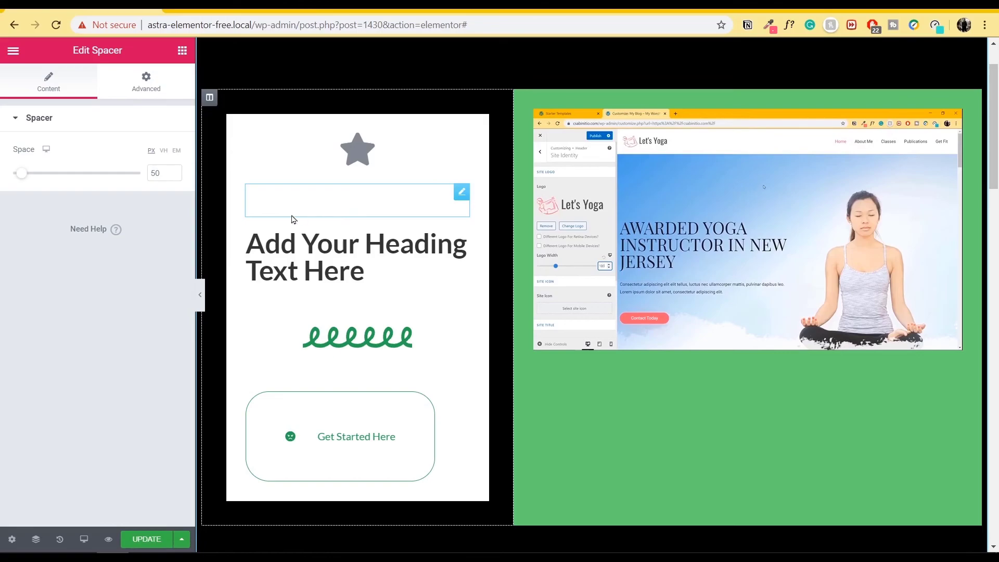
{"action": "mouse_move", "coordinate": [18, 178]}
{"action": "left_mouse_down"}
{"action": "mouse_move", "coordinate": [100, 174]}
{"action": "mouse_move", "coordinate": [15, 182]}
{"action": "mouse_move", "coordinate": [27, 182]}
{"action": "left_mouse_up"}
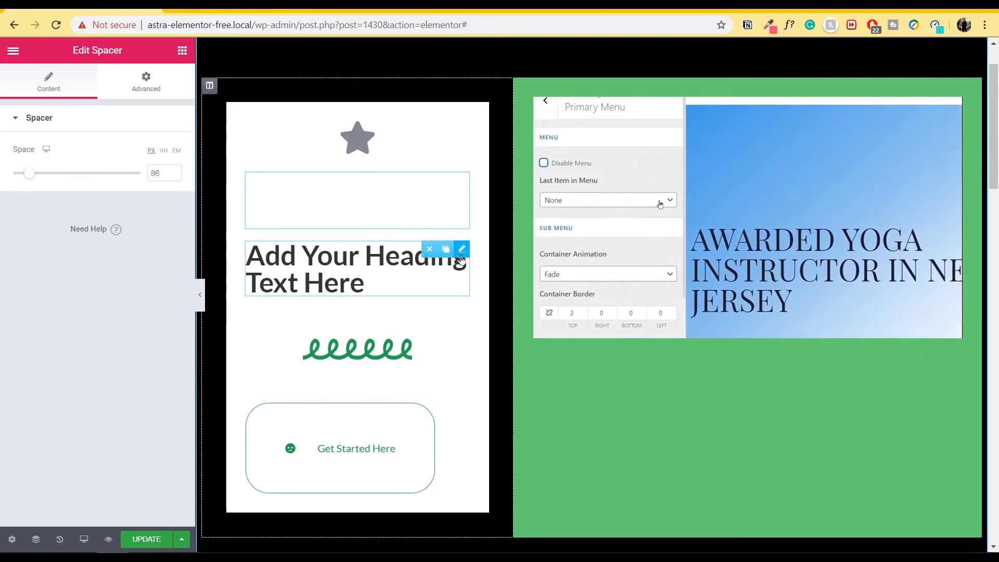
{"action": "left_click", "coordinate": [461, 255]}
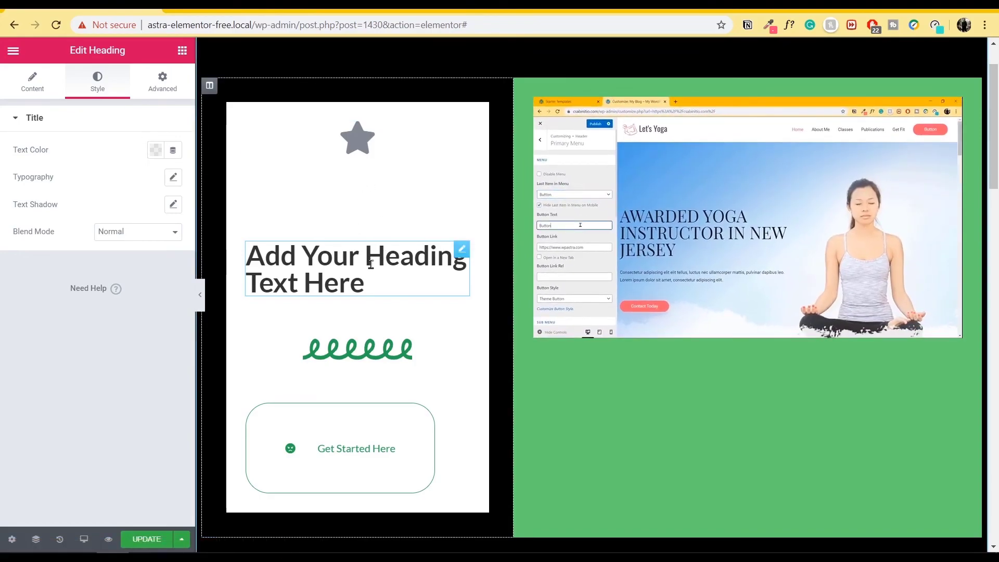
{"action": "mouse_move", "coordinate": [461, 260]}
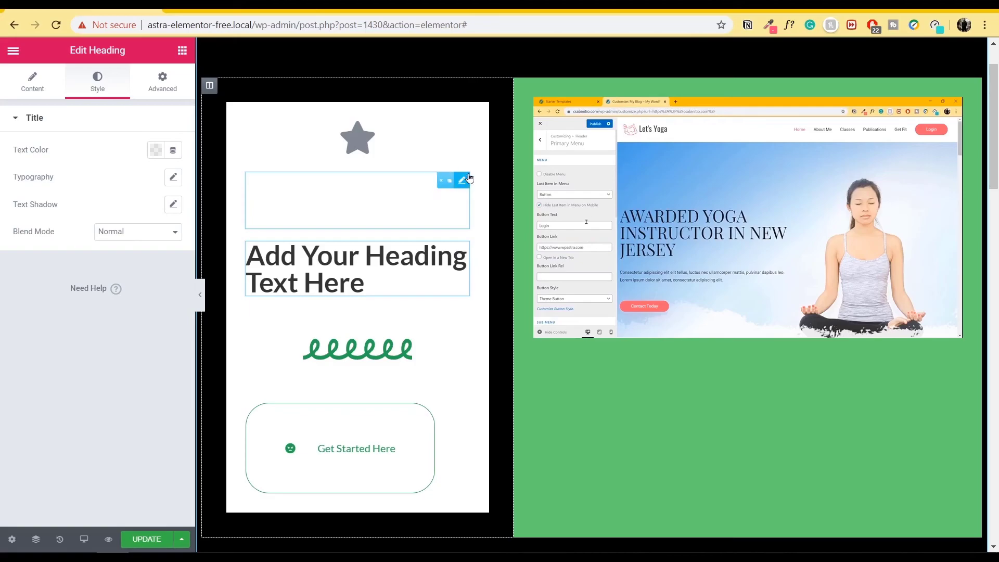
Add a Google Maps widget below the video in the green column
{"action": "left_click", "coordinate": [182, 55]}
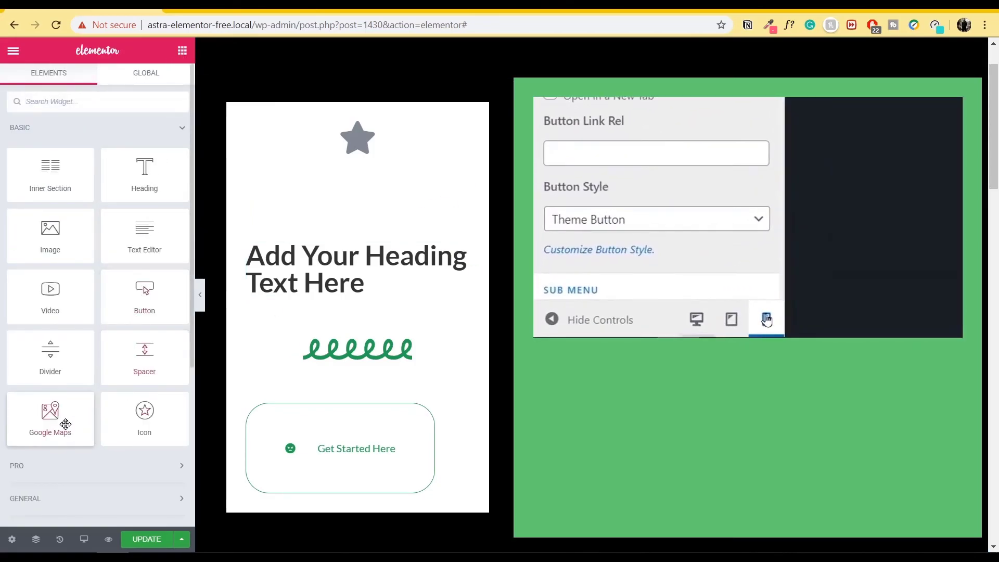
{"action": "scroll", "coordinate": [631, 292], "scroll_direction": "down", "scroll_amount": 3}
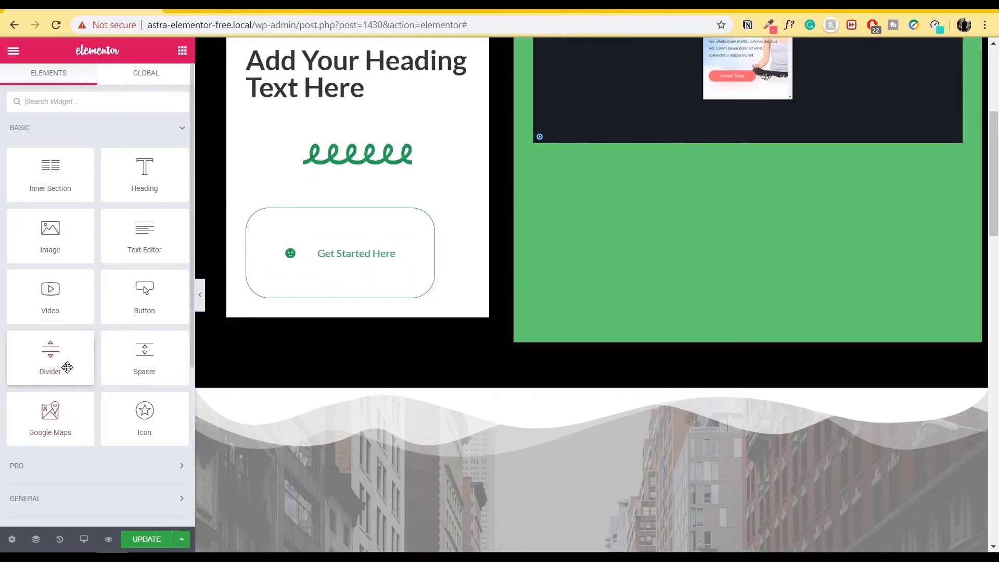
{"action": "left_click_drag", "start_coordinate": [67, 425], "coordinate": [758, 144]}
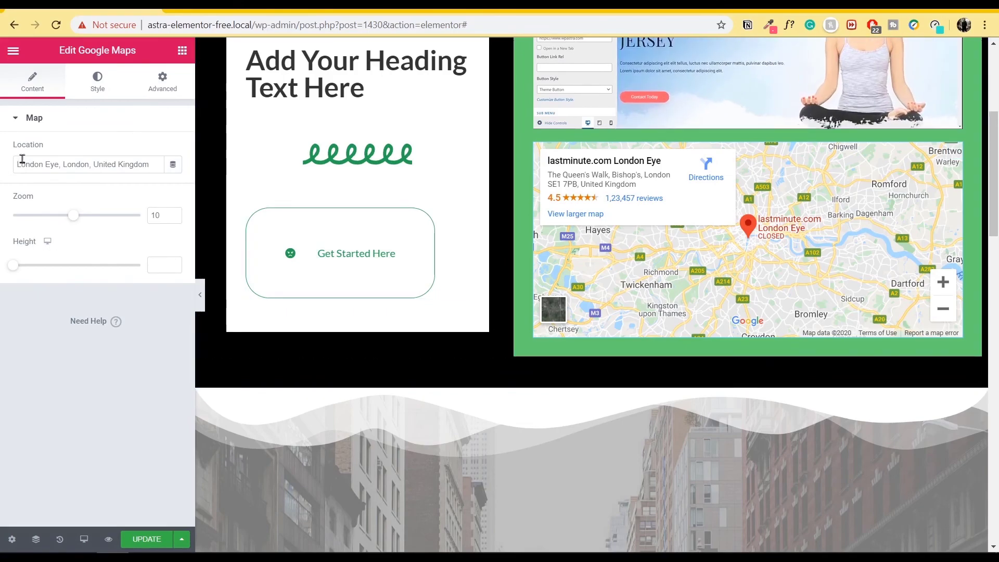
Keep the map's London Eye location and set its zoom to 13 and its height to 561
{"action": "mouse_move", "coordinate": [23, 162]}
{"action": "left_mouse_down"}
{"action": "mouse_move", "coordinate": [152, 156]}
{"action": "mouse_move", "coordinate": [8, 169]}
{"action": "left_mouse_up"}
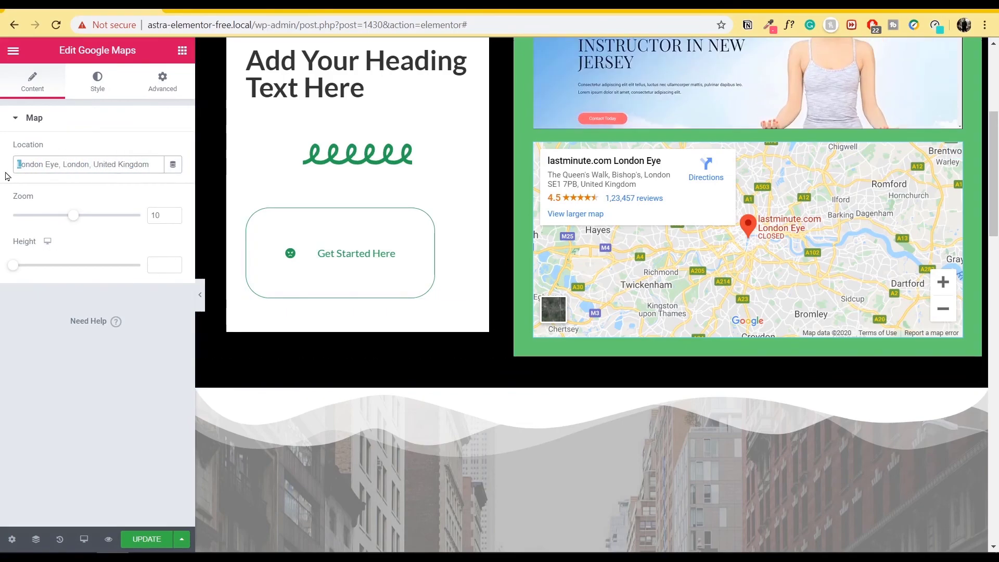
{"action": "left_click", "coordinate": [32, 335]}
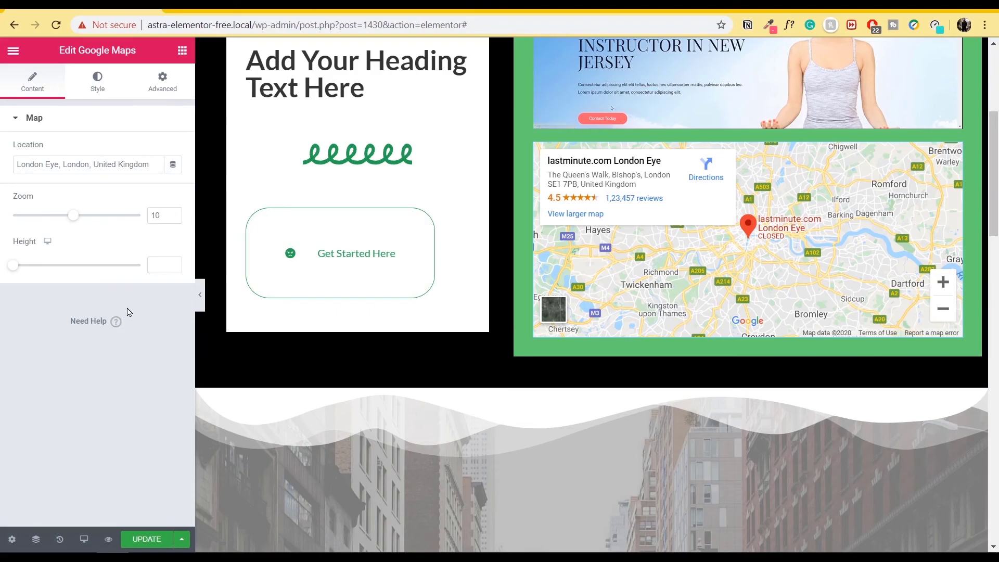
{"action": "left_click_drag", "start_coordinate": [72, 223], "coordinate": [94, 217]}
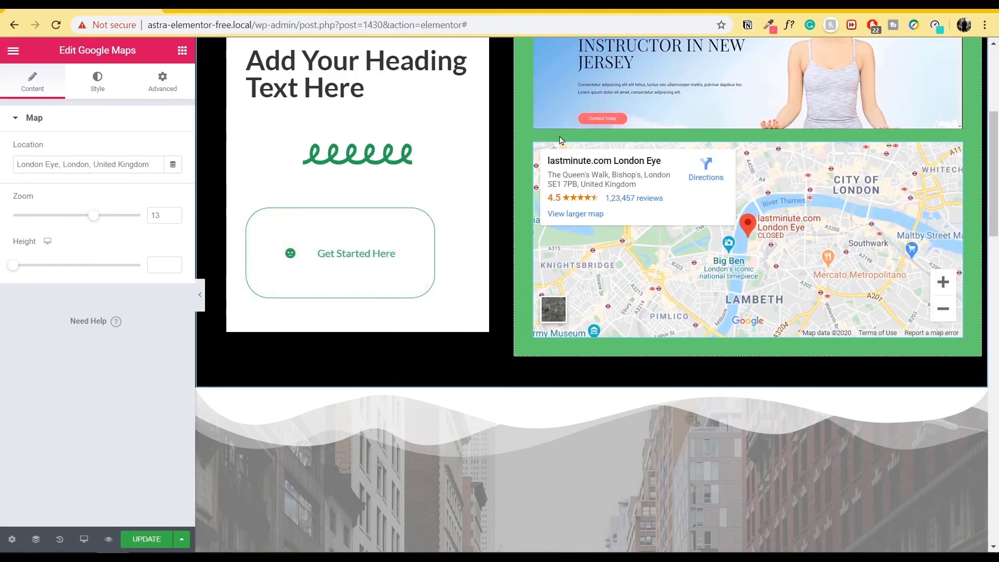
{"action": "left_click_drag", "start_coordinate": [18, 267], "coordinate": [65, 266]}
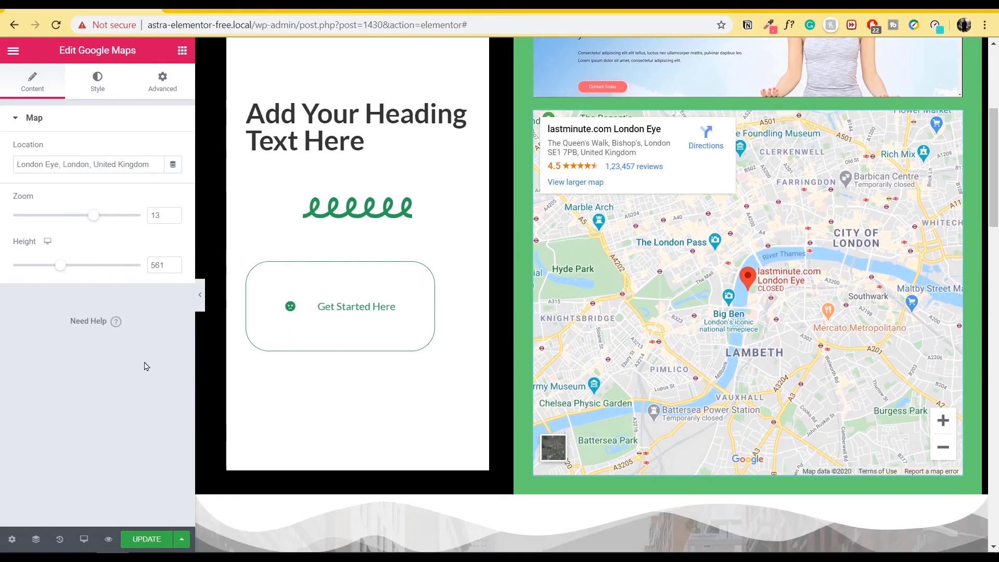
Desaturate the map to grayscale with the CSS filters of its normal state
{"action": "left_click", "coordinate": [96, 81]}
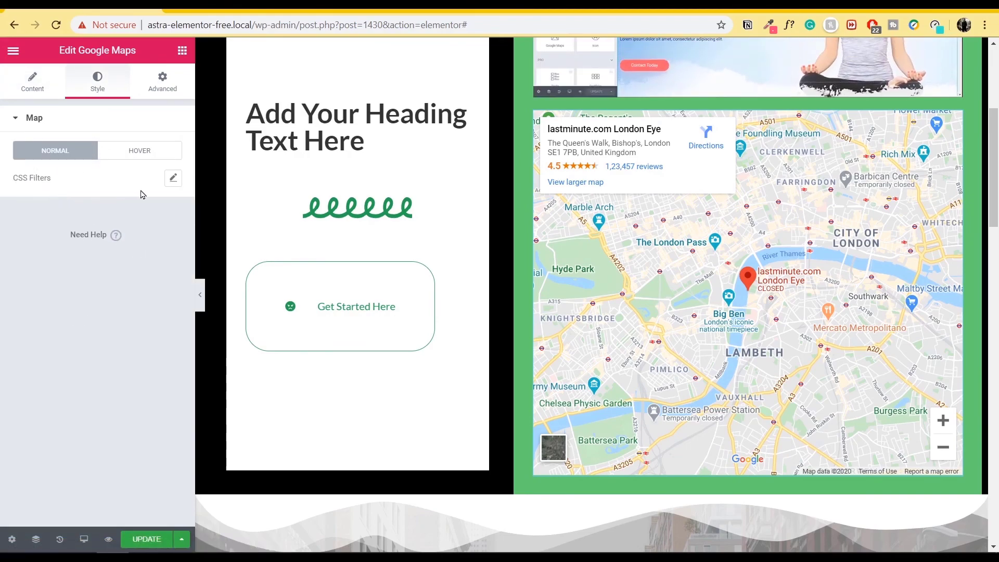
{"action": "left_click", "coordinate": [174, 179]}
{"action": "left_click_drag", "start_coordinate": [83, 337], "coordinate": [20, 338]}
{"action": "left_click", "coordinate": [1, 355]}
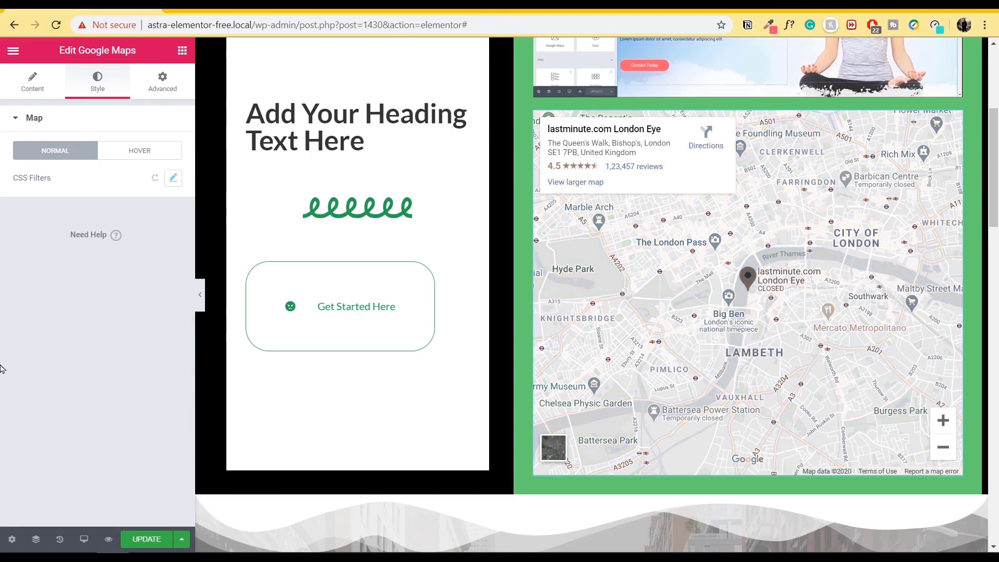
Set the map's hover transition duration to 1 and return to its normal-state style
{"action": "left_click", "coordinate": [144, 153]}
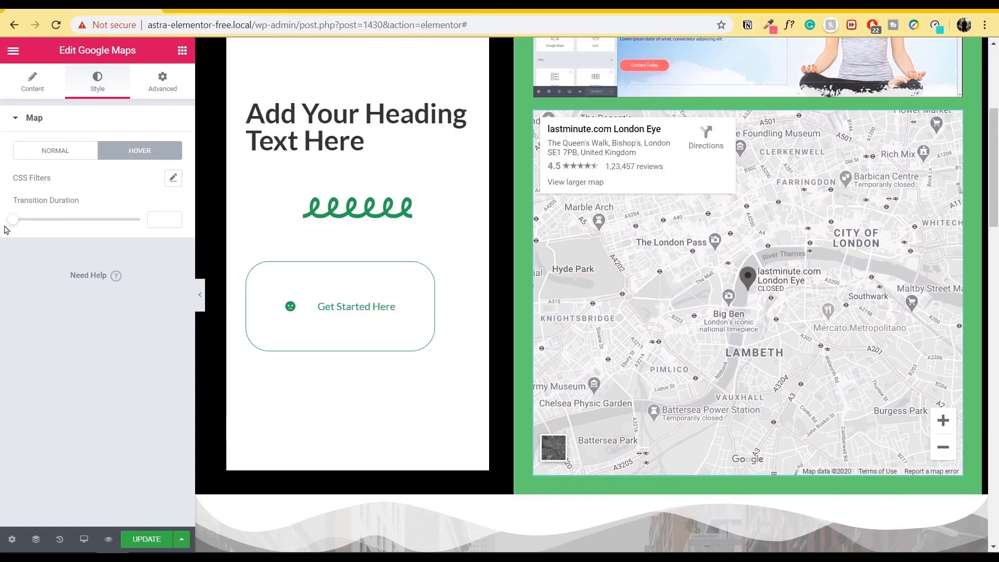
{"action": "left_click_drag", "start_coordinate": [14, 223], "coordinate": [56, 223]}
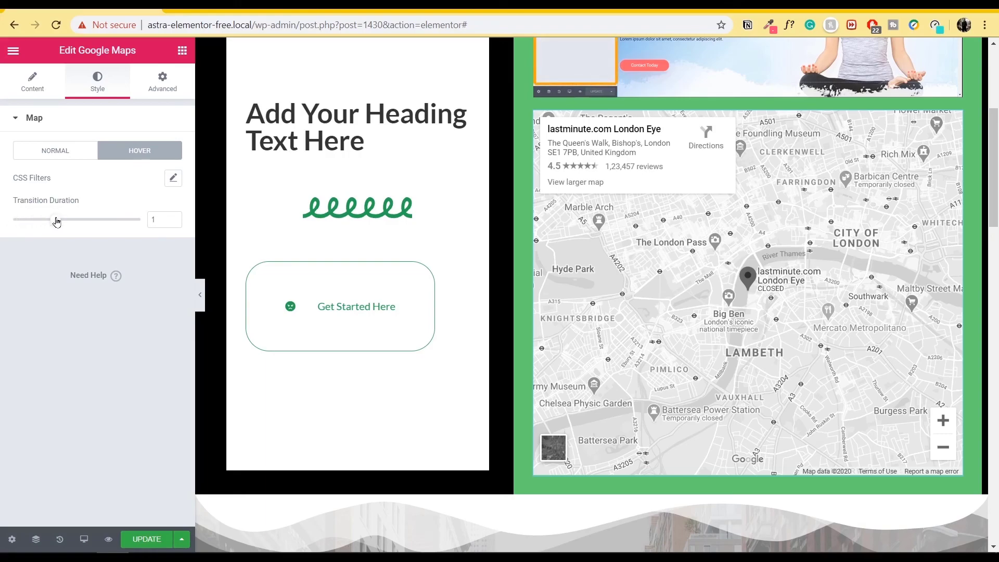
{"action": "left_click", "coordinate": [56, 161]}
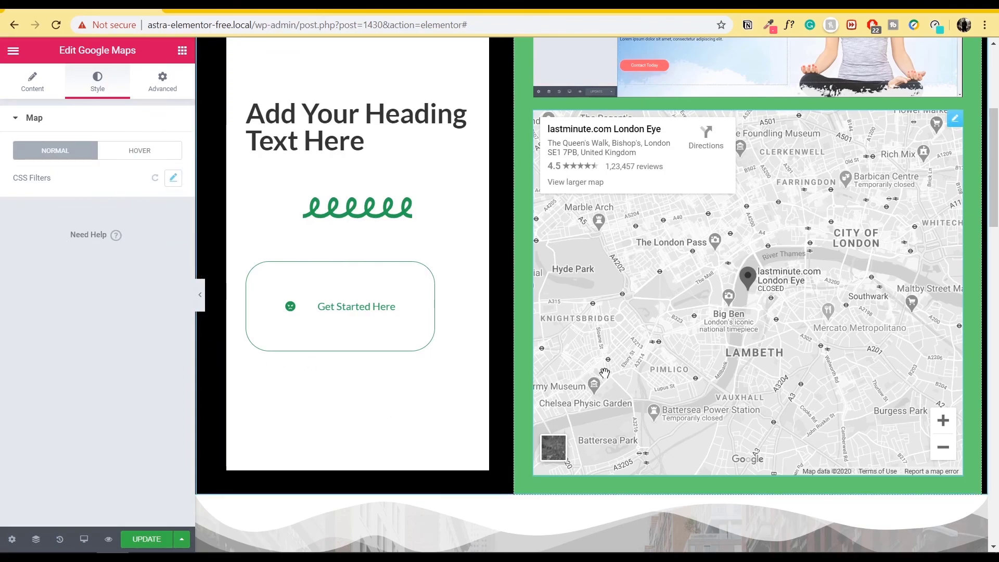
Enable CSS filters for the map's hover state and view its Advanced settings
{"action": "left_click", "coordinate": [140, 150]}
{"action": "left_click", "coordinate": [113, 175]}
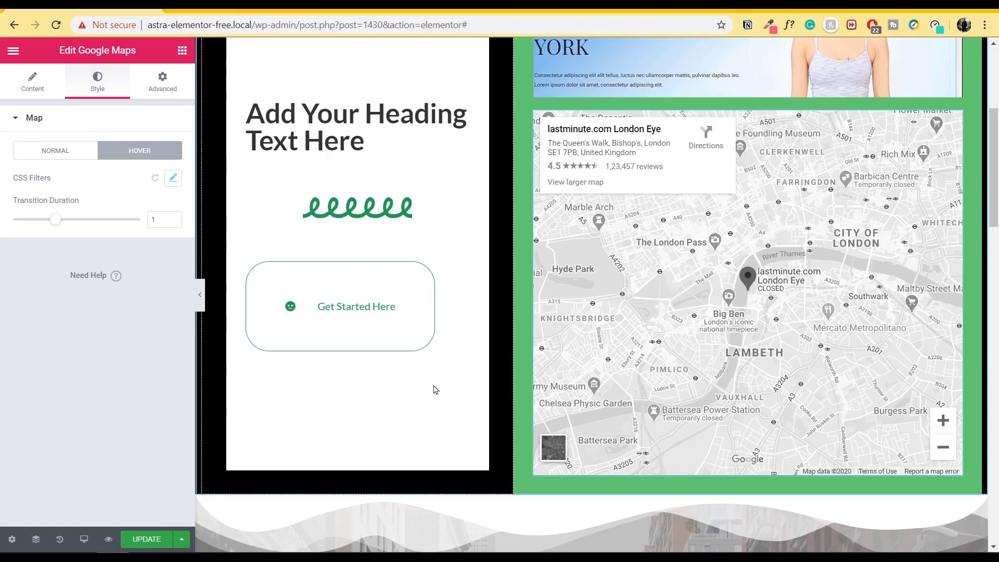
{"action": "left_click", "coordinate": [162, 82]}
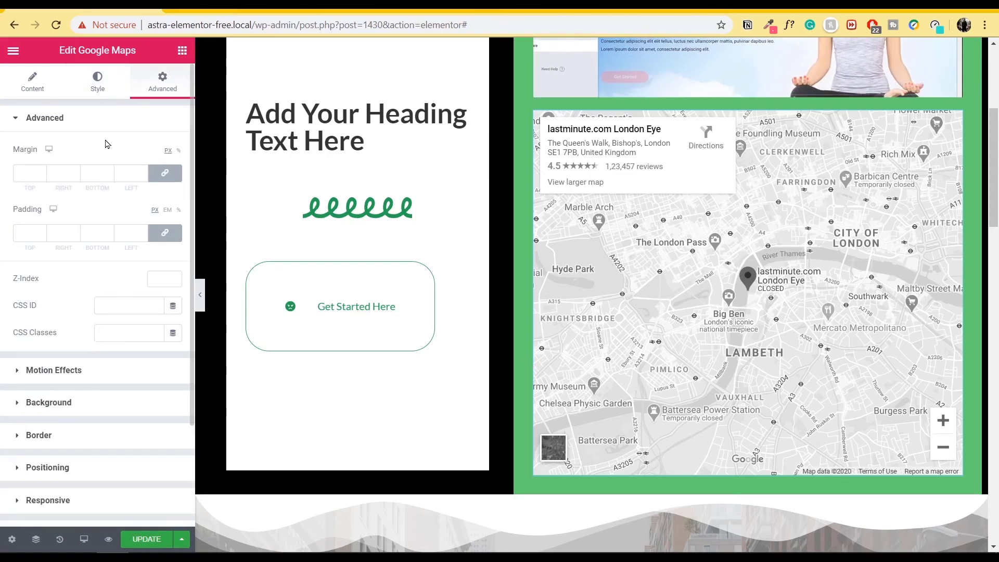
Add an Icon widget below the Get Started Here button
{"action": "left_click", "coordinate": [42, 118]}
{"action": "scroll", "coordinate": [290, 169], "scroll_direction": "down", "scroll_amount": 5}
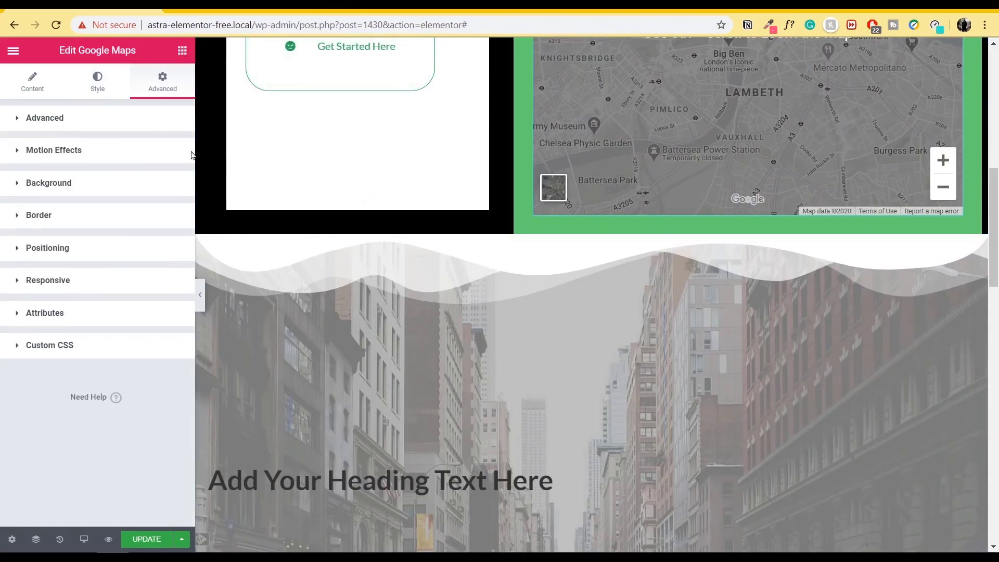
{"action": "left_click", "coordinate": [182, 50]}
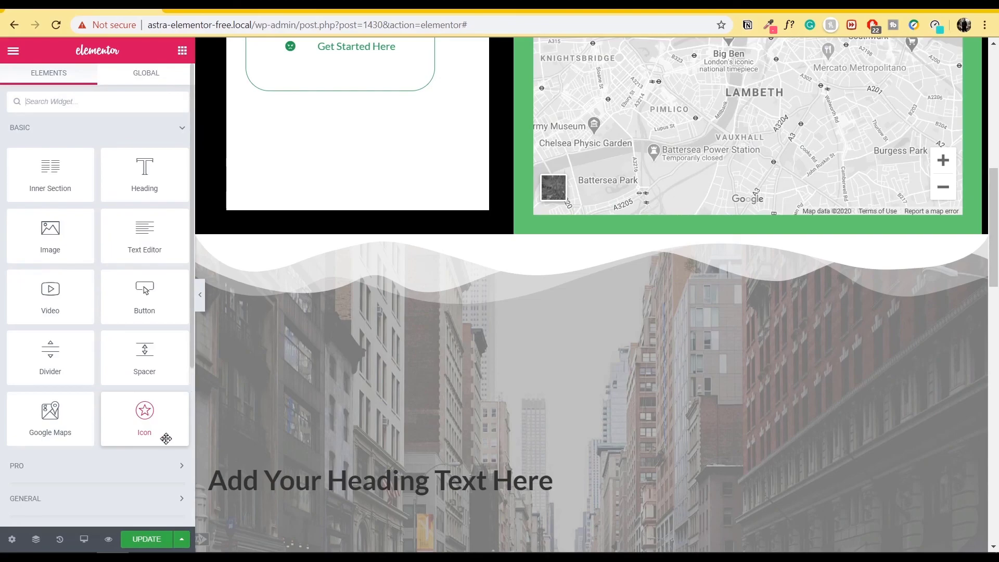
{"action": "left_click_drag", "start_coordinate": [166, 438], "coordinate": [356, 128]}
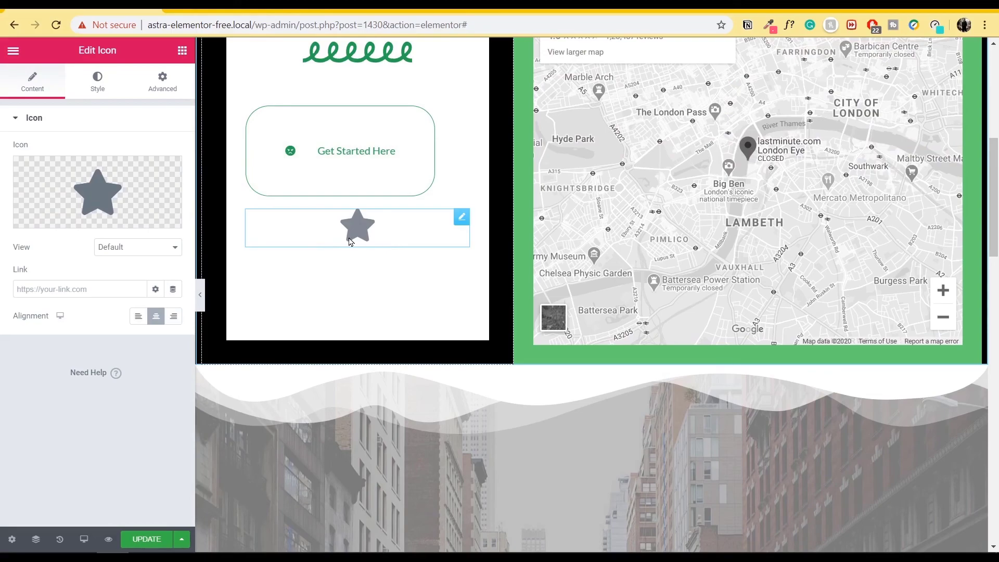
Replace the widget's star with the Stopwatch icon from the icon library
{"action": "left_click", "coordinate": [96, 194]}
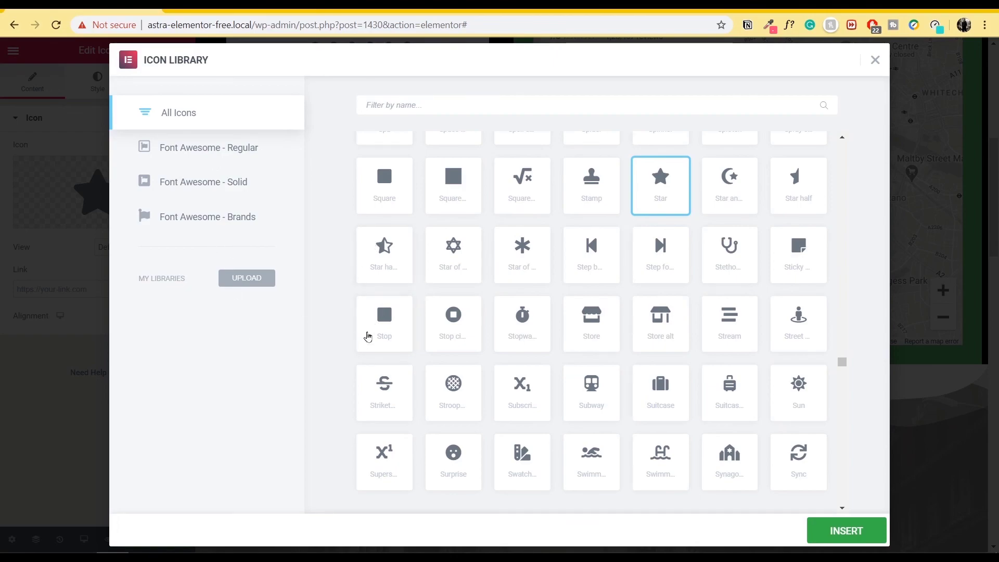
{"action": "left_click", "coordinate": [535, 340]}
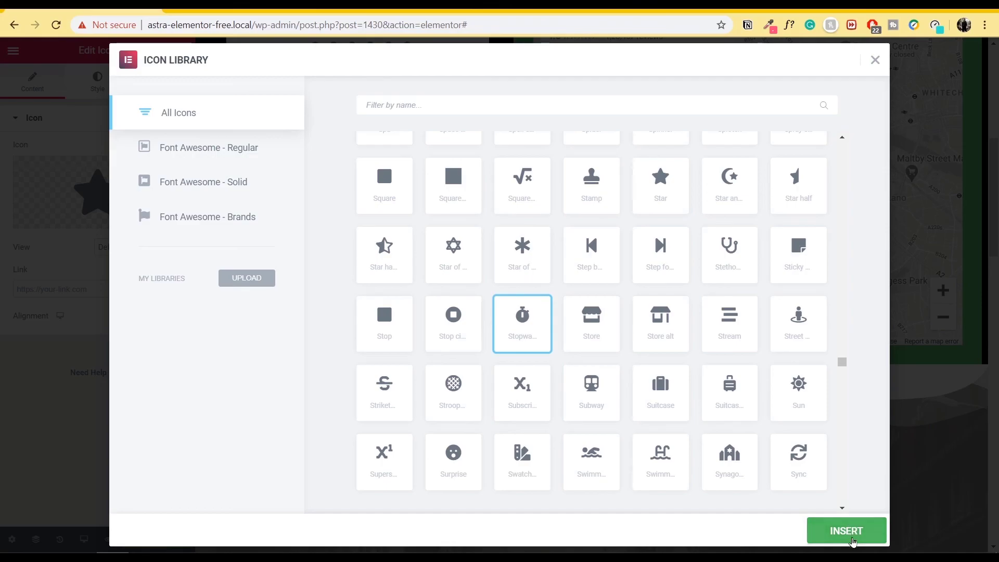
{"action": "left_click", "coordinate": [861, 537]}
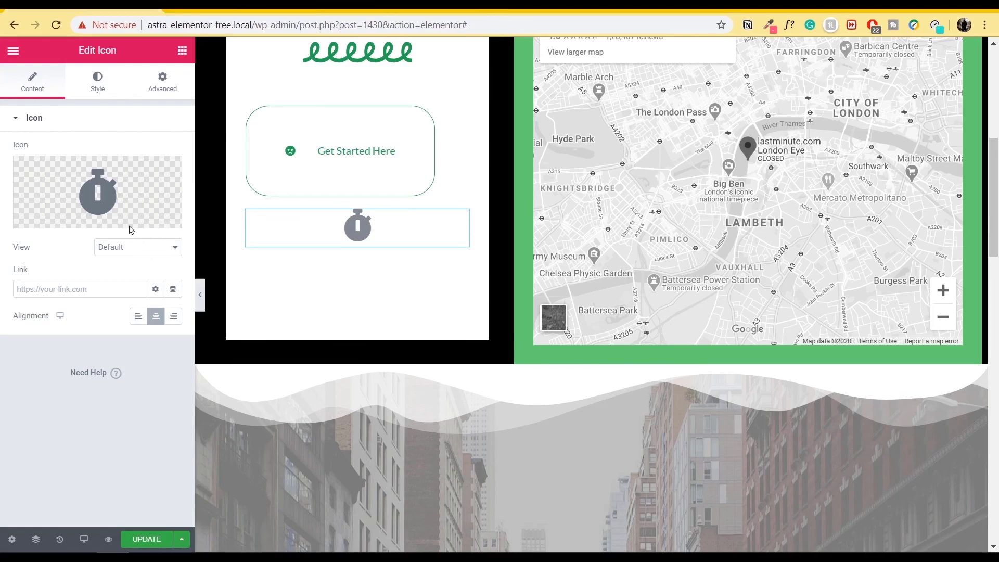
Search the icon library for "face" and insert the plain Facebook "f" icon
{"action": "left_click", "coordinate": [107, 180]}
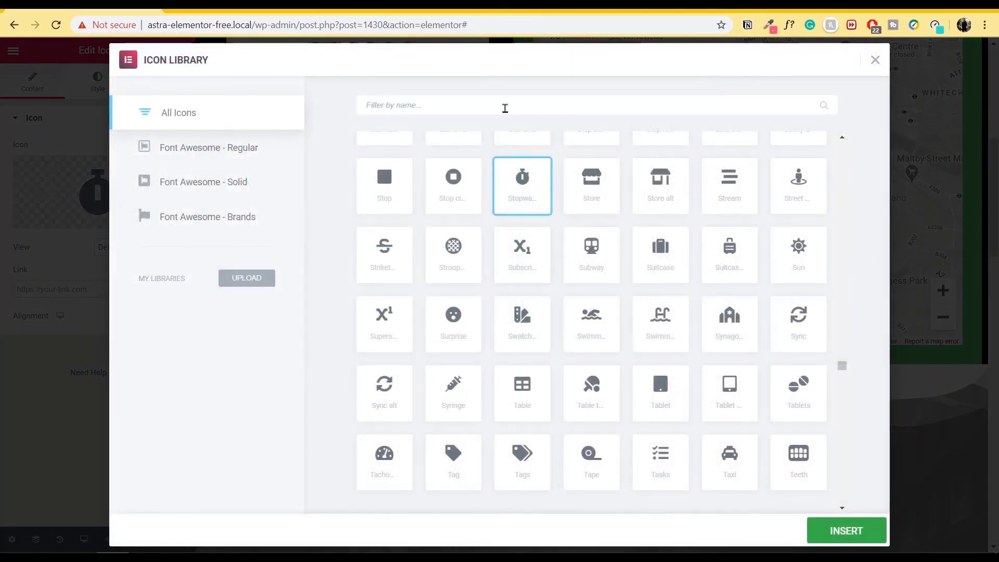
{"action": "left_click", "coordinate": [504, 108]}
{"action": "type", "text": "face"}
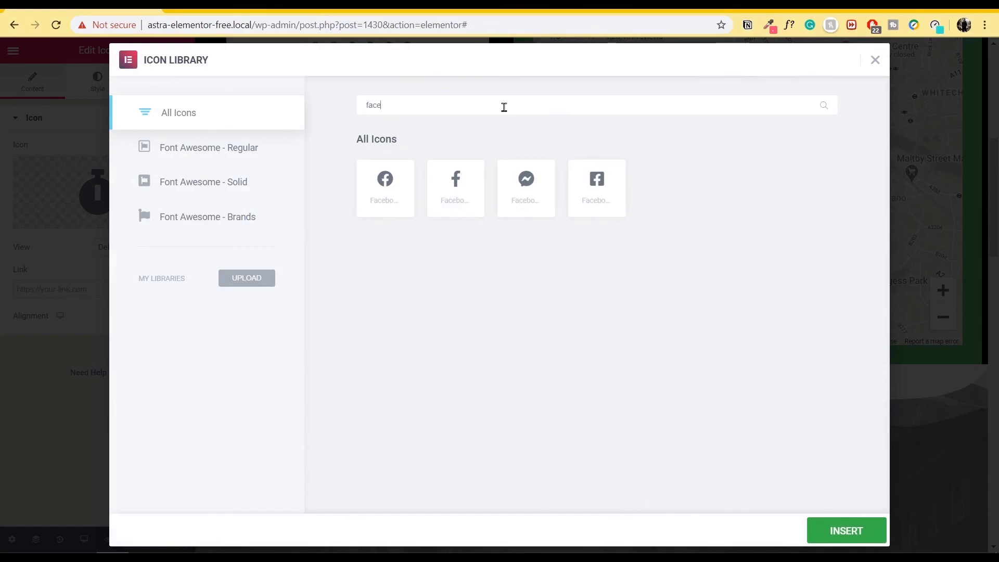
{"action": "left_click", "coordinate": [468, 188]}
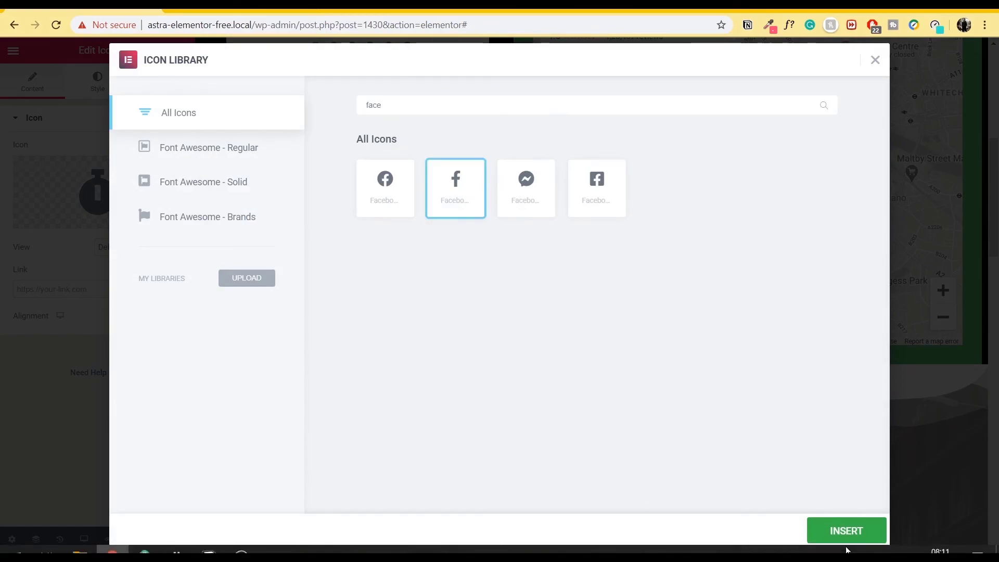
{"action": "left_click", "coordinate": [847, 530]}
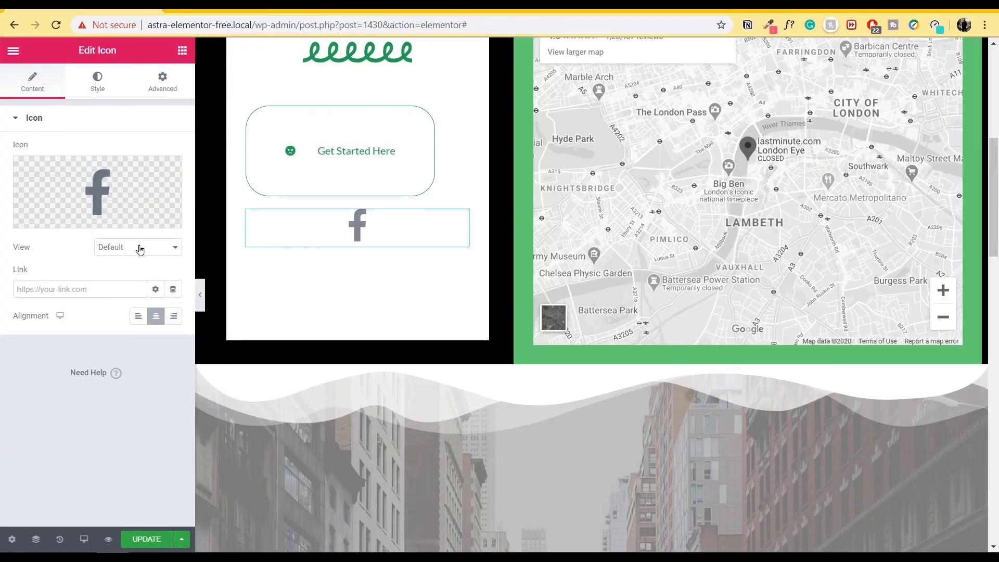
Try the Stacked view for the Facebook icon and switch it to Framed
{"action": "left_click", "coordinate": [139, 248]}
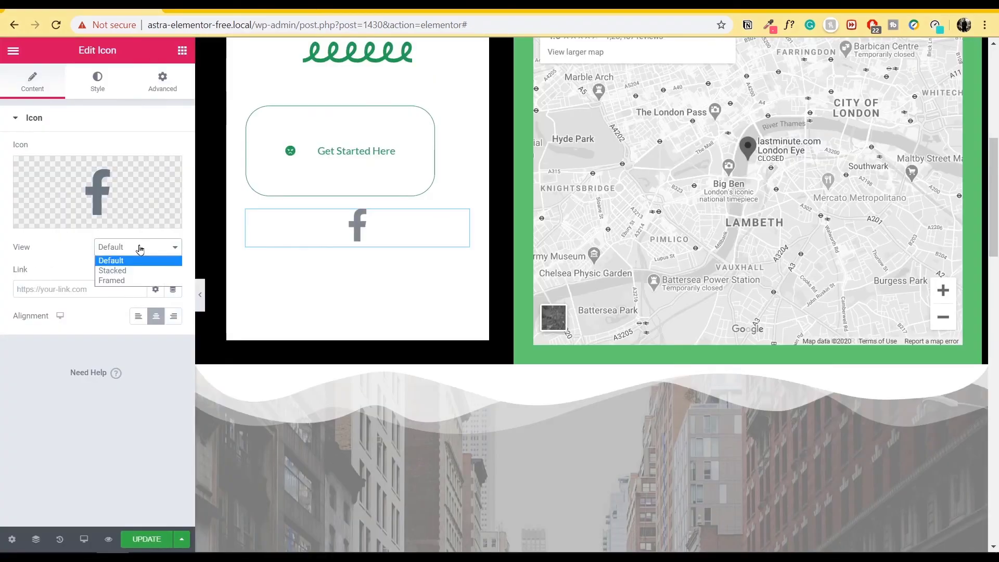
{"action": "left_click", "coordinate": [130, 270]}
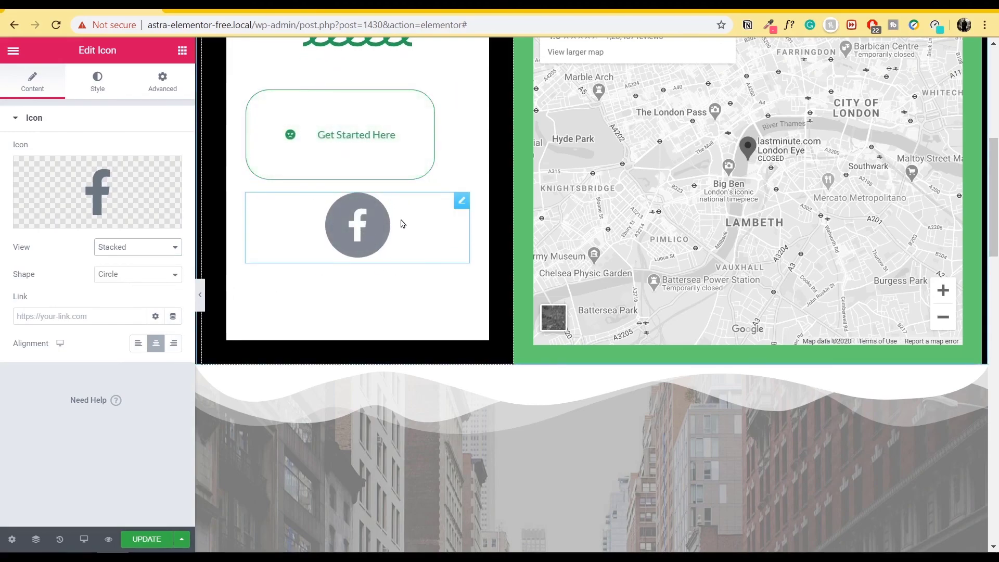
{"action": "left_click", "coordinate": [163, 244]}
{"action": "left_click", "coordinate": [135, 283]}
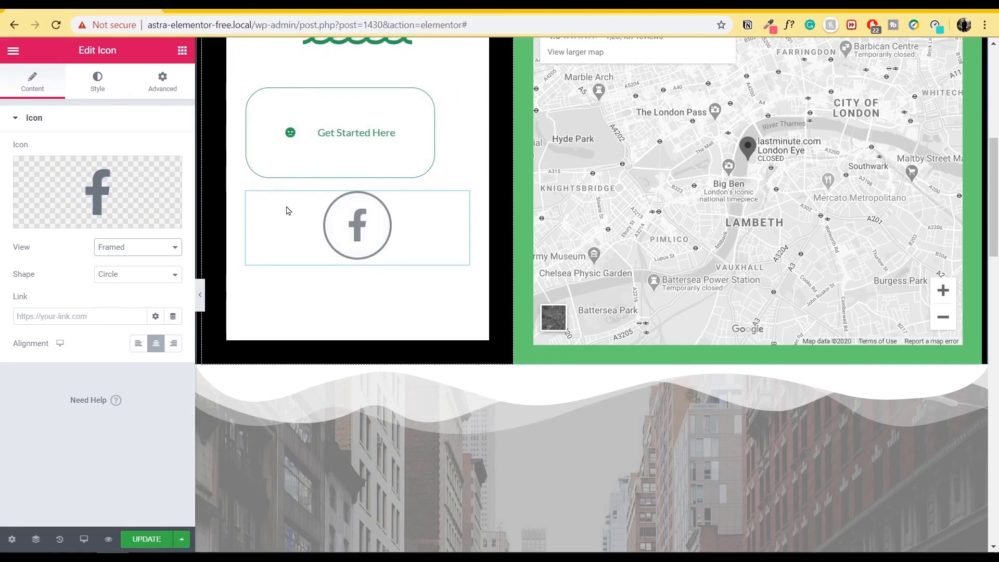
Set the Facebook icon's shape to Square and its view to Stacked
{"action": "left_click", "coordinate": [145, 280]}
{"action": "left_click", "coordinate": [126, 308]}
{"action": "left_click", "coordinate": [136, 275]}
{"action": "left_click", "coordinate": [134, 297]}
{"action": "left_click", "coordinate": [144, 253]}
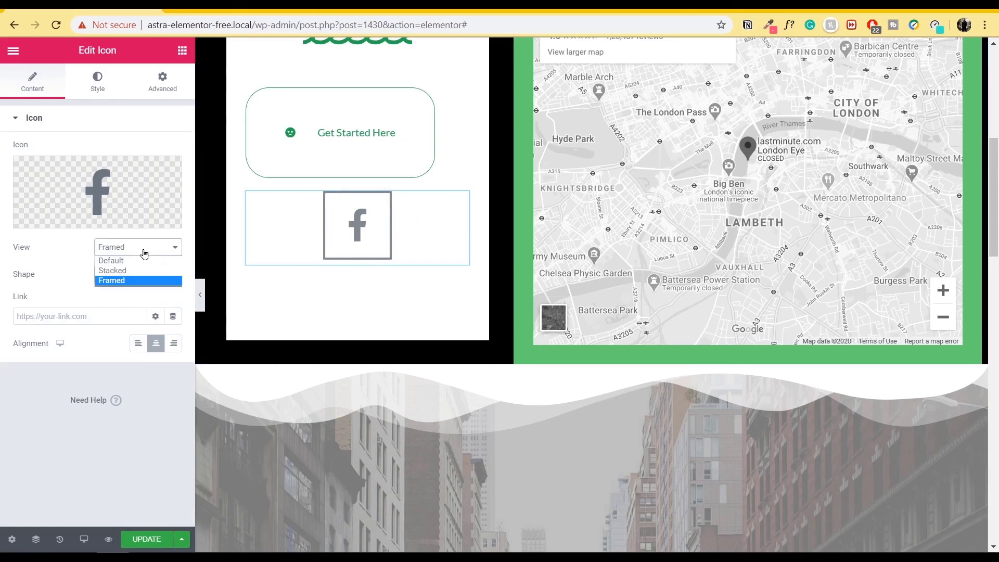
{"action": "left_click", "coordinate": [130, 270]}
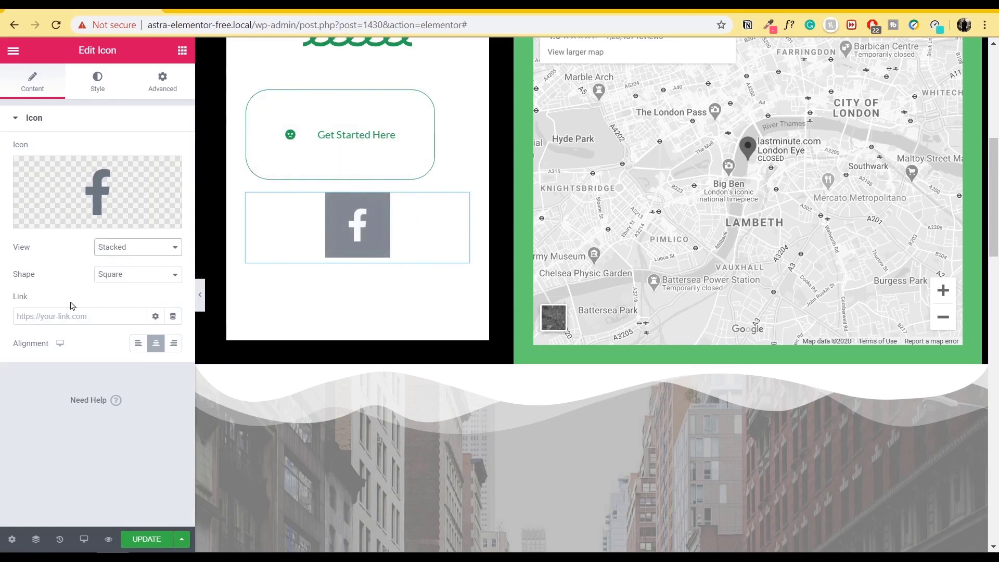
Try left and right alignment for the Facebook icon and return it to center
{"action": "left_click", "coordinate": [109, 322]}
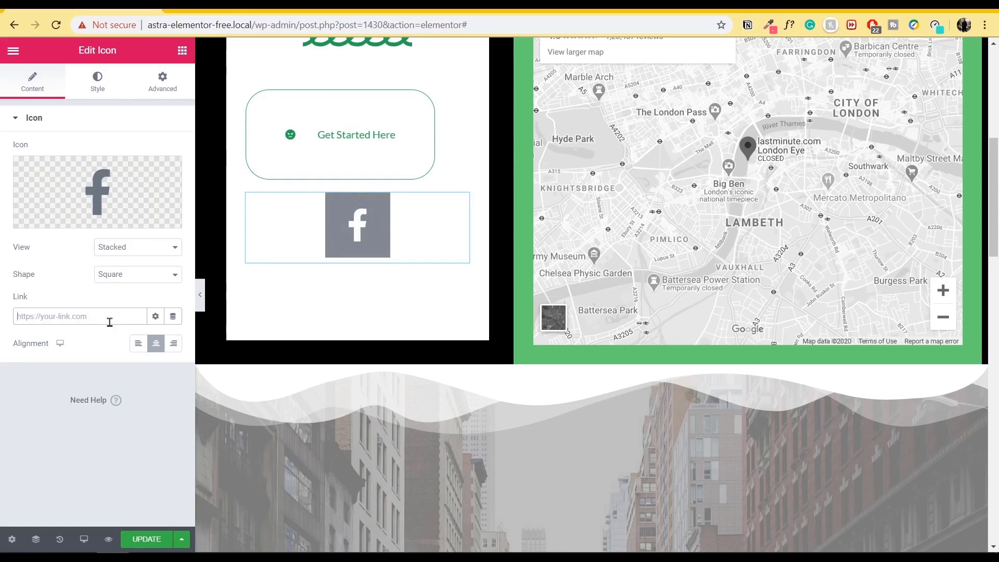
{"action": "left_click", "coordinate": [138, 343]}
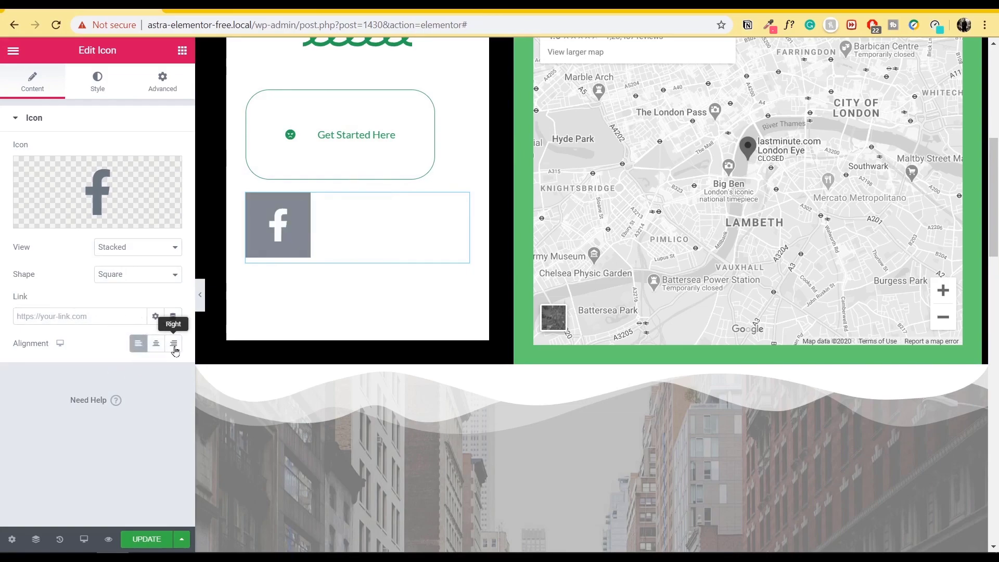
{"action": "left_click", "coordinate": [171, 347]}
{"action": "left_click", "coordinate": [155, 344]}
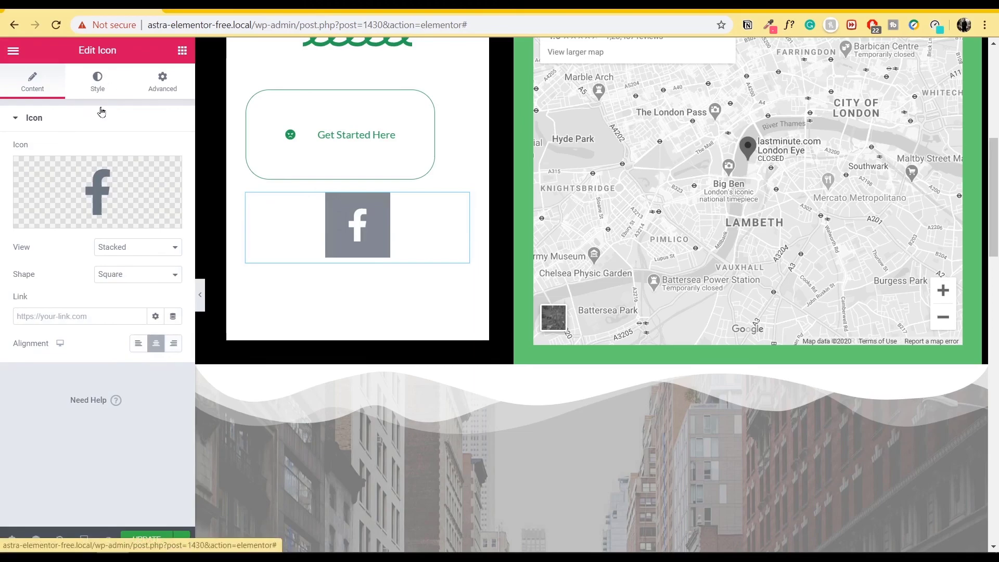
Set the icon's normal-state primary color to the light blue swatch #6EC1E4
{"action": "left_click", "coordinate": [94, 88]}
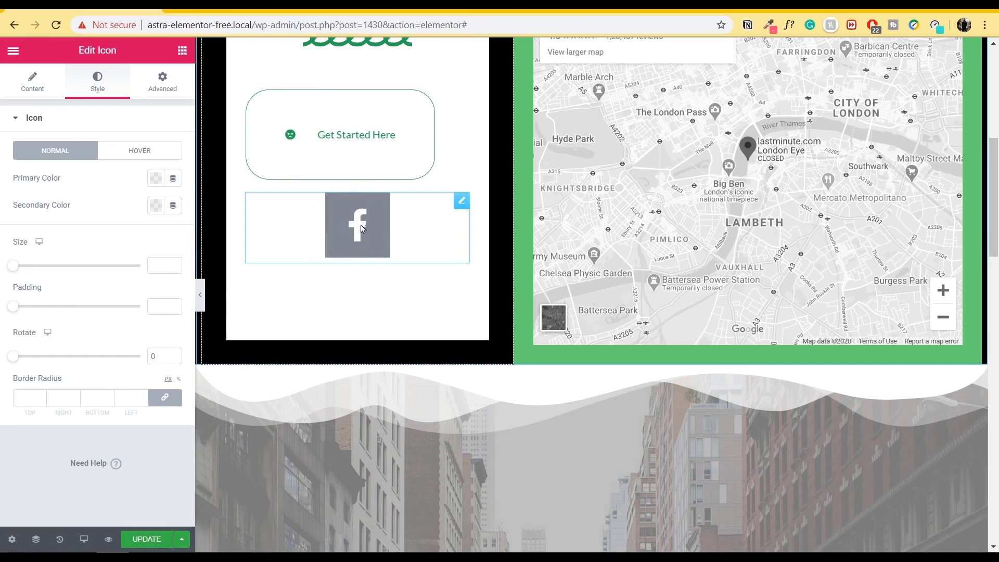
{"action": "left_click", "coordinate": [156, 179]}
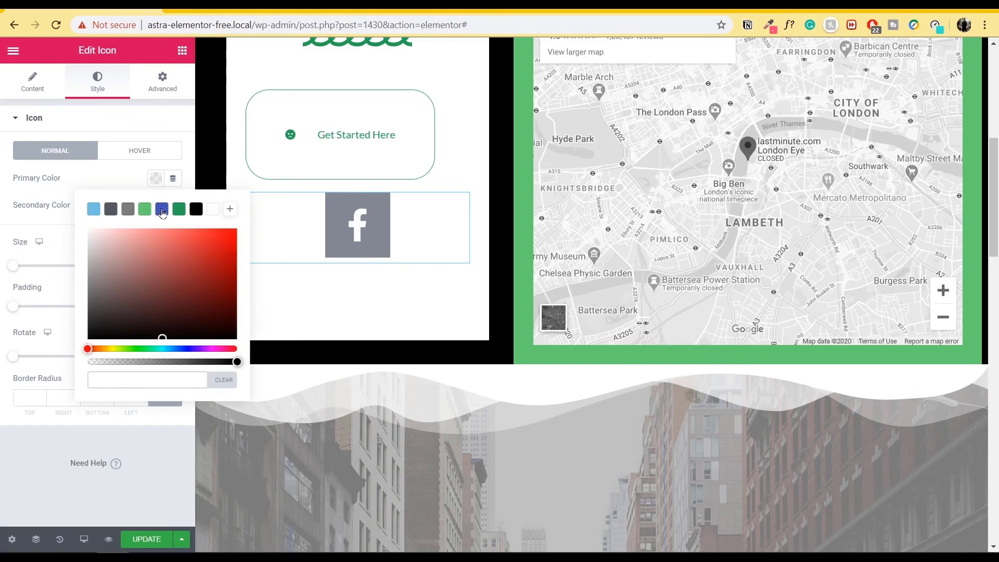
{"action": "left_click", "coordinate": [94, 209]}
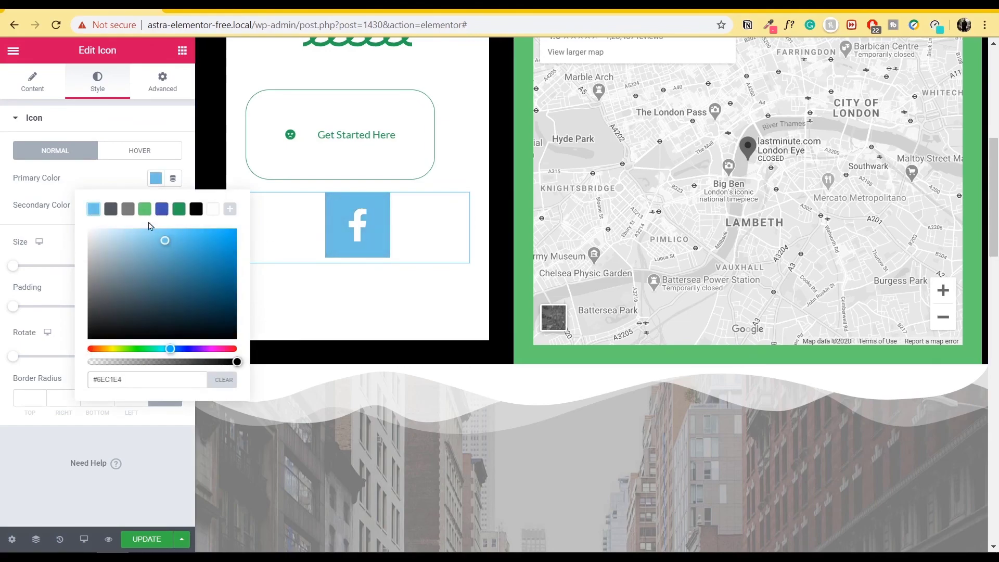
{"action": "left_click", "coordinate": [93, 180]}
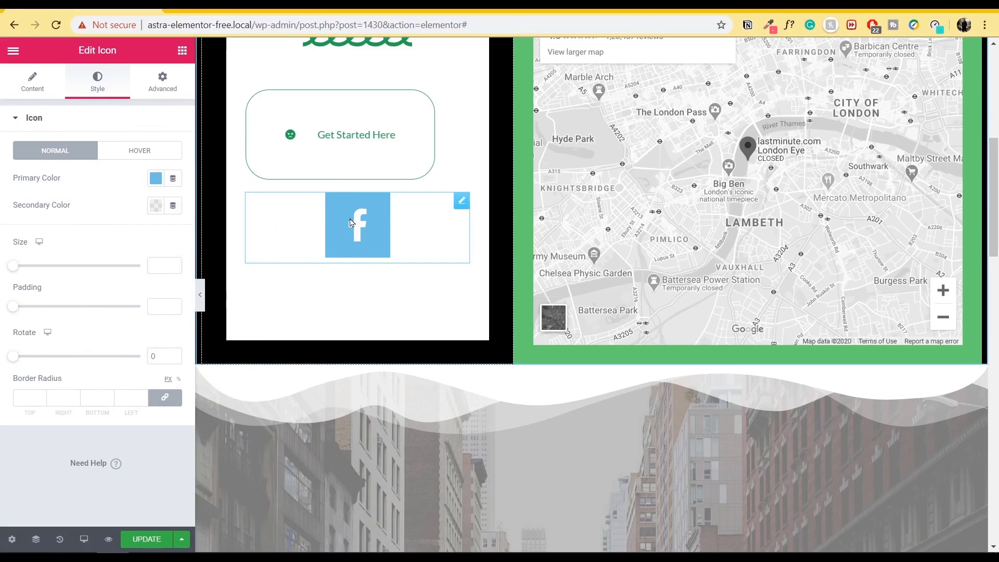
Try dark green as the icon's normal-state secondary color and set it to black
{"action": "left_click", "coordinate": [156, 208]}
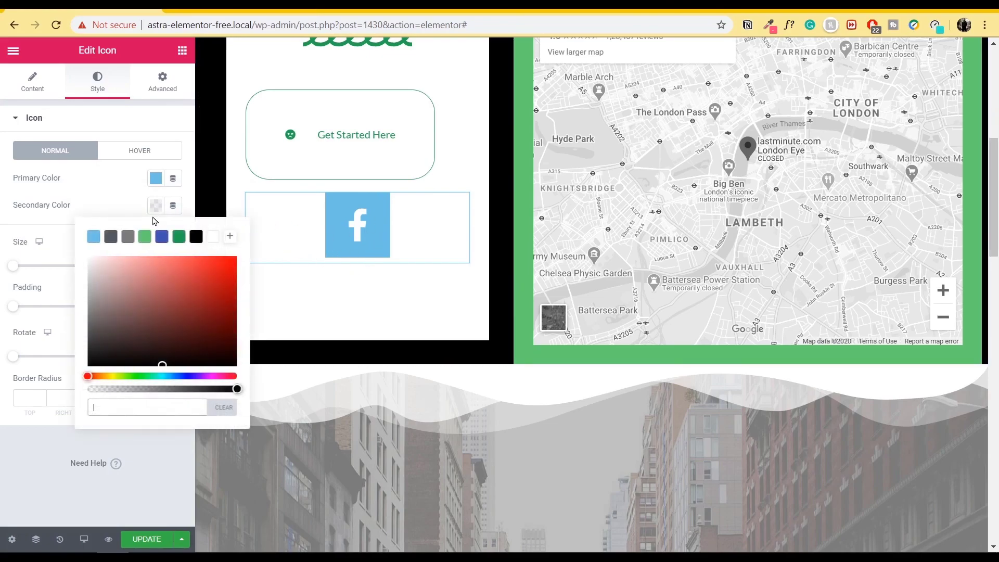
{"action": "left_click", "coordinate": [179, 236]}
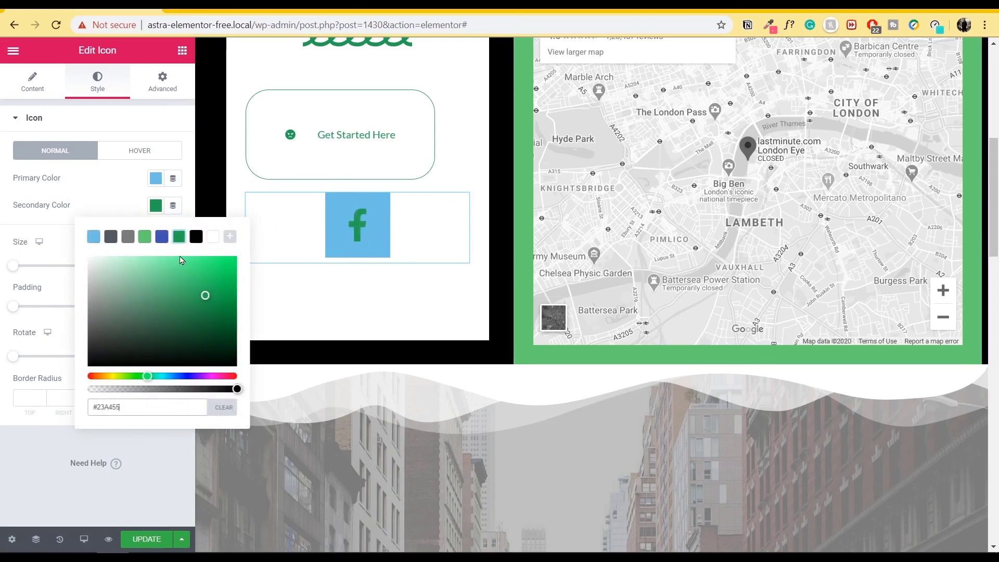
{"action": "left_click", "coordinate": [195, 237]}
{"action": "left_click", "coordinate": [38, 207]}
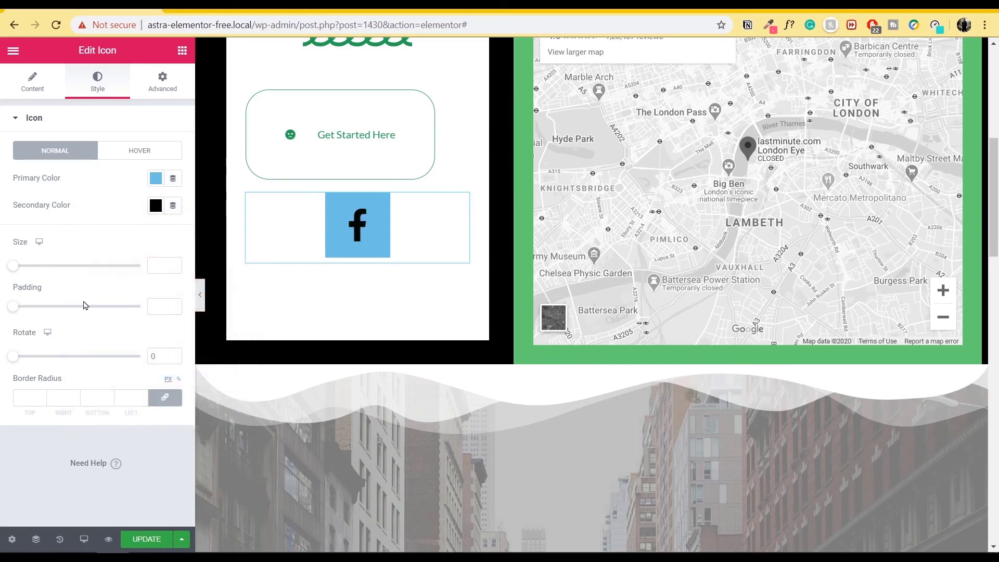
Change the Facebook icon's view to Framed
{"action": "left_click", "coordinate": [34, 83]}
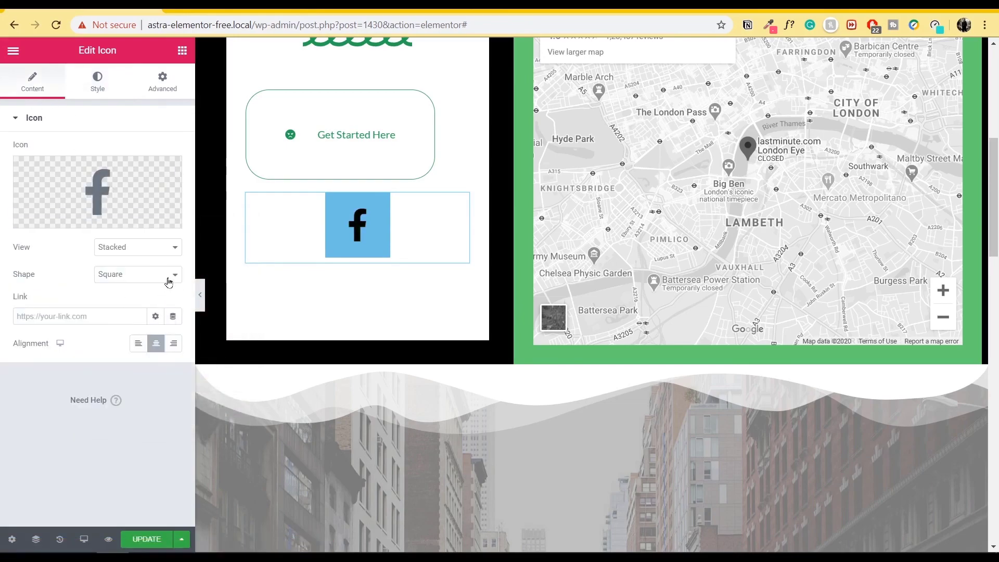
{"action": "left_click", "coordinate": [167, 253]}
{"action": "left_click", "coordinate": [148, 280]}
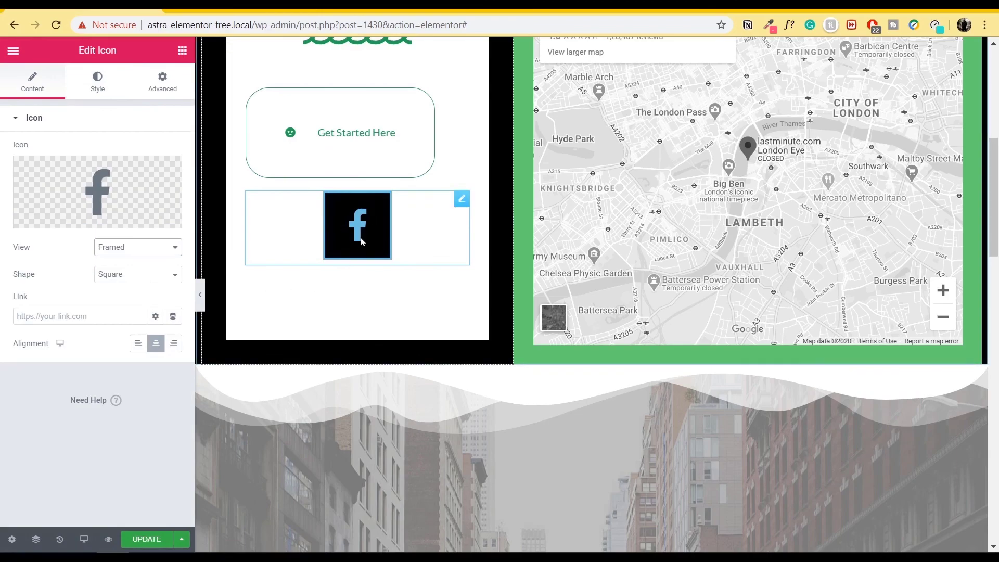
Set the icon's hover-state primary color to light green and its secondary color to black
{"action": "left_click", "coordinate": [99, 81]}
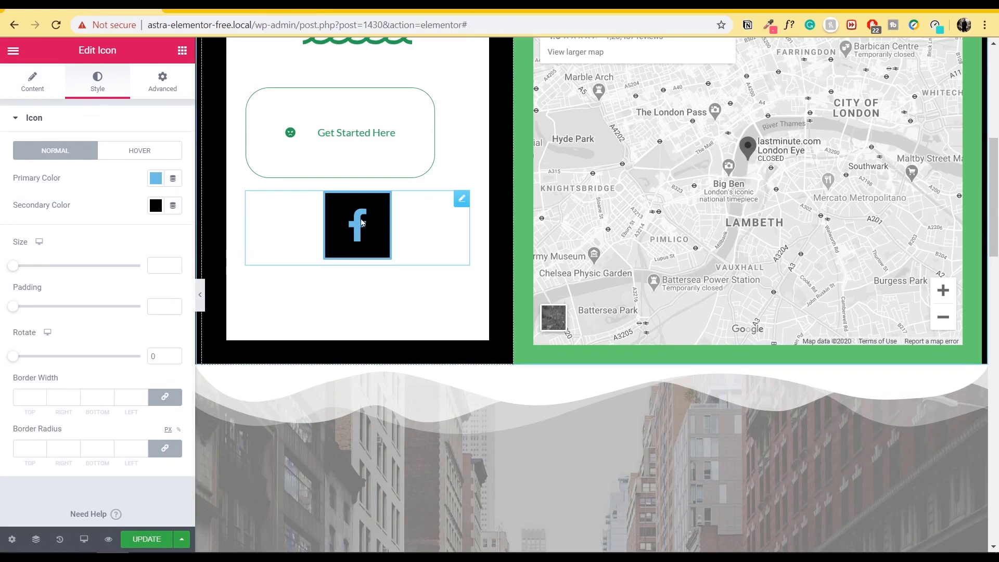
{"action": "left_click", "coordinate": [140, 152]}
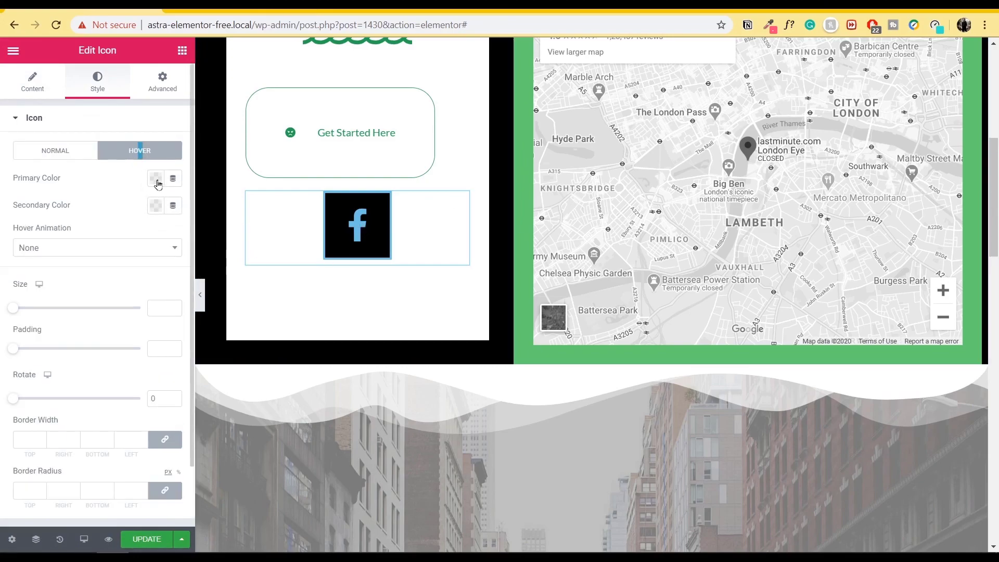
{"action": "left_click", "coordinate": [156, 179]}
{"action": "left_click", "coordinate": [146, 210]}
{"action": "left_click", "coordinate": [155, 205]}
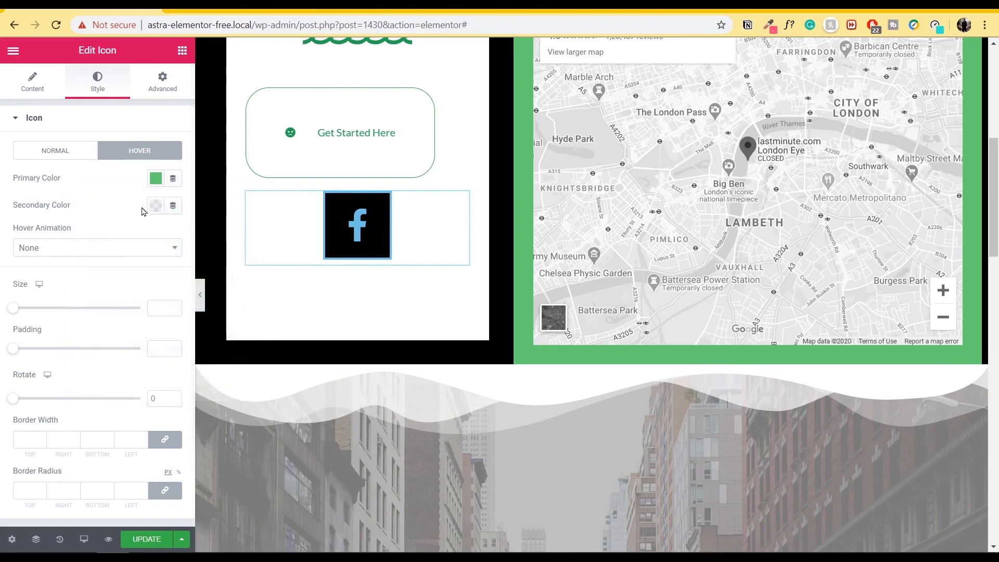
{"action": "left_click", "coordinate": [156, 206]}
{"action": "left_click", "coordinate": [196, 237]}
{"action": "left_click", "coordinate": [307, 335]}
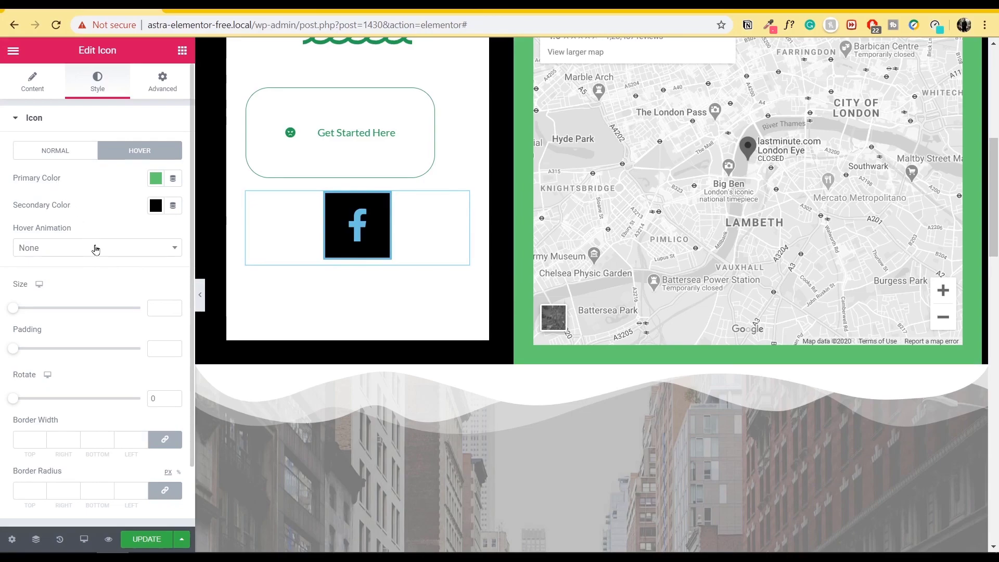
Try the Pulse Grow hover animation on the icon and reset it to None
{"action": "left_click", "coordinate": [115, 248]}
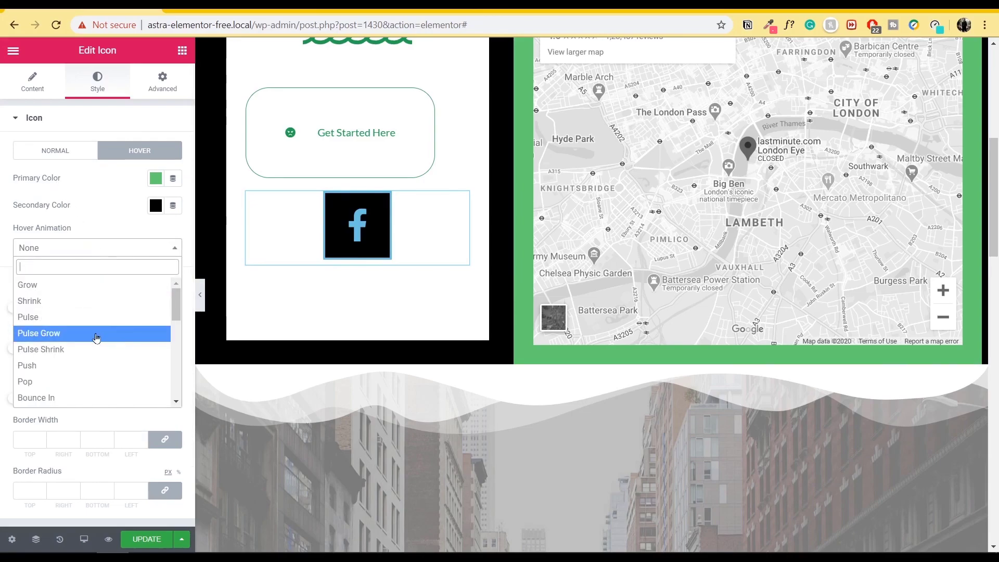
{"action": "left_click", "coordinate": [101, 334]}
{"action": "left_click", "coordinate": [170, 249]}
{"action": "left_click", "coordinate": [109, 234]}
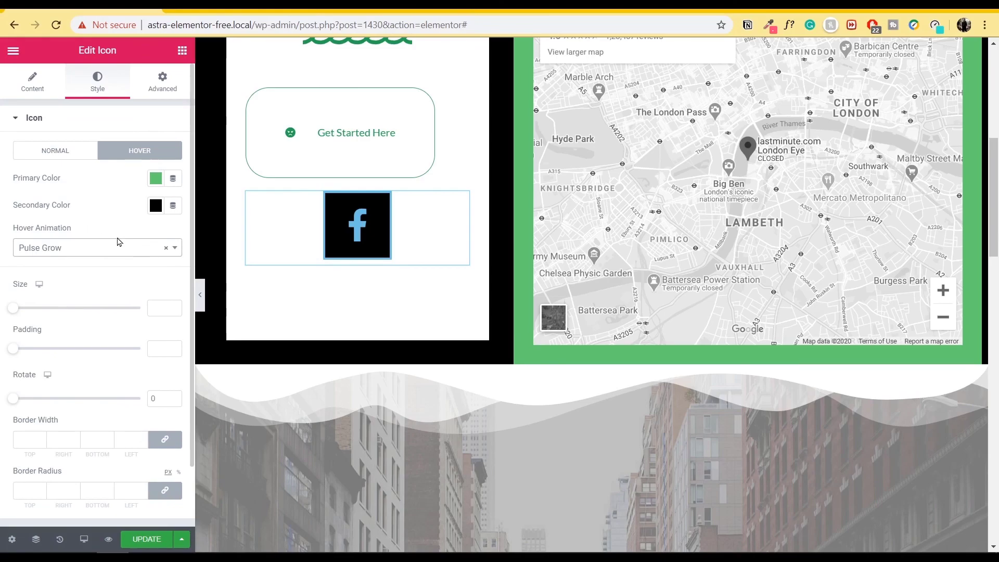
{"action": "left_click", "coordinate": [168, 252]}
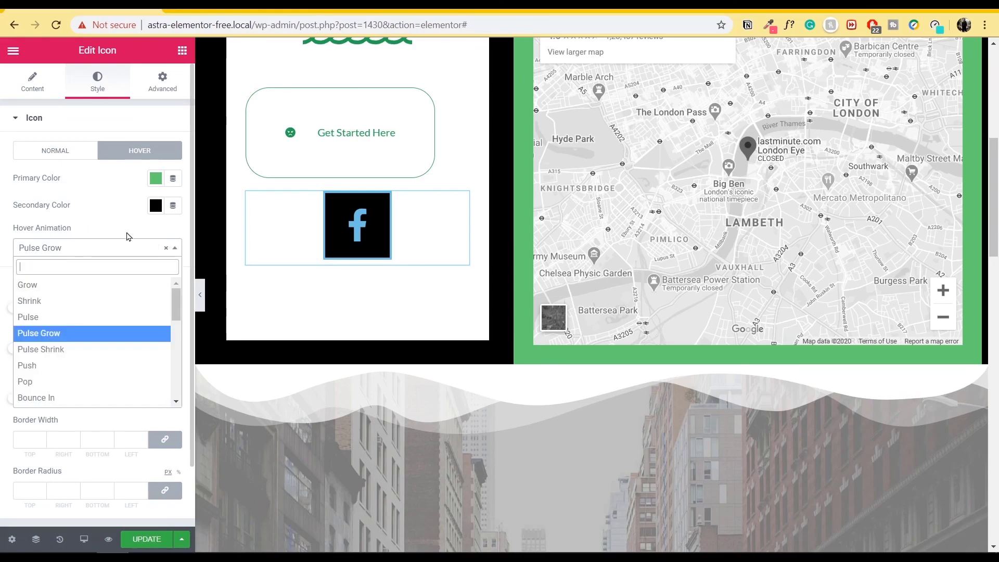
{"action": "left_click", "coordinate": [167, 253]}
{"action": "left_click", "coordinate": [83, 224]}
Set the icon's size to 126 and its padding to 100
{"action": "left_click_drag", "start_coordinate": [16, 312], "coordinate": [68, 323]}
{"action": "left_click_drag", "start_coordinate": [13, 355], "coordinate": [198, 352]}
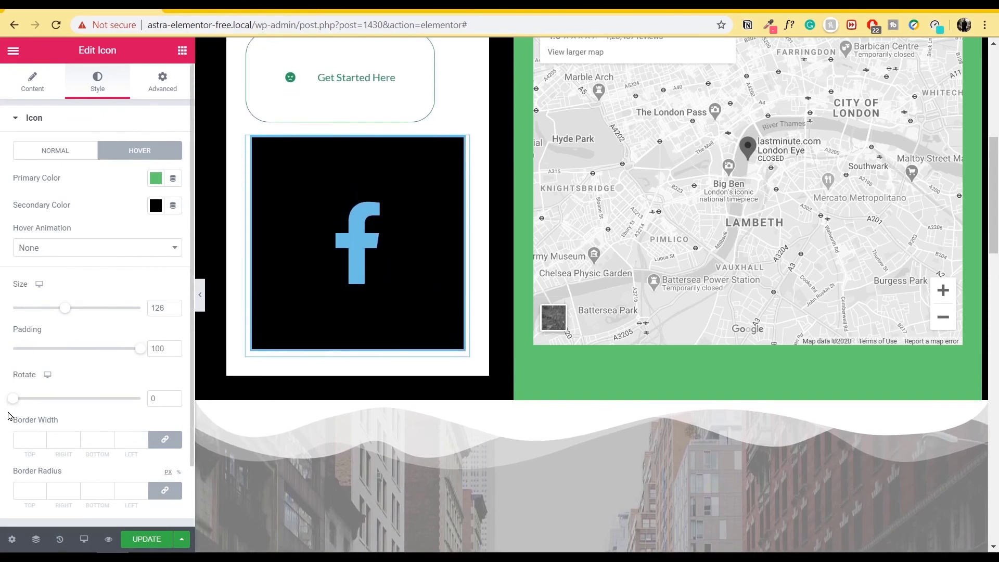
Set the Facebook icon's rotation to 360 and its border width to 25 on all four sides
{"action": "left_click_drag", "start_coordinate": [18, 400], "coordinate": [161, 412]}
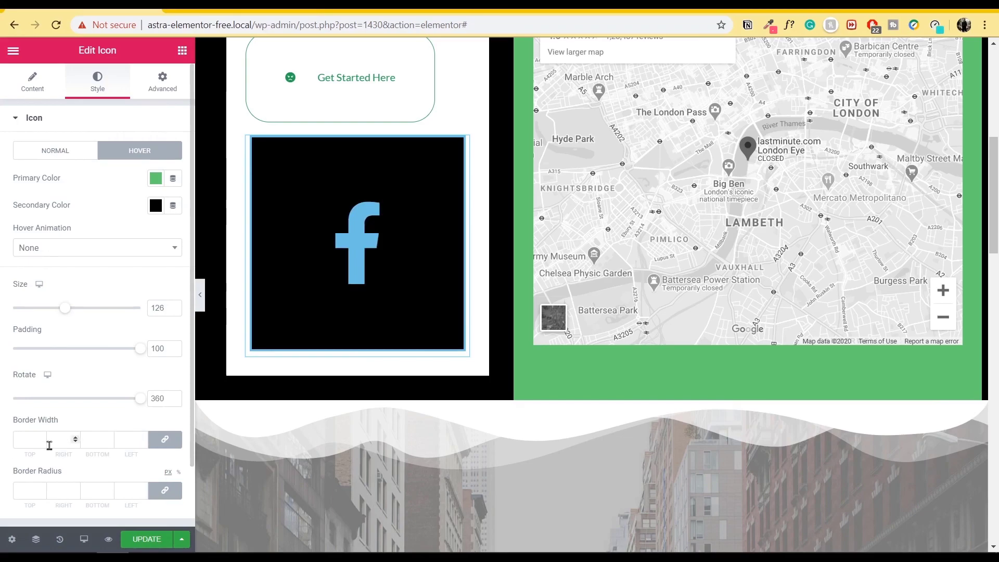
{"action": "scroll", "coordinate": [52, 442], "scroll_direction": "down", "scroll_amount": 2}
{"action": "left_click_drag", "start_coordinate": [42, 371], "coordinate": [43, 371]}
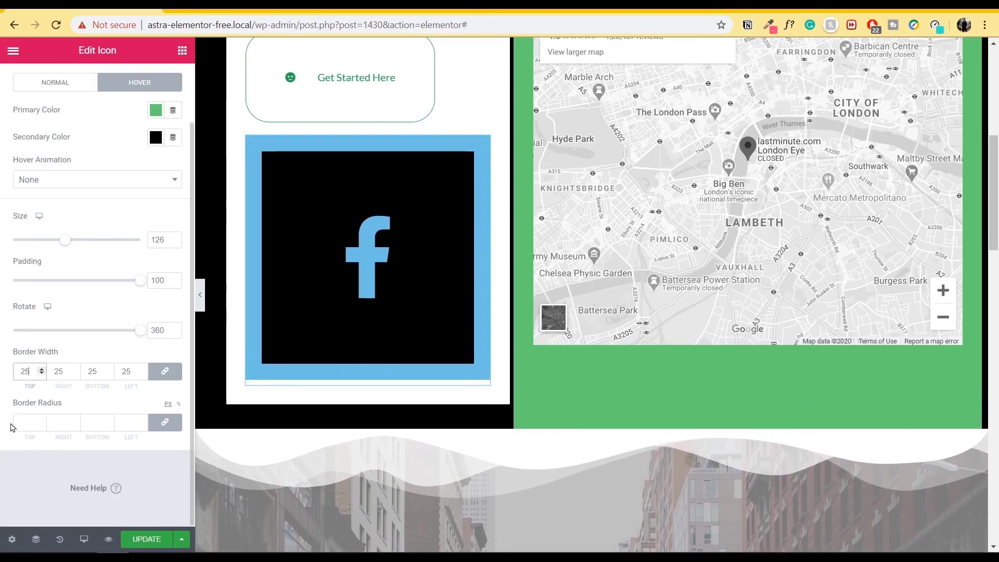
Round the corners of the Facebook icon's frame with an equal border radius, and return to the widget list
{"action": "left_click", "coordinate": [45, 421]}
{"action": "left_click_drag", "start_coordinate": [42, 422], "coordinate": [44, 424]}
{"action": "left_click", "coordinate": [182, 50]}
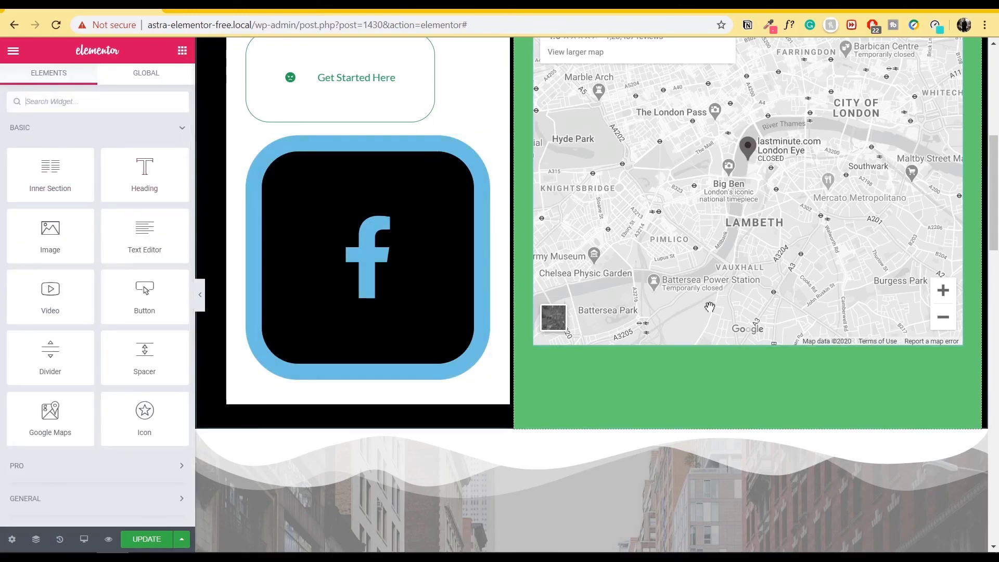
Examine the widgets offered in the Pro, Basic and General categories
{"action": "left_click", "coordinate": [106, 160]}
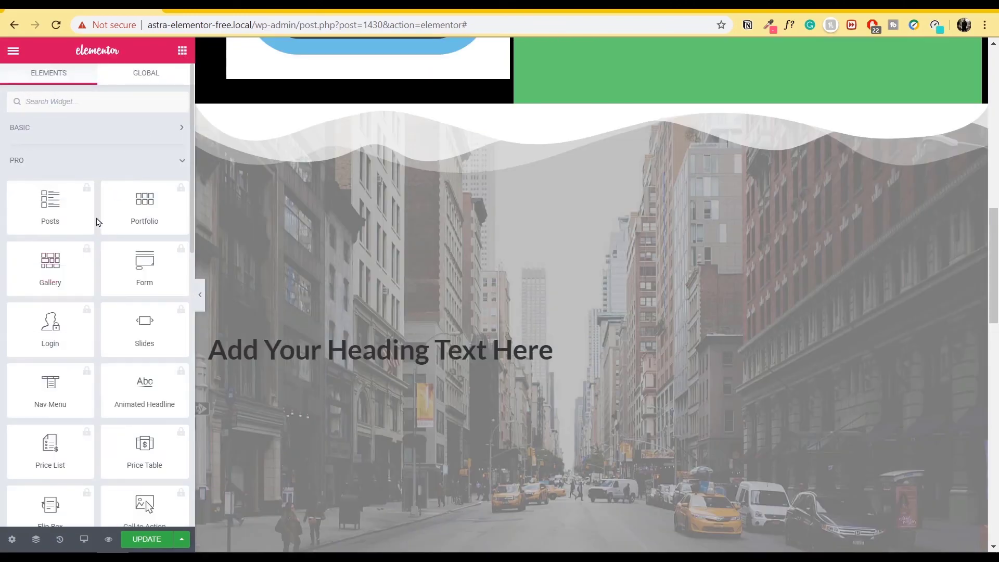
{"action": "scroll", "coordinate": [97, 229], "scroll_direction": "down", "scroll_amount": 10}
{"action": "scroll", "coordinate": [96, 294], "scroll_direction": "up", "scroll_amount": 10}
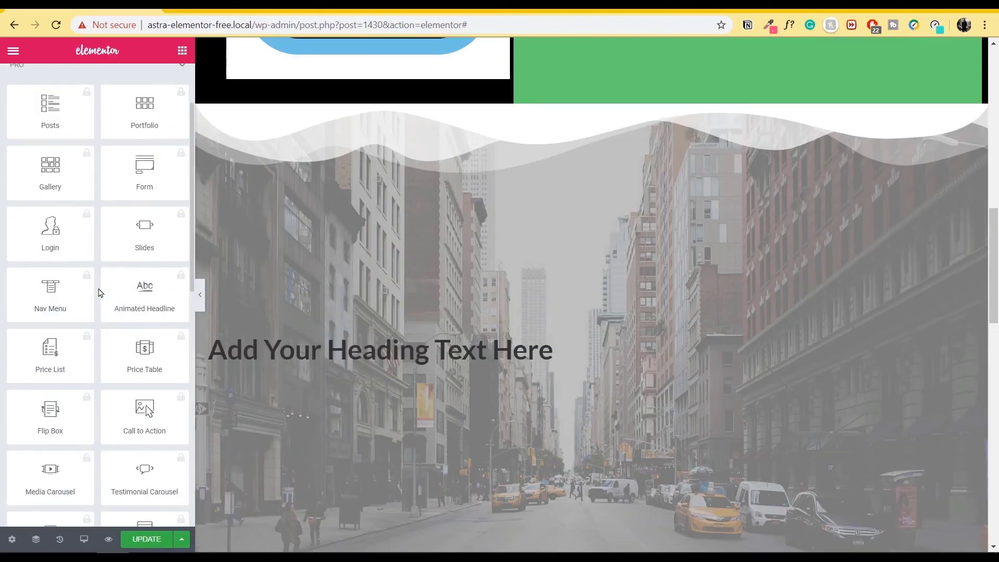
{"action": "left_click", "coordinate": [150, 157]}
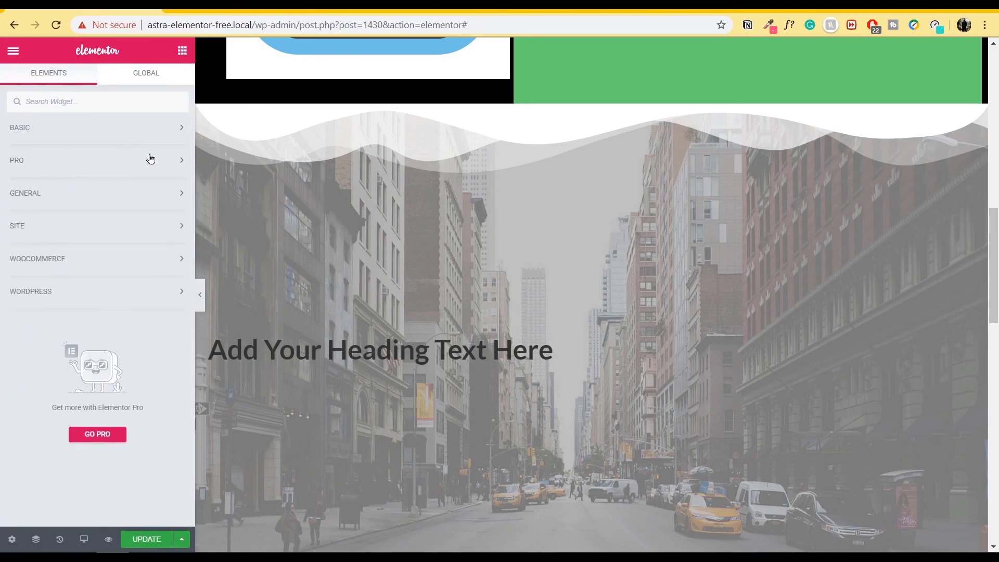
{"action": "left_click", "coordinate": [166, 133]}
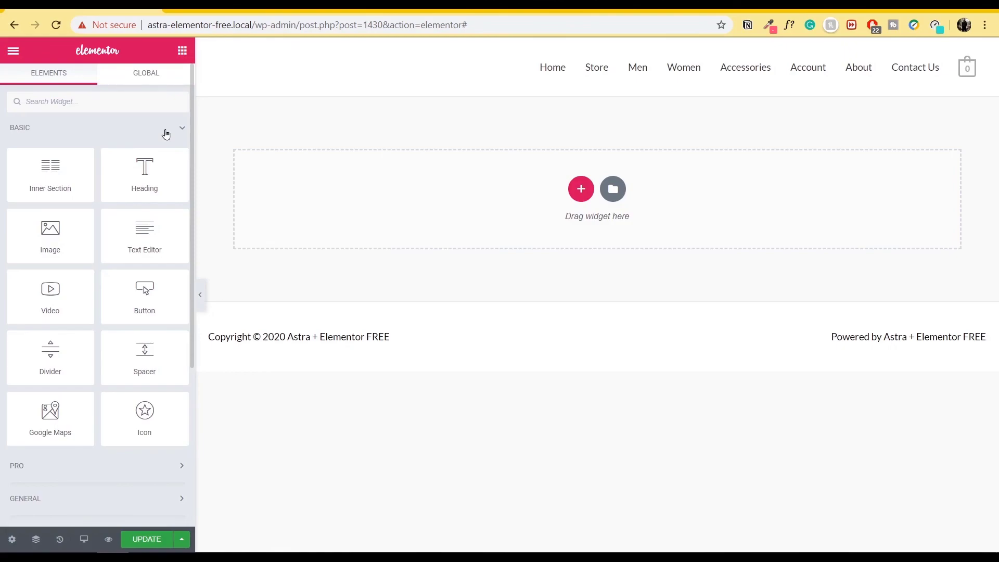
{"action": "left_click", "coordinate": [165, 133]}
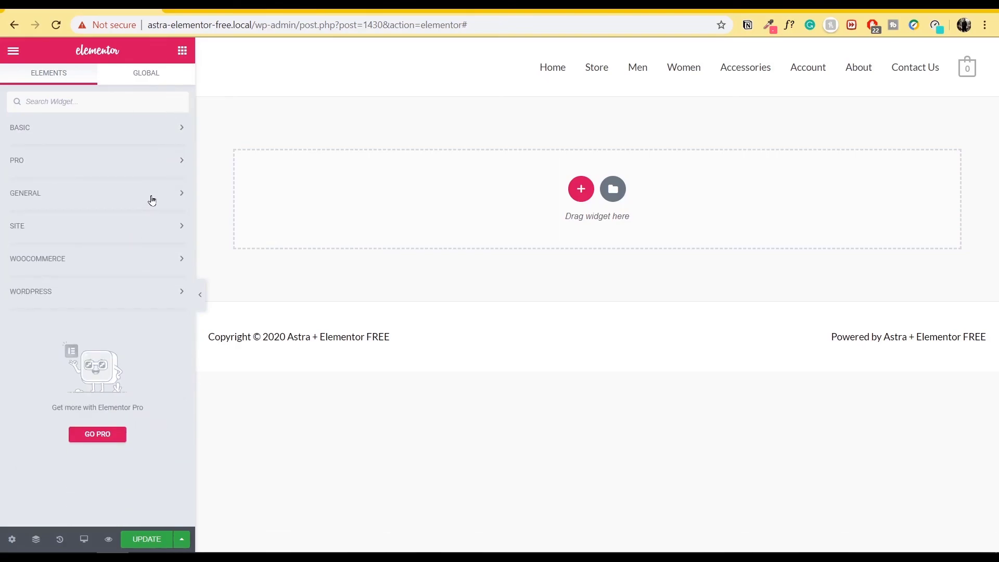
{"action": "left_click", "coordinate": [151, 201]}
{"action": "scroll", "coordinate": [118, 263], "scroll_direction": "down", "scroll_amount": 5}
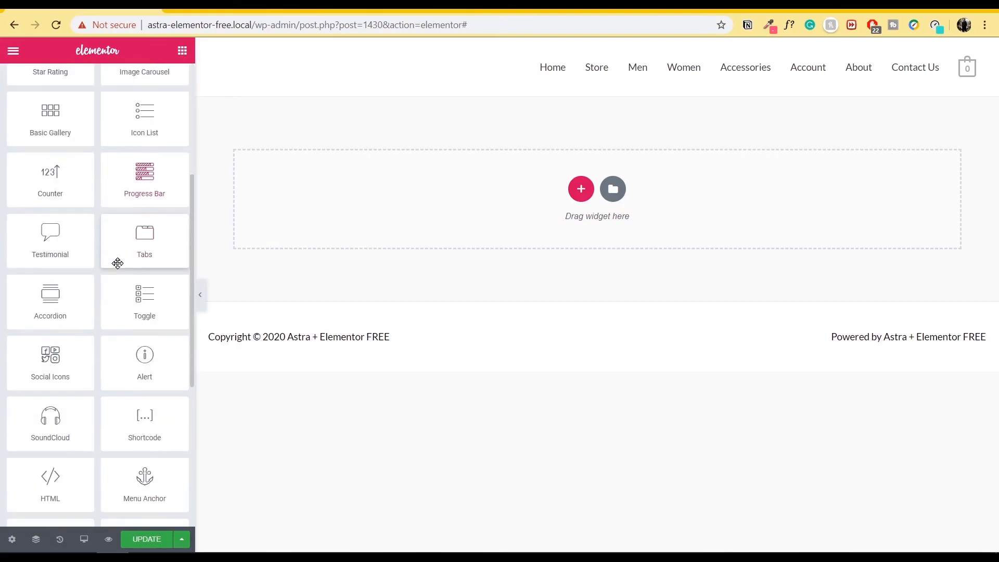
{"action": "scroll", "coordinate": [117, 264], "scroll_direction": "up", "scroll_amount": 5}
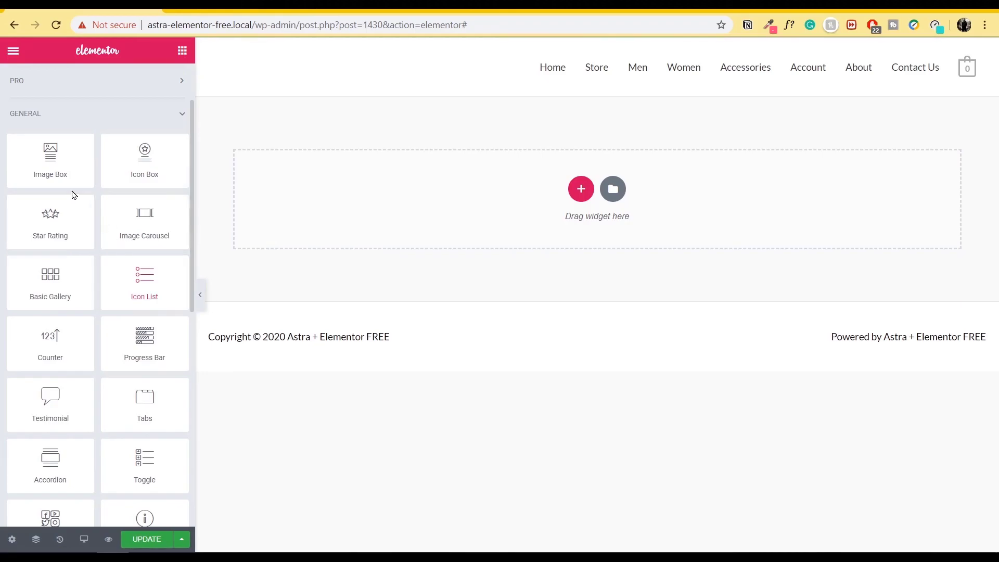
{"action": "scroll", "coordinate": [164, 159], "scroll_direction": "up", "scroll_amount": 2}
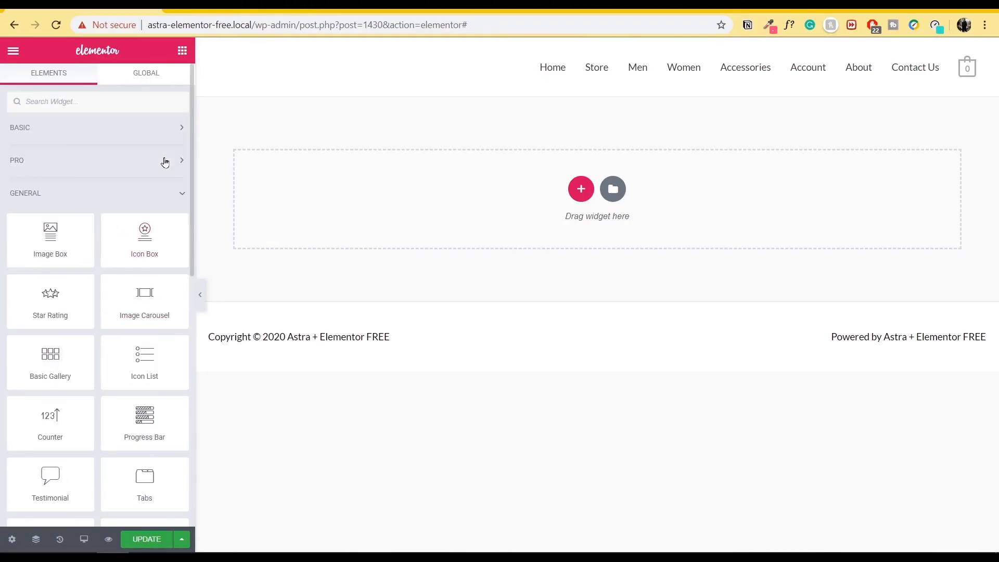
{"action": "left_click", "coordinate": [185, 200]}
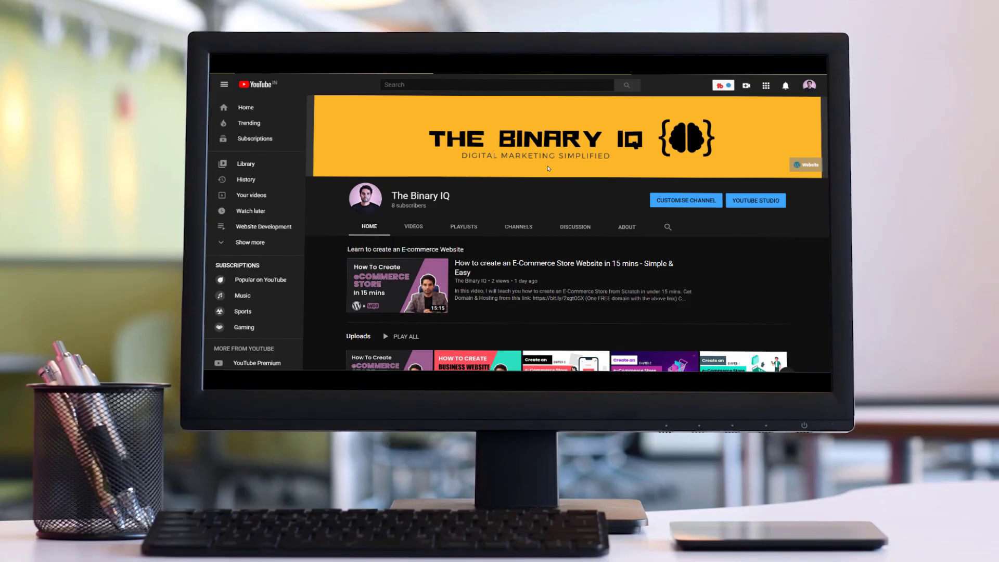
{"action": "scroll", "coordinate": [821, 286], "scroll_direction": "down", "scroll_amount": 5}
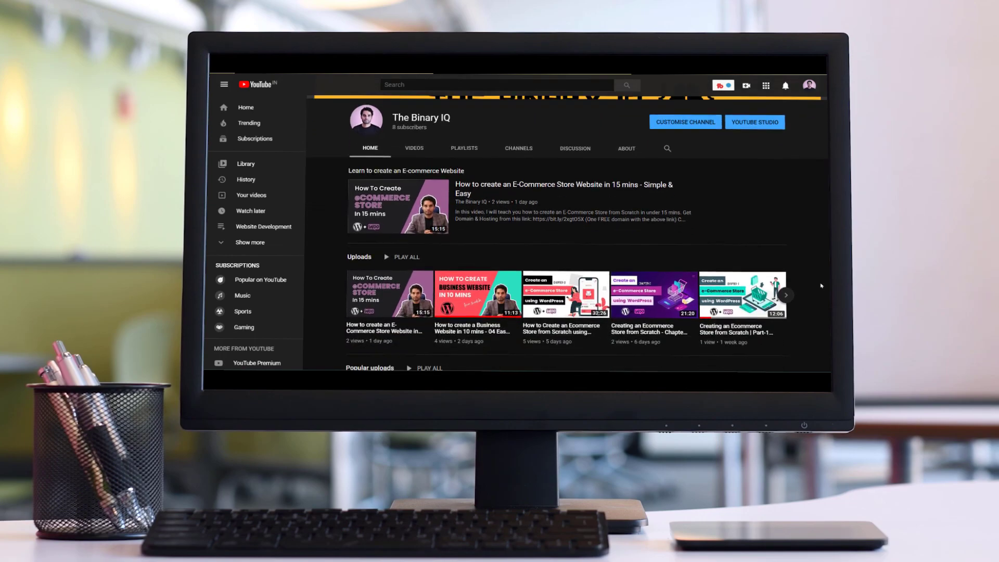
{"action": "scroll", "coordinate": [819, 286], "scroll_direction": "down", "scroll_amount": 10}
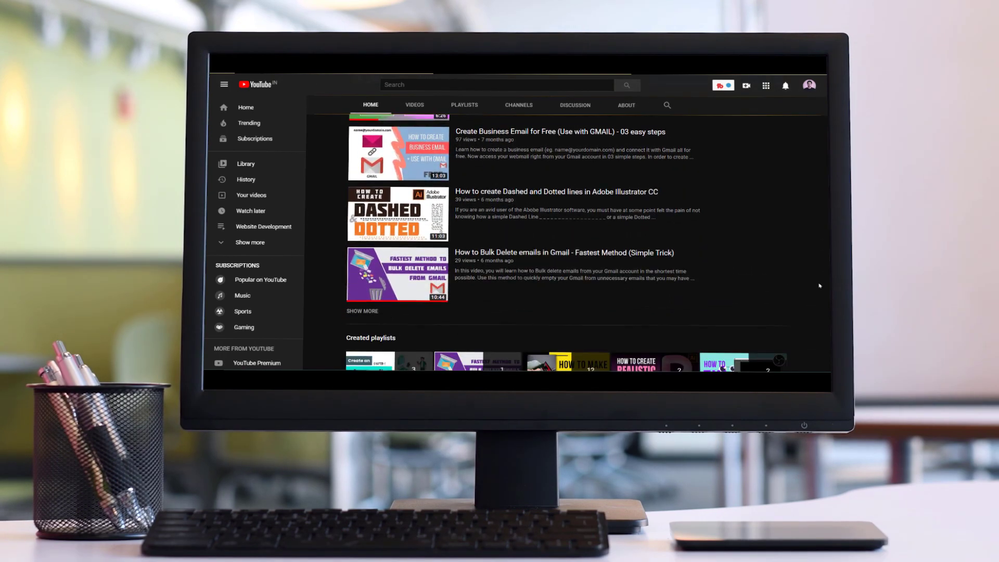
{"action": "scroll", "coordinate": [817, 287], "scroll_direction": "down", "scroll_amount": 7}
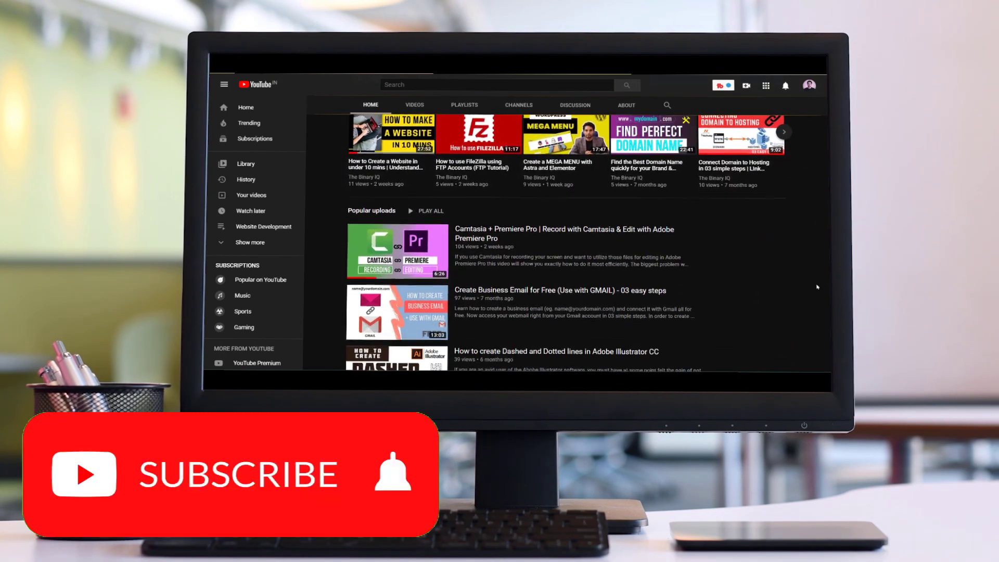
{"action": "scroll", "coordinate": [815, 287], "scroll_direction": "down", "scroll_amount": 5}
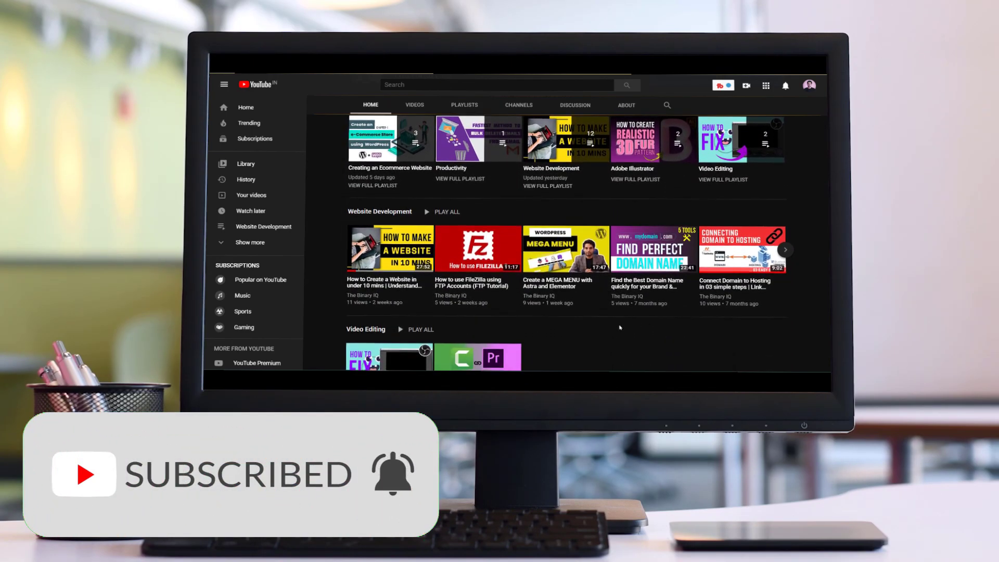
{"action": "left_click", "coordinate": [598, 381]}
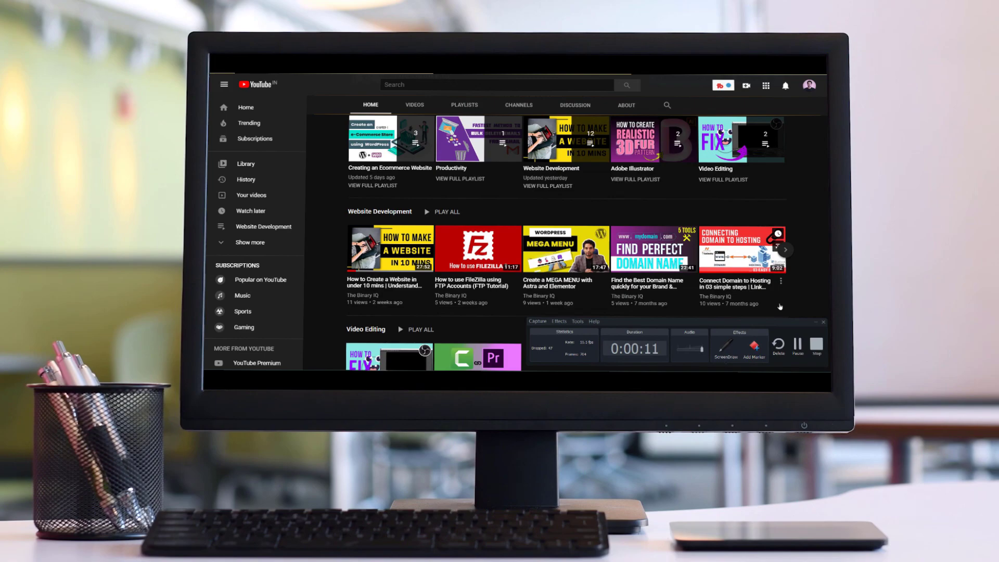